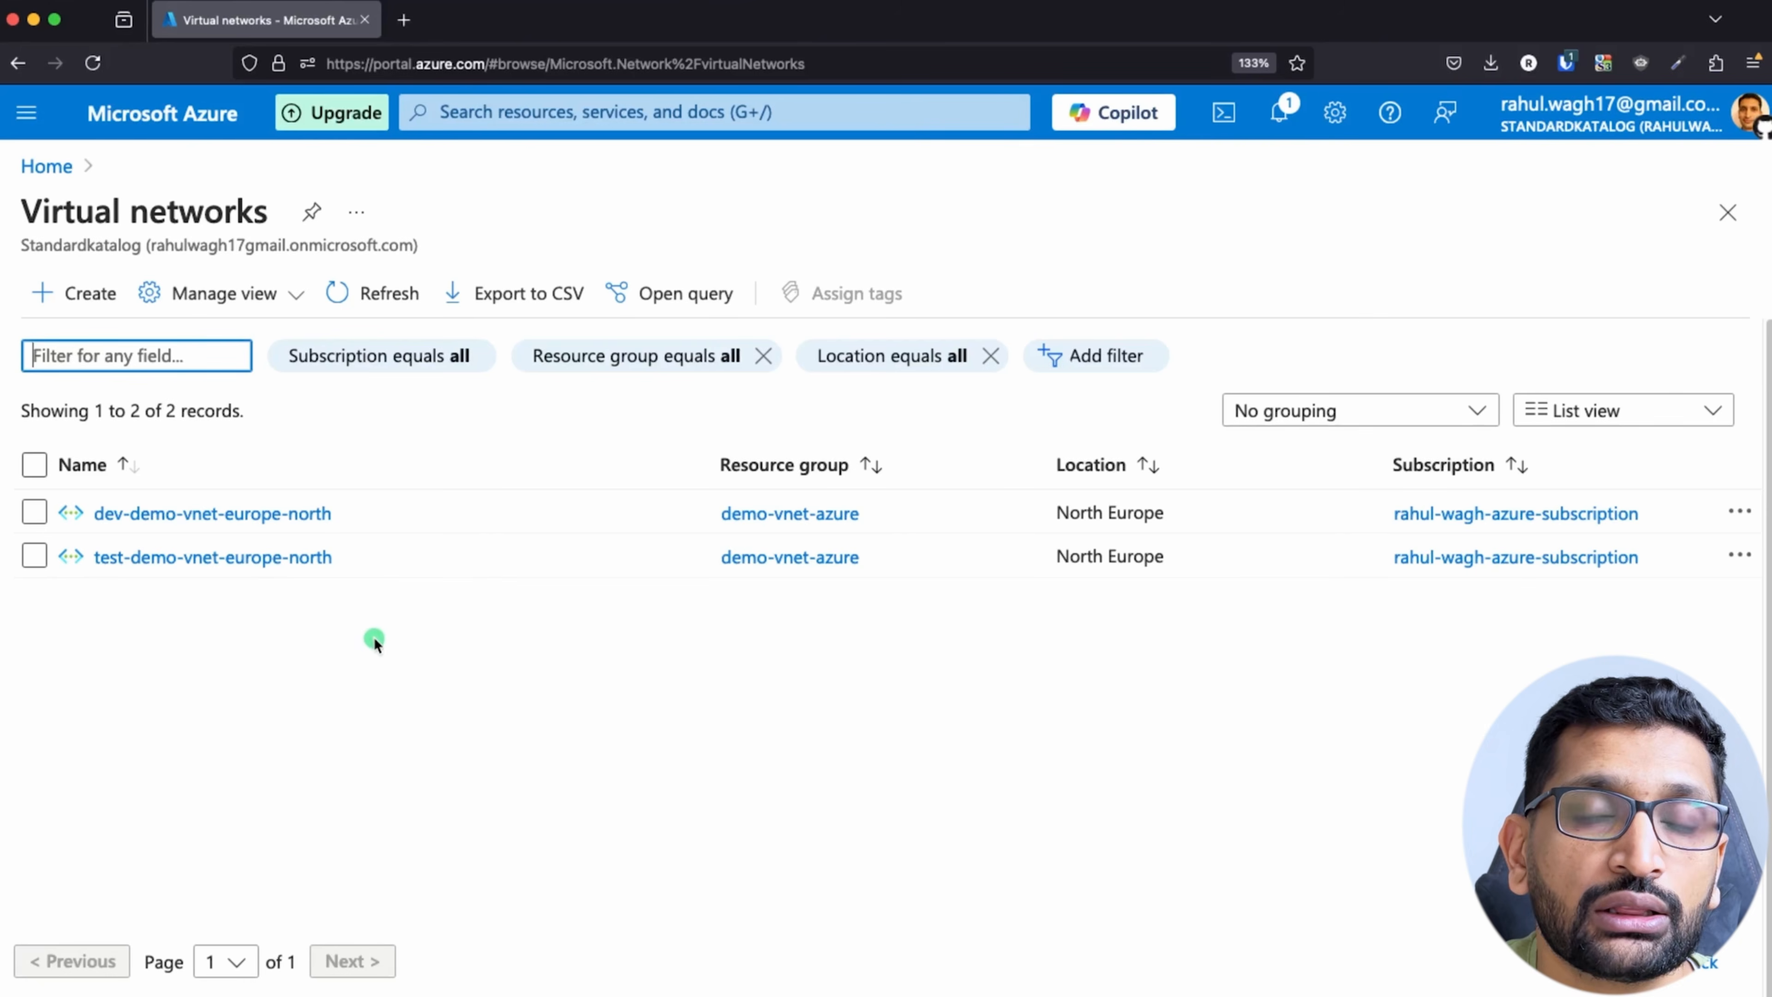
Step: Open the dev-demo-vnet-europe-north virtual network and compare it with the architecture diagram in the Keynote presentation
left_click(227, 516)
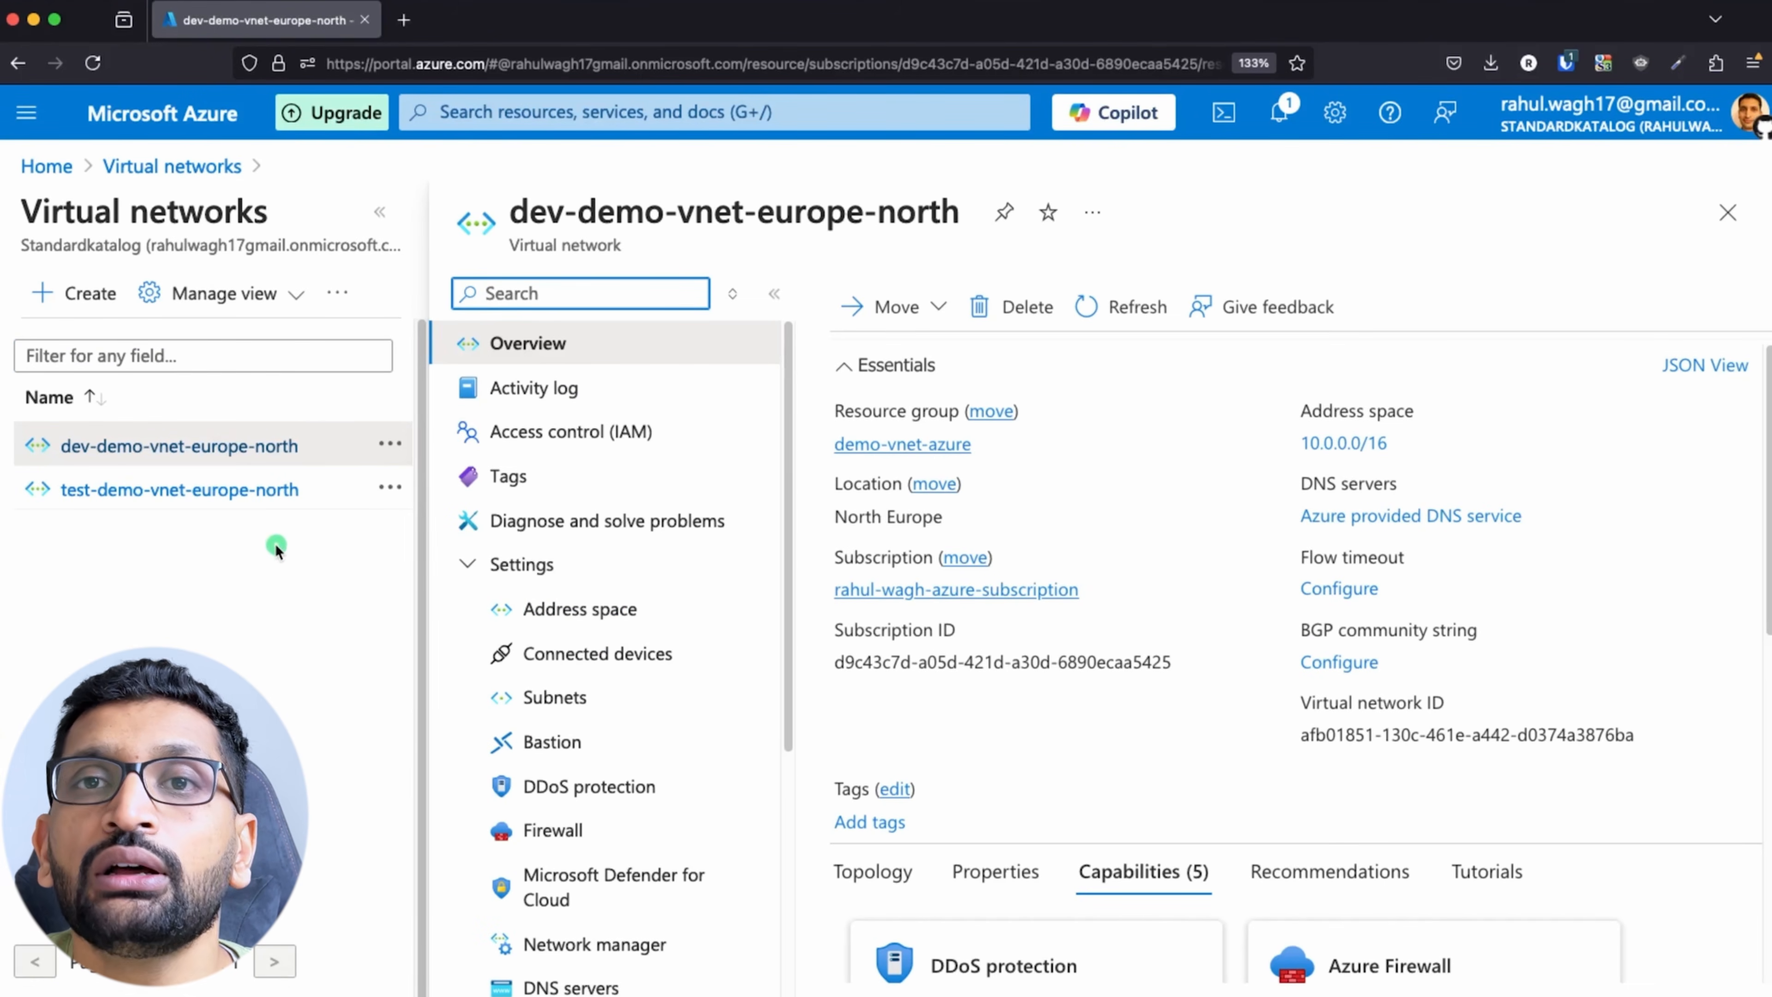
key("super+Tab")
key("super+Tab")
key("super+Tab")
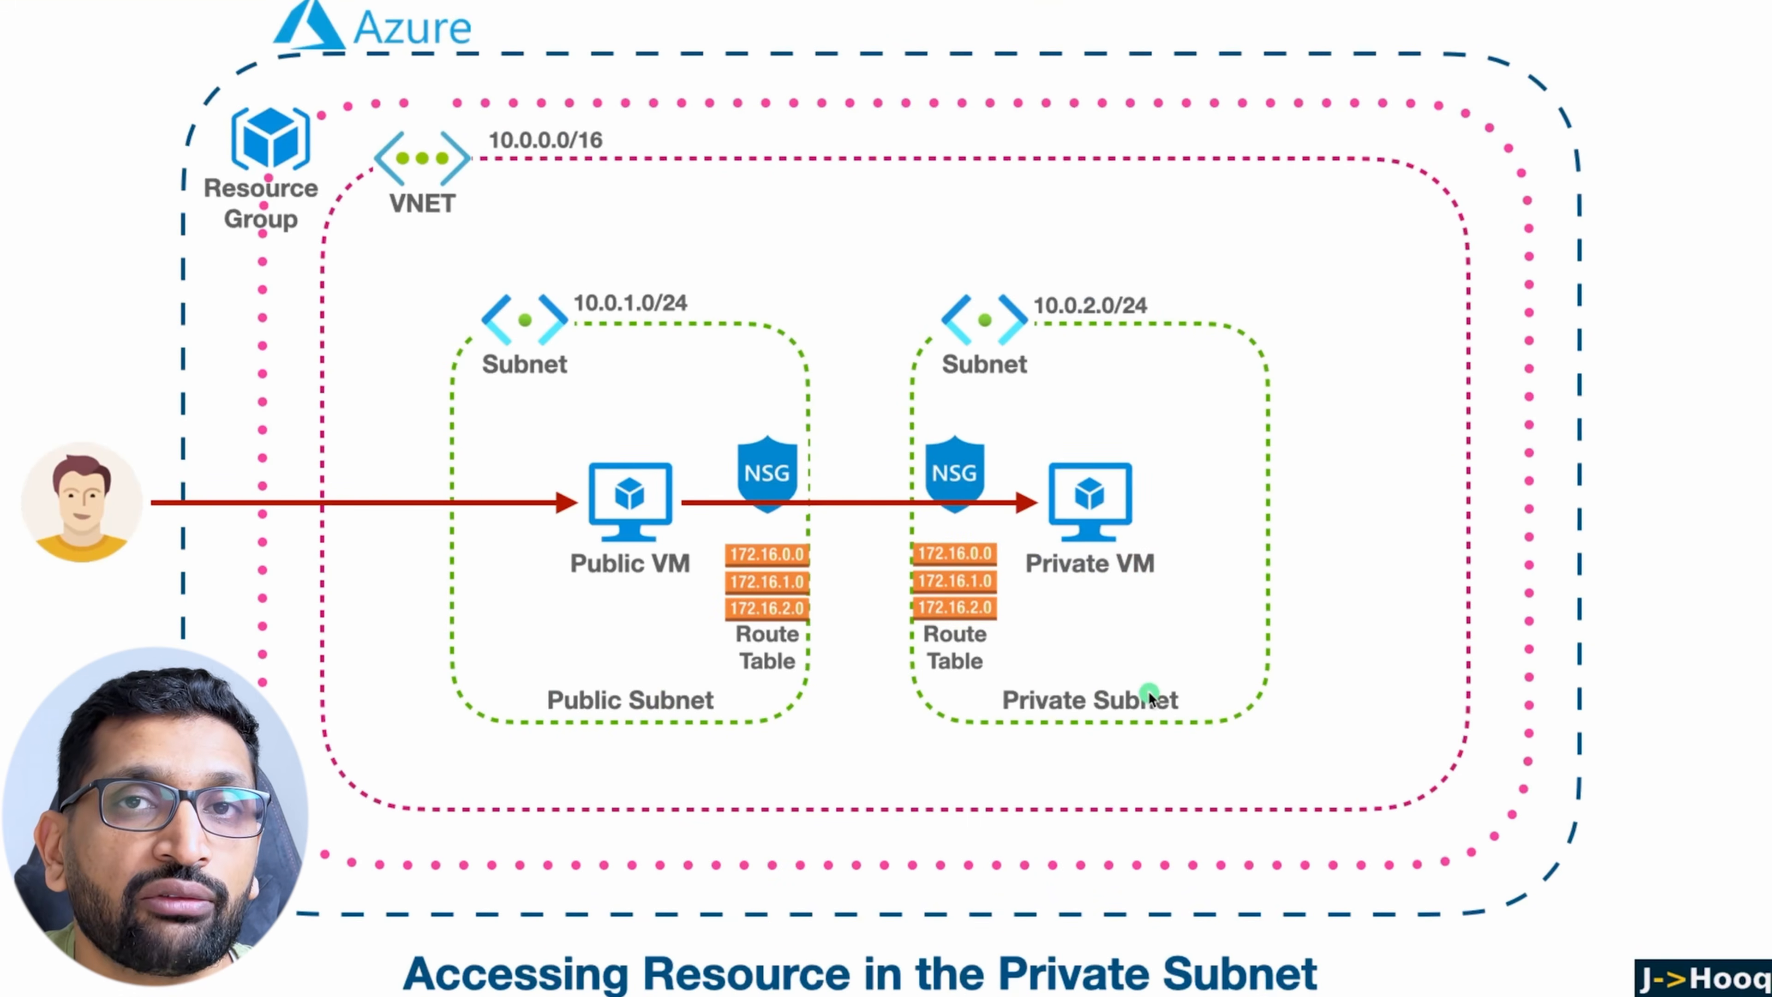
key("super+Tab")
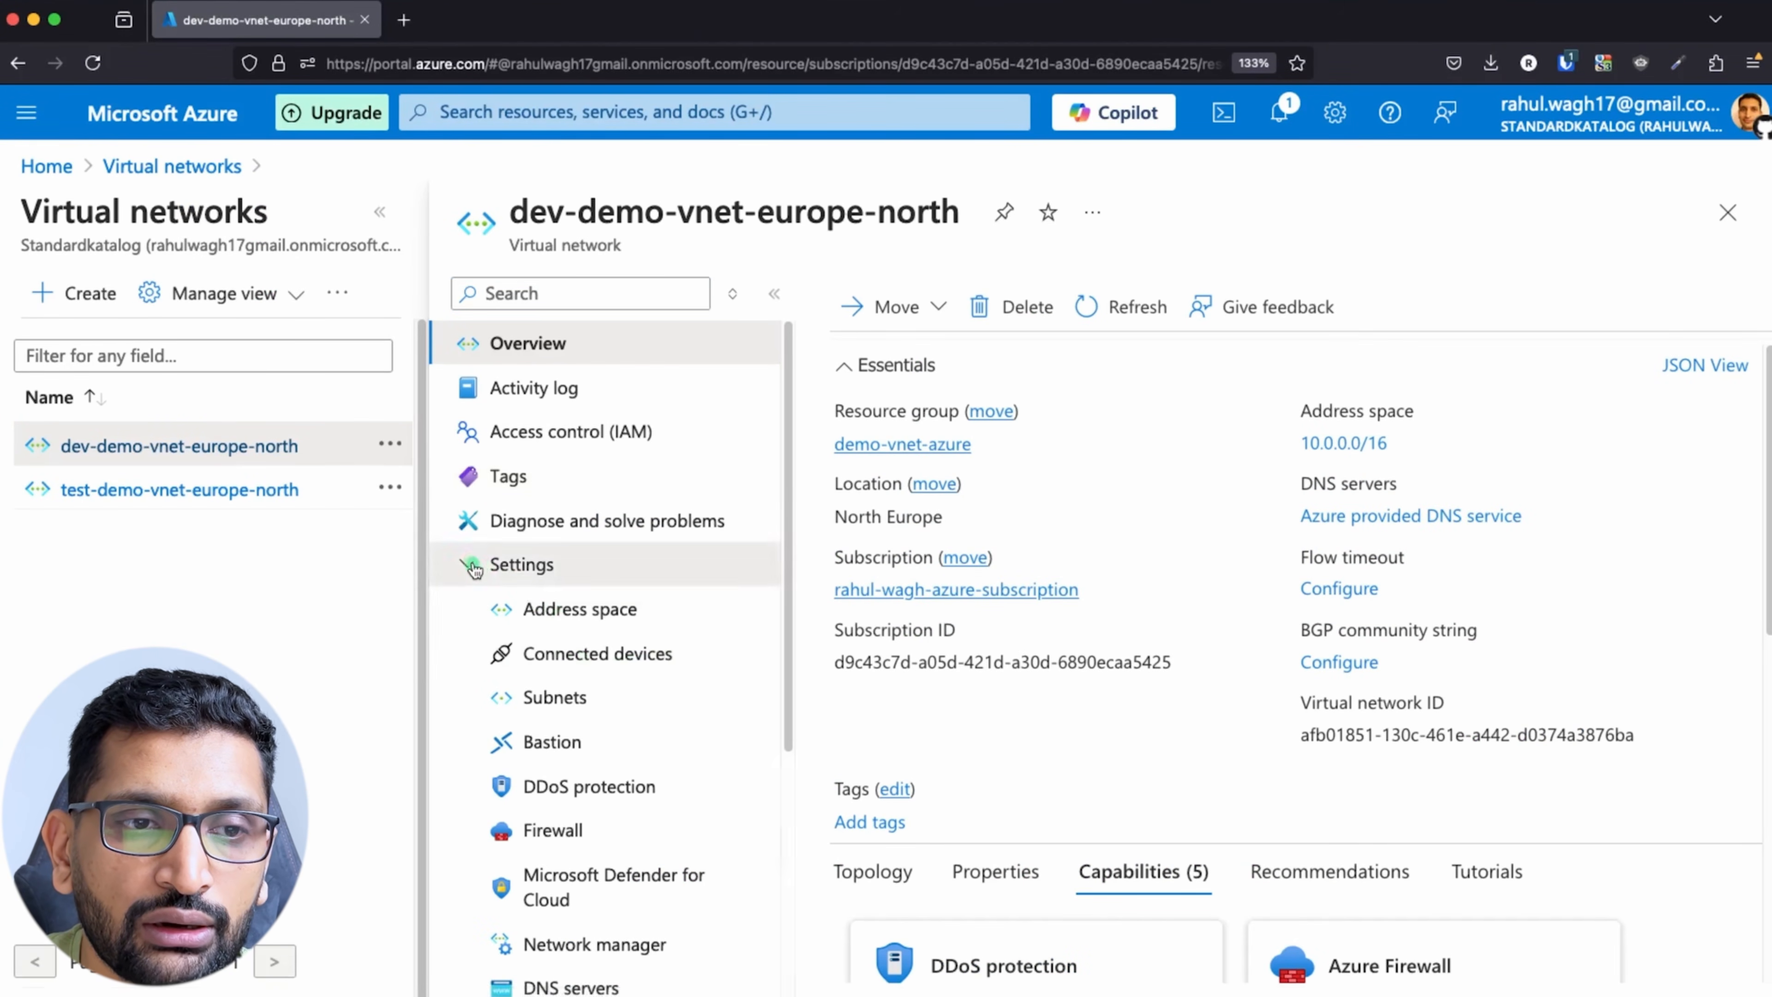
Step: Show the virtual network's subnets, widen the Name column to read the full names, and examine their IPv4 ranges
left_click(487, 570)
left_click(486, 569)
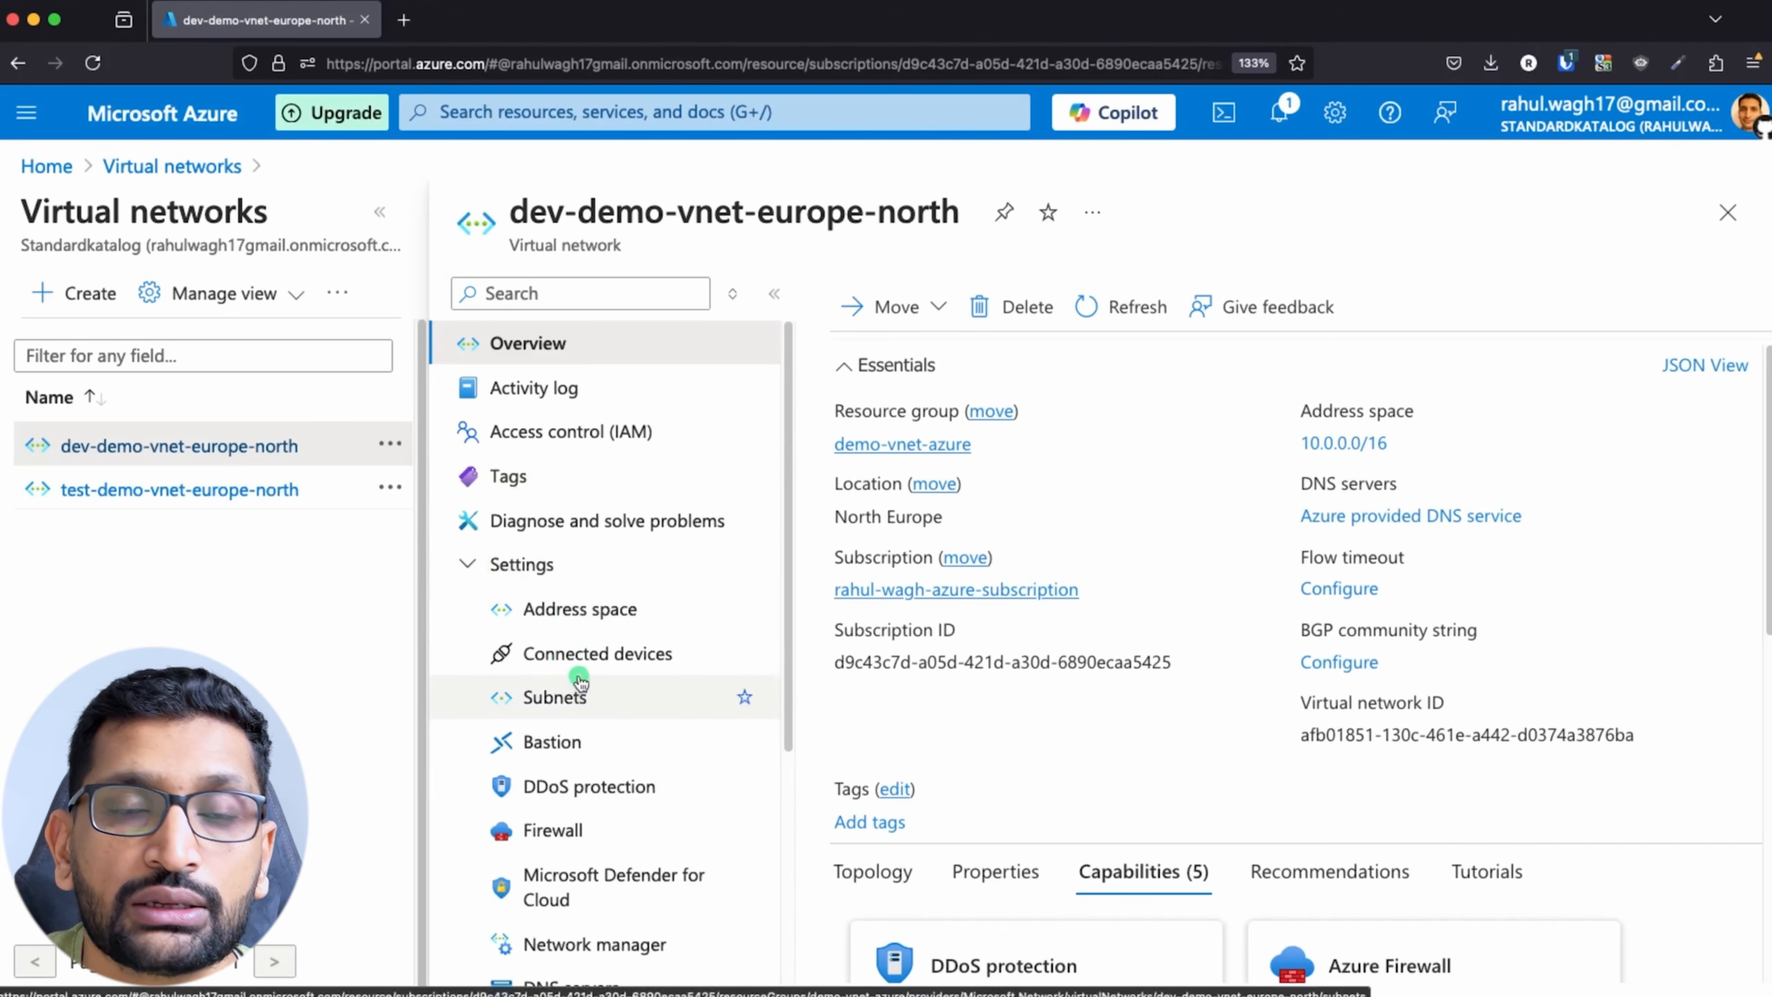
left_click(570, 710)
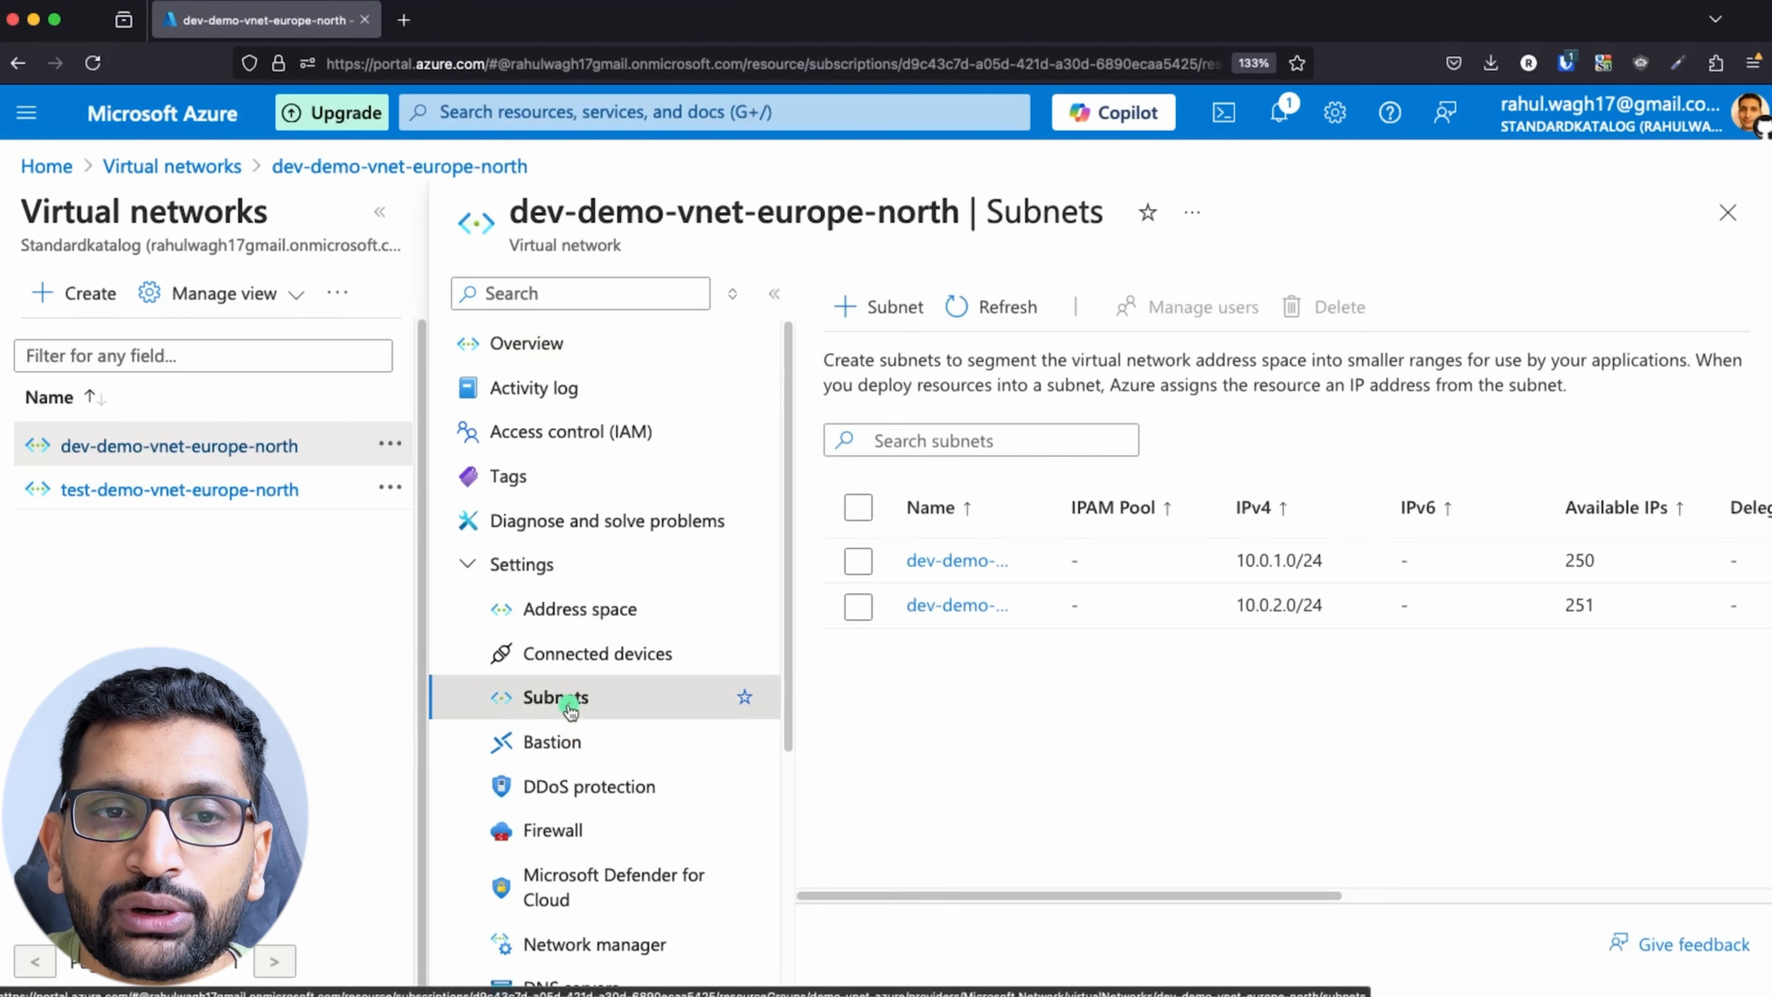
left_click_drag(1055, 508, 1370, 528)
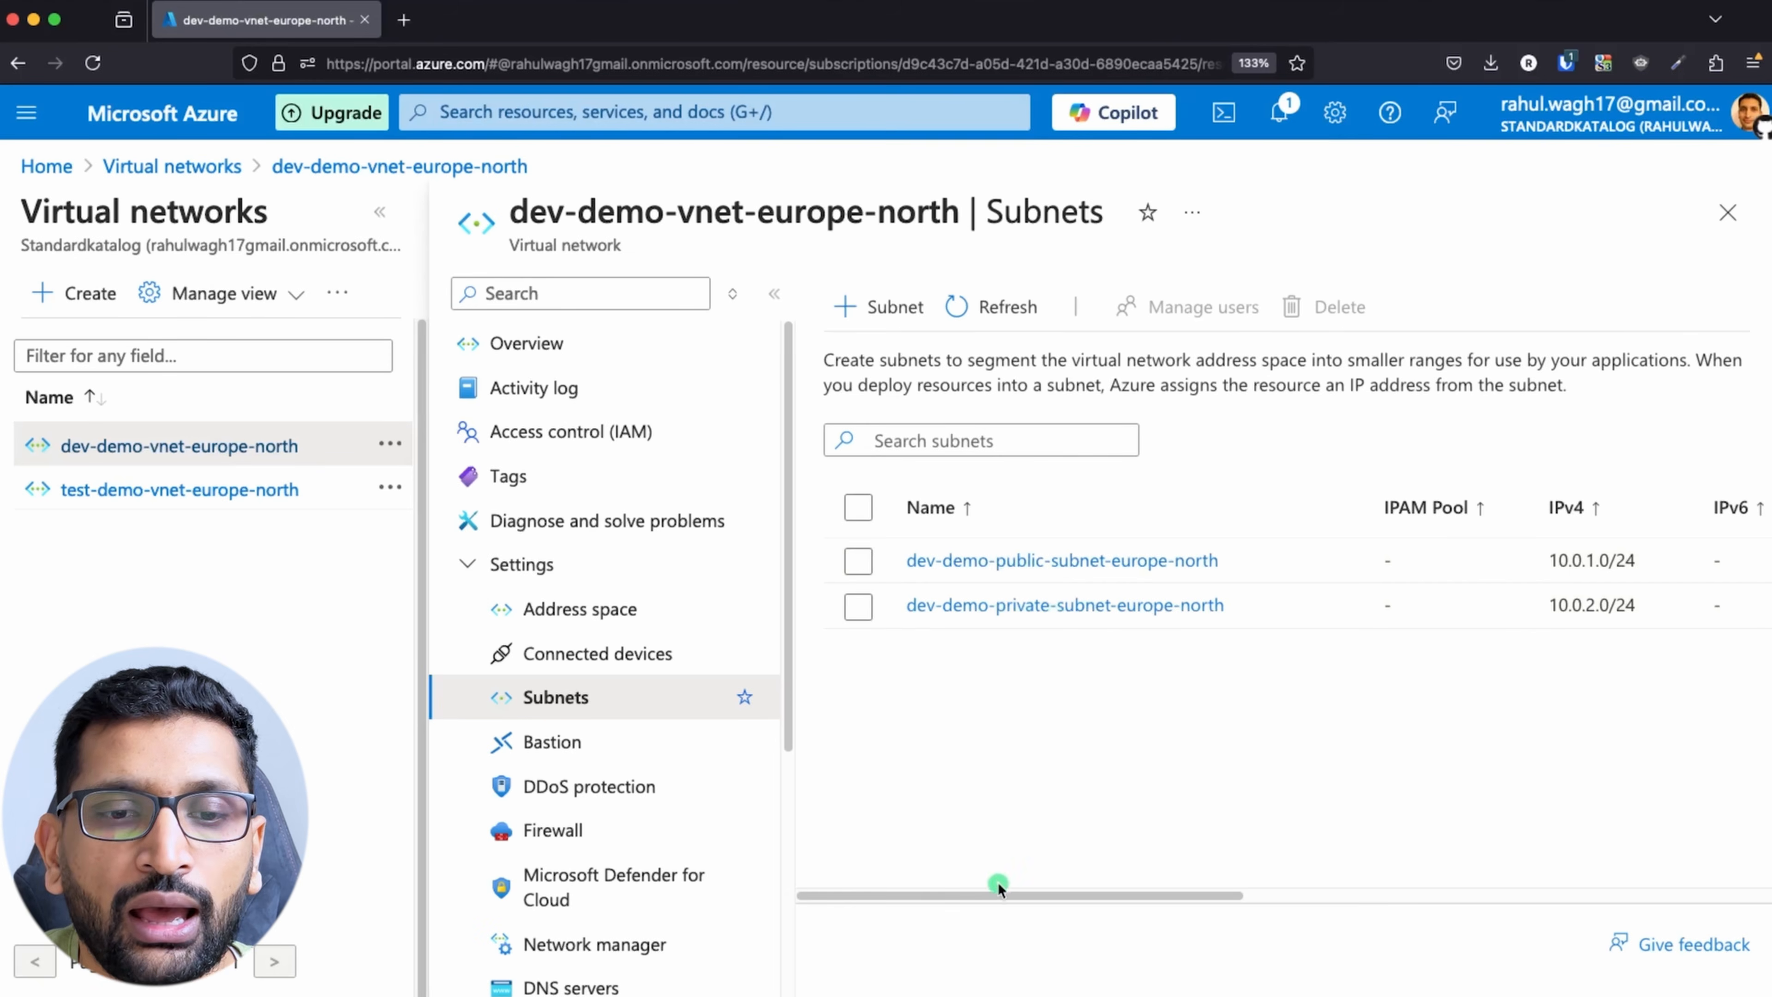
left_click_drag(989, 895, 1245, 893)
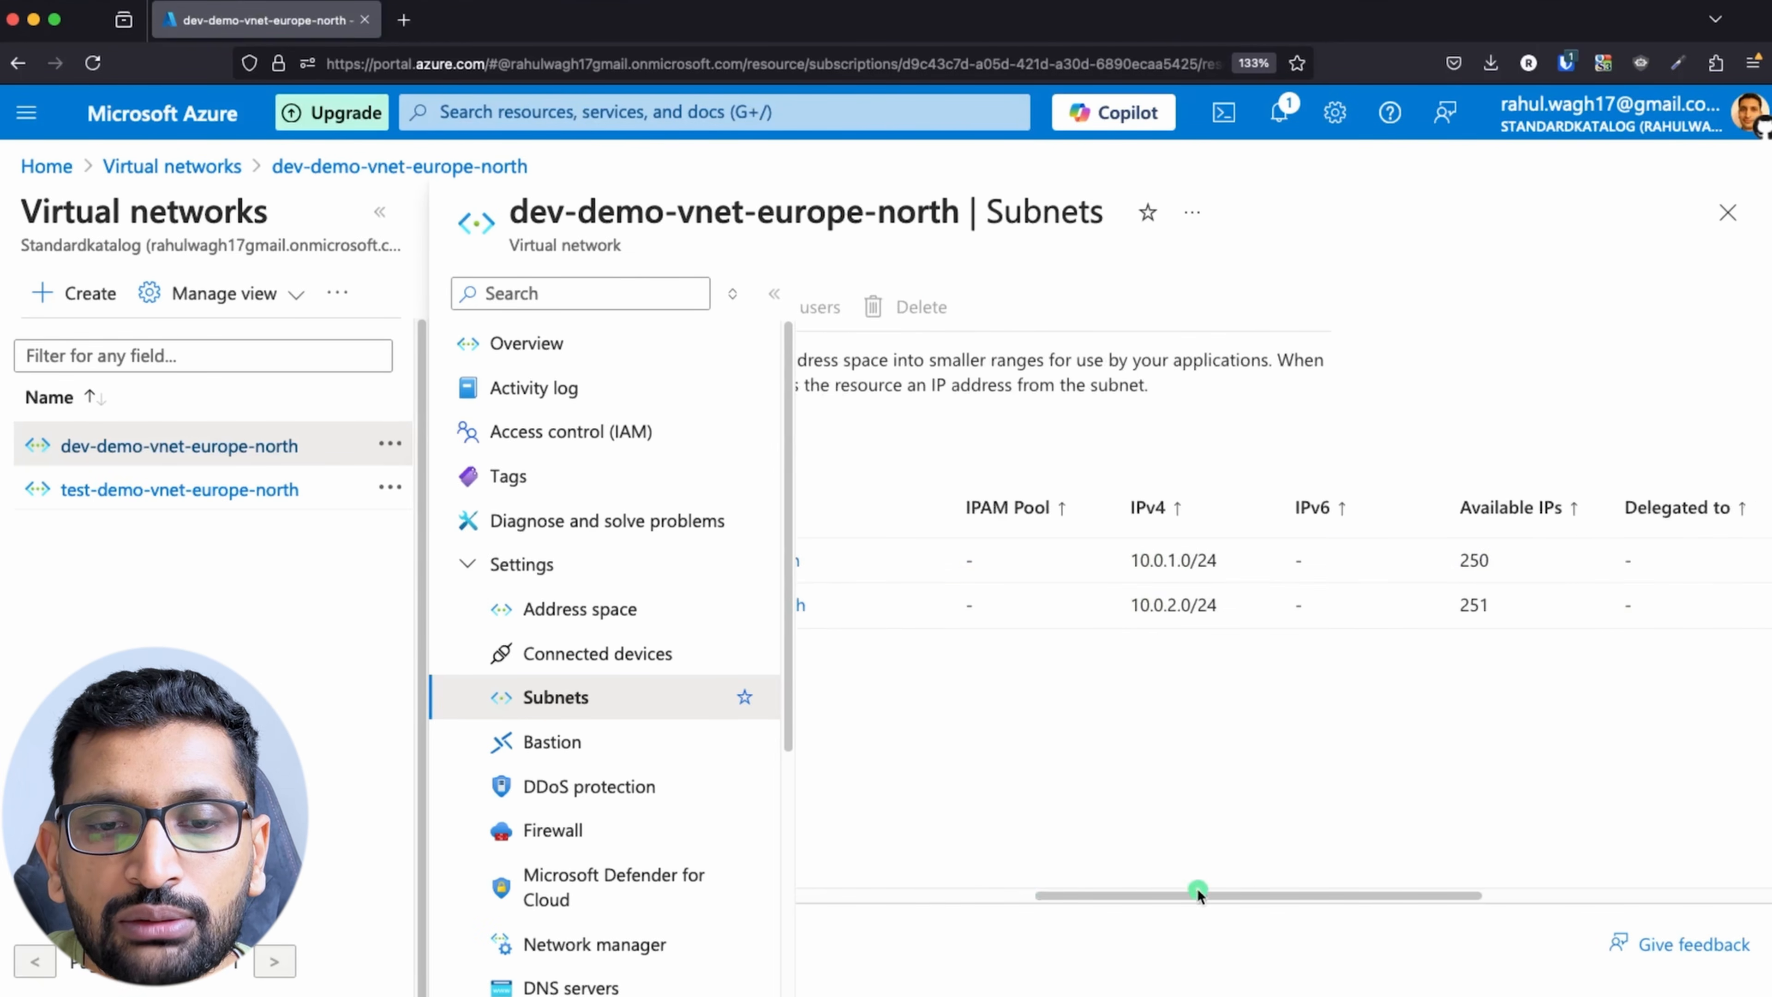
left_click_drag(1188, 894, 973, 880)
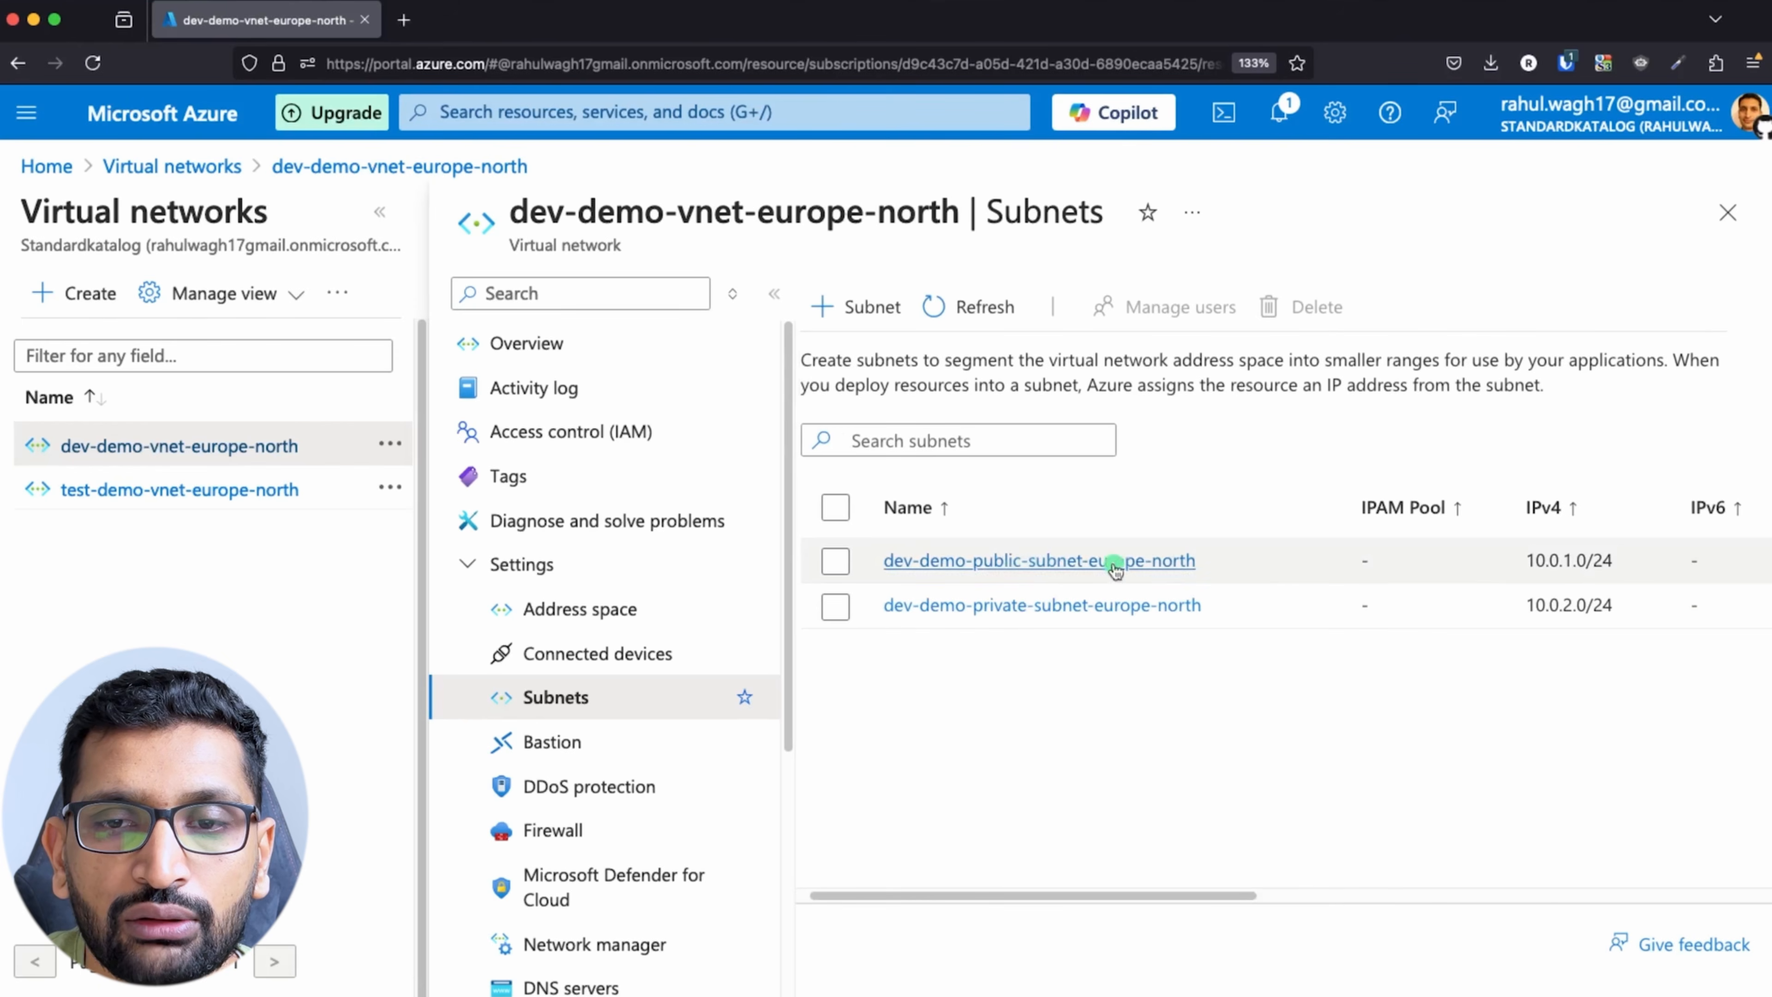
left_click_drag(1529, 564, 1577, 607)
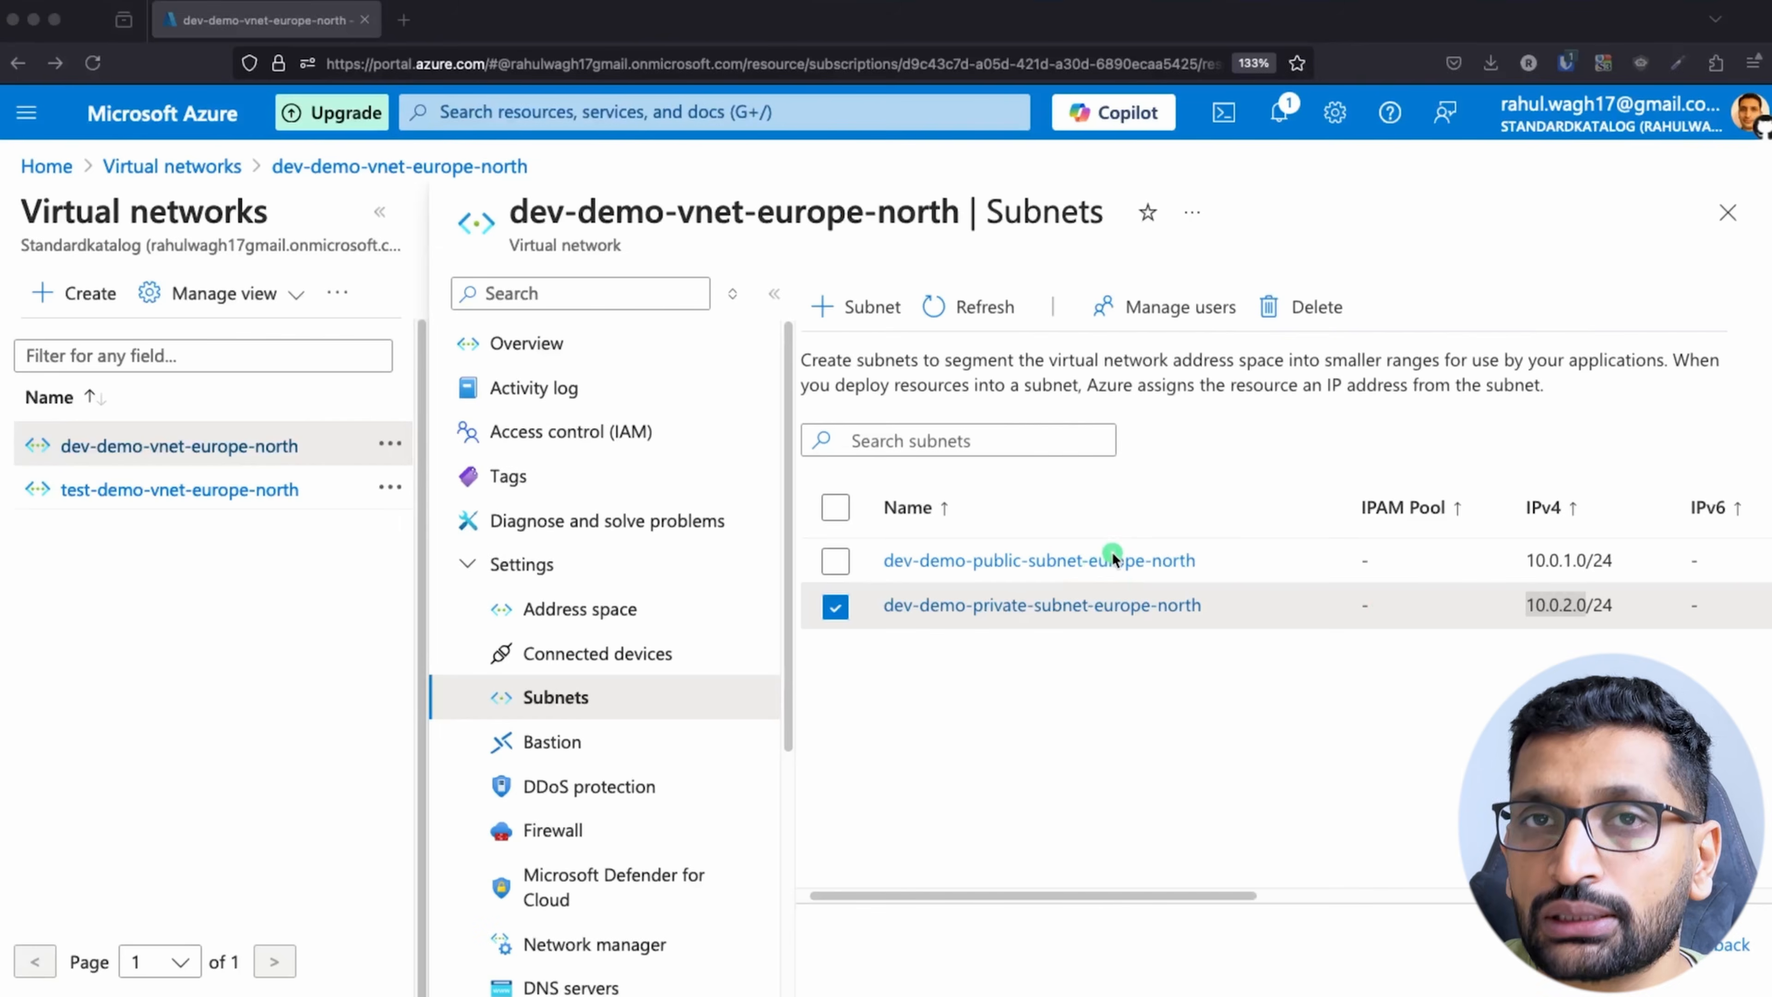
Step: Search the portal for "virtual" and open the Virtual machines service
left_click(526, 117)
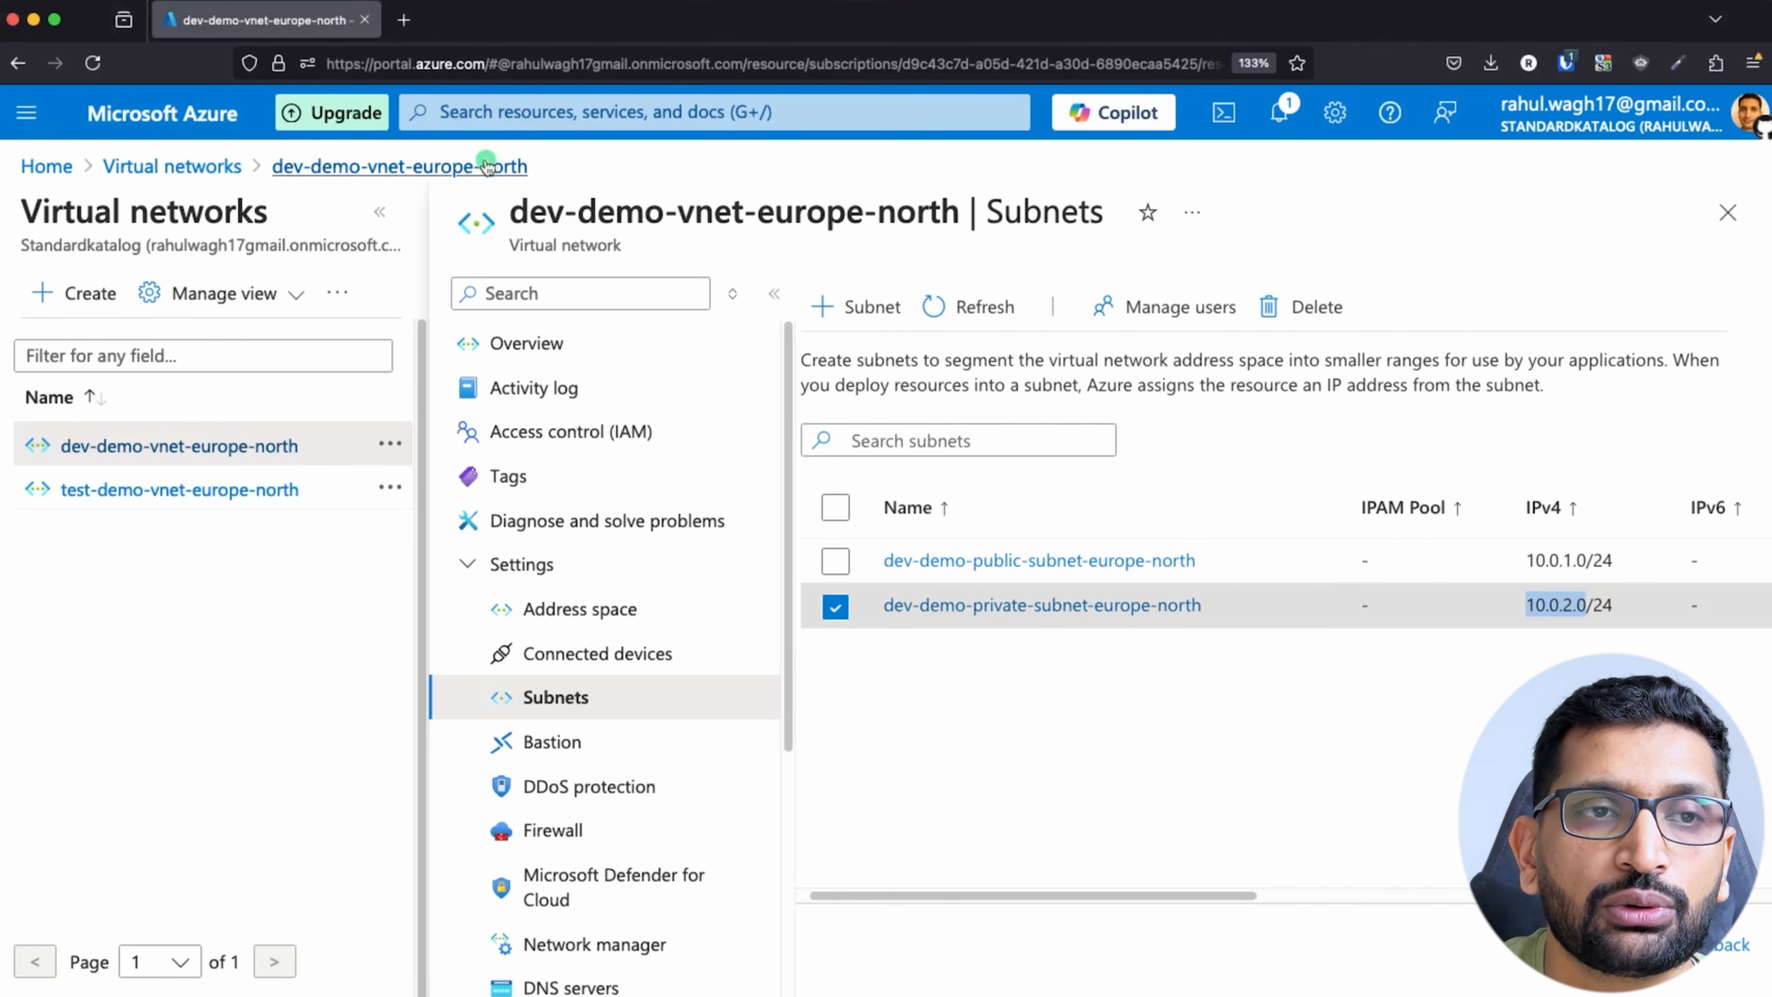
key("g")
key("slash")
type("vir")
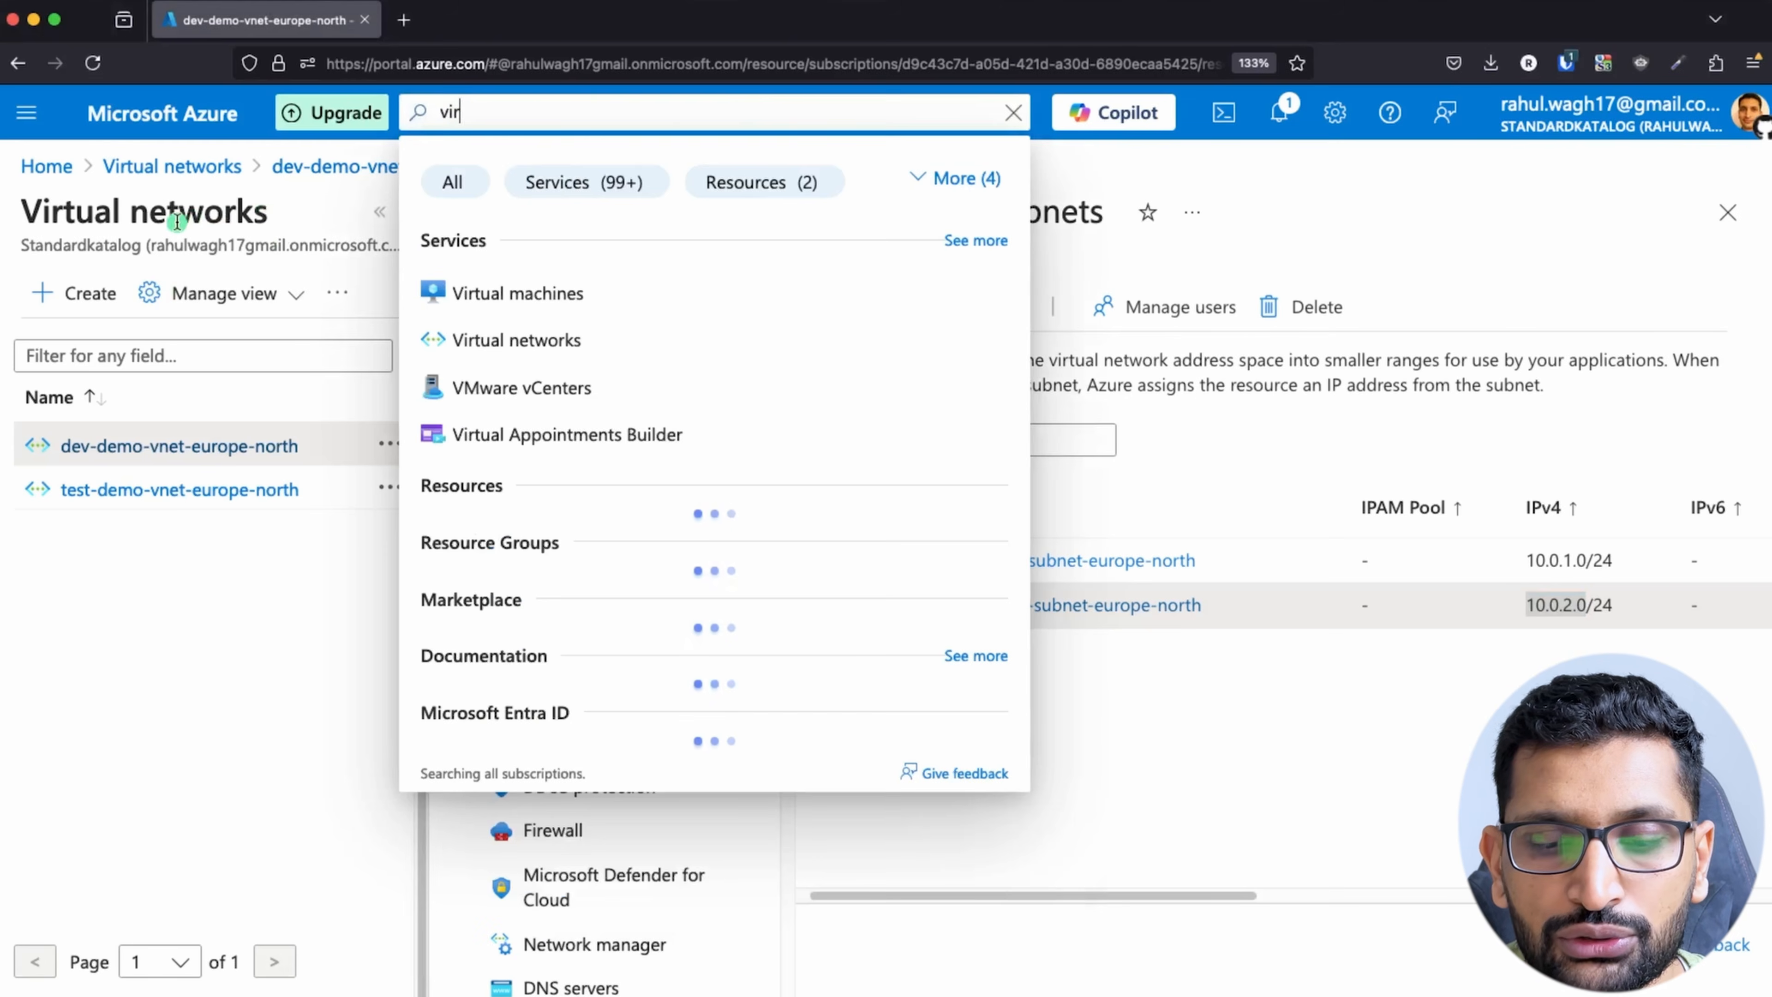
type("tual")
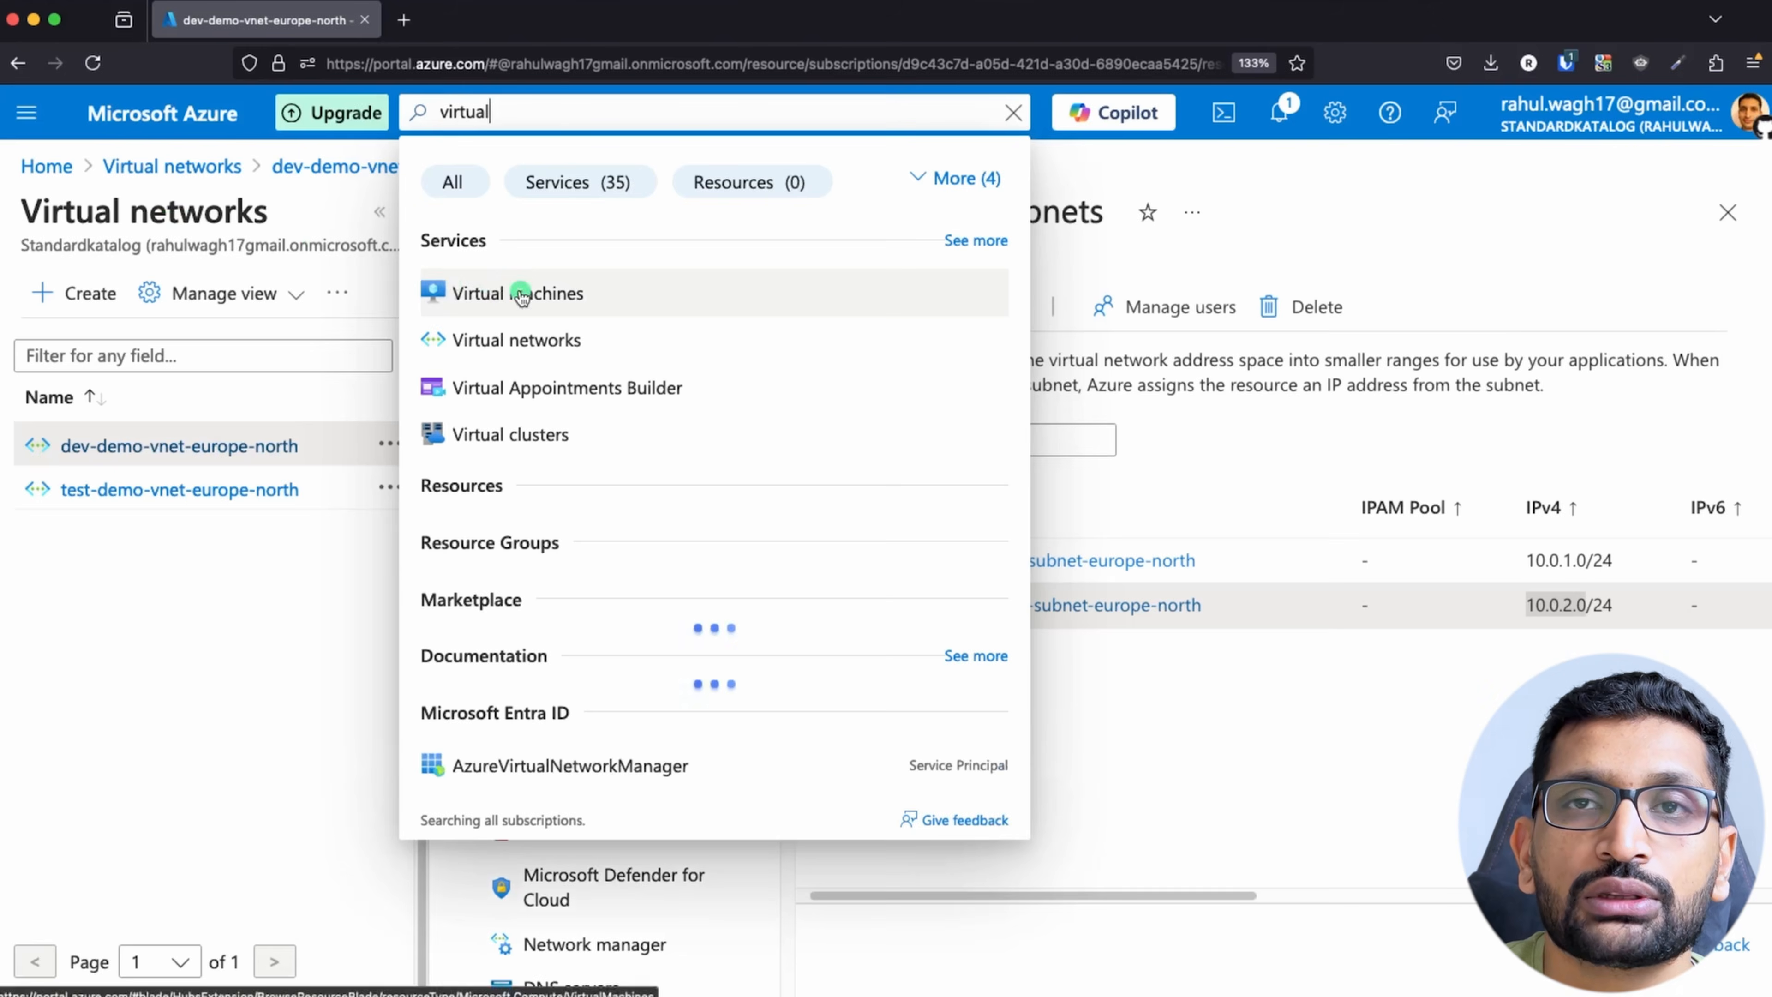
left_click(522, 296)
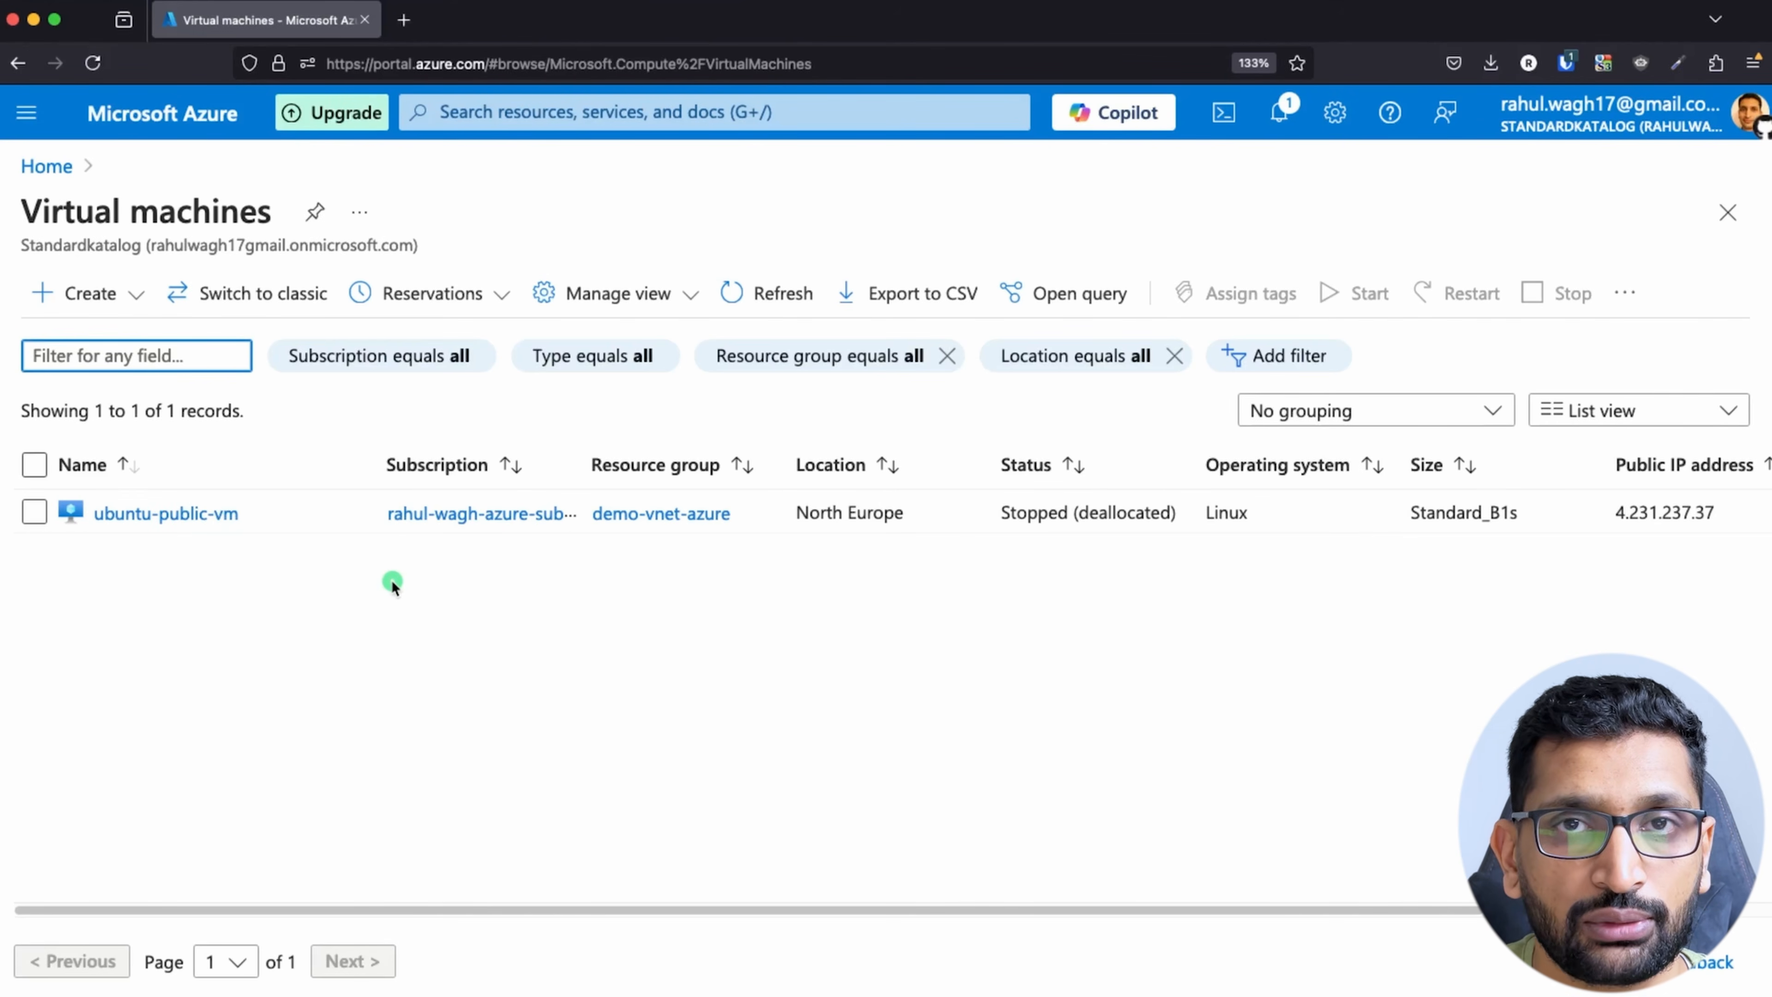
Step: Consult the subnet diagram in Keynote and start creating a new Azure virtual machine in the portal
key("super+Tab")
key("super+Tab")
key("super+Tab")
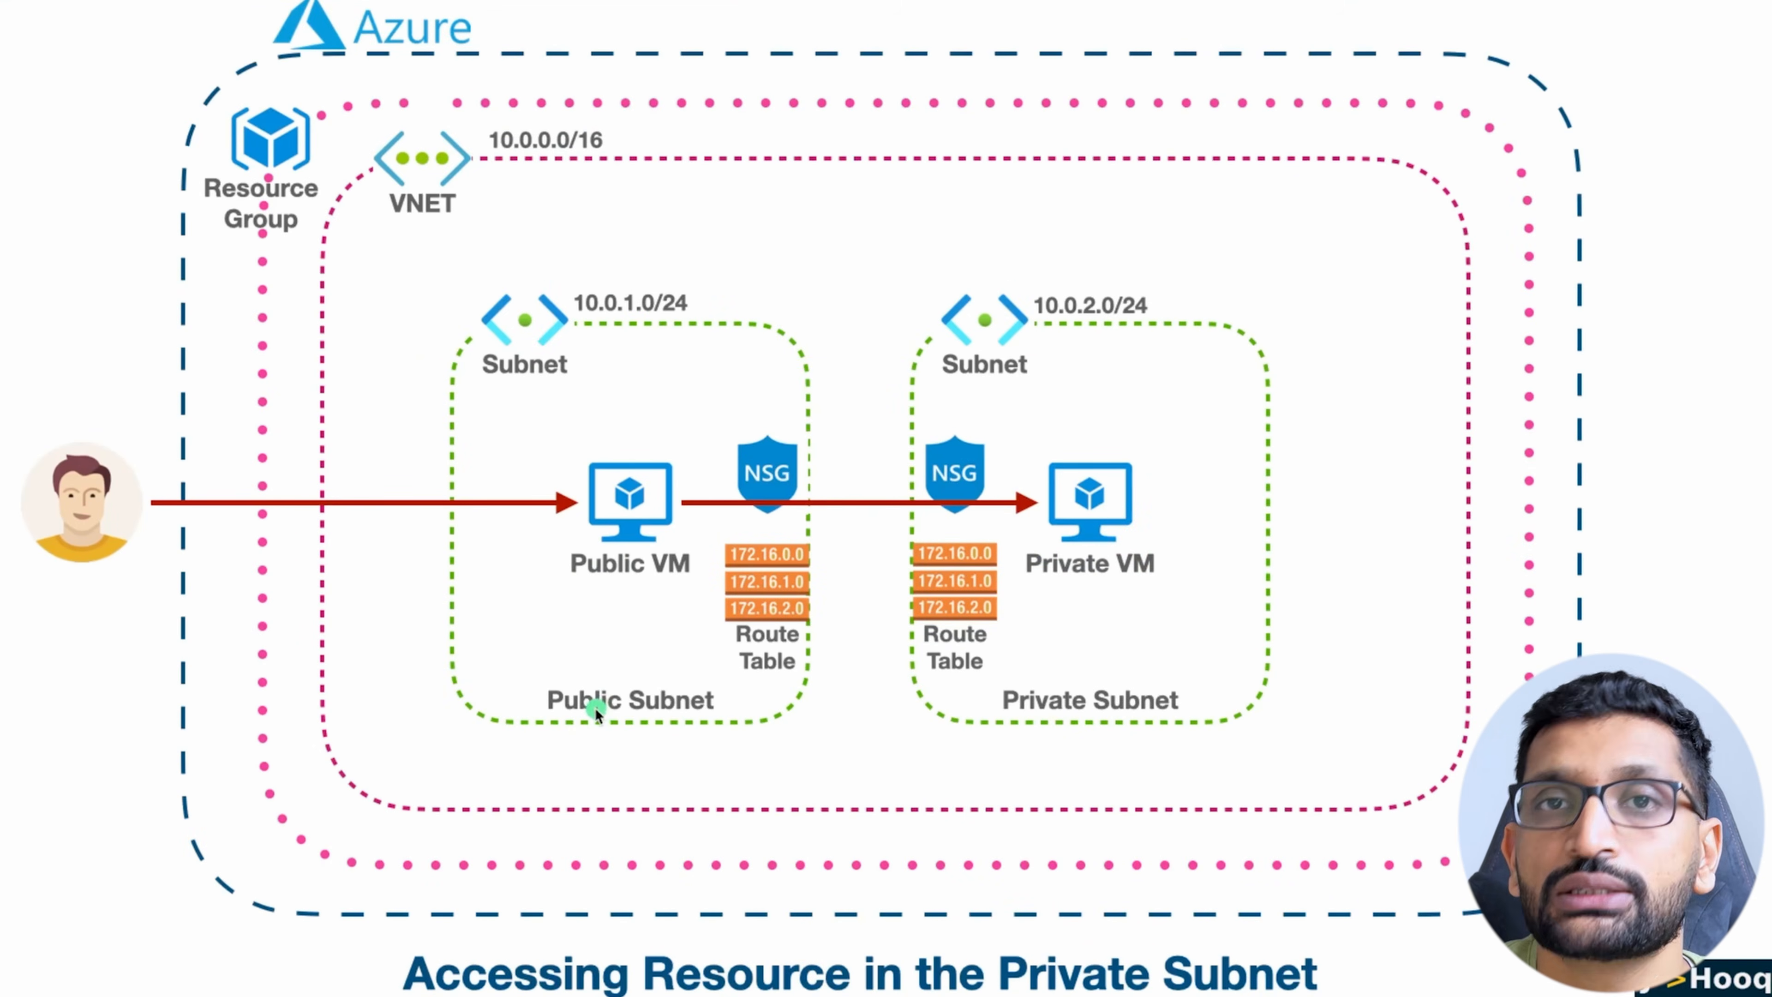
key("super+Tab")
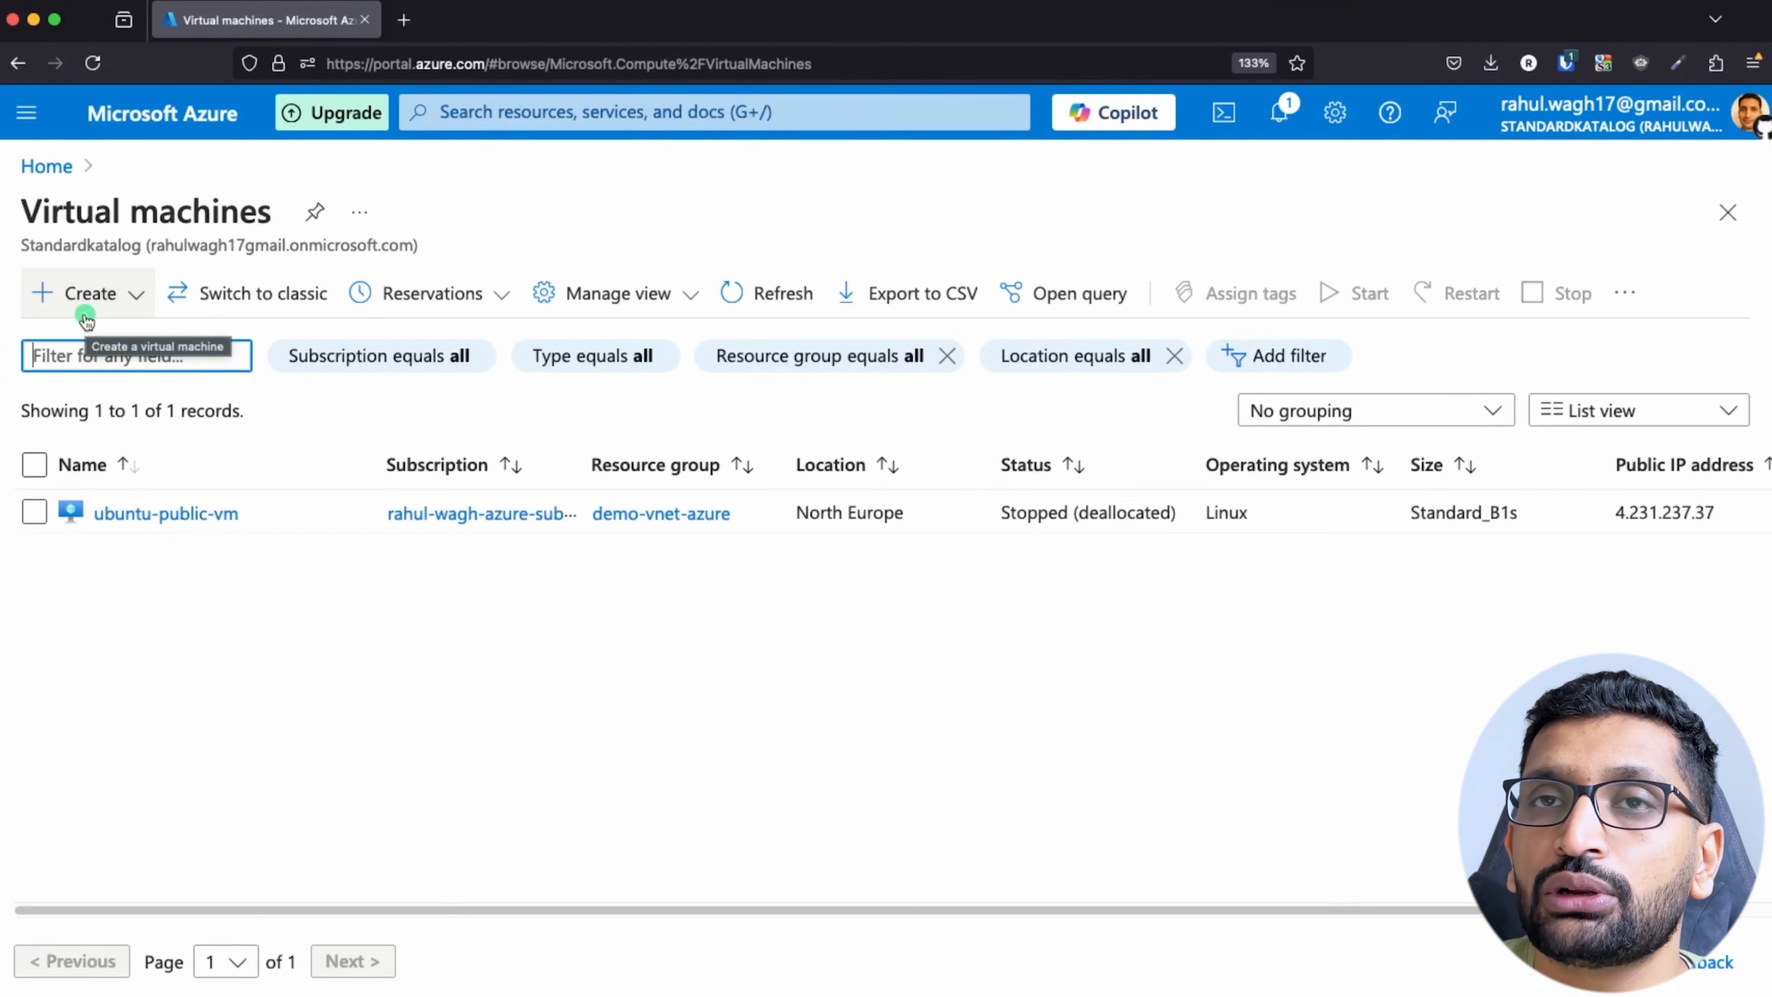
left_click(74, 301)
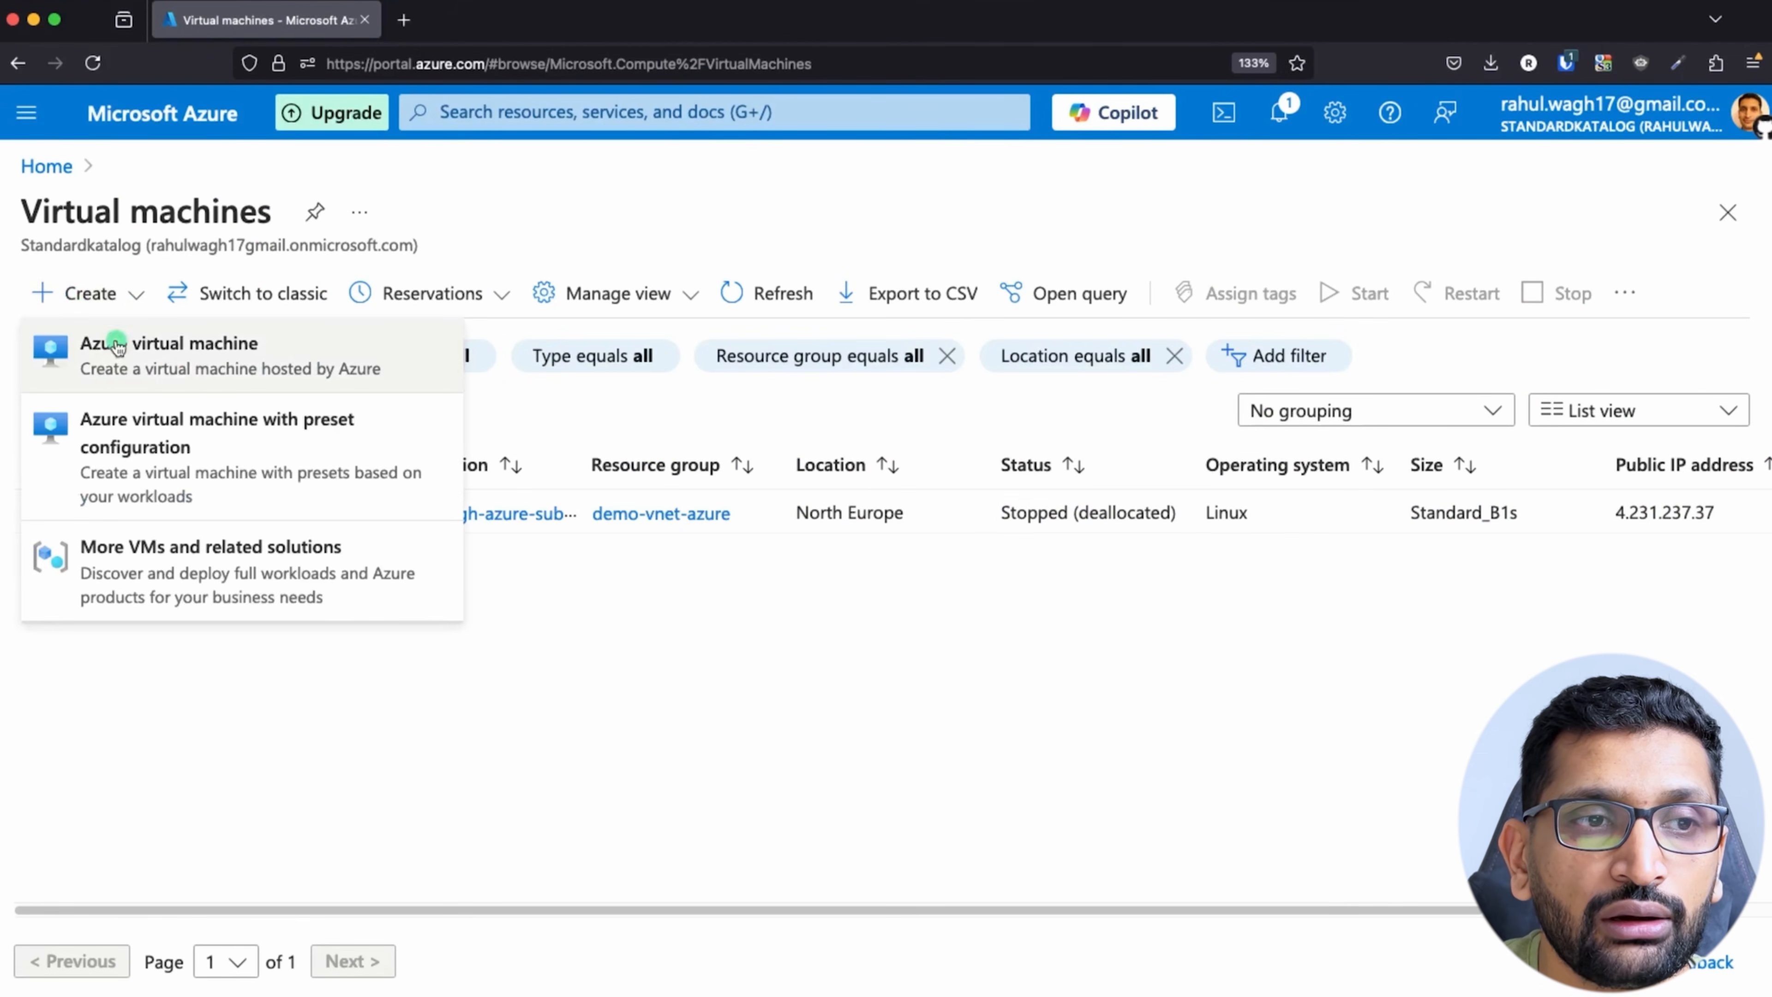
left_click(170, 377)
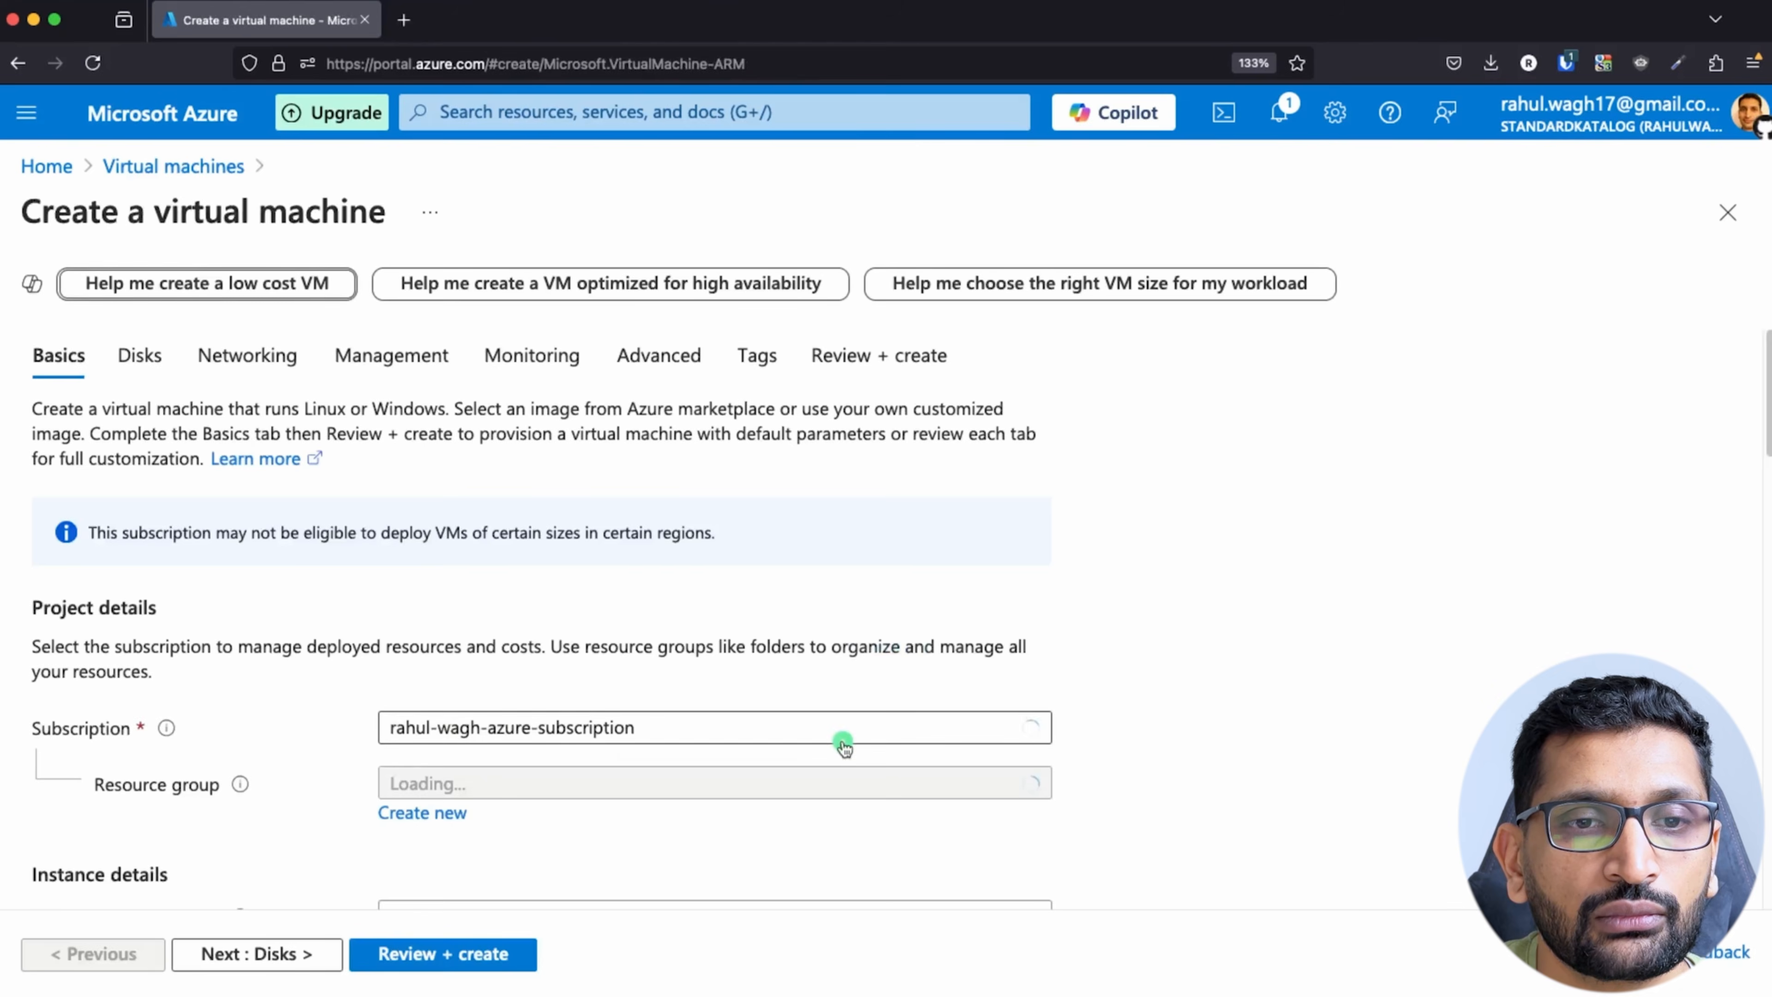
Step: Check the resource group in the Keynote diagram and assign the new virtual machine to the existing demo-vnet-azure group
scroll(840, 740, "down", 4)
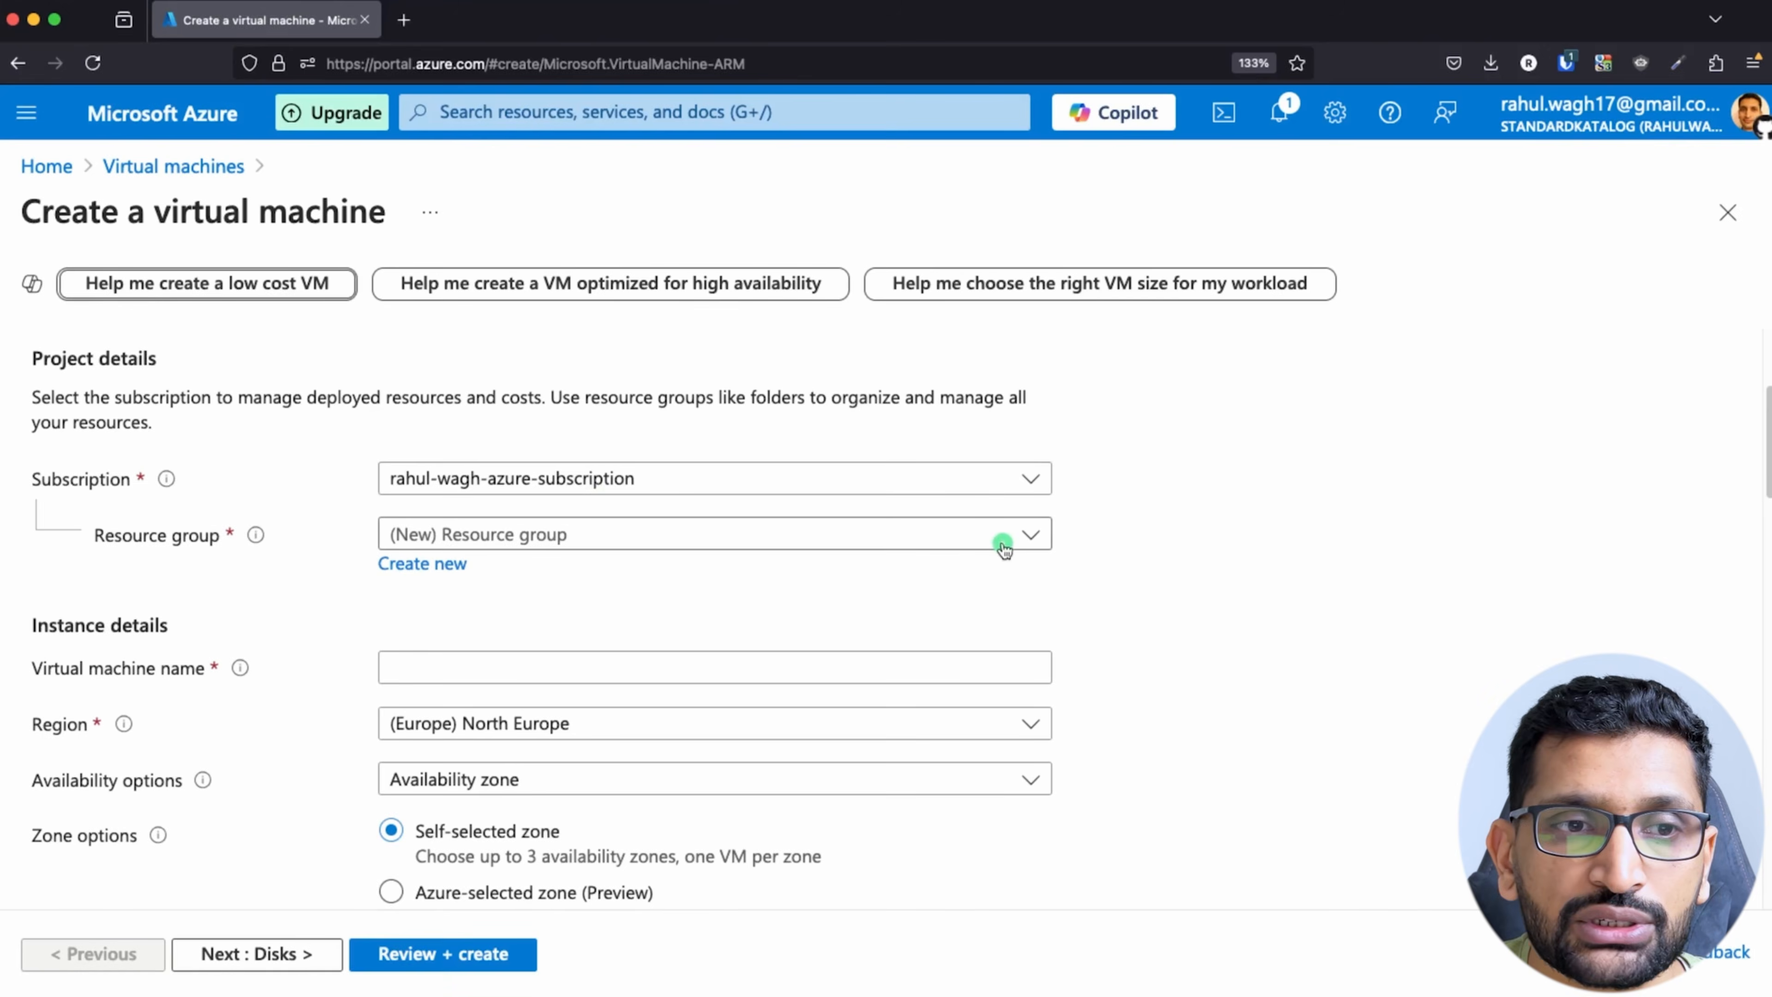
key("super+Tab")
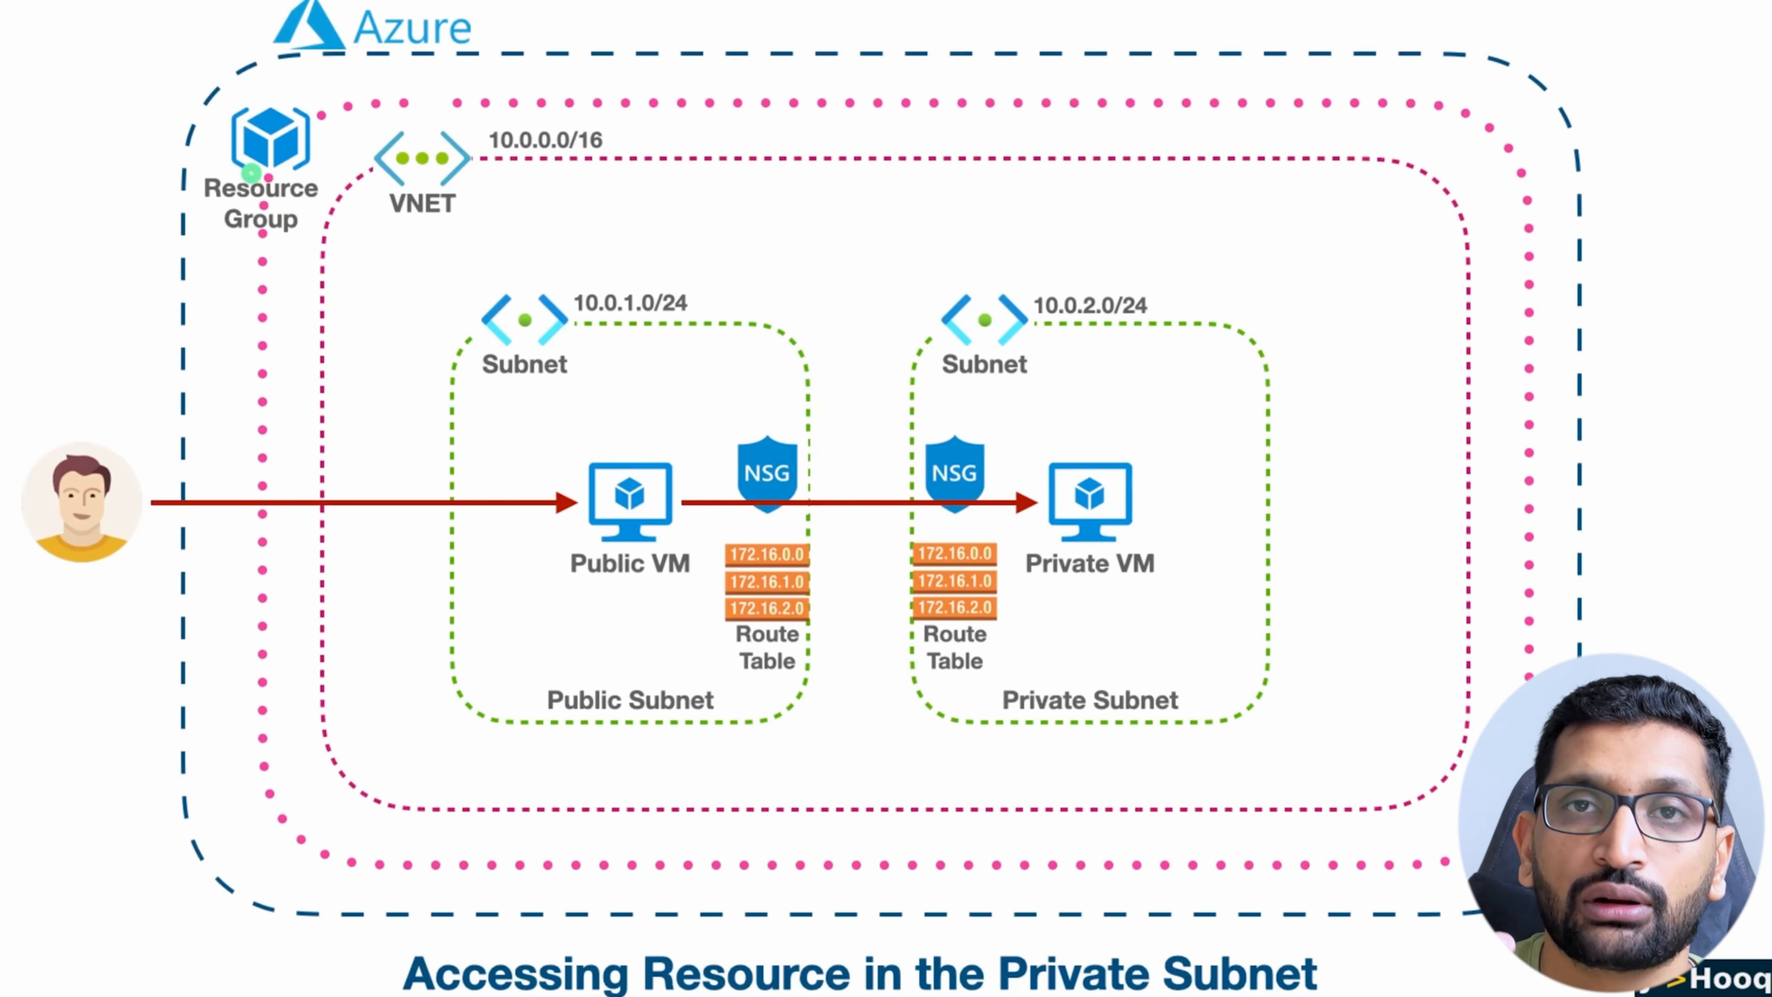
key("super+Tab")
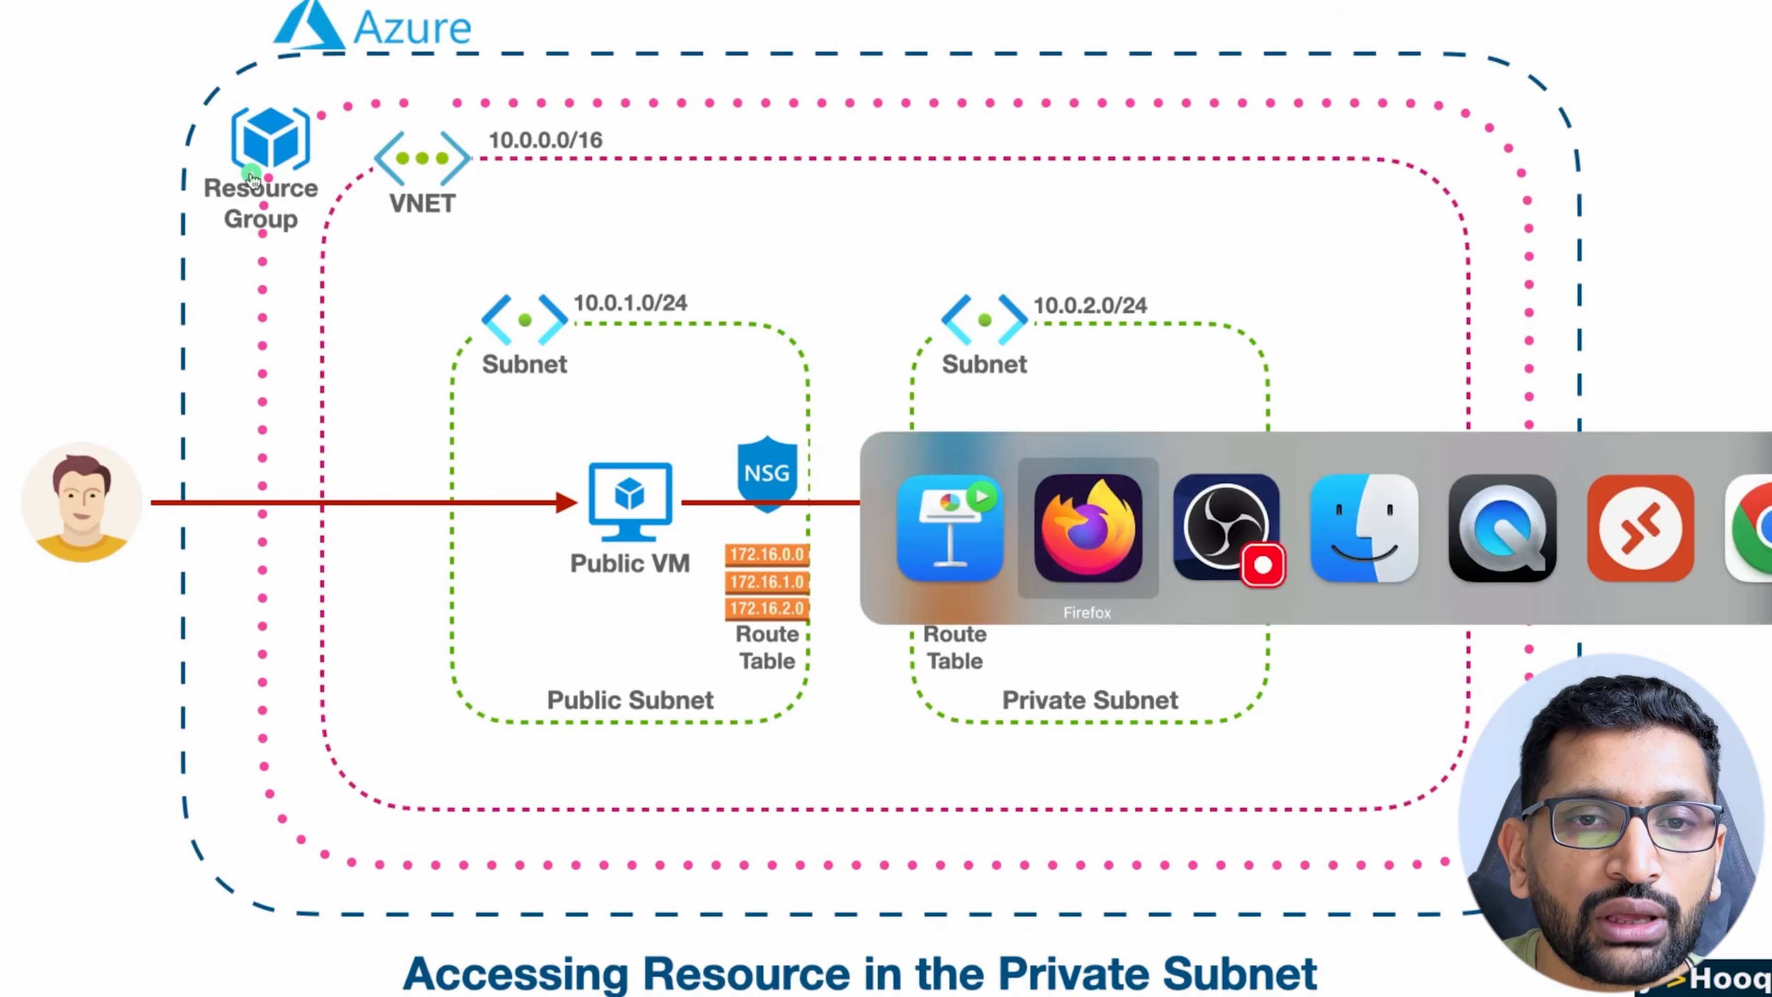
left_click(742, 541)
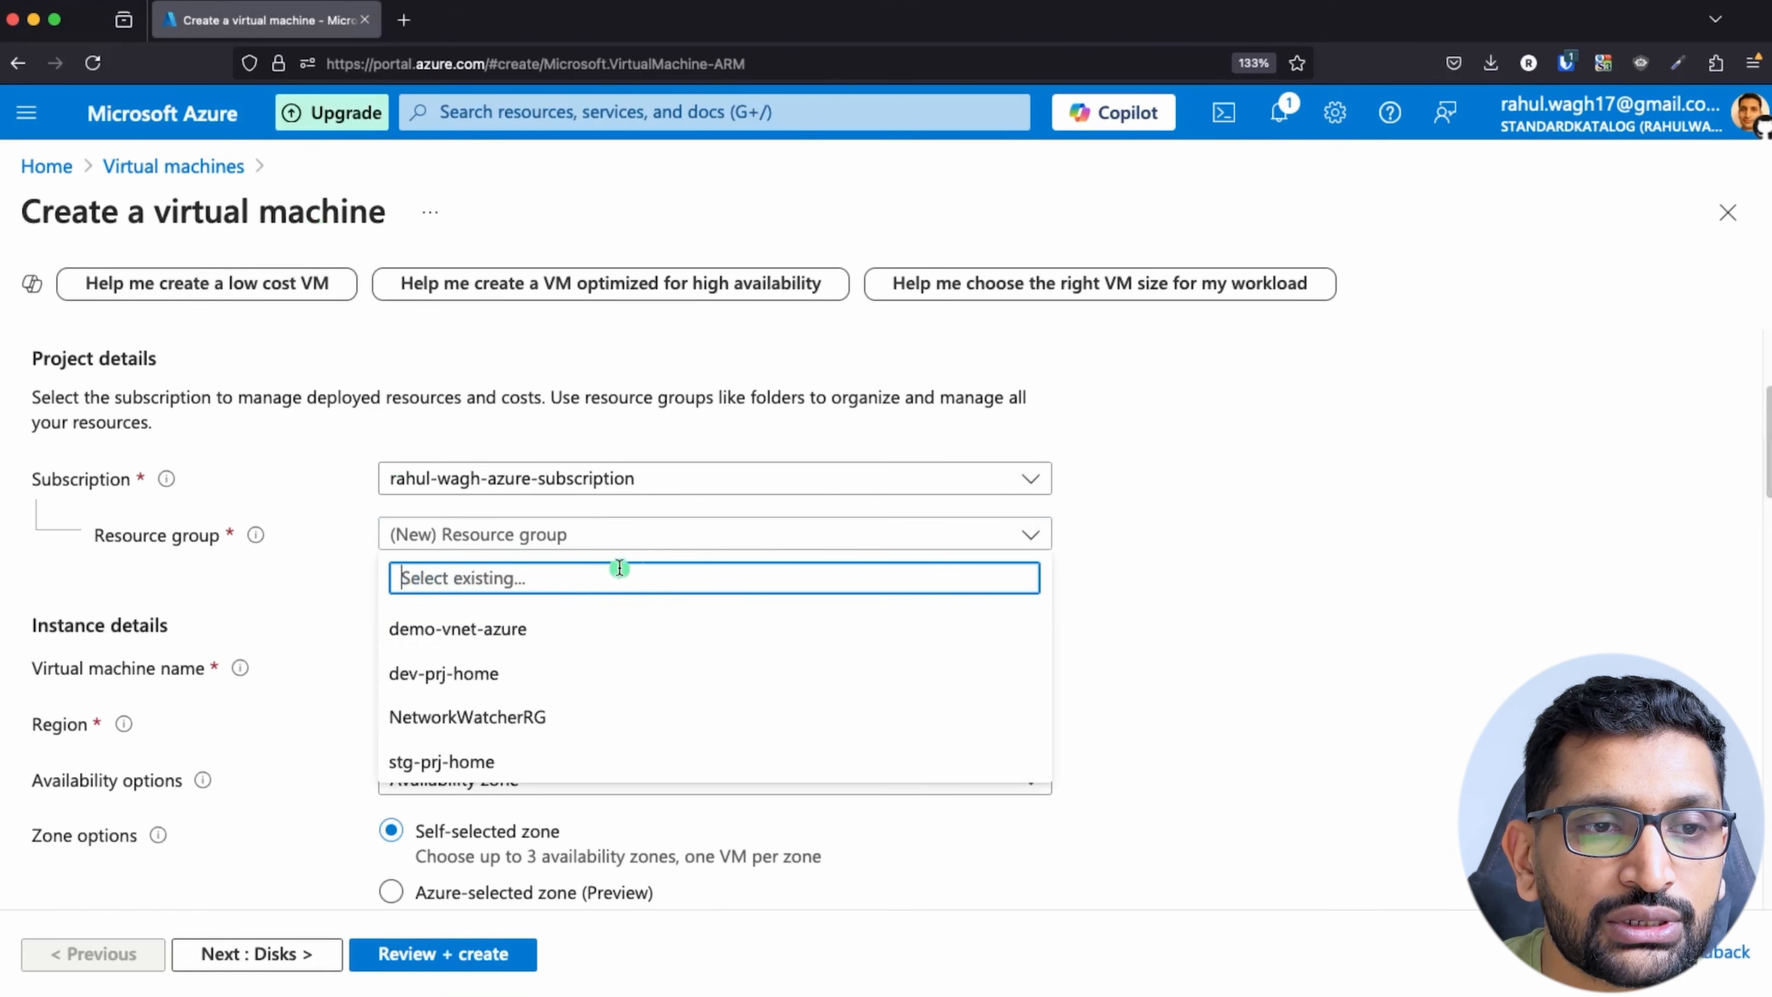
left_click(504, 641)
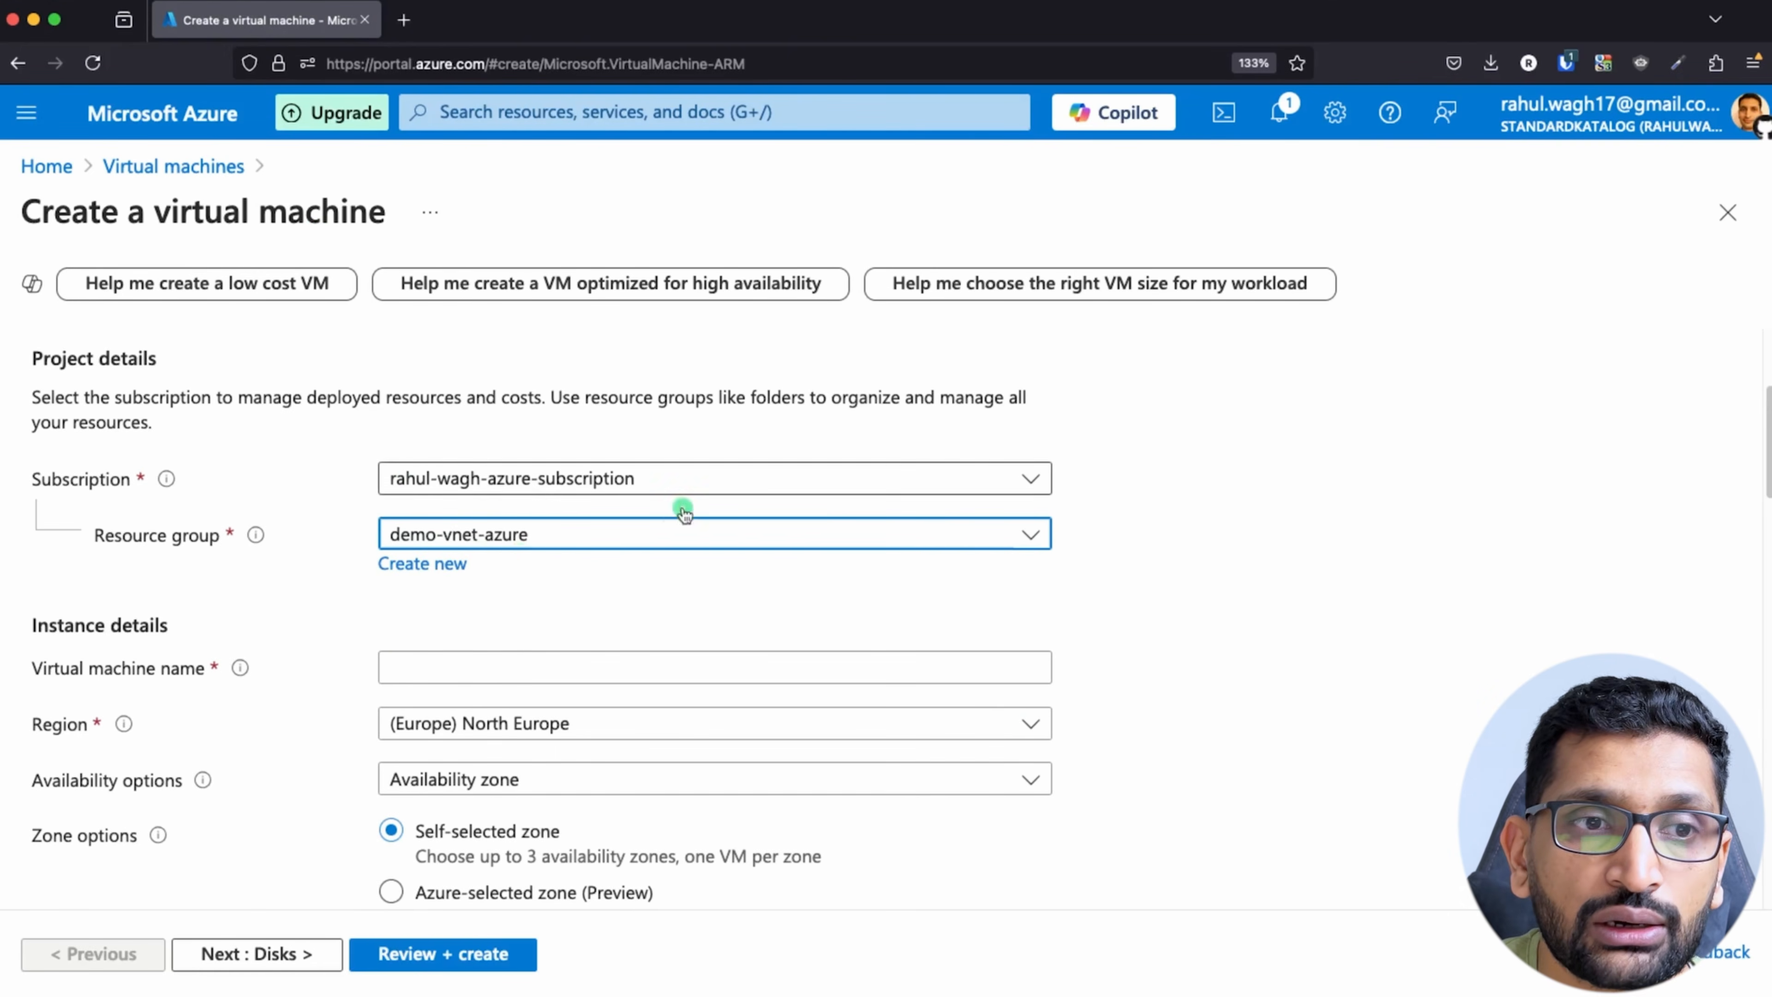
Step: Name the virtual machine demo-public-vm
scroll(570, 594, "down", 3)
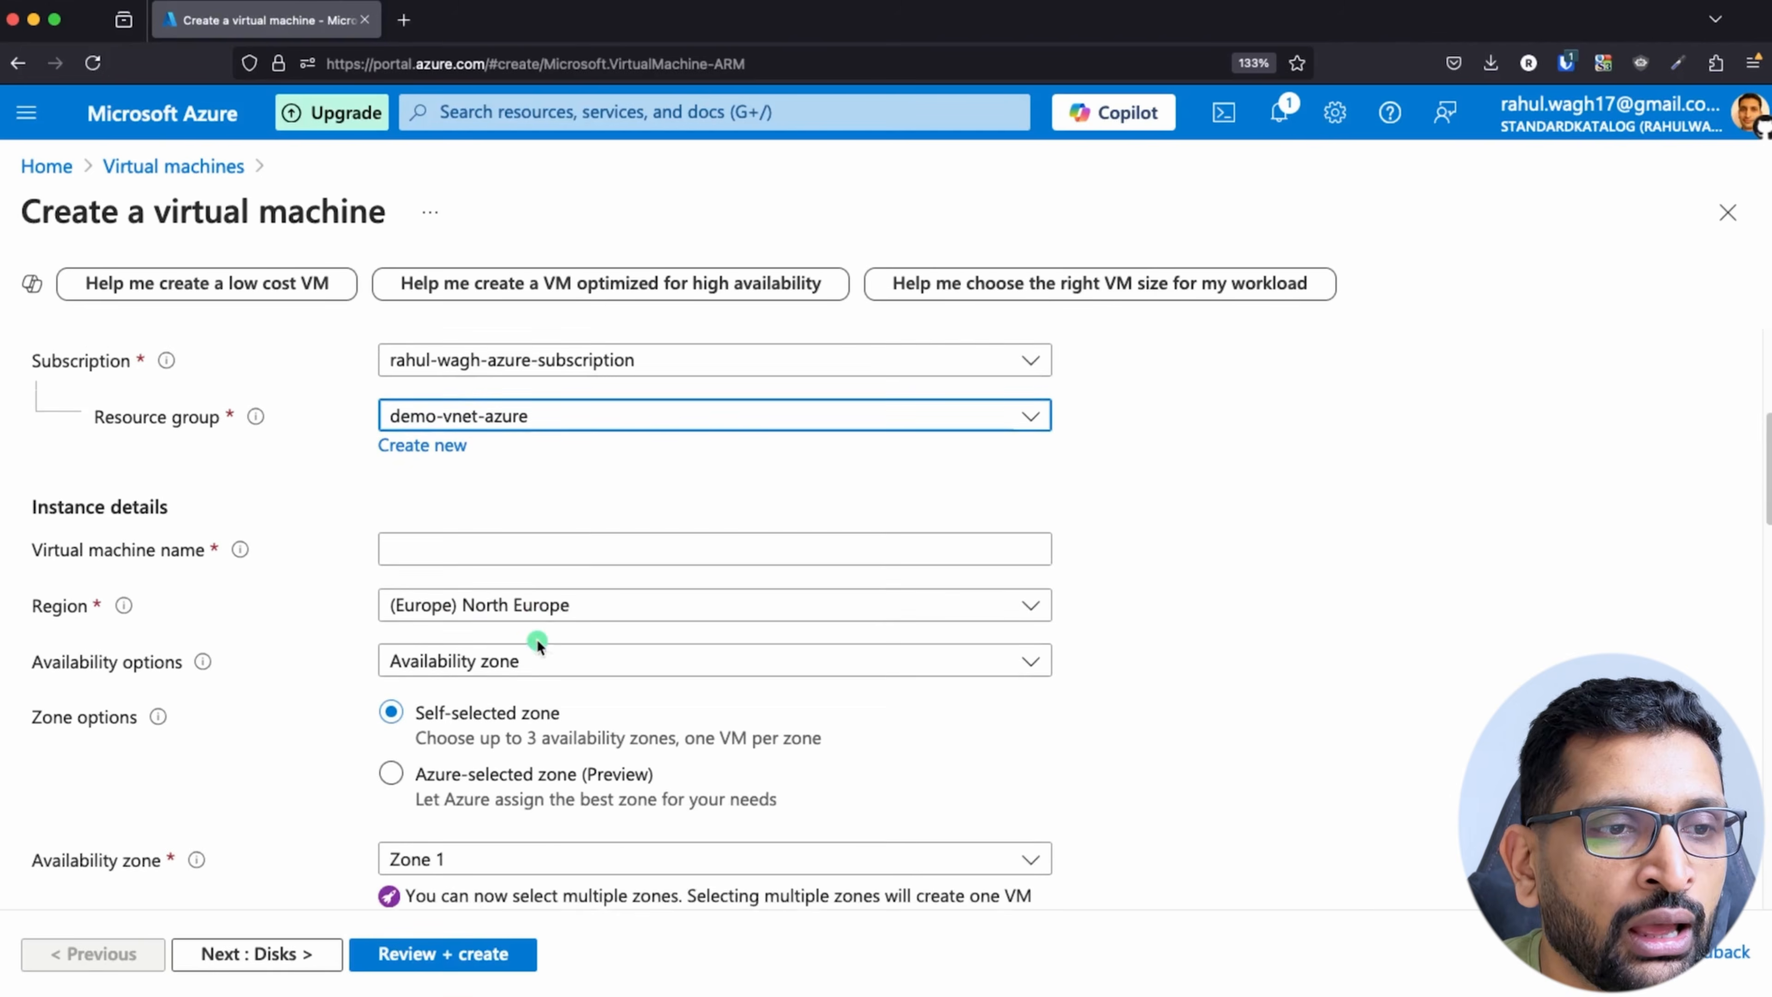
left_click(534, 555)
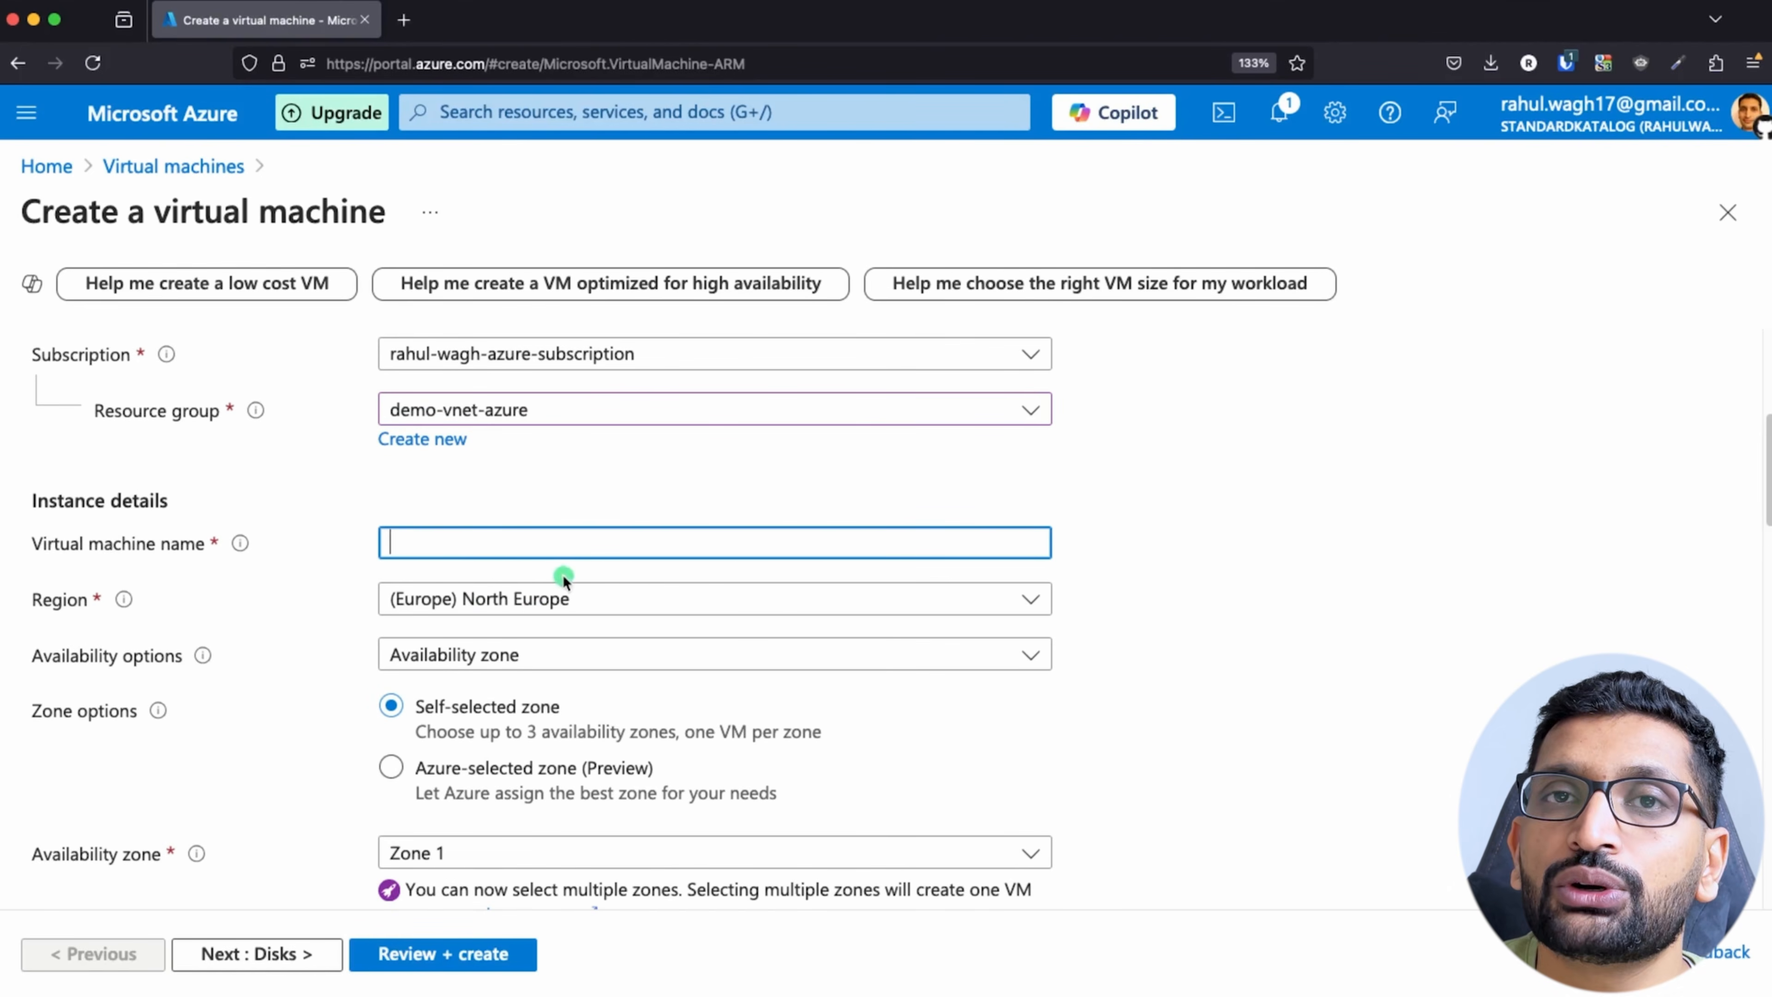
type("de")
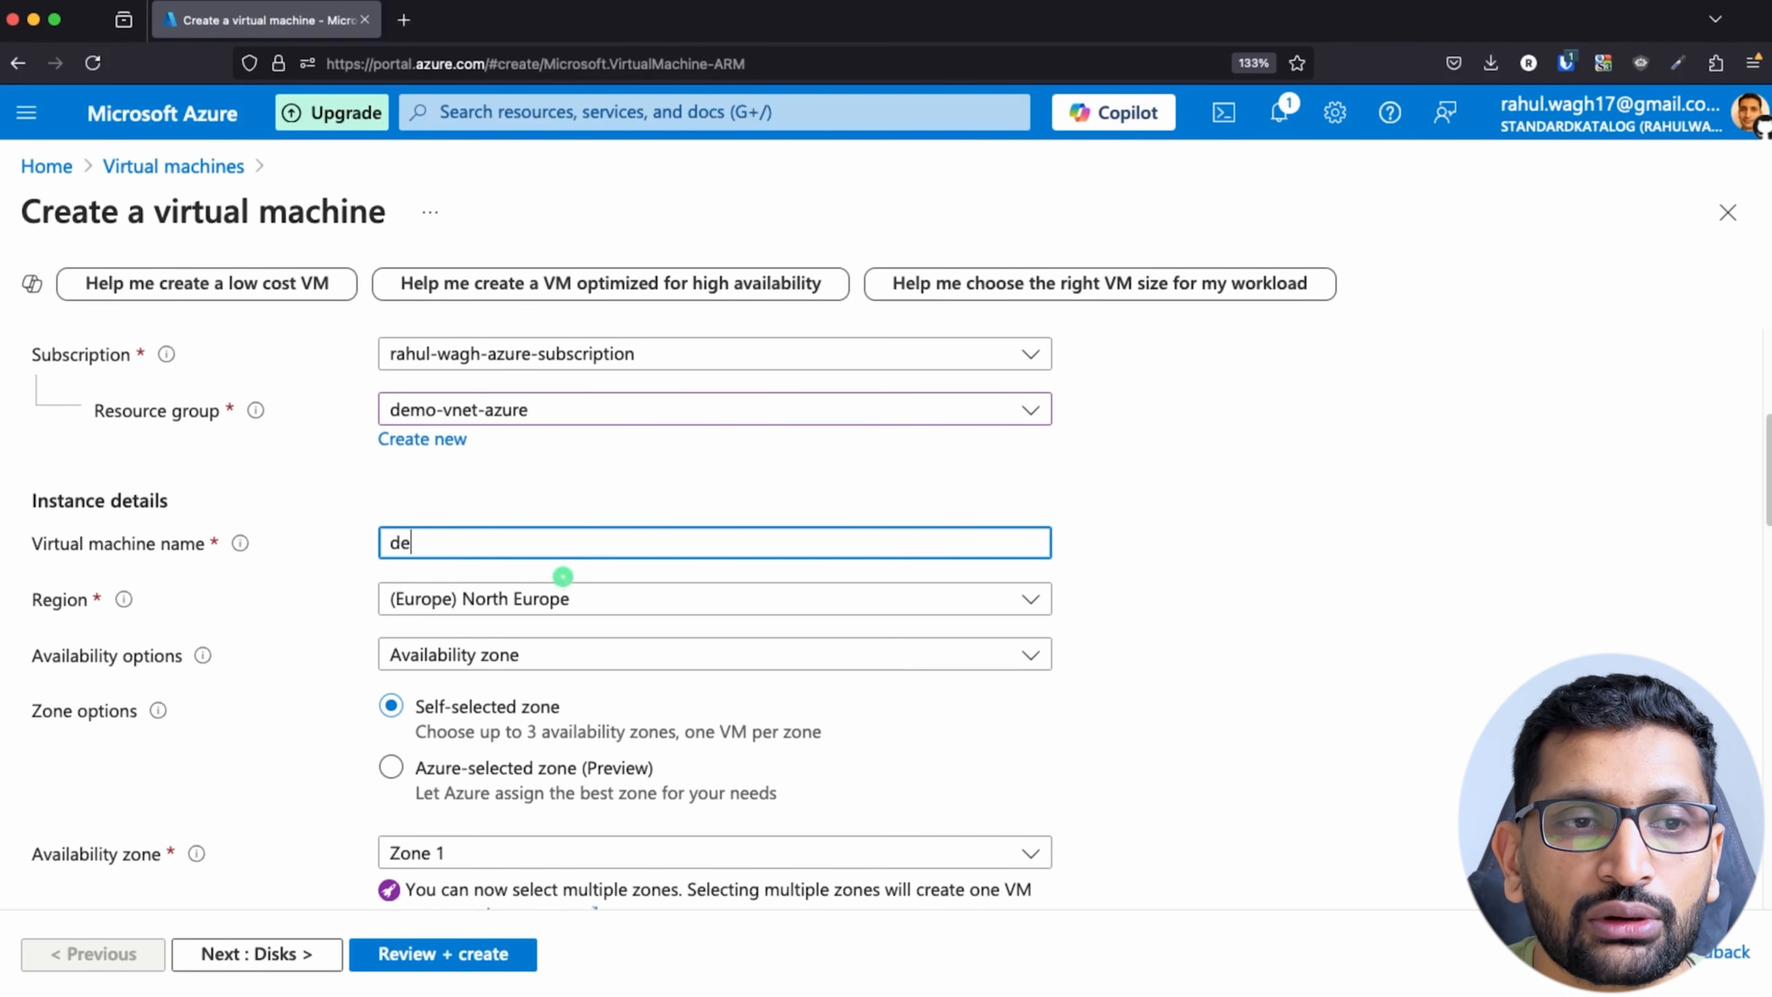
type("mo-pub")
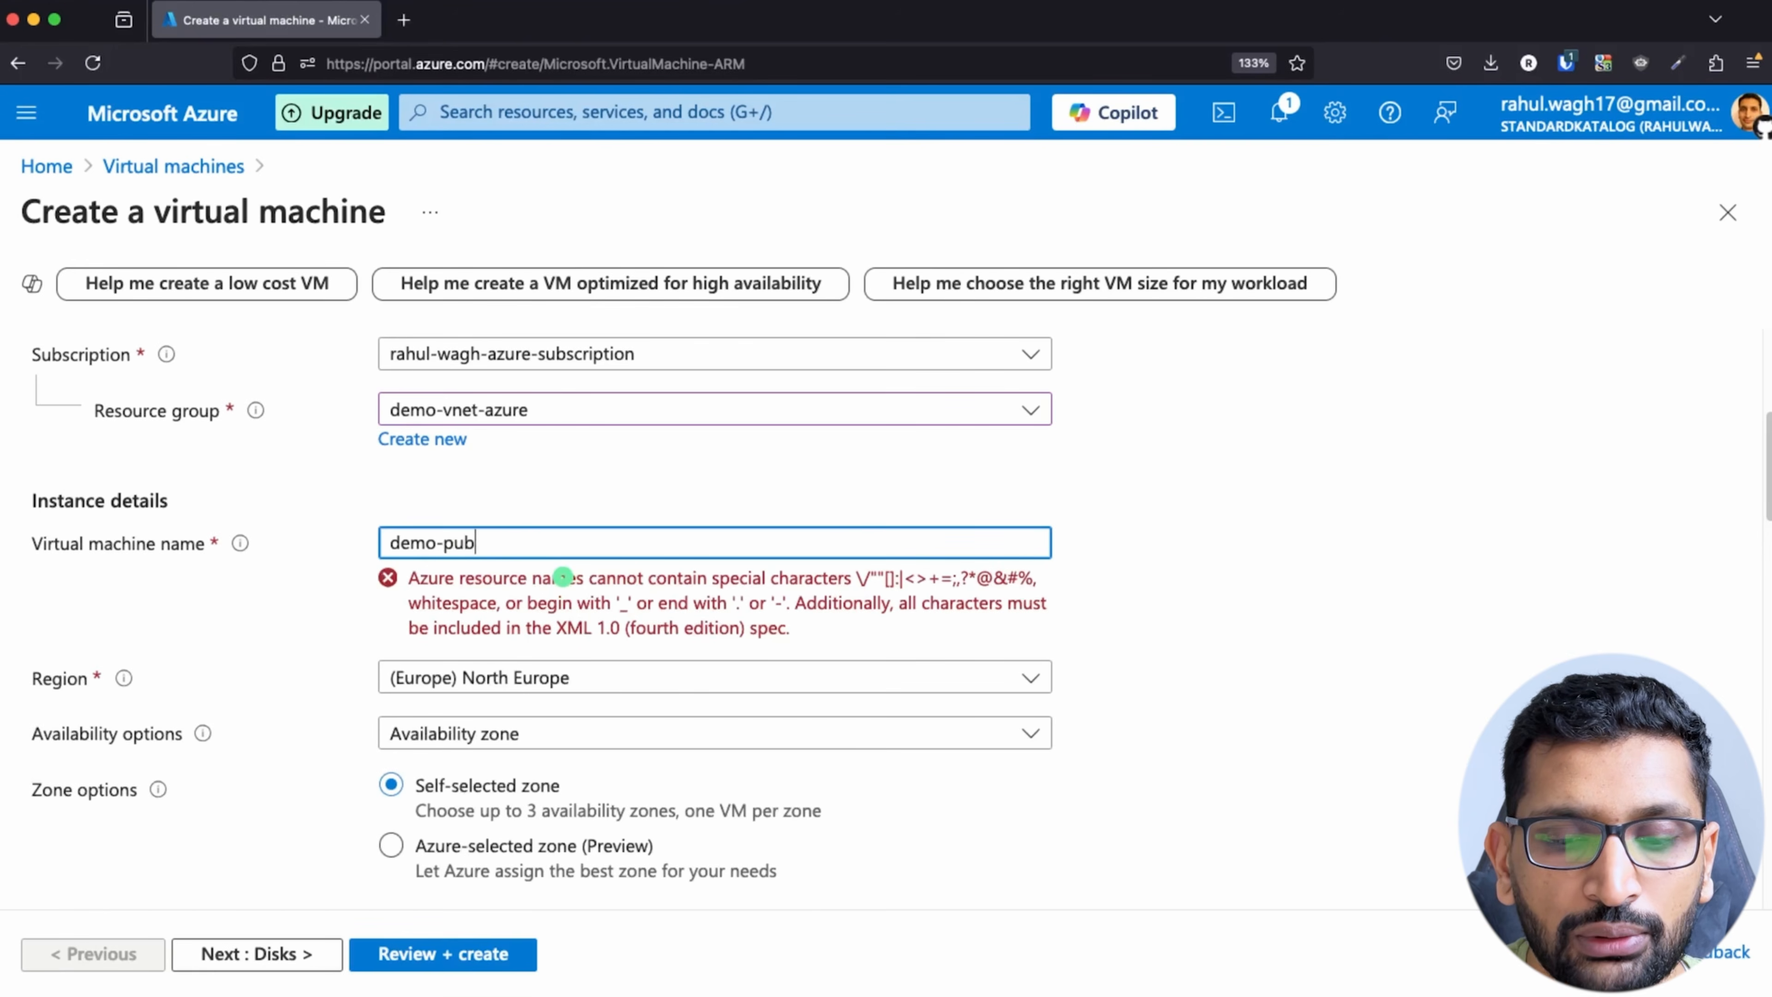
type("lic-vm")
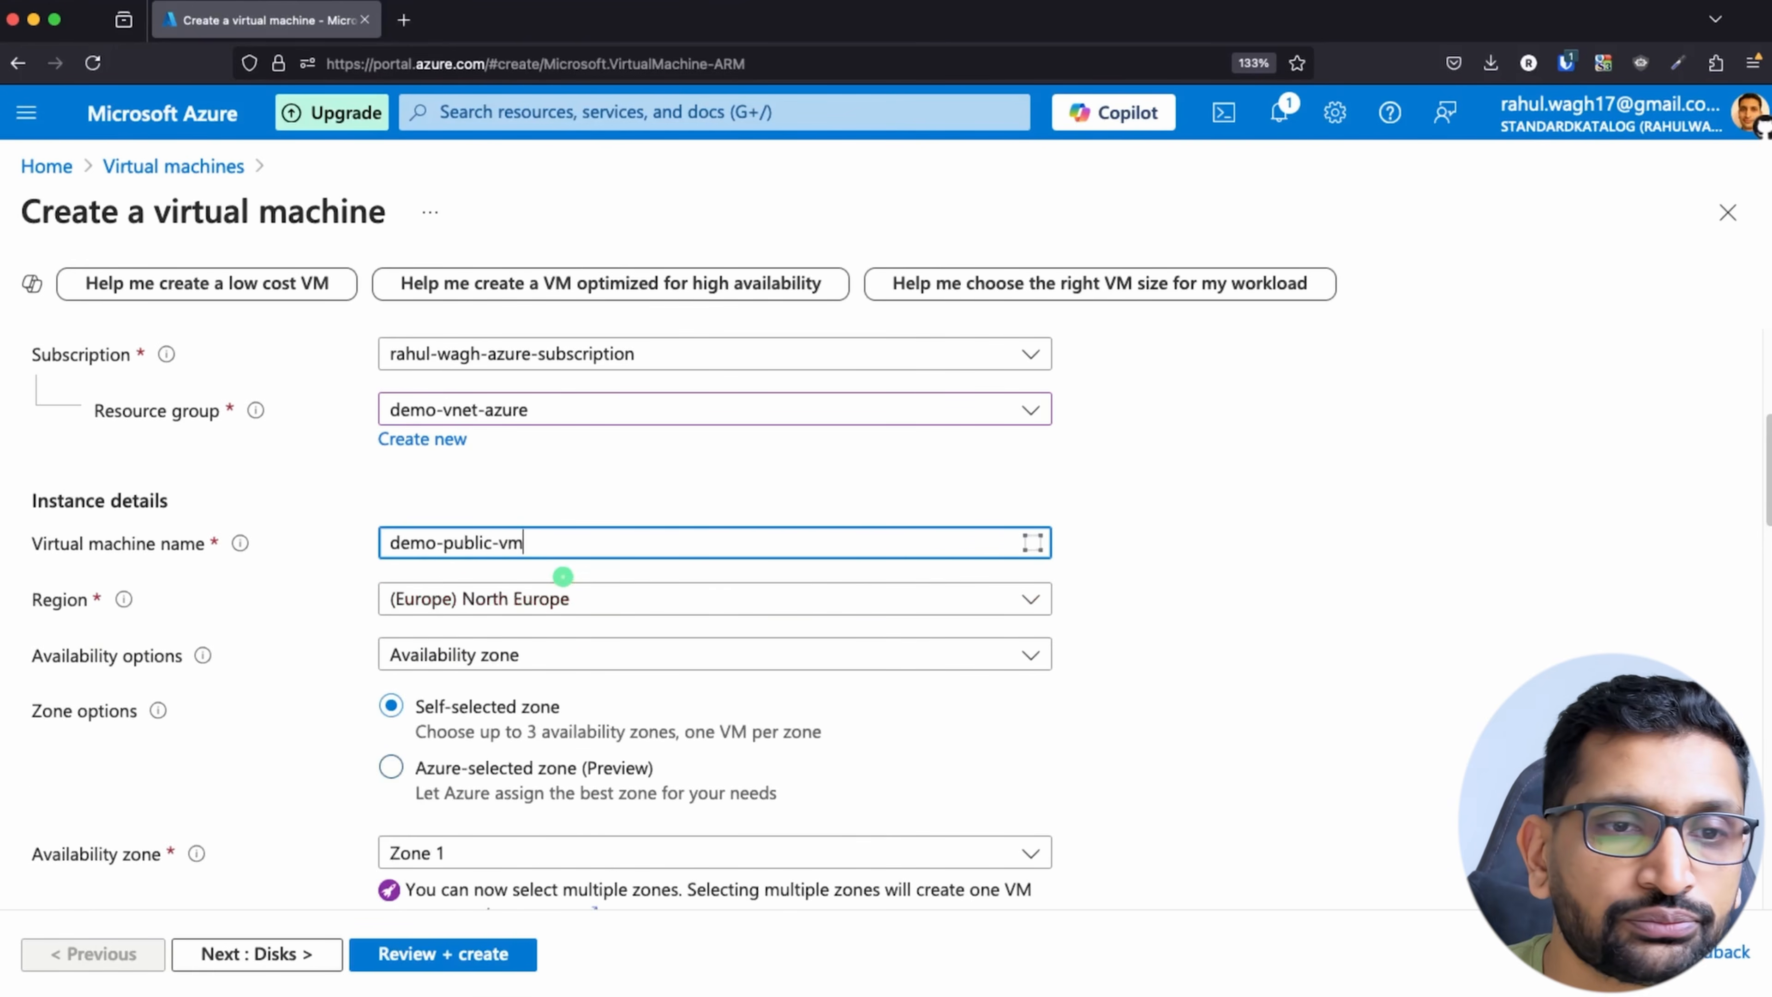
left_click(1306, 607)
Step: Select the Ubuntu Server 24.04 LTS - x64 Gen2 image for the virtual machine
scroll(1290, 614, "down", 3)
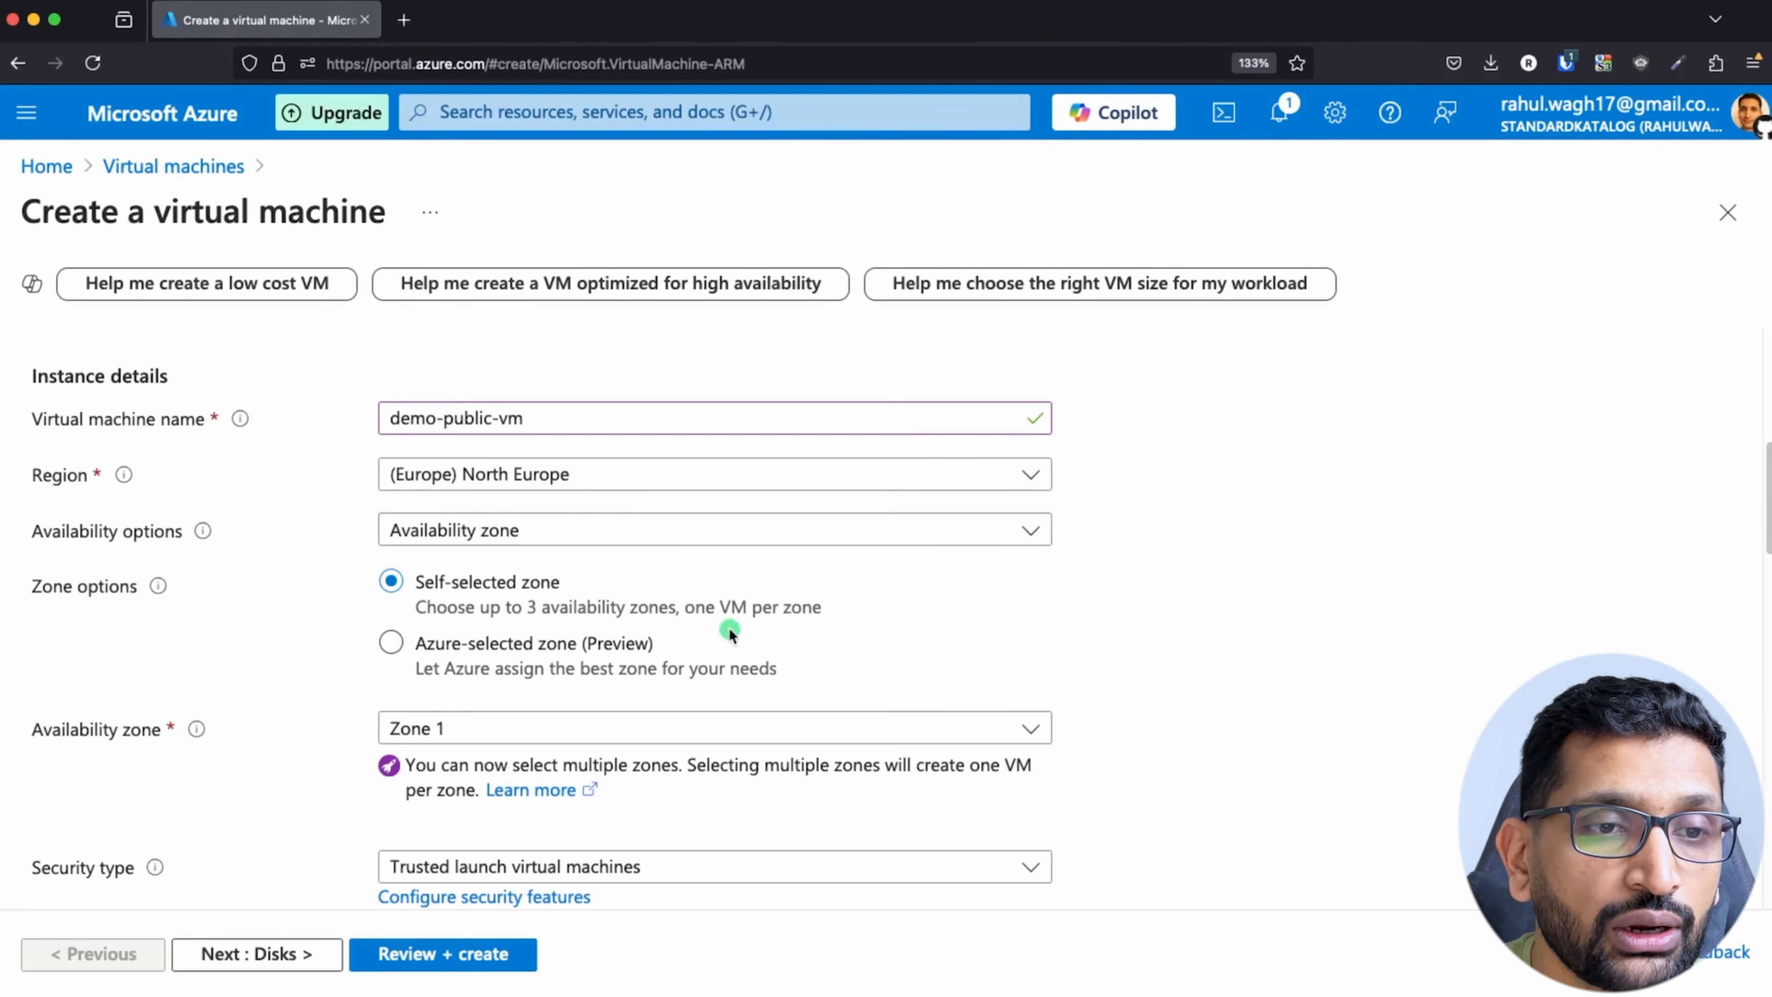
scroll(731, 635, "down", 5)
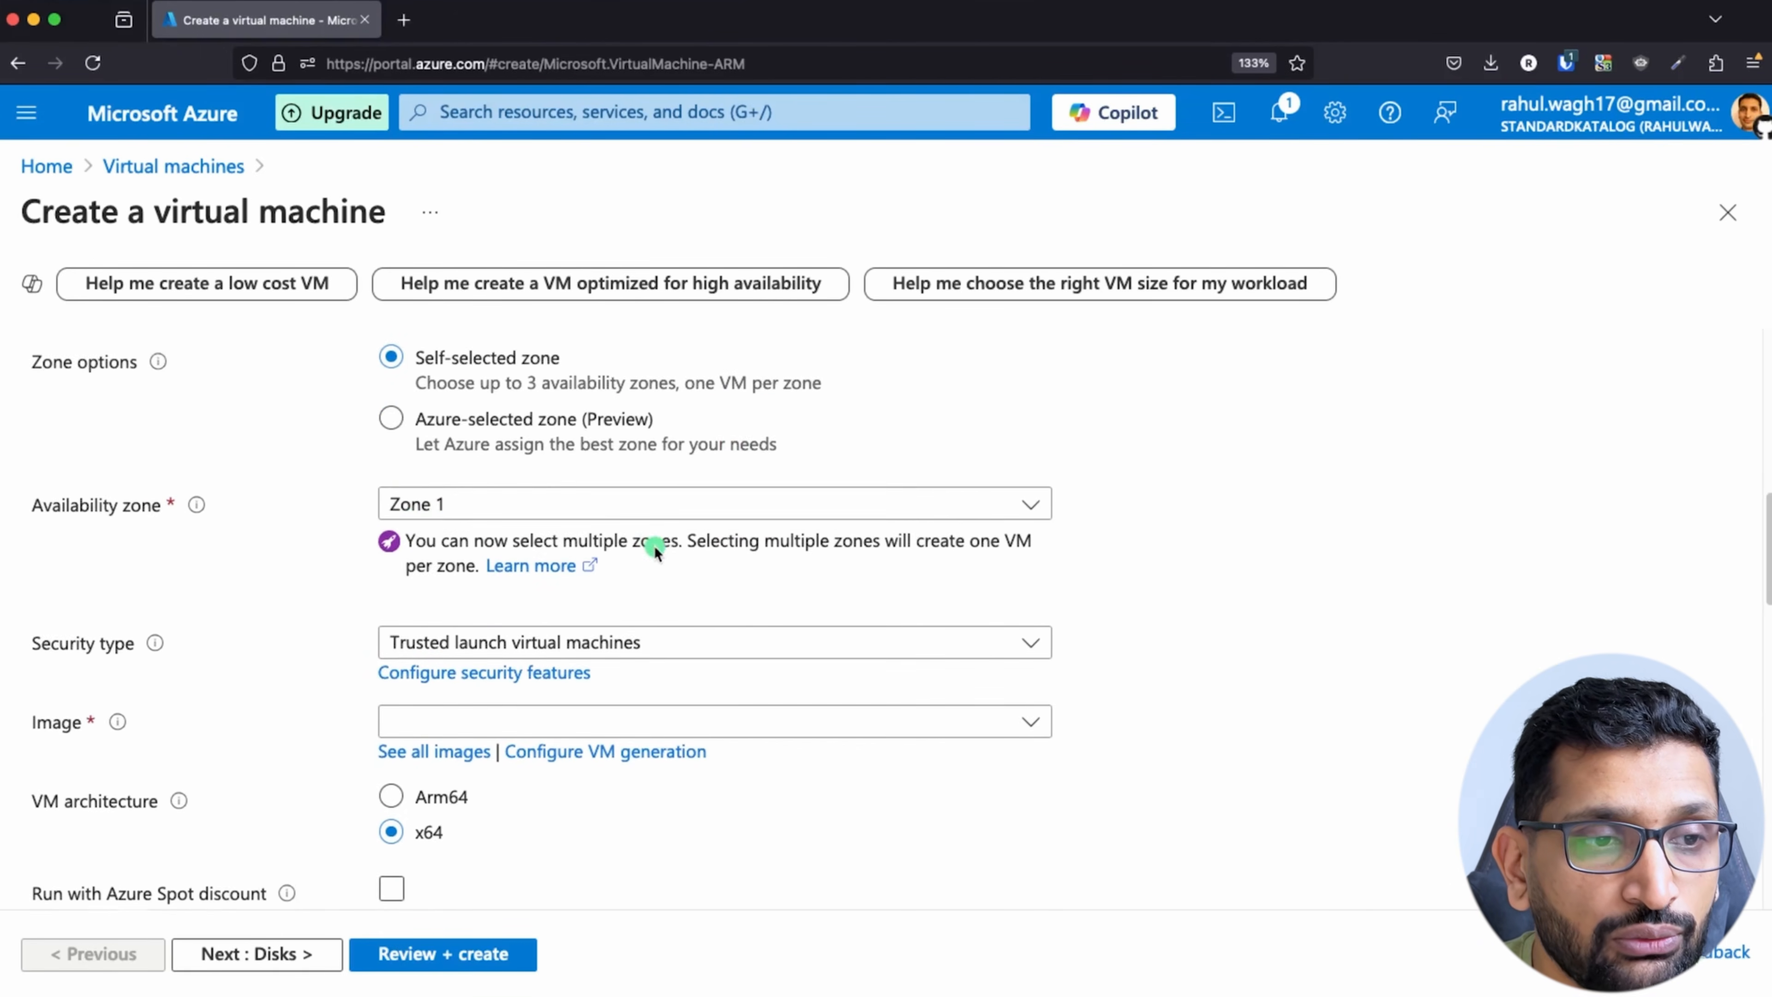
scroll(613, 541, "down", 3)
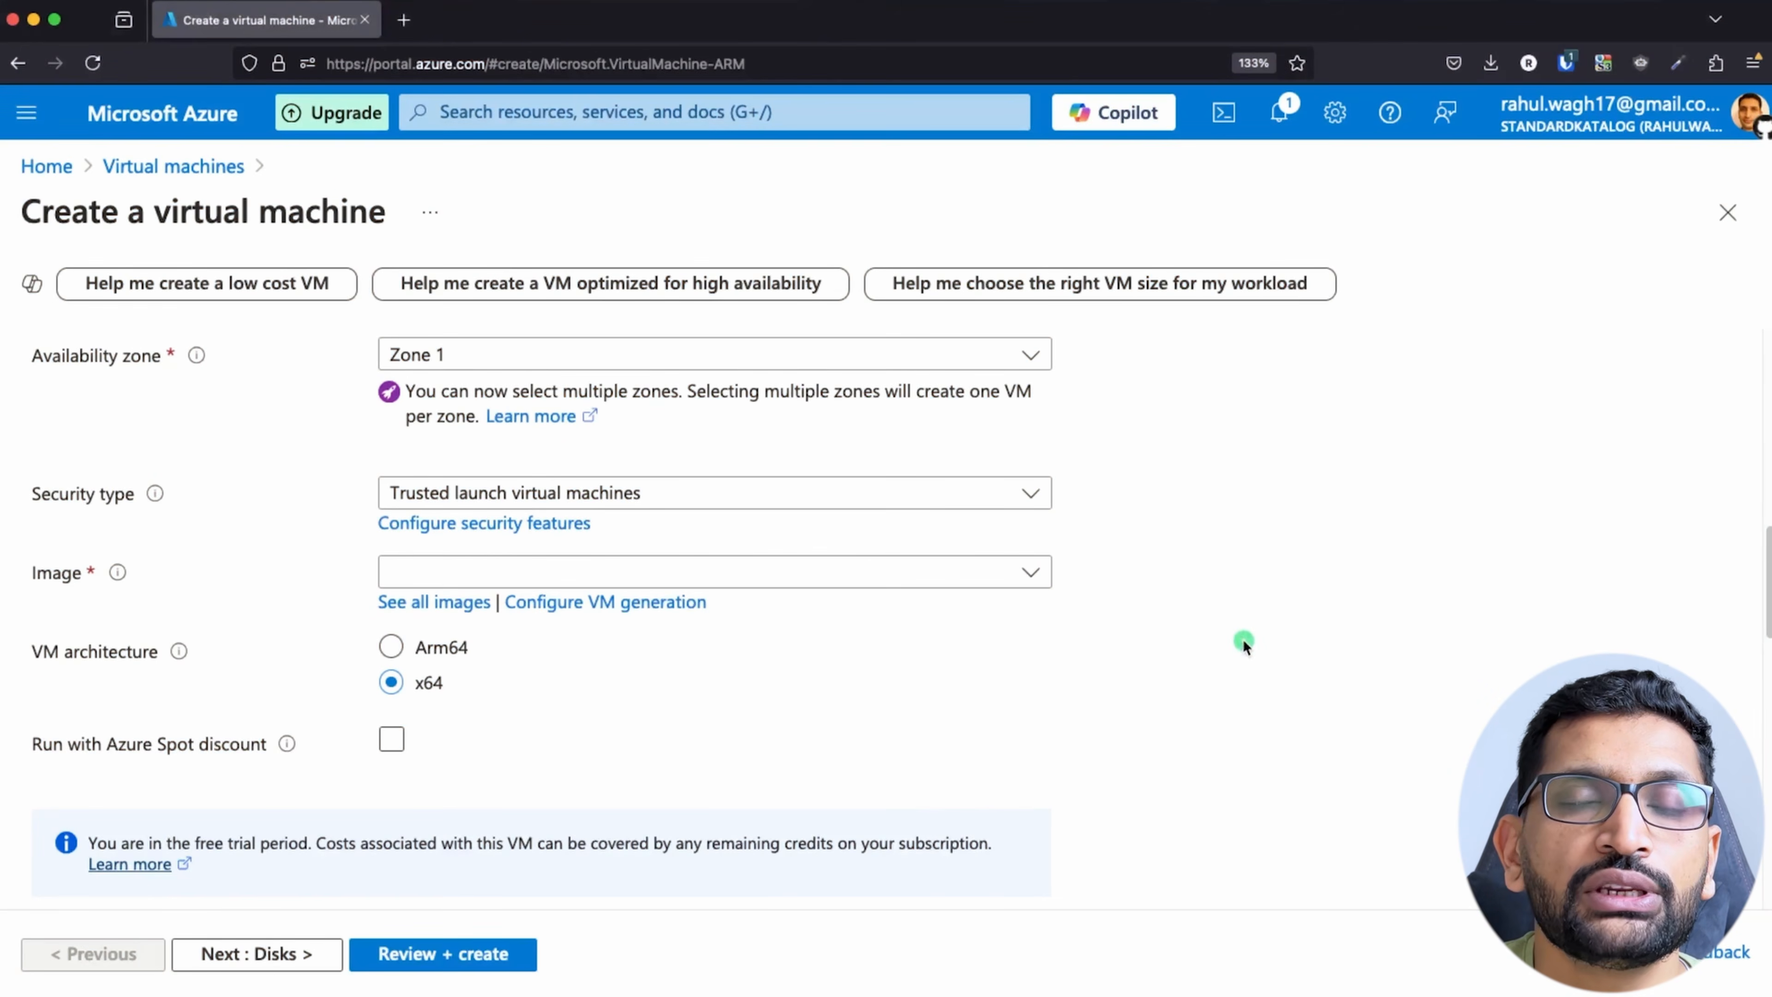
left_click(1030, 571)
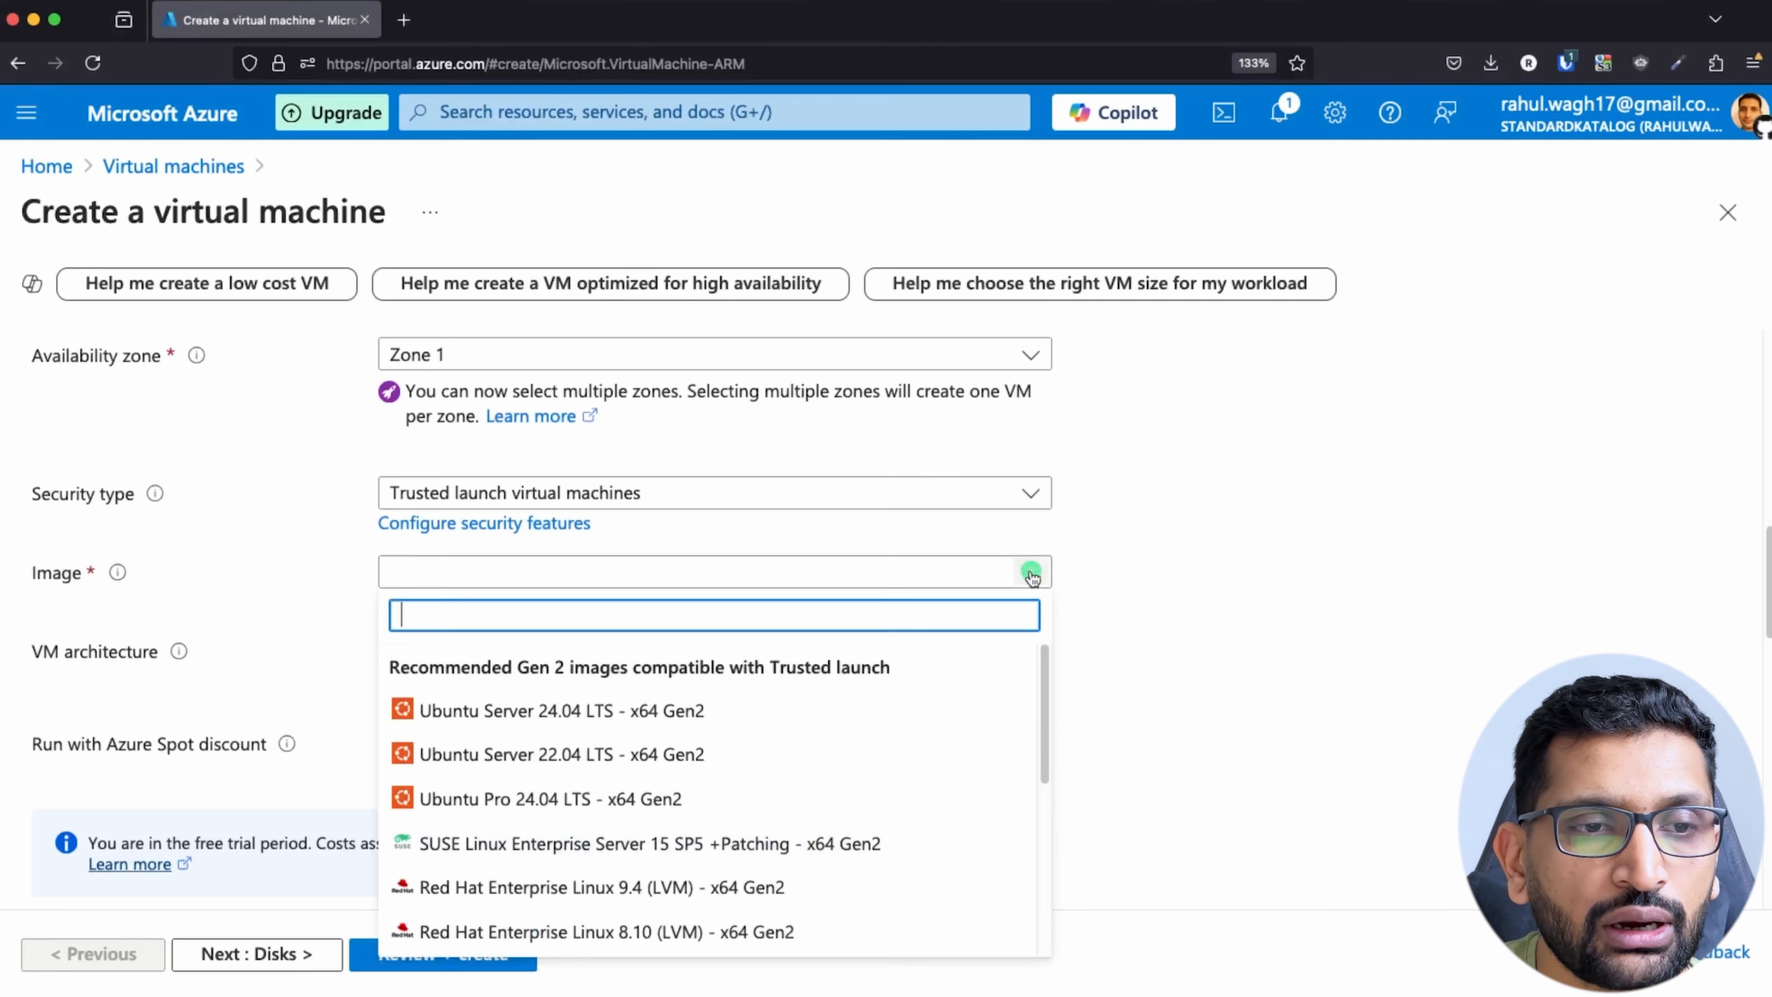
left_click(705, 724)
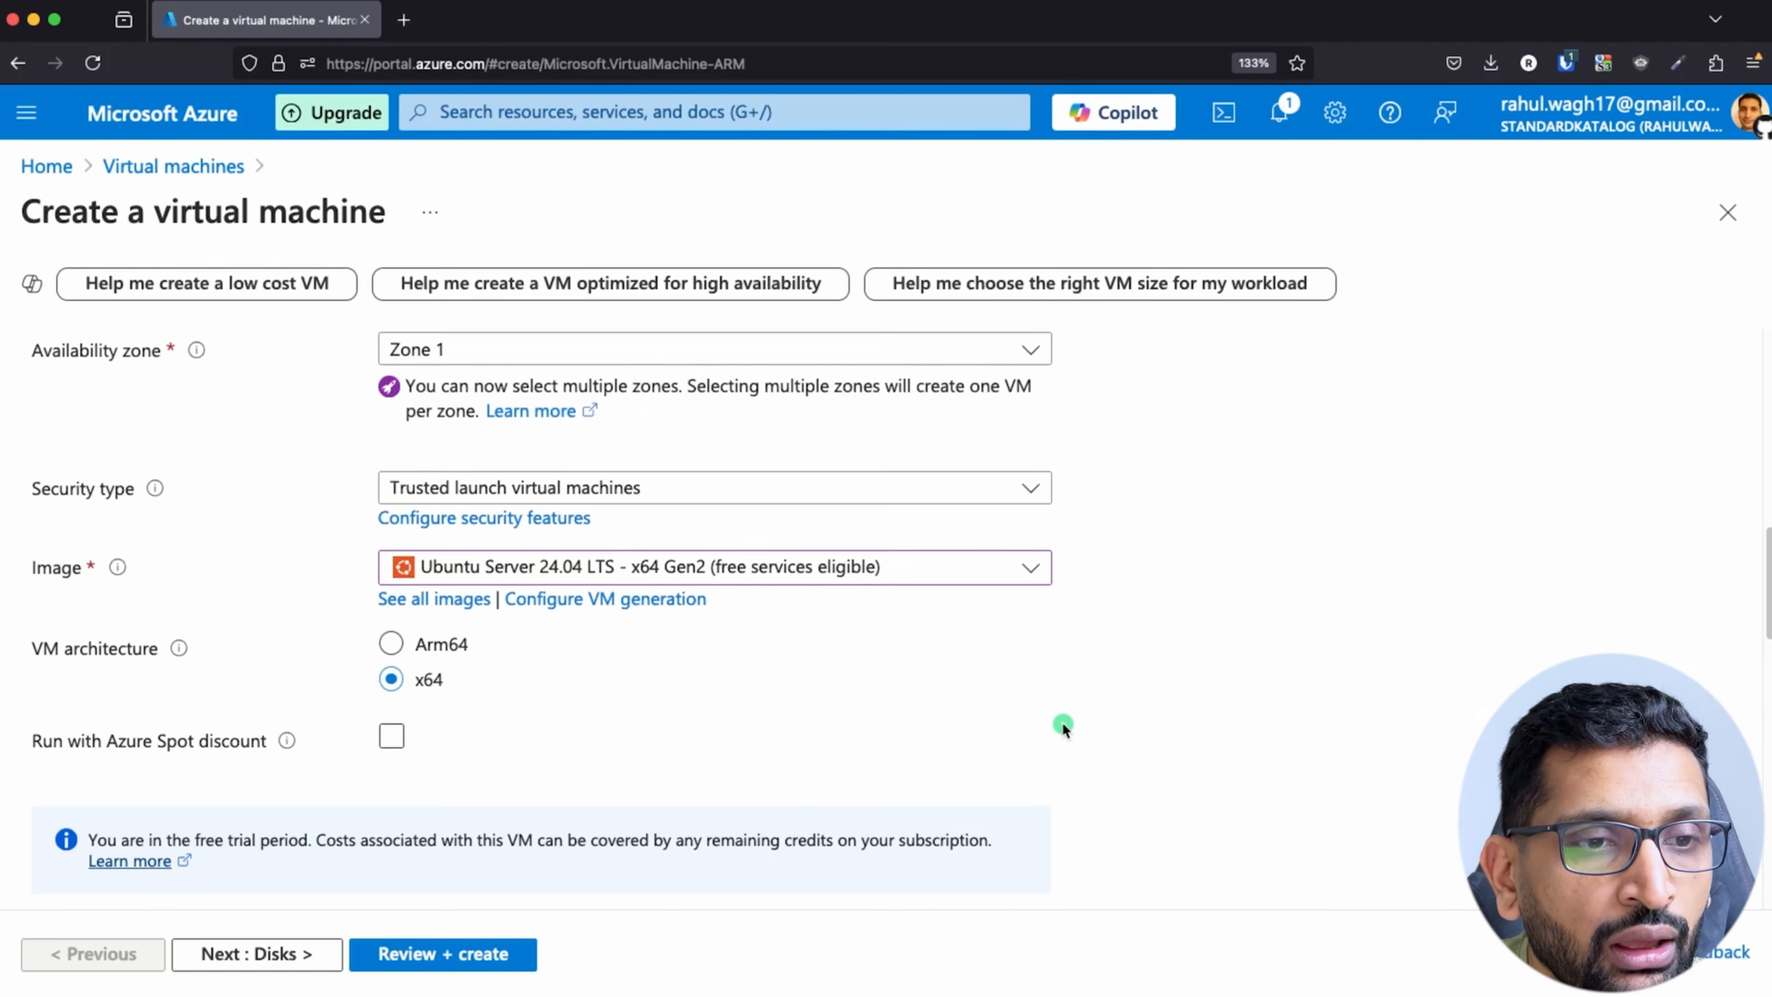
Step: Review the virtual machine's architecture, size, administrator account settings and the available SSH public key source options
scroll(858, 663, "down", 2)
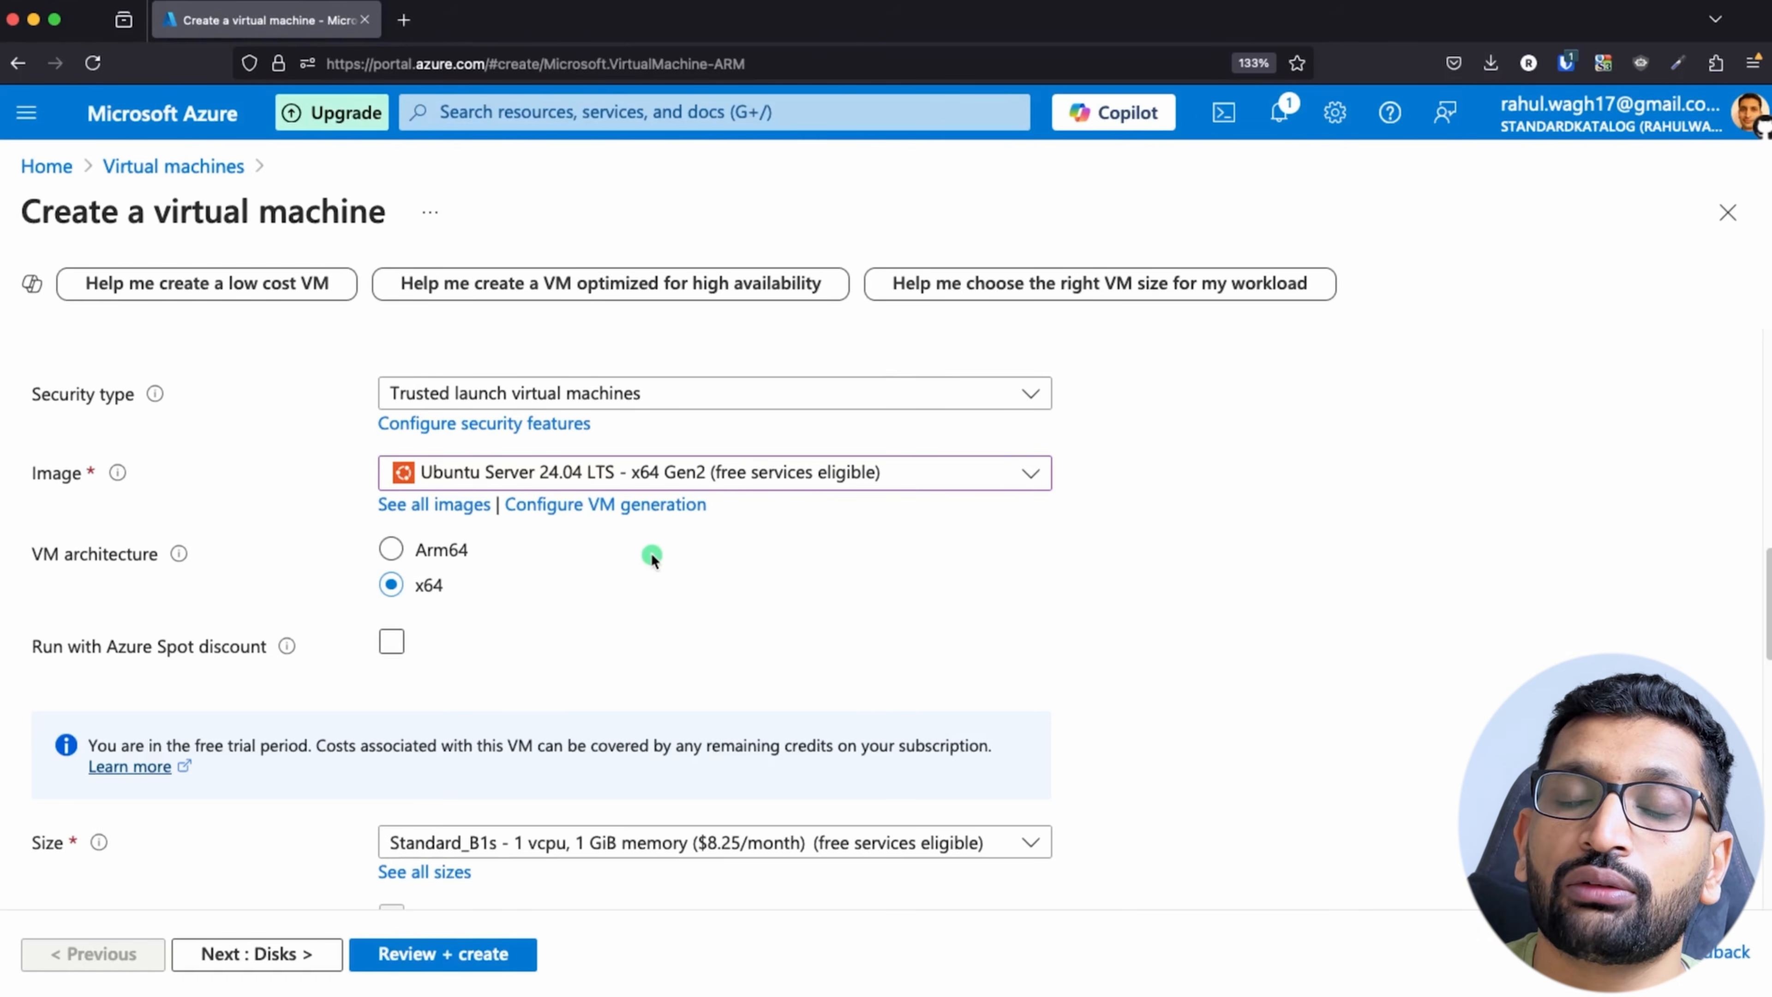
scroll(659, 596, "down", 4)
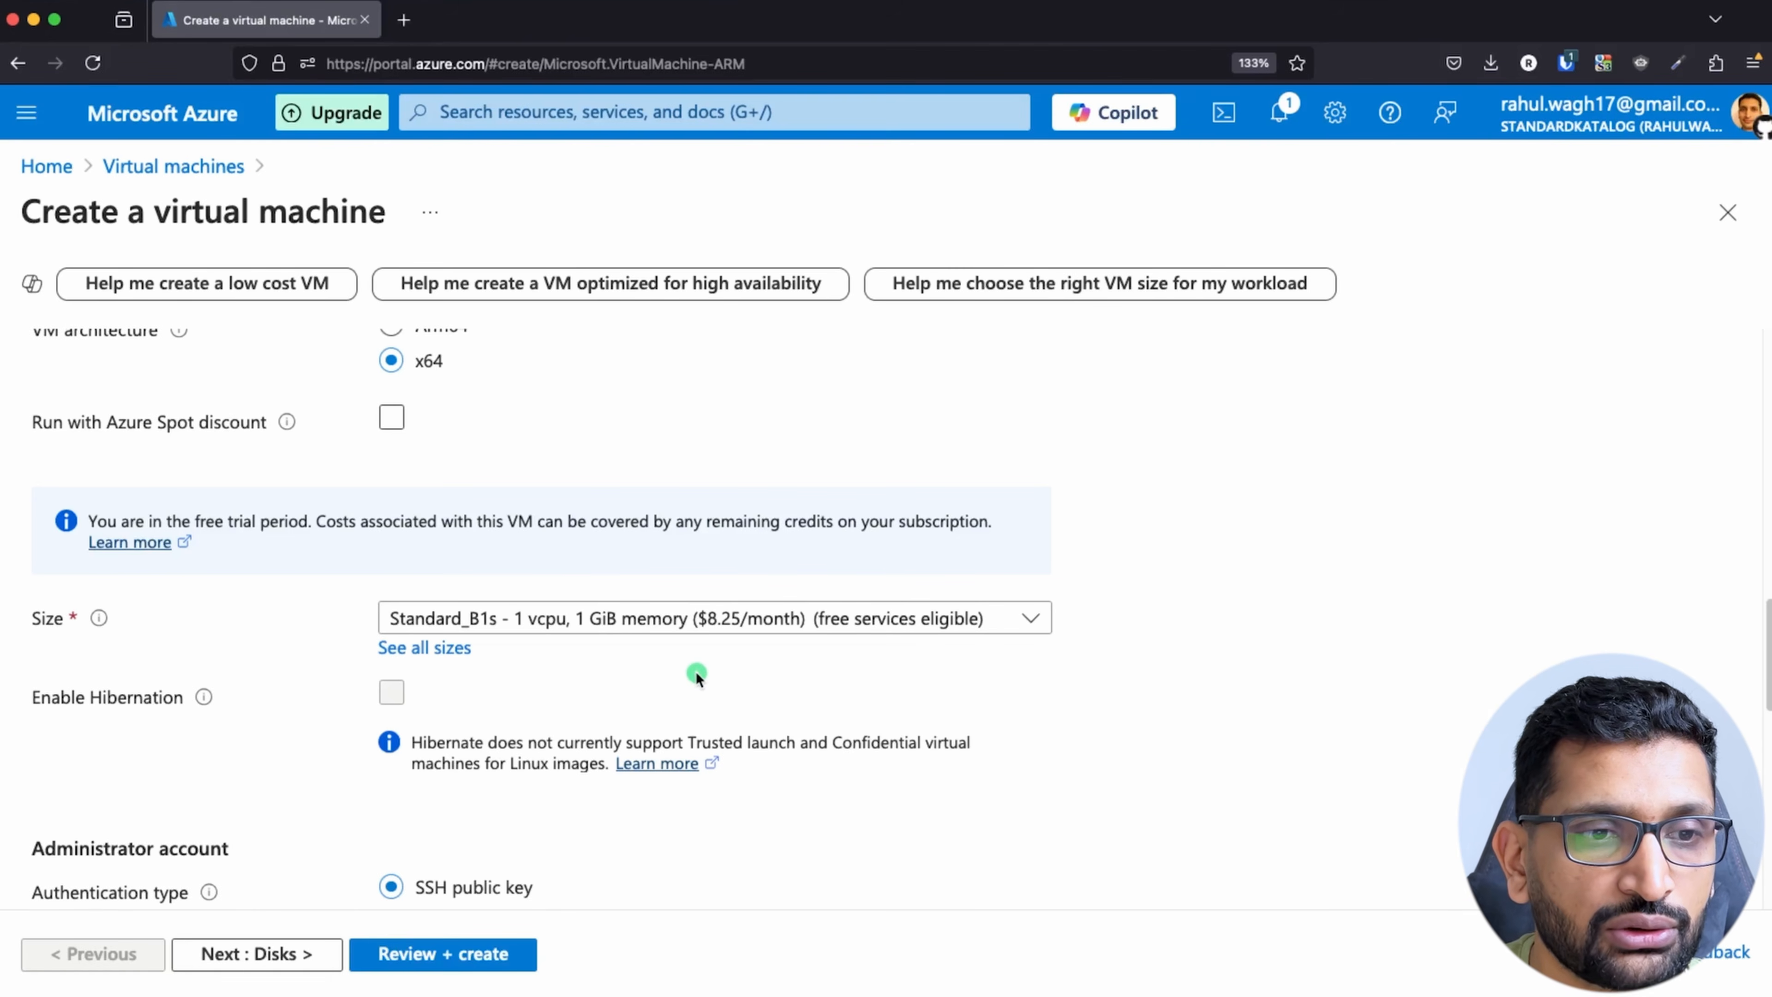
scroll(695, 671, "down", 5)
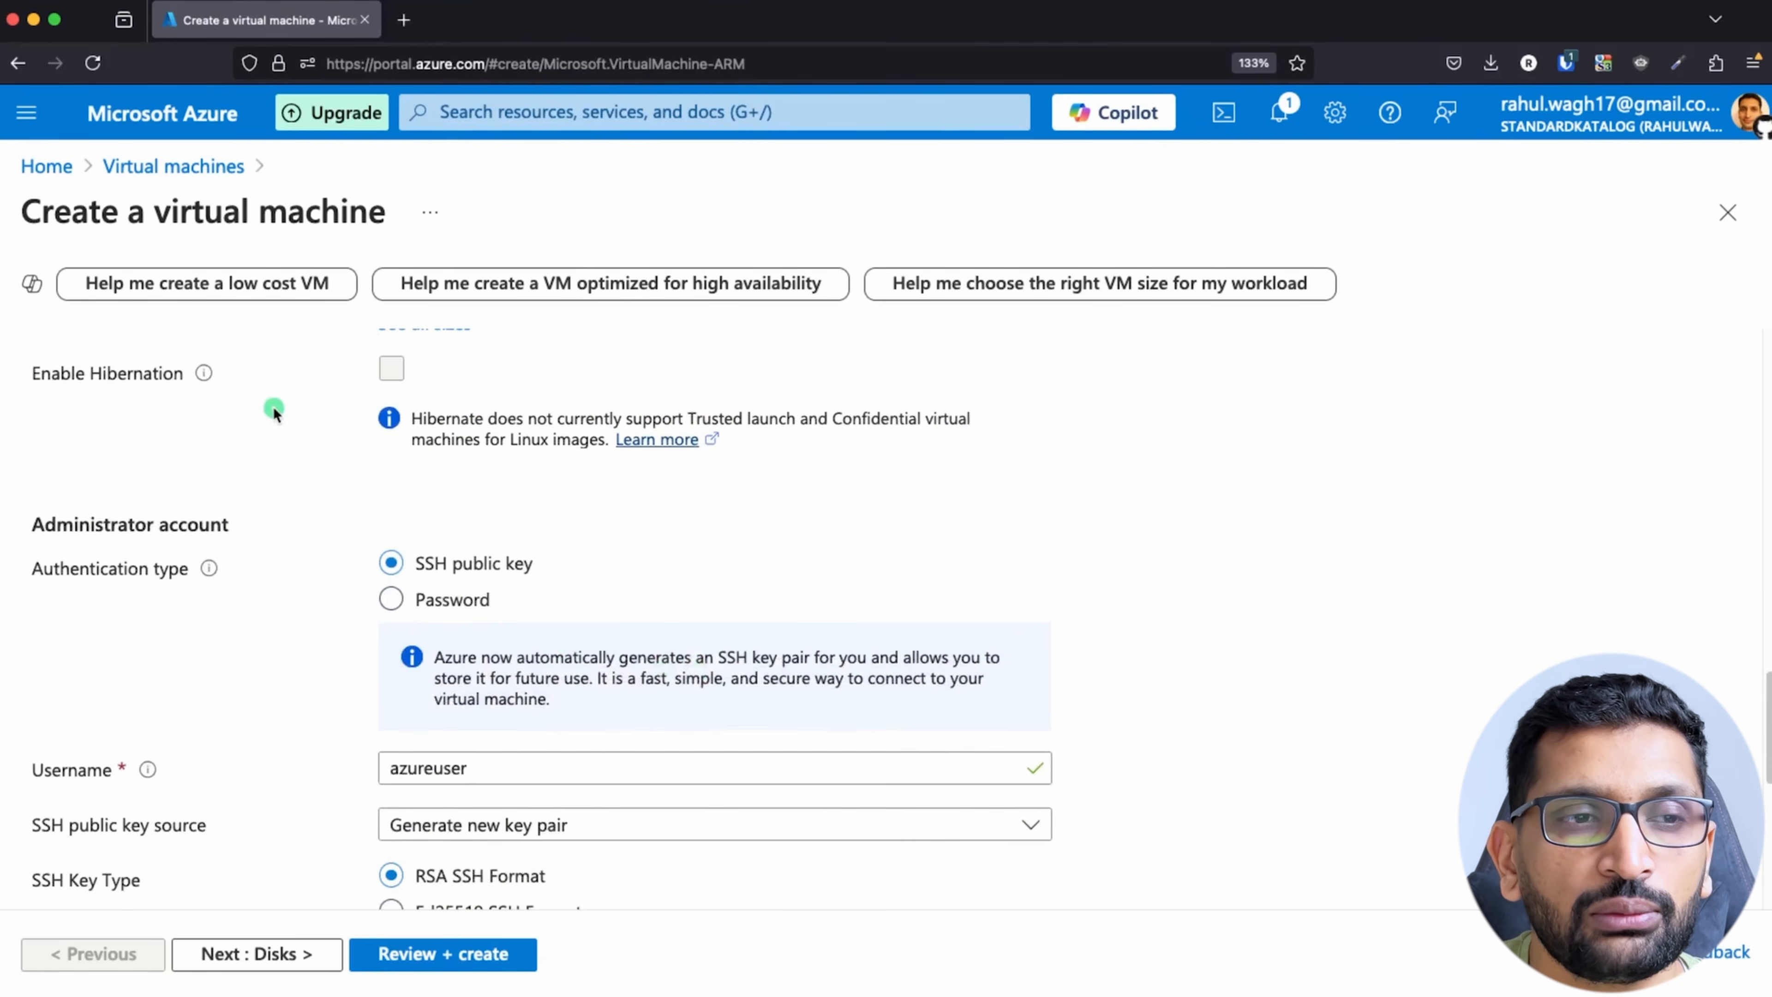
scroll(487, 622, "down", 2)
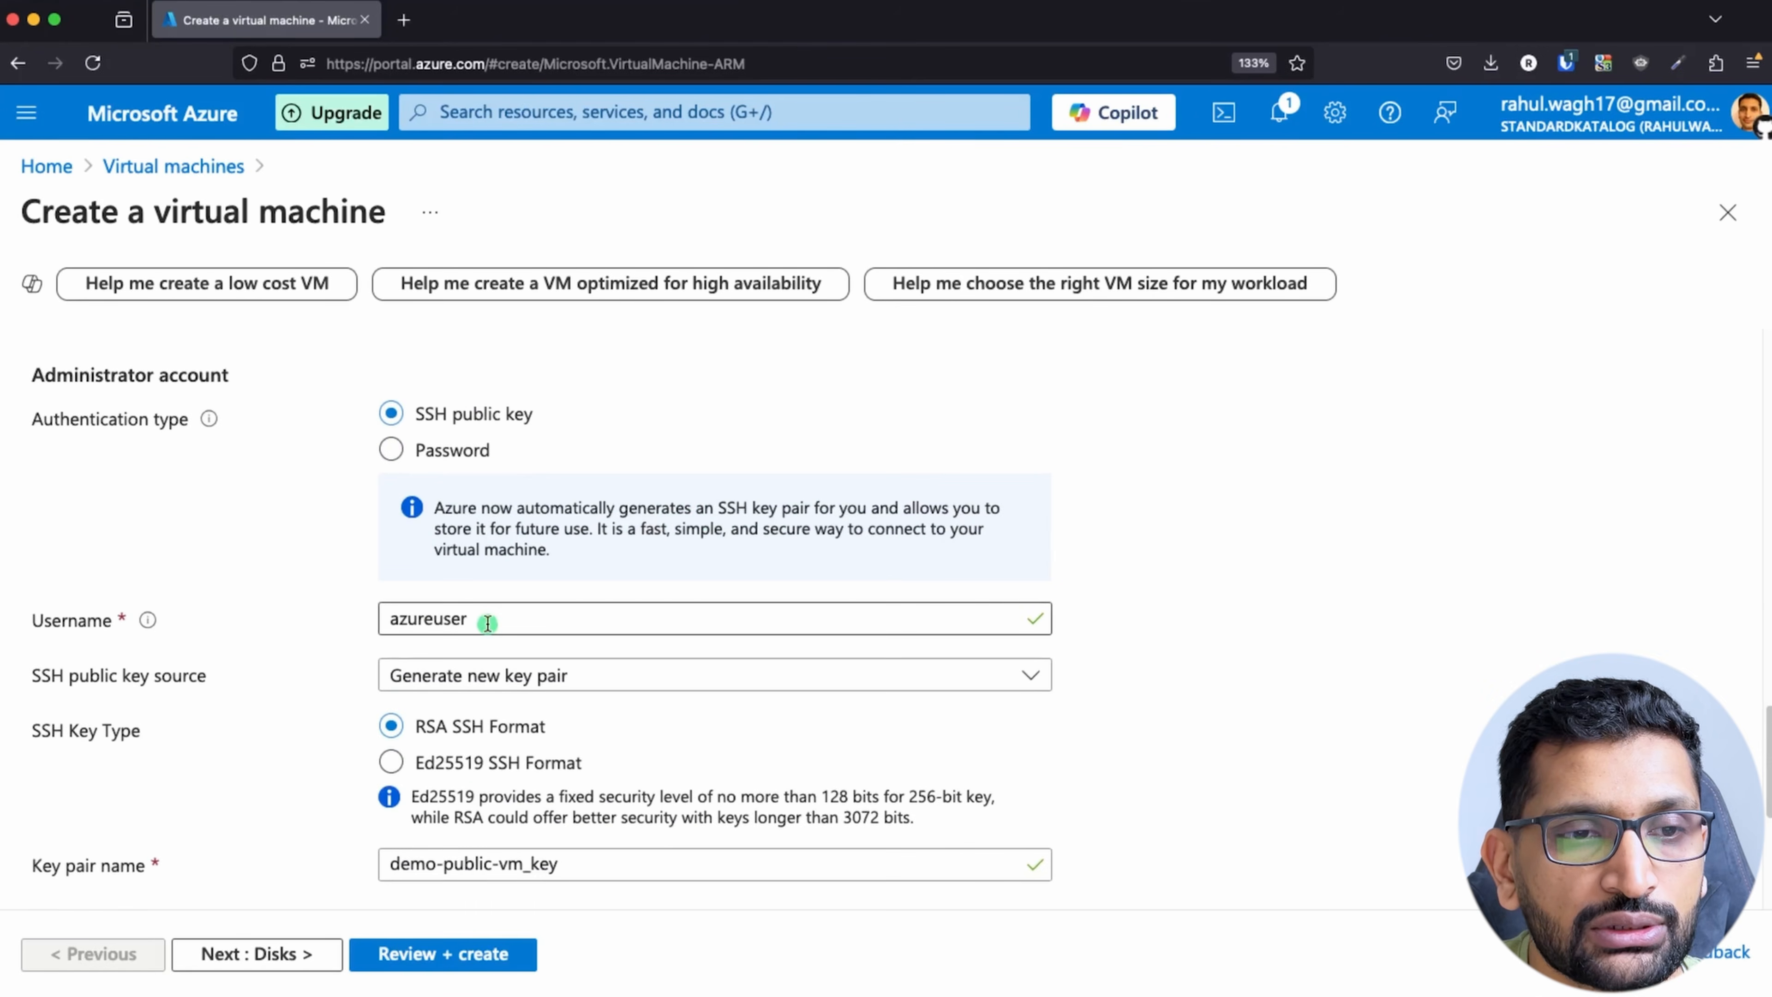
scroll(487, 622, "down", 2)
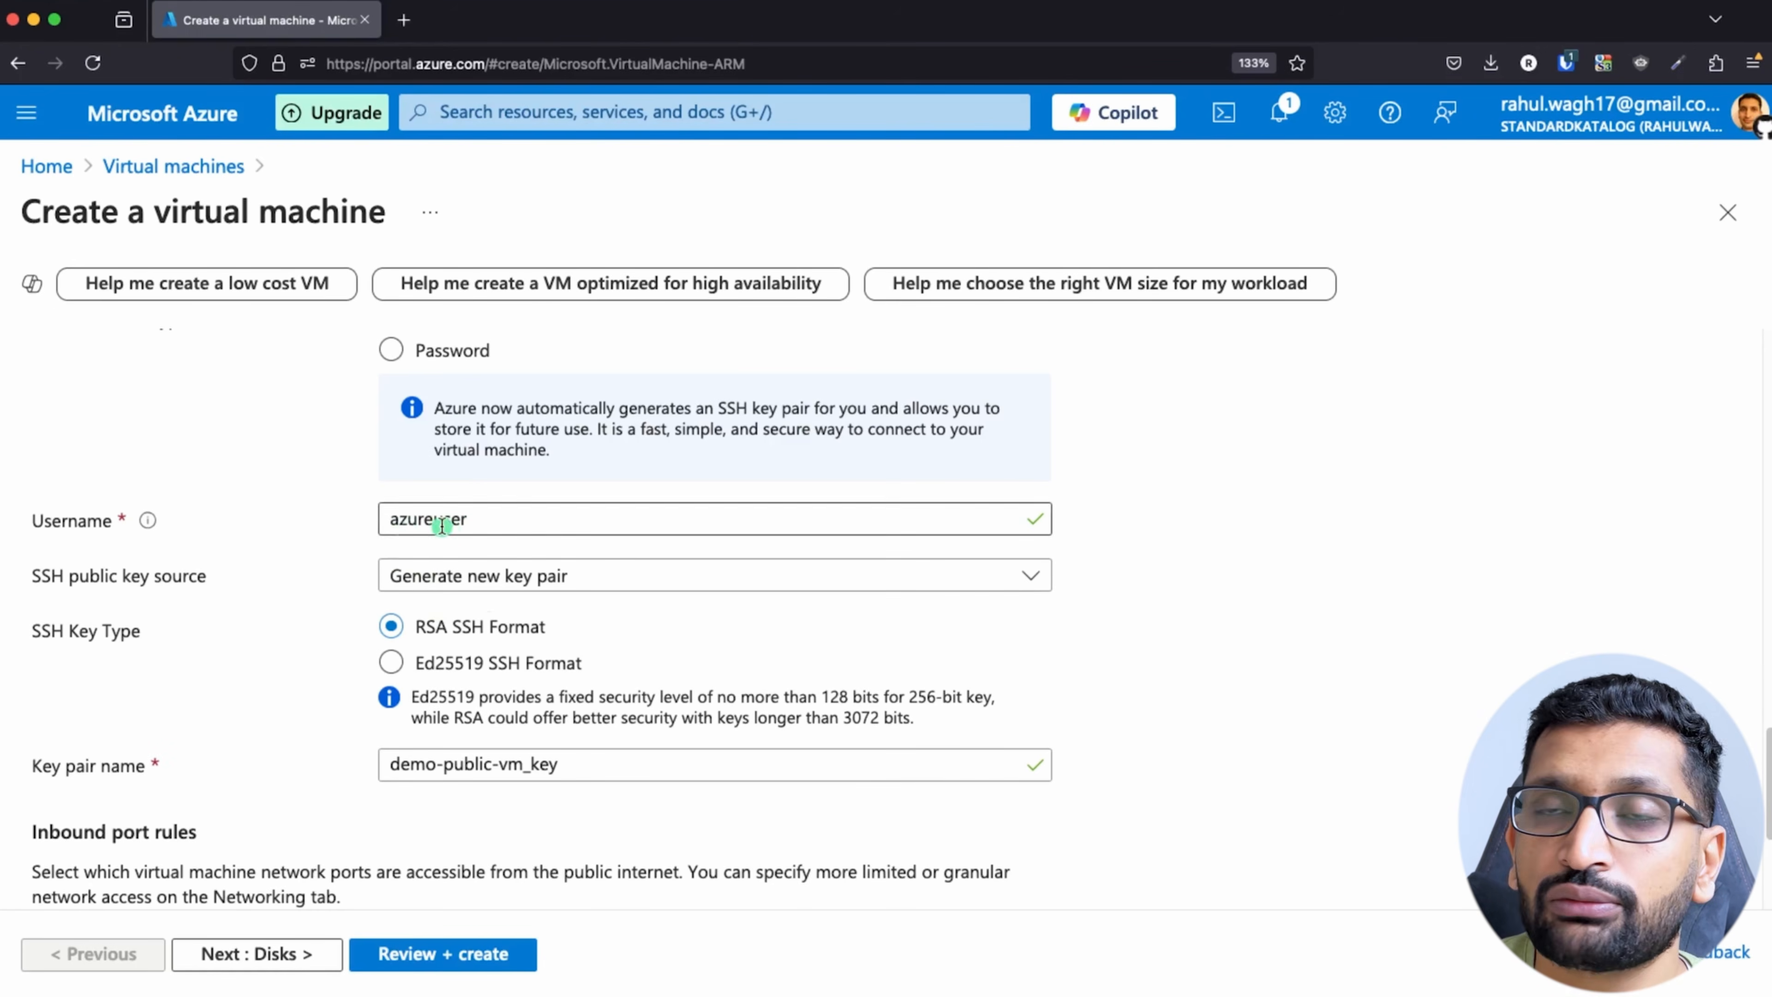
scroll(627, 661, "down", 1)
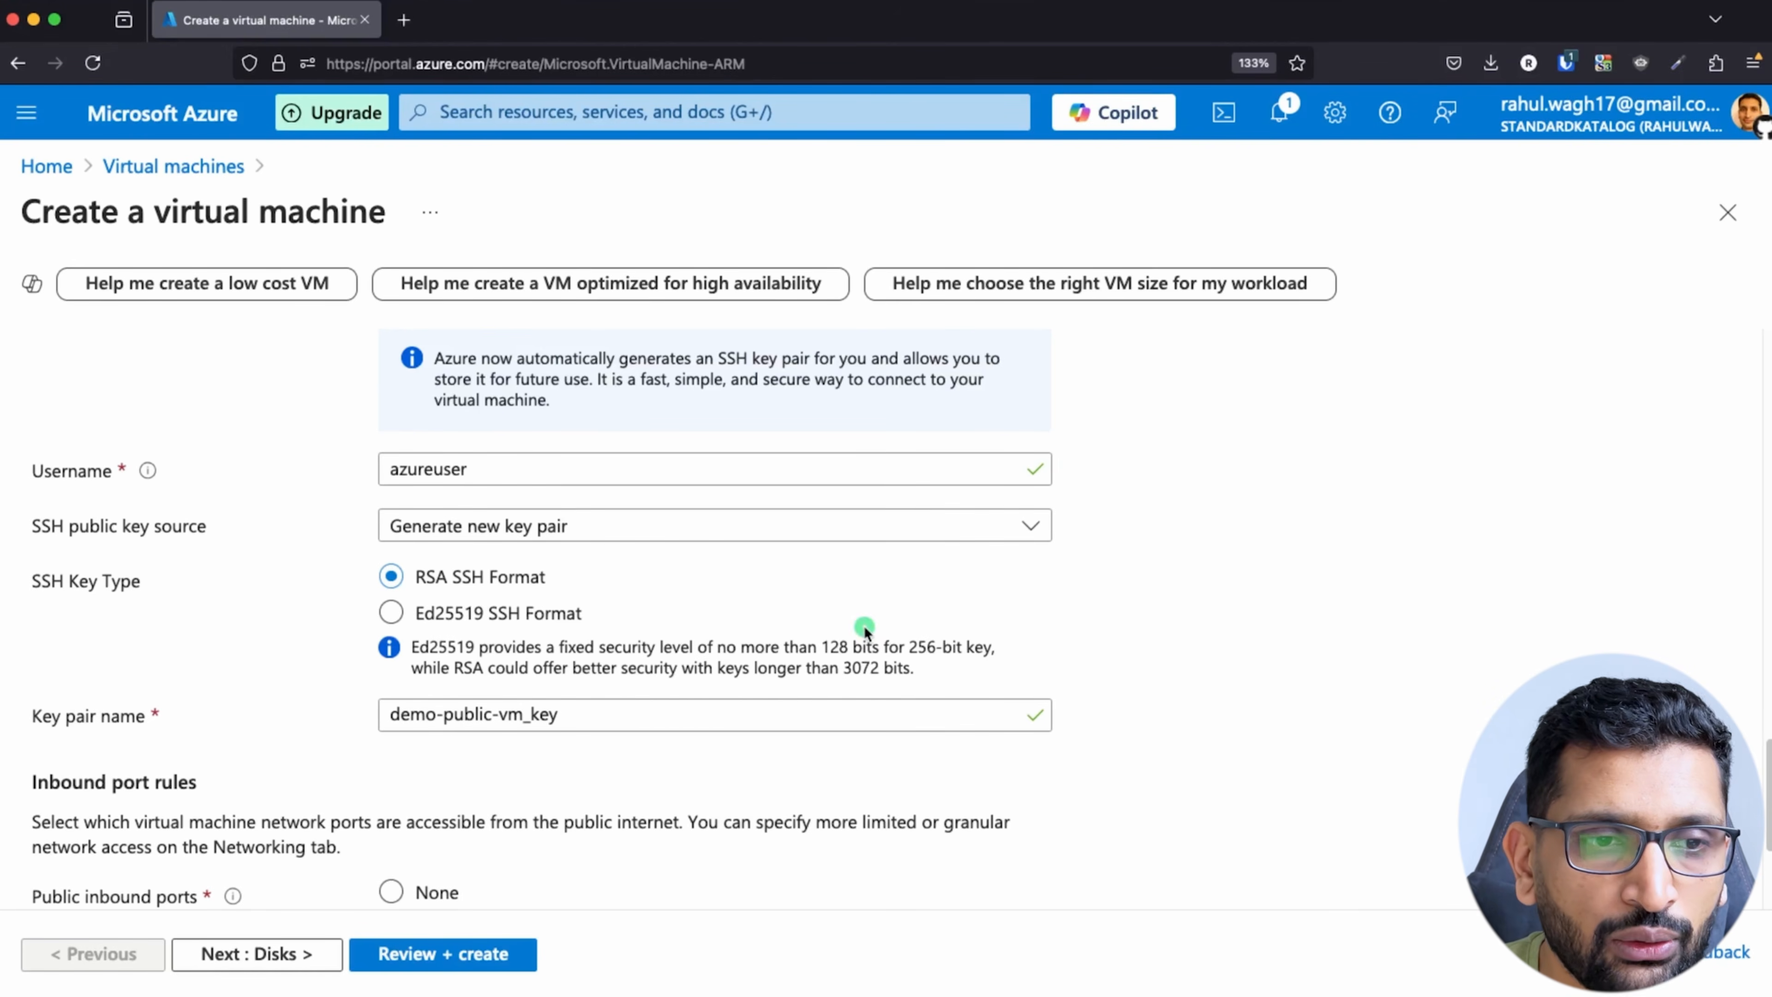
scroll(862, 625, "down", 2)
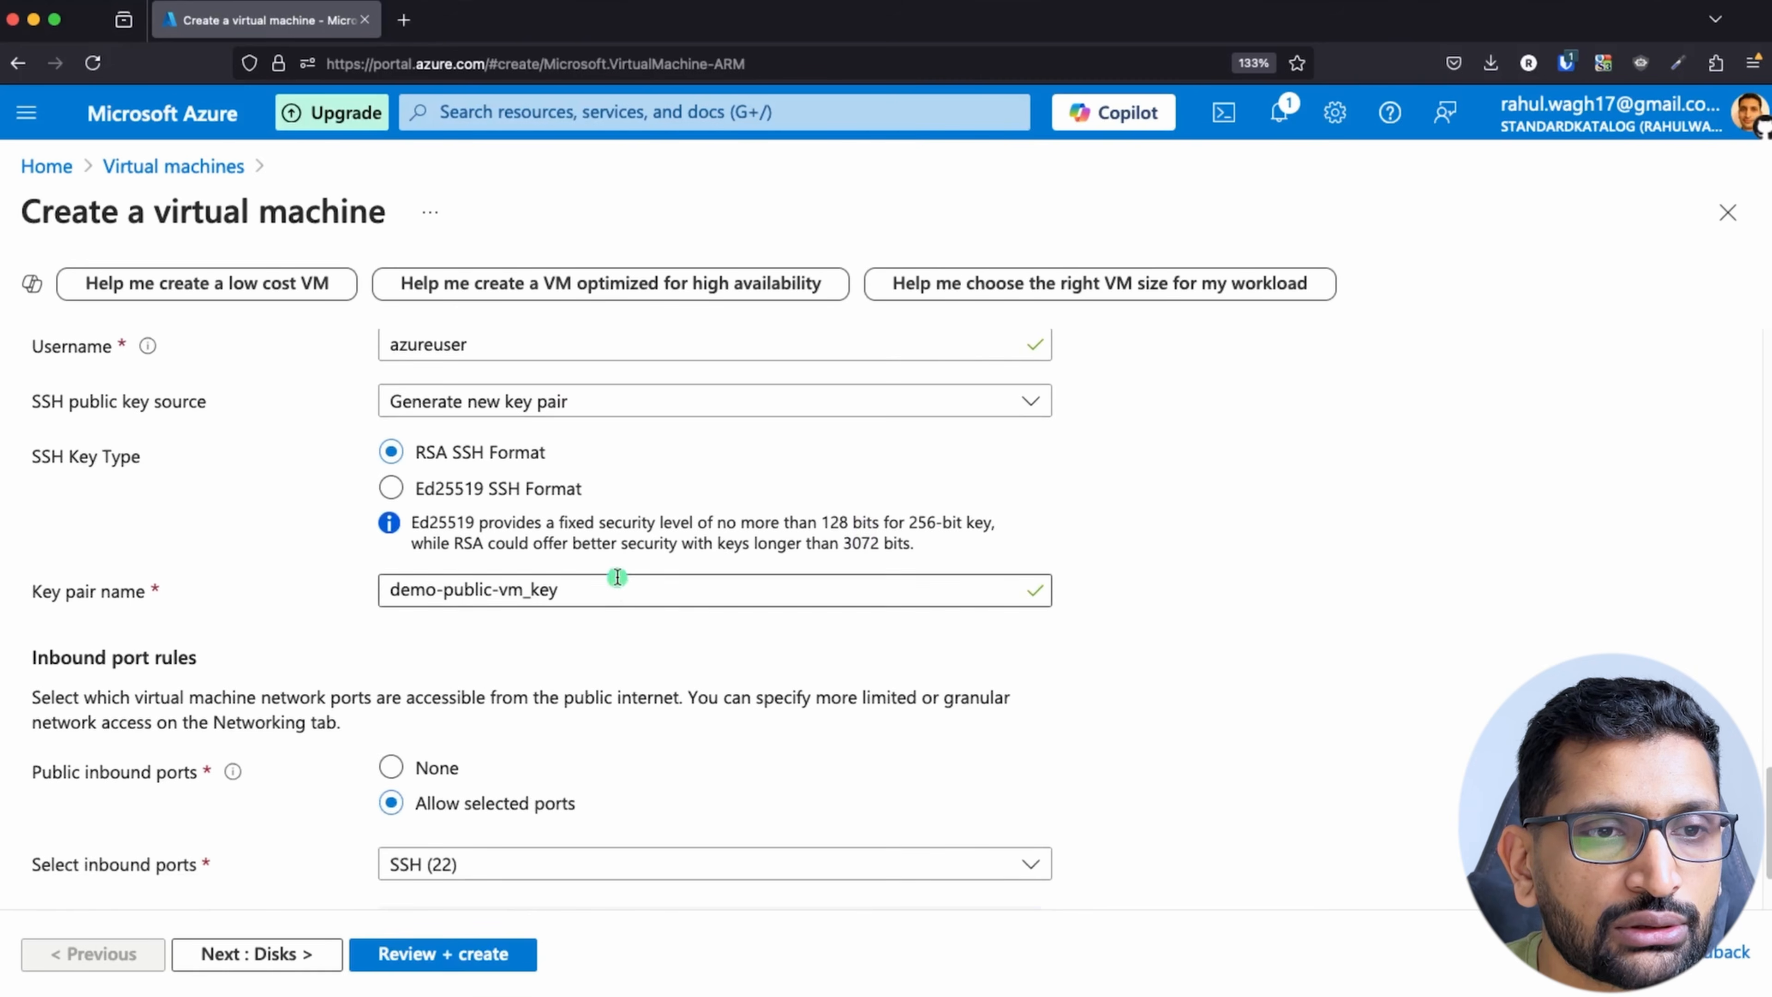
left_click(811, 405)
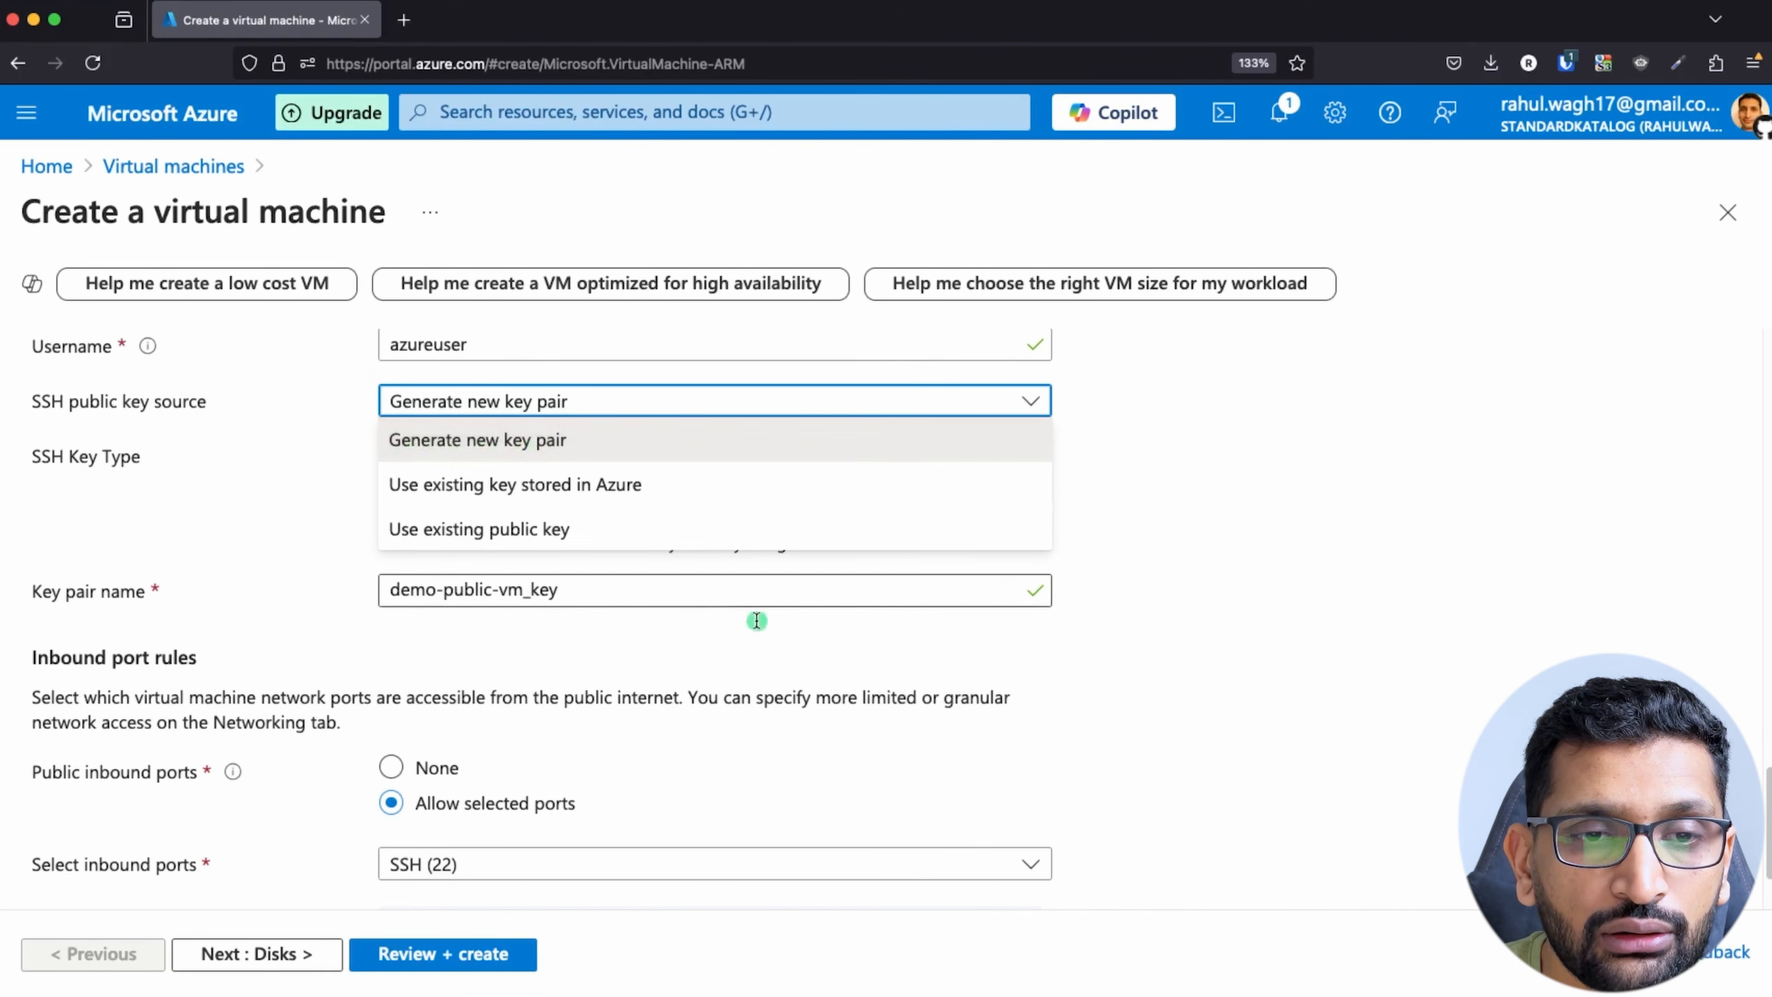
left_click(680, 667)
Step: Rename the SSH key pair as demo-vm-public-key
triple_click(576, 592)
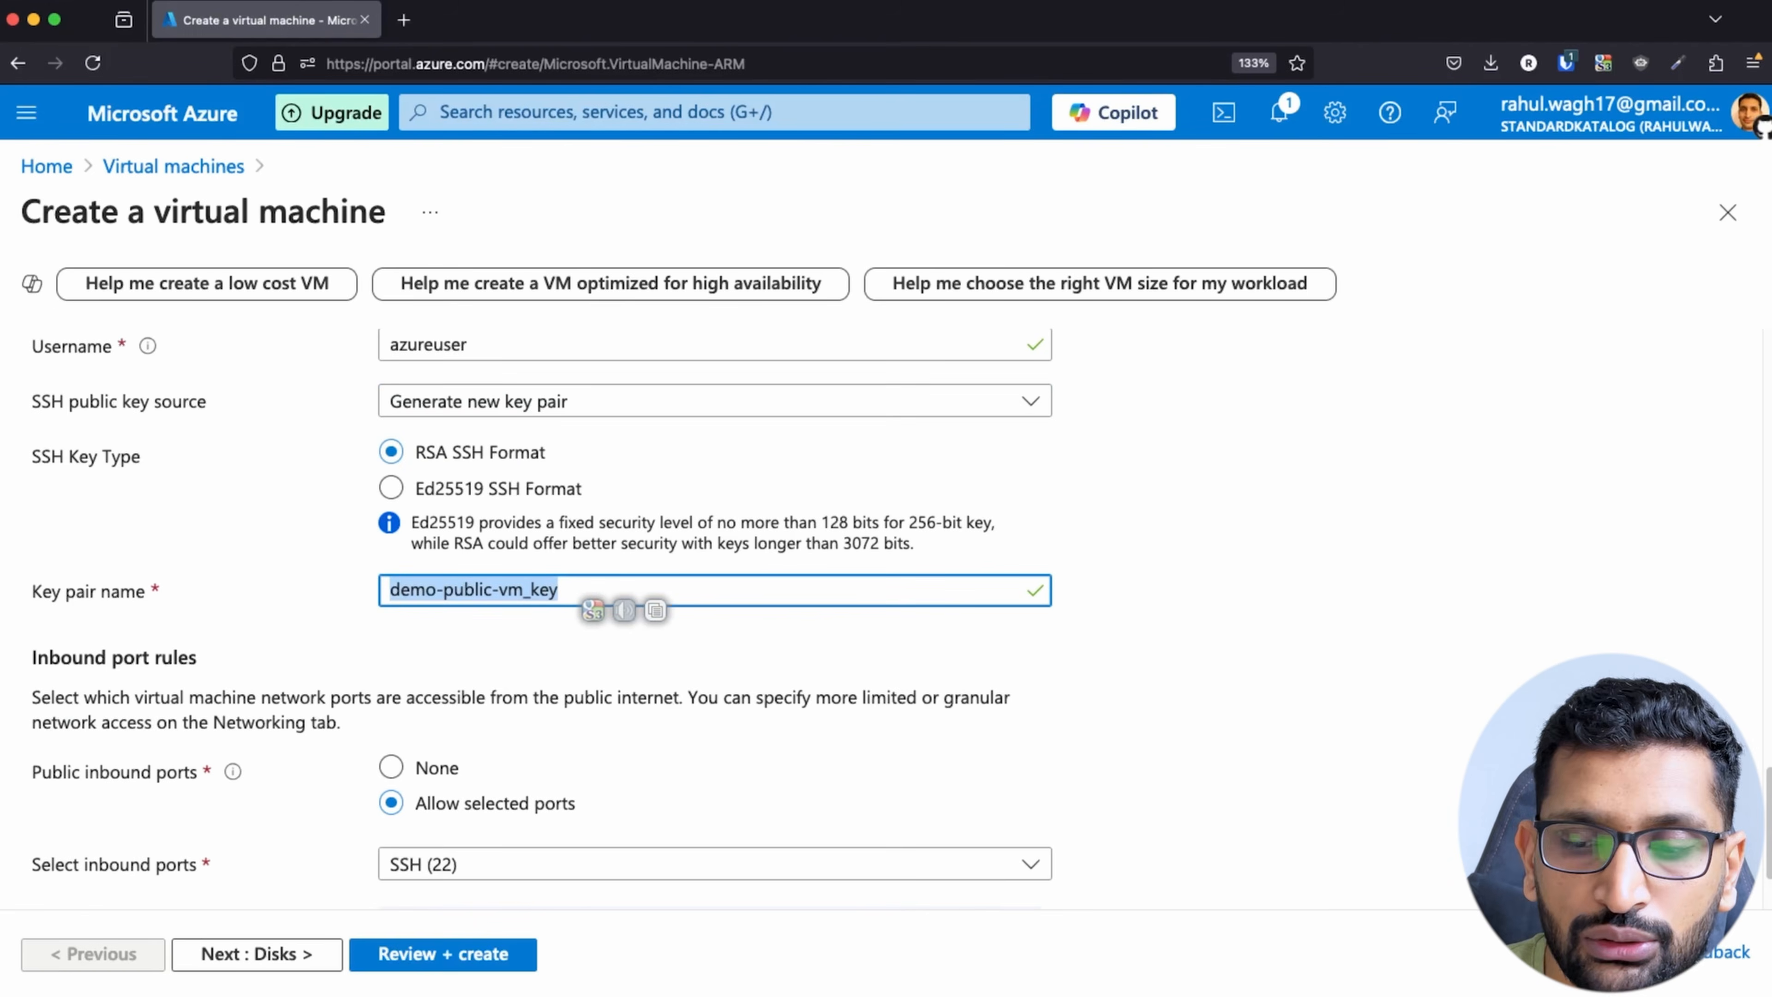
key("BackSpace")
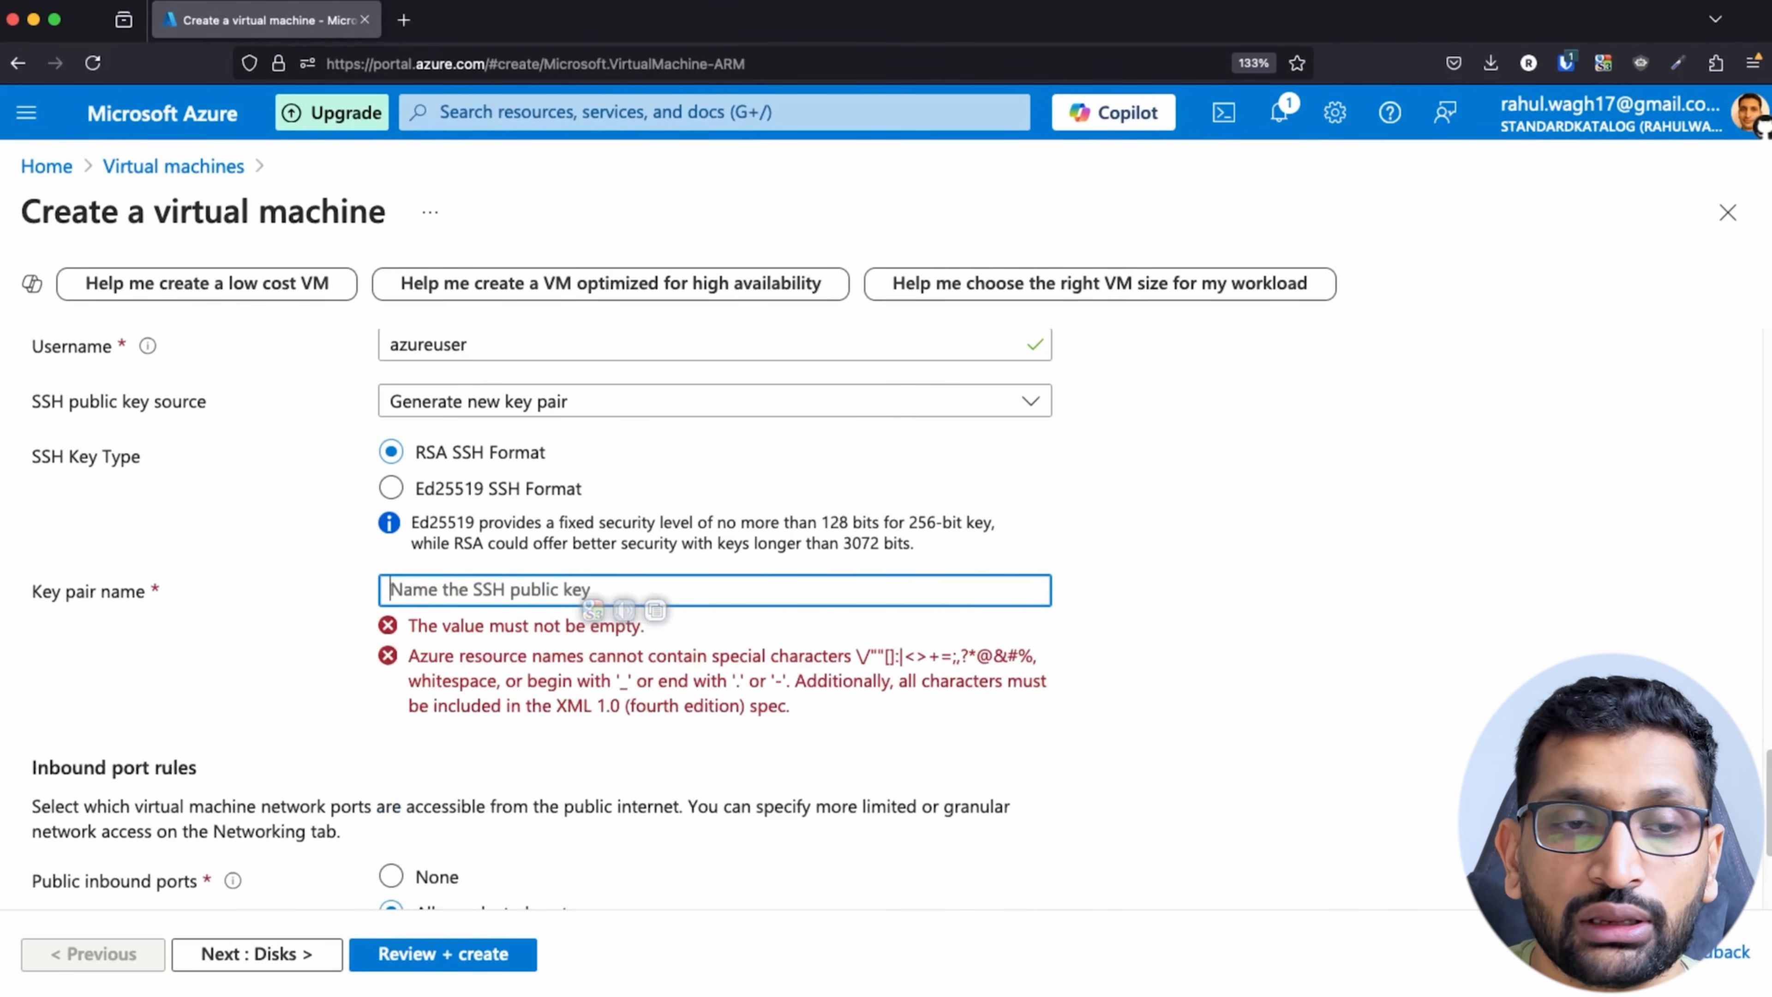
type("demo")
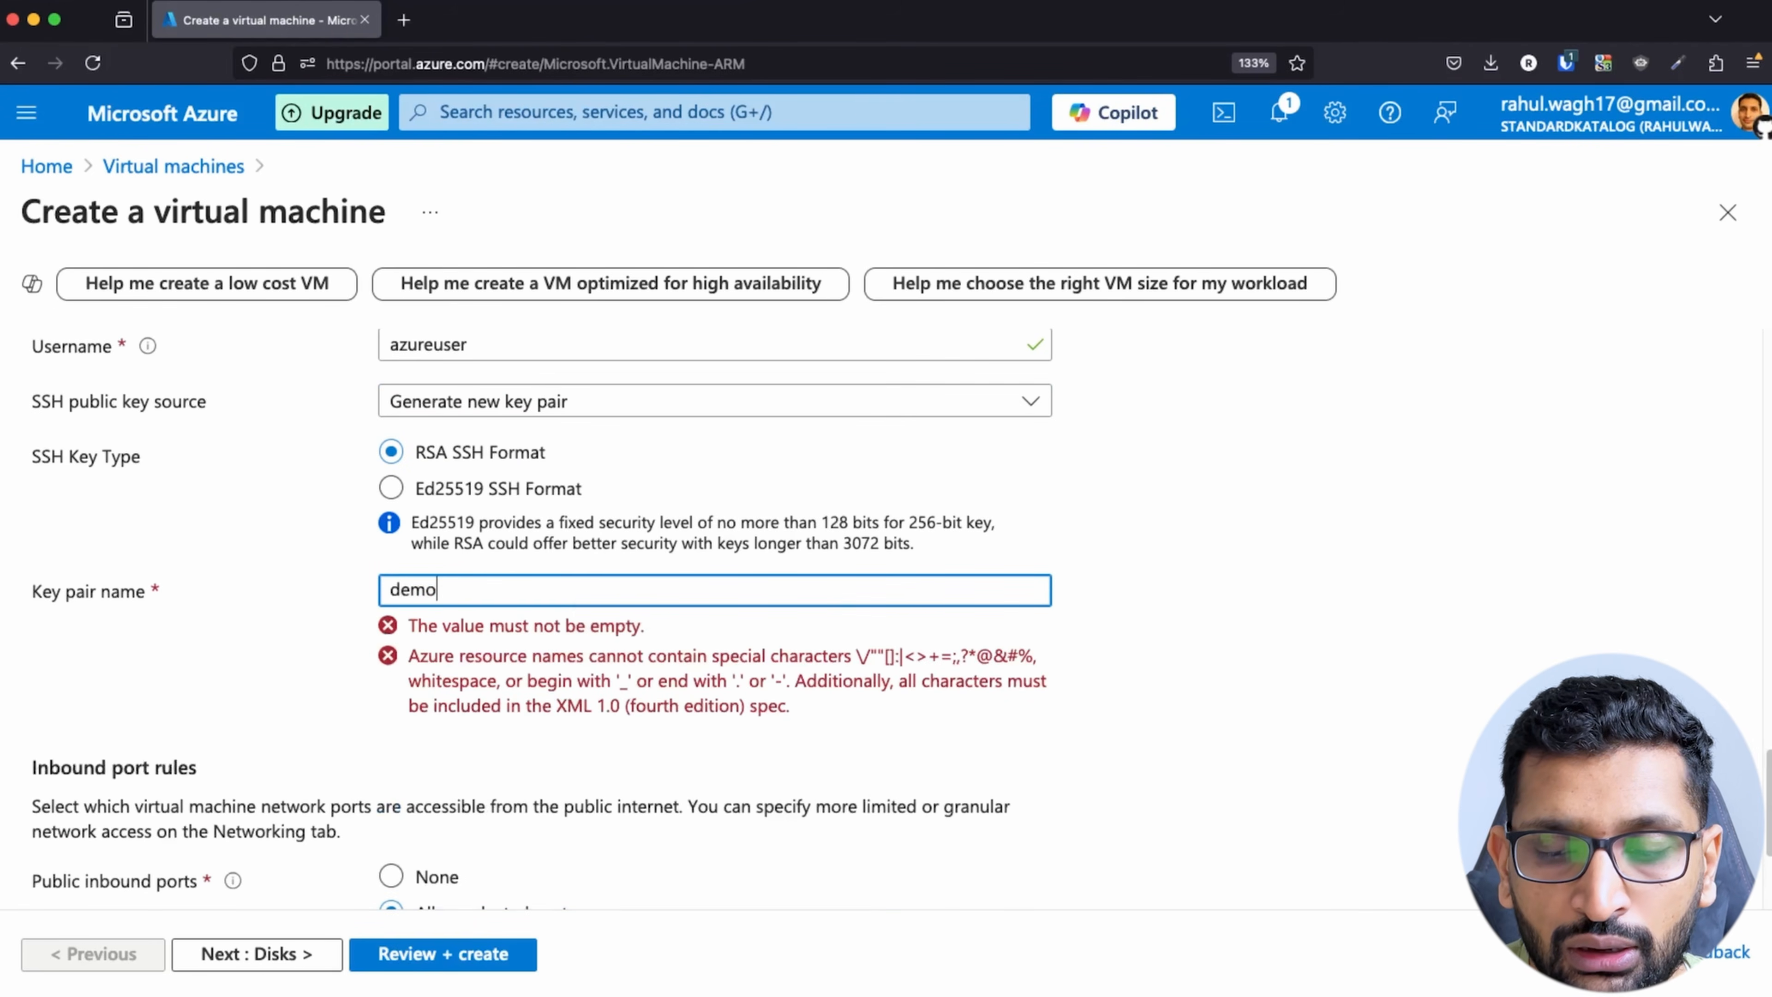
type("-vm-")
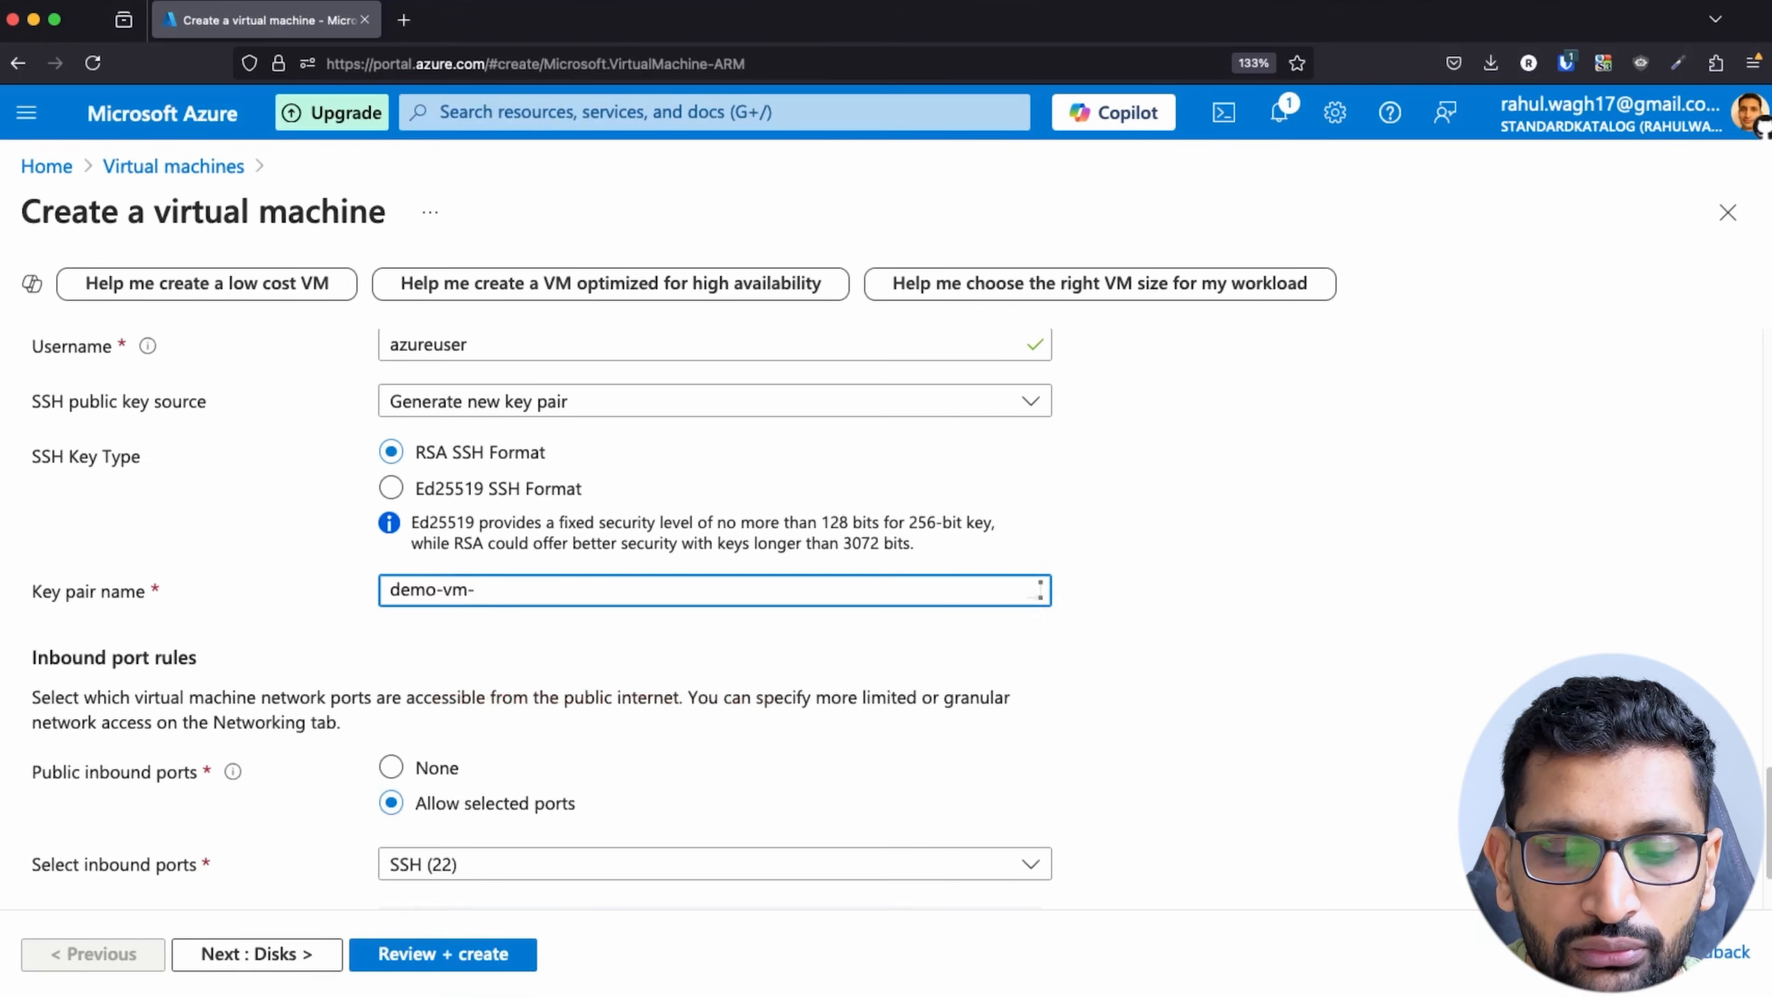
type("public-")
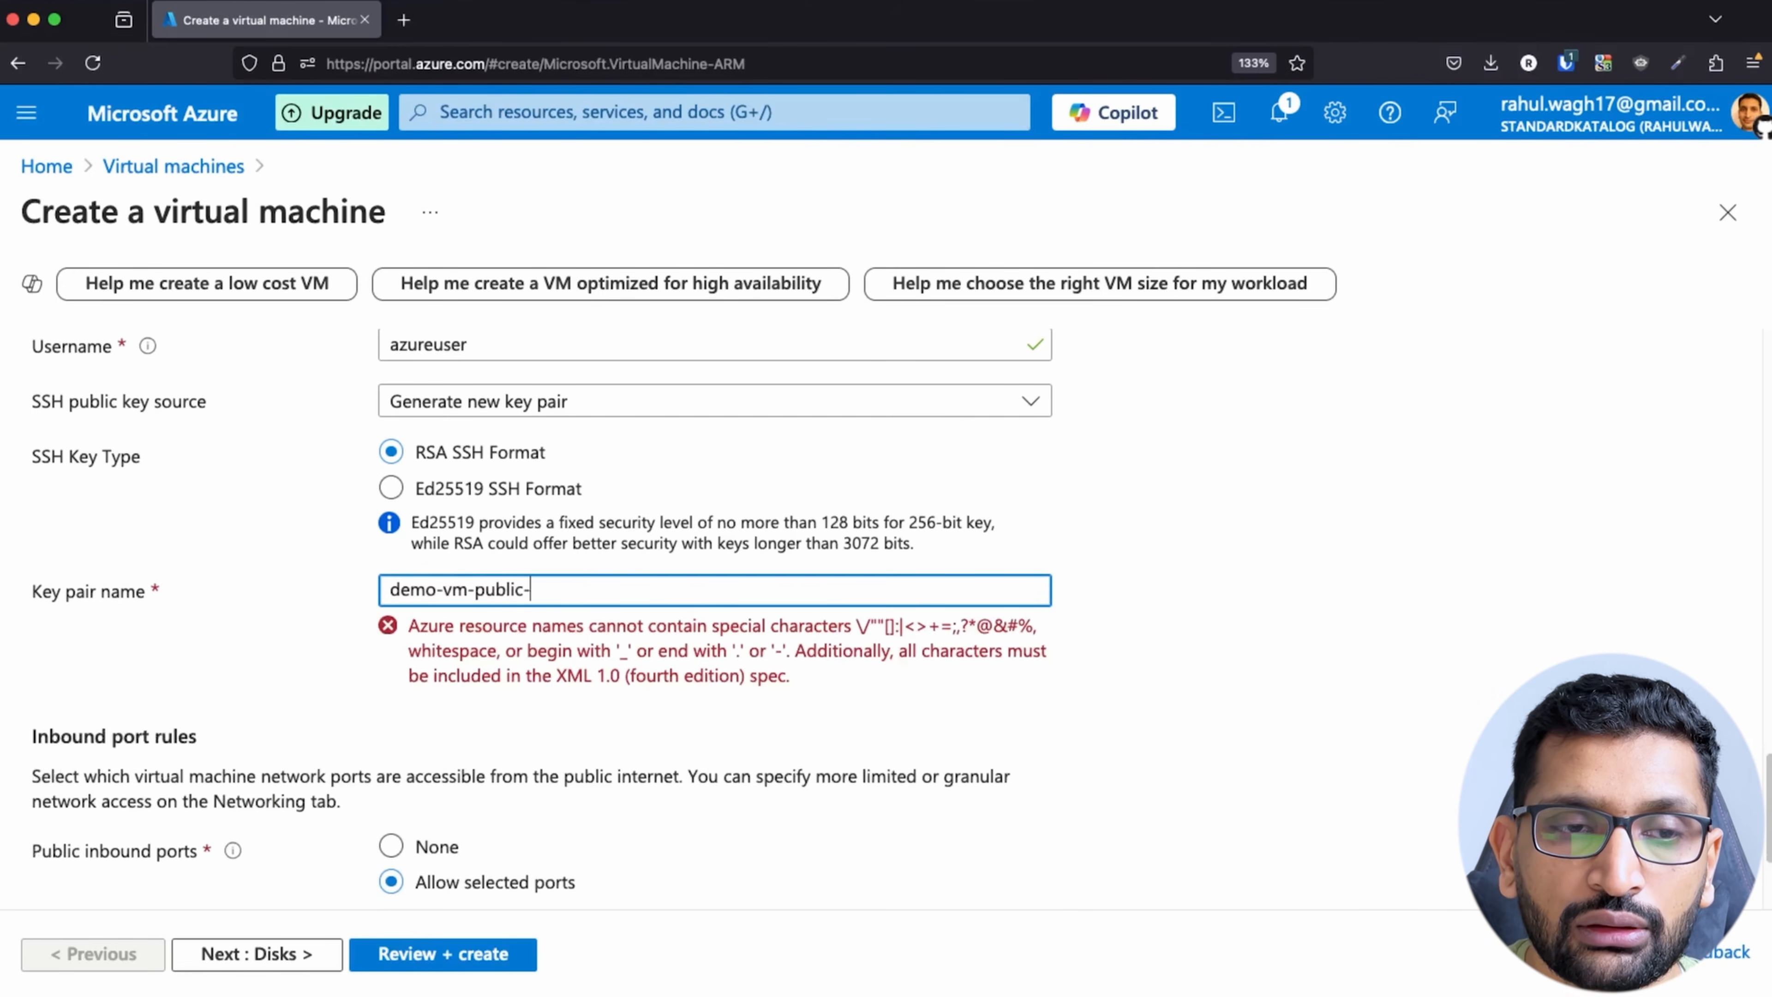
type("key")
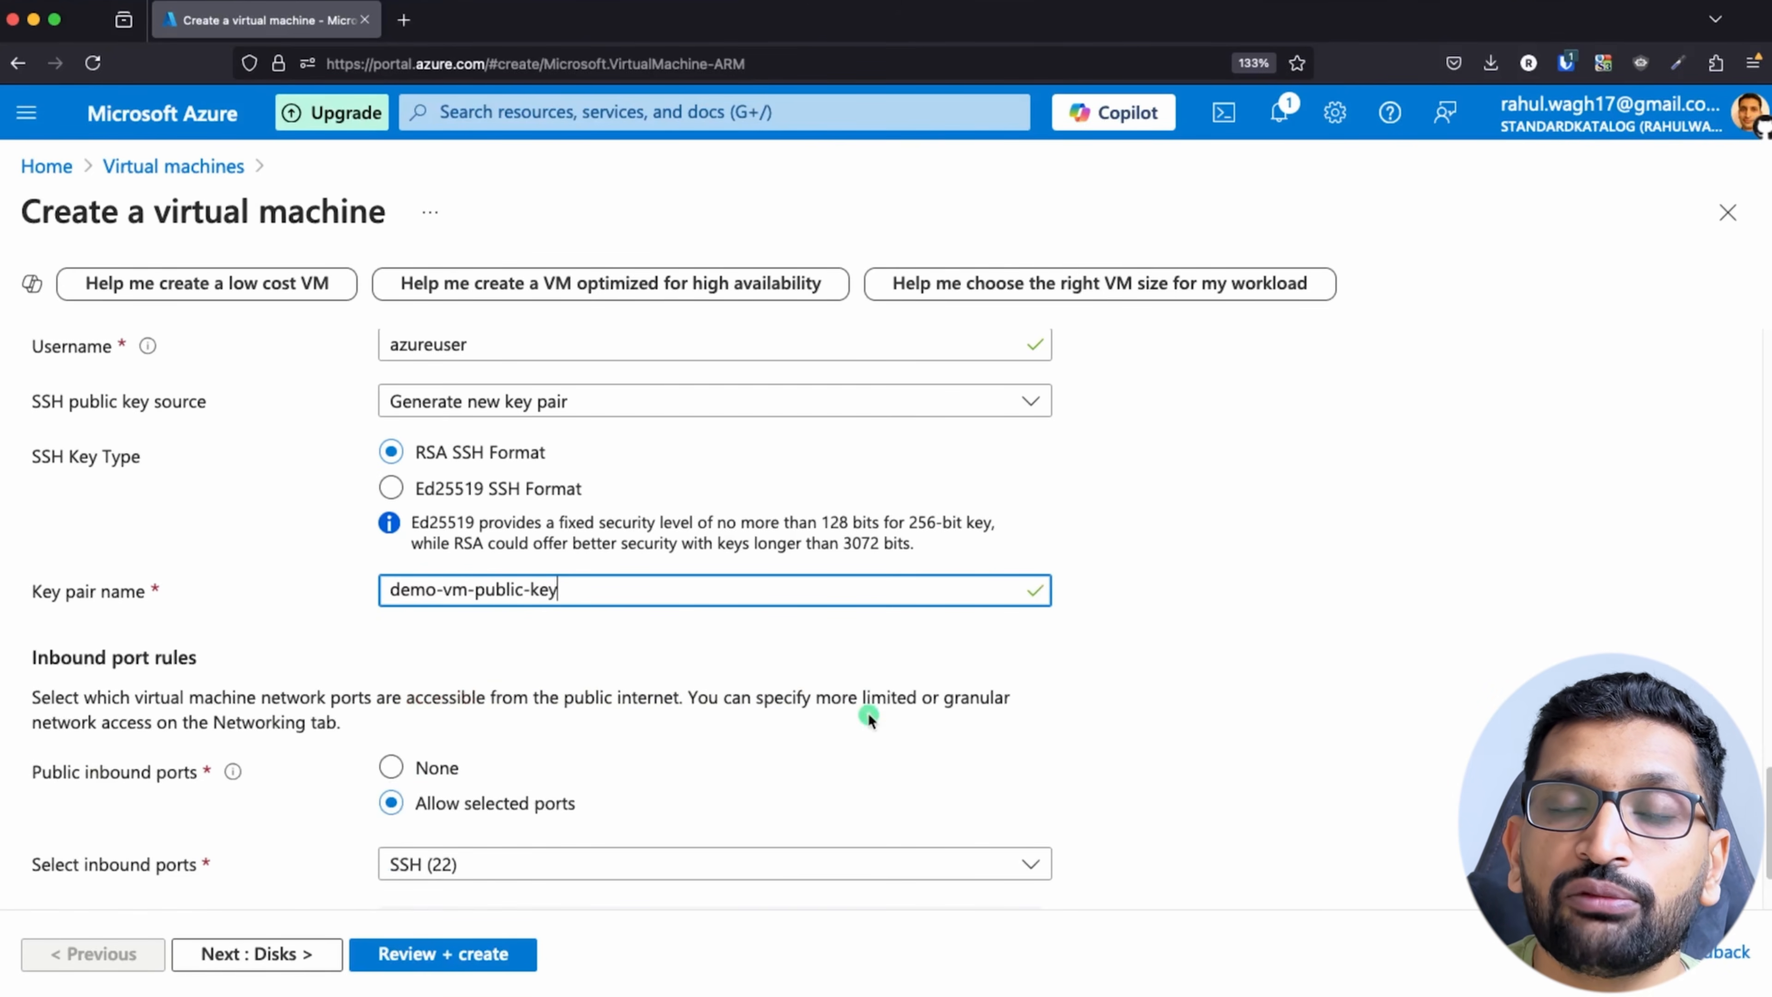
left_click(1195, 672)
Step: Keep the default inbound port rules and disk settings, and continue to the virtual machine's networking settings
scroll(1195, 672, "down", 2)
scroll(1196, 675, "down", 1)
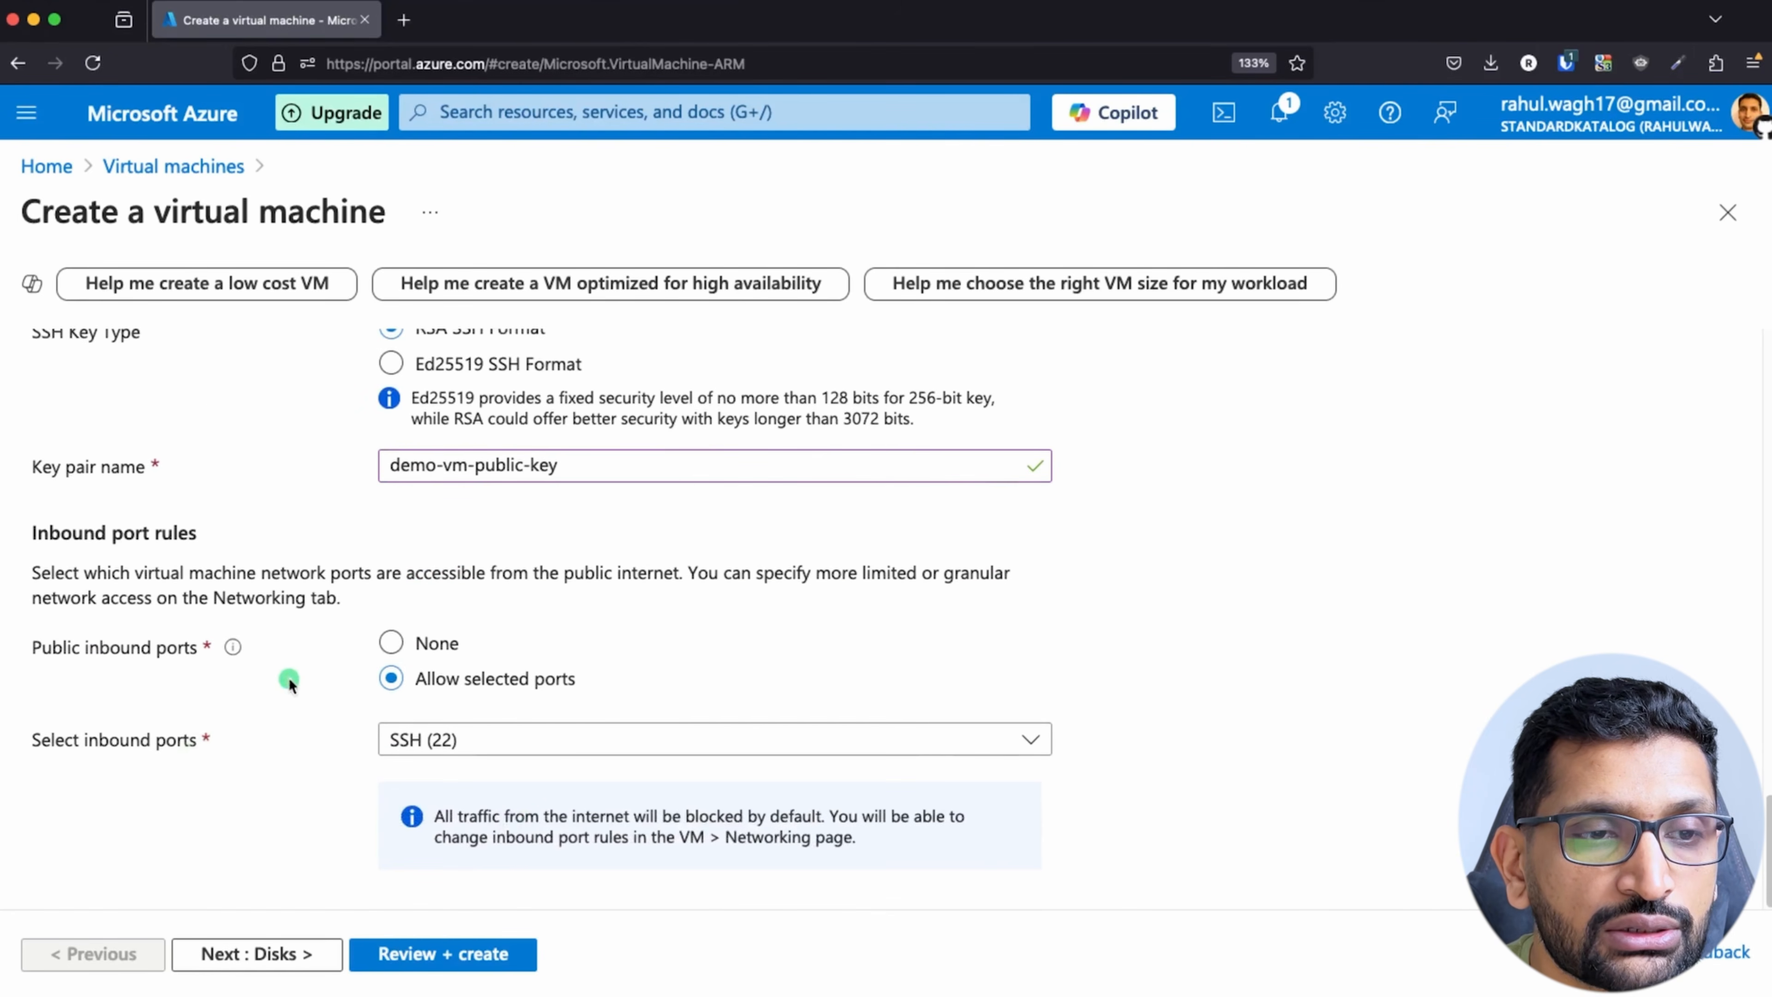
scroll(271, 734, "down", 1)
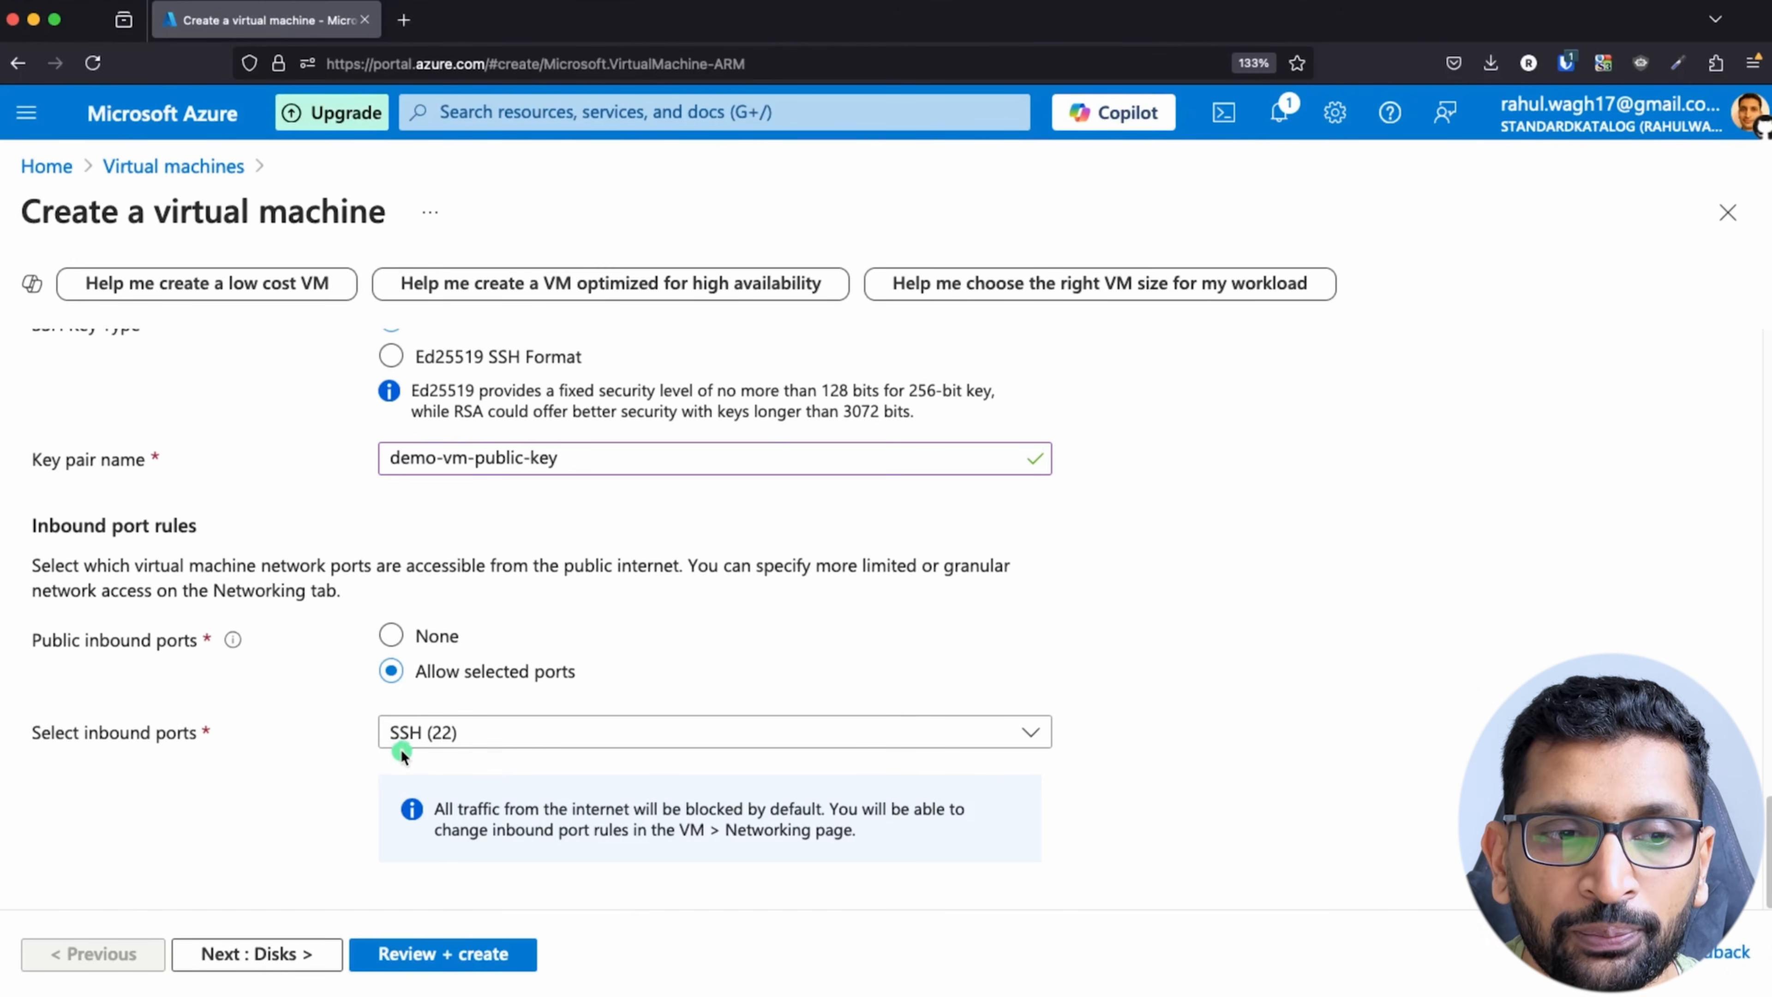
left_click(289, 955)
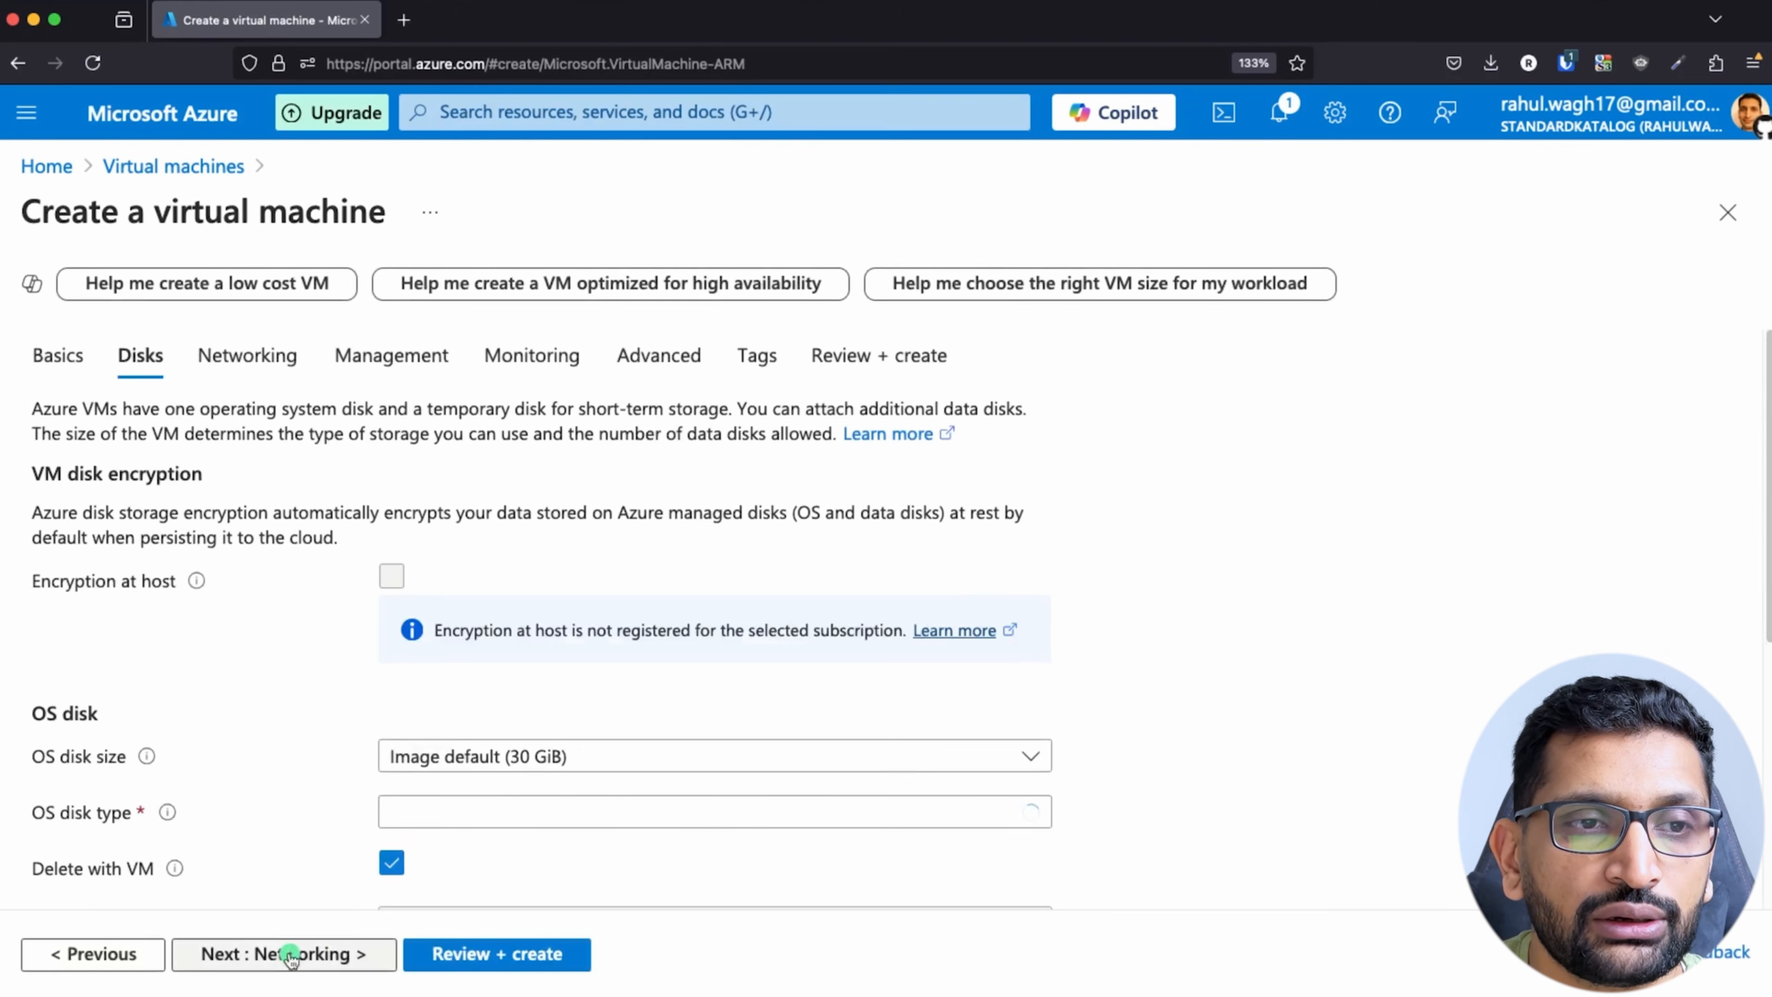
scroll(266, 809, "down", 3)
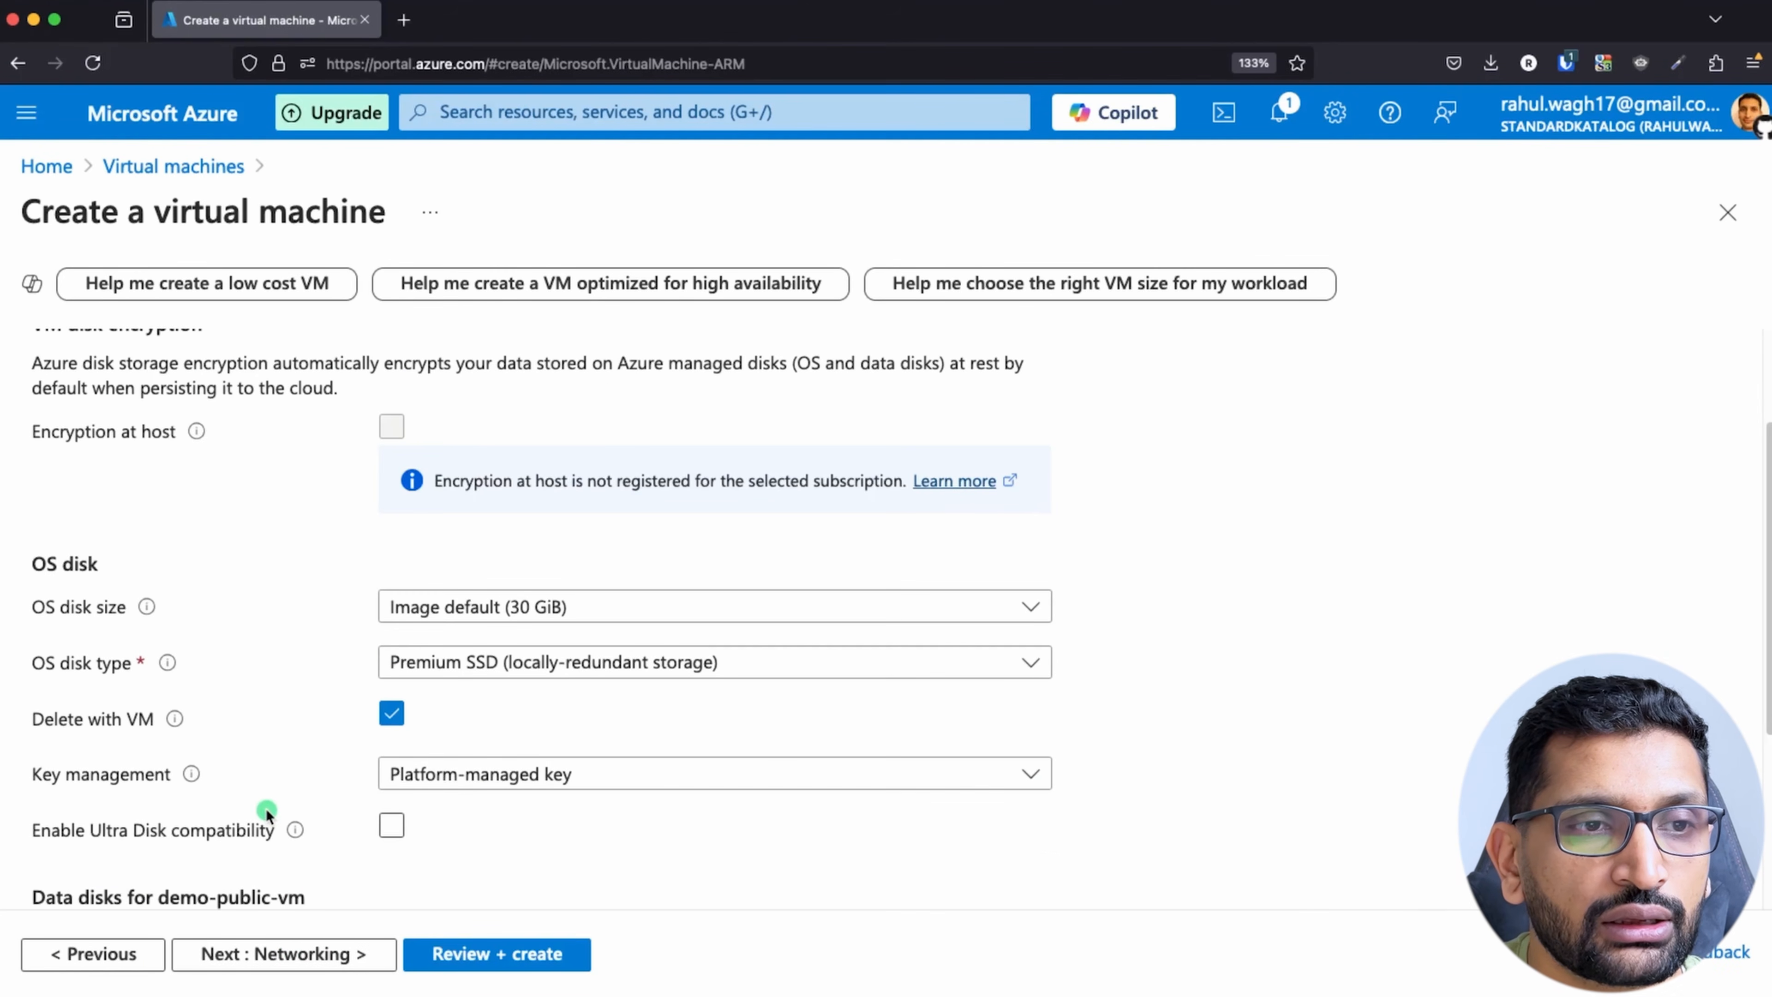
scroll(314, 601, "down", 4)
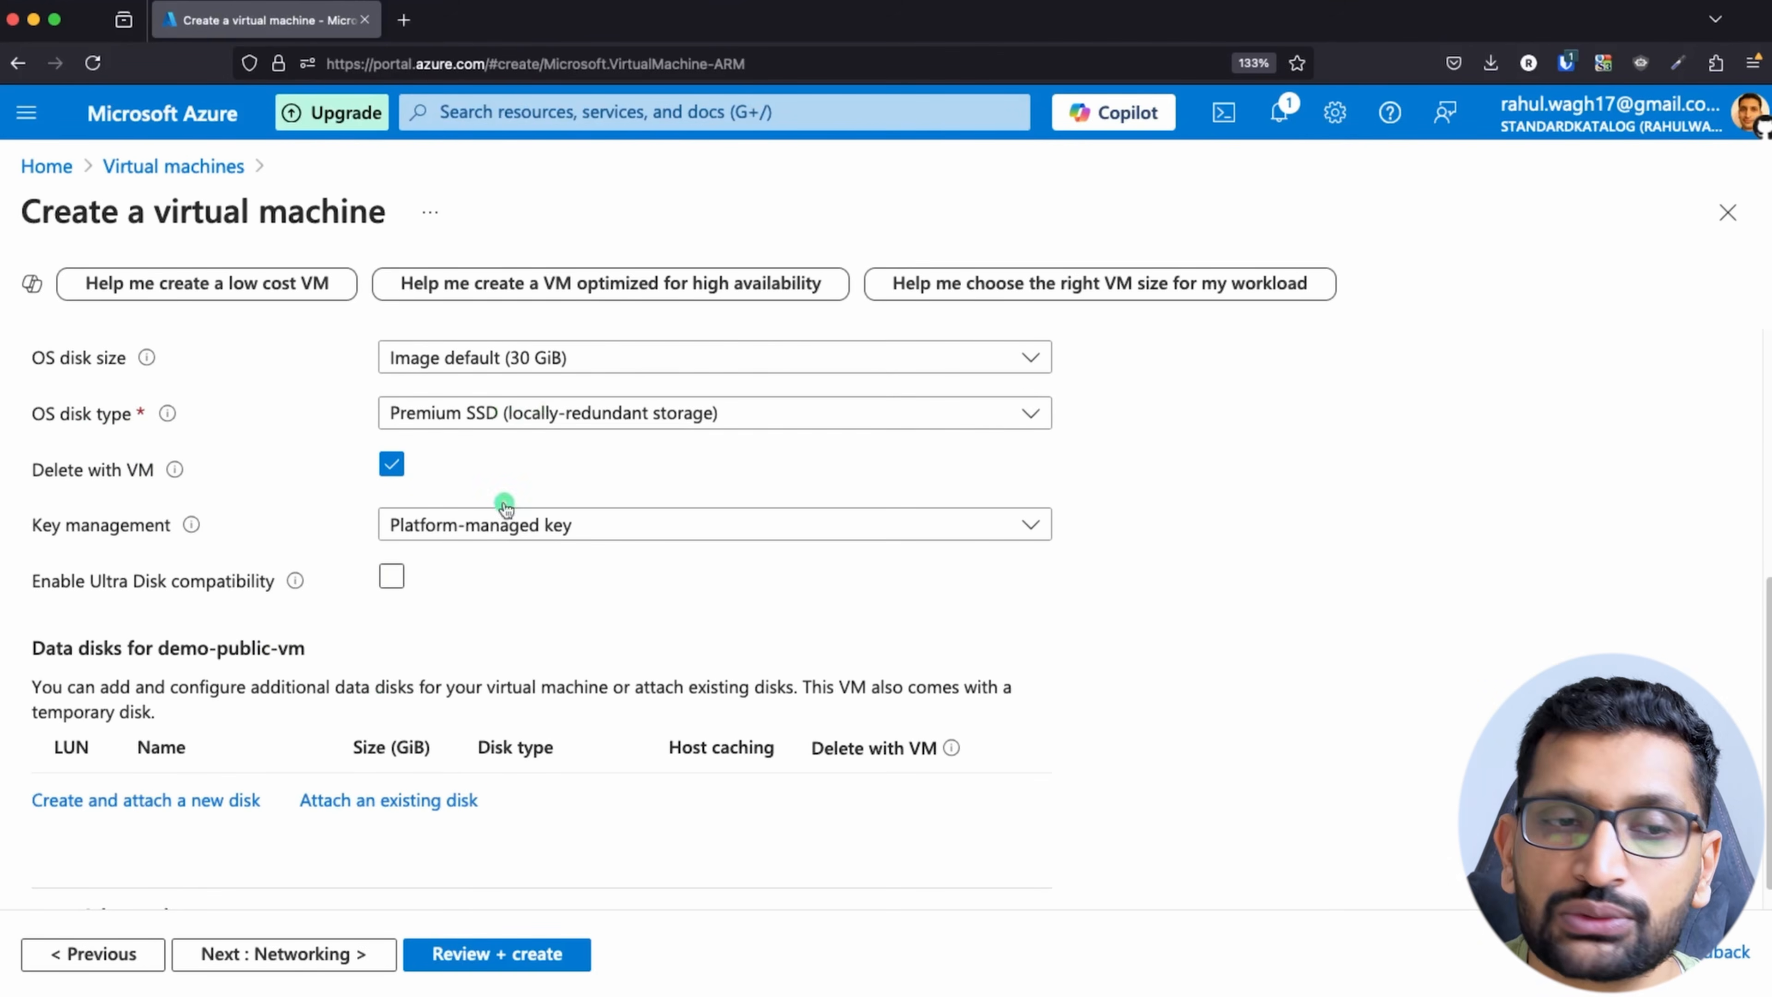
left_click(284, 957)
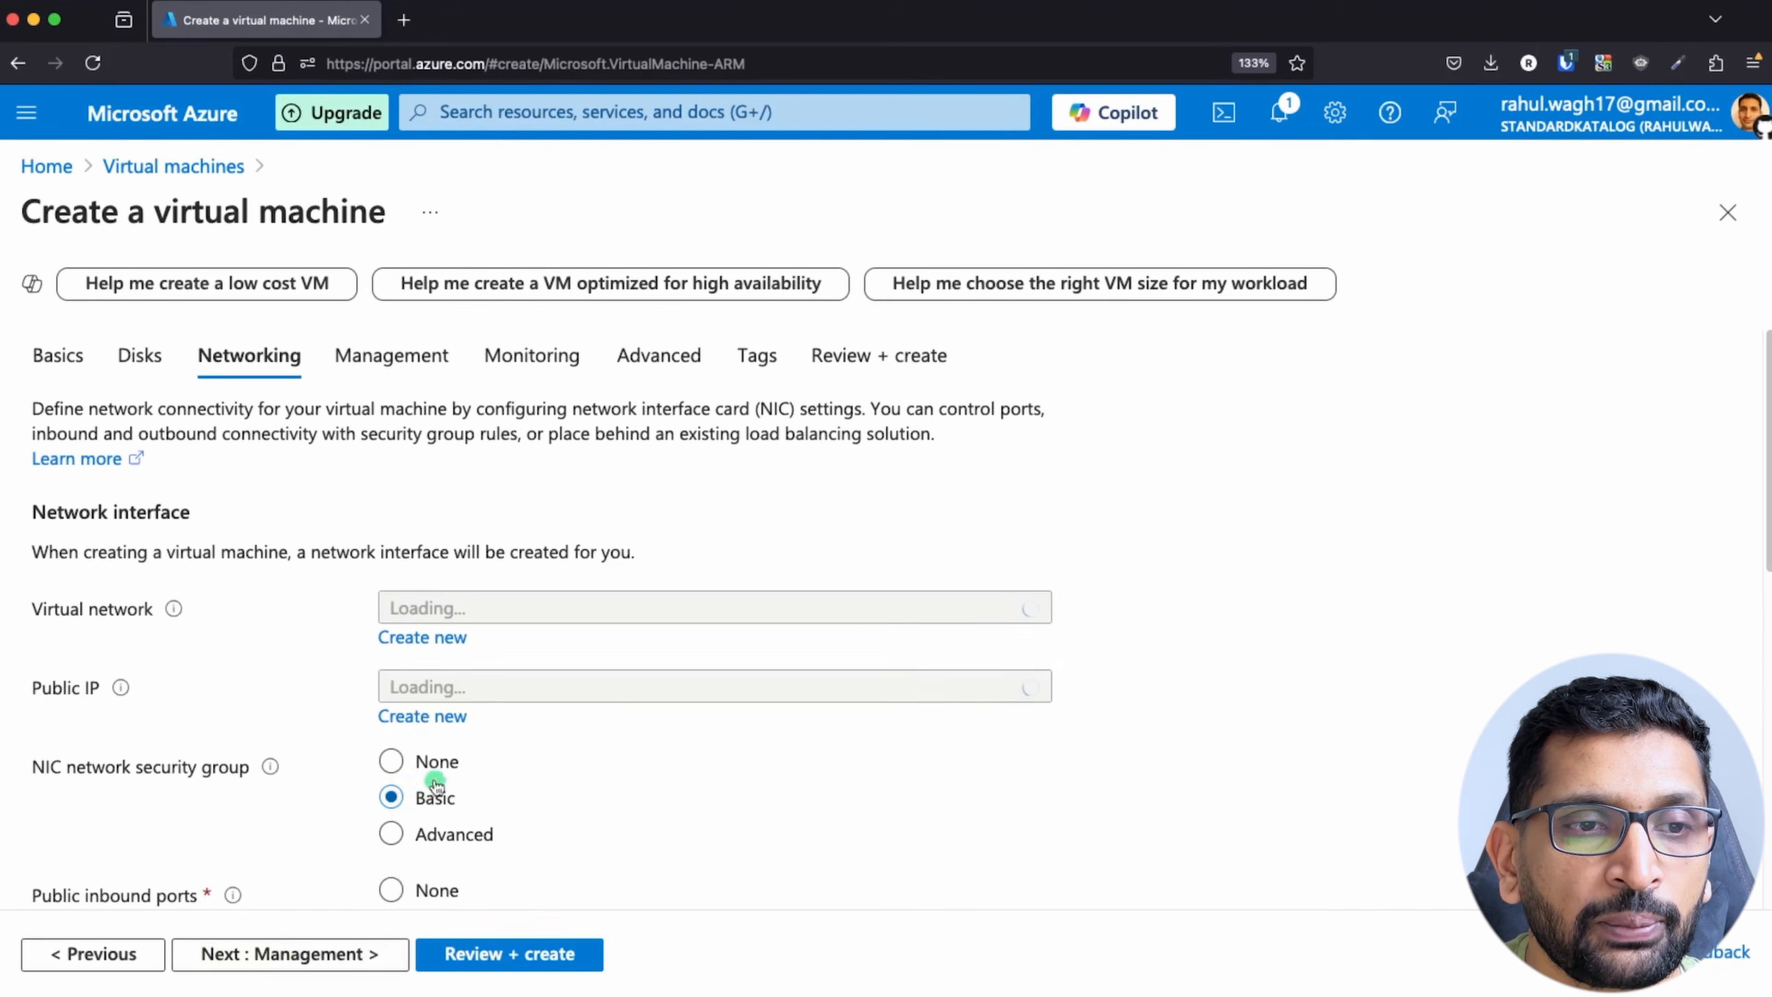
Step: Check the public subnet in the Keynote diagram and assign the virtual machine to dev-demo-public-subnet-europe-north (10.0.1.0/24)
scroll(749, 775, "down", 1)
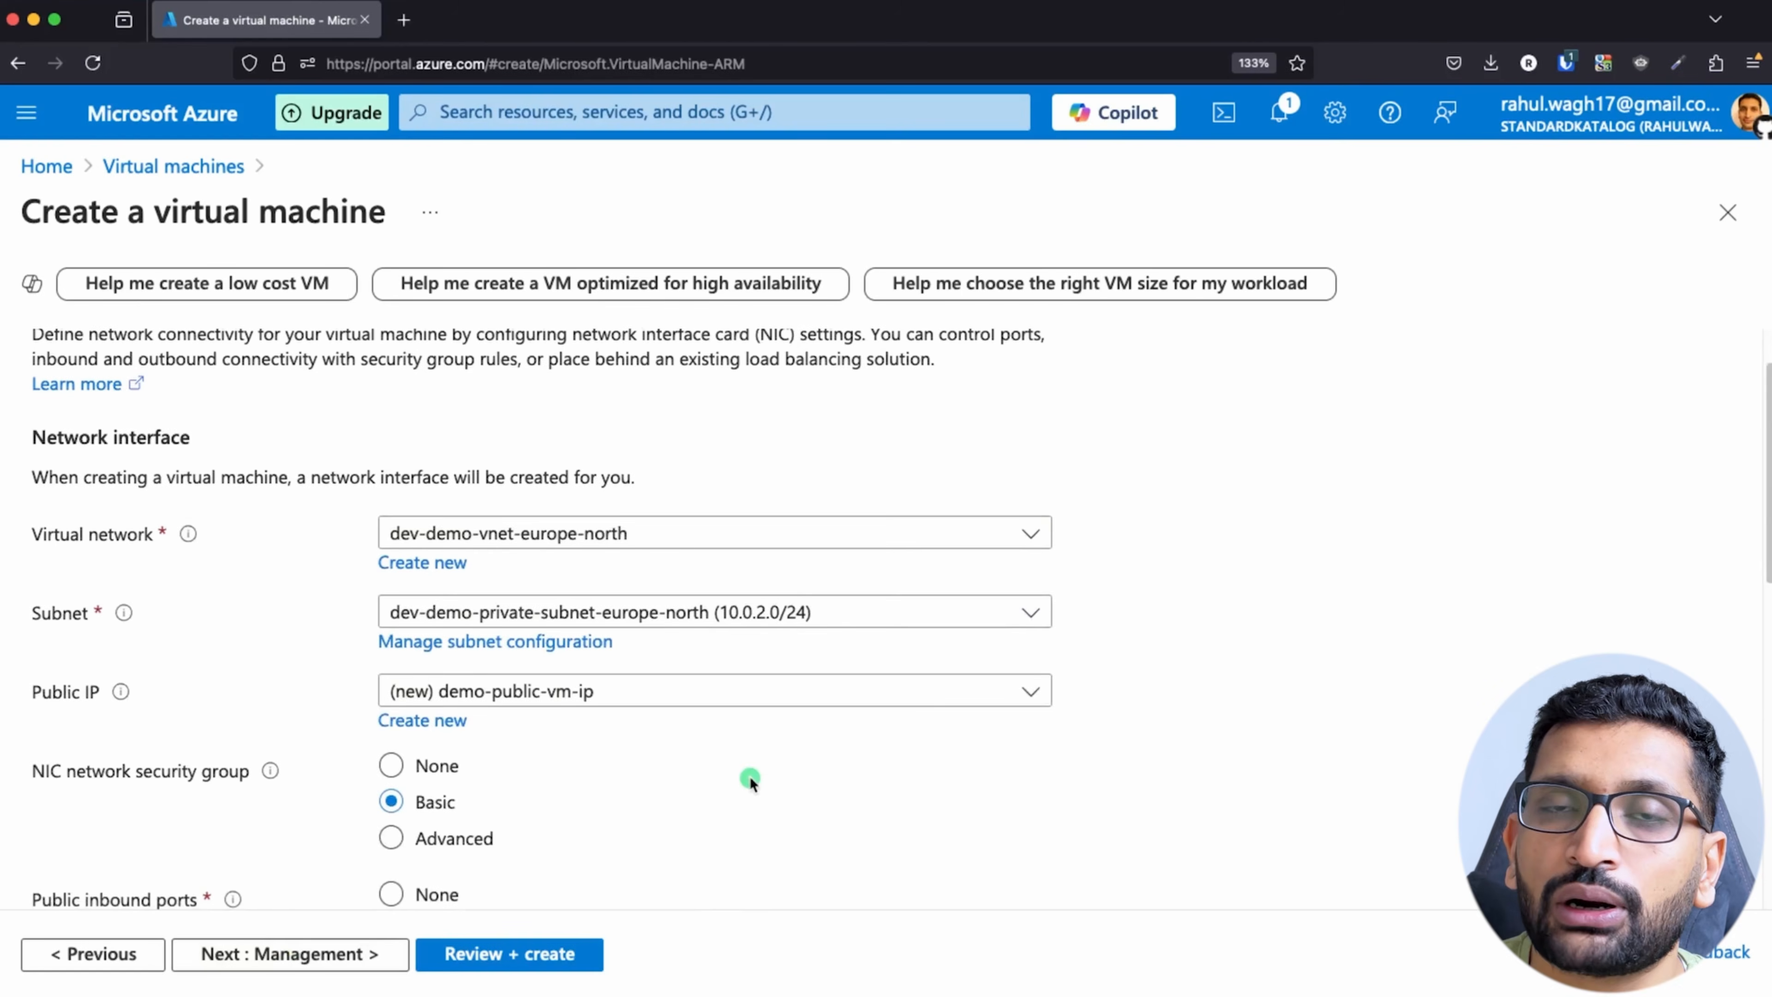
key("super+Tab")
key("super+Tab")
key("super+Tab")
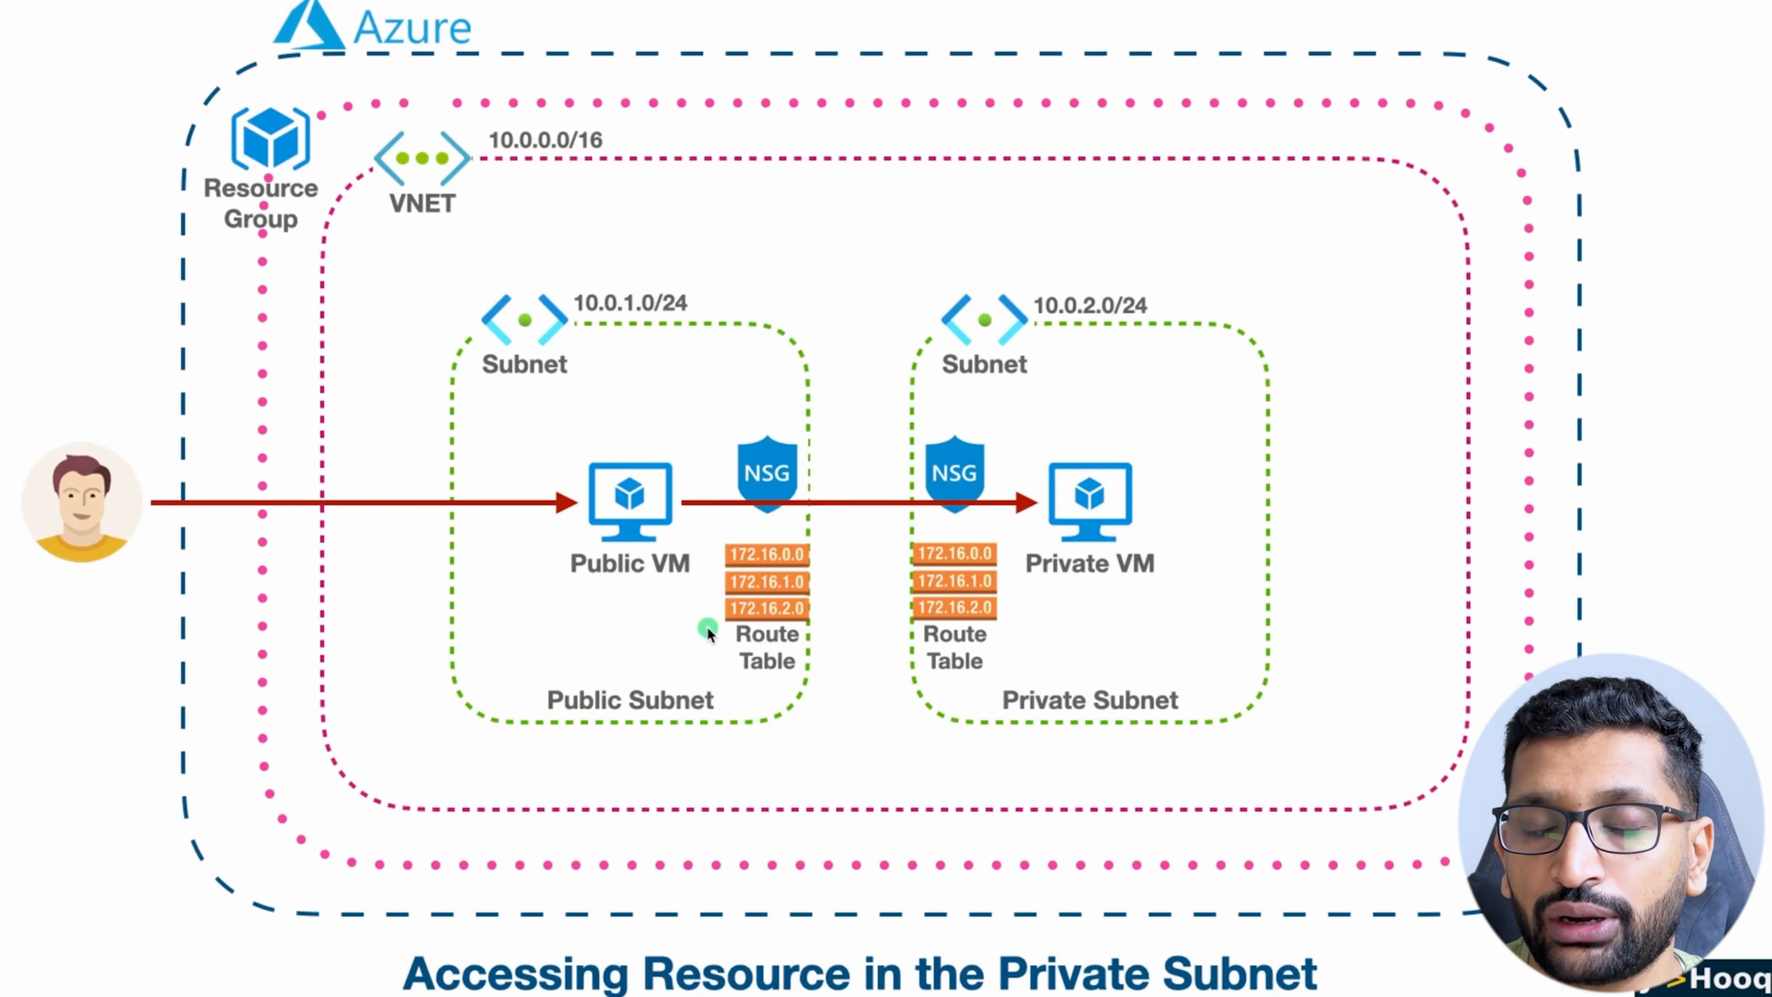
key("super+Tab")
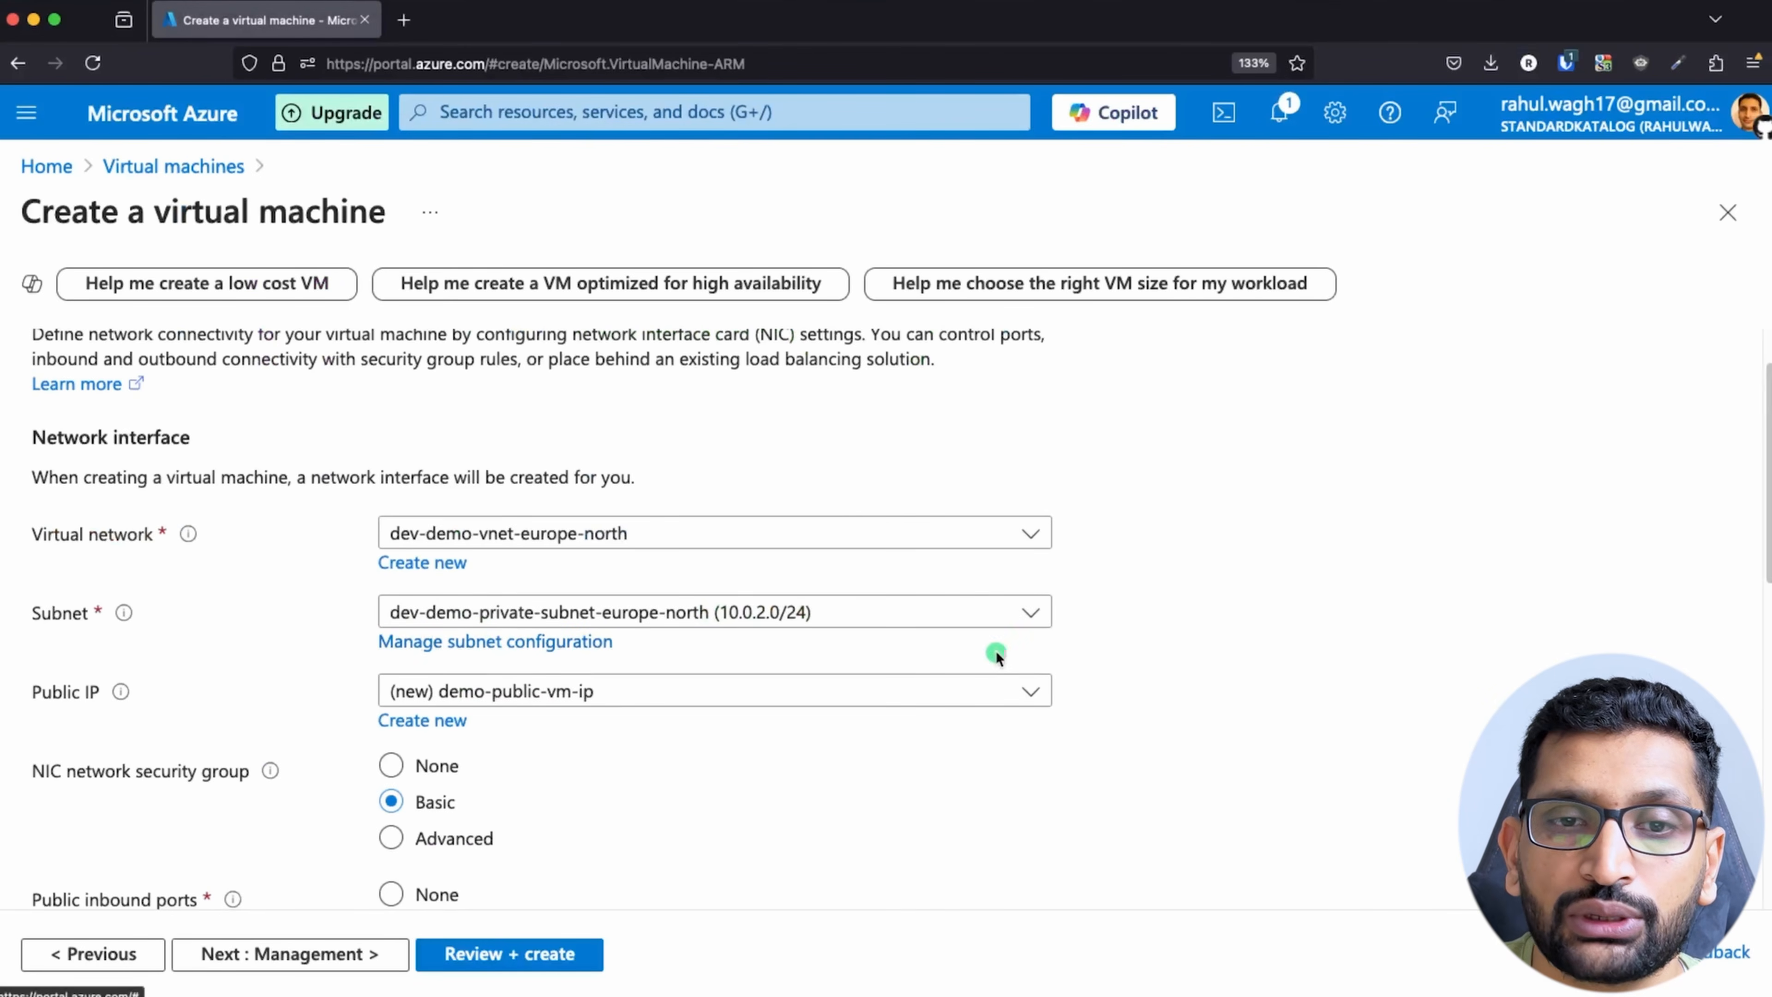
left_click(1014, 621)
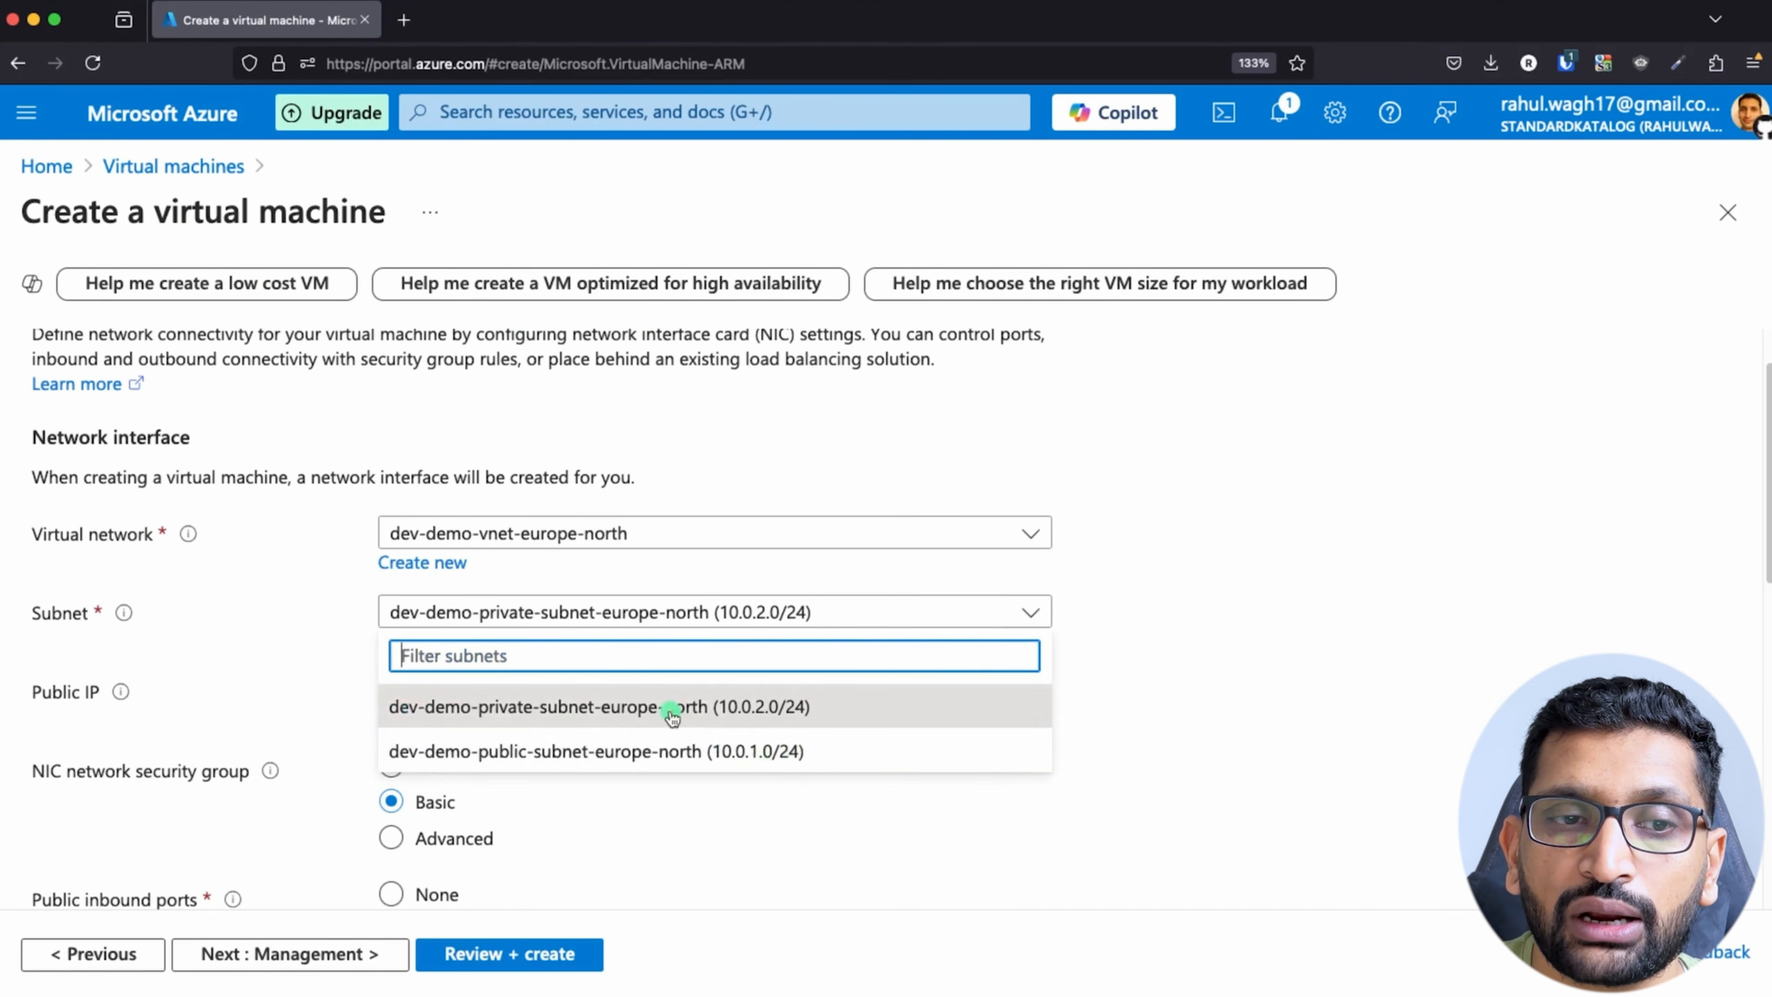
left_click(632, 754)
Step: Choose the new demo-public-vm-ip as public IP, keep the remaining networking defaults and continue to the management settings
scroll(676, 768, "down", 3)
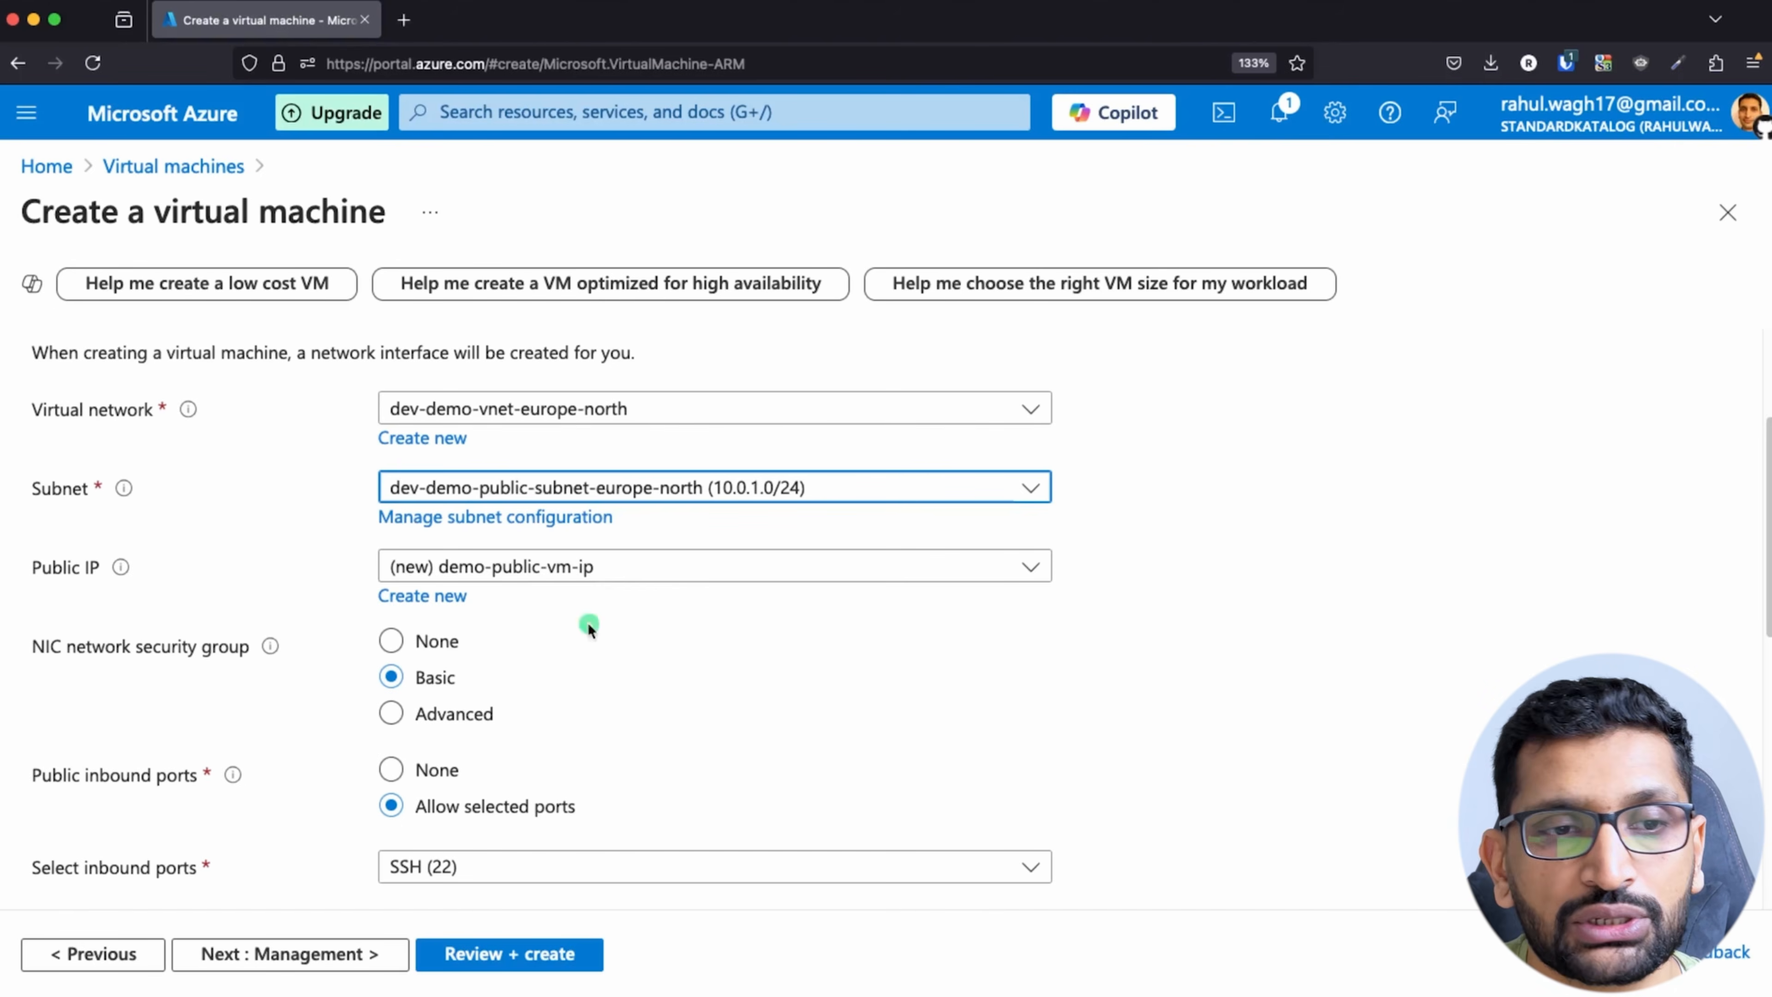
left_click(776, 569)
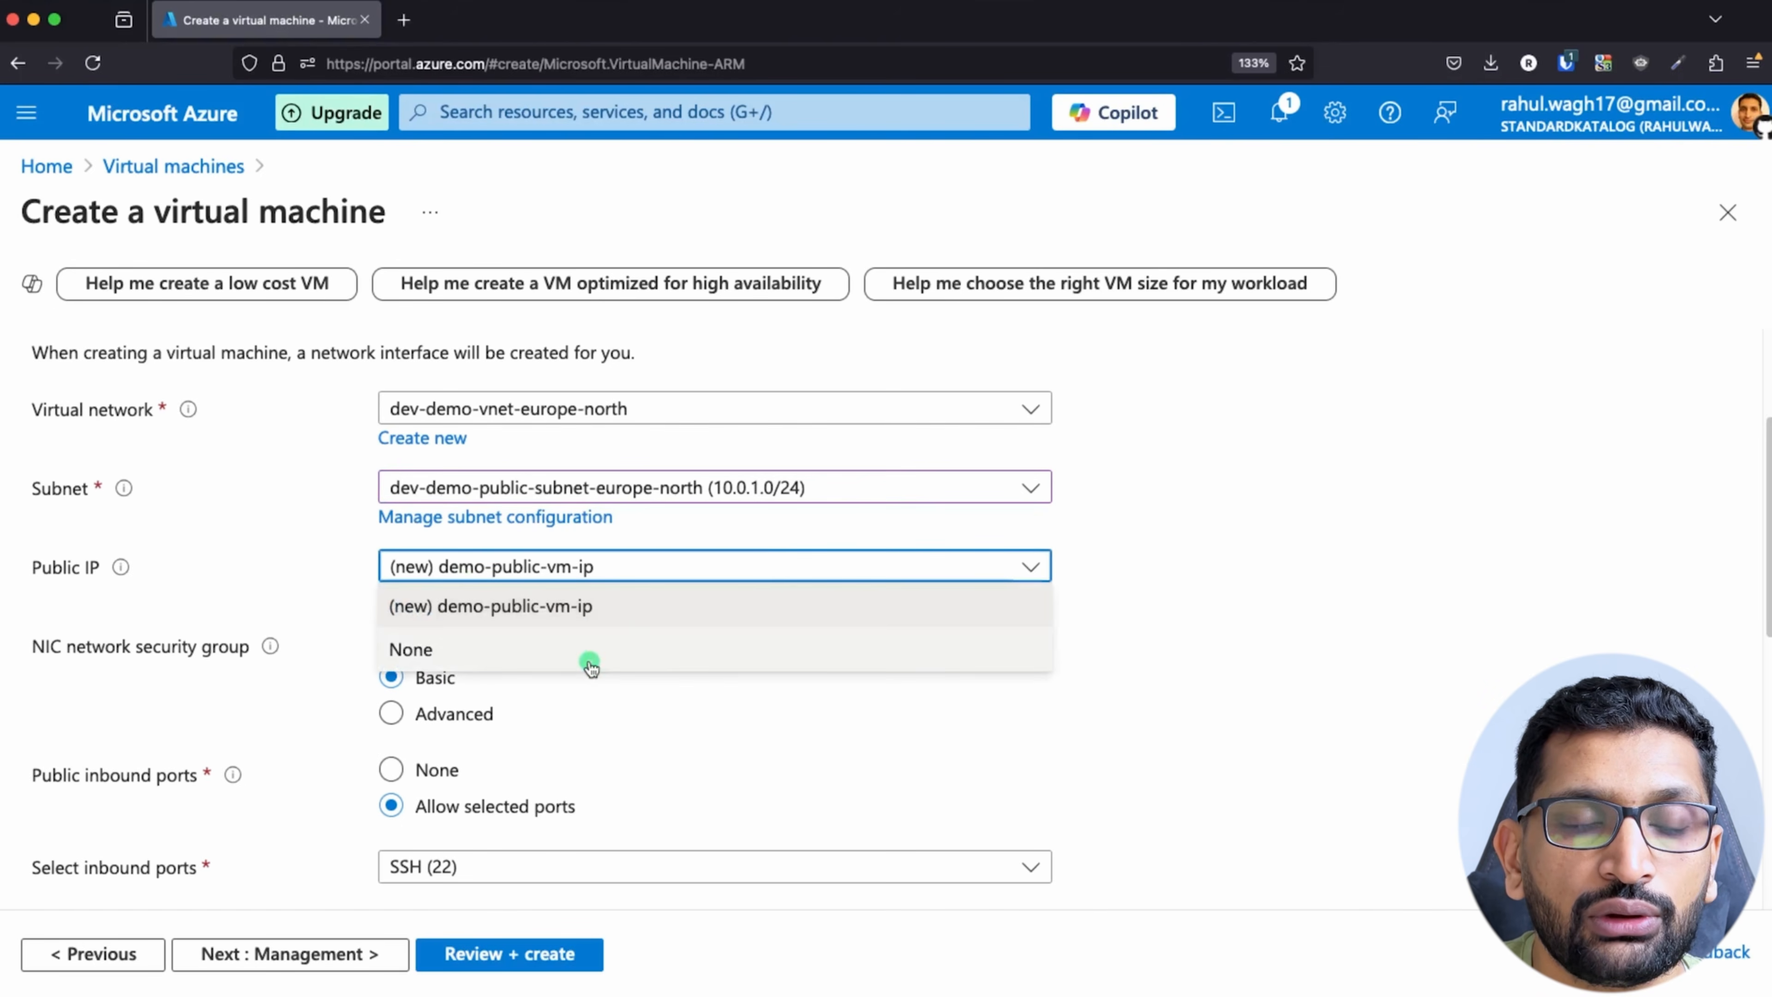
left_click(598, 619)
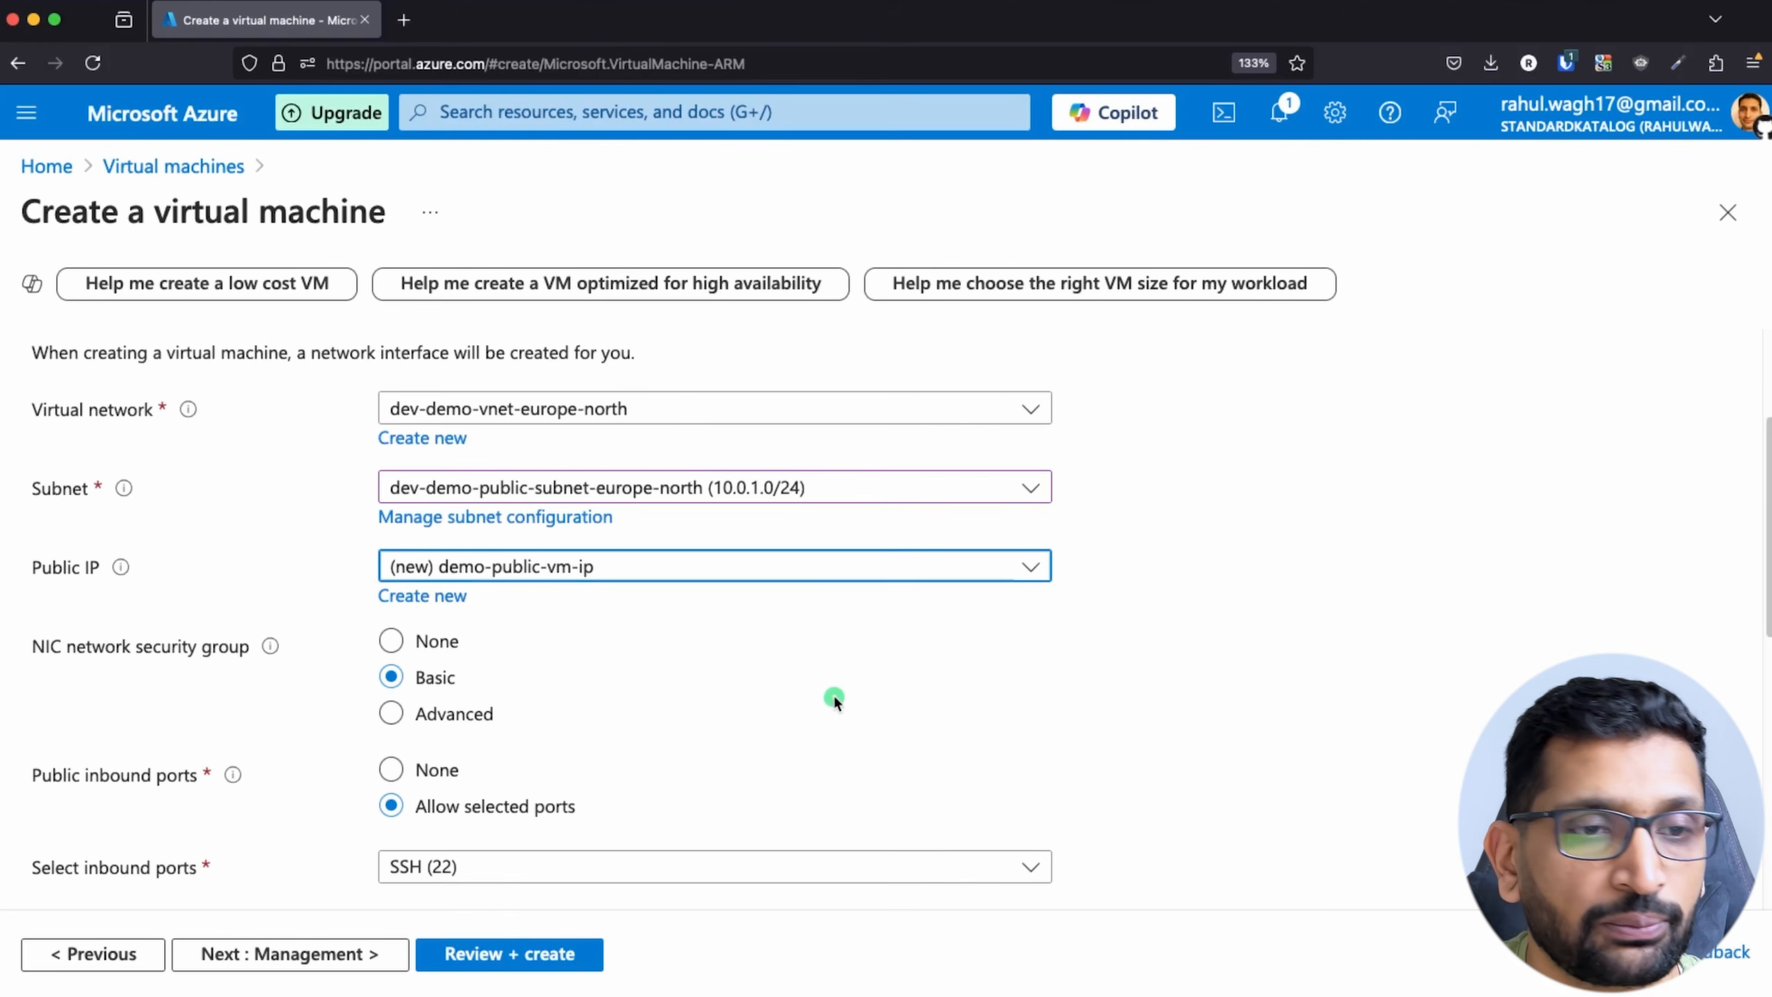
scroll(834, 696, "down", 5)
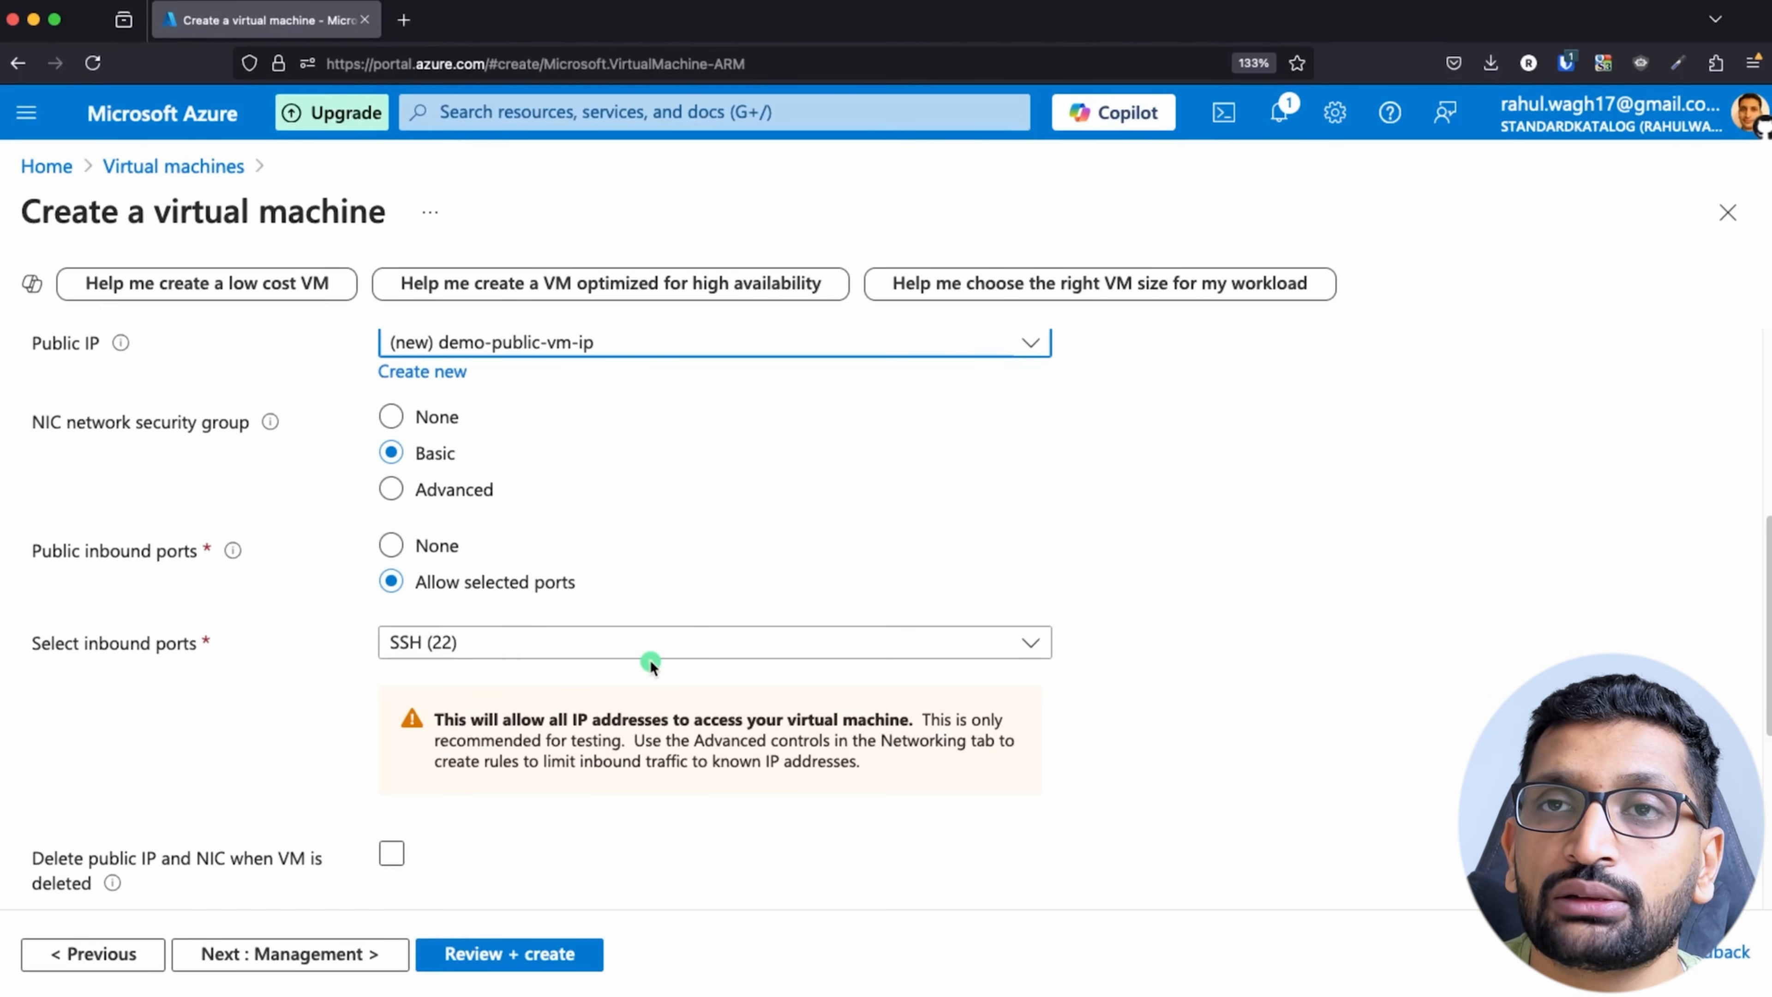
scroll(503, 835, "down", 4)
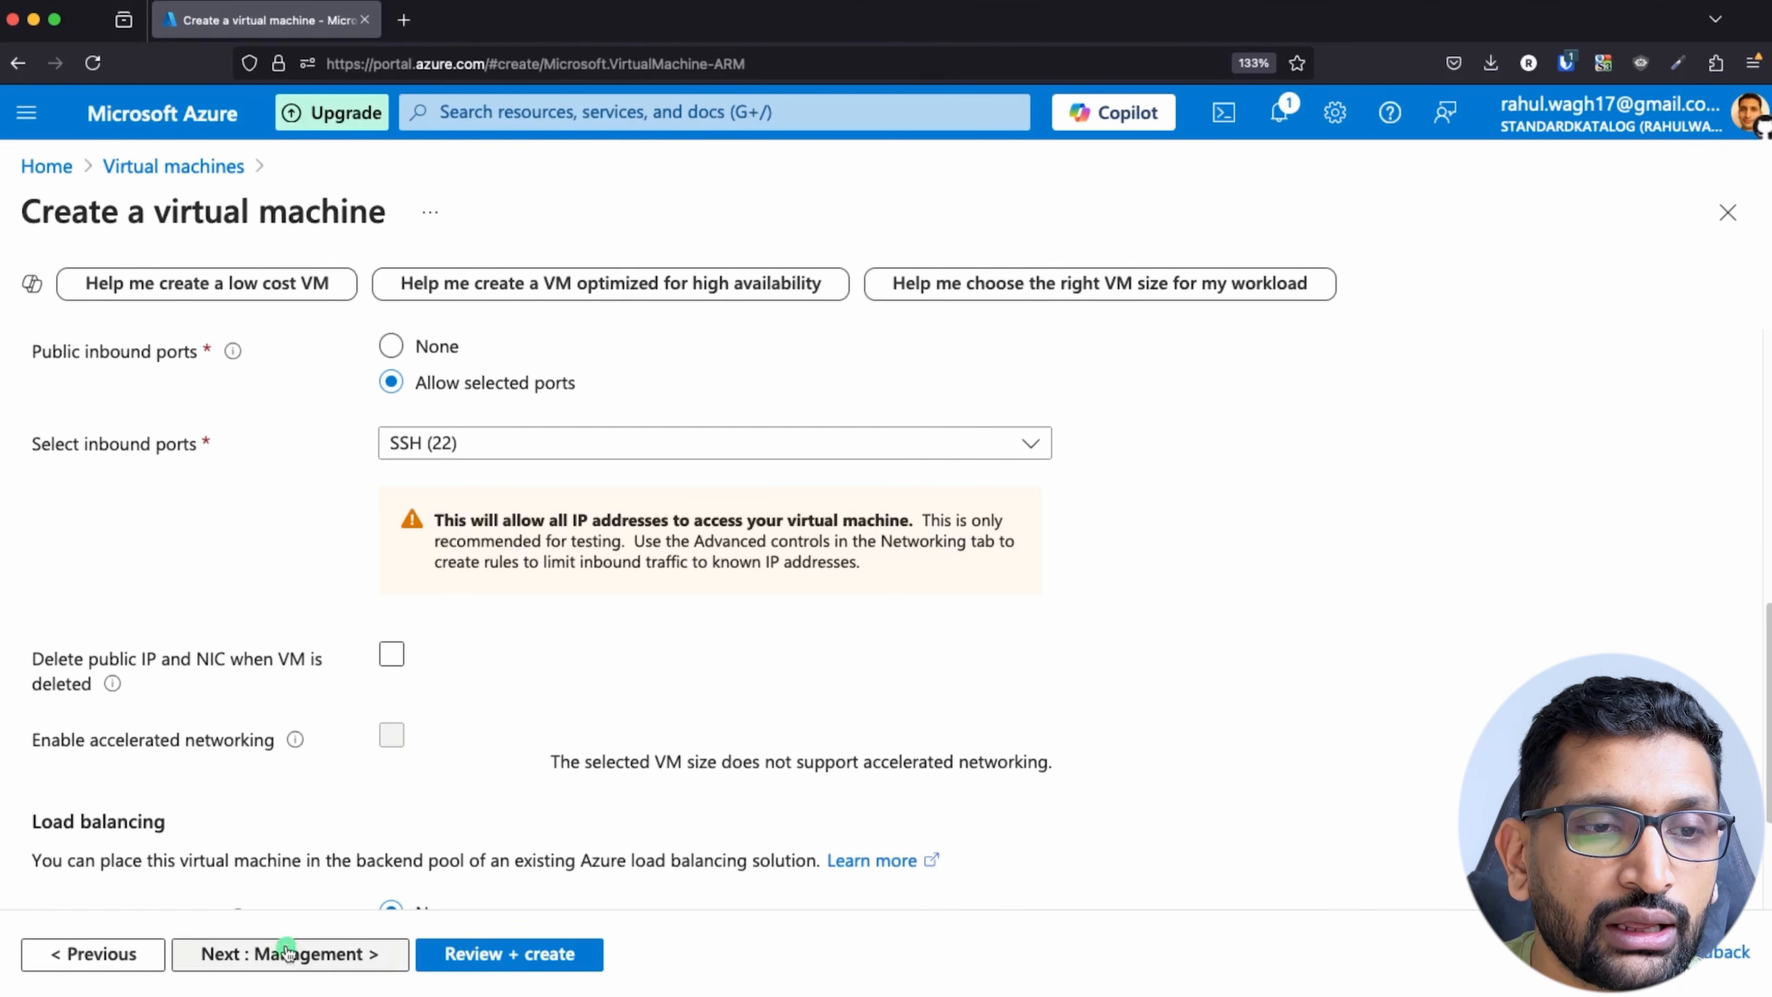
scroll(348, 802, "down", 4)
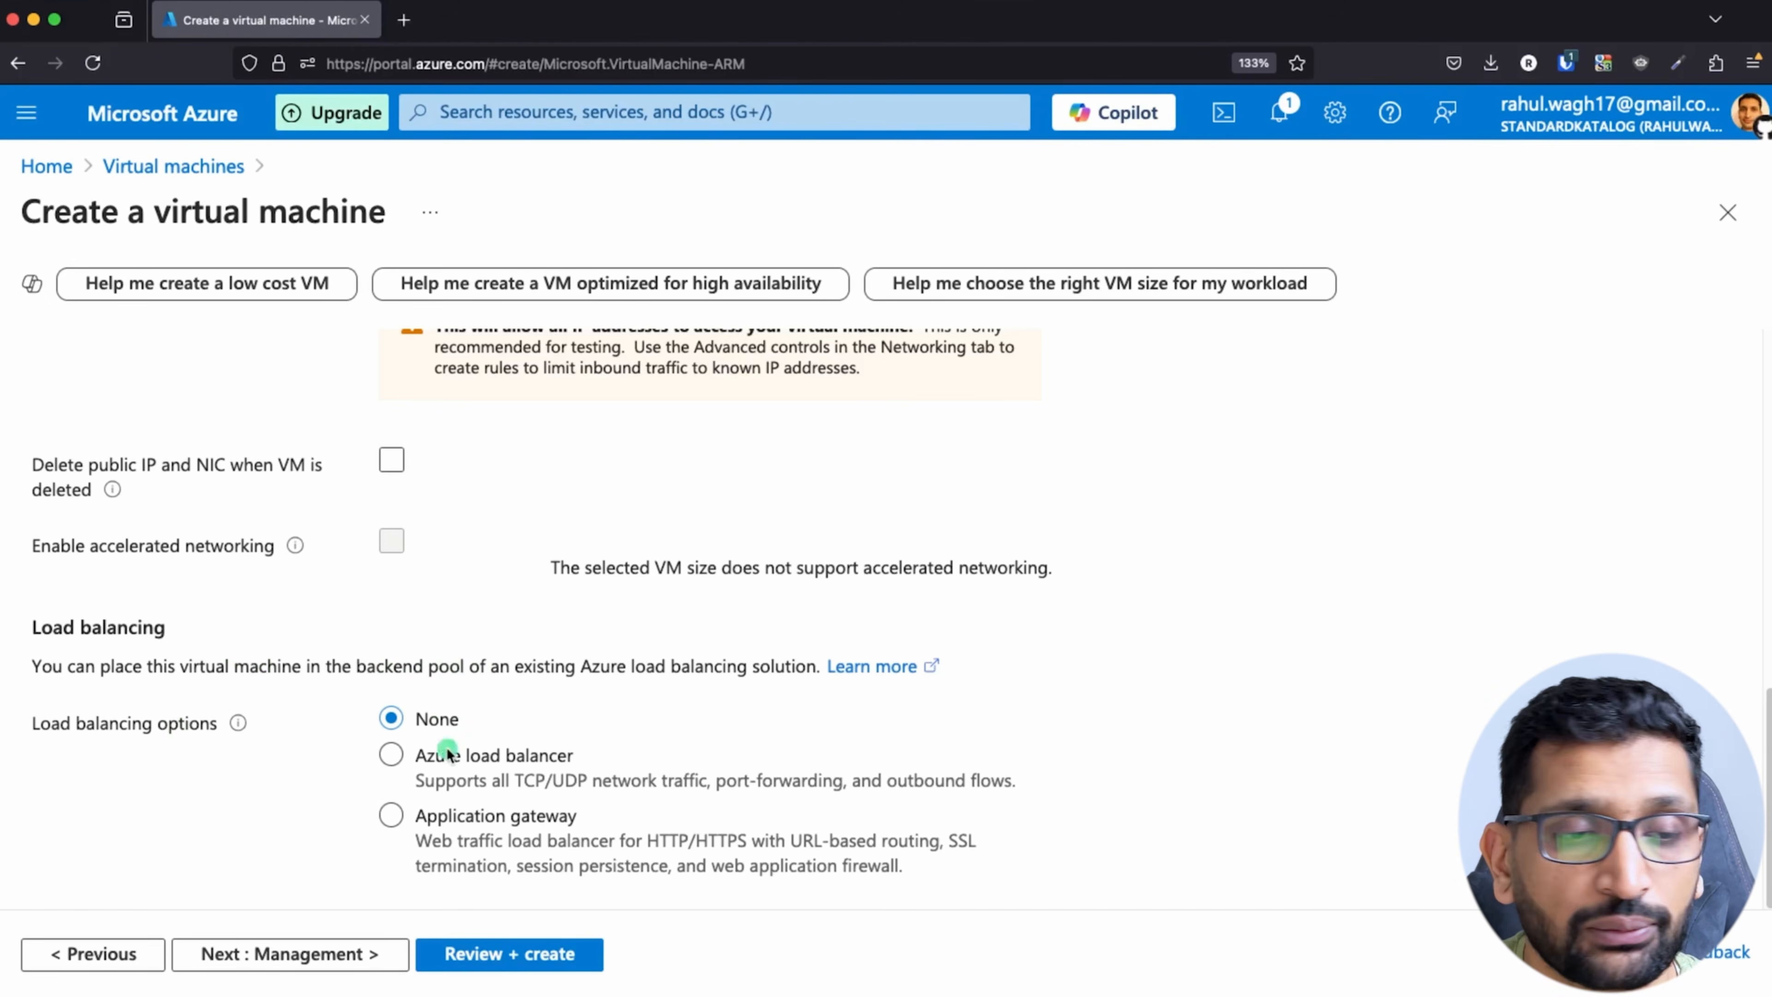
left_click(302, 955)
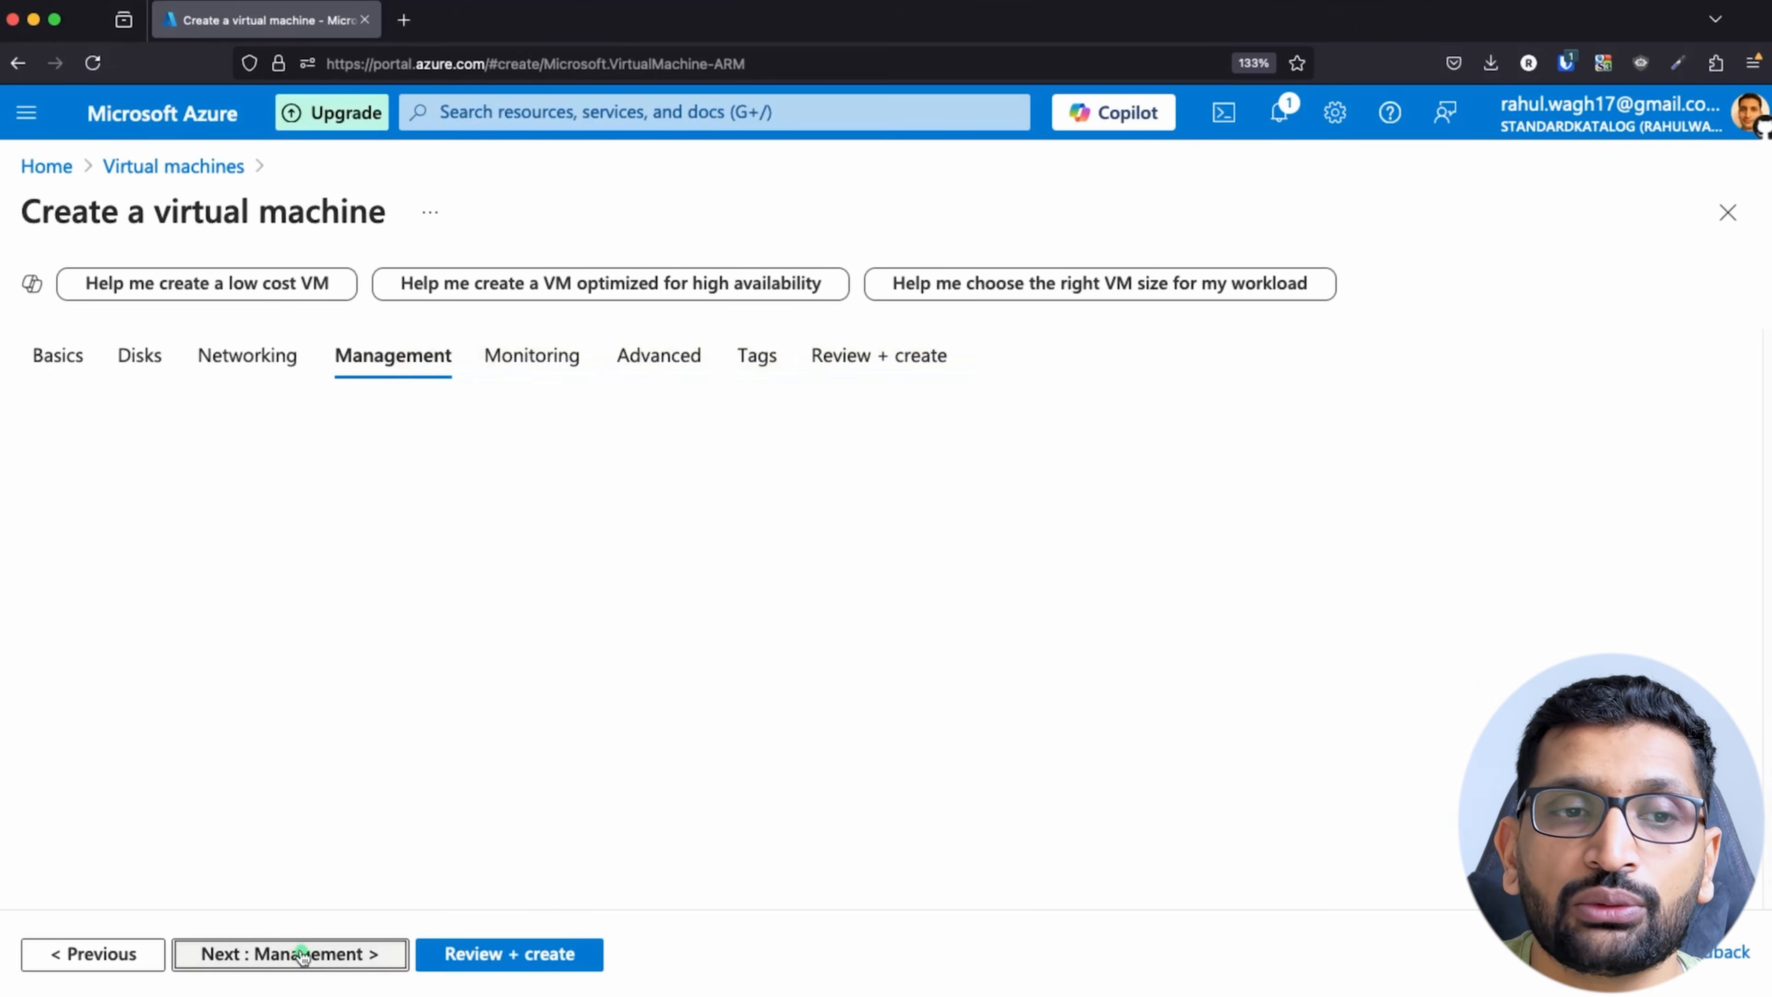
Step: Keep the default management and monitoring settings and continue to the advanced settings
scroll(535, 728, "down", 5)
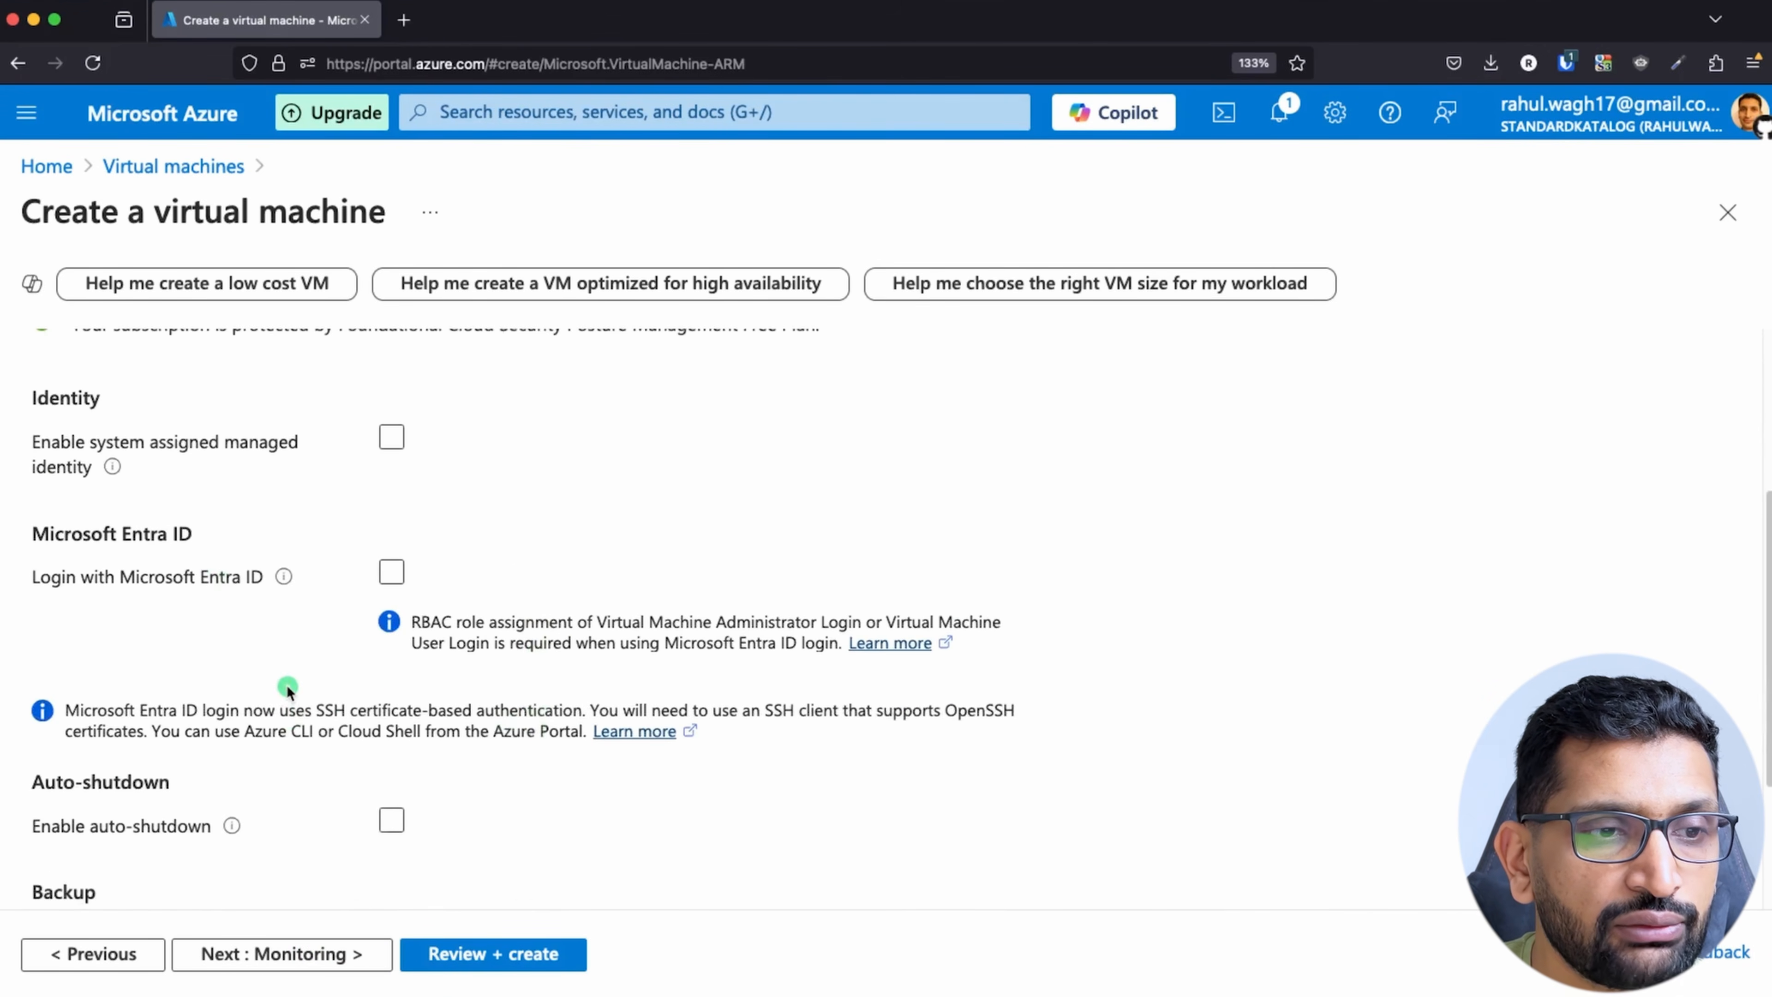
scroll(287, 685, "down", 4)
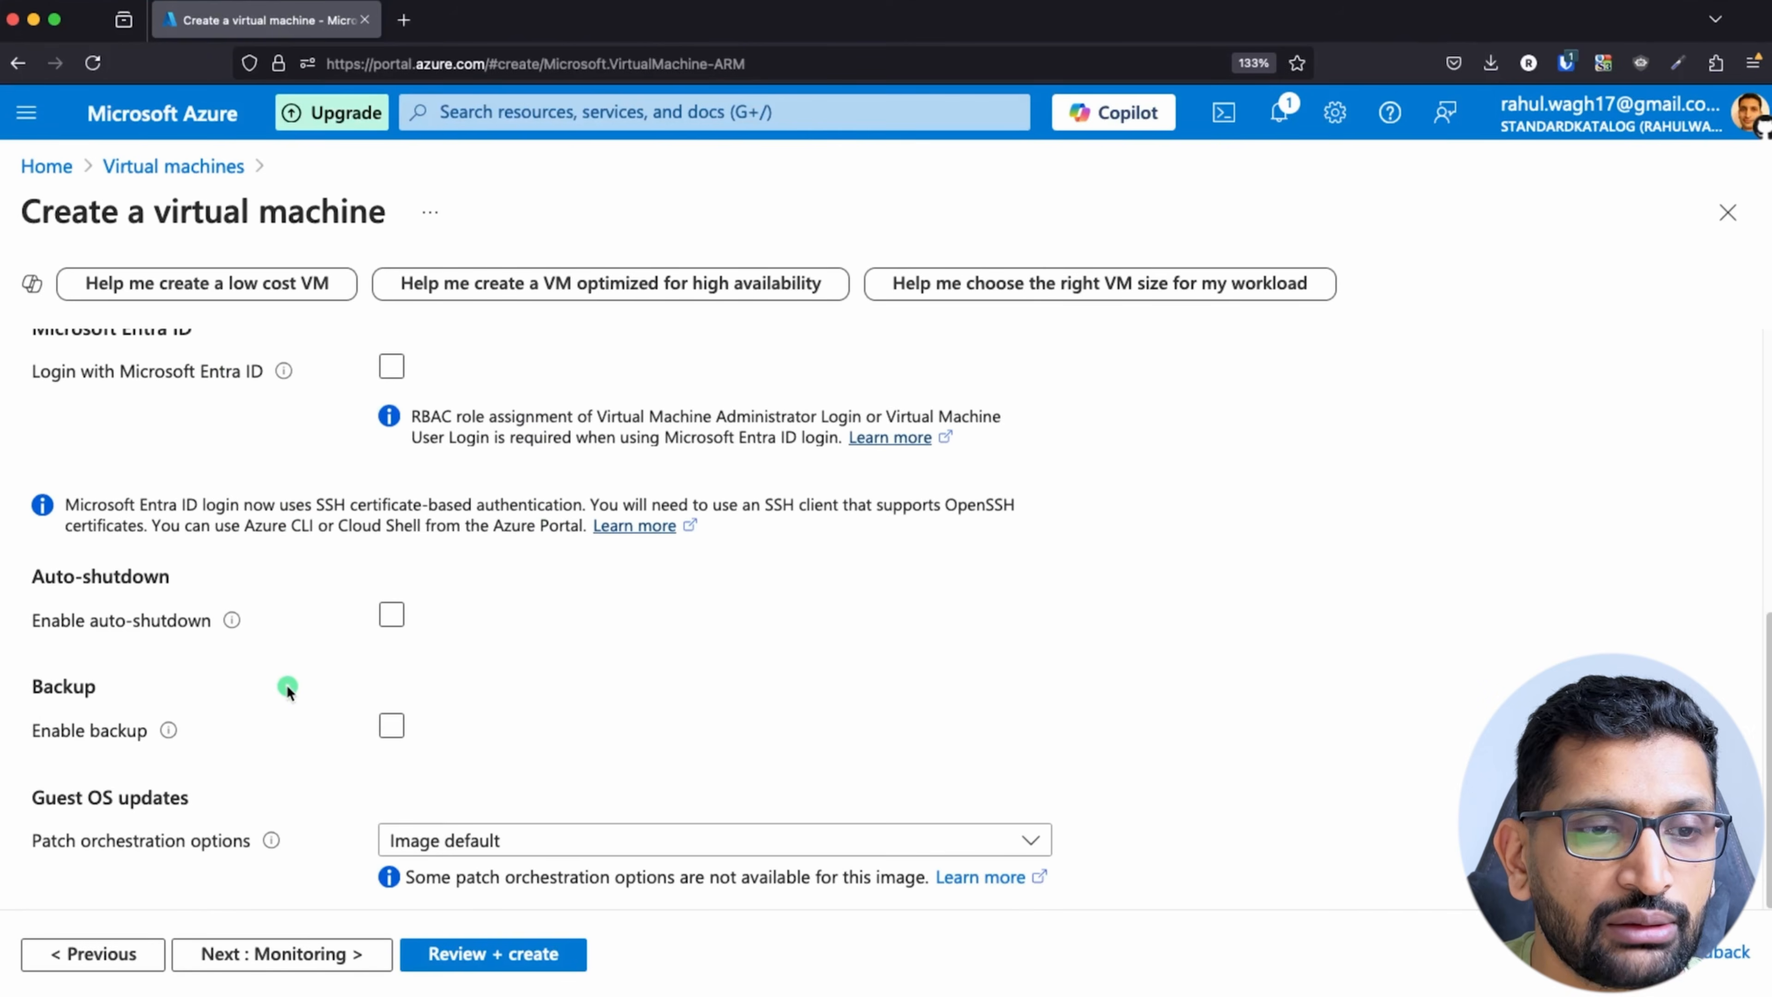
left_click(314, 955)
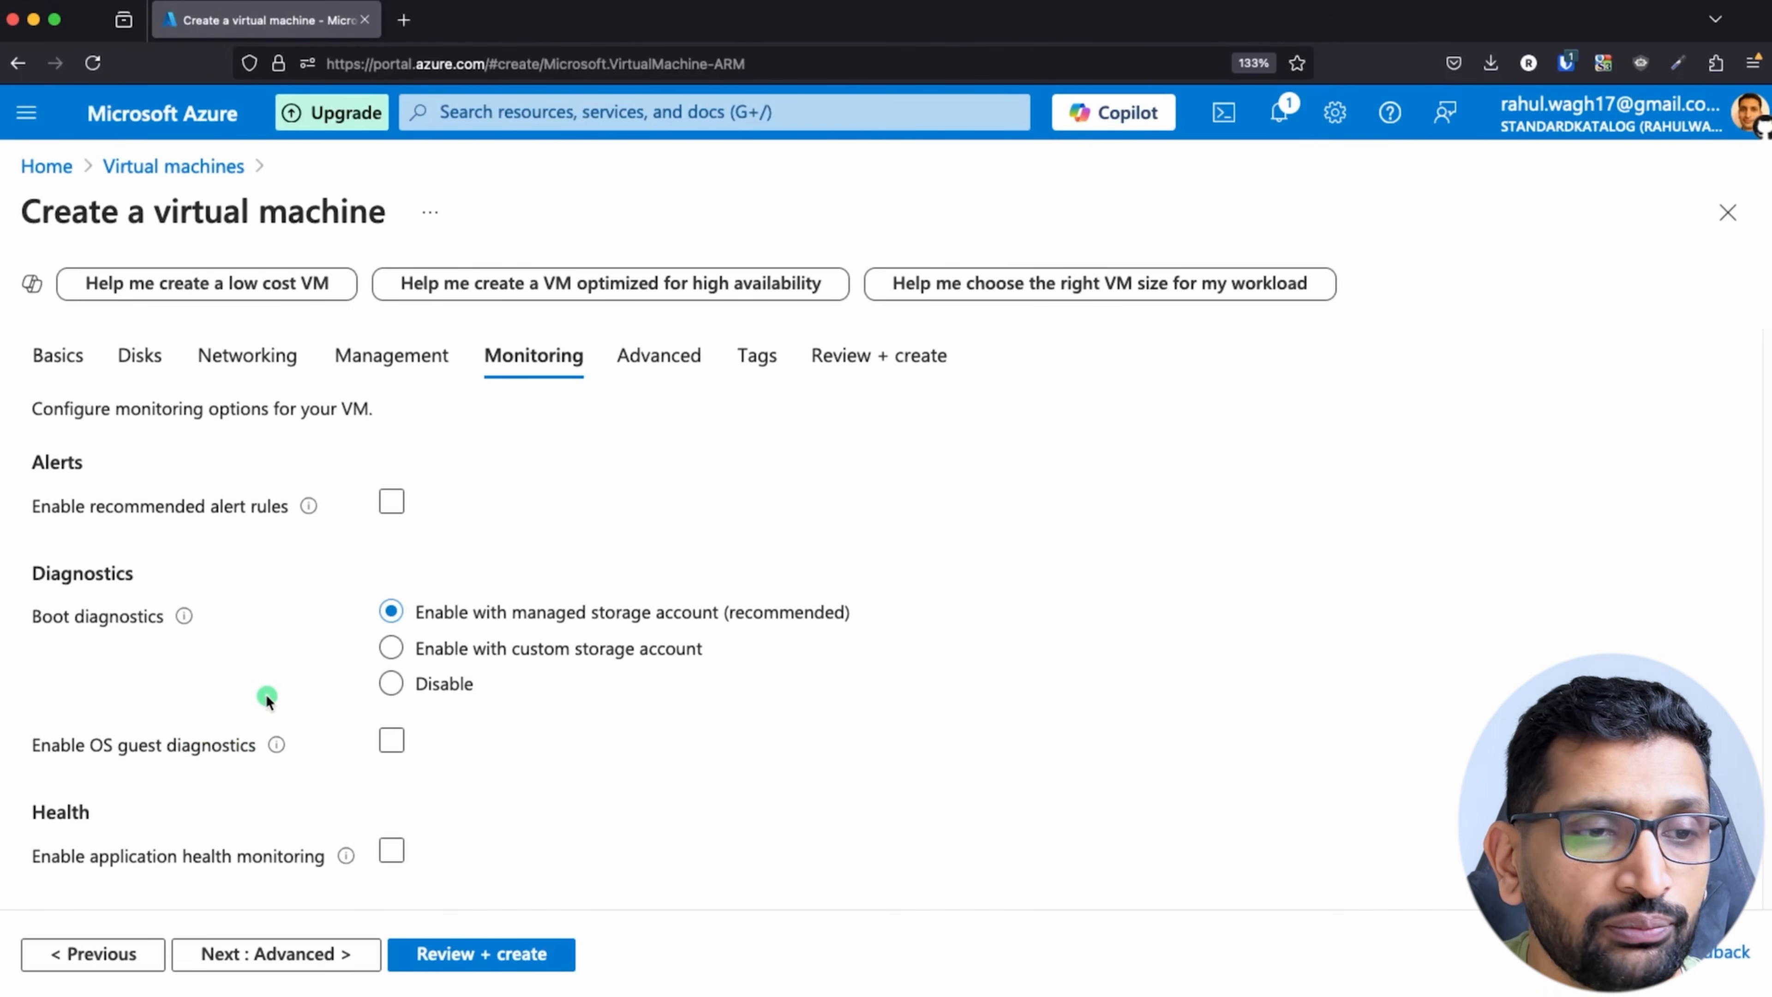
left_click(297, 953)
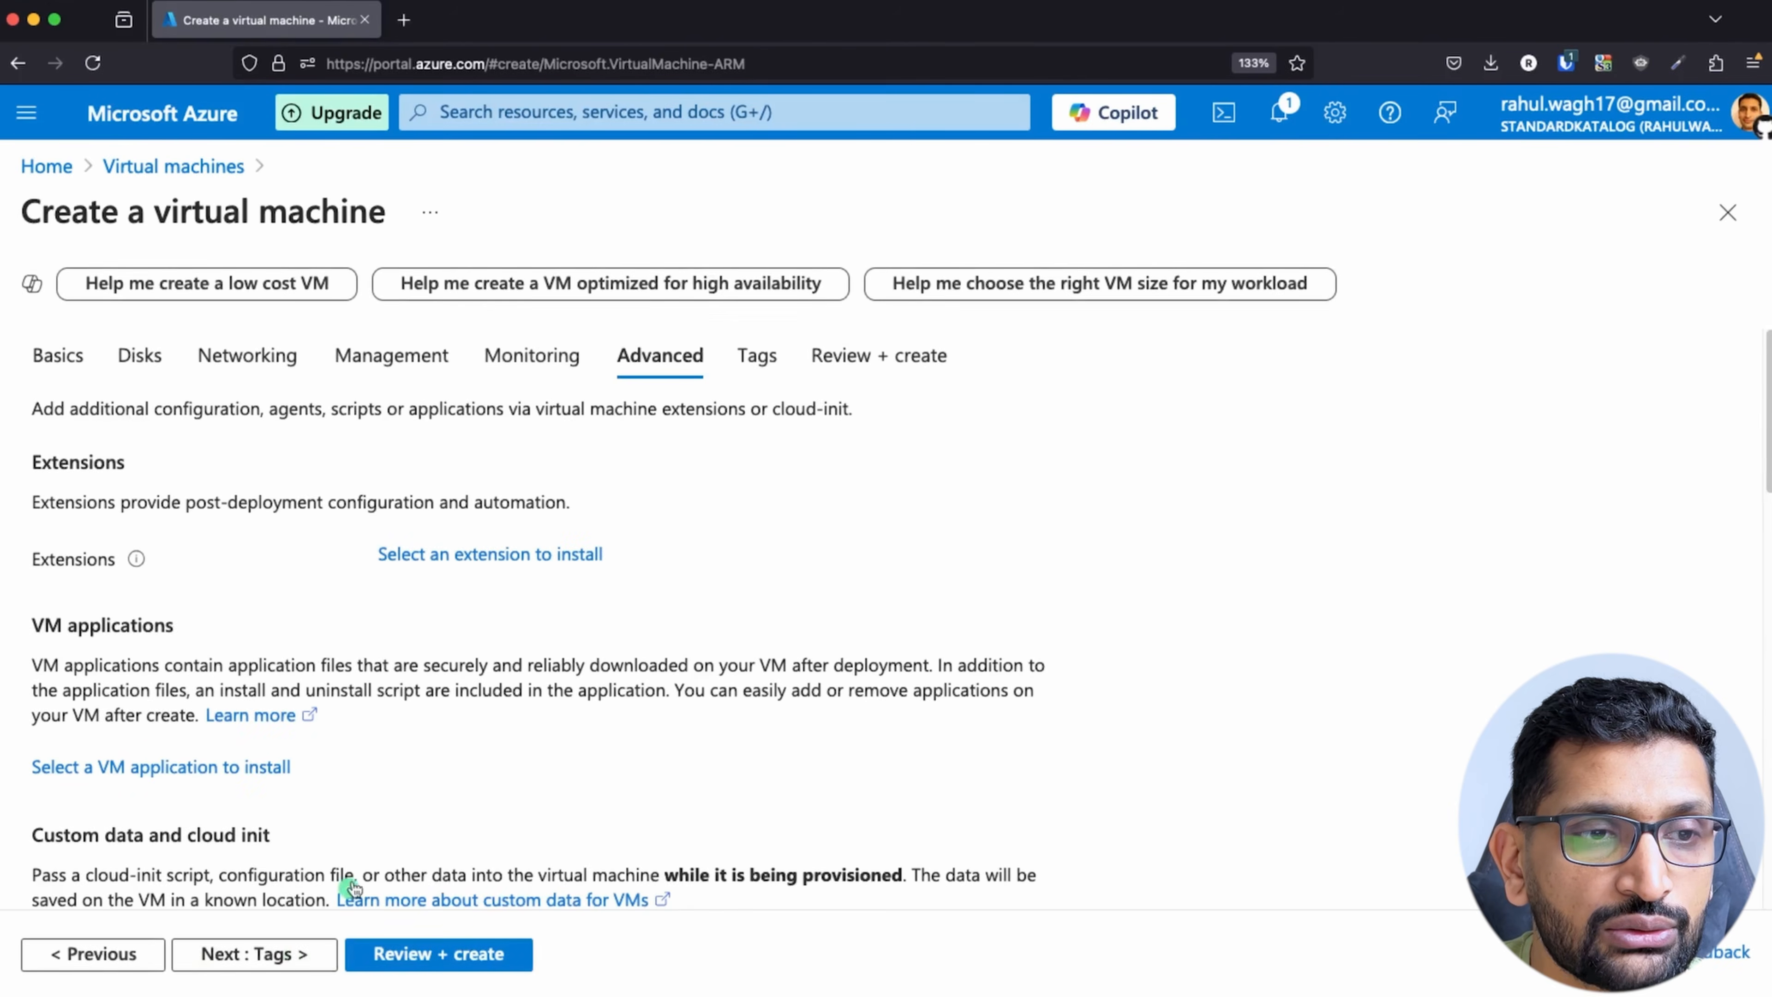
Step: Keep the default advanced settings, leave the tags empty and continue to the virtual machine's final review
scroll(444, 774, "down", 5)
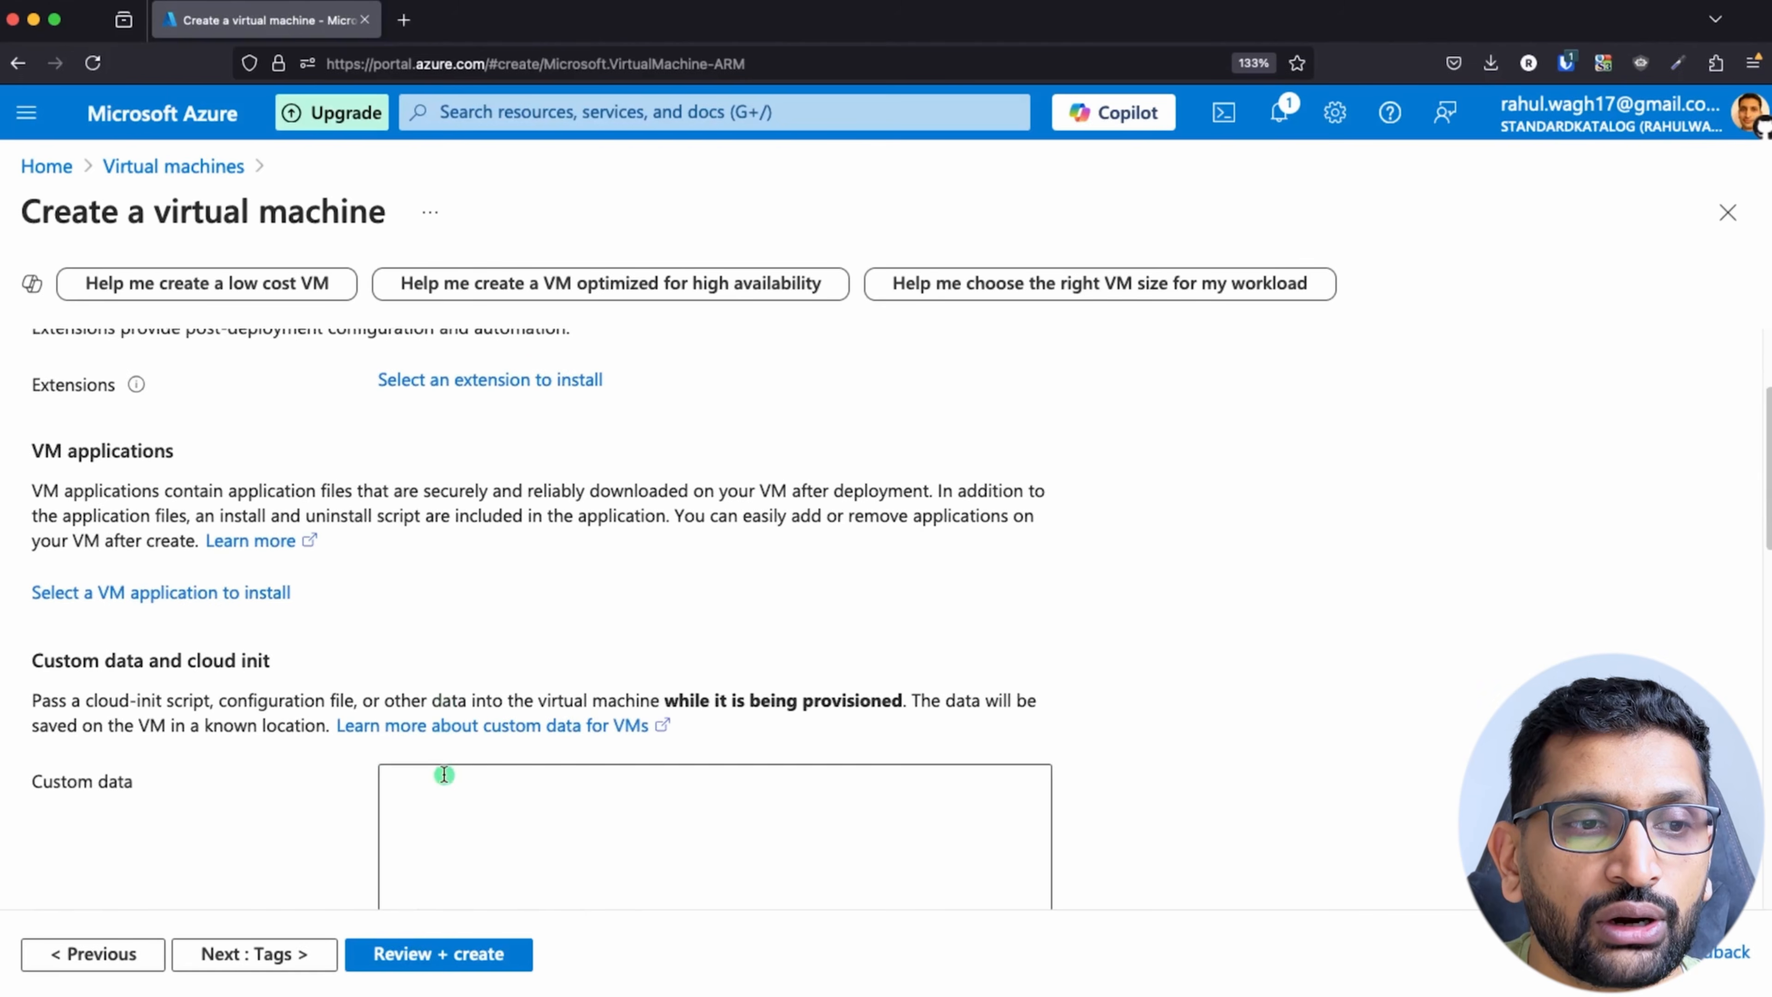
scroll(444, 774, "down", 9)
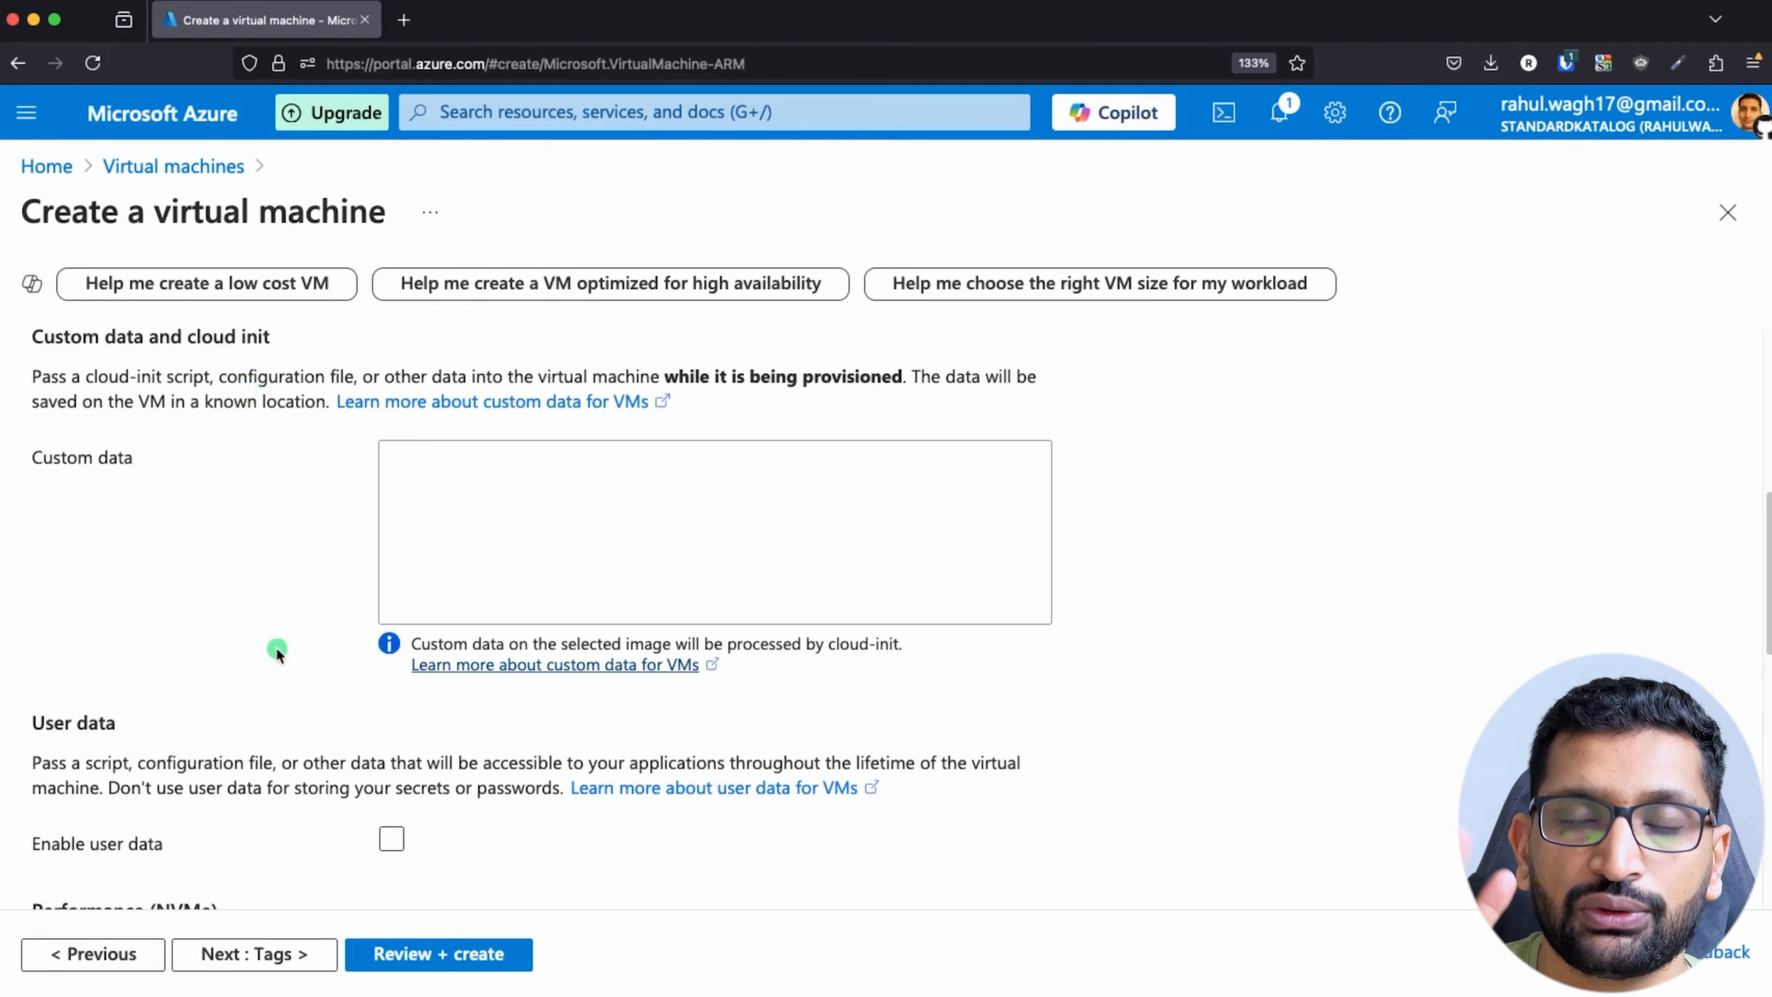
scroll(277, 649, "down", 6)
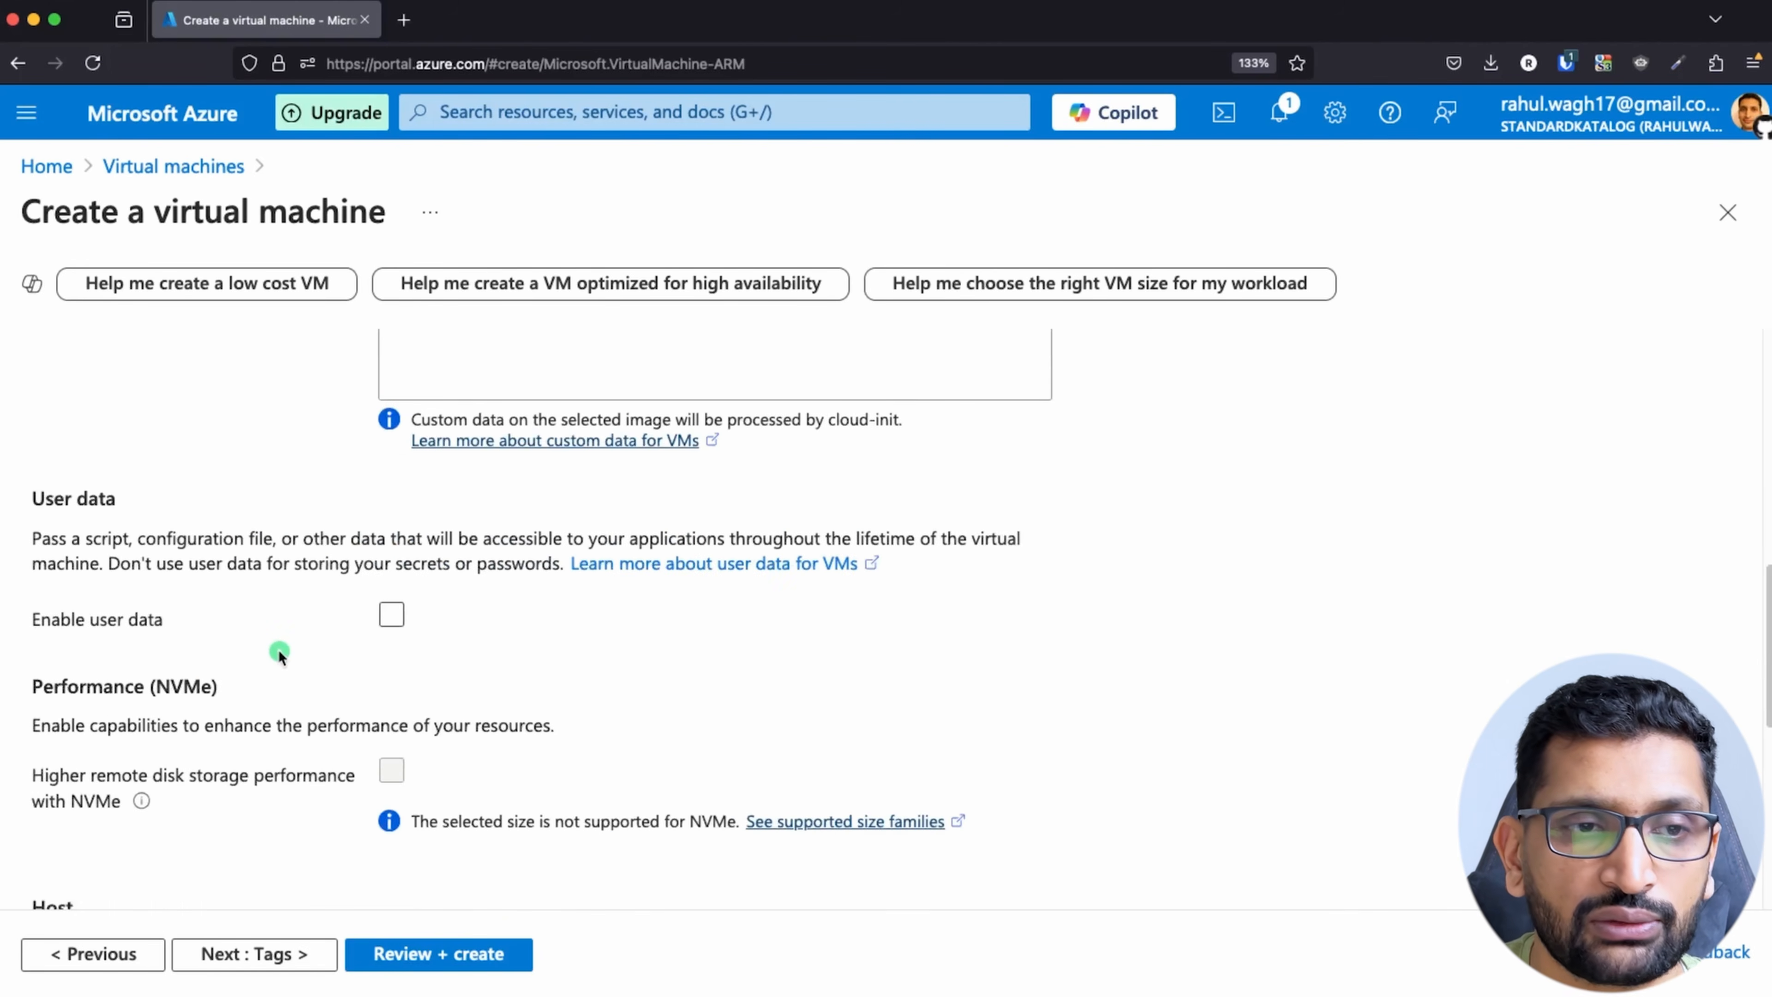
scroll(294, 680, "down", 7)
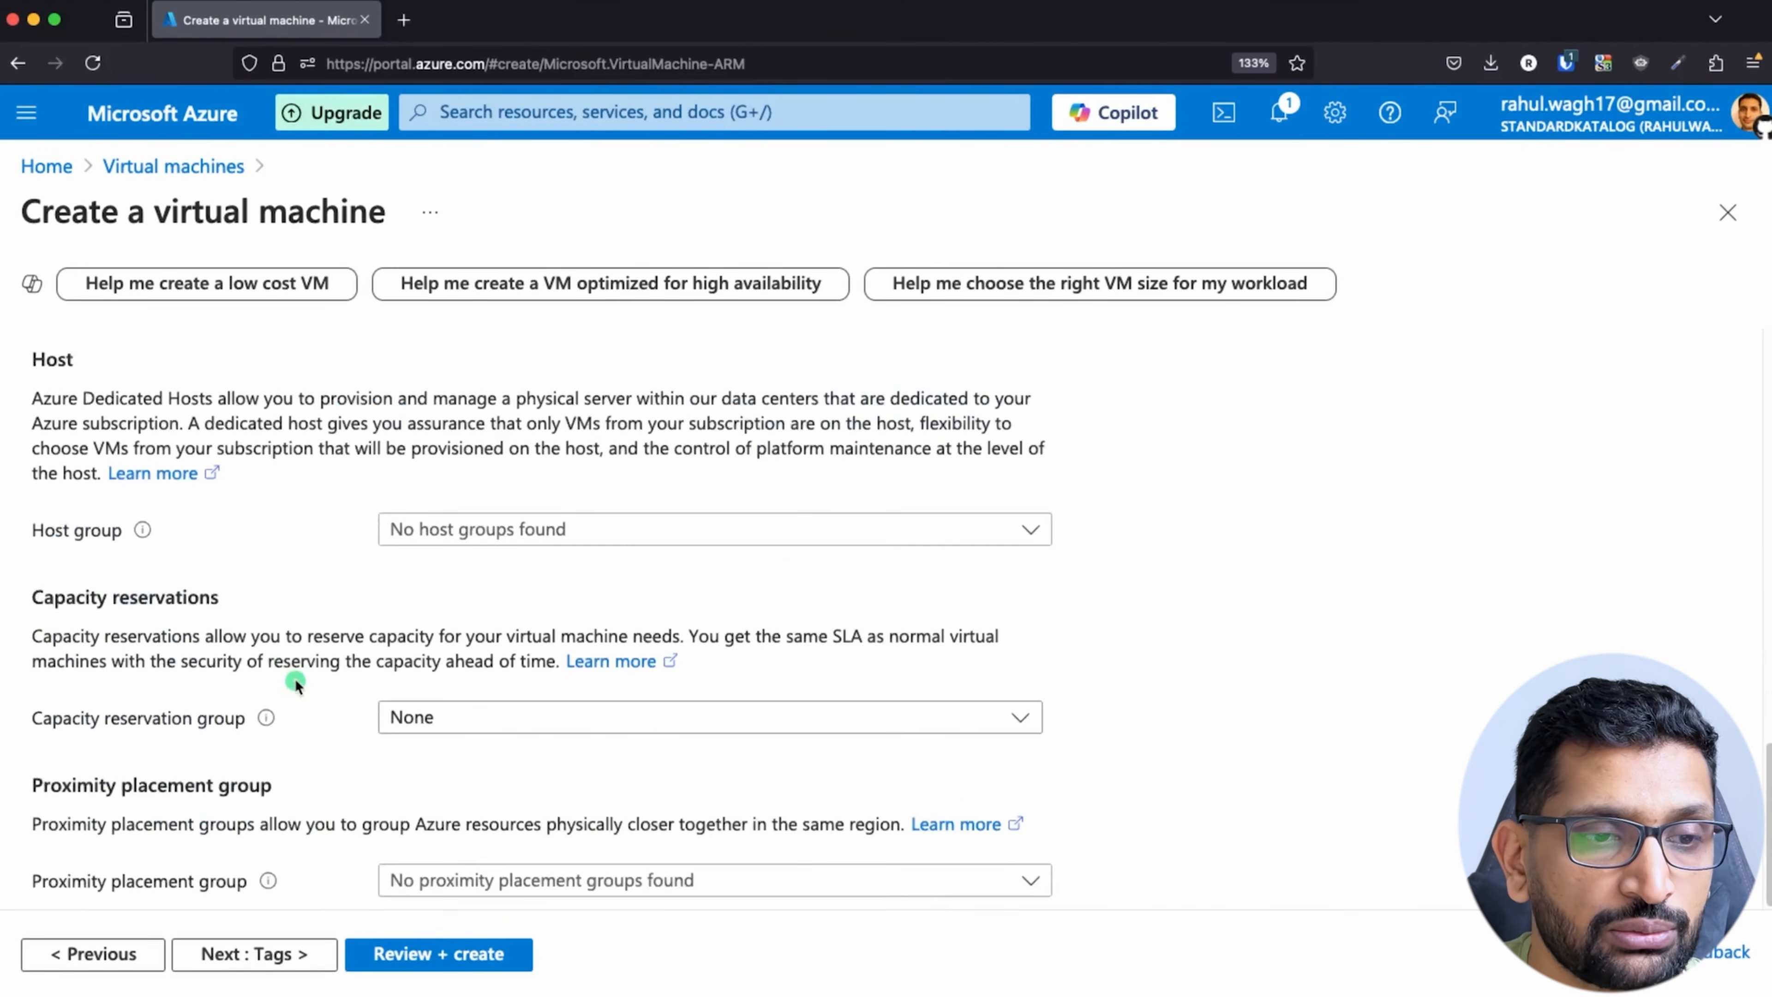
left_click(272, 963)
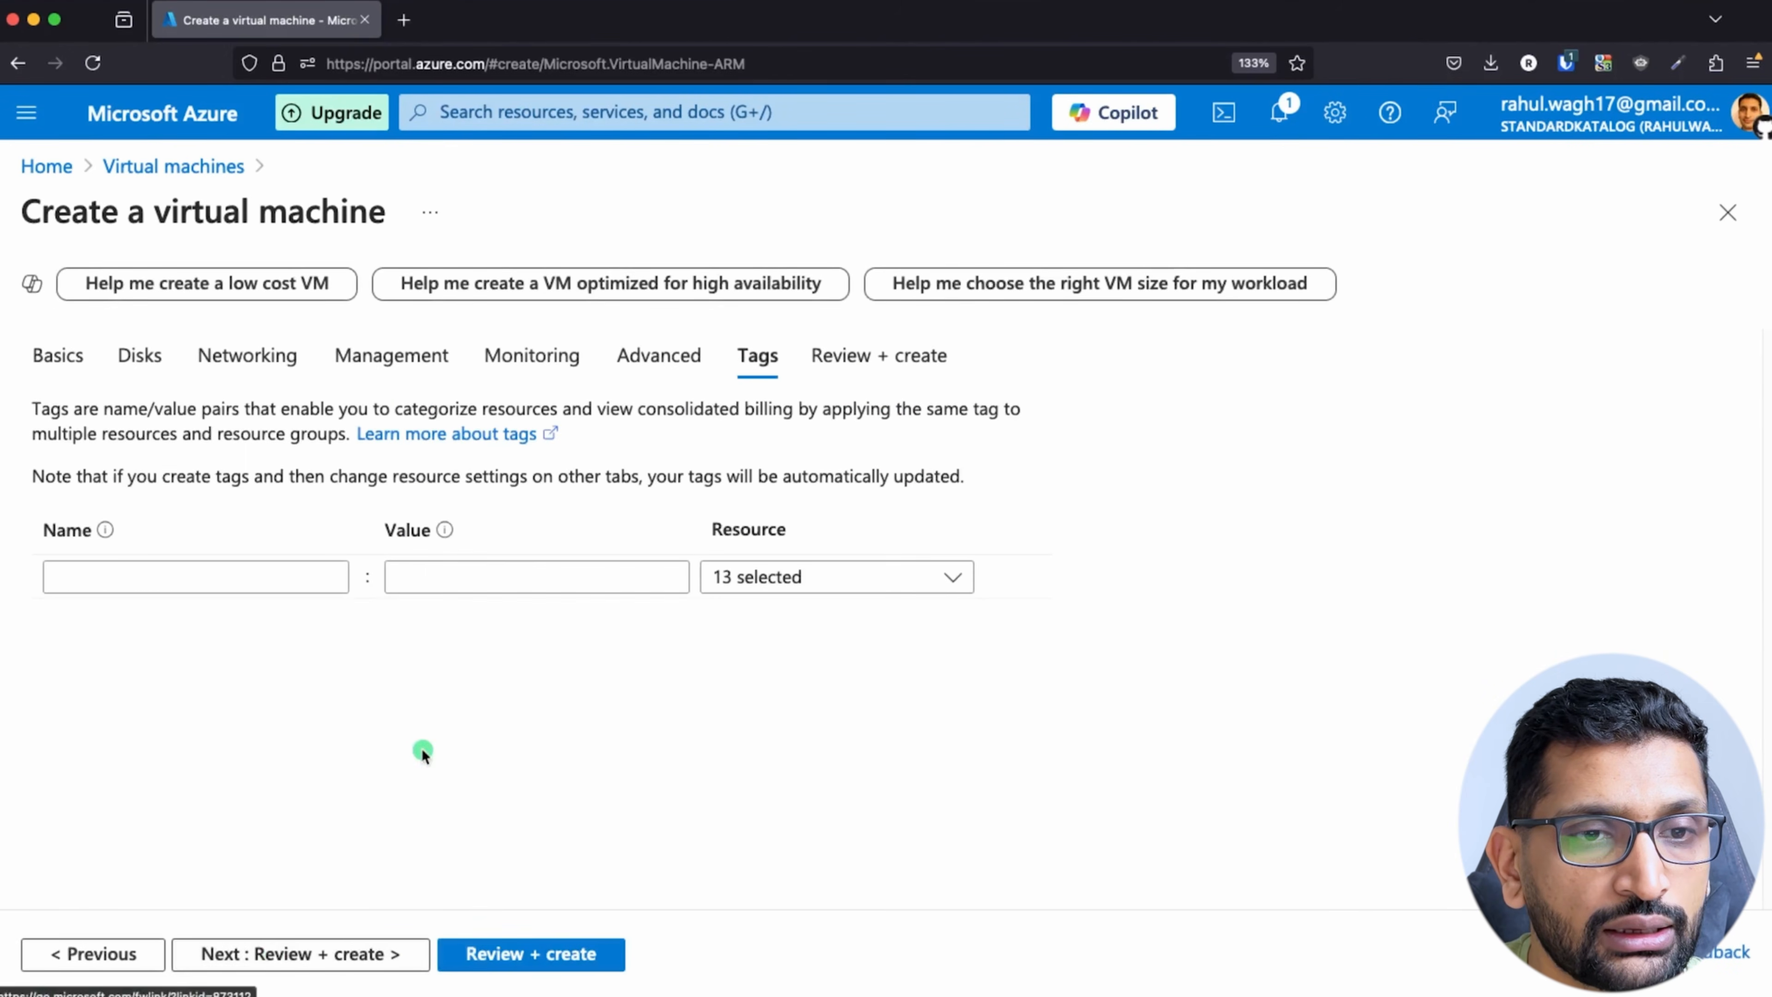
left_click(348, 956)
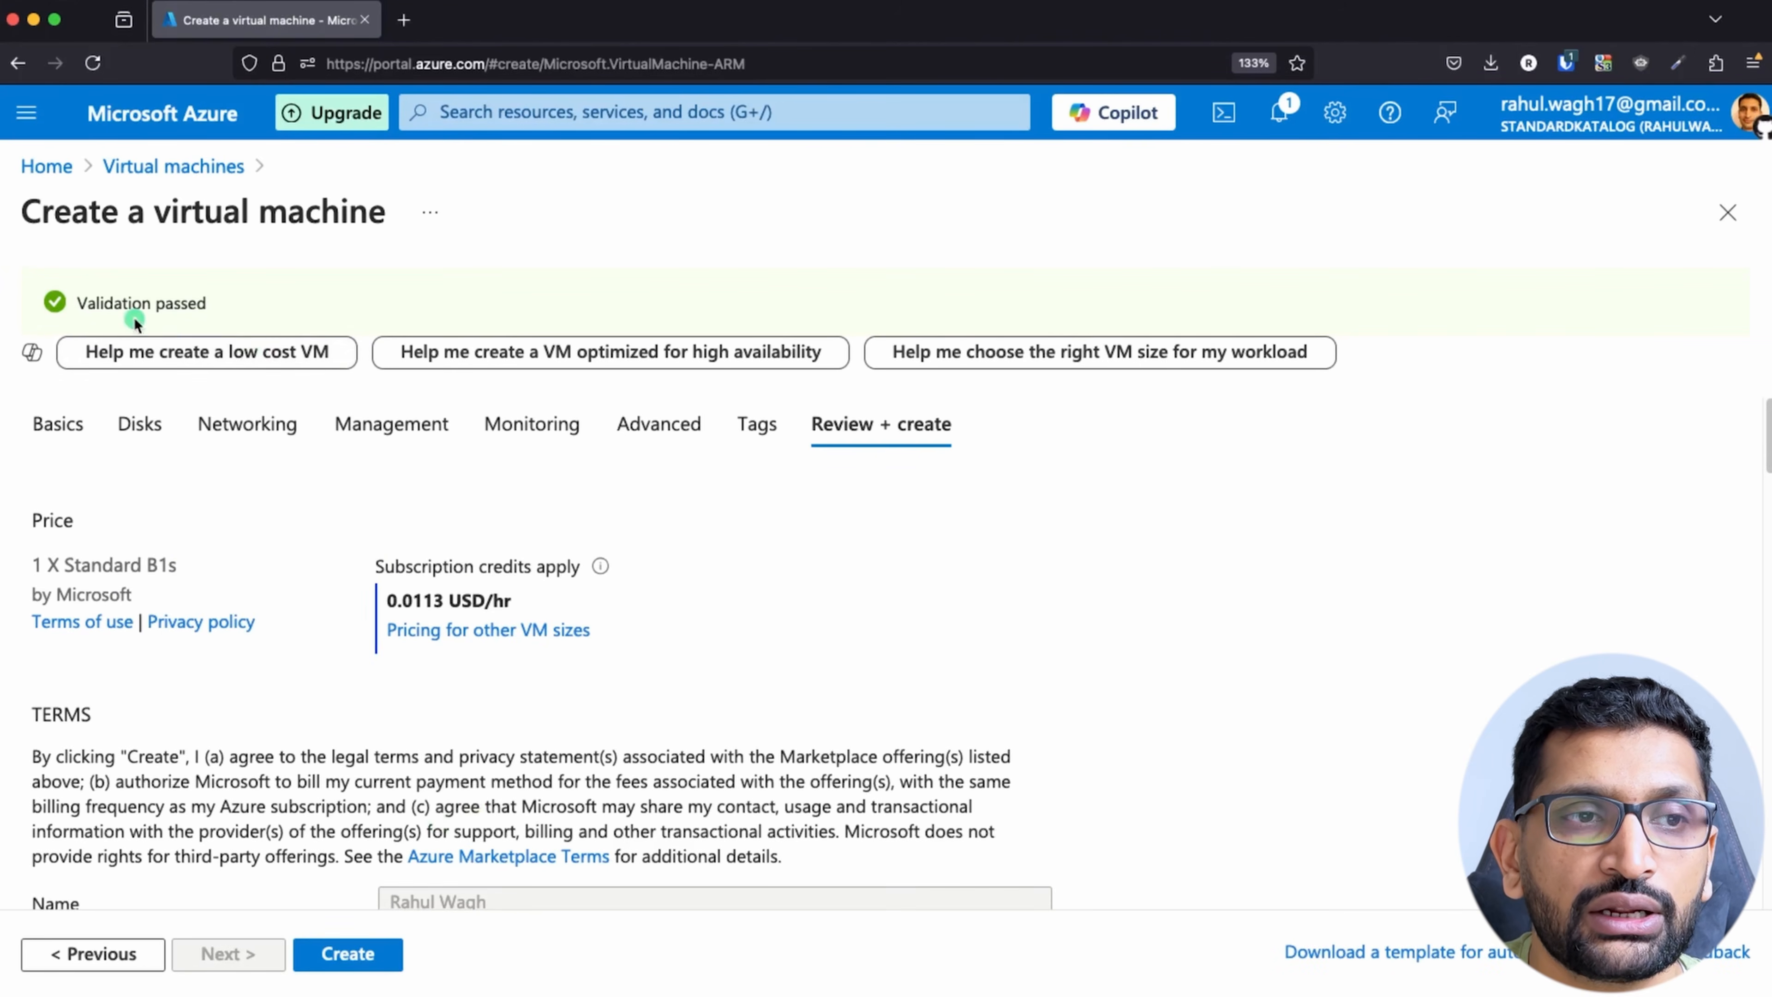
Step: Create the virtual machine, downloading the private key of the newly generated SSH key pair
left_click(360, 956)
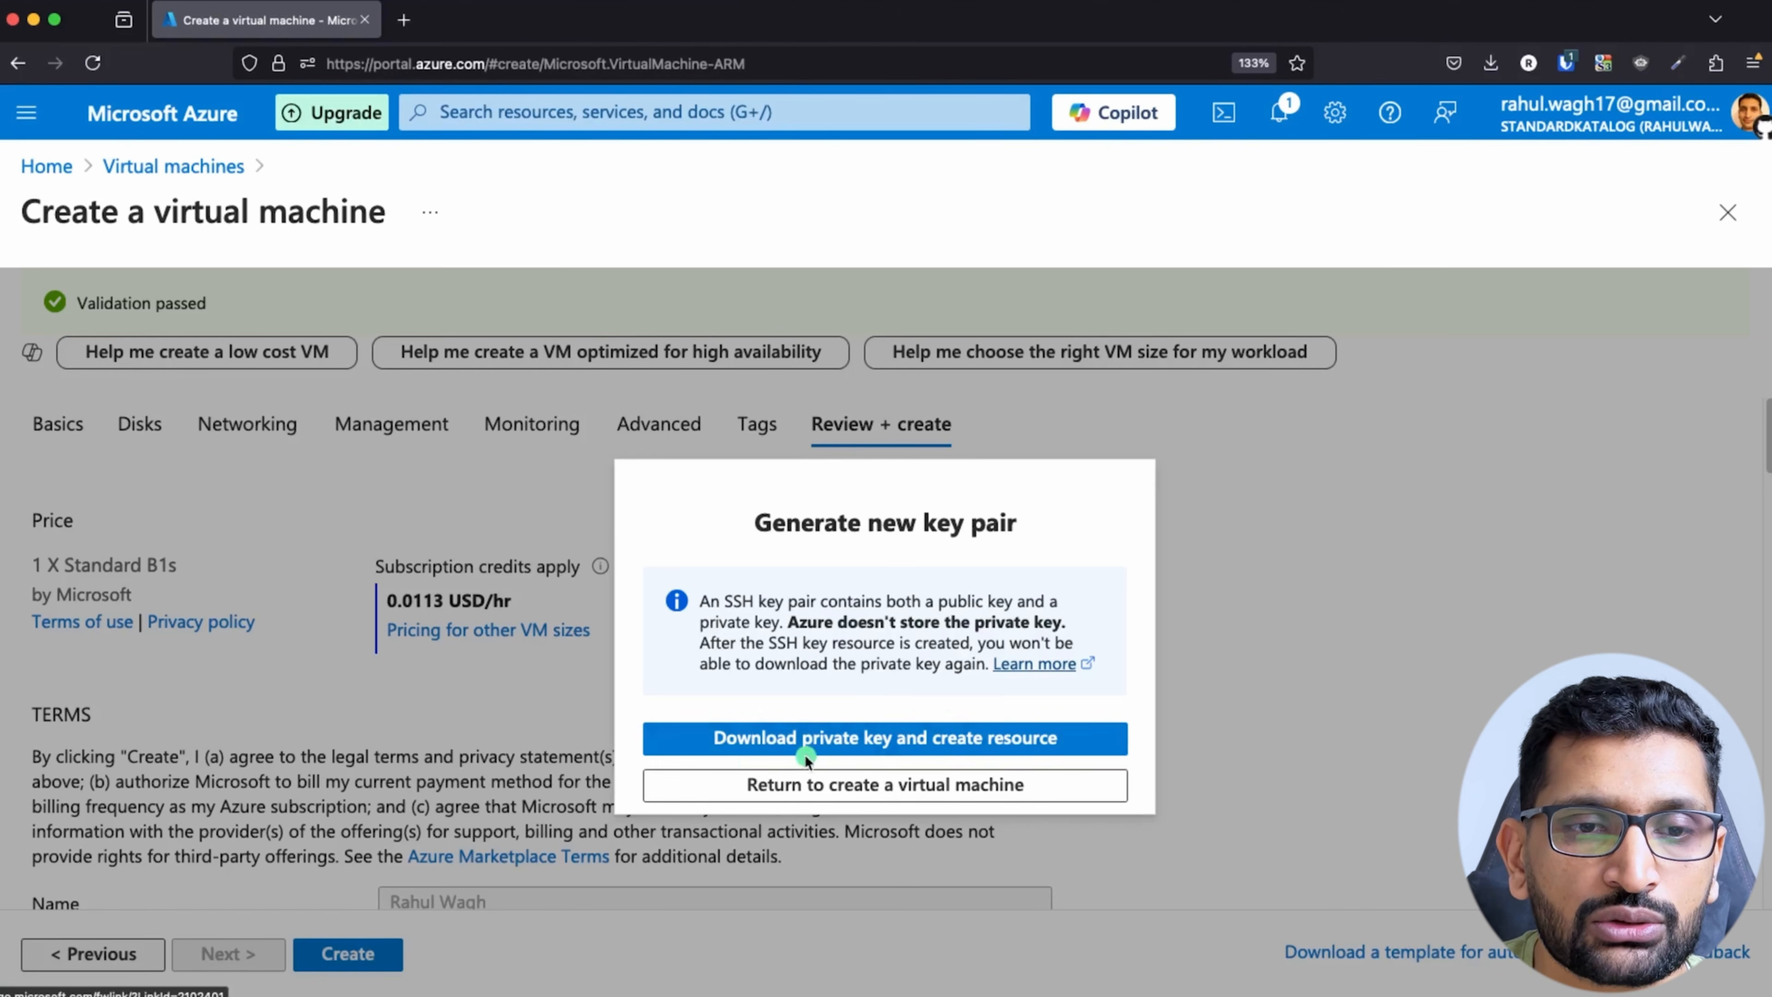
left_click(837, 738)
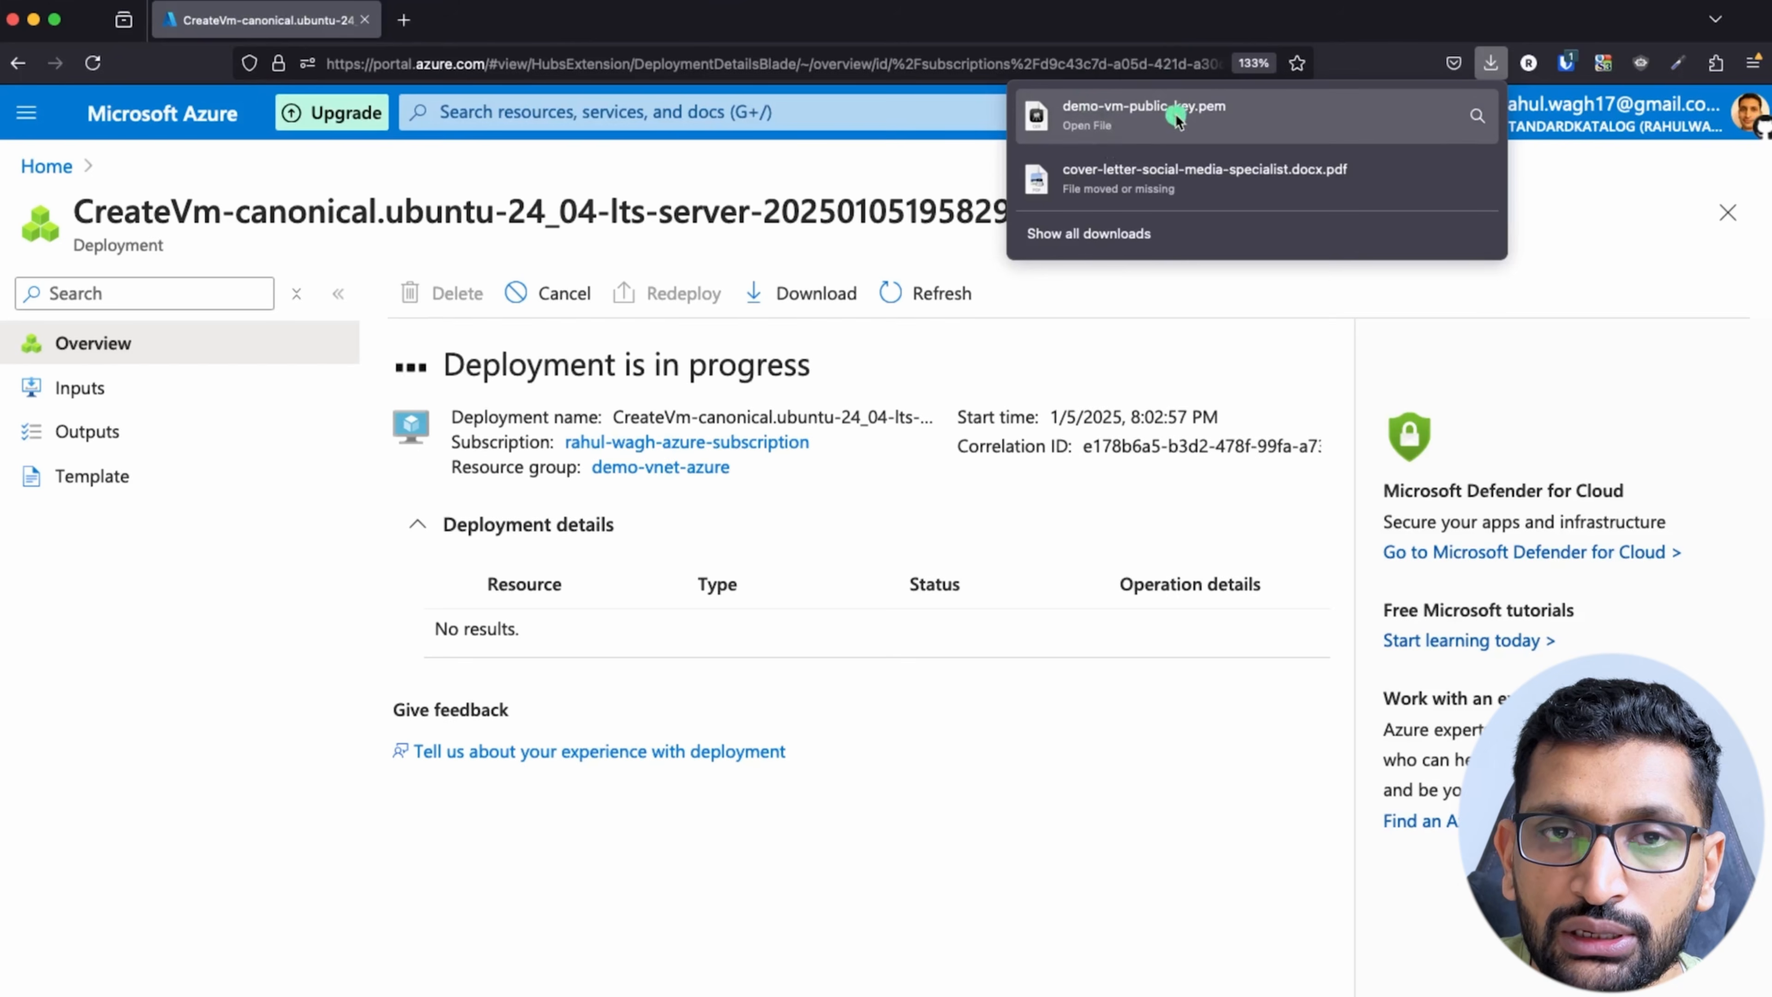
left_click(1018, 892)
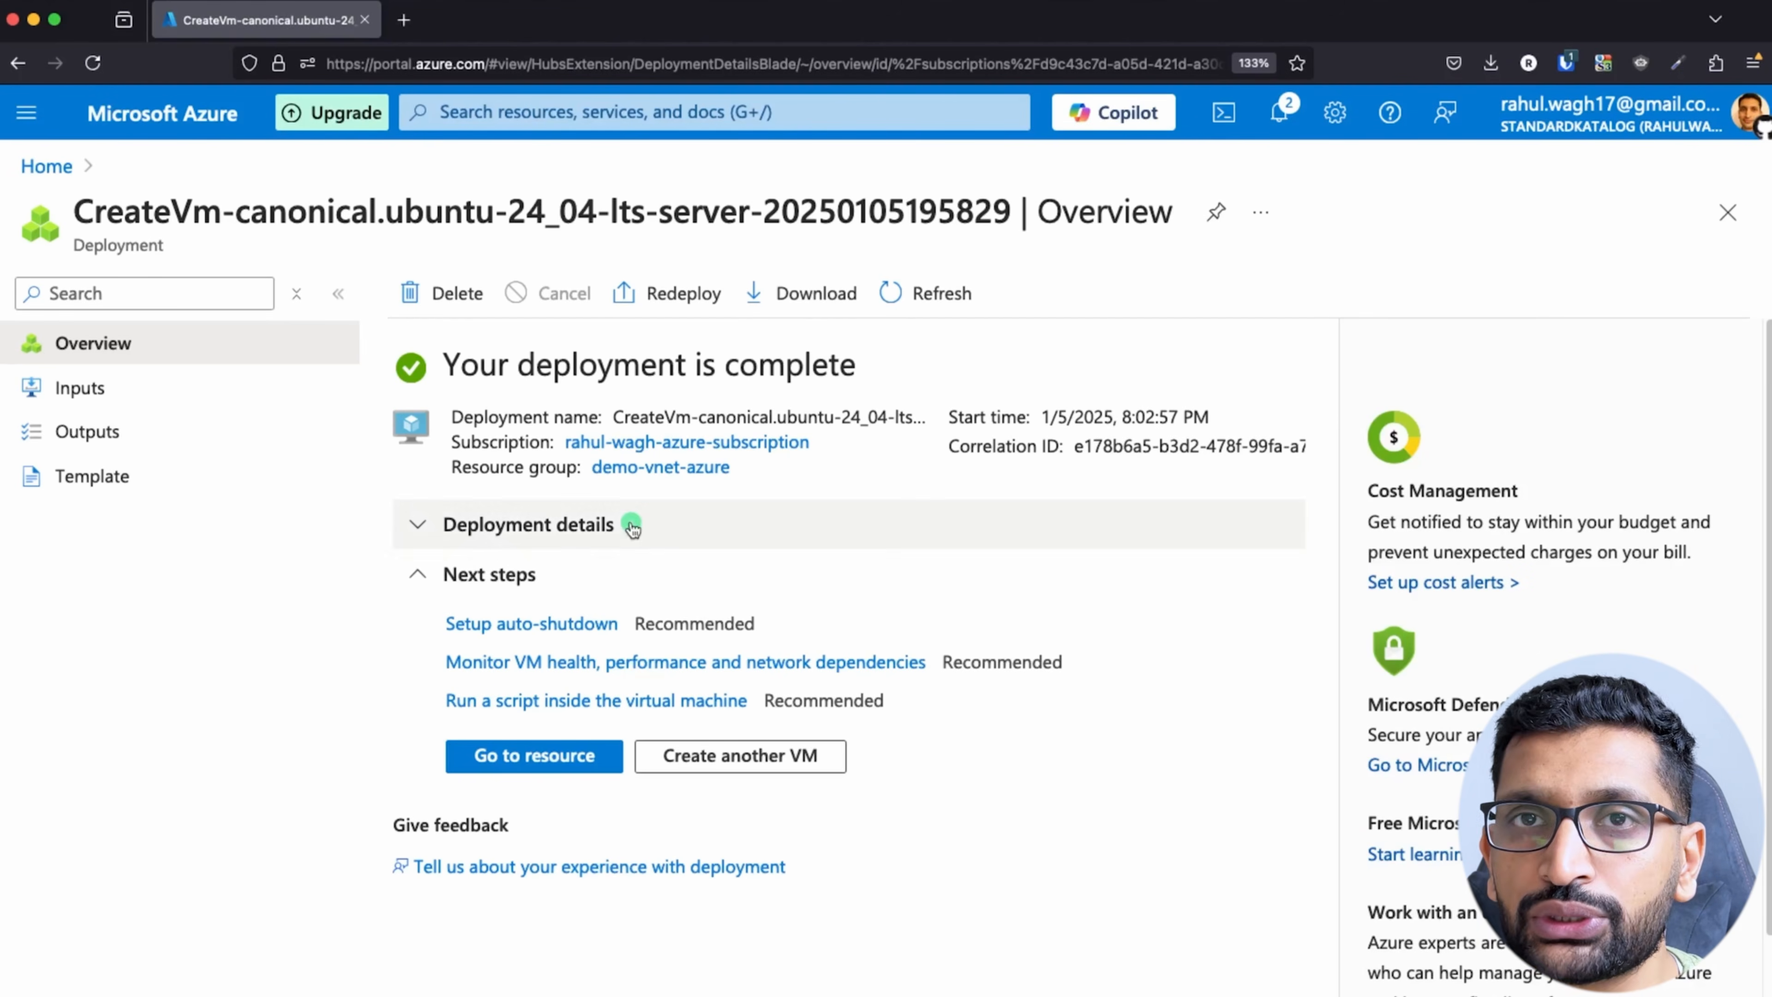
Step: Search the portal for virtual machines and open the overview of demo-public-vm
left_click(456, 120)
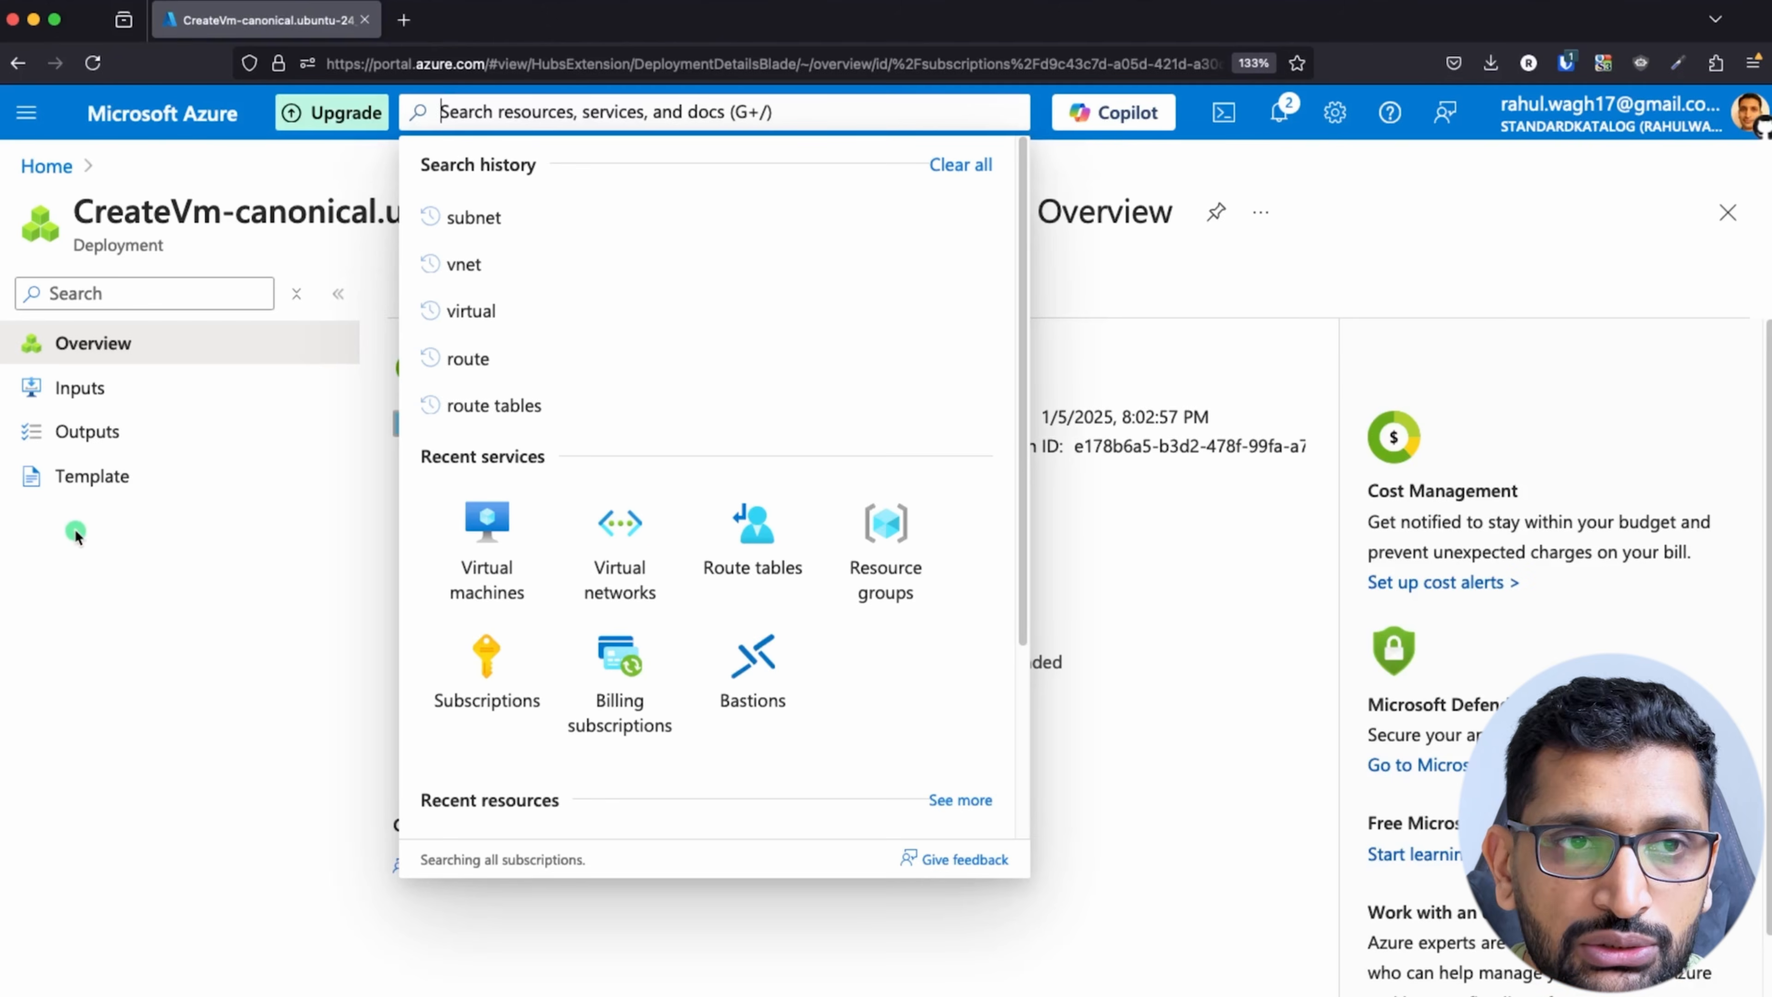
type("vi")
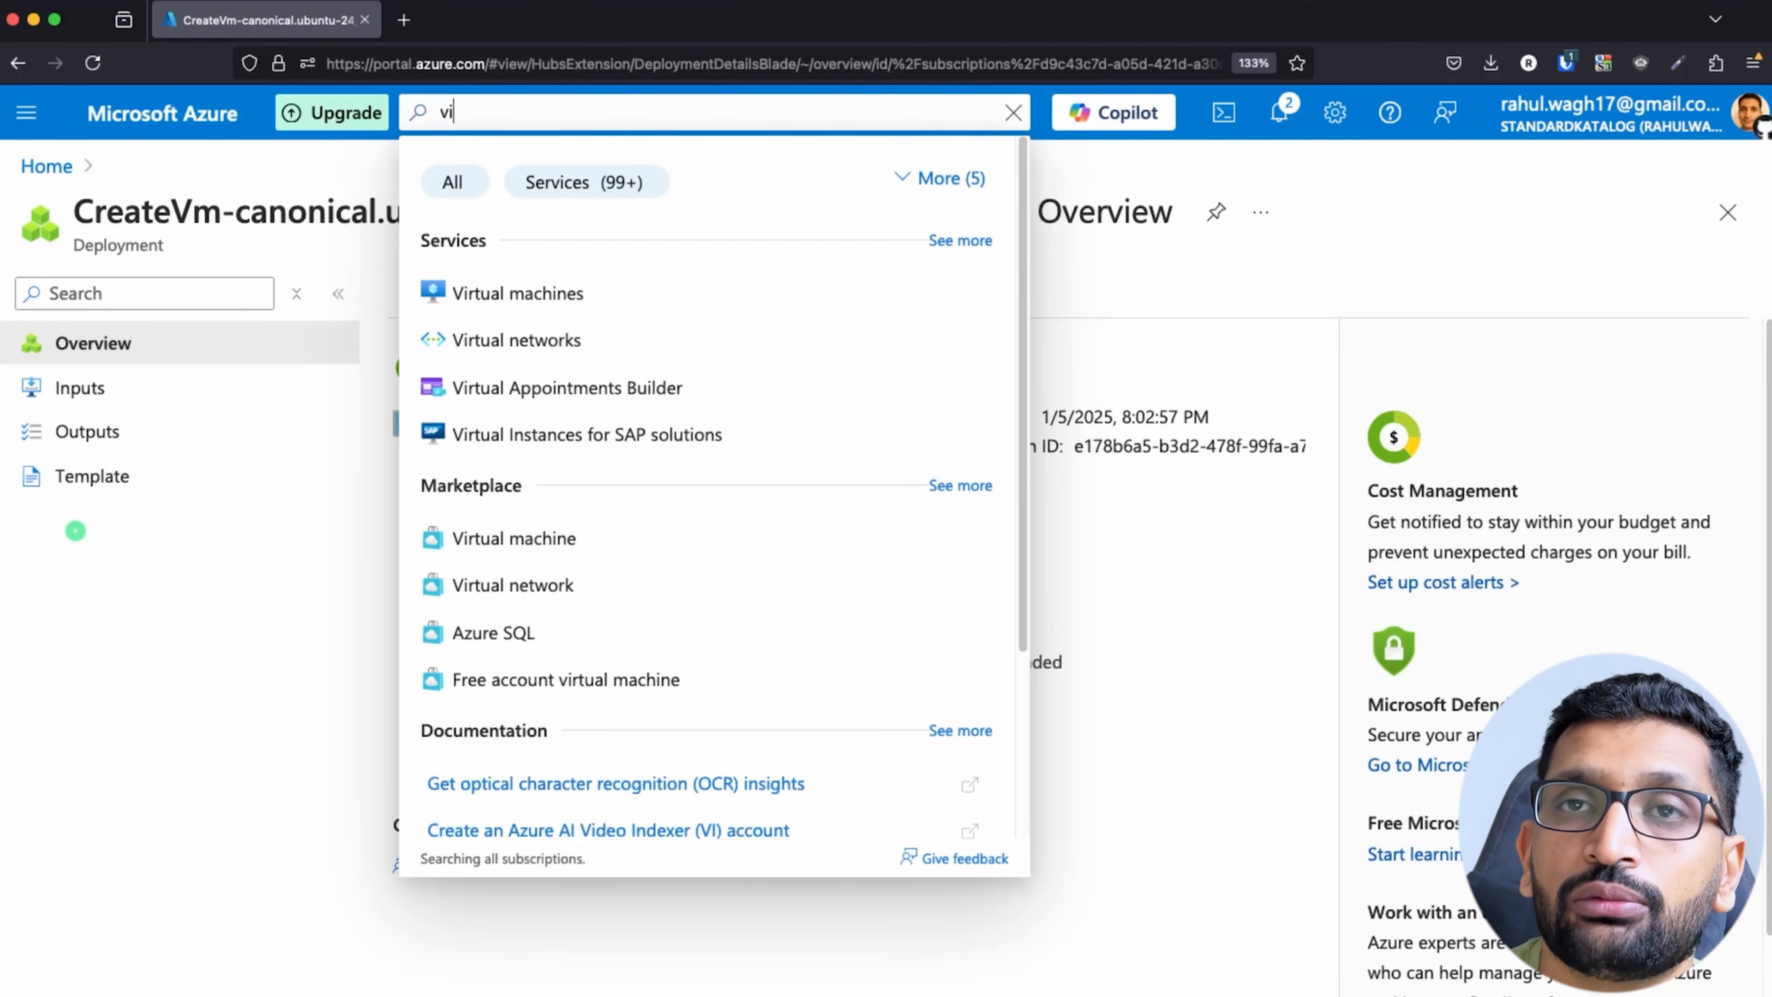
left_click(482, 300)
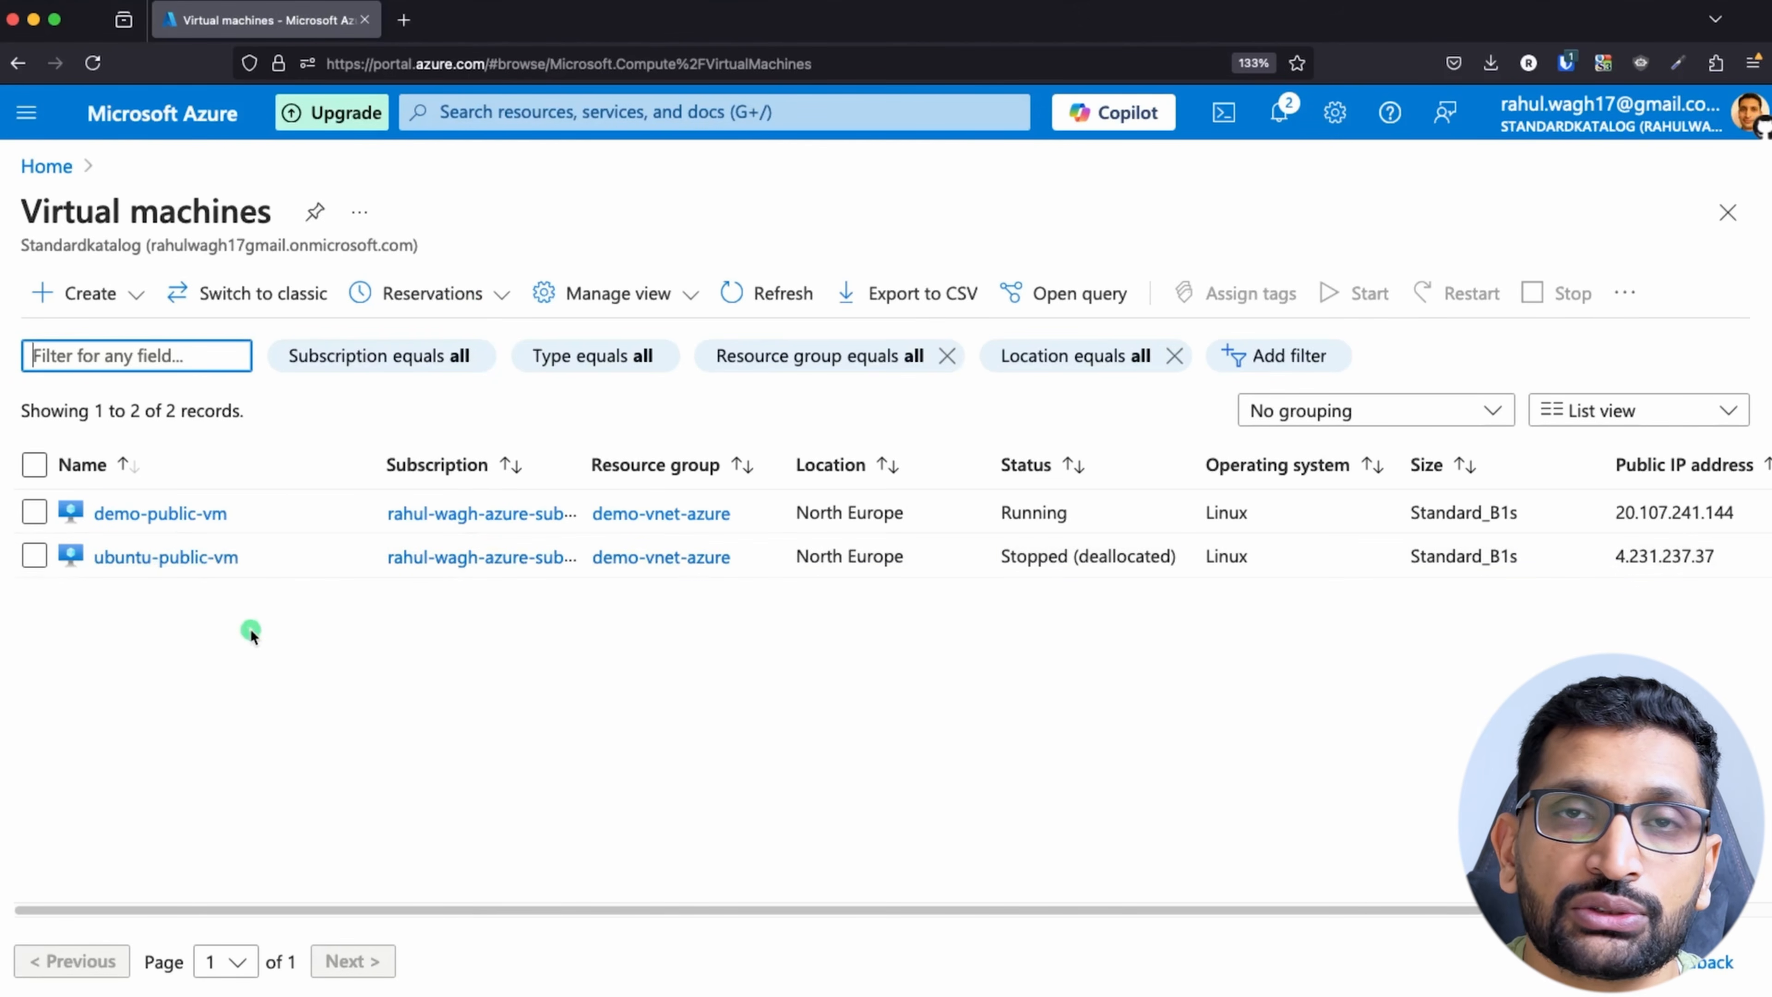
left_click(33, 512)
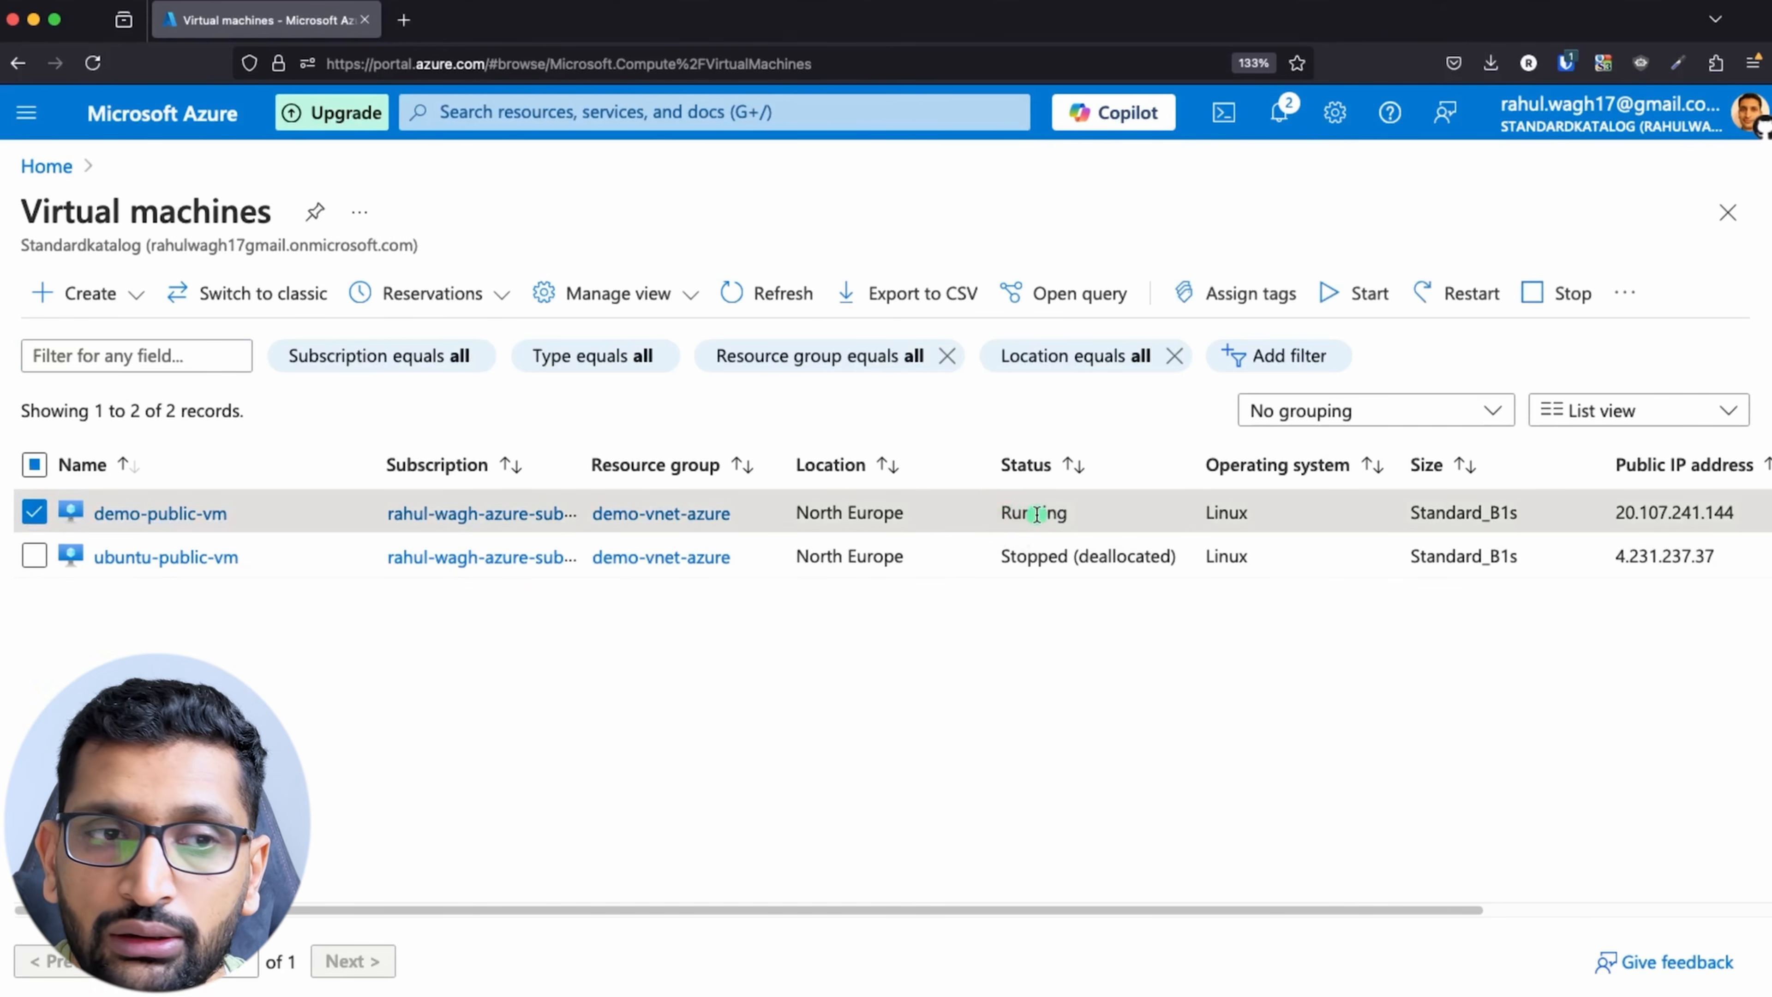
left_click(169, 520)
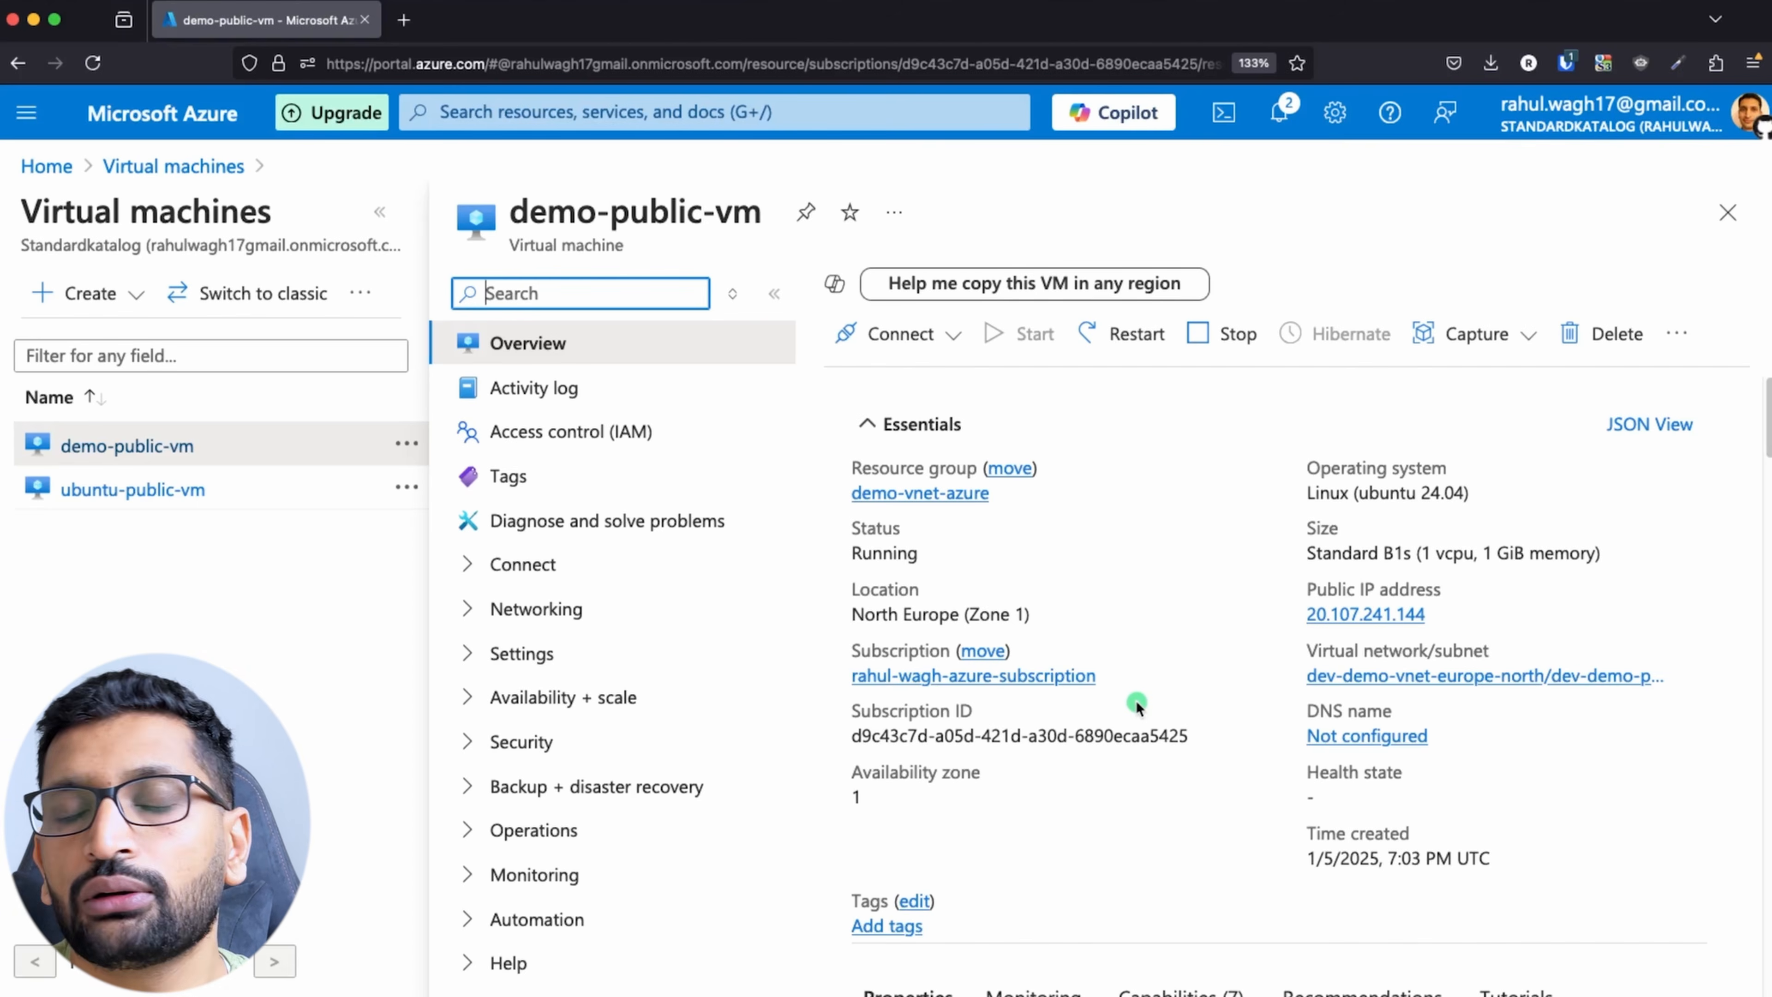
Step: Examine demo-public-vm's overview, including its resource group, public IP address and virtual machine properties
scroll(1228, 619, "down", 1)
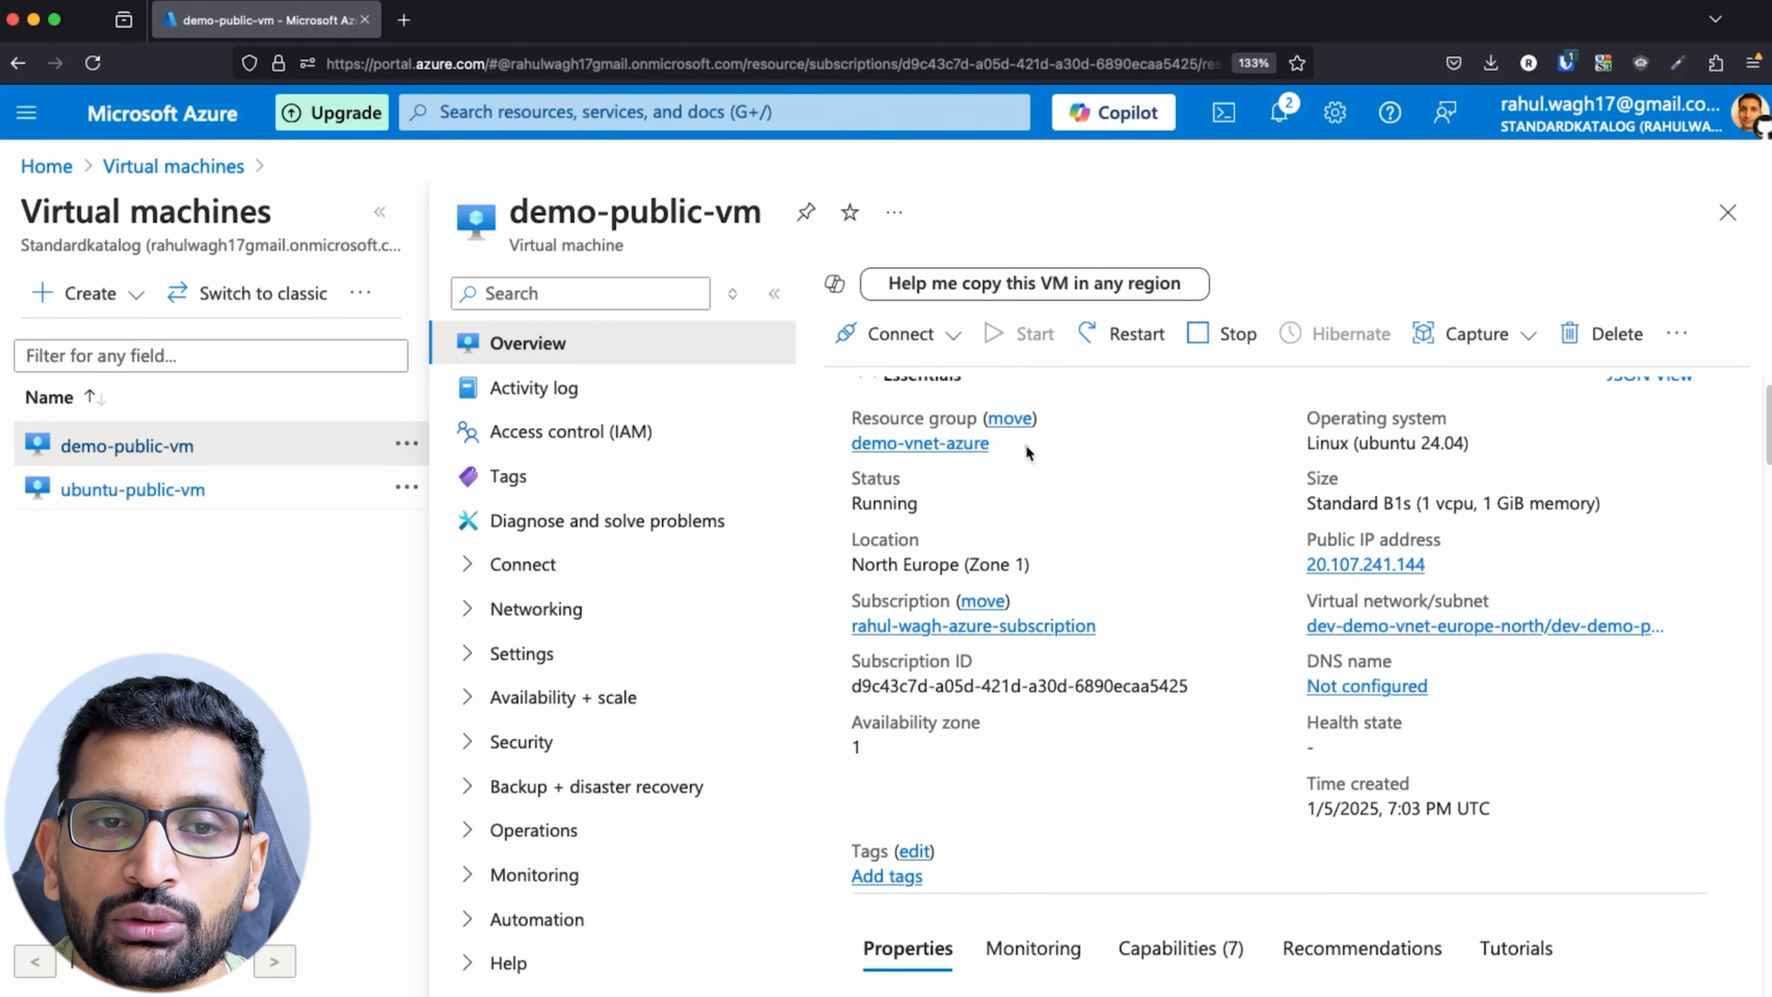
left_click_drag(1026, 445, 850, 447)
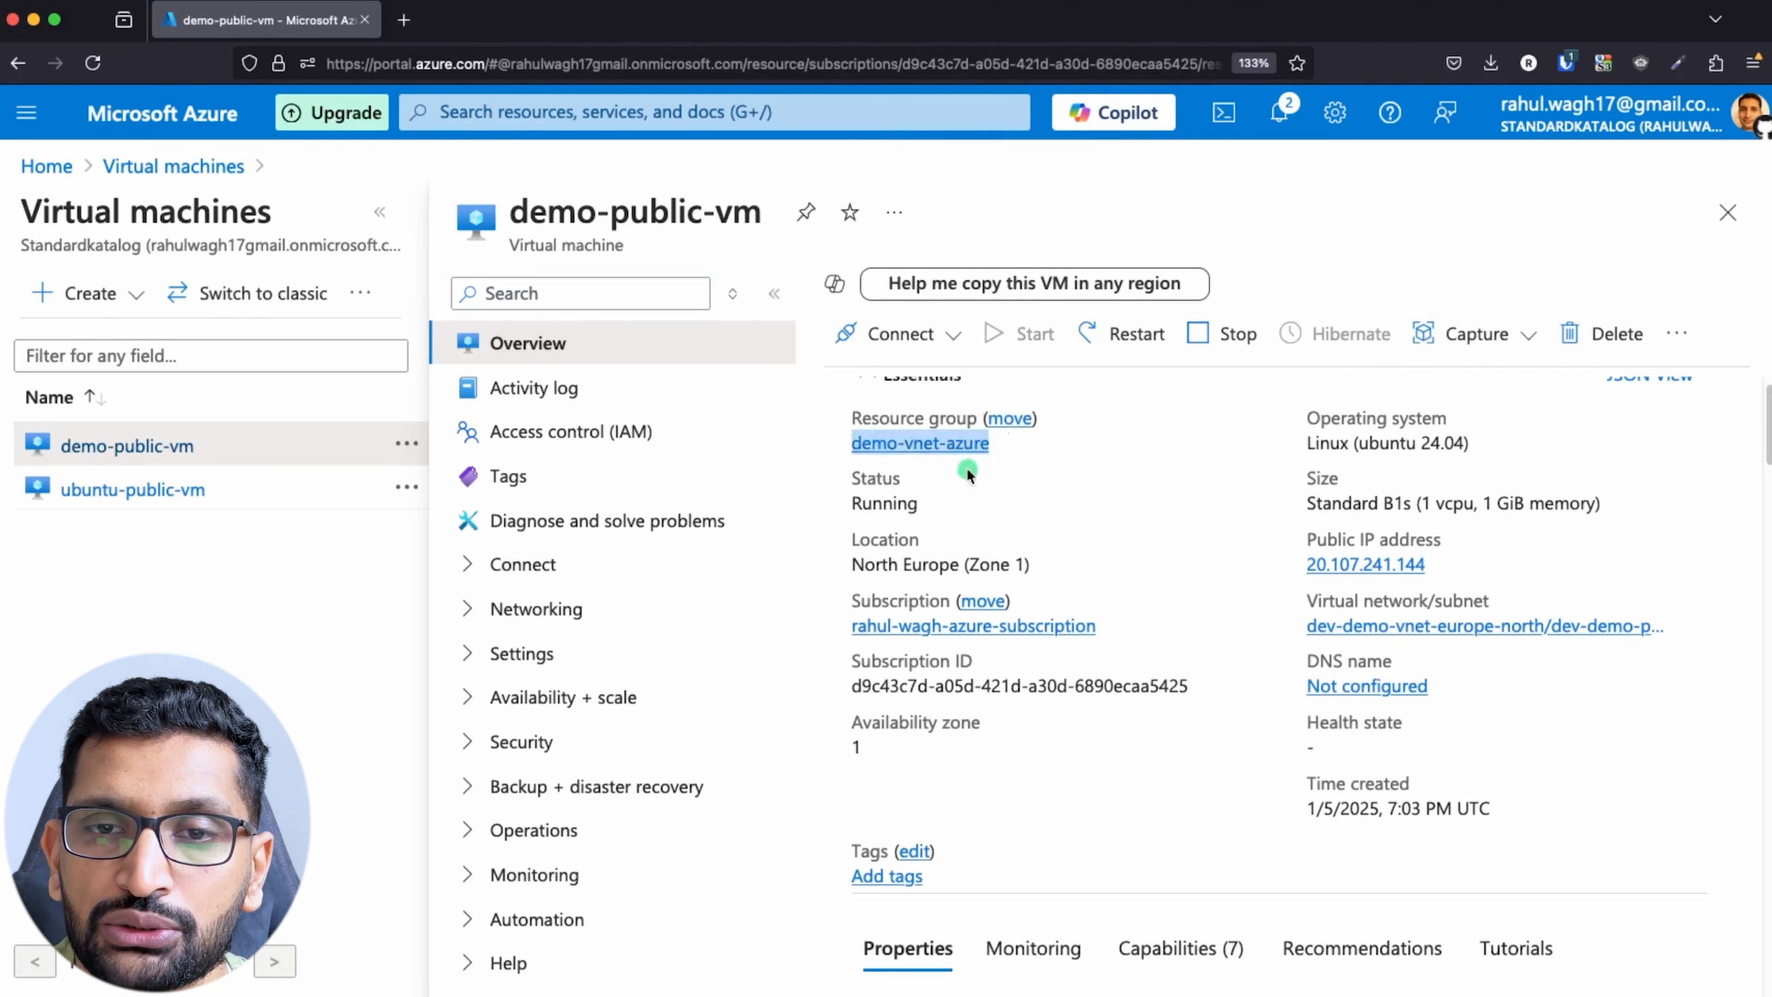
scroll(1277, 572, "down", 1)
left_click_drag(1473, 525, 1307, 515)
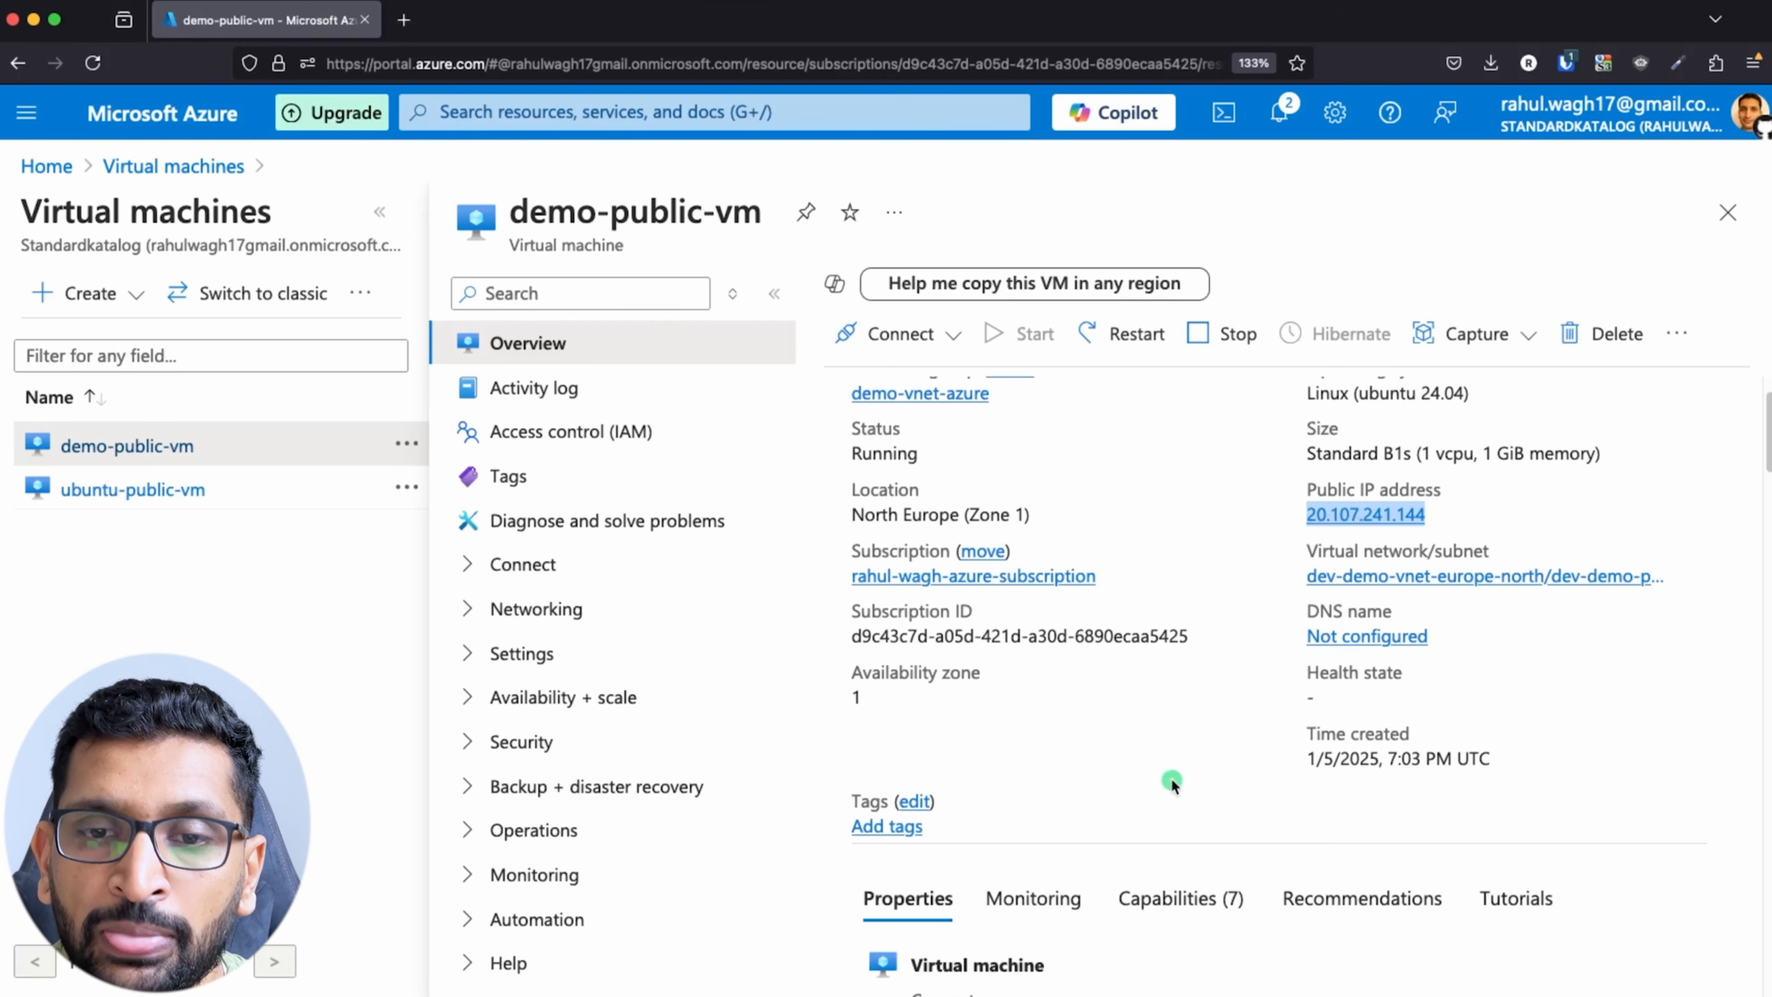
scroll(1172, 782, "down", 10)
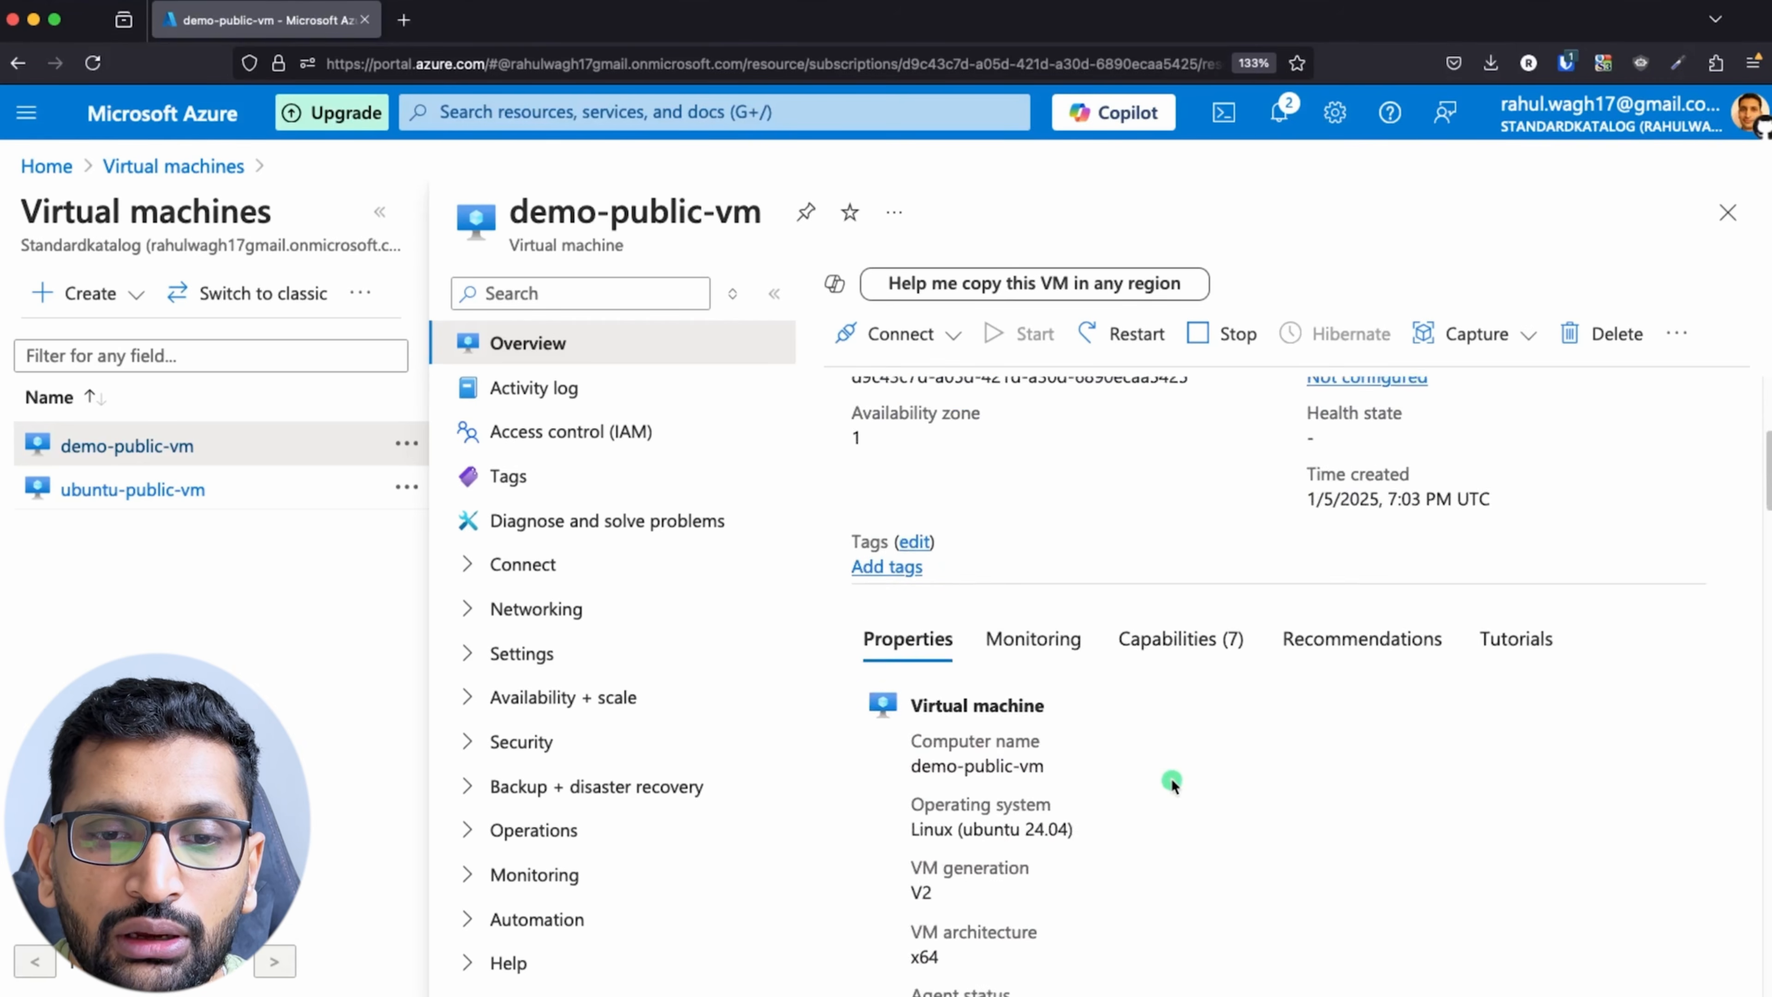
scroll(1172, 782, "down", 5)
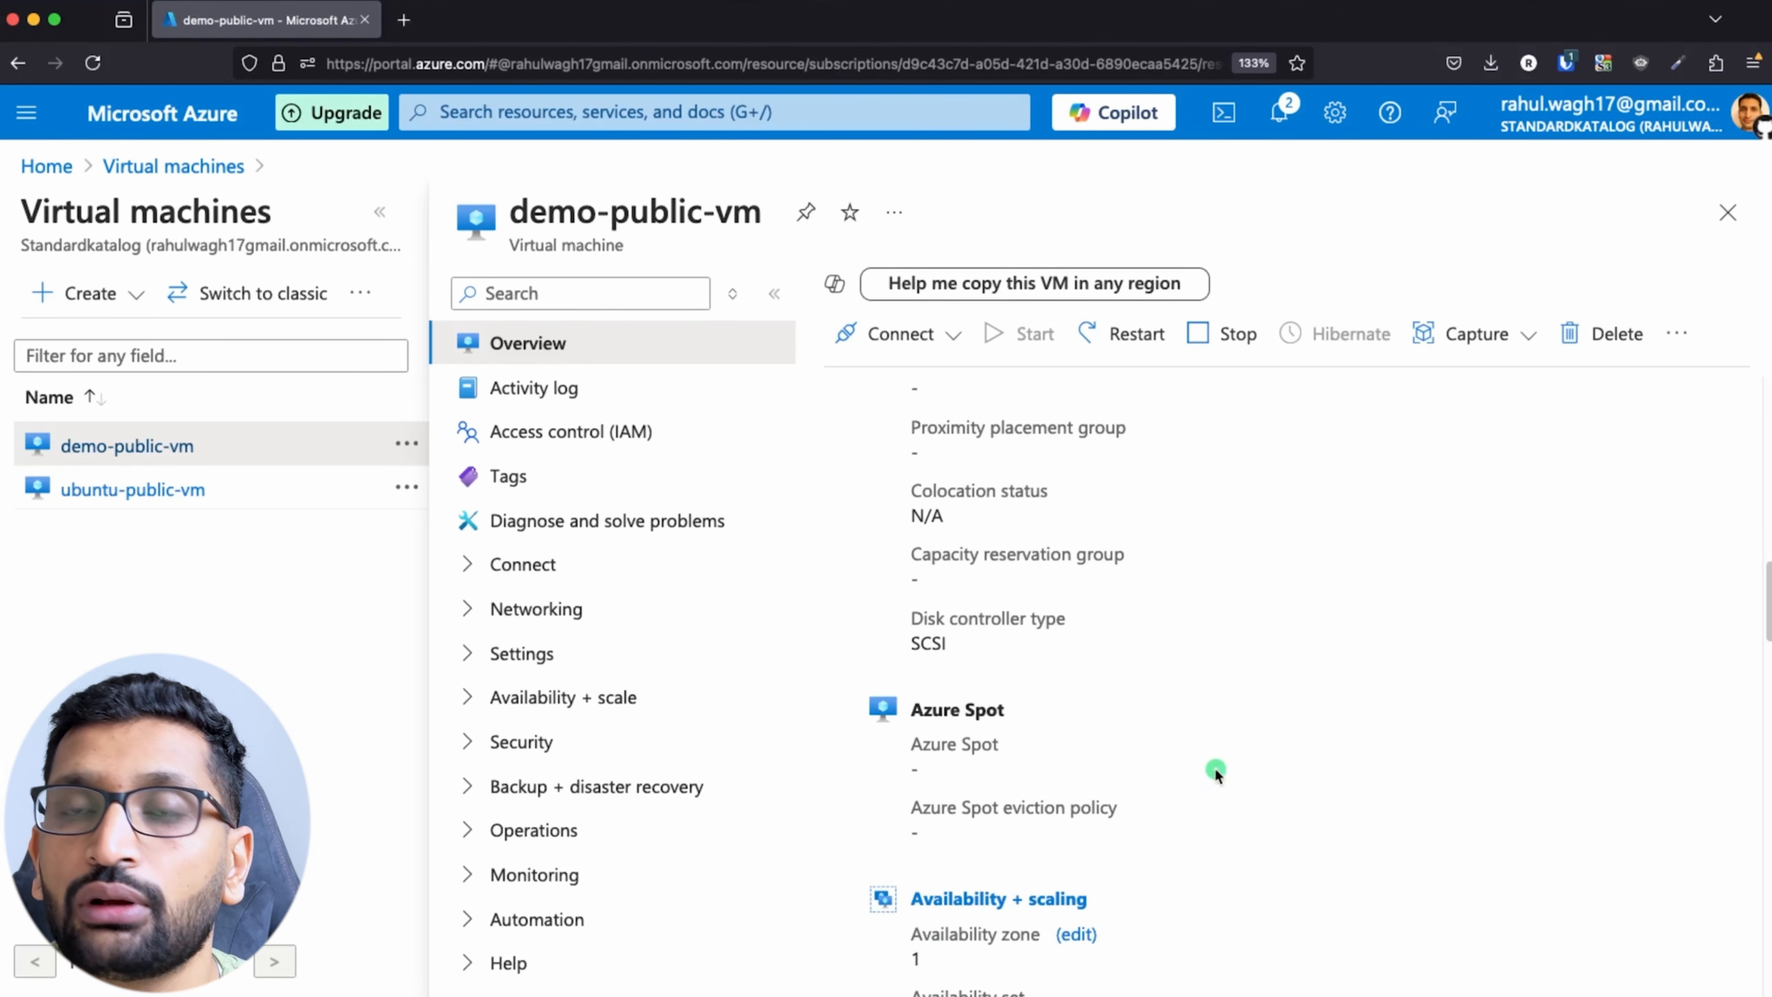
scroll(1215, 774, "up", 15)
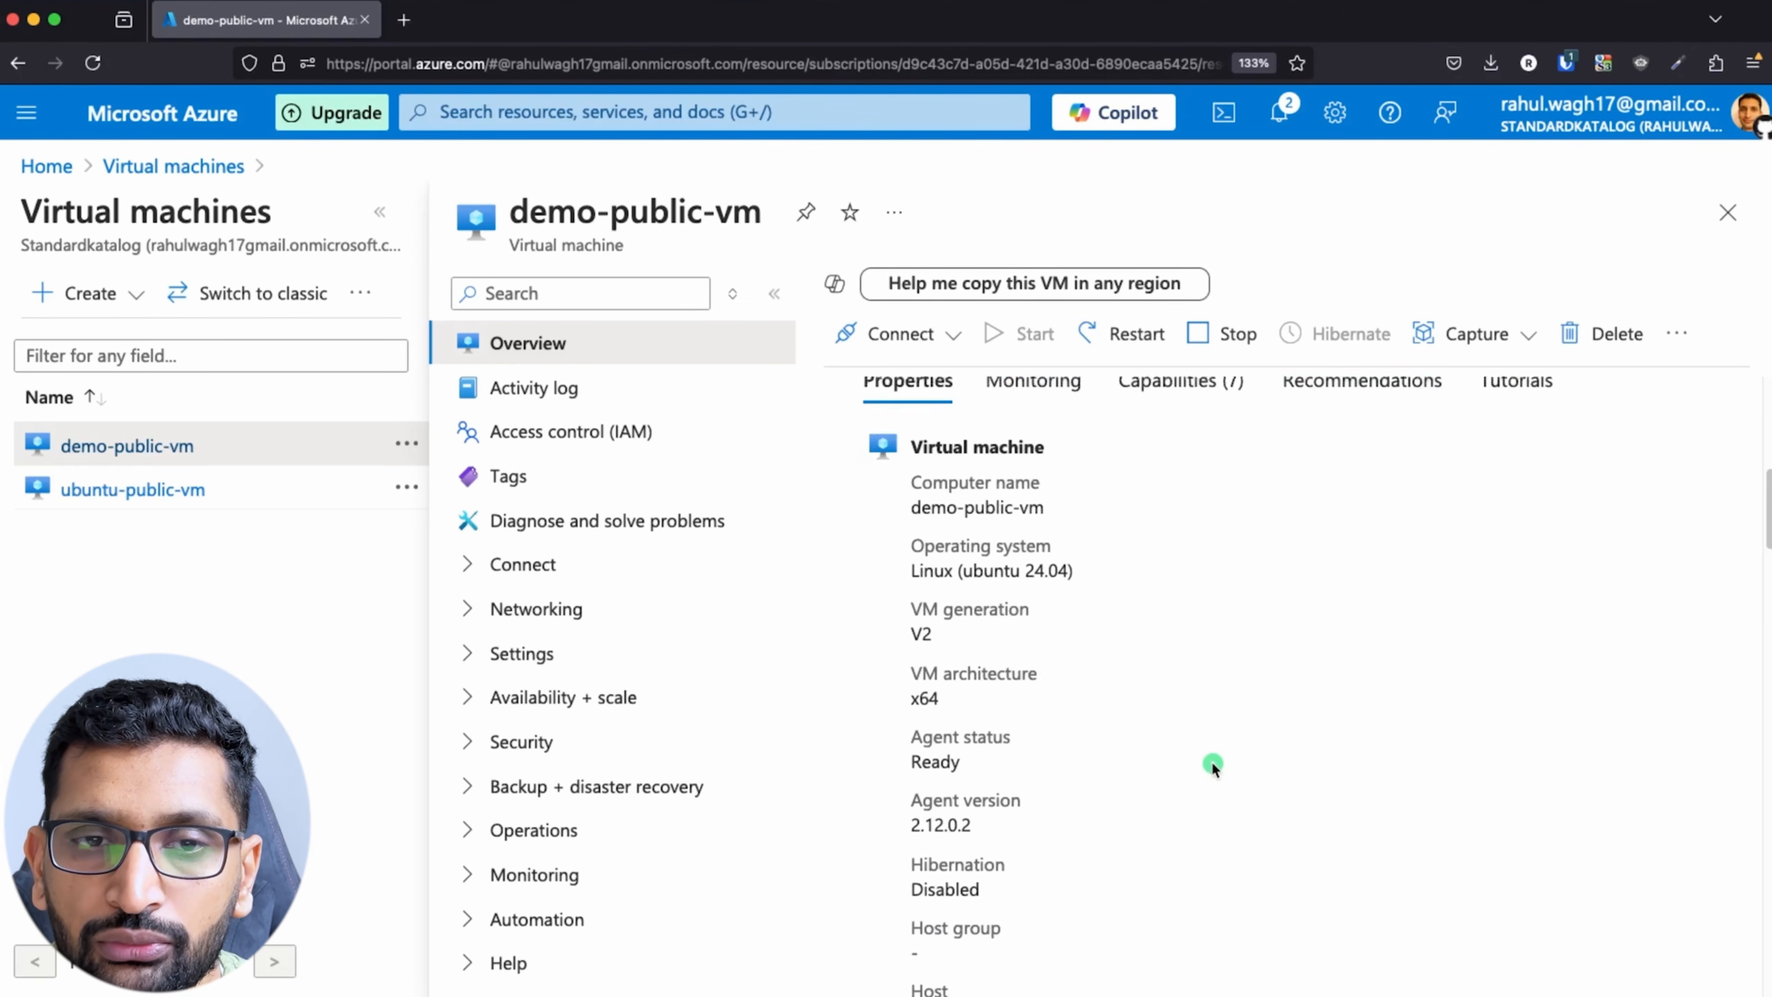
scroll(1162, 703, "up", 3)
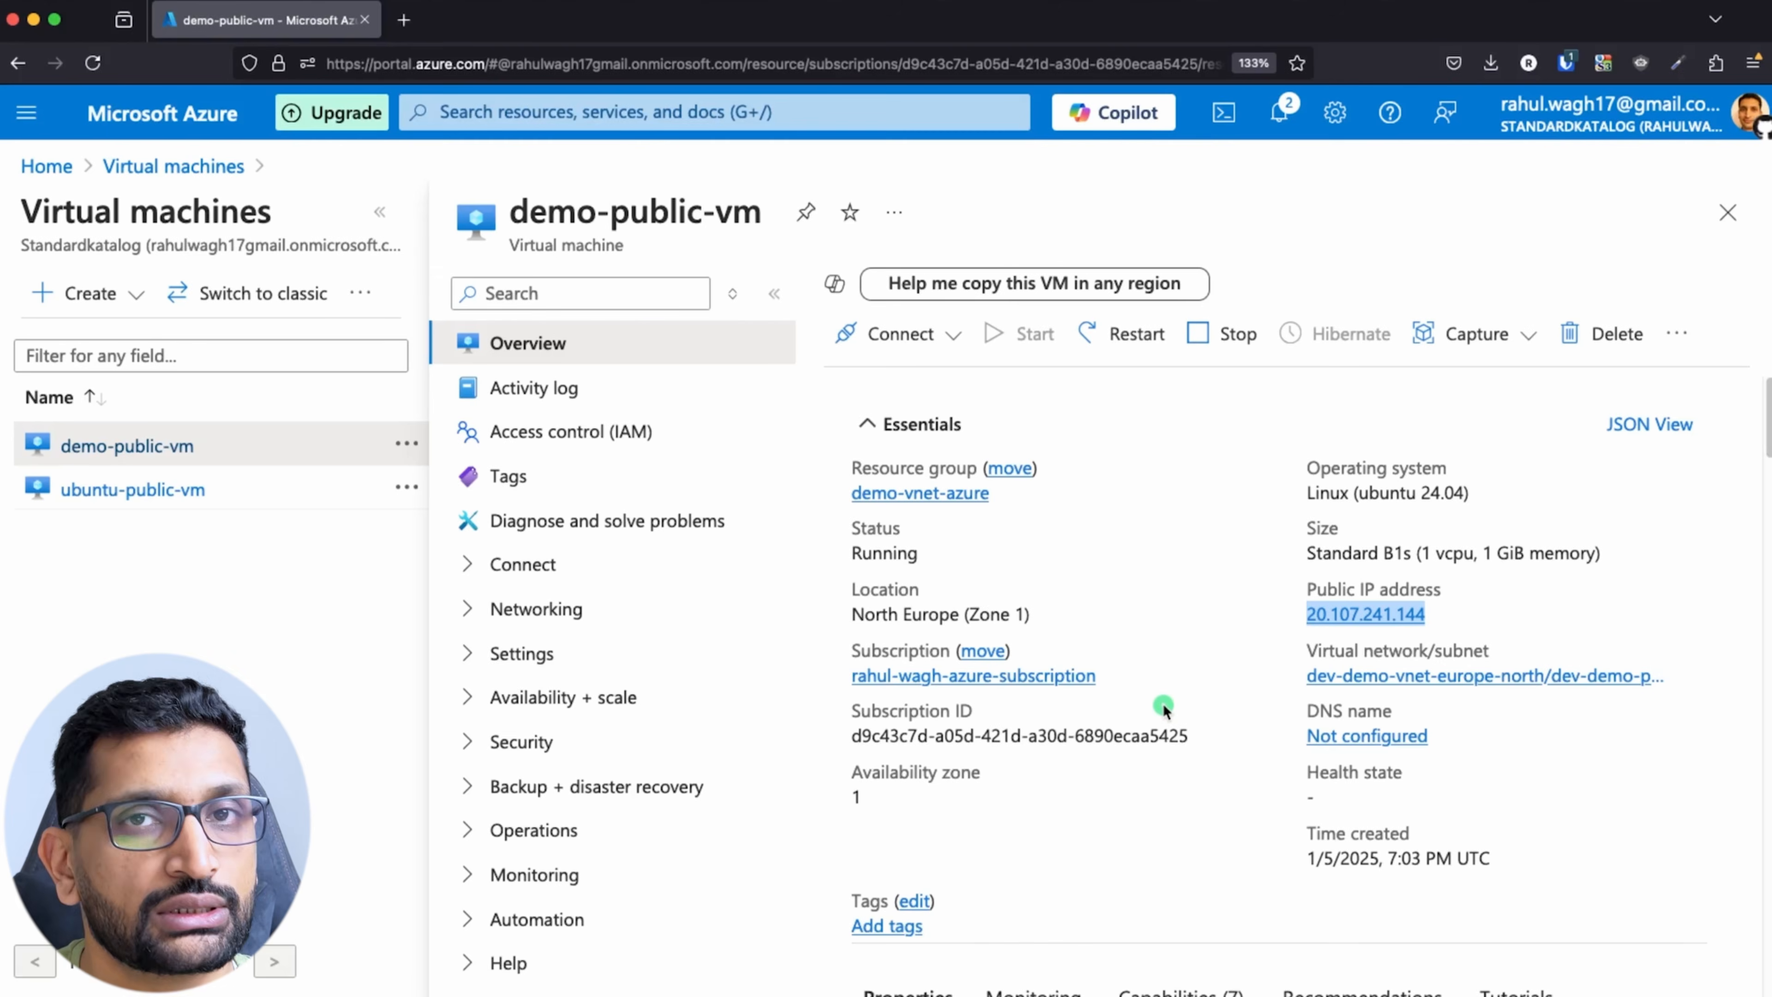
Step: Switch to the Keynote diagram and present the animated connection from the user to the public VM
key("super+Tab")
key("super+Tab")
key("super+Tab")
key("super+Tab")
key("super+Tab")
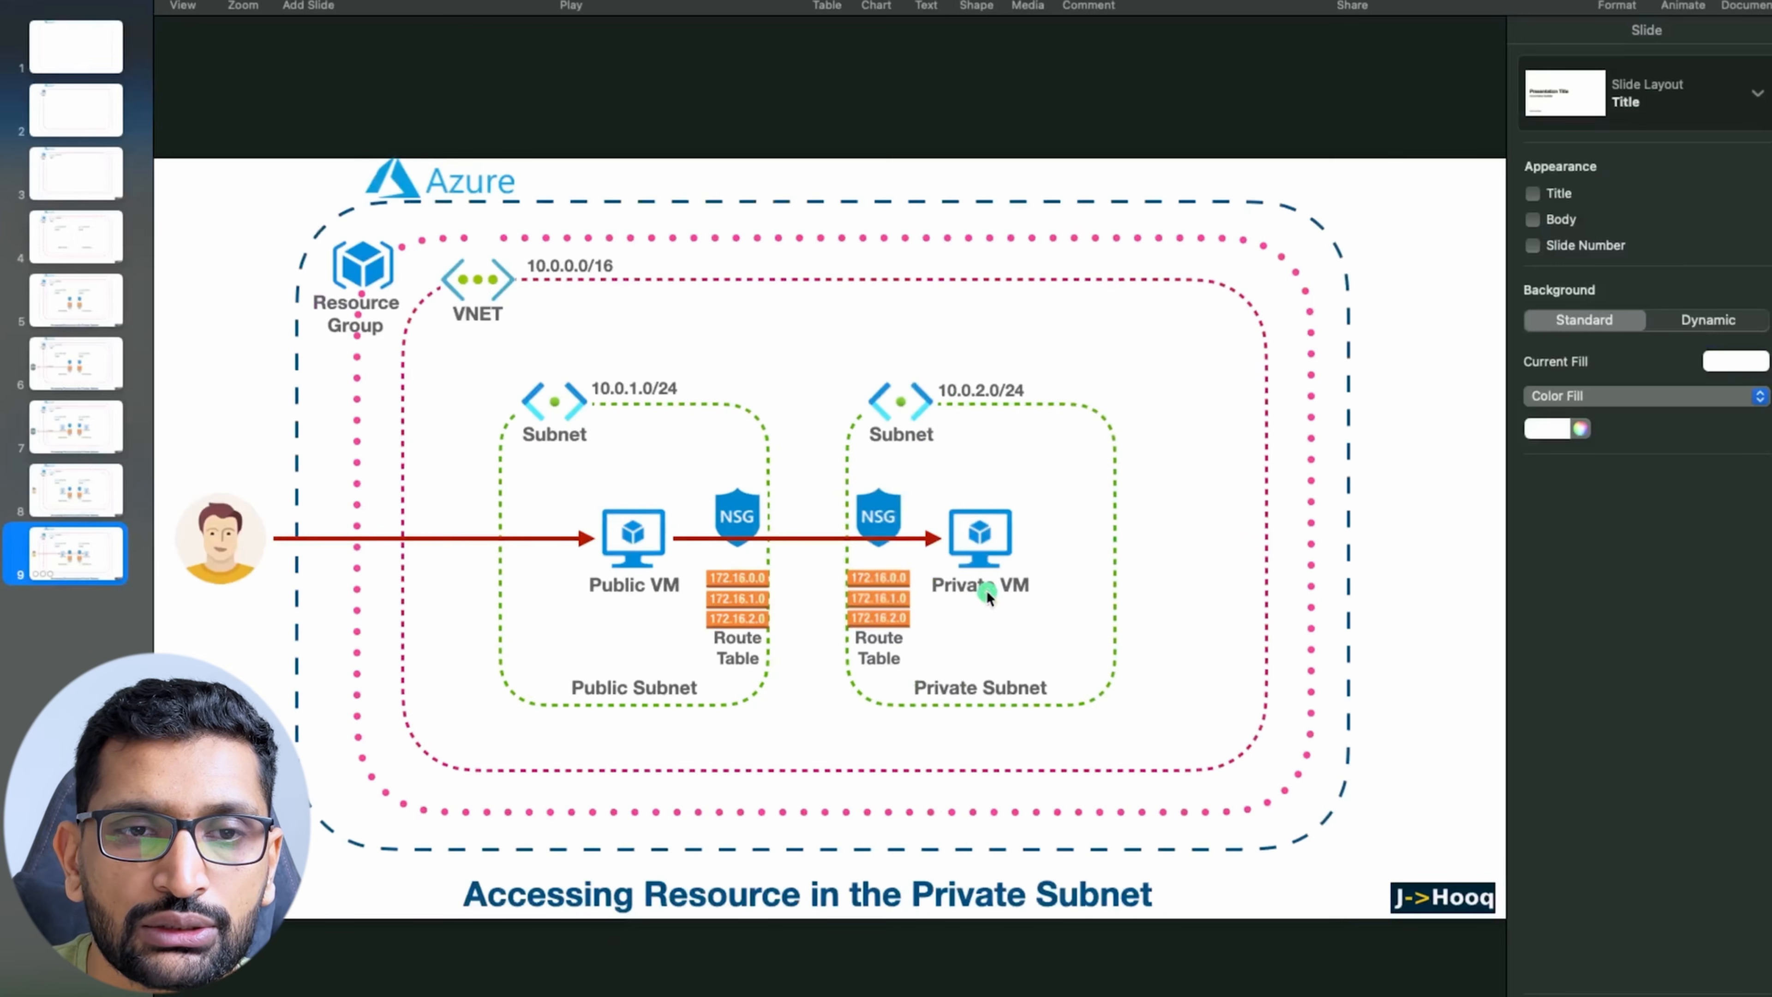
key("alt+super+p")
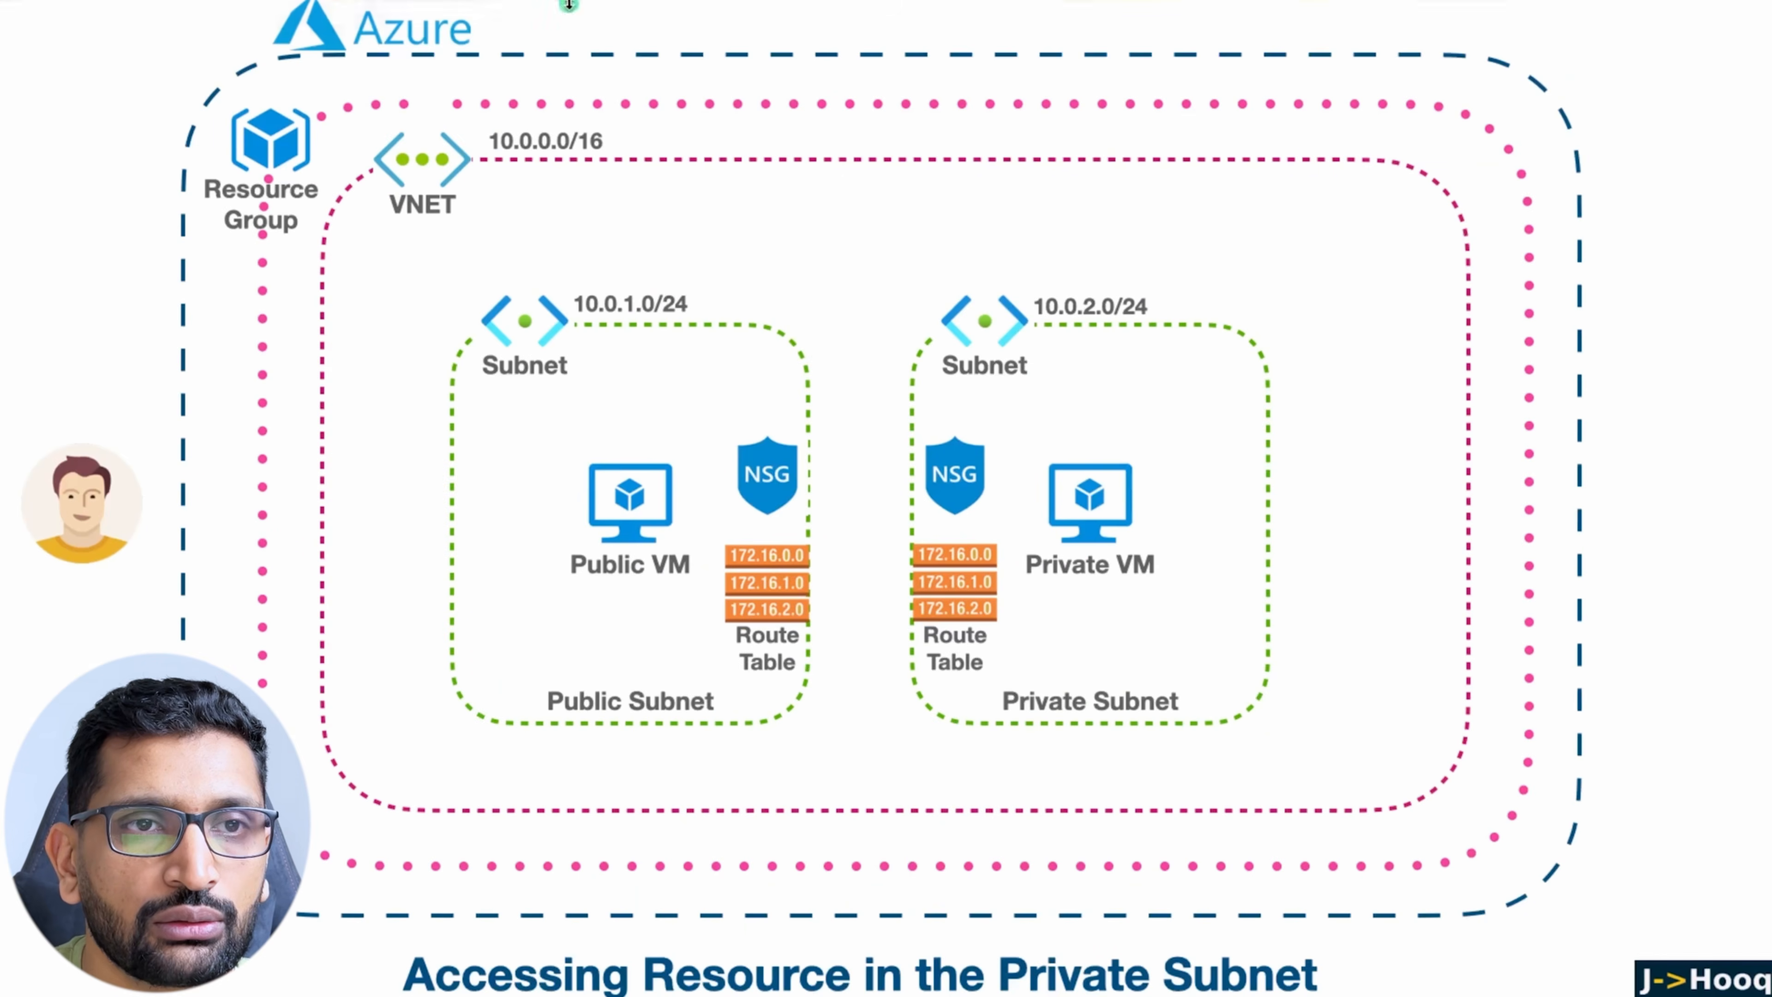
key("Right")
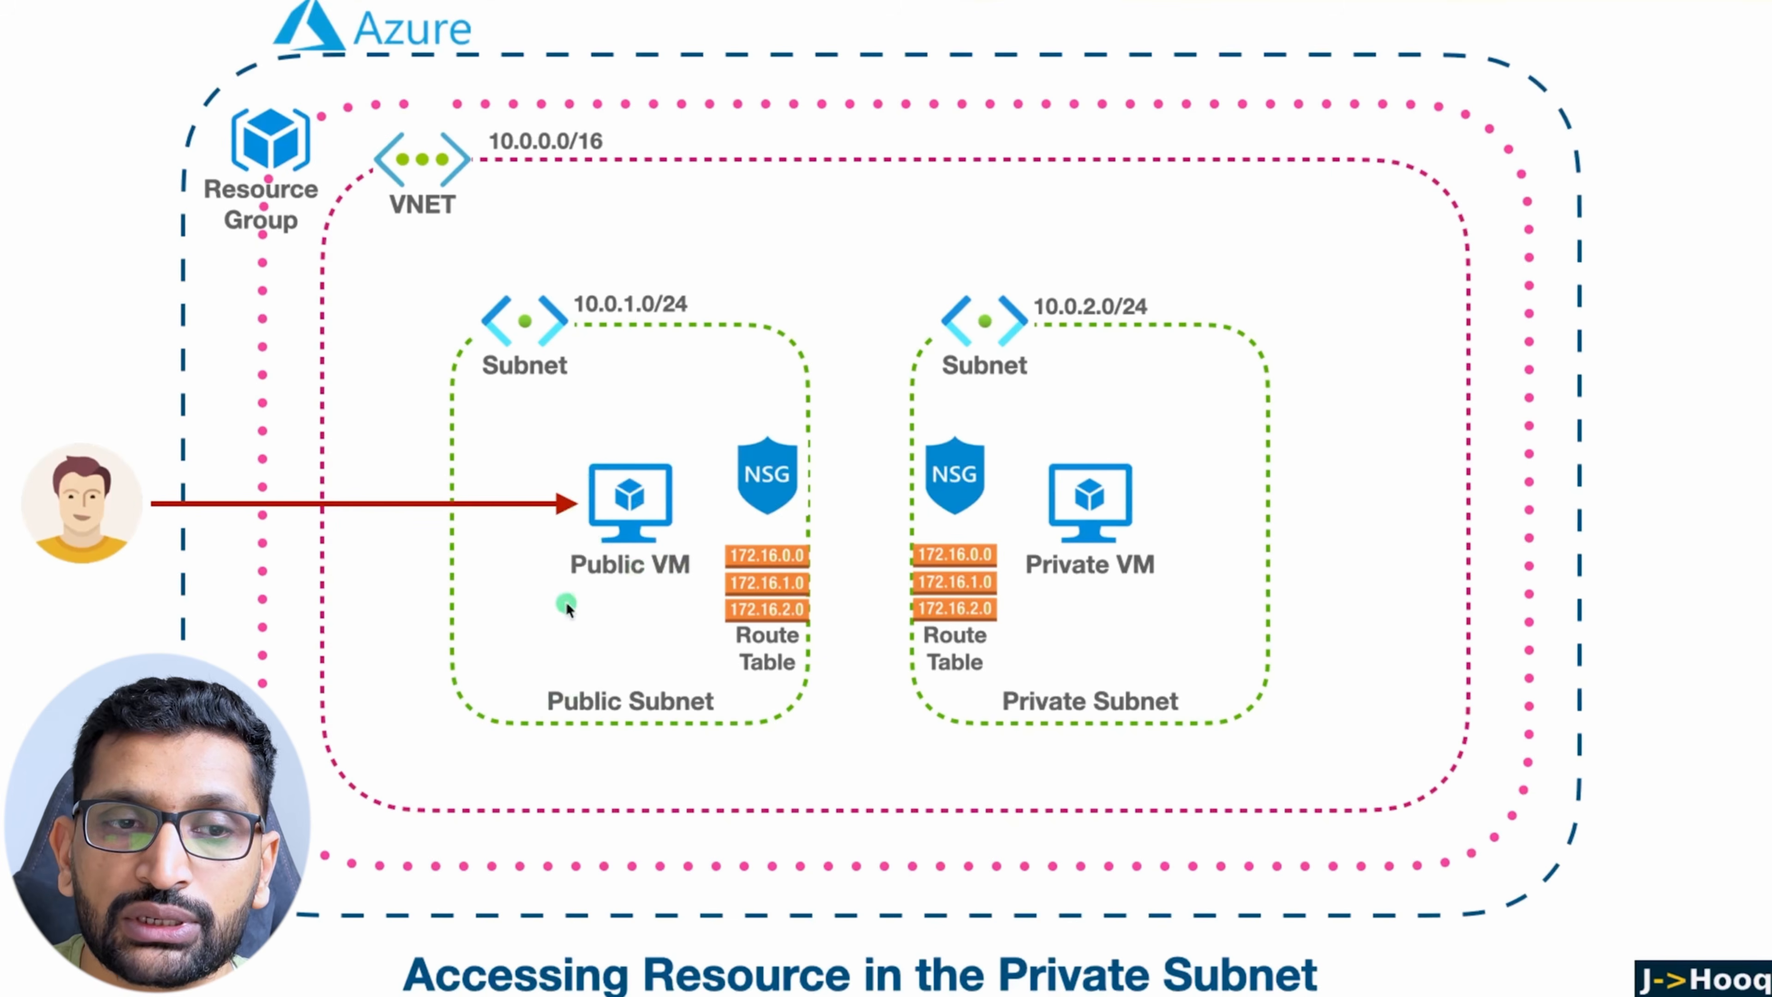
Step: Back in the Azure portal, open the Native SSH connection instructions for demo-public-vm and copy the SSH command using the private key
key("super+Tab")
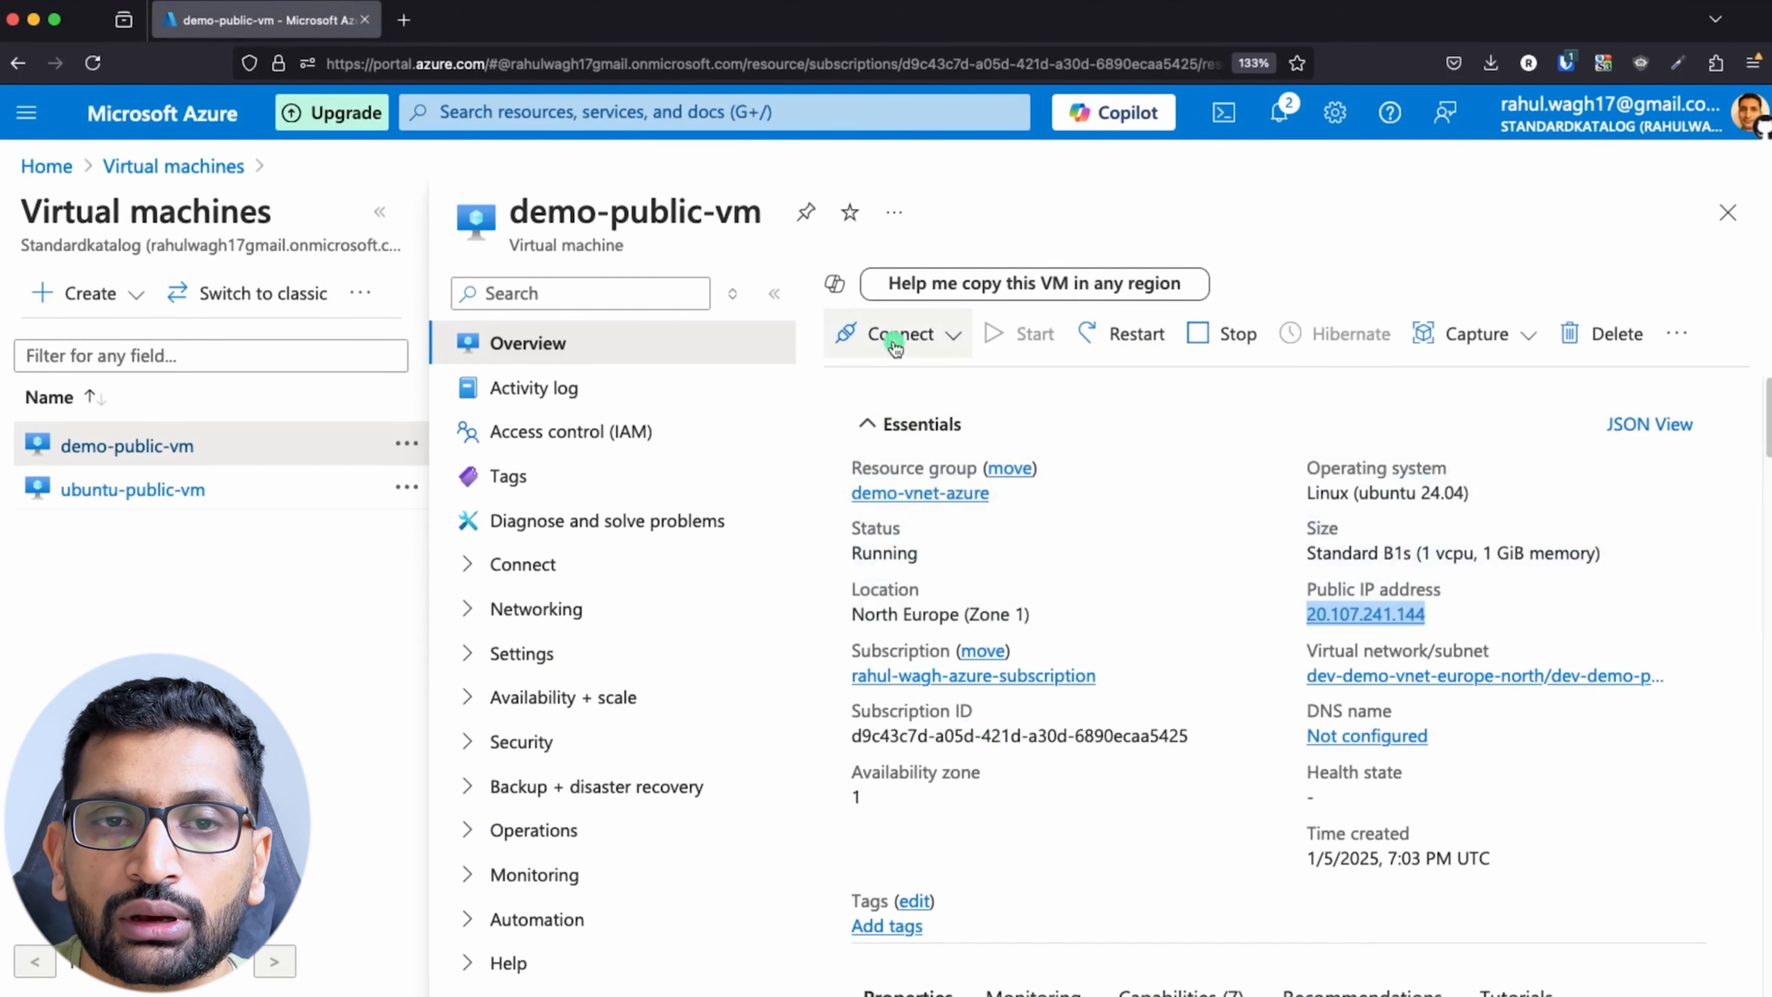
left_click(895, 344)
left_click(901, 383)
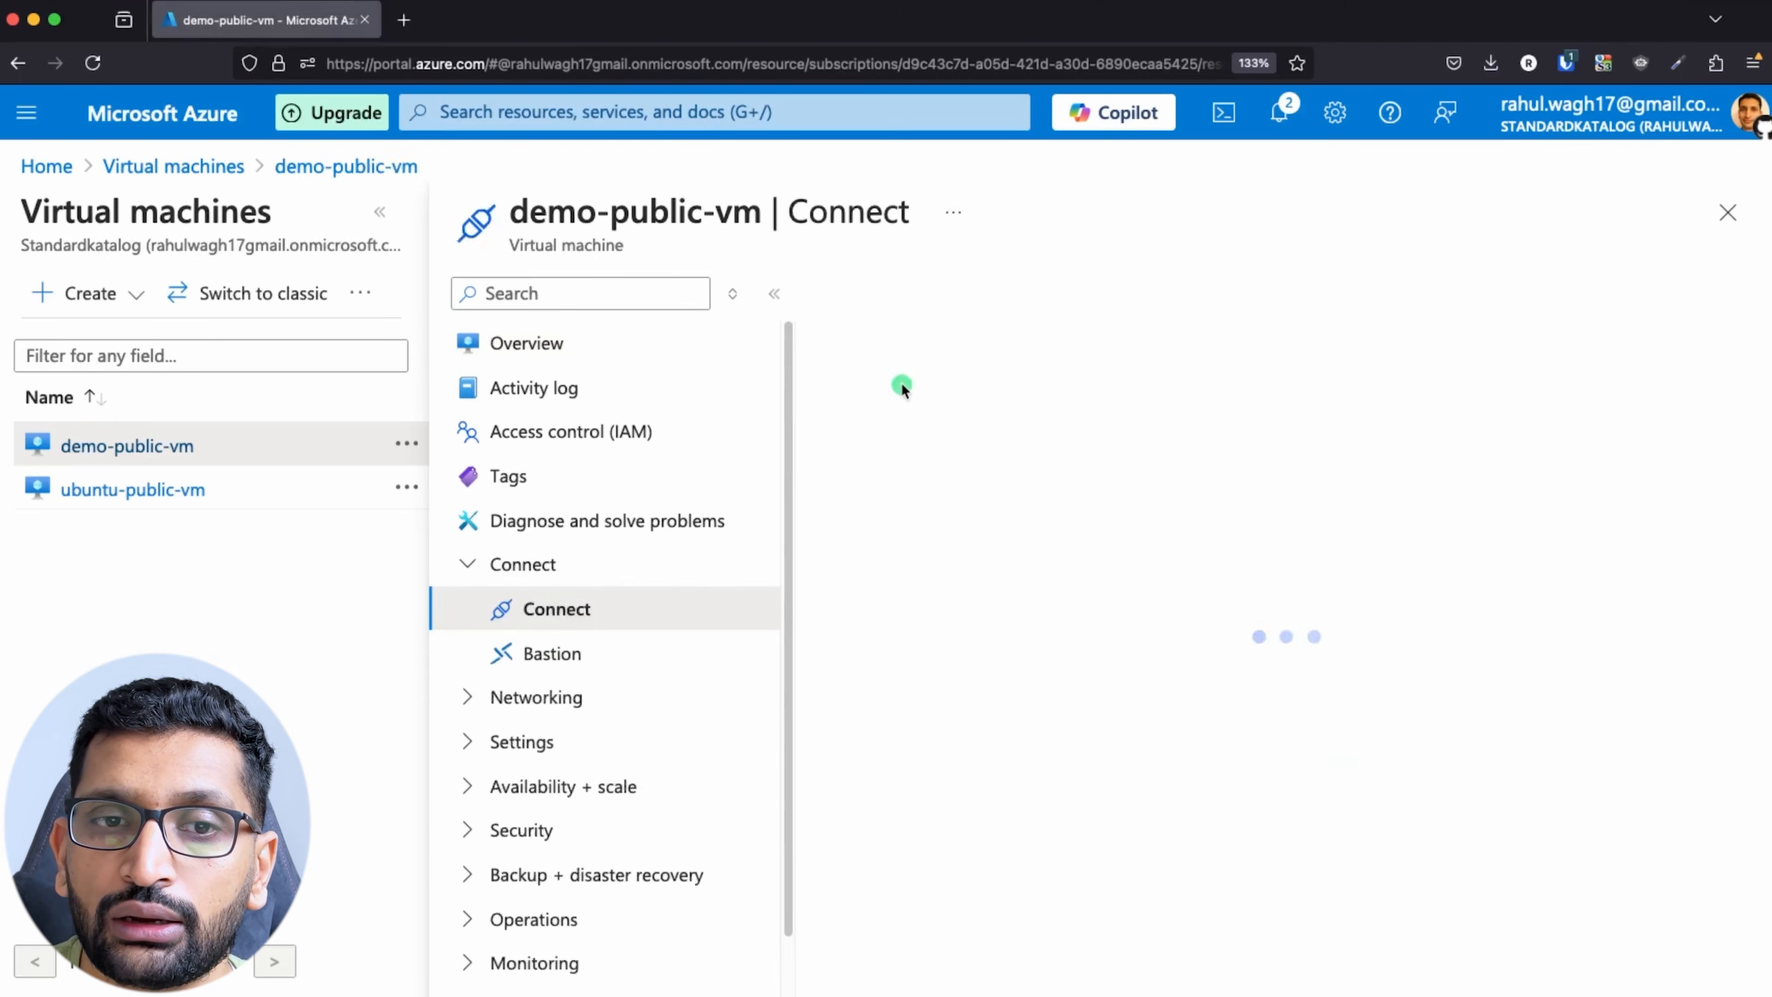
scroll(1194, 688, "down", 6)
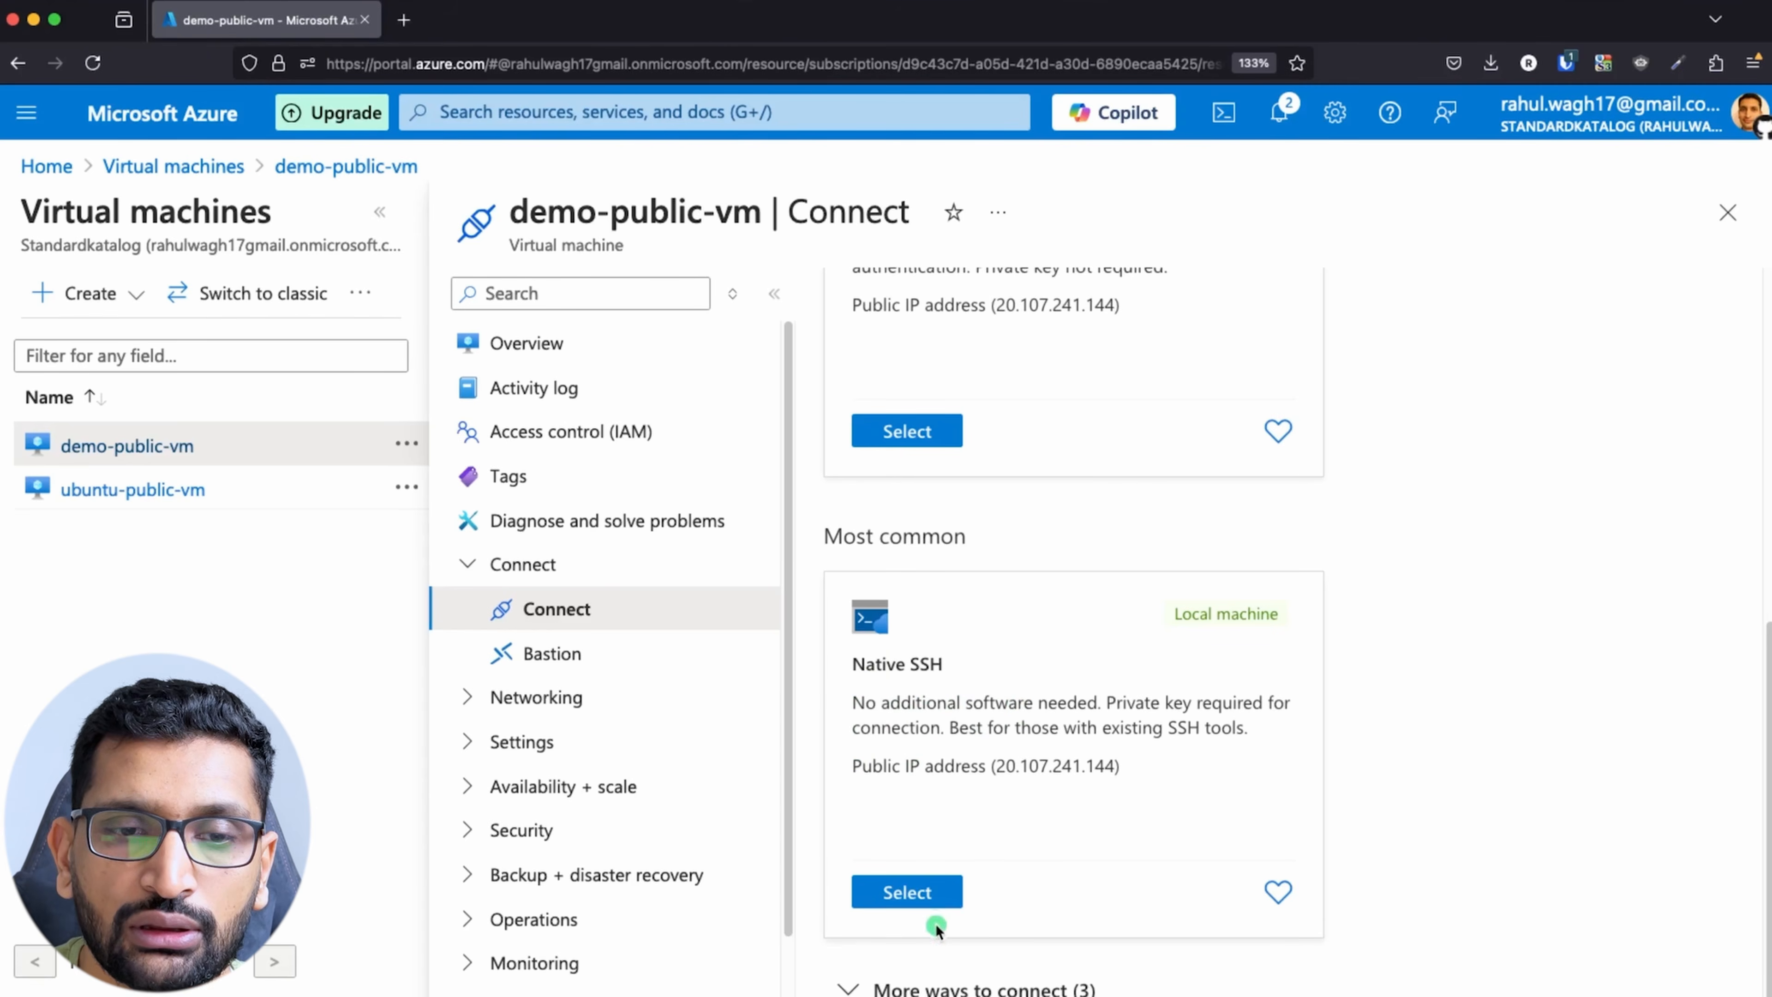
left_click(928, 892)
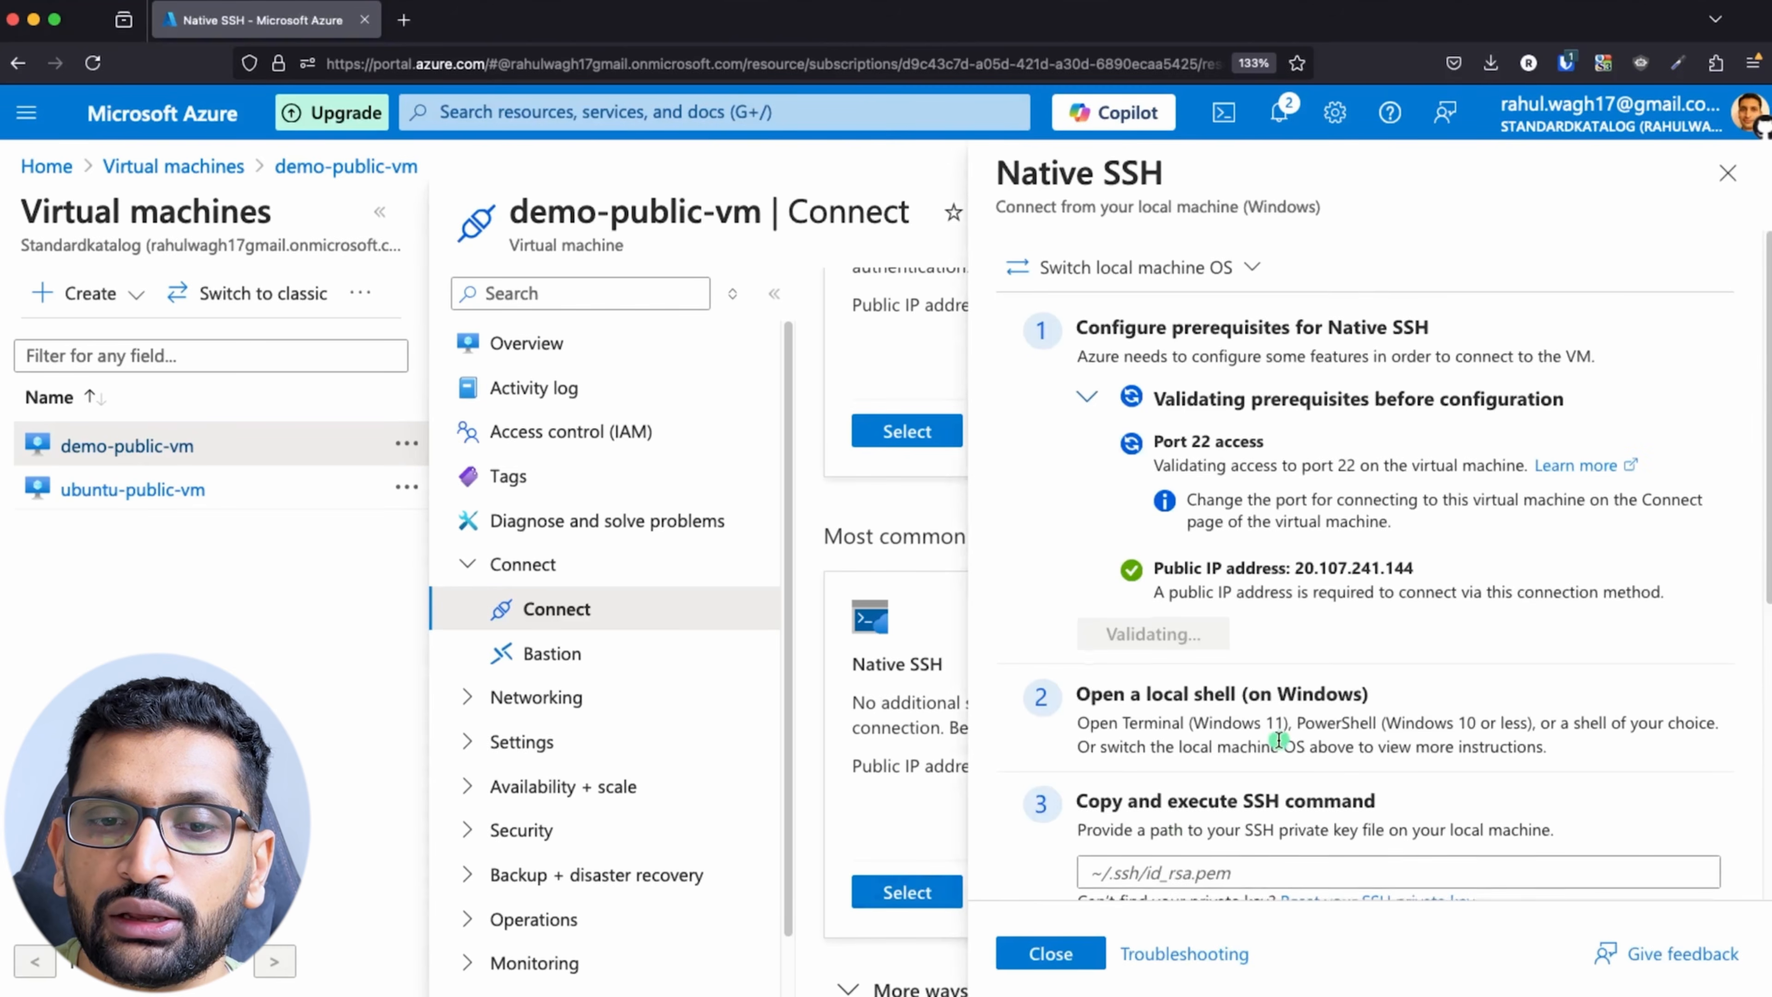
scroll(1186, 736, "down", 7)
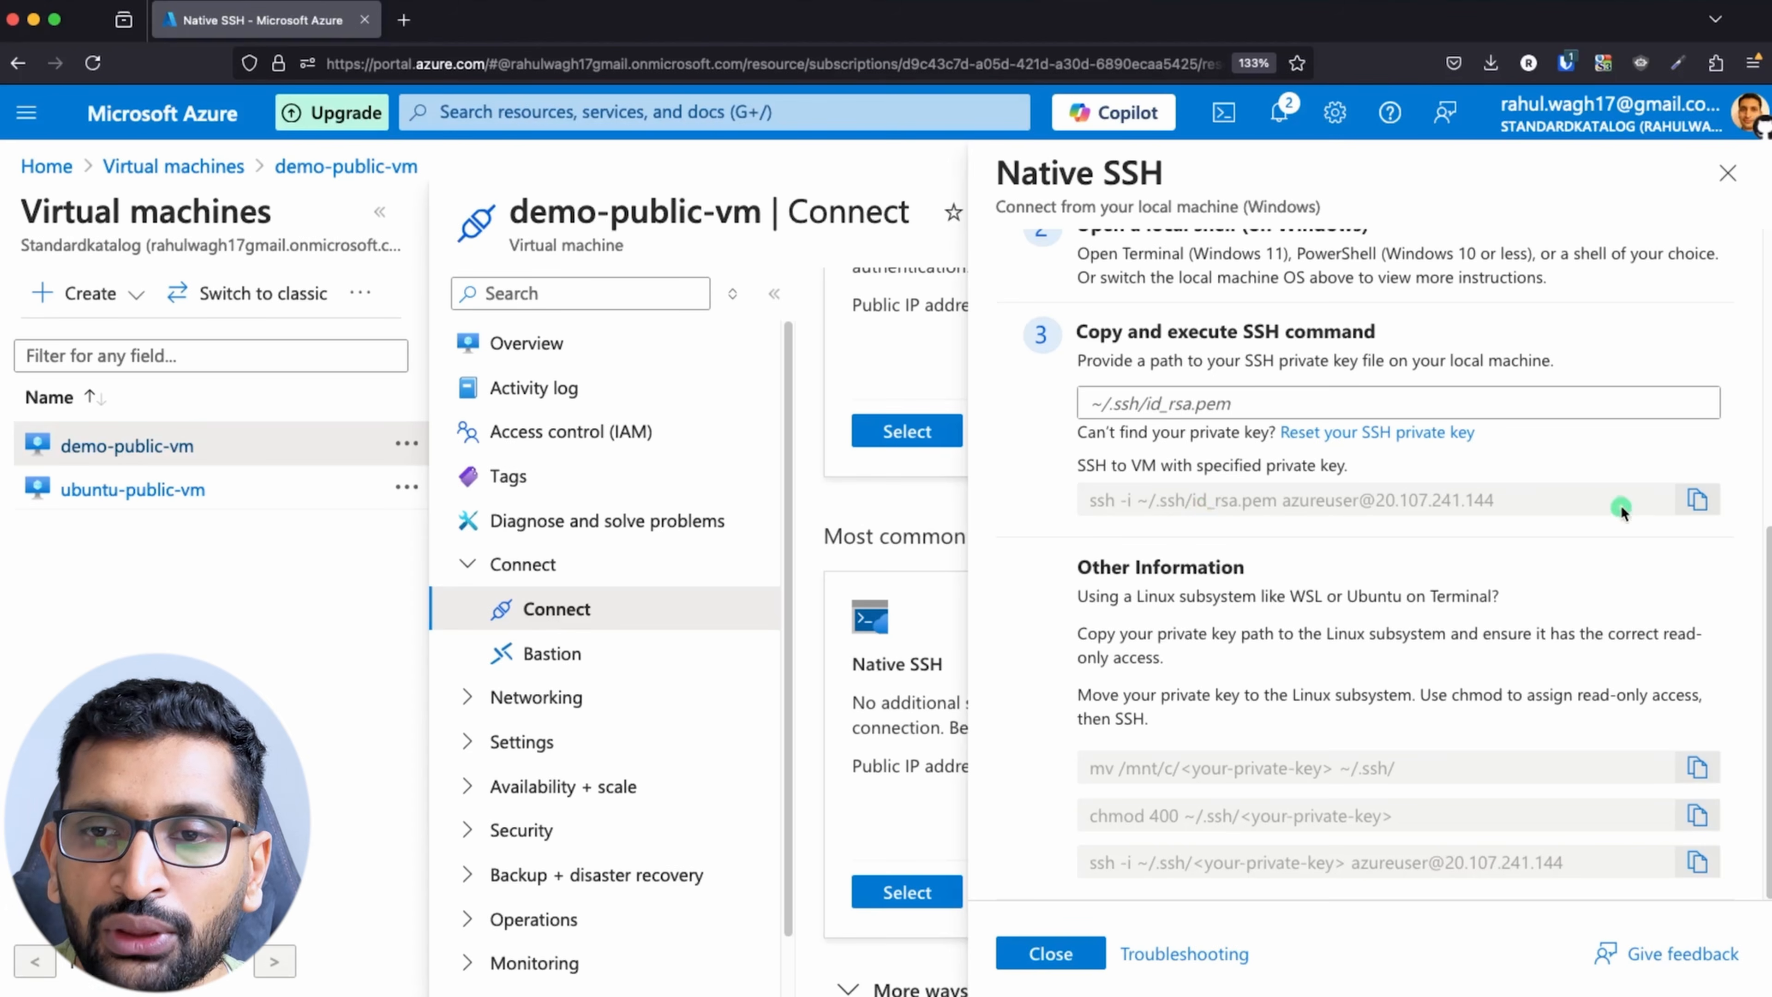
left_click(1698, 501)
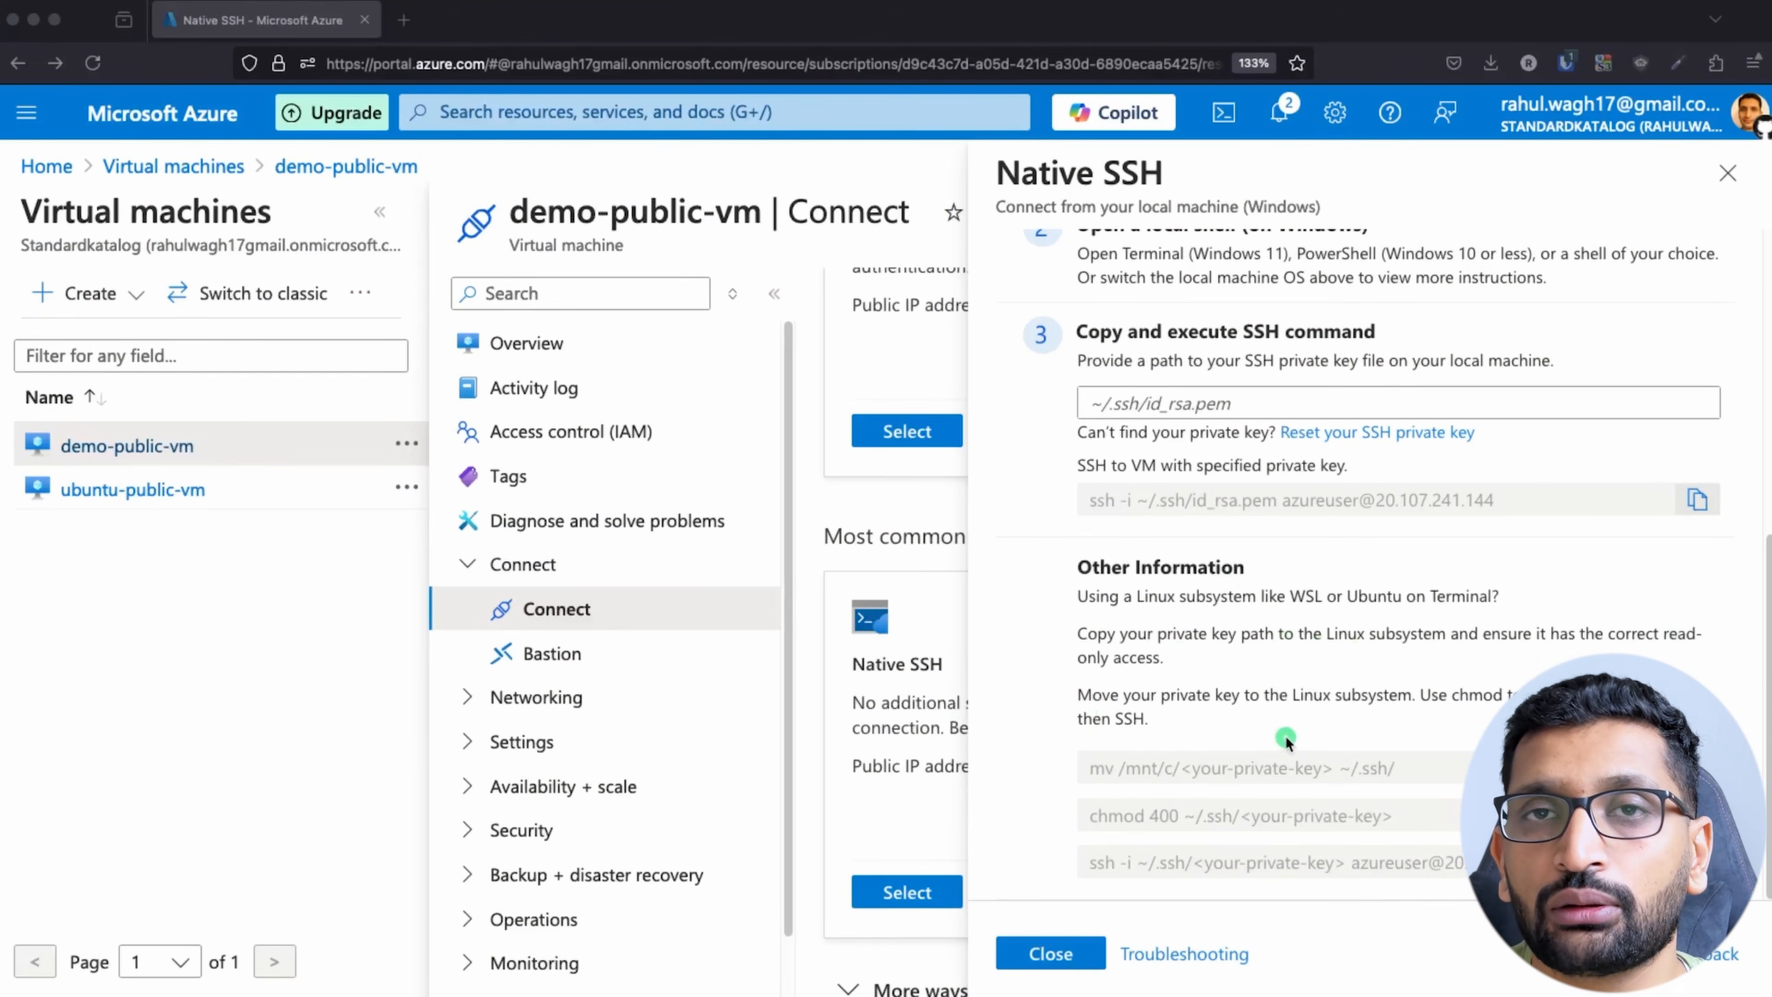
Step: Switch to the terminal and list the files in the current folder to locate the private key
key("super+Tab")
key("super+Tab")
key("super+Tab")
key("super+Tab")
key("super+Tab")
key("super+Tab")
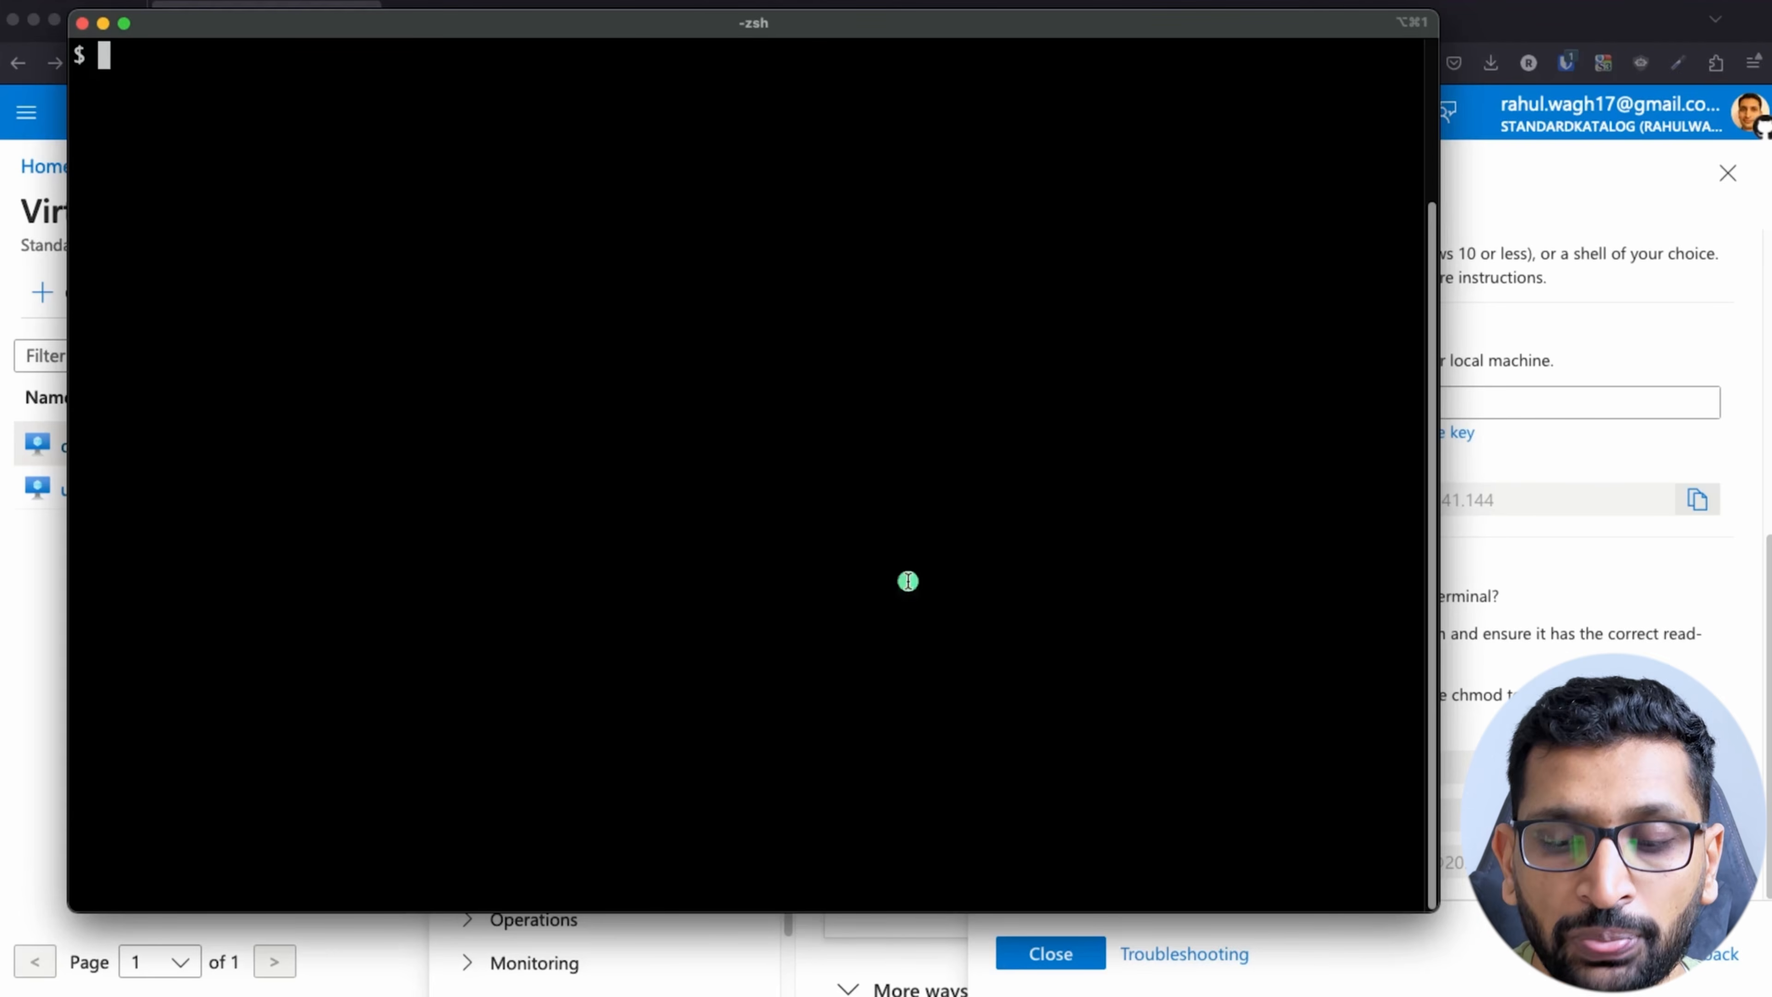
type("ls")
key("Return")
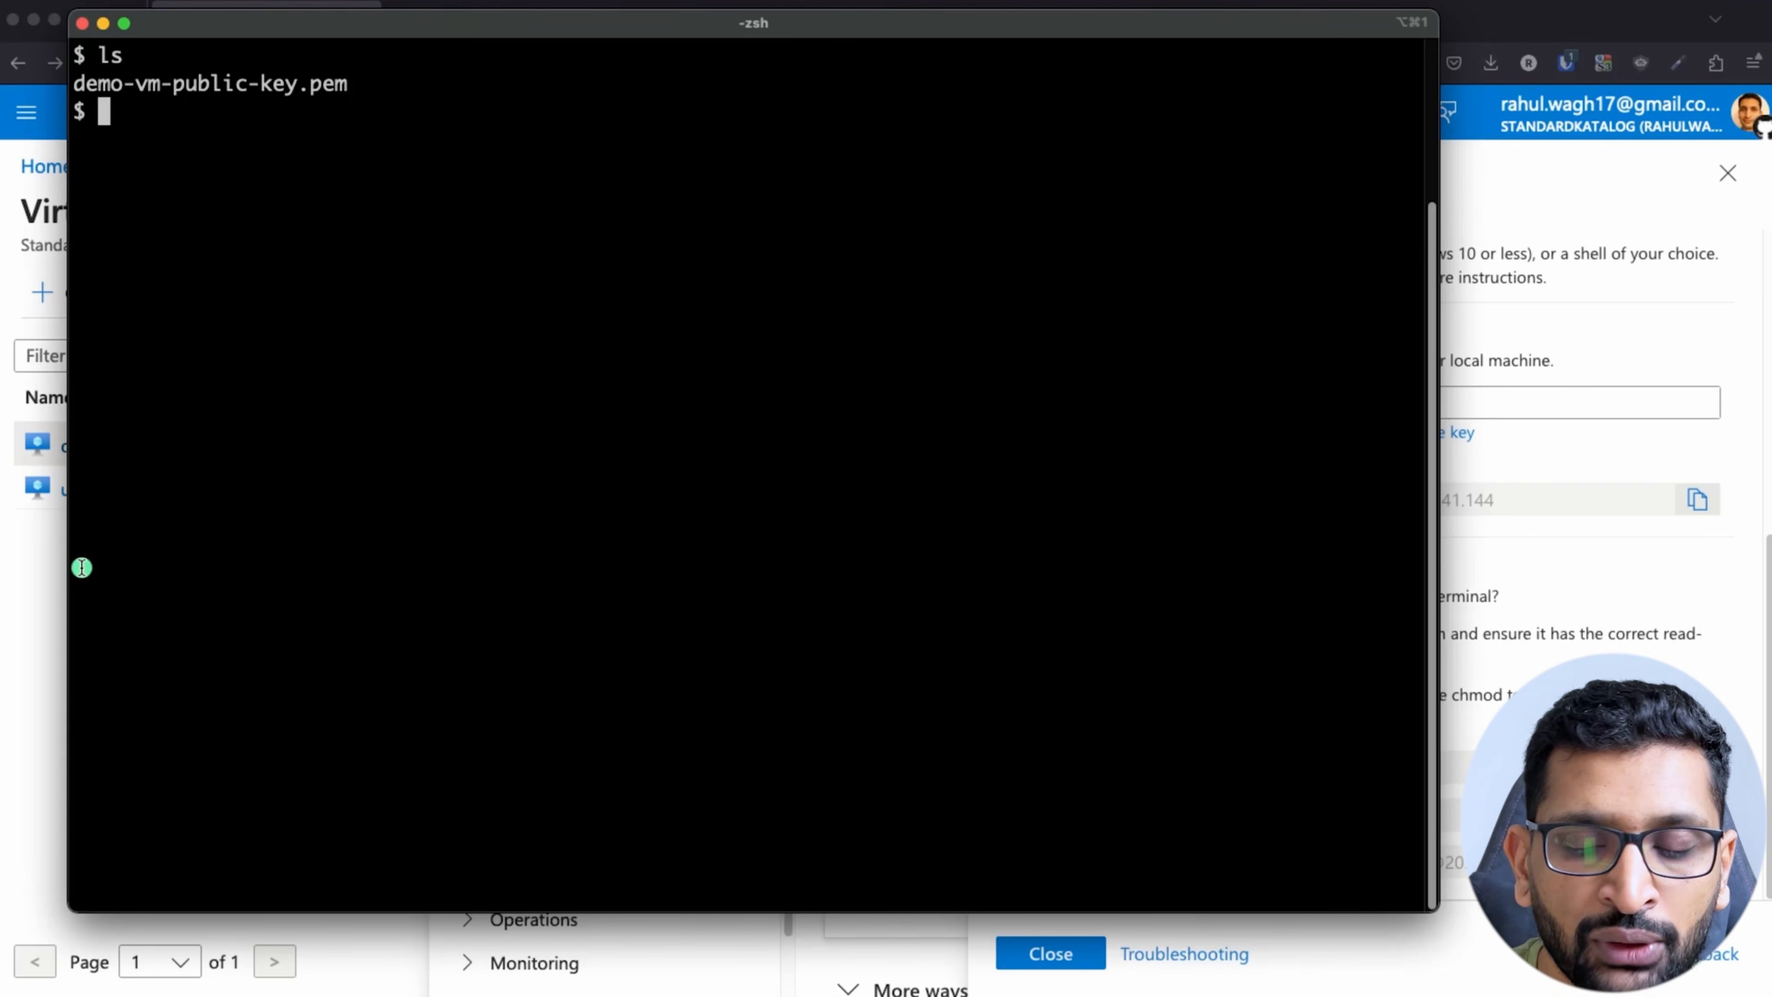
Step: Rename the key file demo-vm-public-key.pem to demo-vm-ssh-key.pem and list the folder to check the new name
type("mv d")
key("Tab")
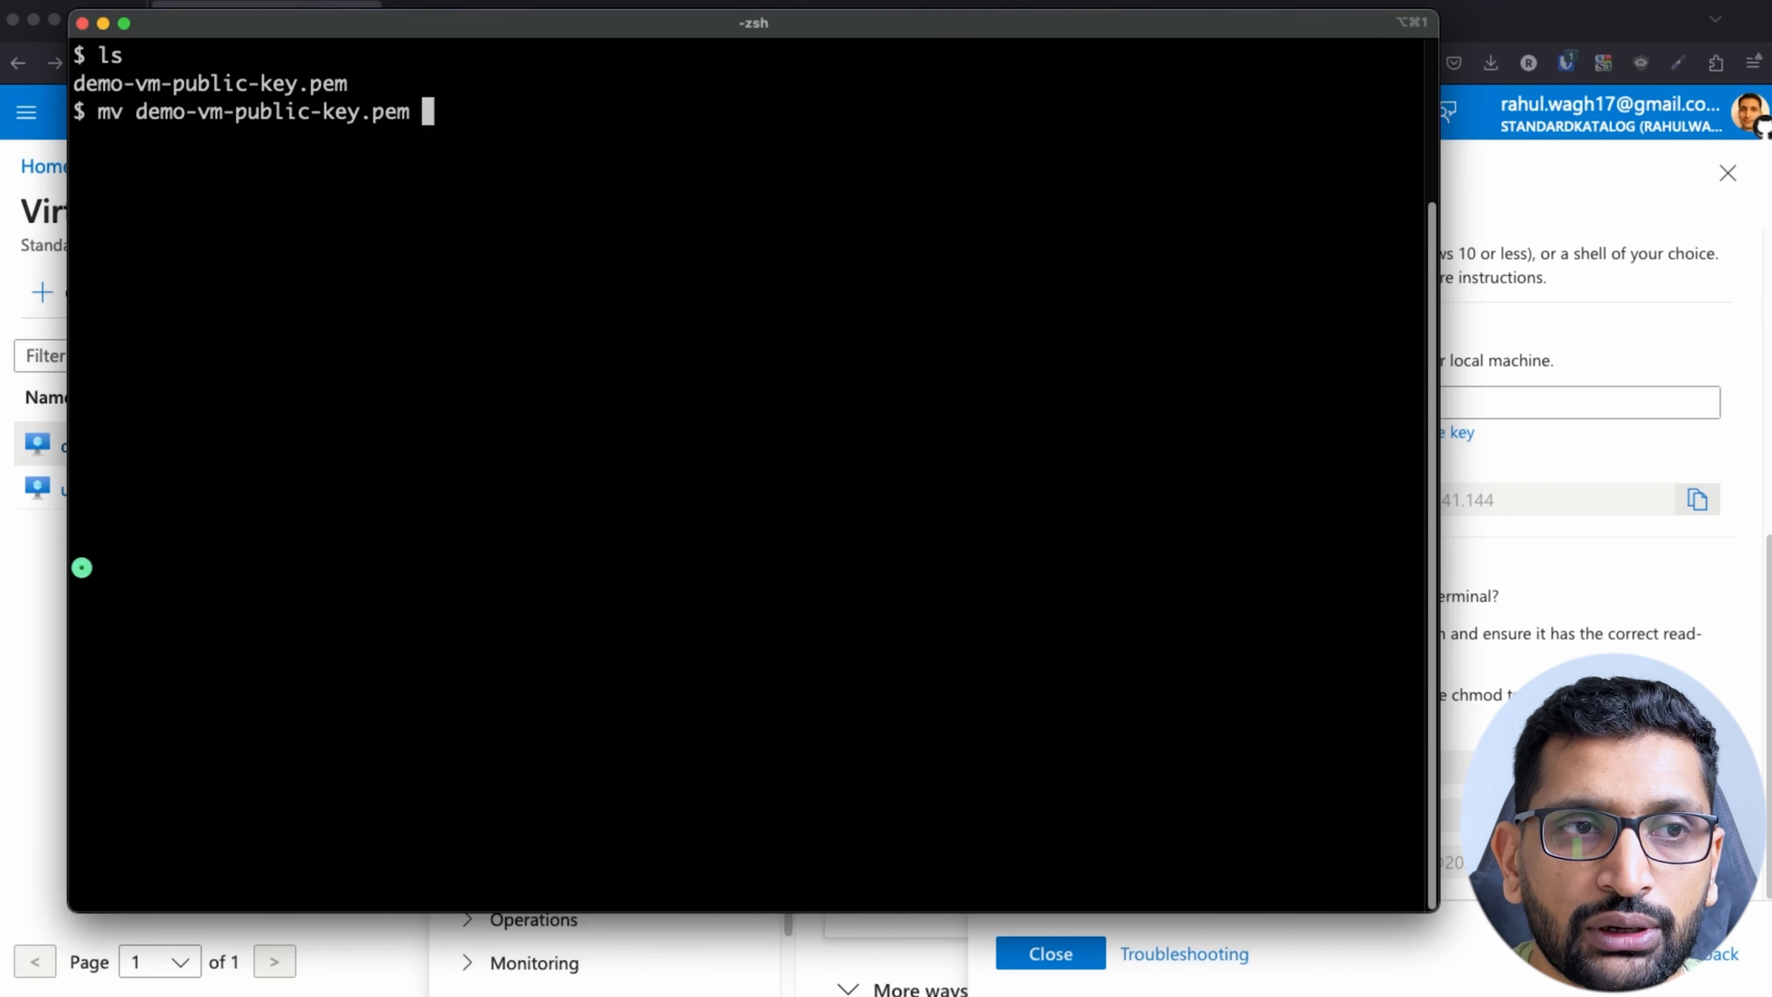
type("demo")
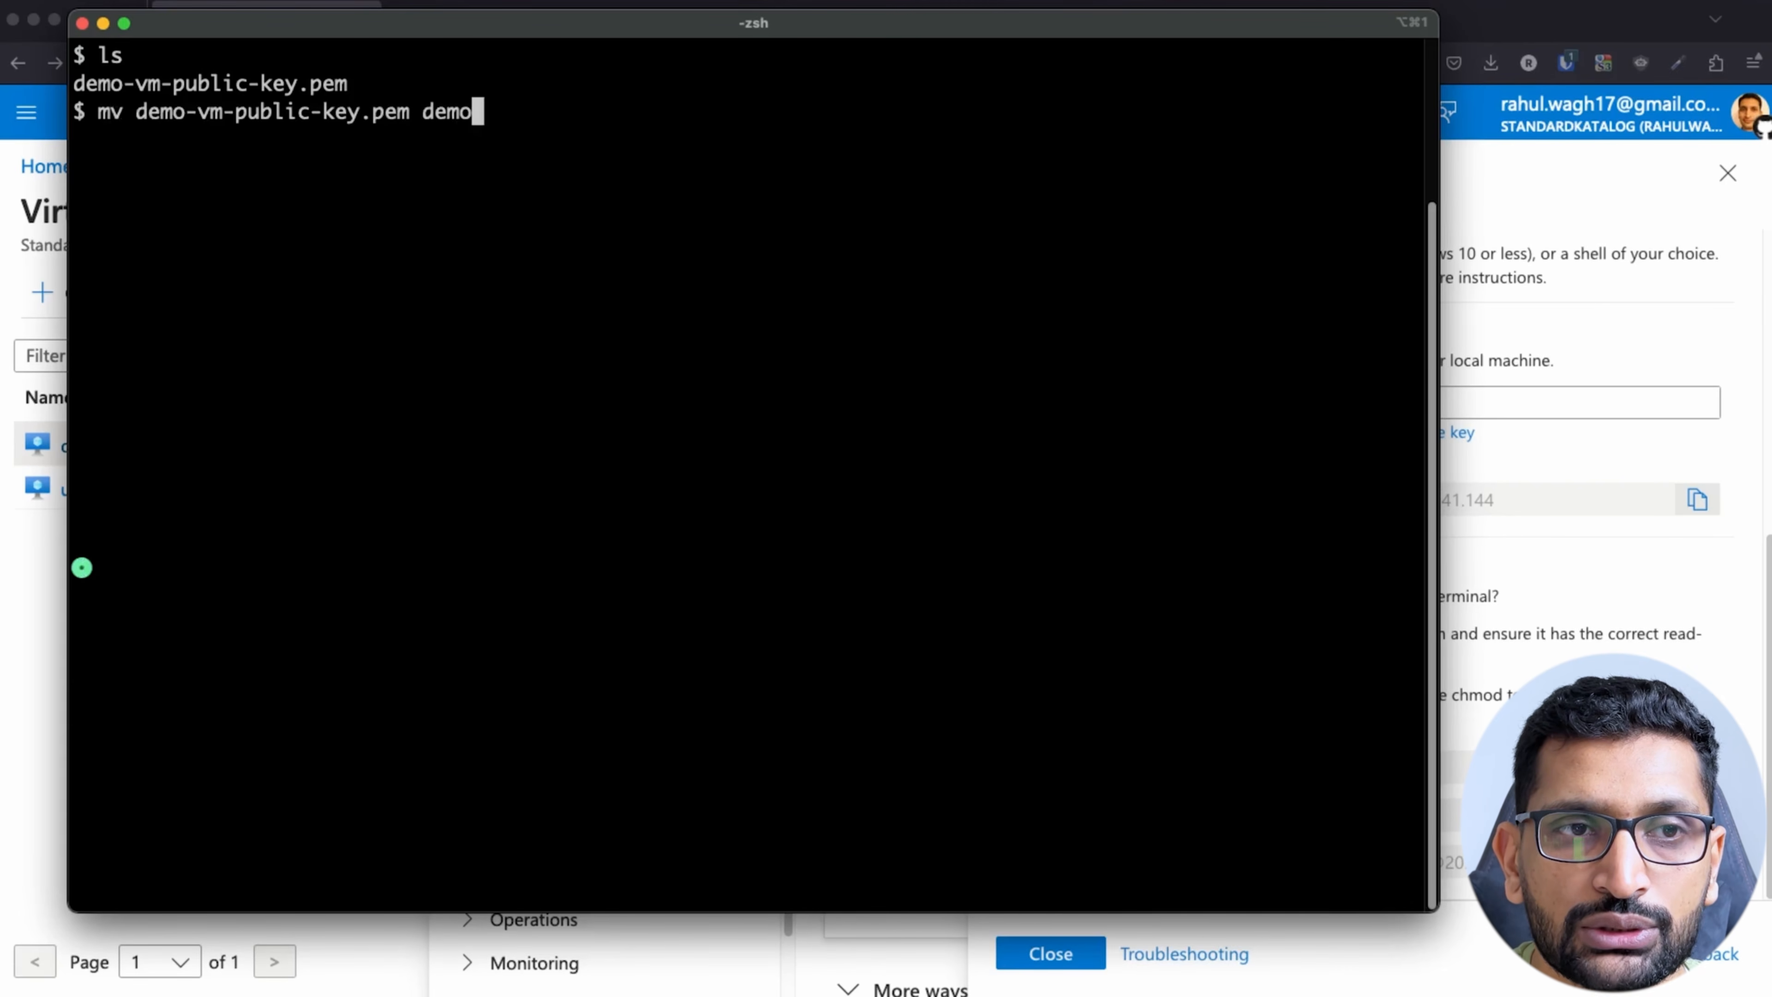
type("-")
type("v")
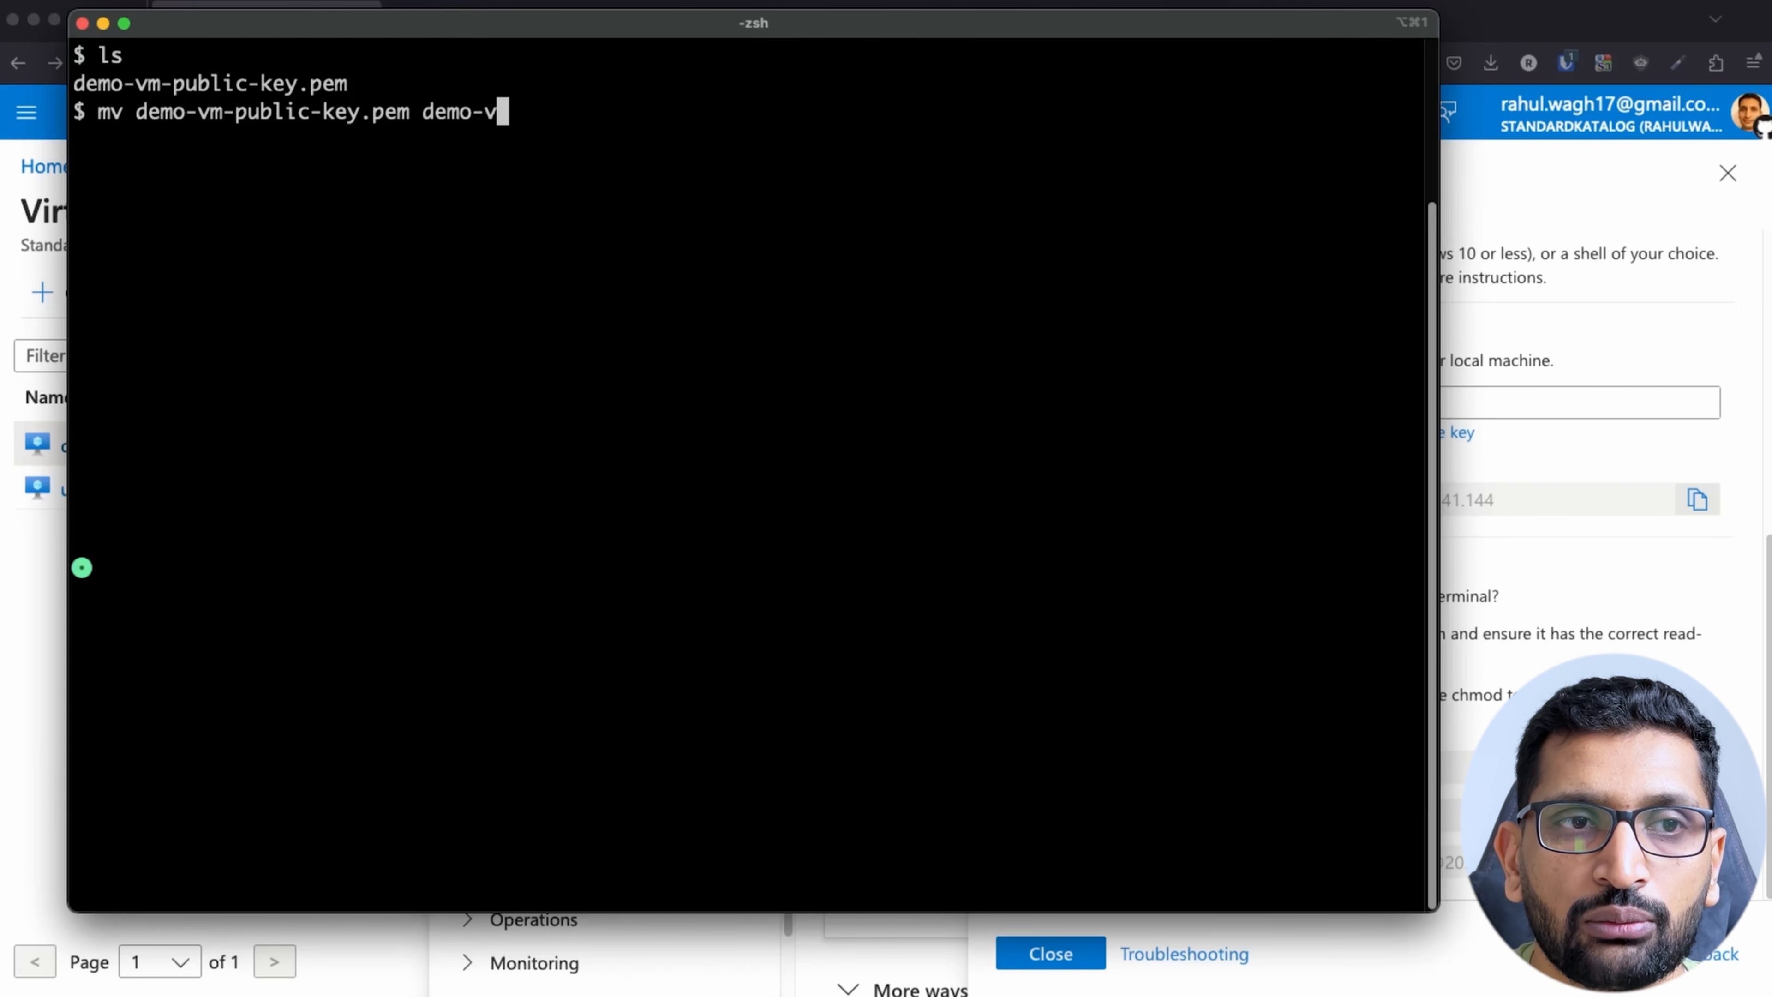
type("m-ssh-key")
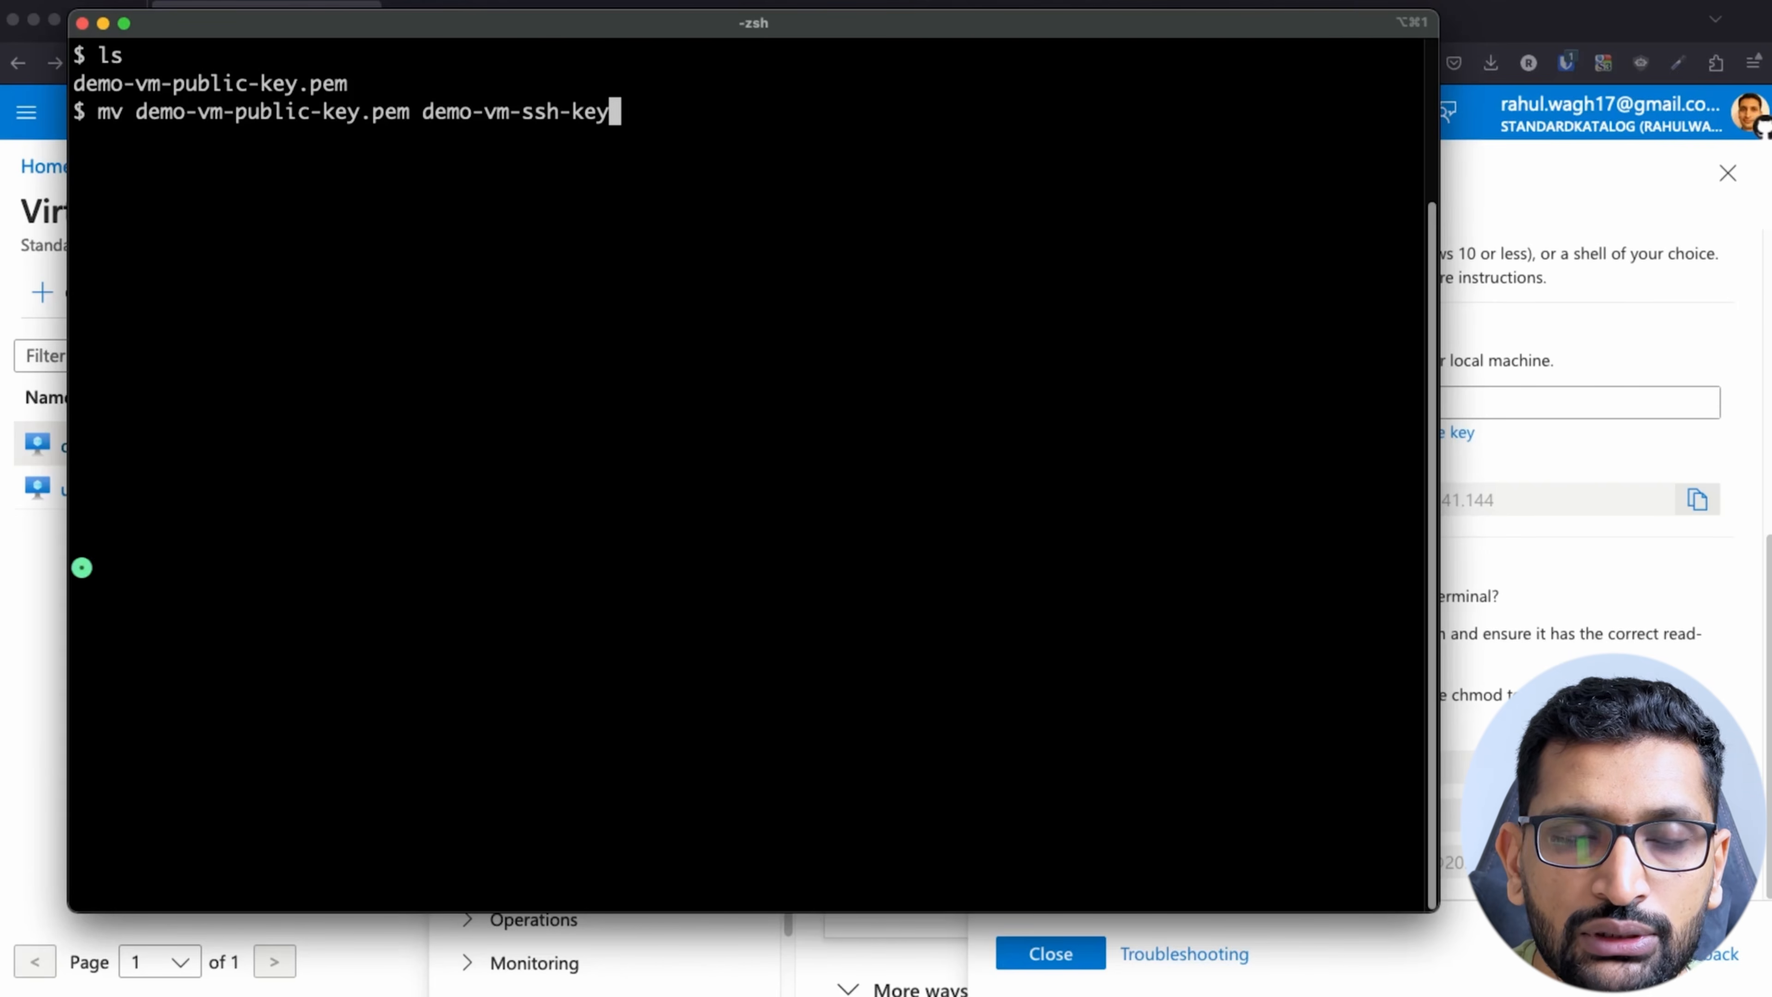
type(".pem")
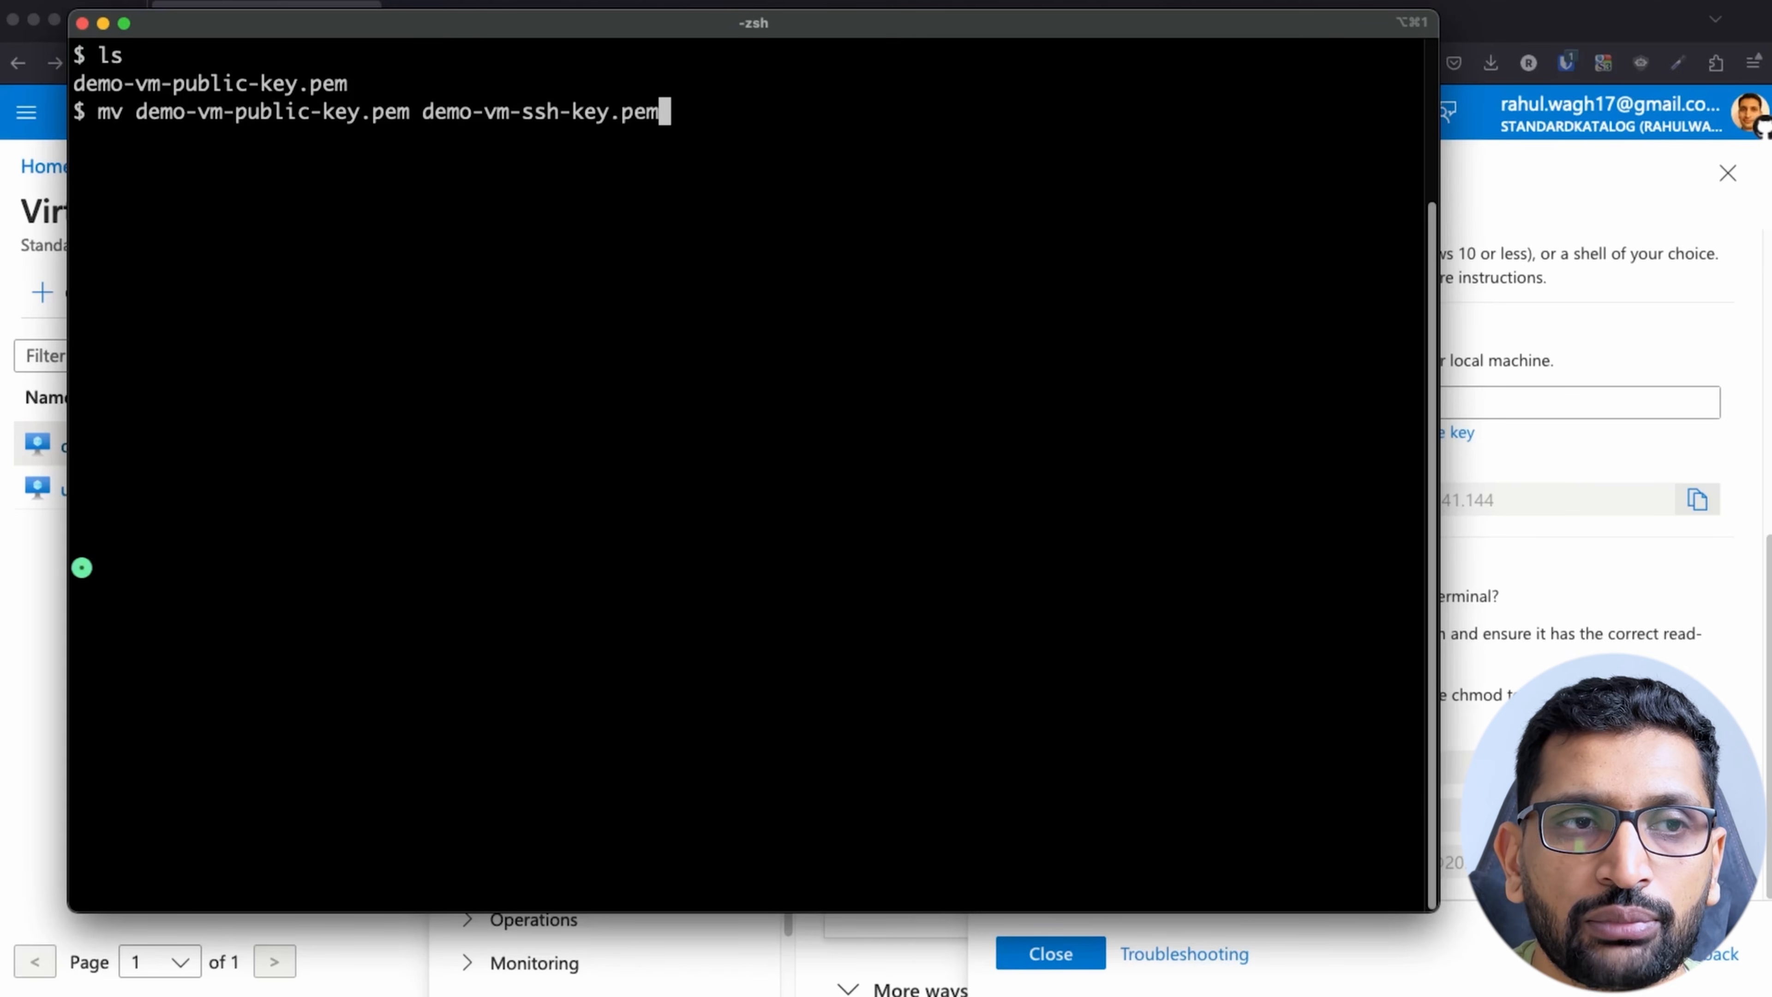
key("Return")
key("Return")
key("Return")
type("ls")
key("Return")
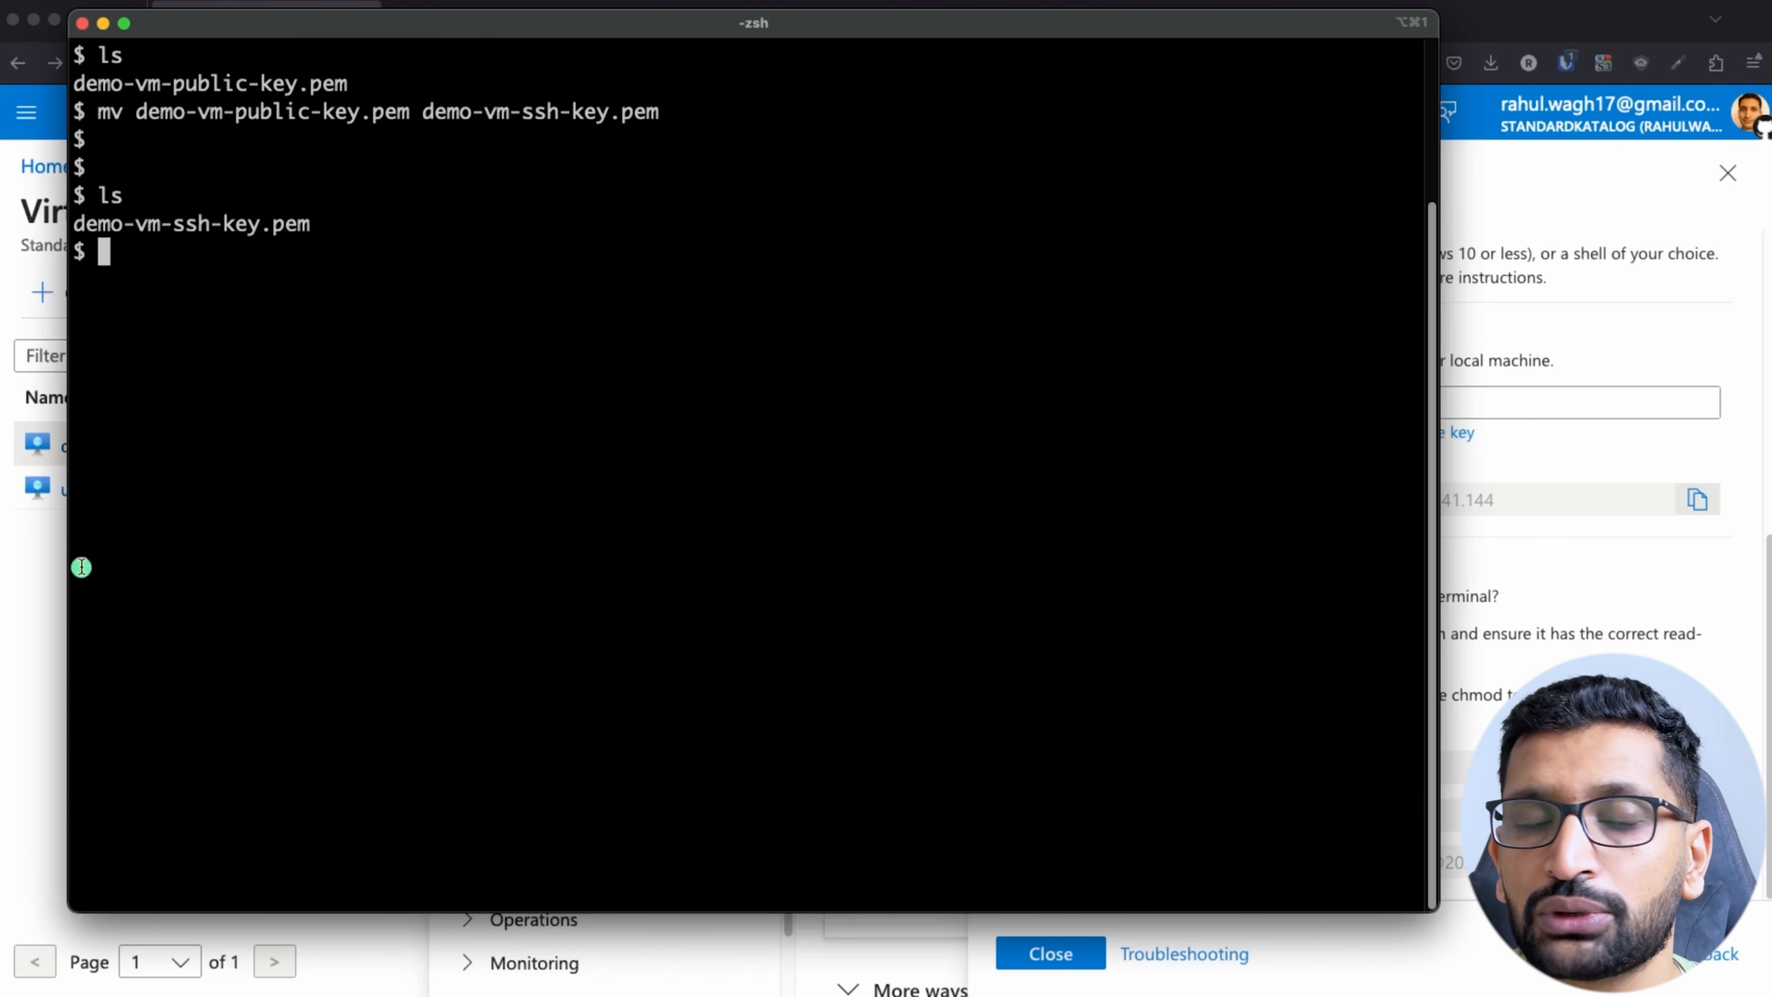
Step: Clear the terminal and run ls -lart to examine the permissions of demo-vm-ssh-key.pem
type("clear")
key("Return")
type("ls ")
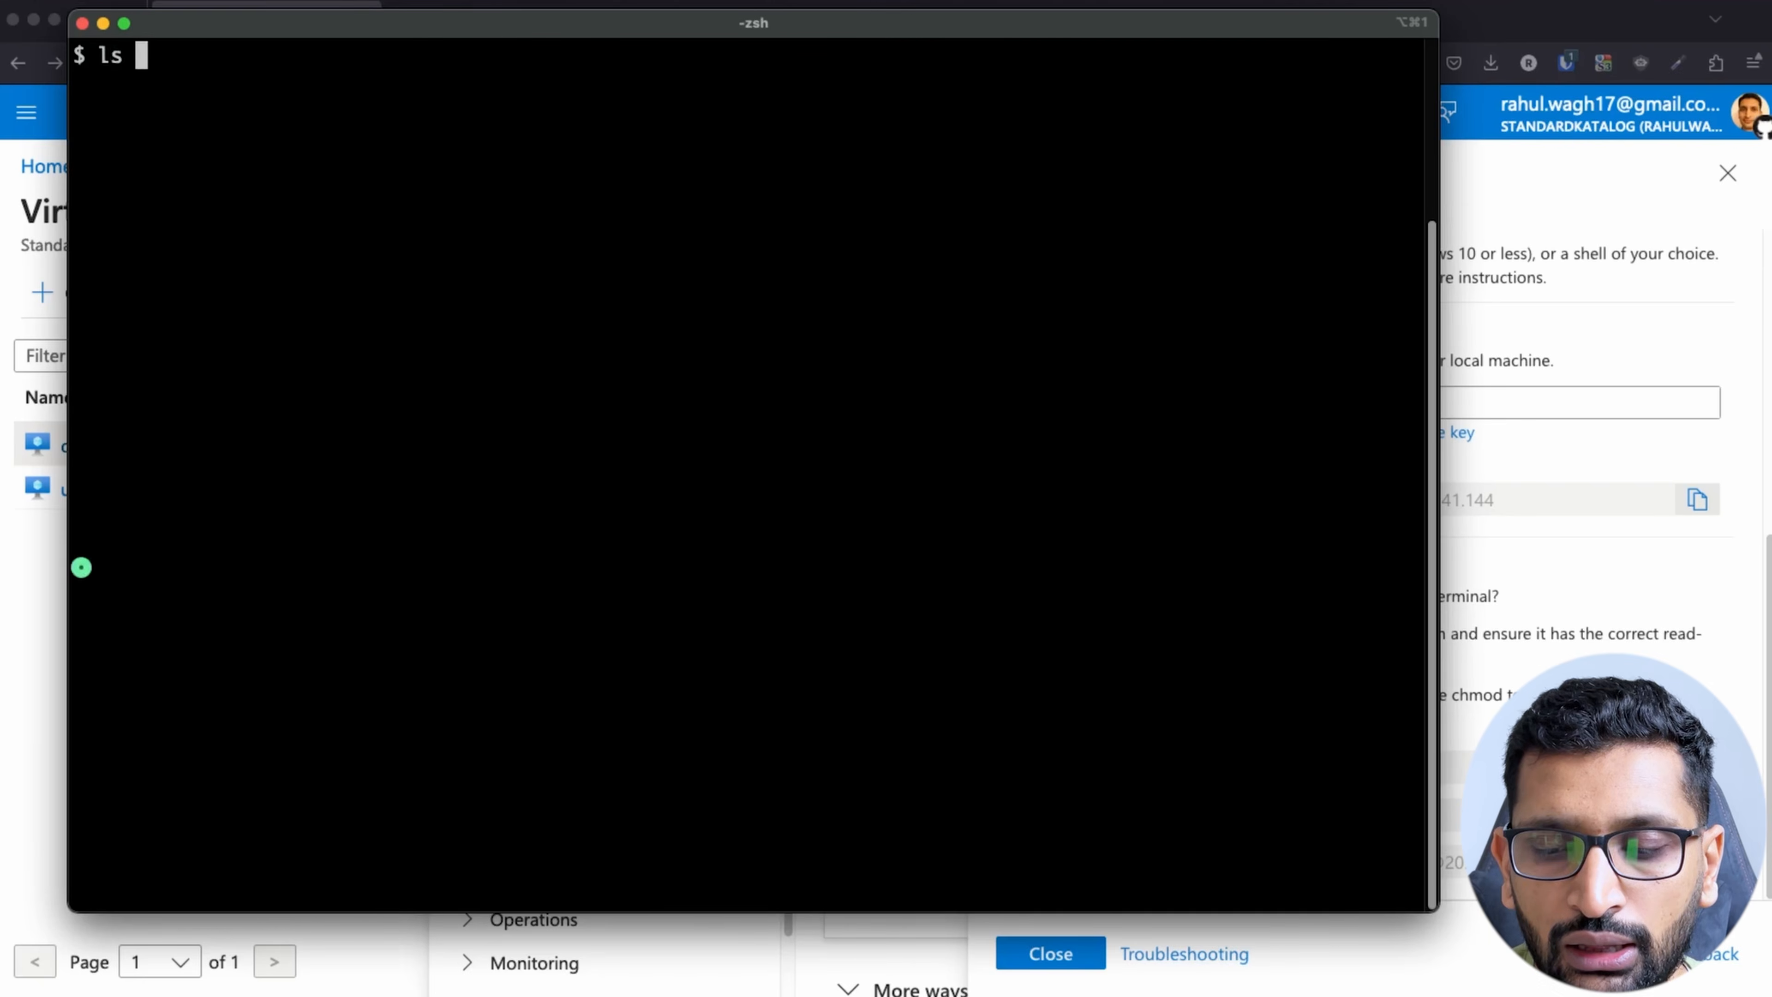
type("-lart")
key("Return")
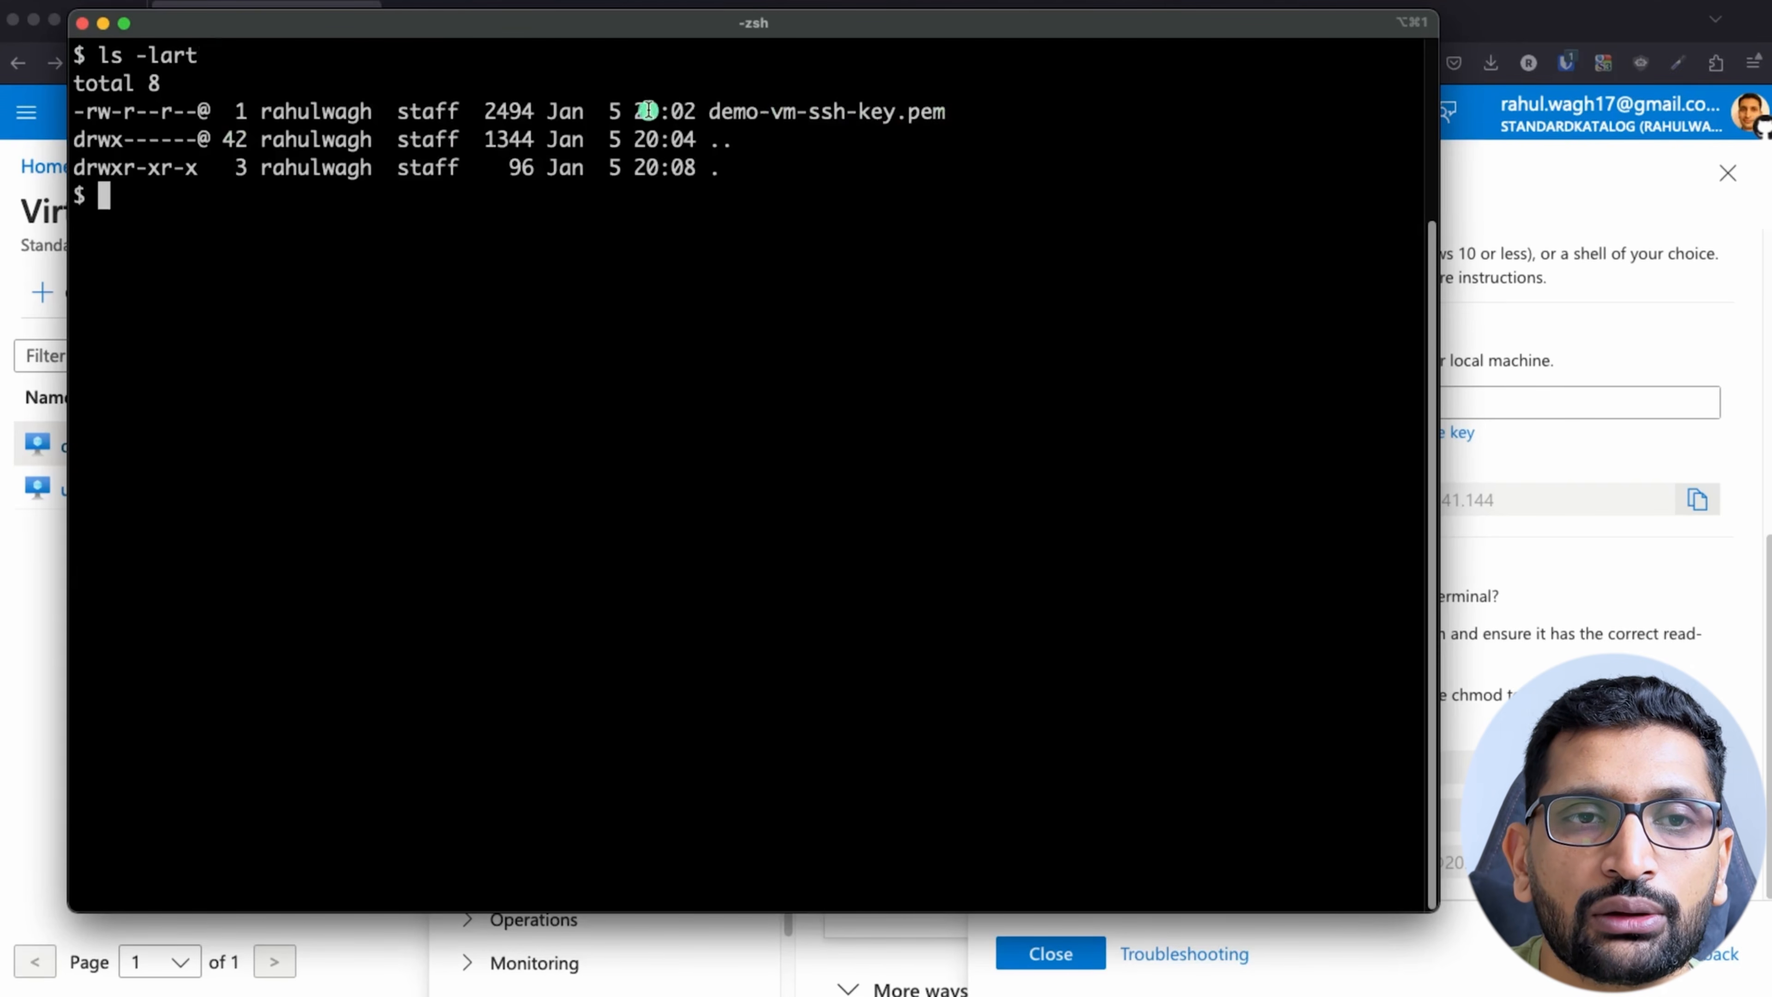
left_click_drag(966, 116, 47, 110)
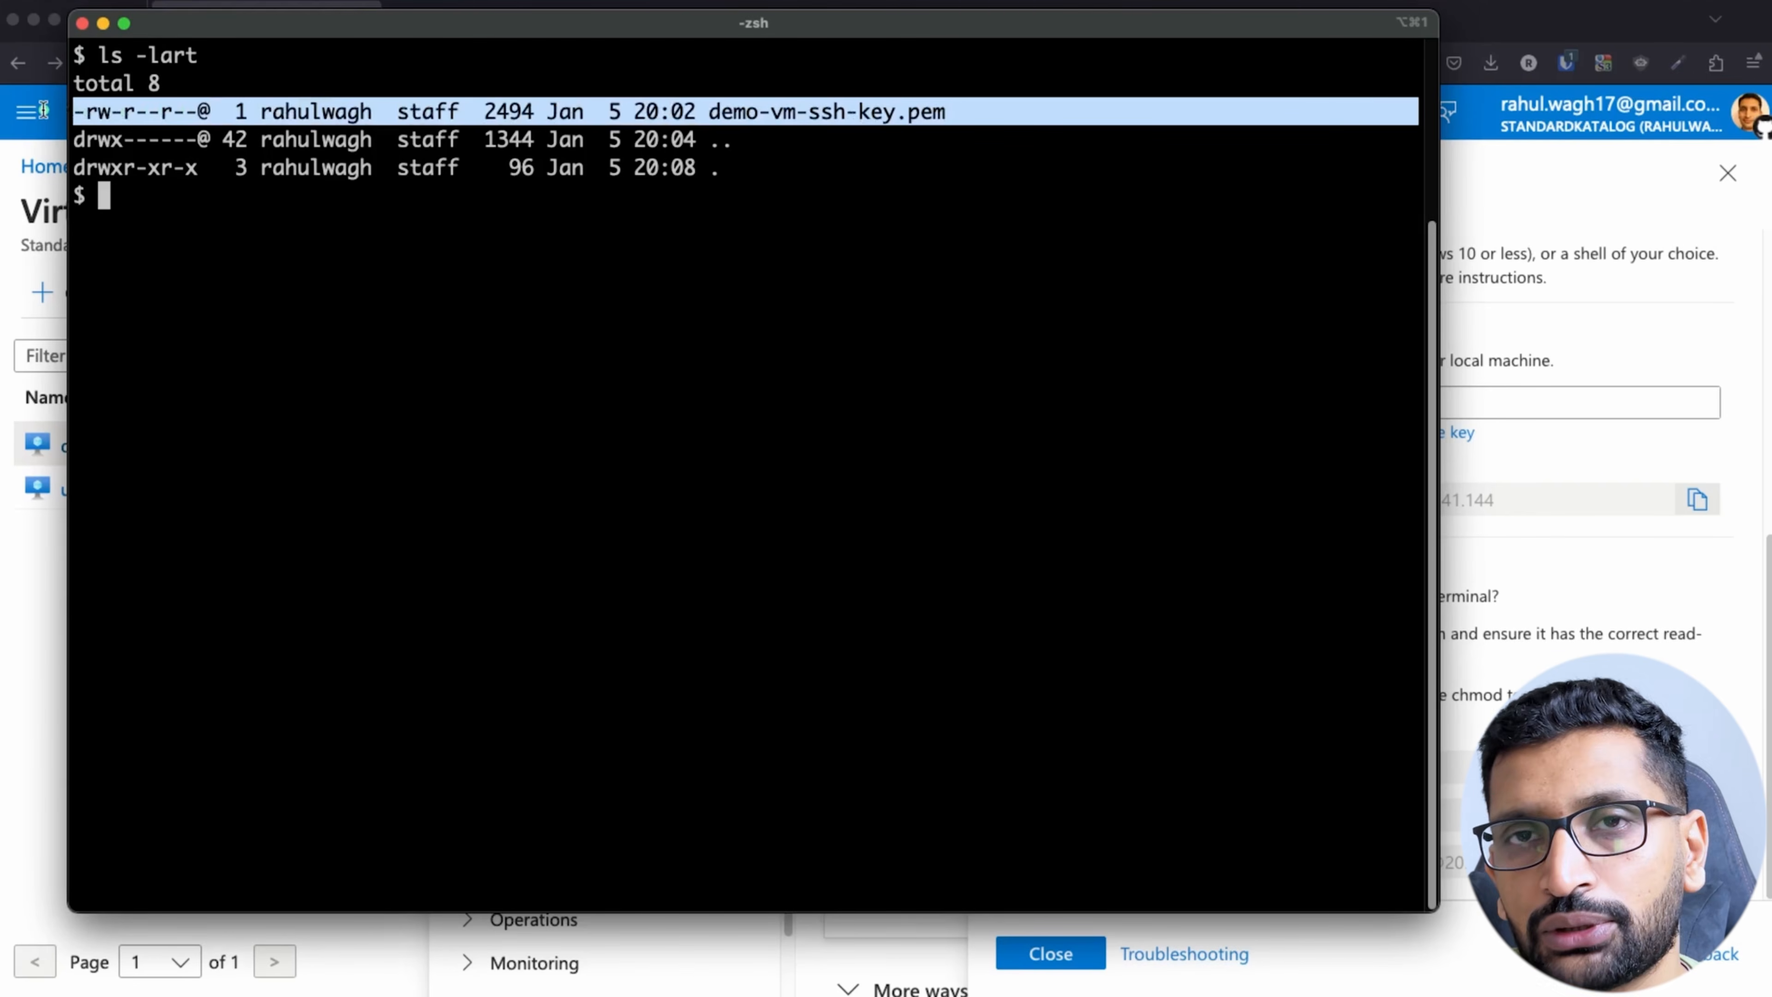
left_click(392, 318)
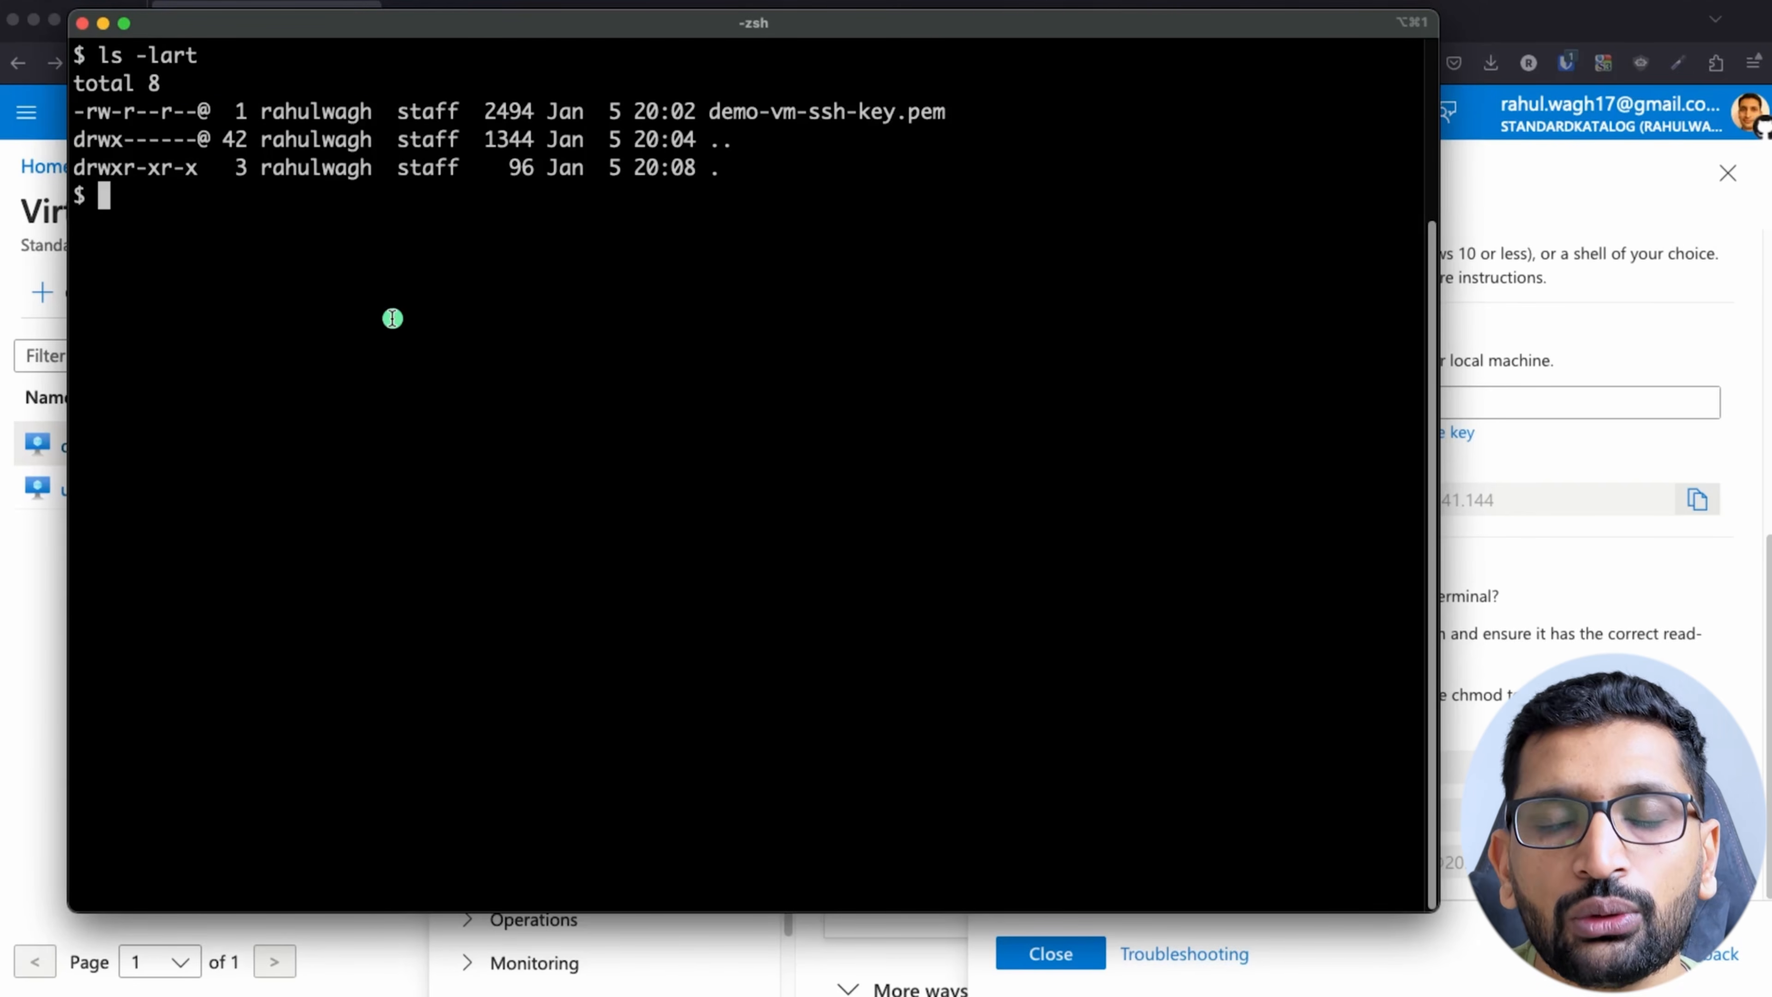
Step: Clear the terminal and make demo-vm-ssh-key.pem readable by its owner only with chmod 400
type("c")
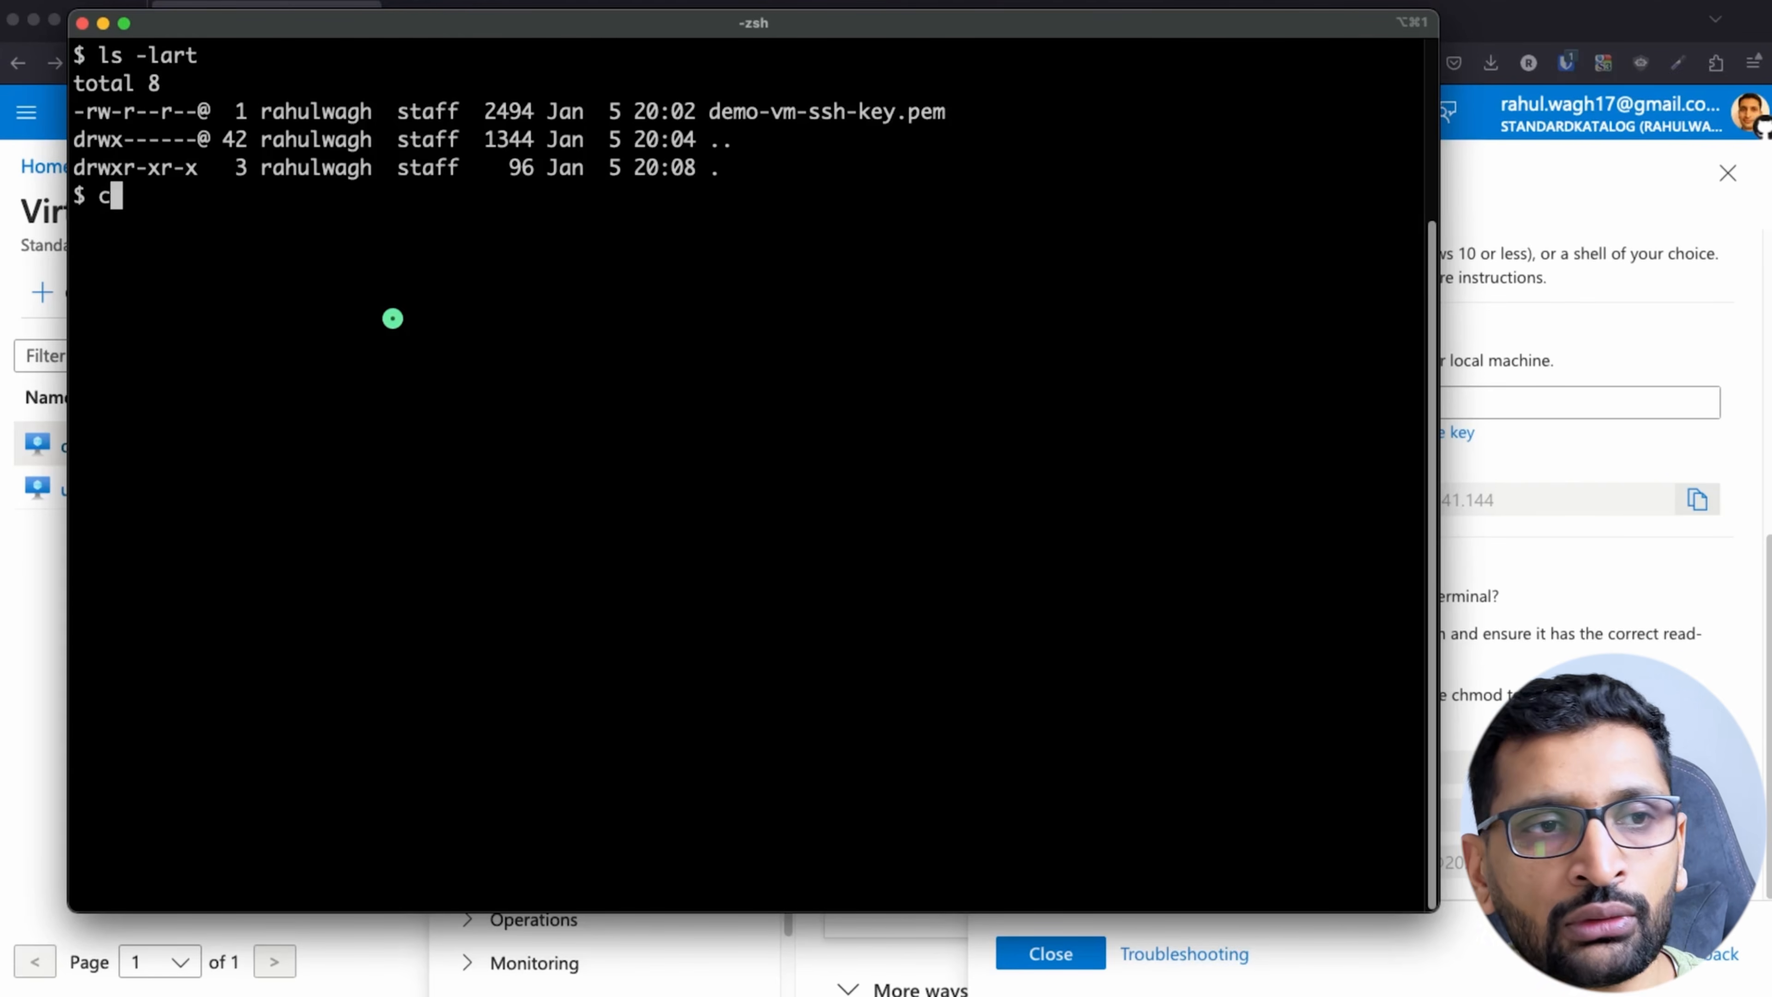
key("BackSpace")
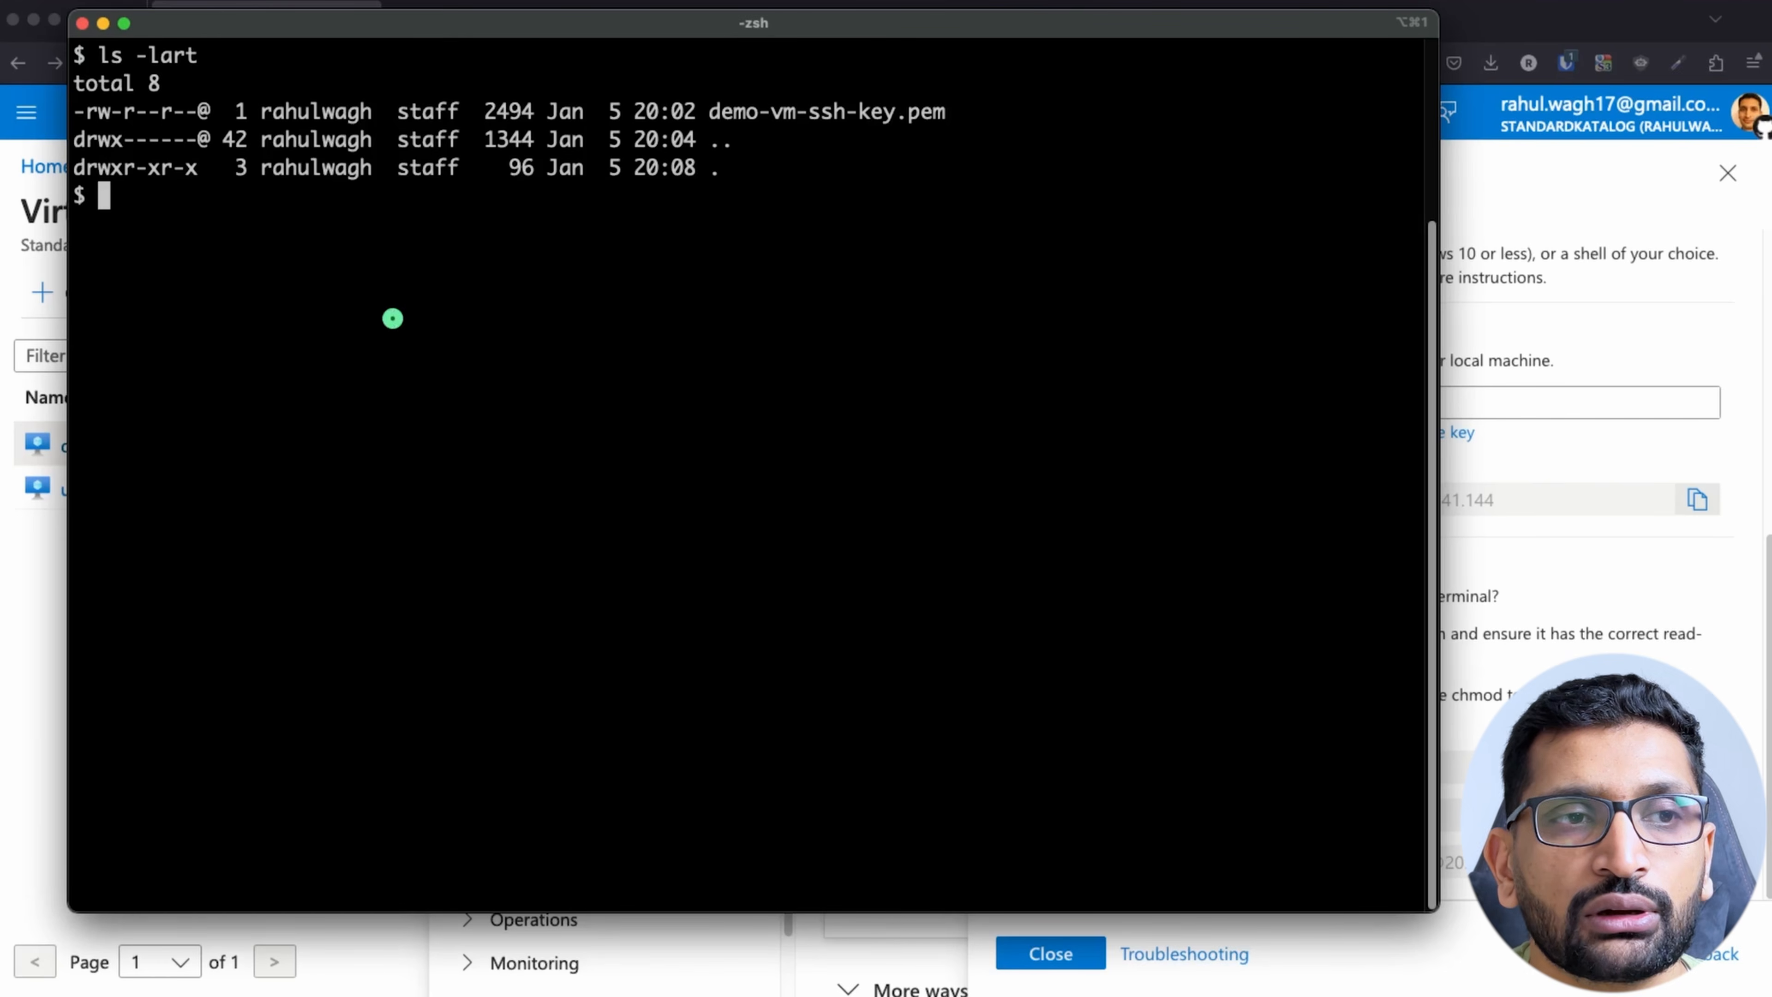
type("clear")
key("Return")
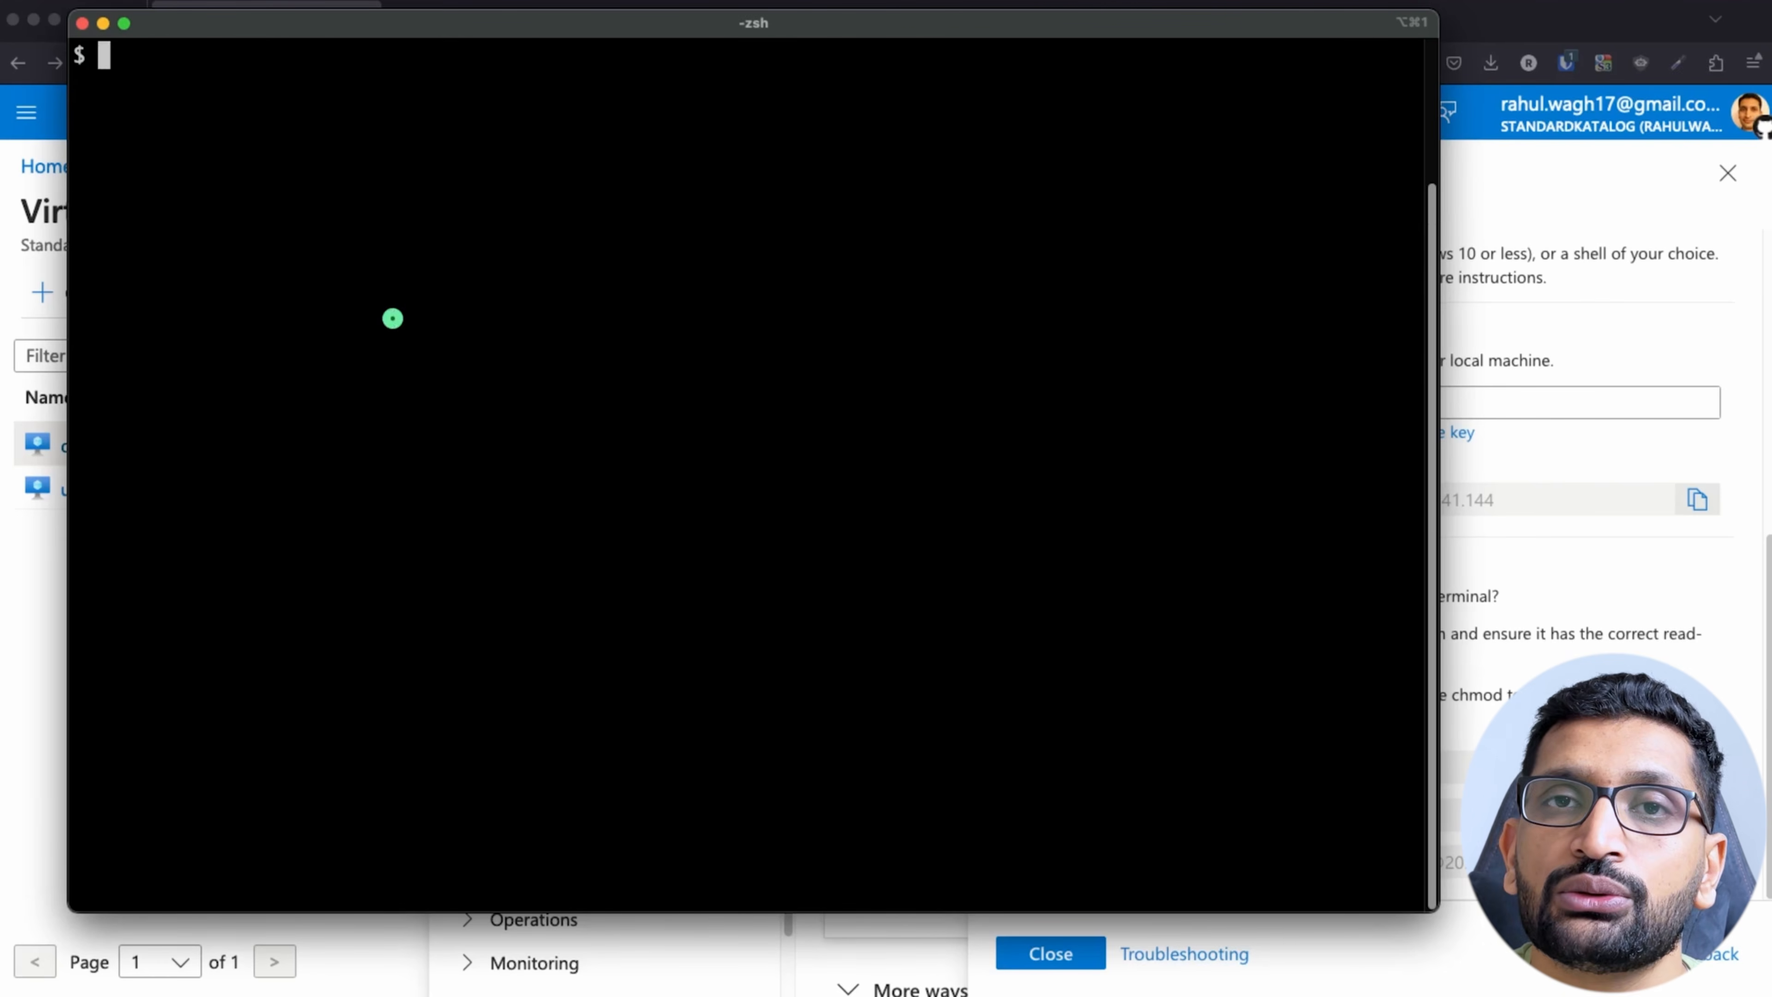
type("chmod ")
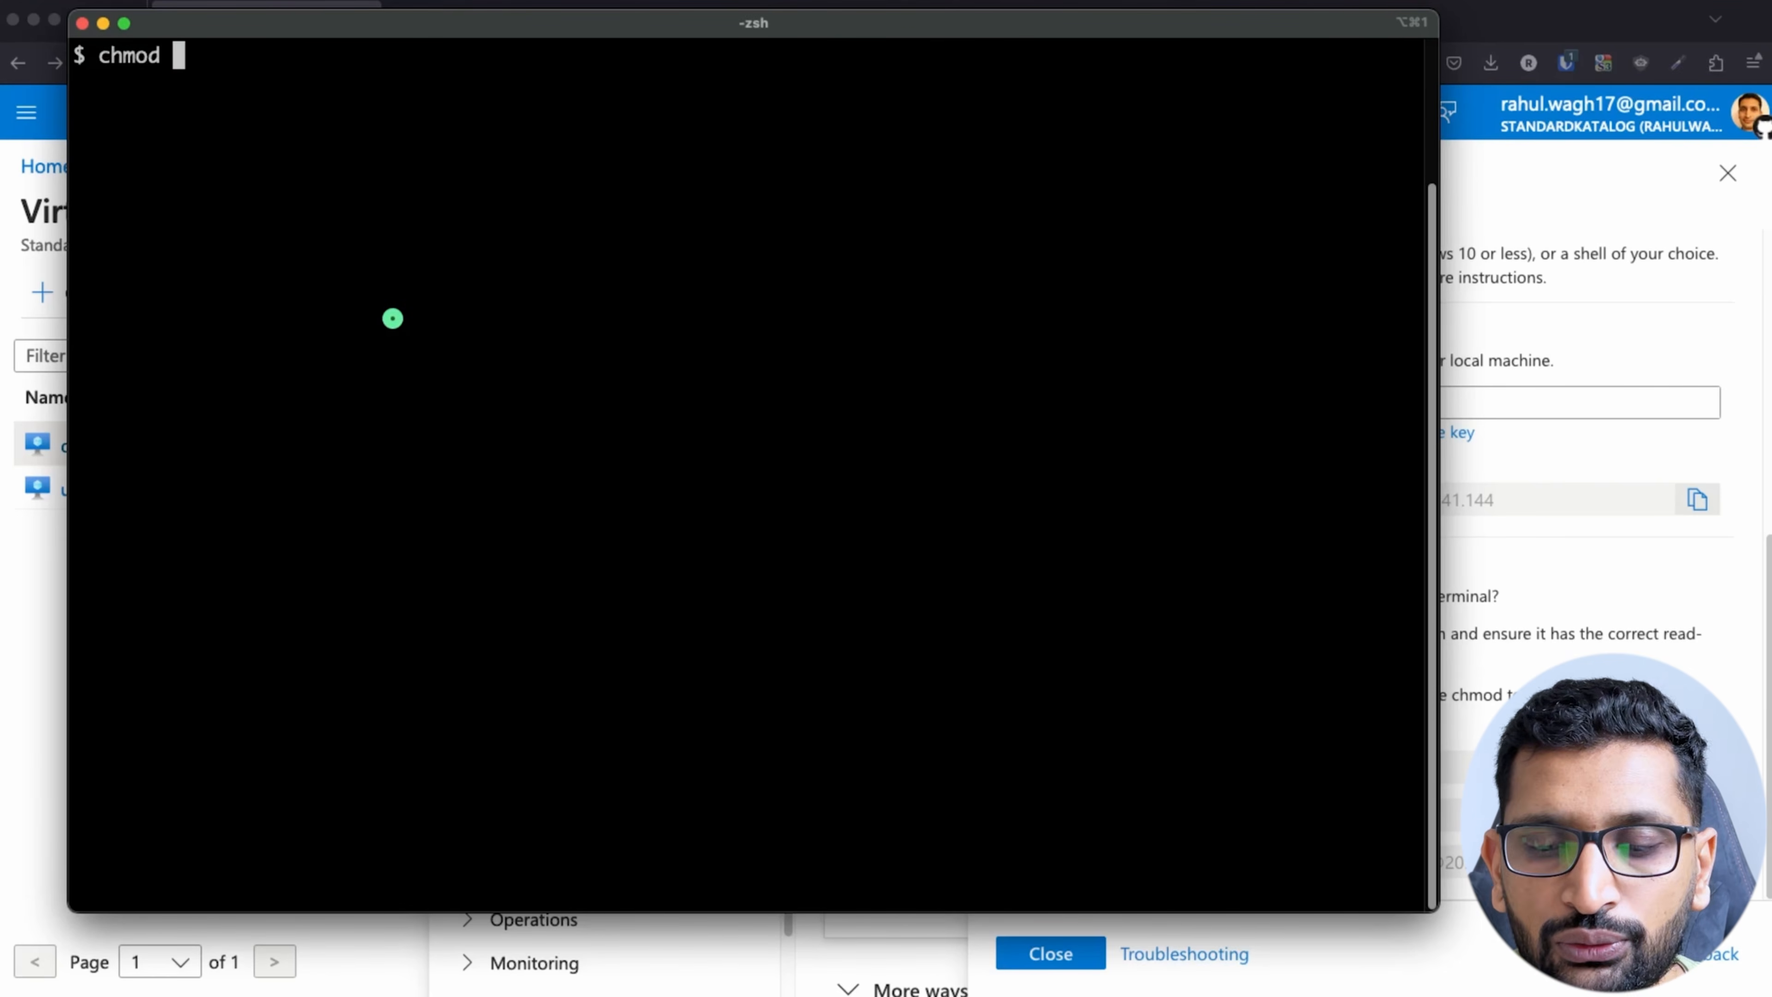
type("400 d")
key("Tab")
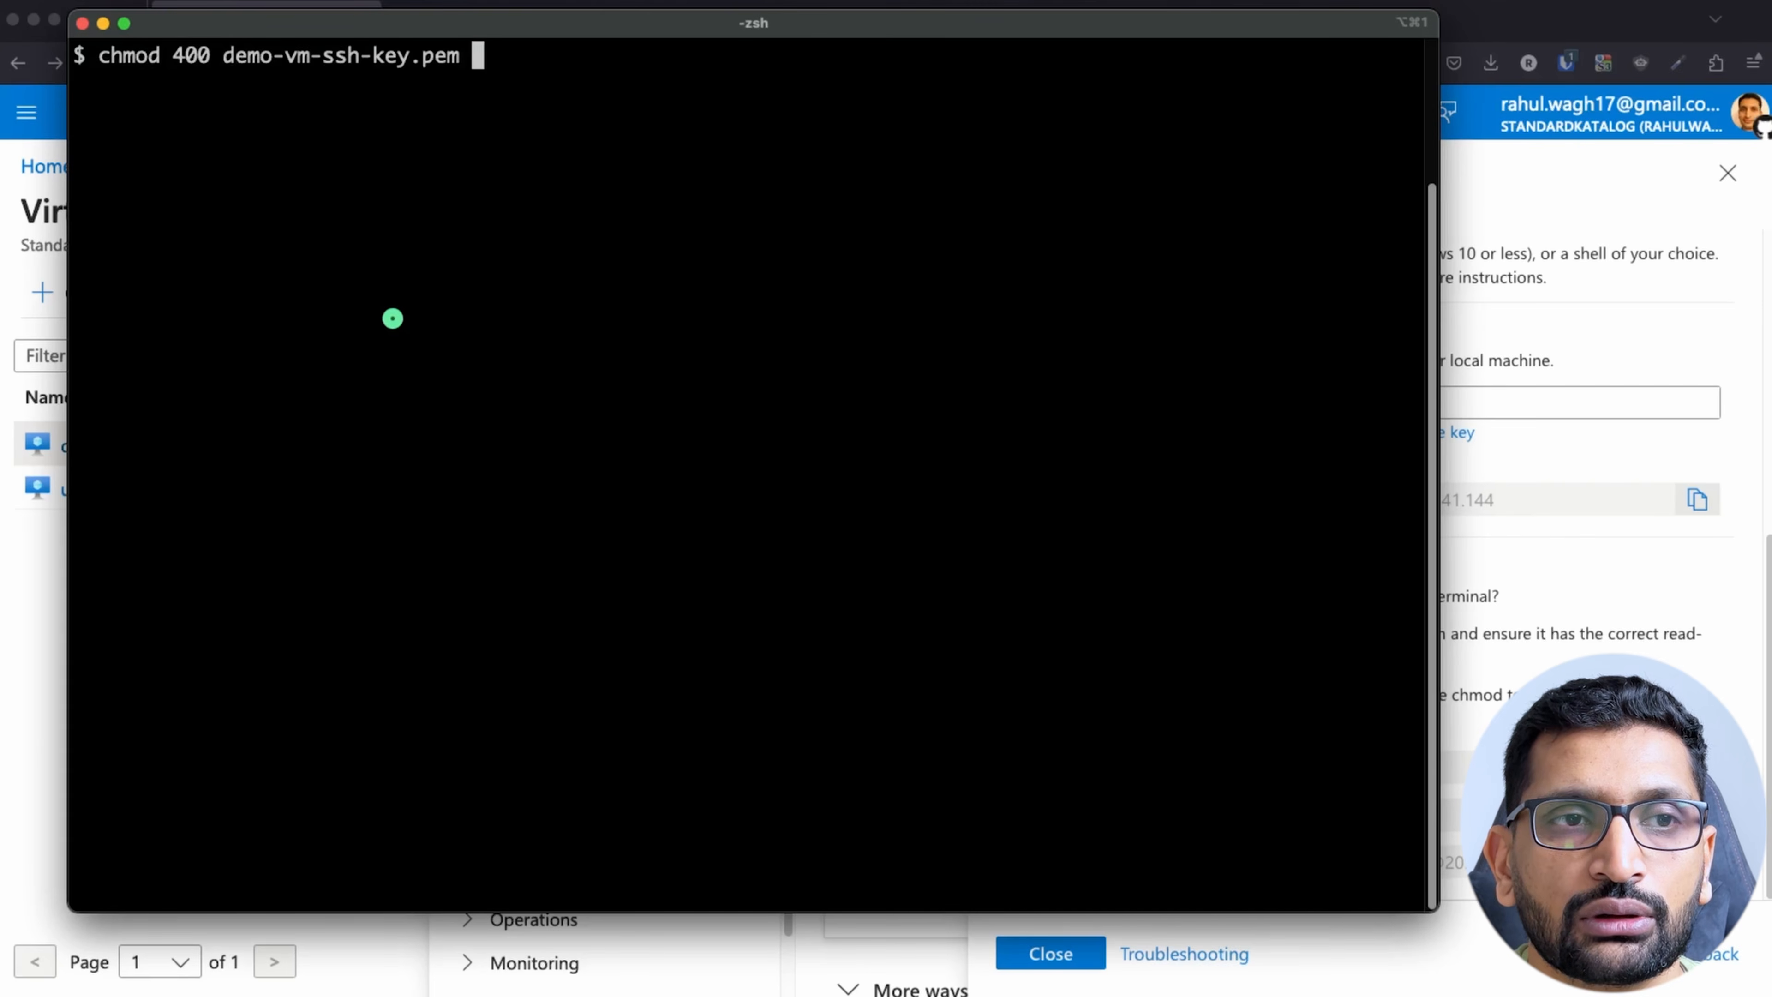
key("Return")
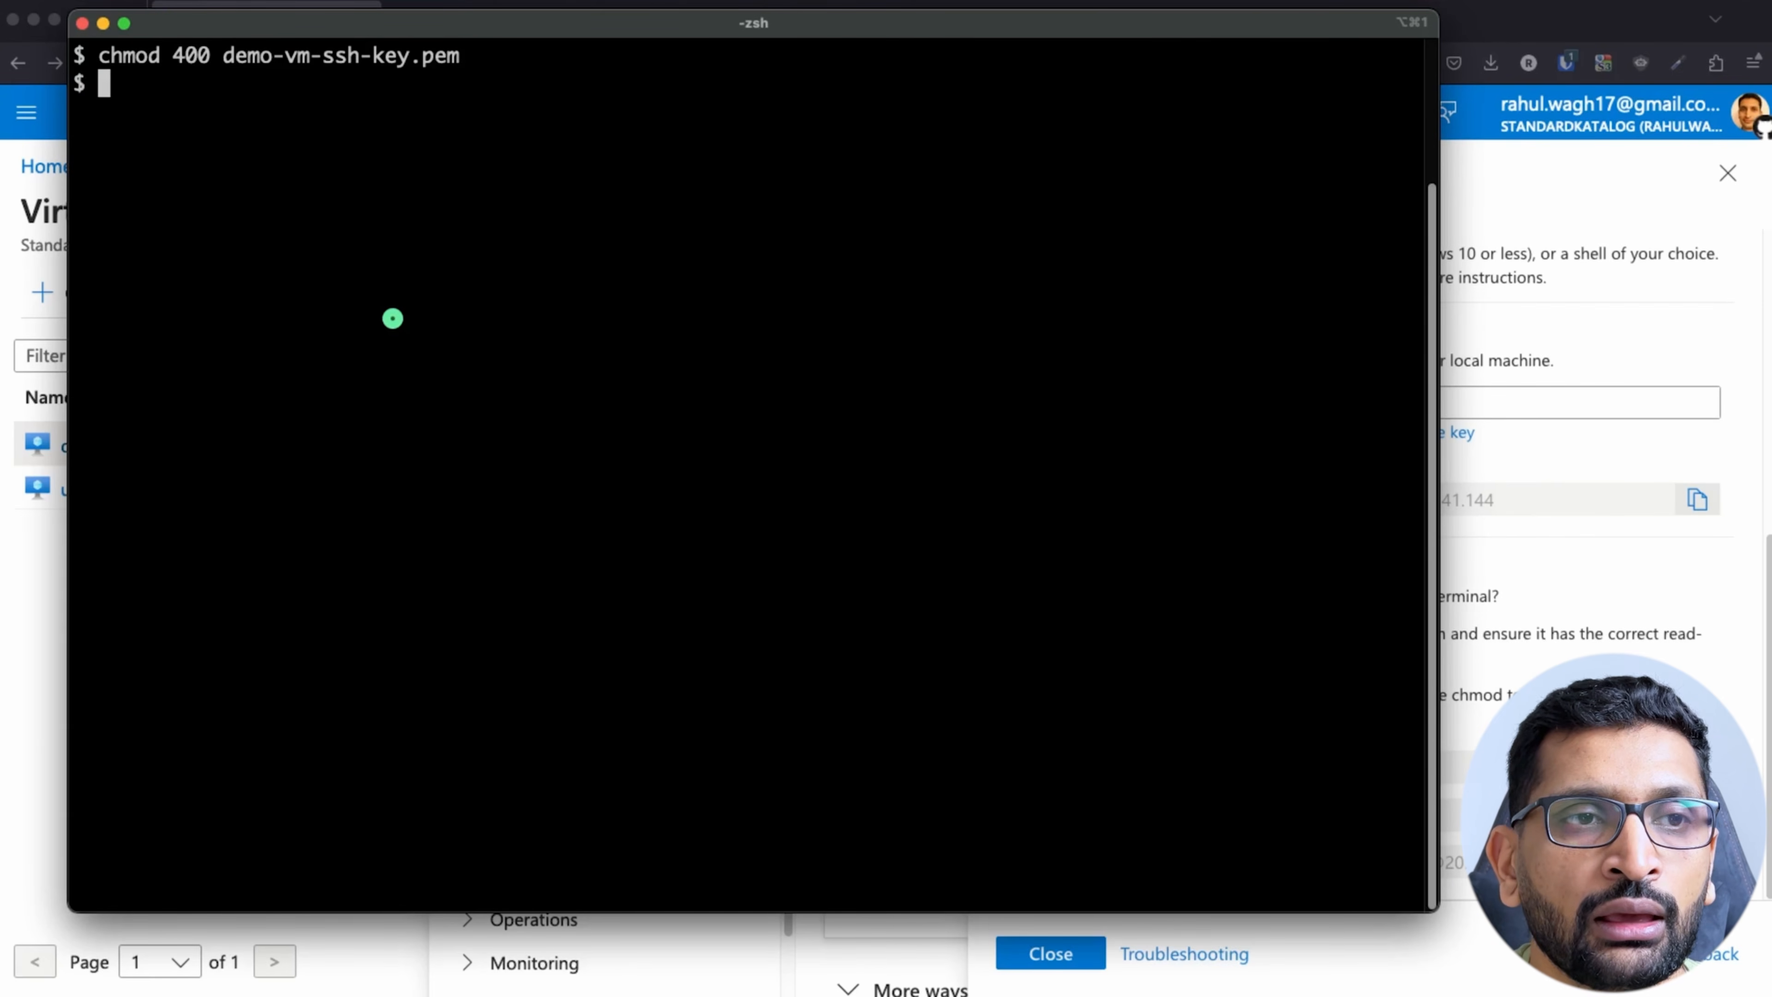
Step: Check the key file's changed permissions with ls -lart, and clear the terminal
key("Return")
type("ls ")
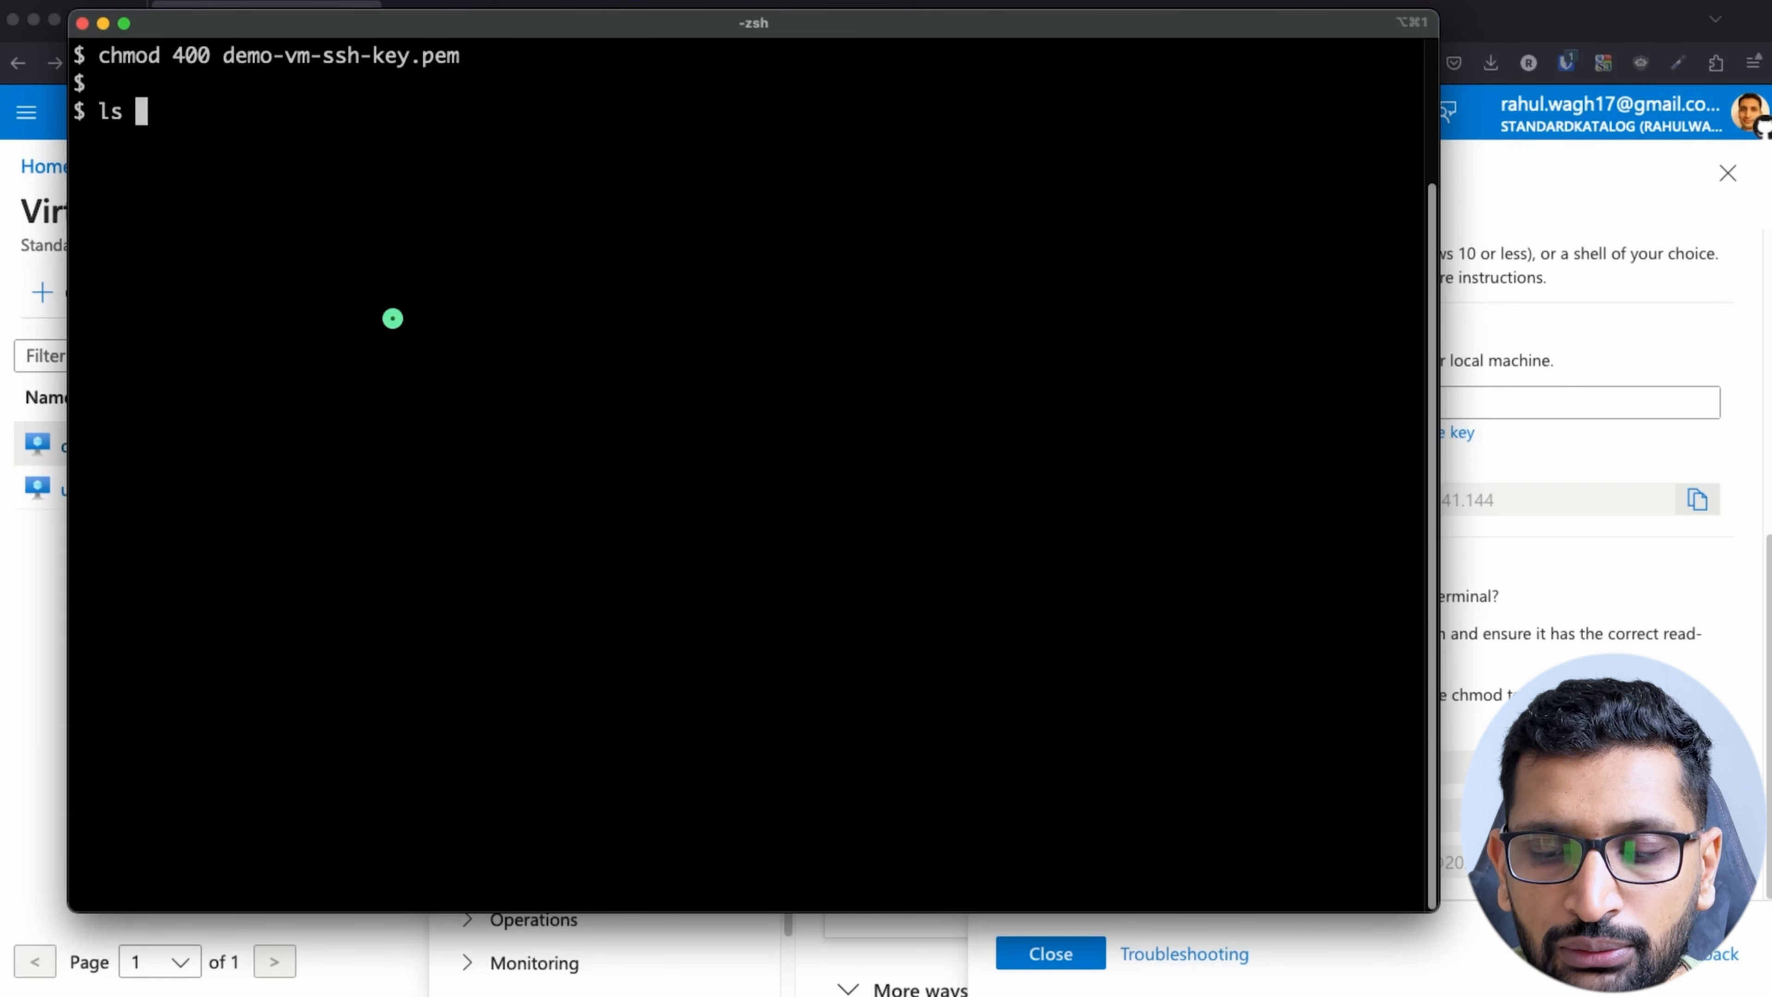
type("-lart")
key("Return")
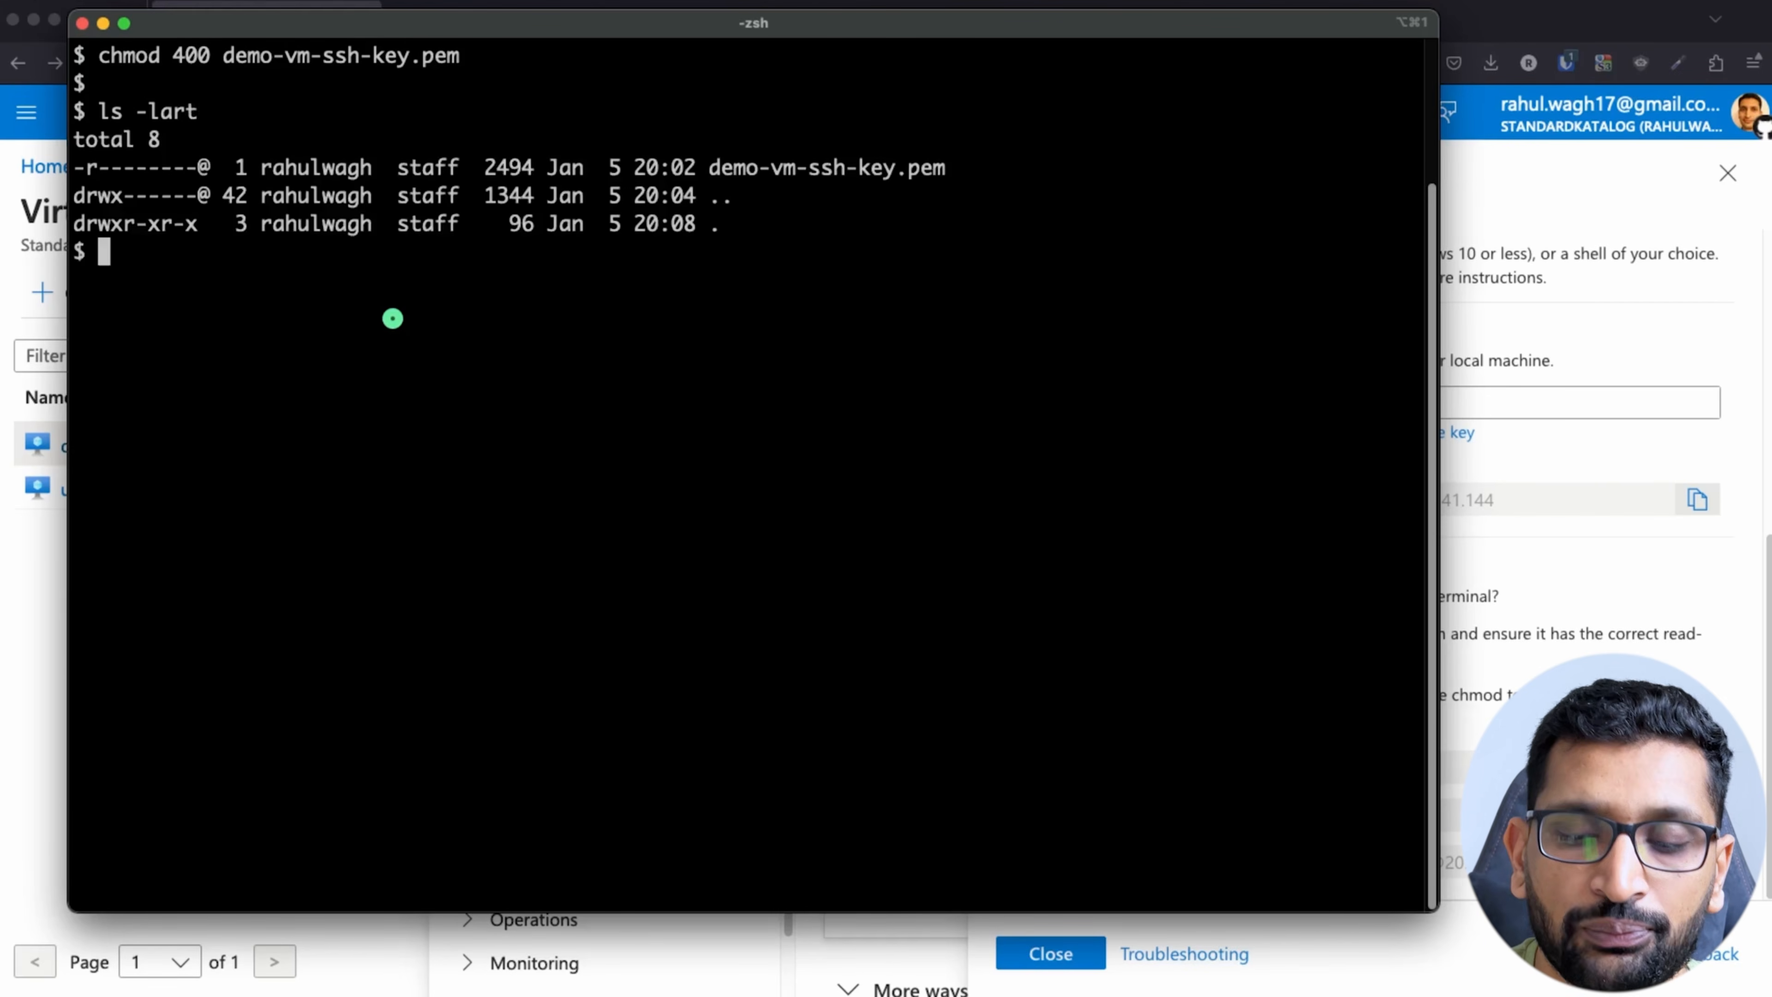
type("clear")
key("Return")
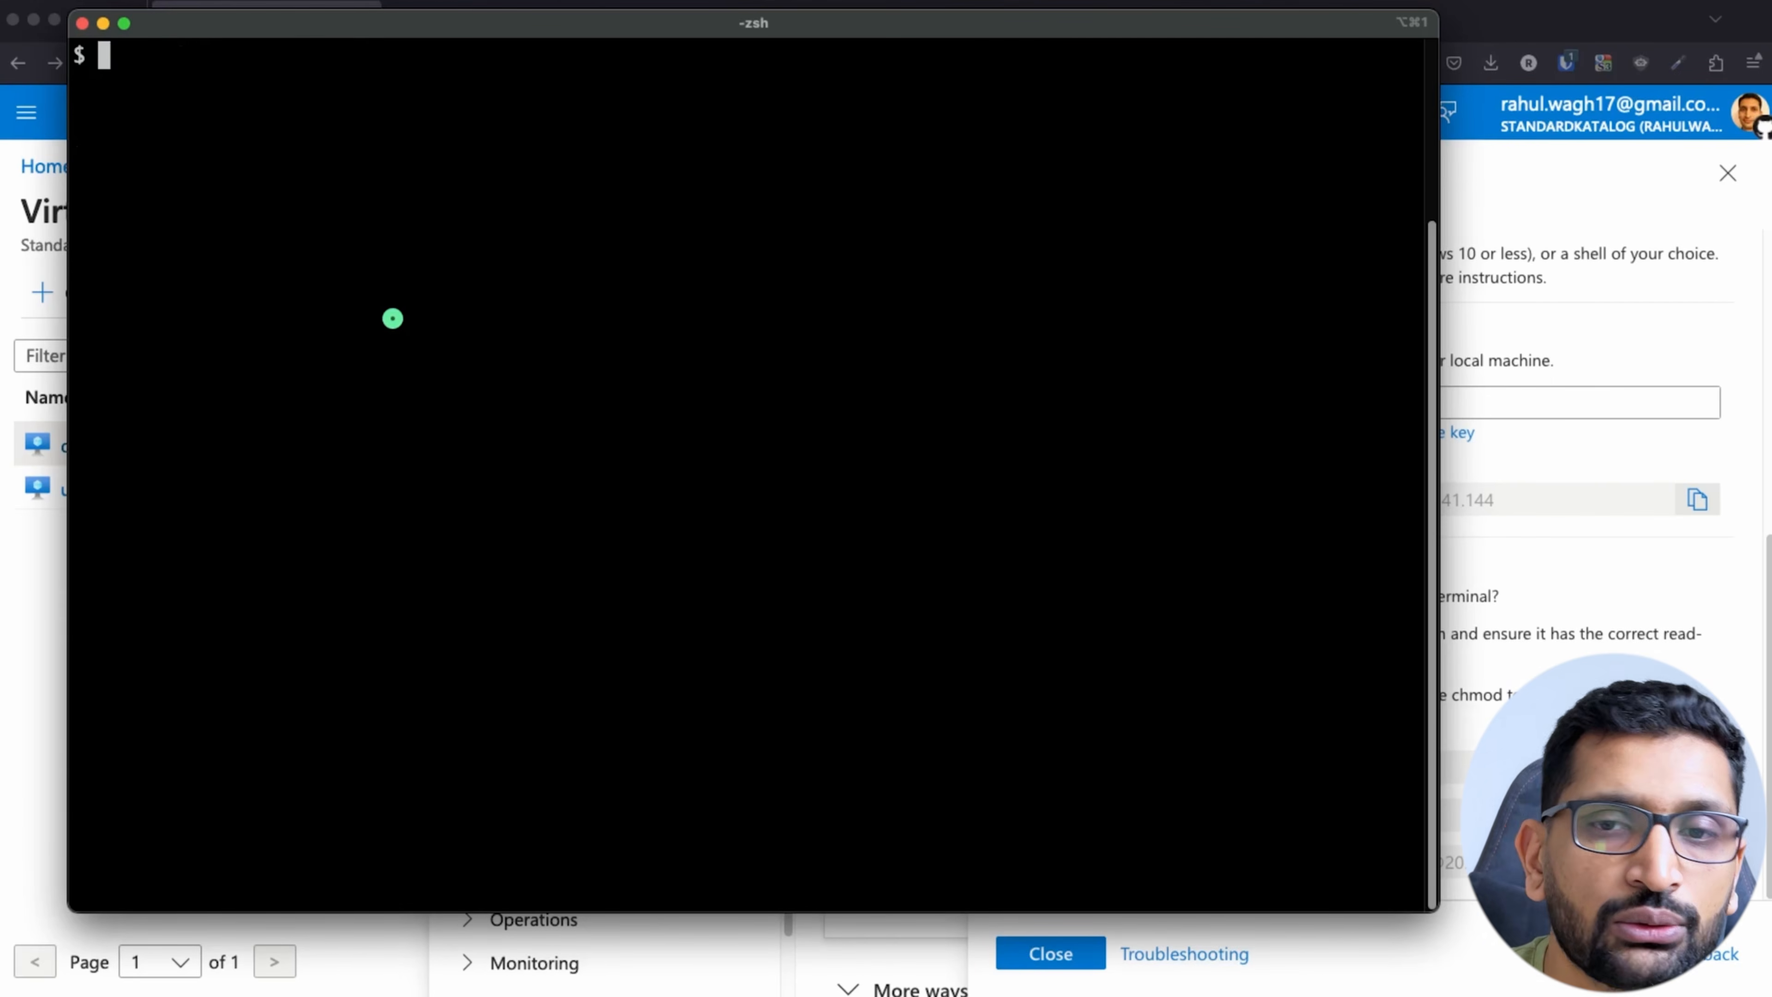
Step: Copy demo-public-vm's SSH command from the Native SSH instructions in the Azure portal and paste it at the terminal prompt
left_click(1595, 328)
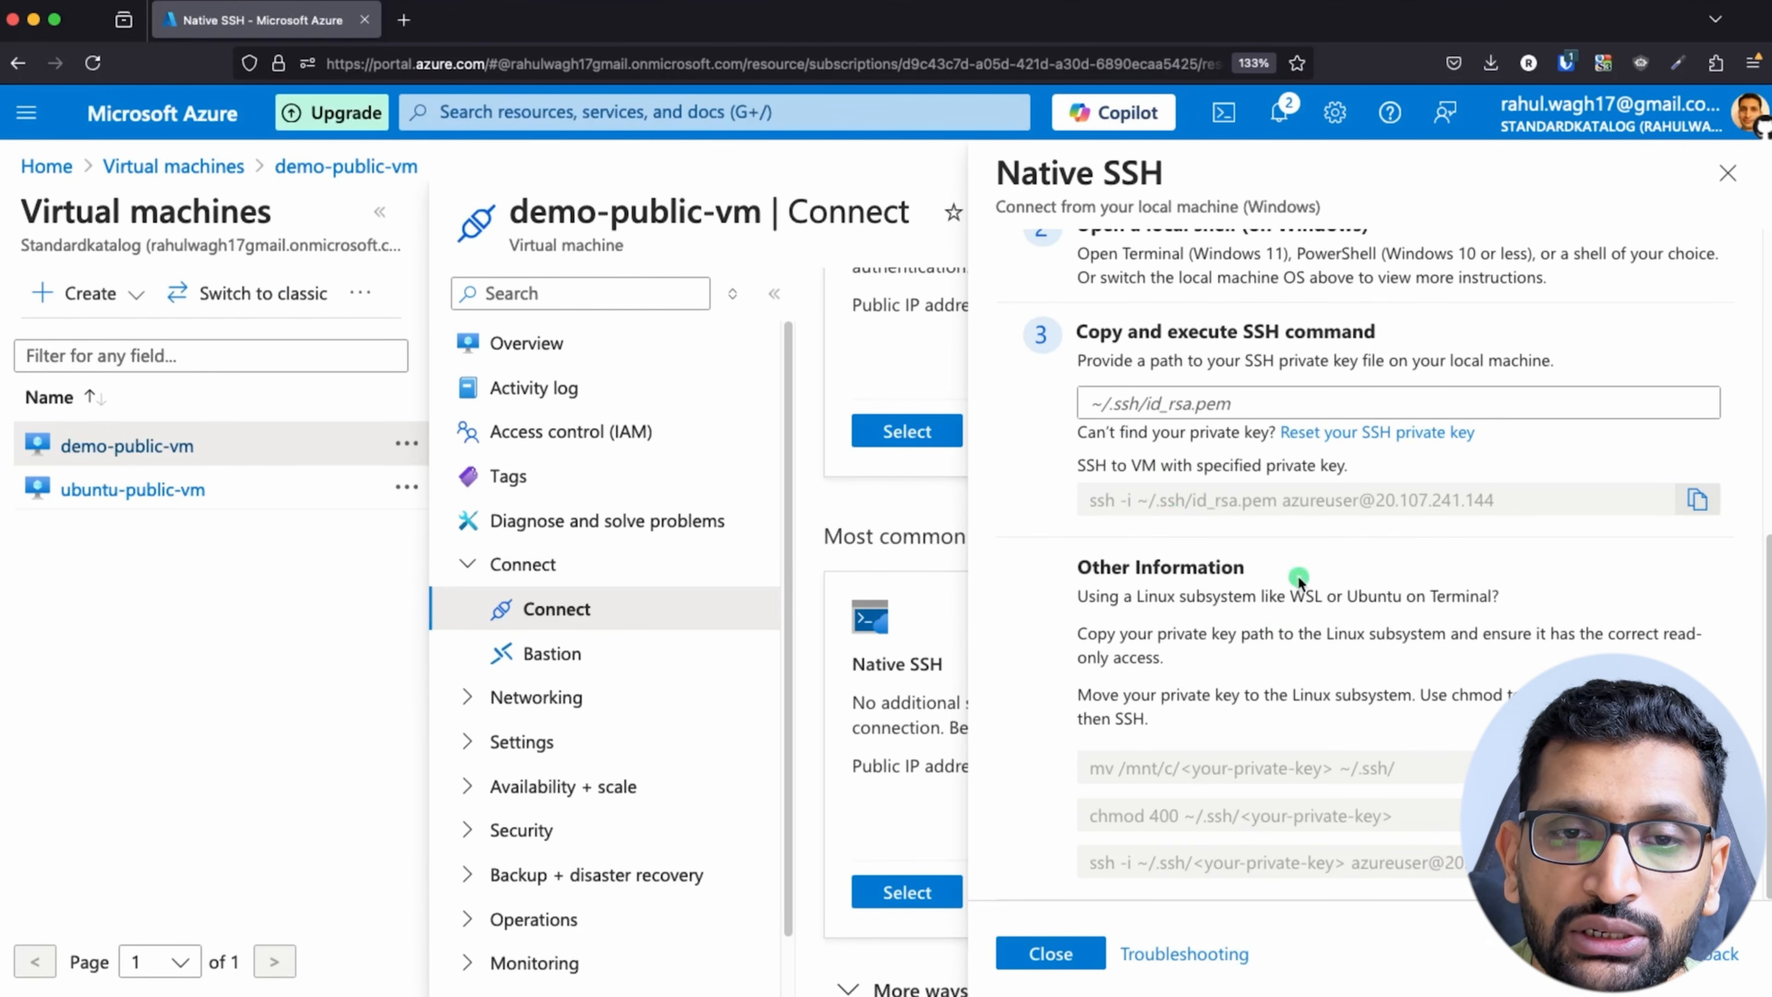
left_click(1696, 499)
key("super+Tab")
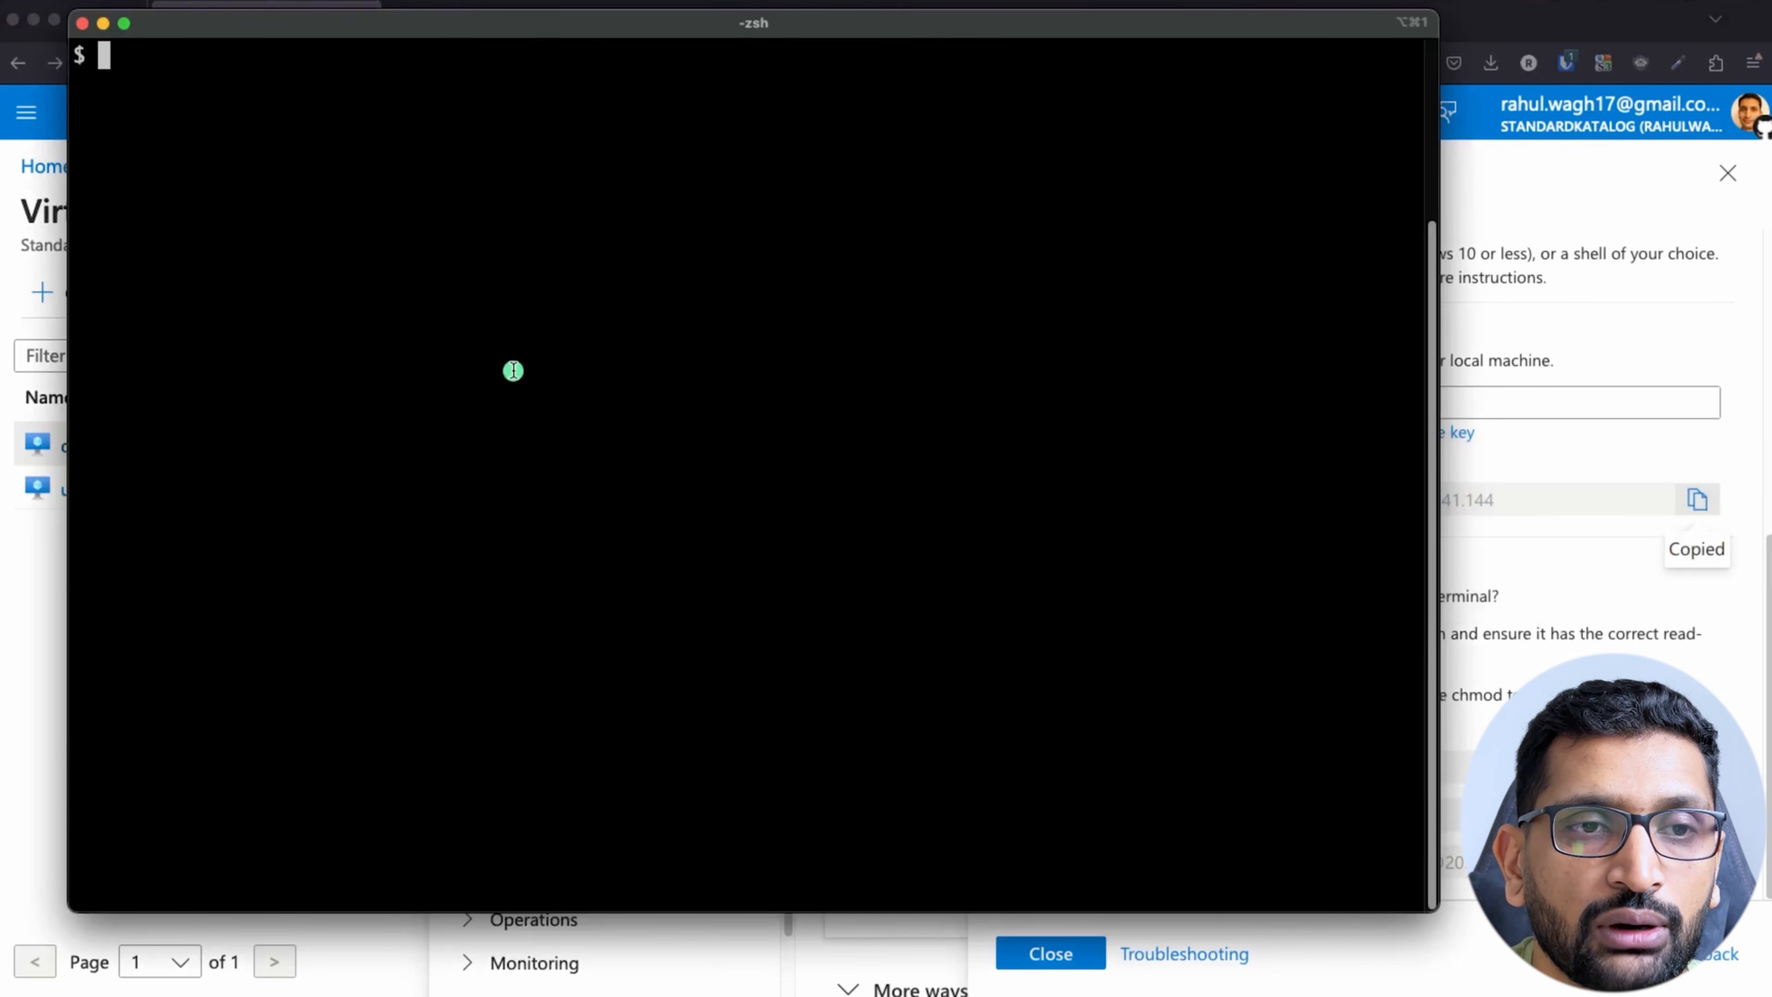
right_click(513, 372)
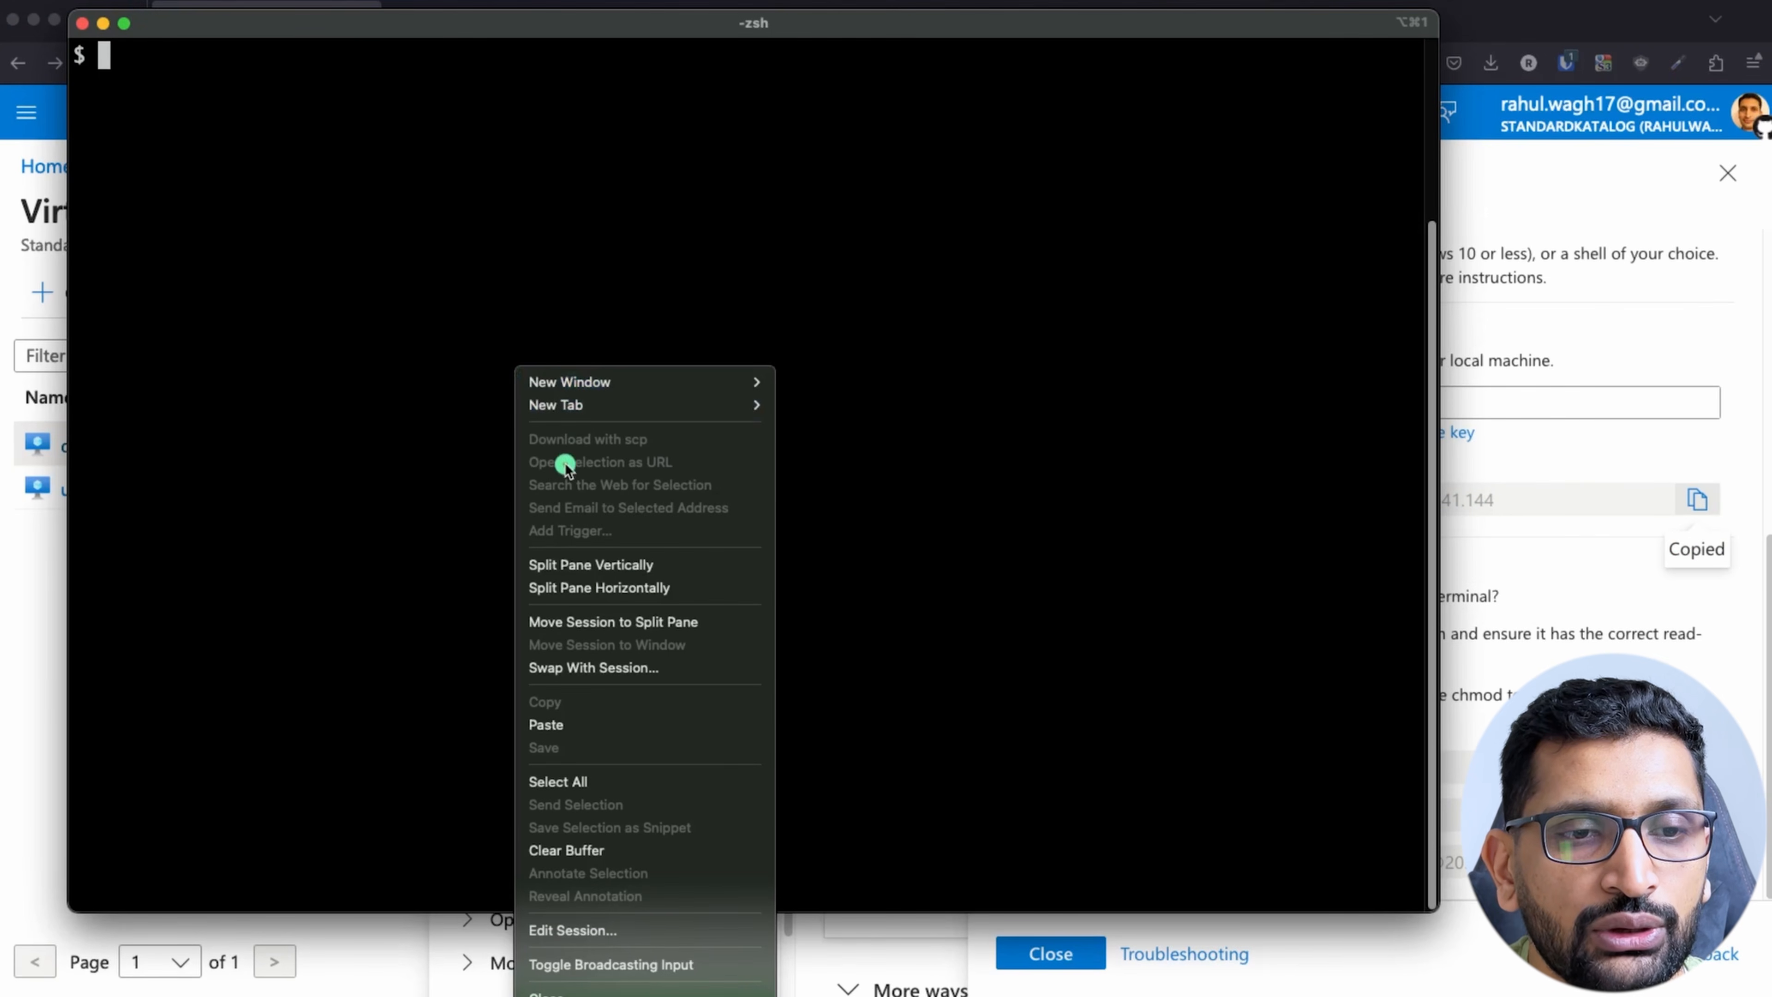
left_click(554, 726)
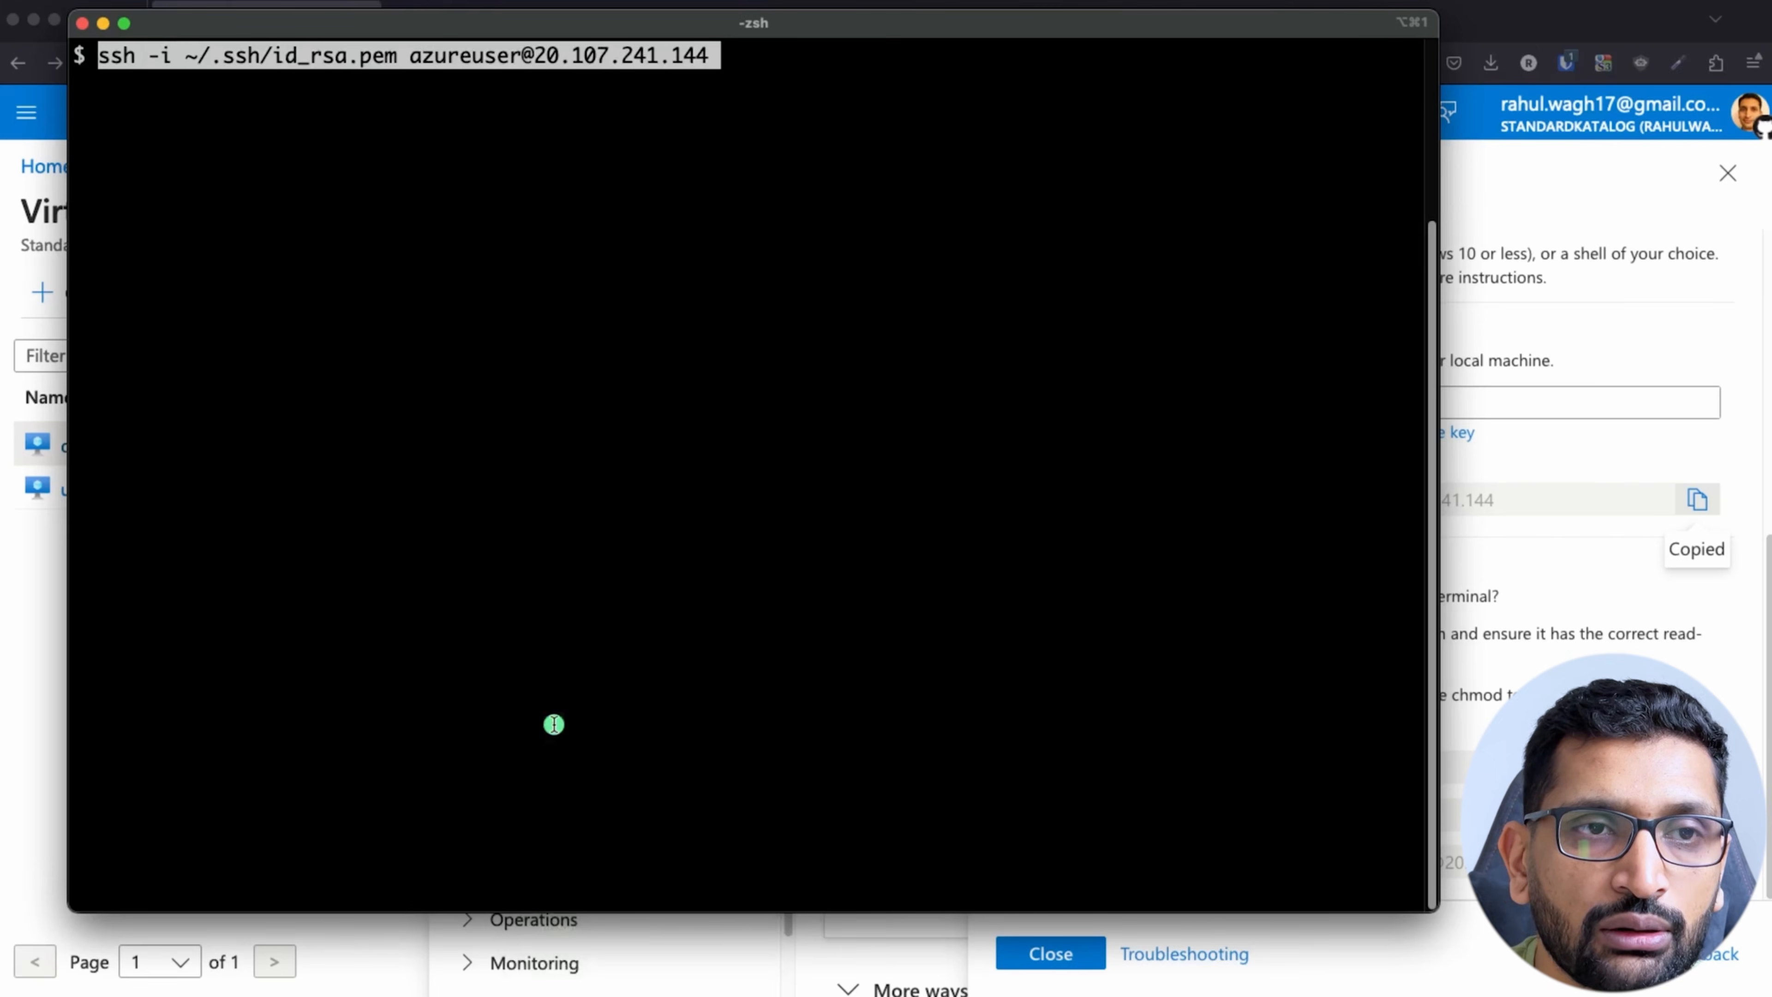
Step: Remove the placeholder file name id_rsa.pem from the key path in the pasted SSH command
key("Left")
key("Left")
key("Left")
key("Left")
key("Left")
key("Left")
key("Left")
key("Left")
key("Left")
key("Left")
key("Left")
key("Left")
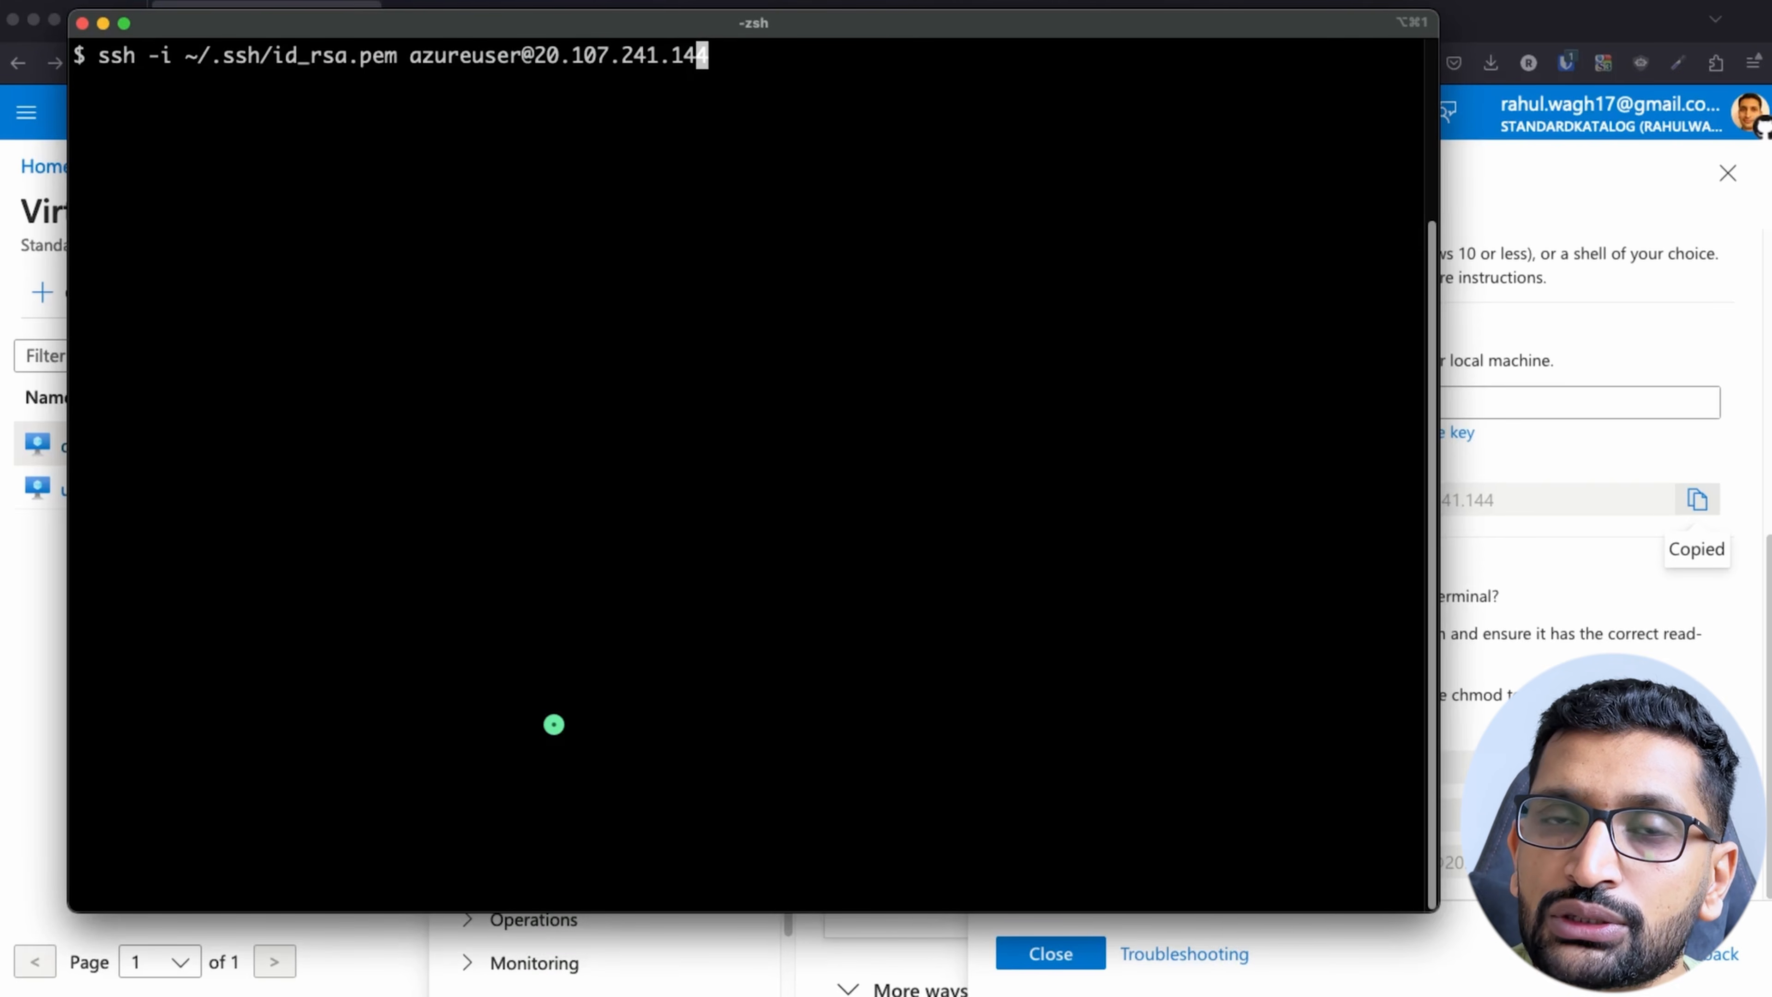
key("Left")
key("Left")
key("Left")
key("Left")
key("Left")
key("Left")
key("Left")
key("Left")
key("Left")
key("Left")
key("Left")
key("Left")
key("Left")
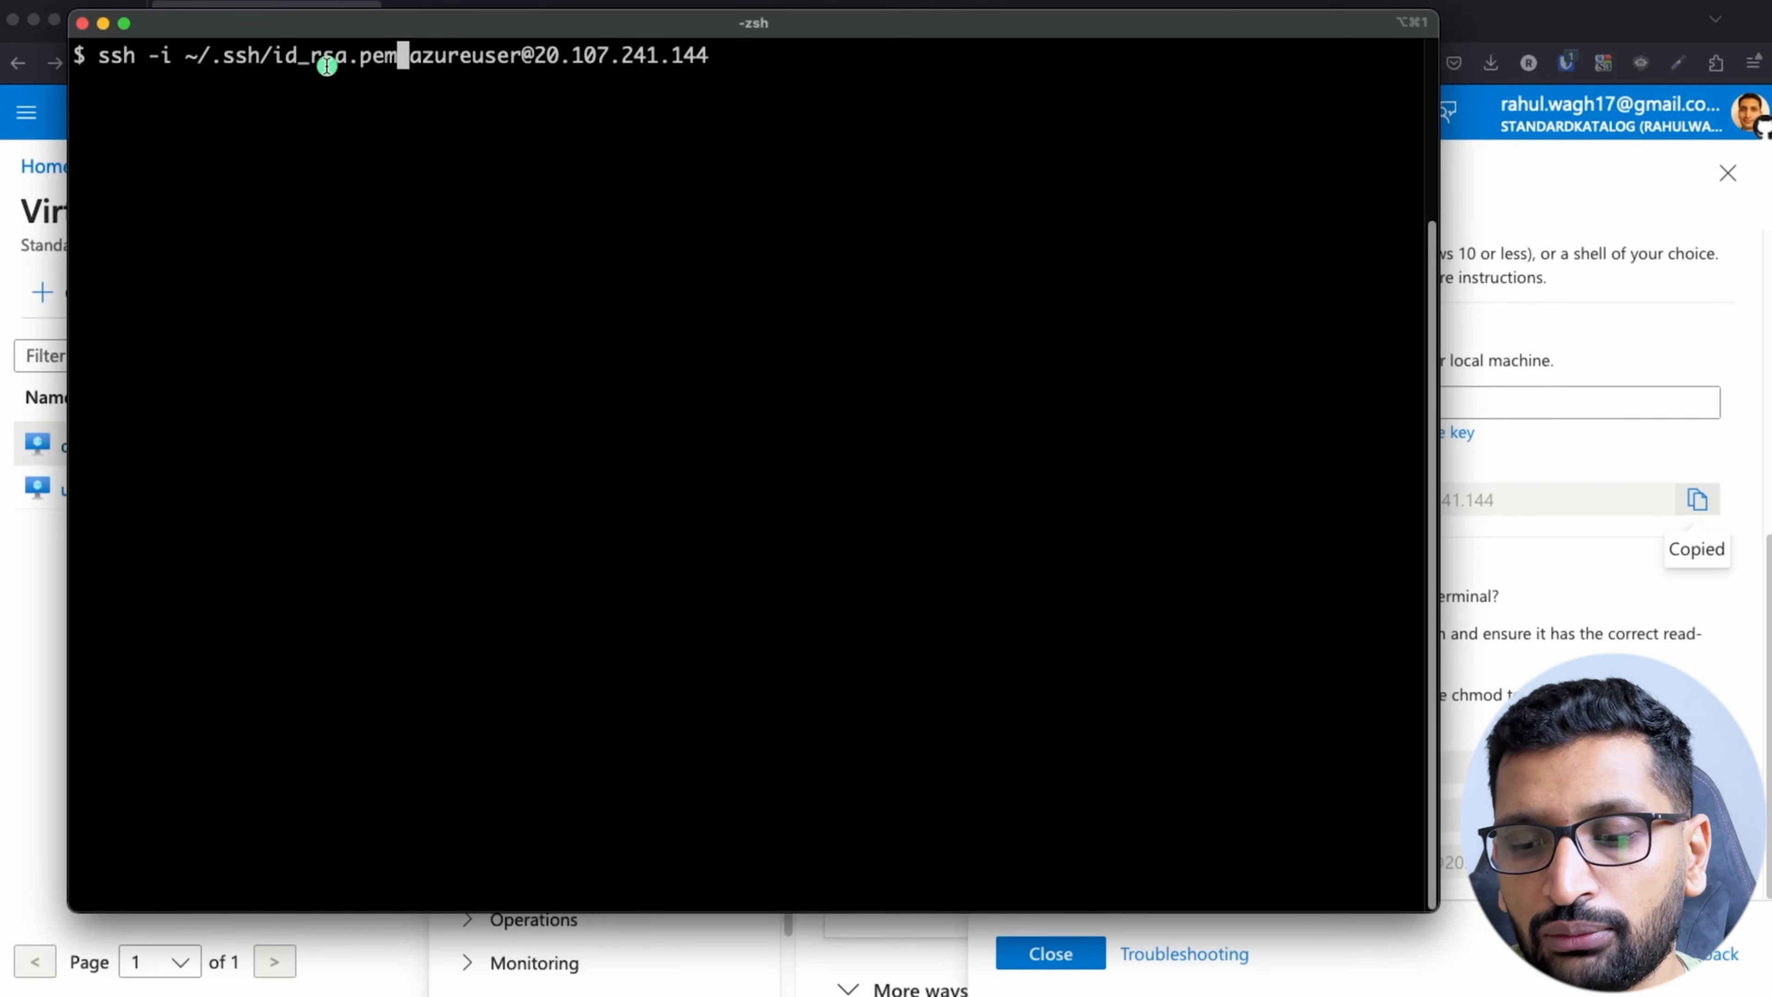
key("BackSpace")
key("BackSpace")
key("BackSpace")
key("BackSpace")
key("BackSpace")
key("BackSpace")
key("BackSpace")
key("BackSpace")
key("BackSpace")
key("BackSpace")
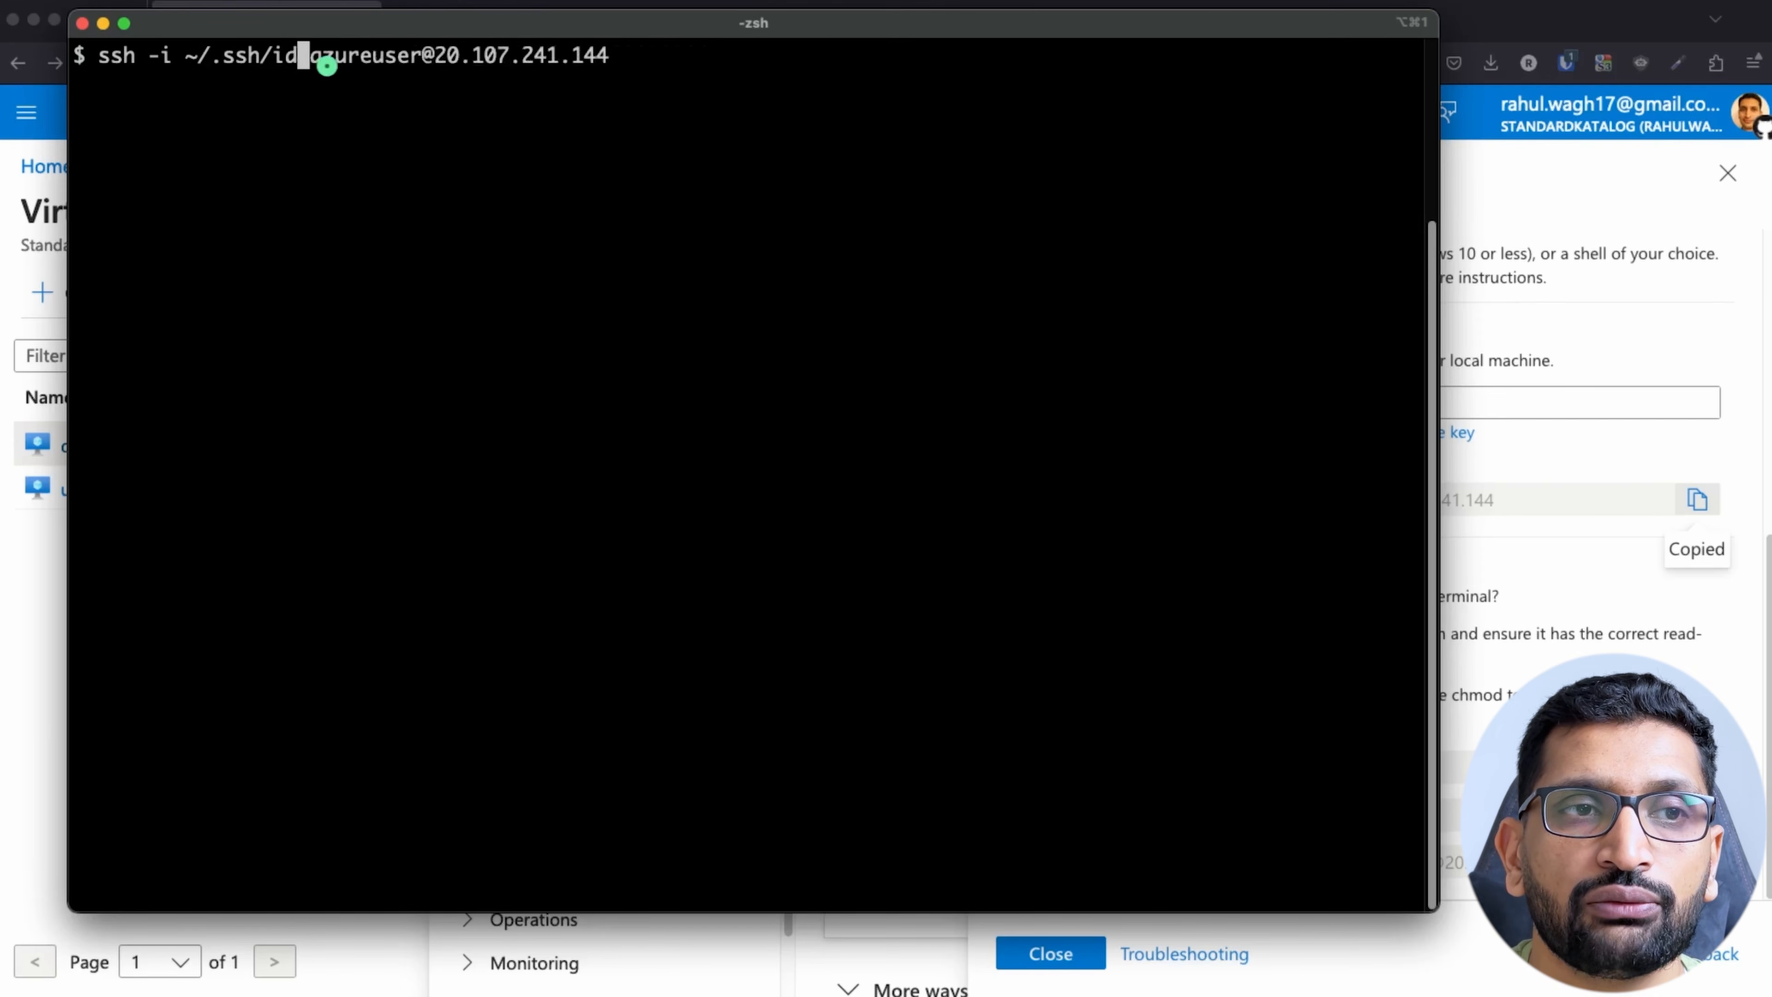
type("de")
key("Tab")
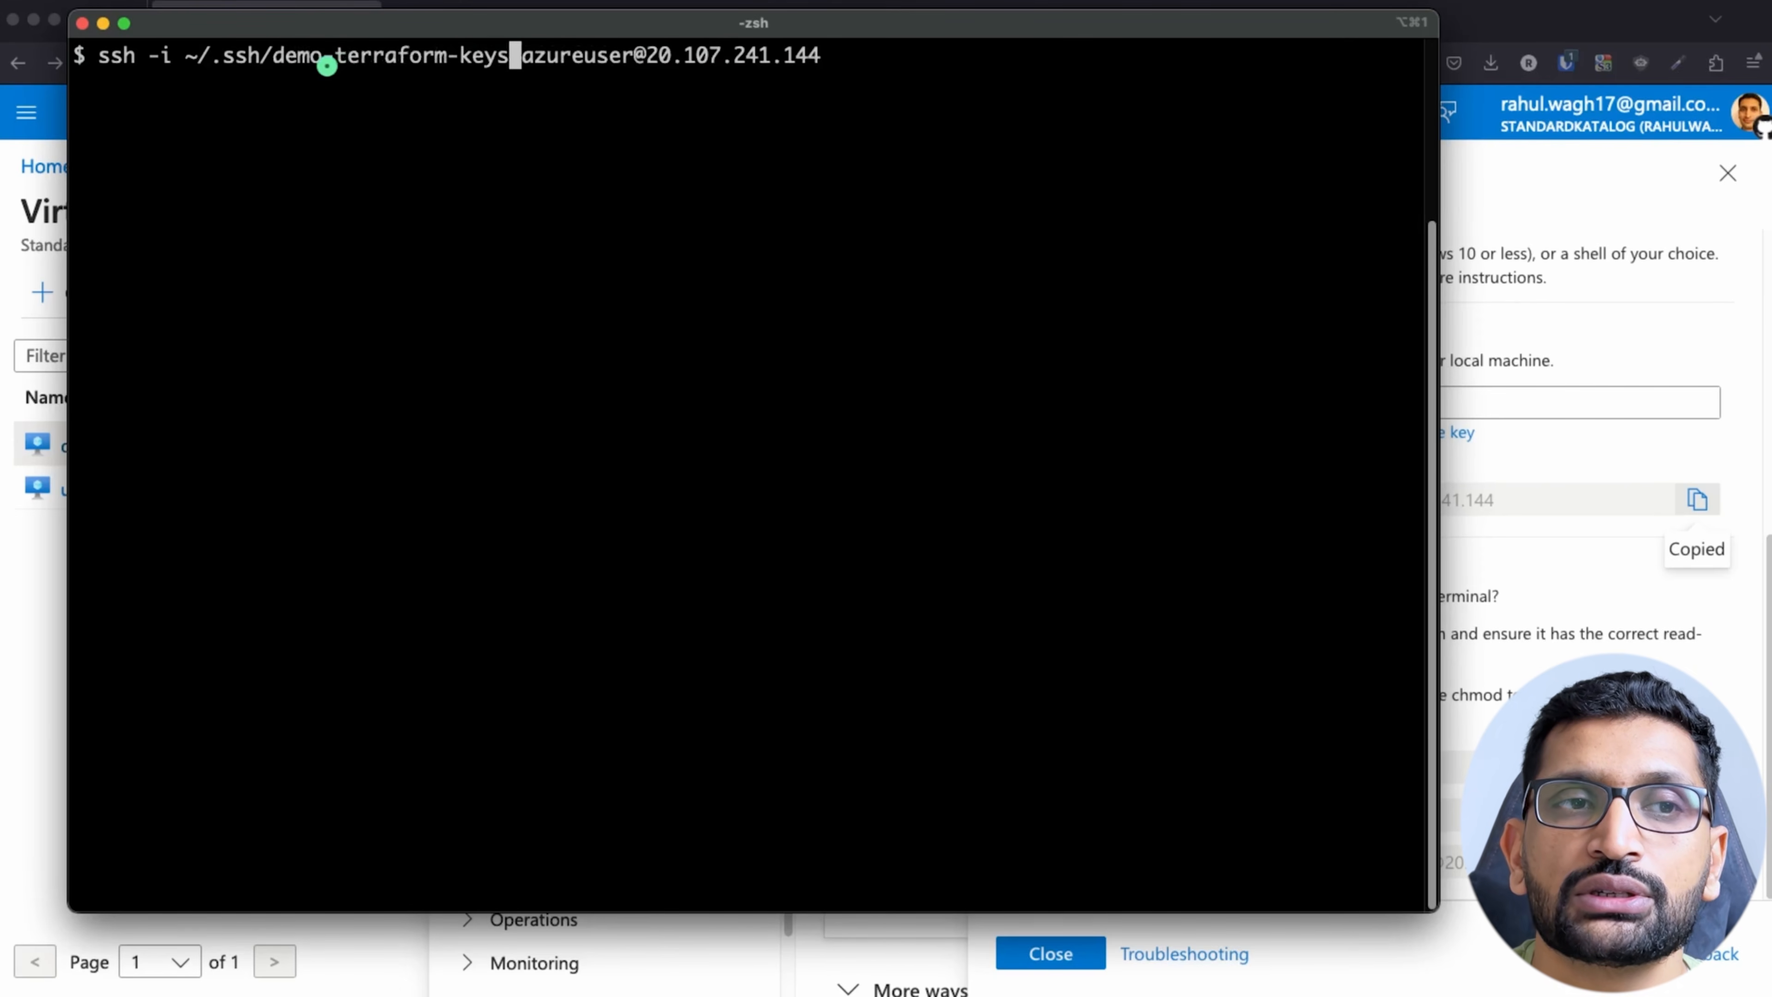
key("BackSpace")
key("BackSpace")
key("BackSpace")
key("BackSpace")
key("BackSpace")
key("BackSpace")
key("BackSpace")
key("BackSpace")
key("BackSpace")
key("BackSpace")
key("BackSpace")
key("BackSpace")
key("BackSpace")
key("BackSpace")
key("BackSpace")
key("BackSpace")
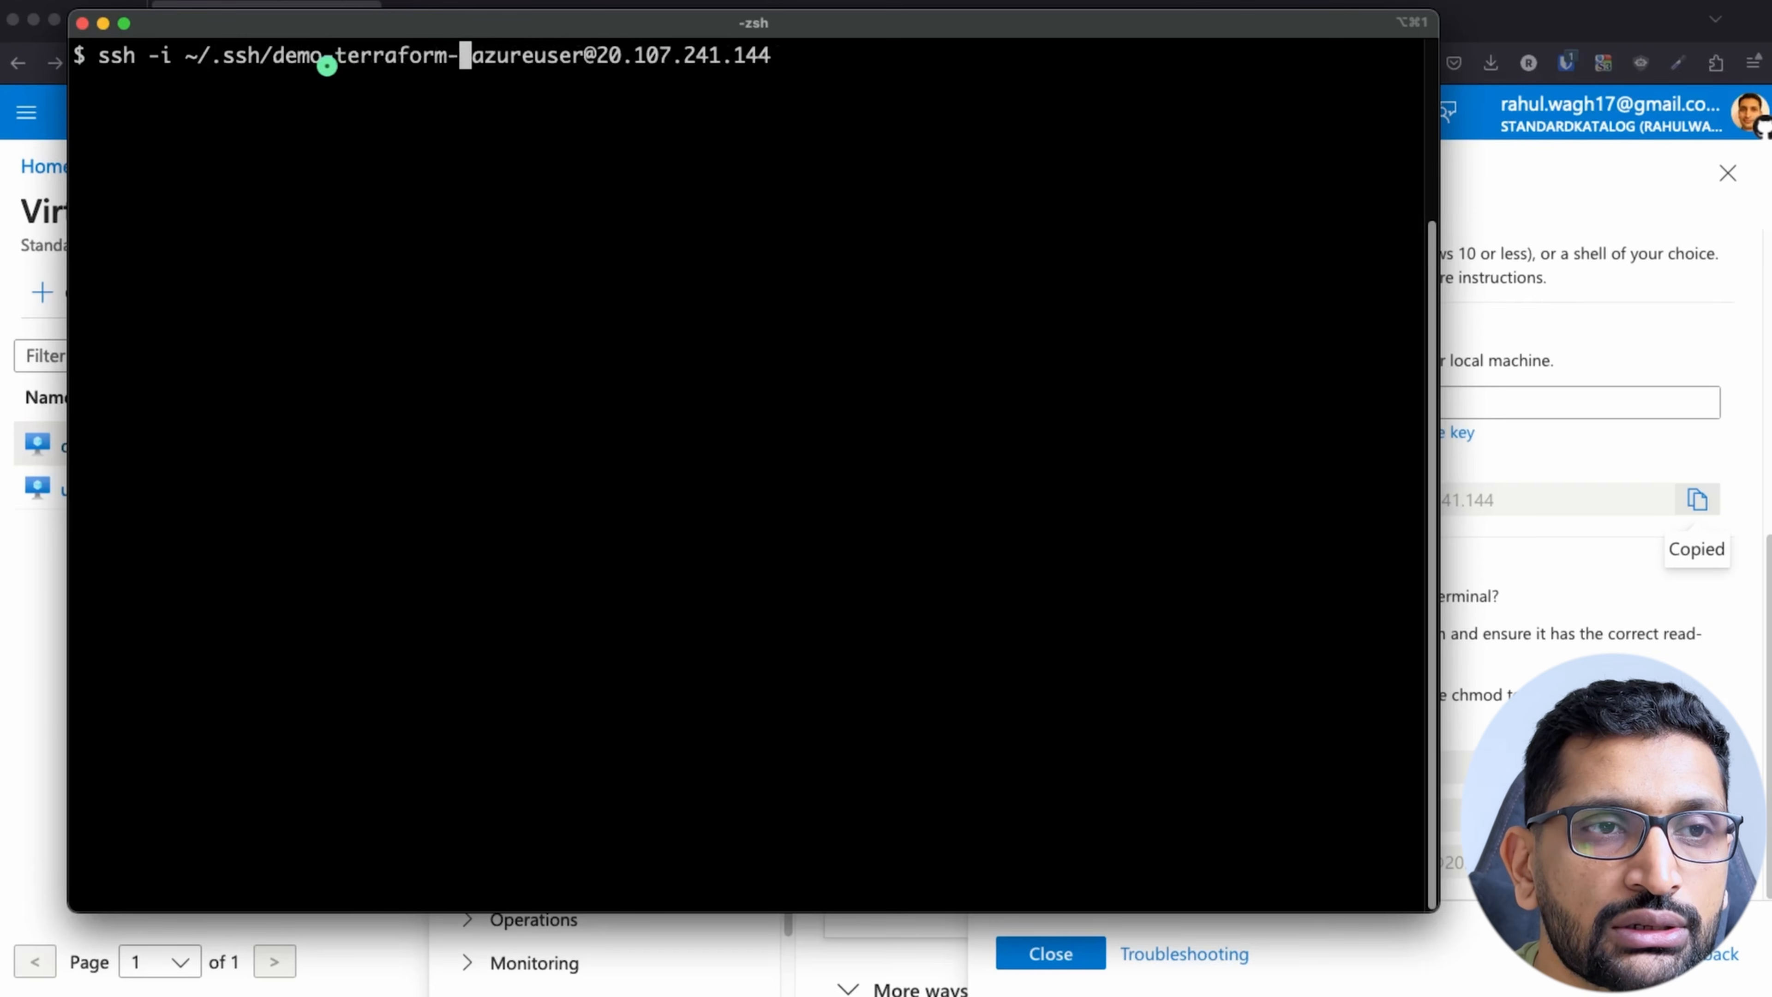
key("BackSpace")
key("BackSpace")
key("BackSpace")
key("BackSpace")
key("BackSpace")
key("BackSpace")
key("BackSpace")
key("BackSpace")
key("BackSpace")
key("BackSpace")
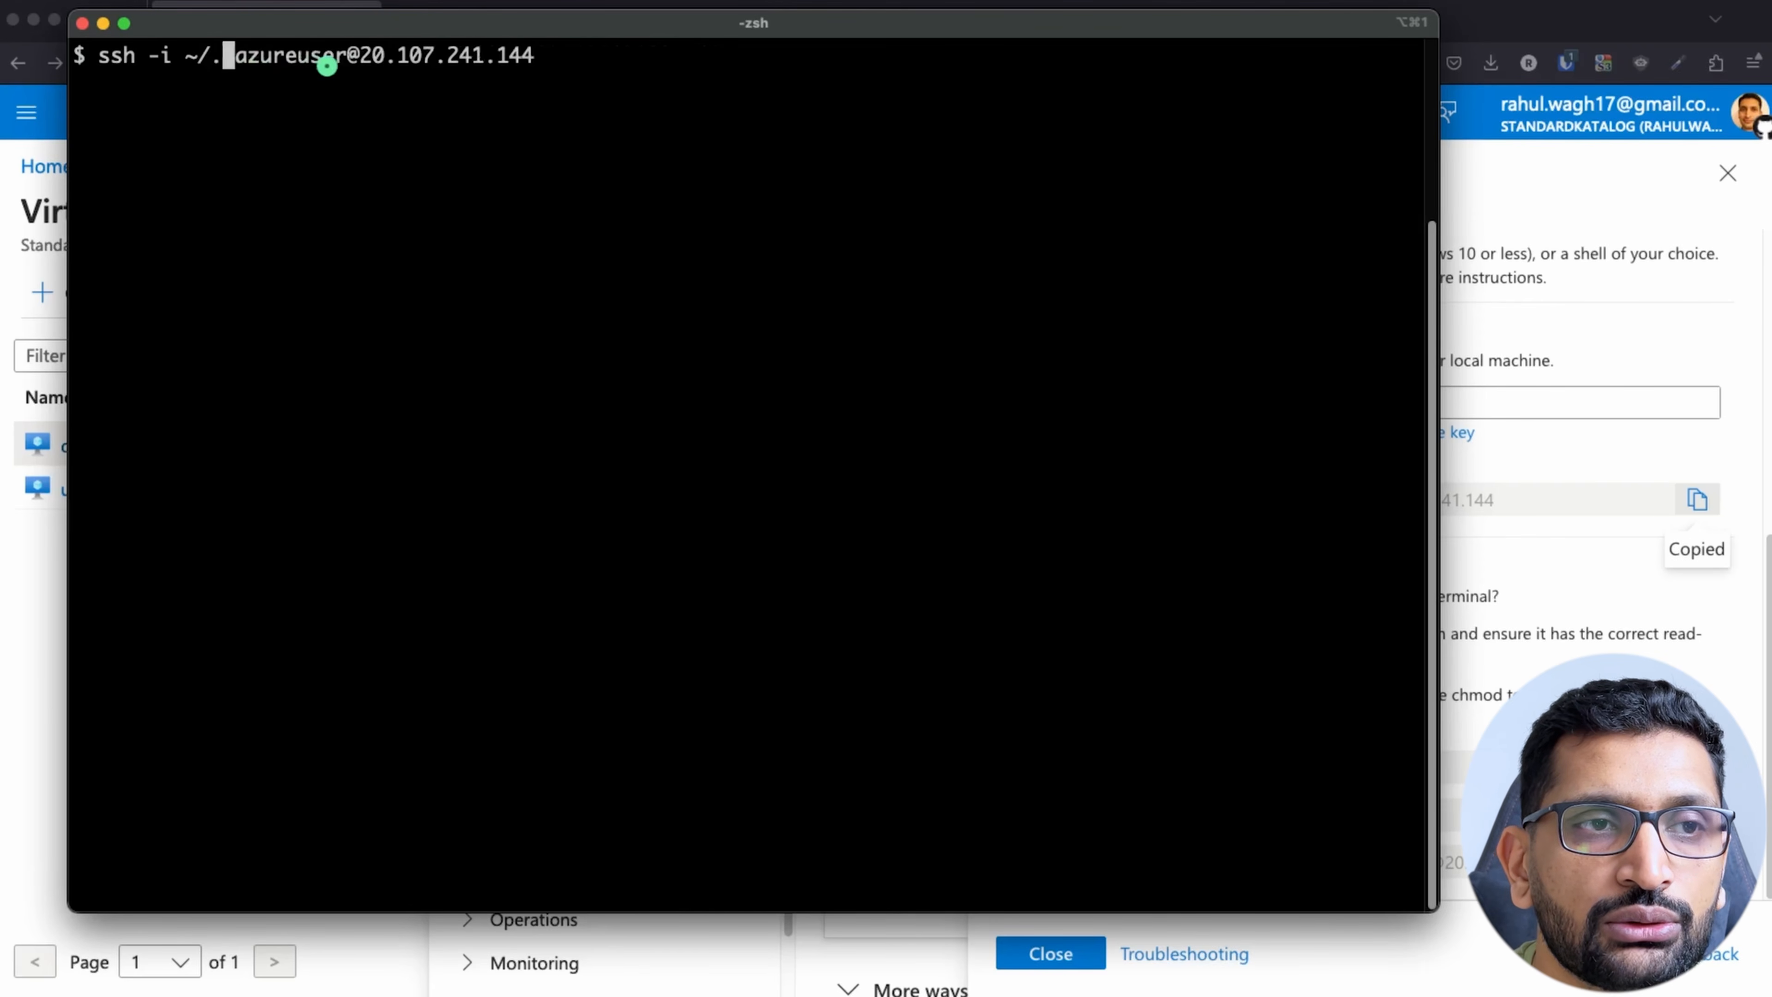
type("de")
key("Tab")
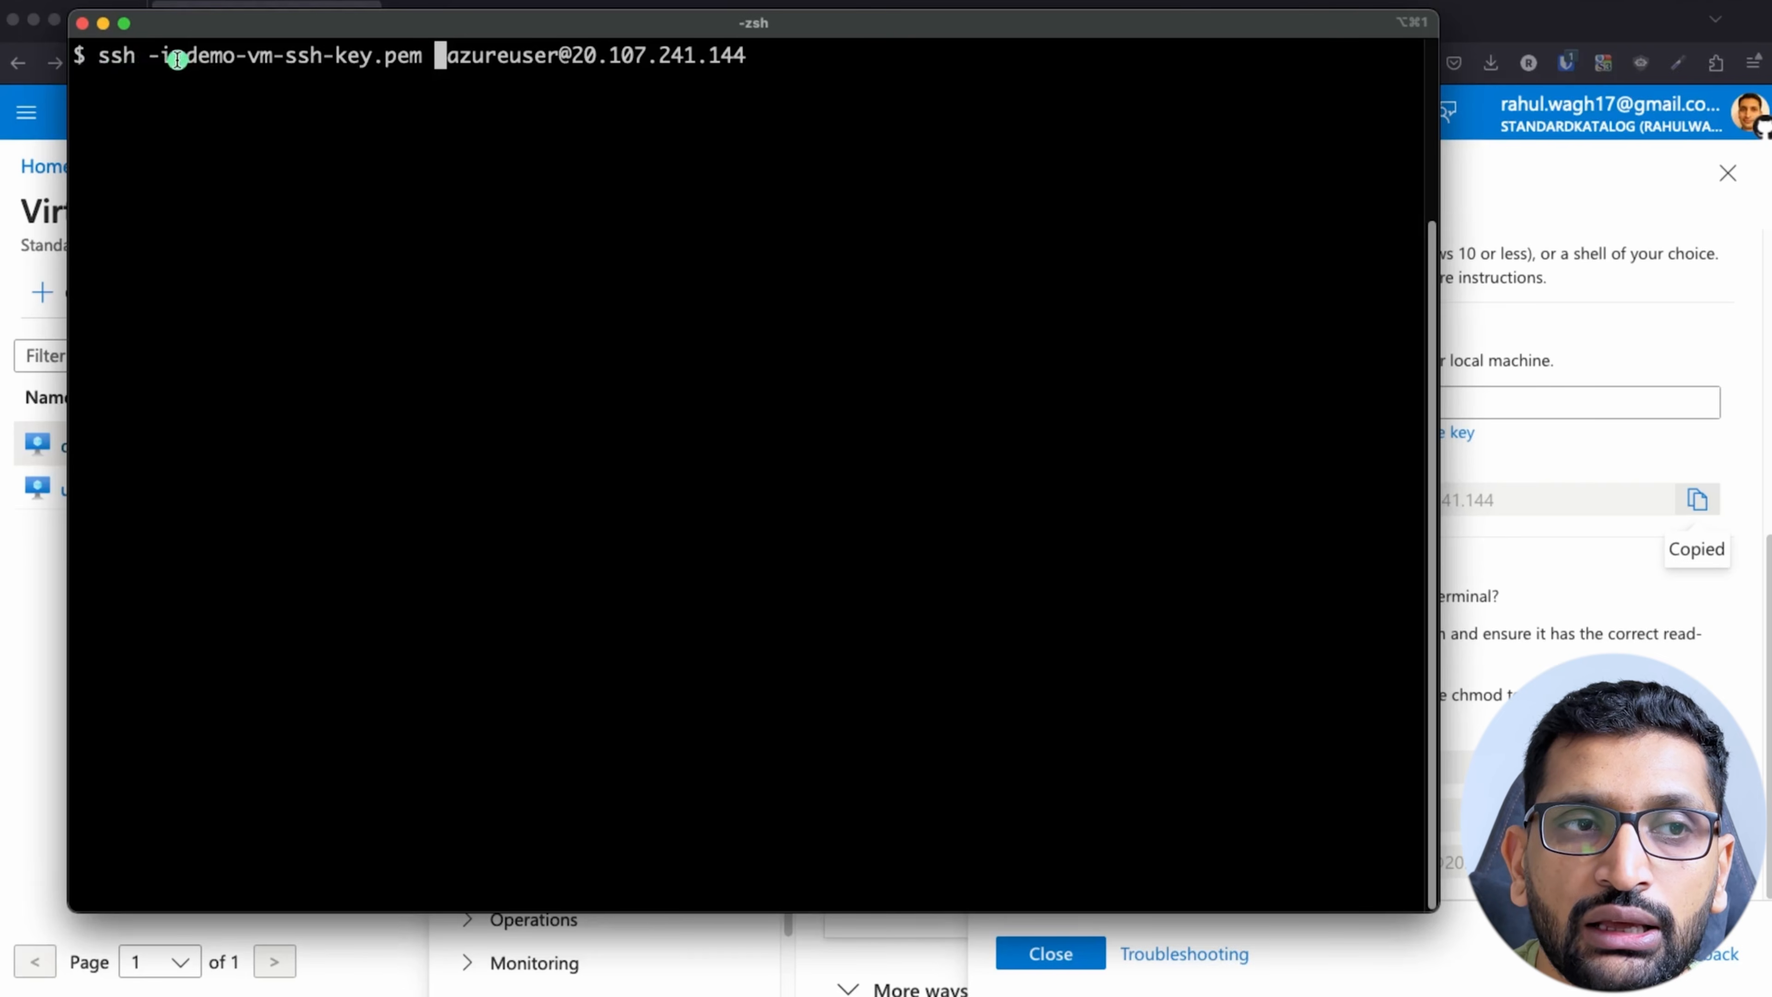
left_click_drag(186, 56, 757, 55)
left_click(577, 65)
left_click(749, 123)
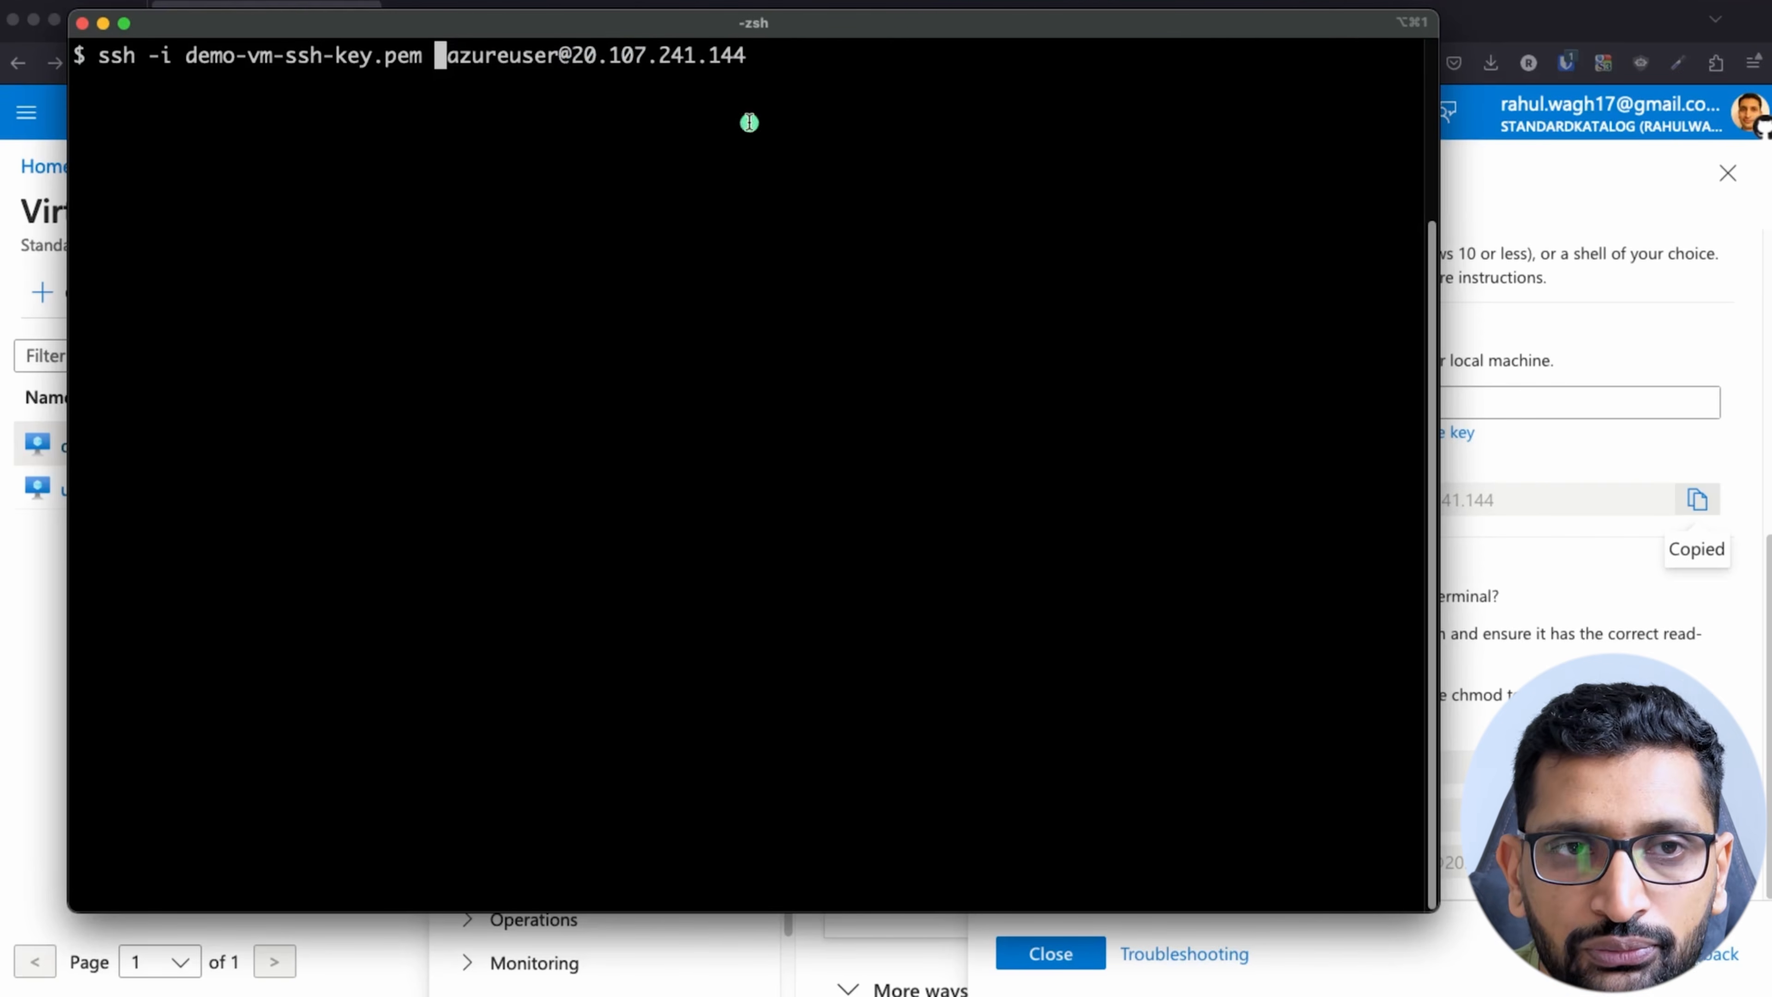
key("Delete")
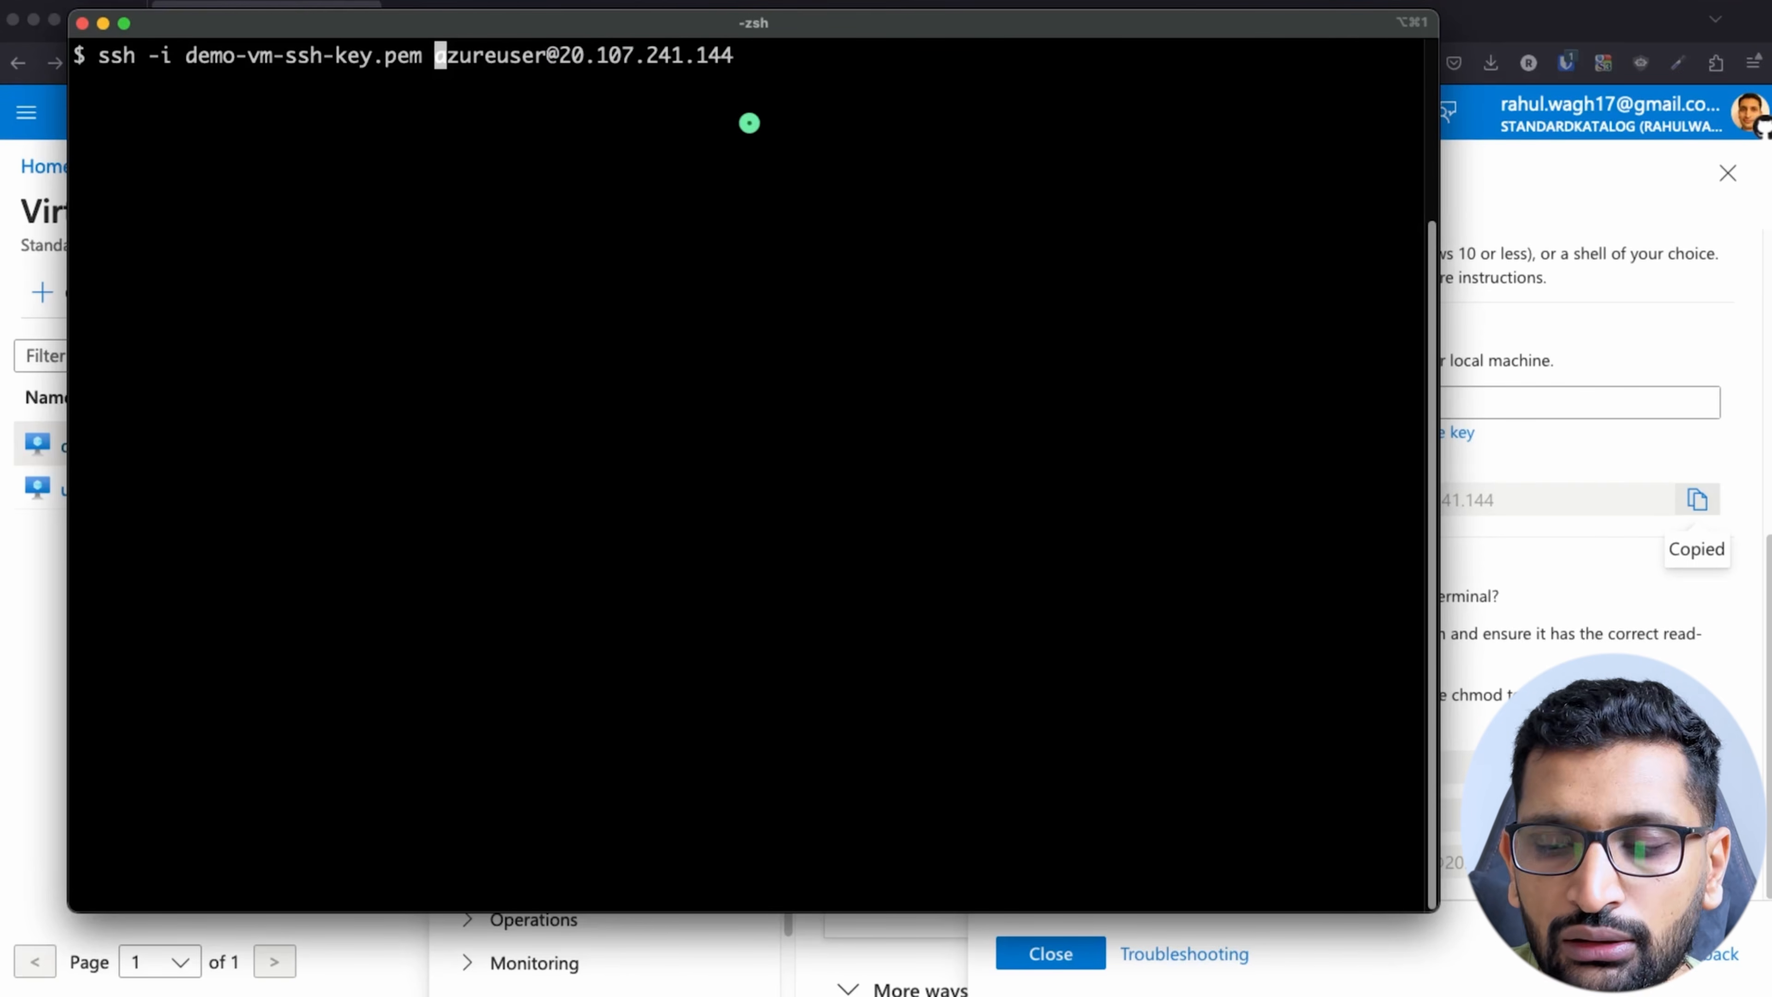
Step: Run the SSH command to connect to demo-public-vm as azureuser, answering yes to trust the host
key("Return")
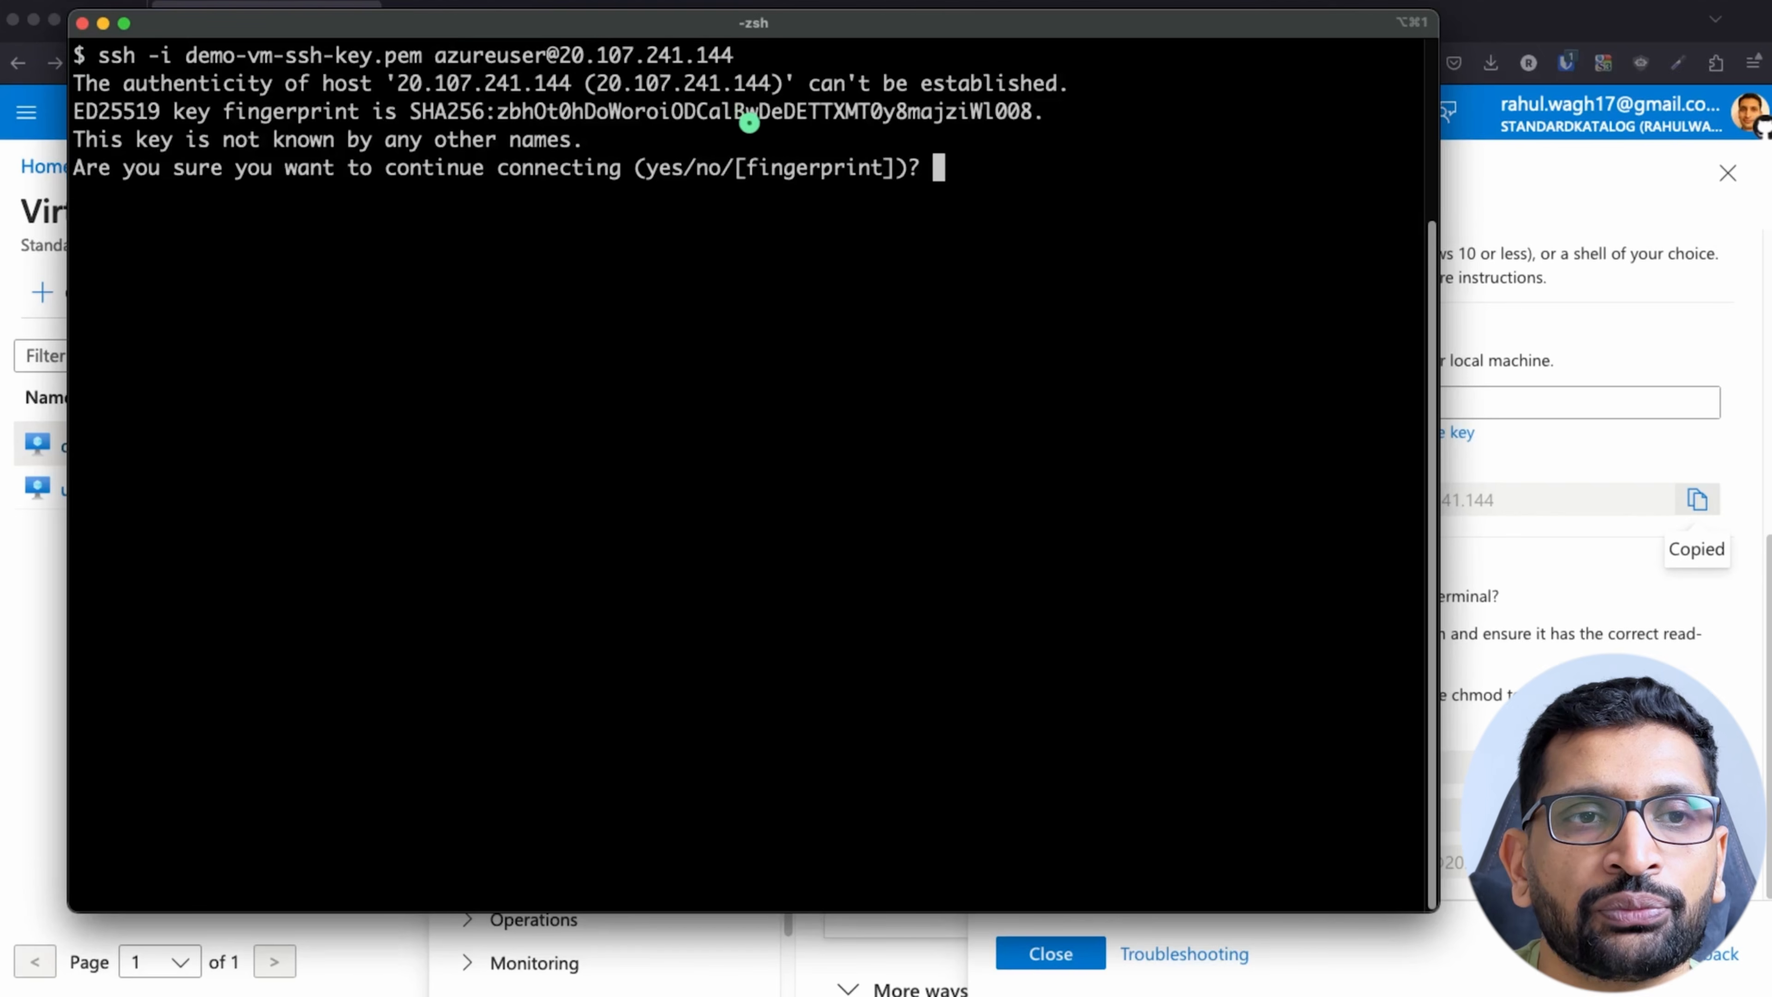
type("yes")
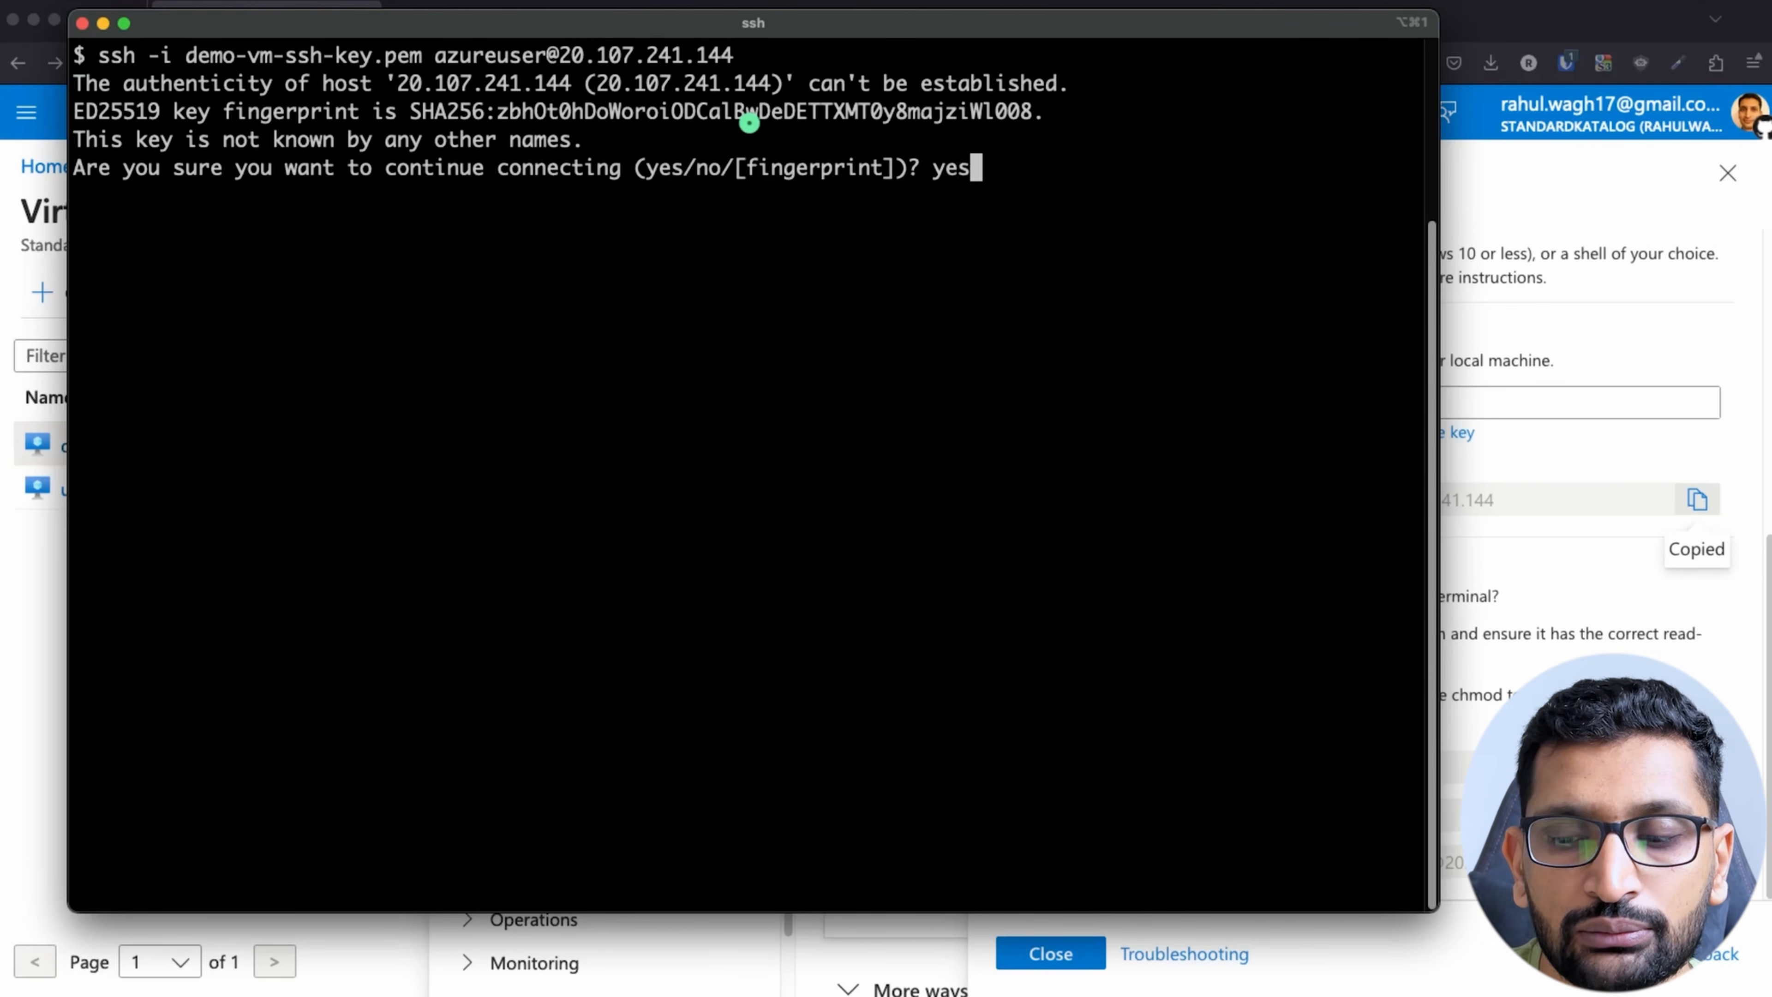
key("Return")
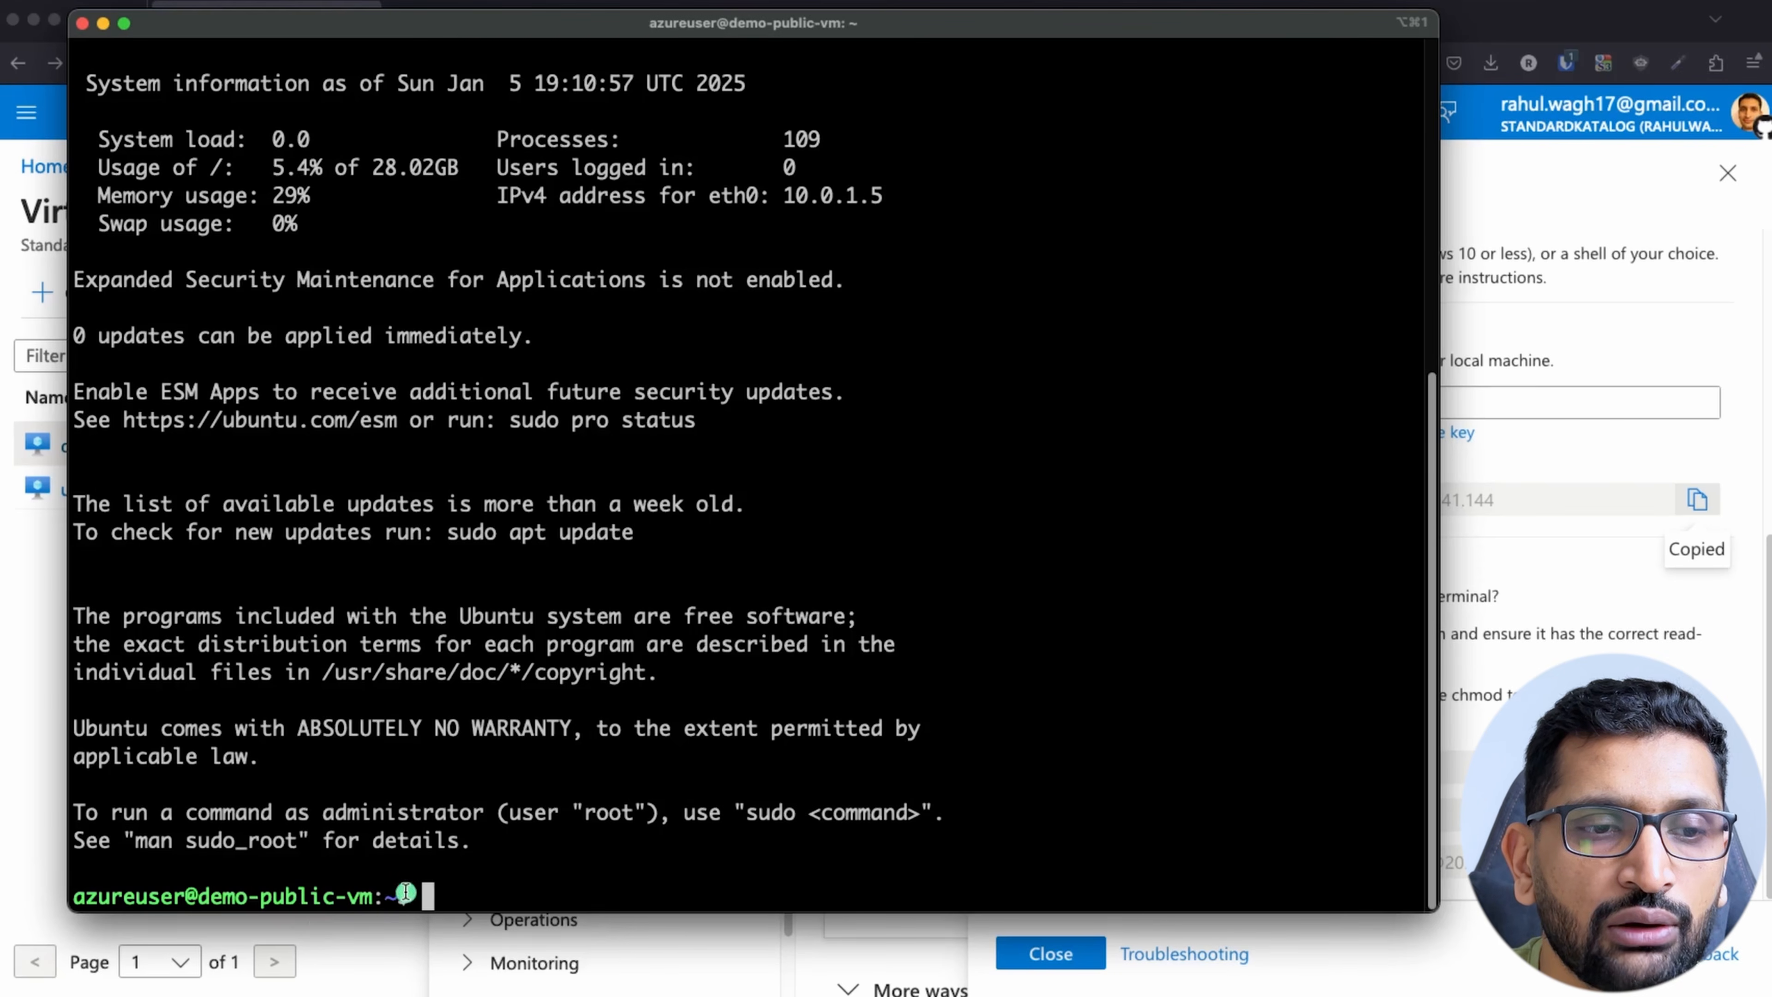
Step: Compare demo-public-vm's eth0 IPv4 address in the terminal with the public subnet range in the network diagram
left_click_drag(405, 892, 83, 890)
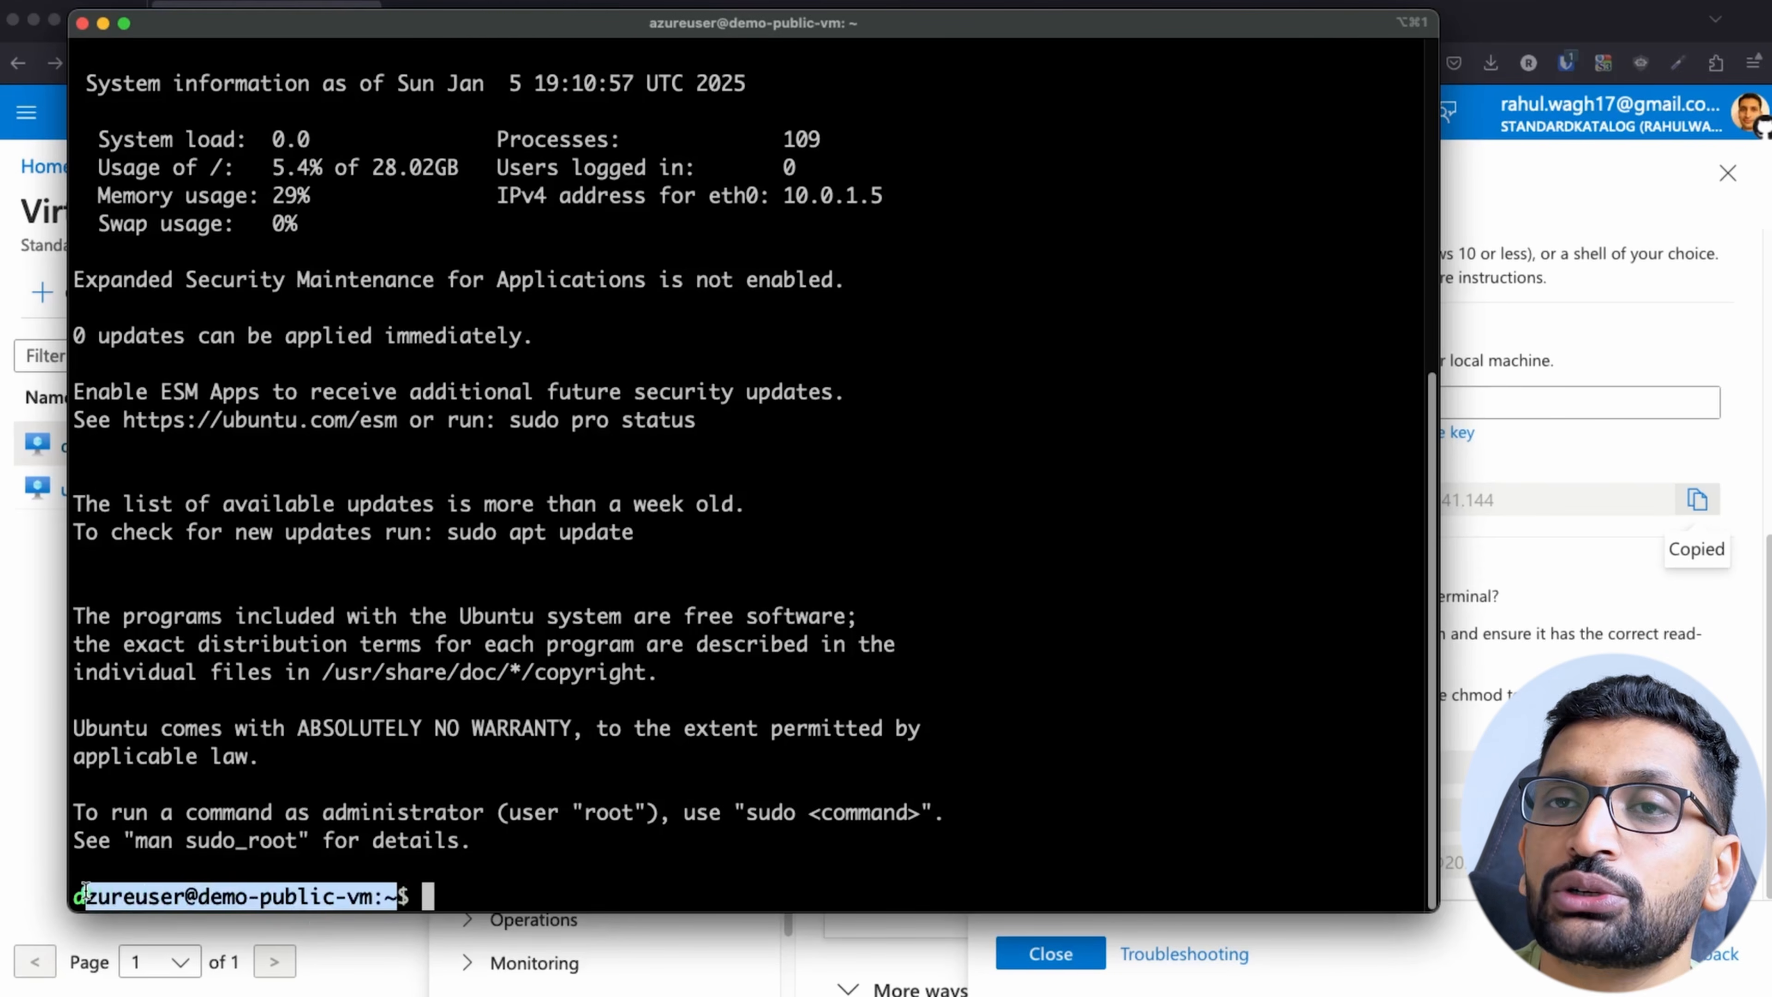
key("super+Tab")
key("super+Tab")
key("super+Tab")
key("super+Tab")
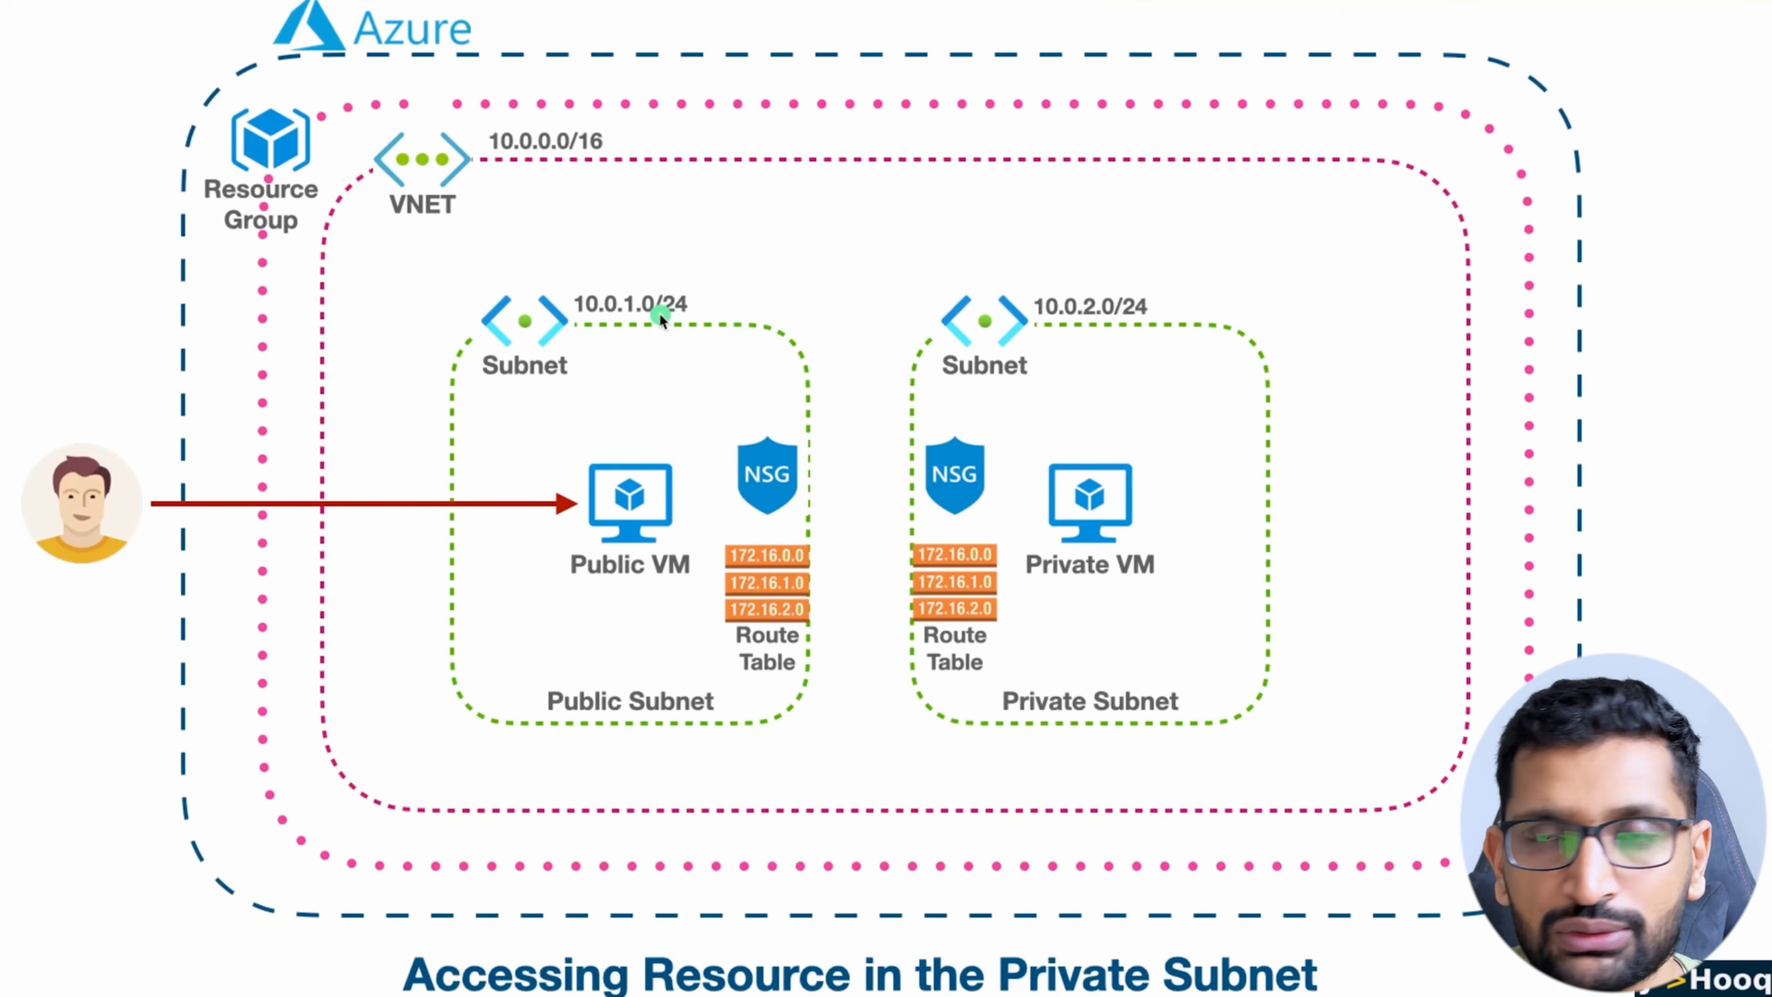
key("super+Tab")
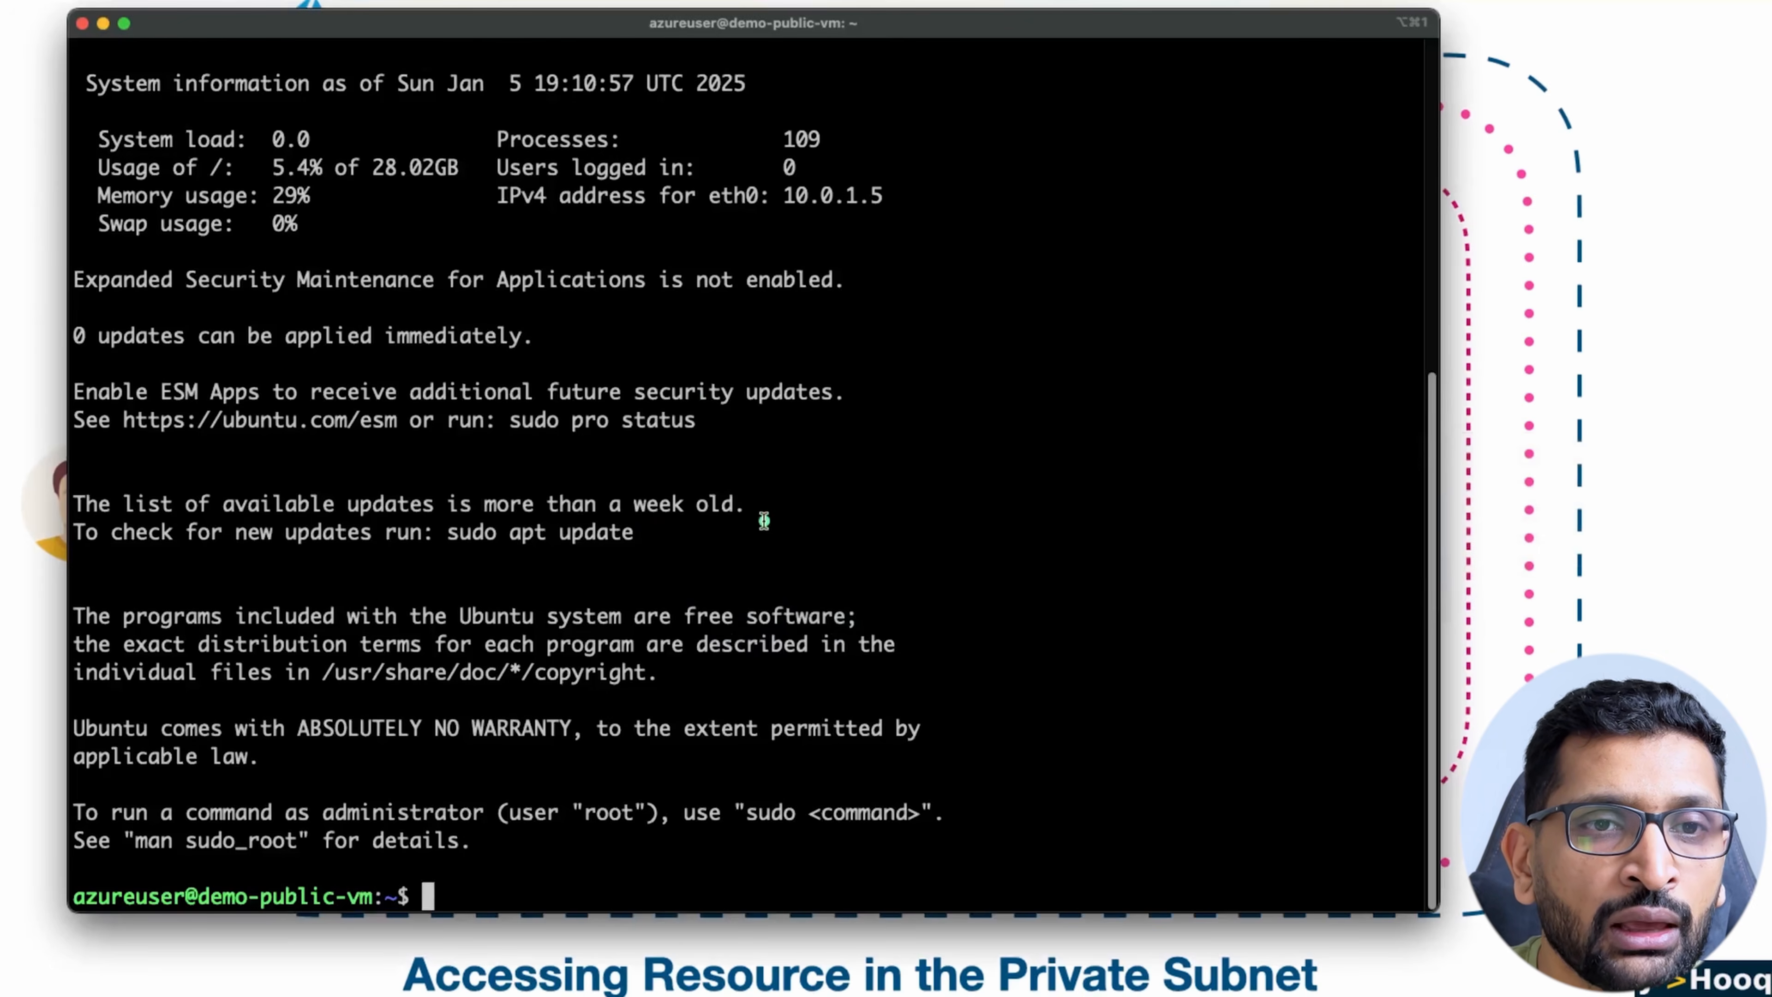
scroll(597, 436, "up", 3)
left_click_drag(496, 336, 773, 341)
left_click(780, 348)
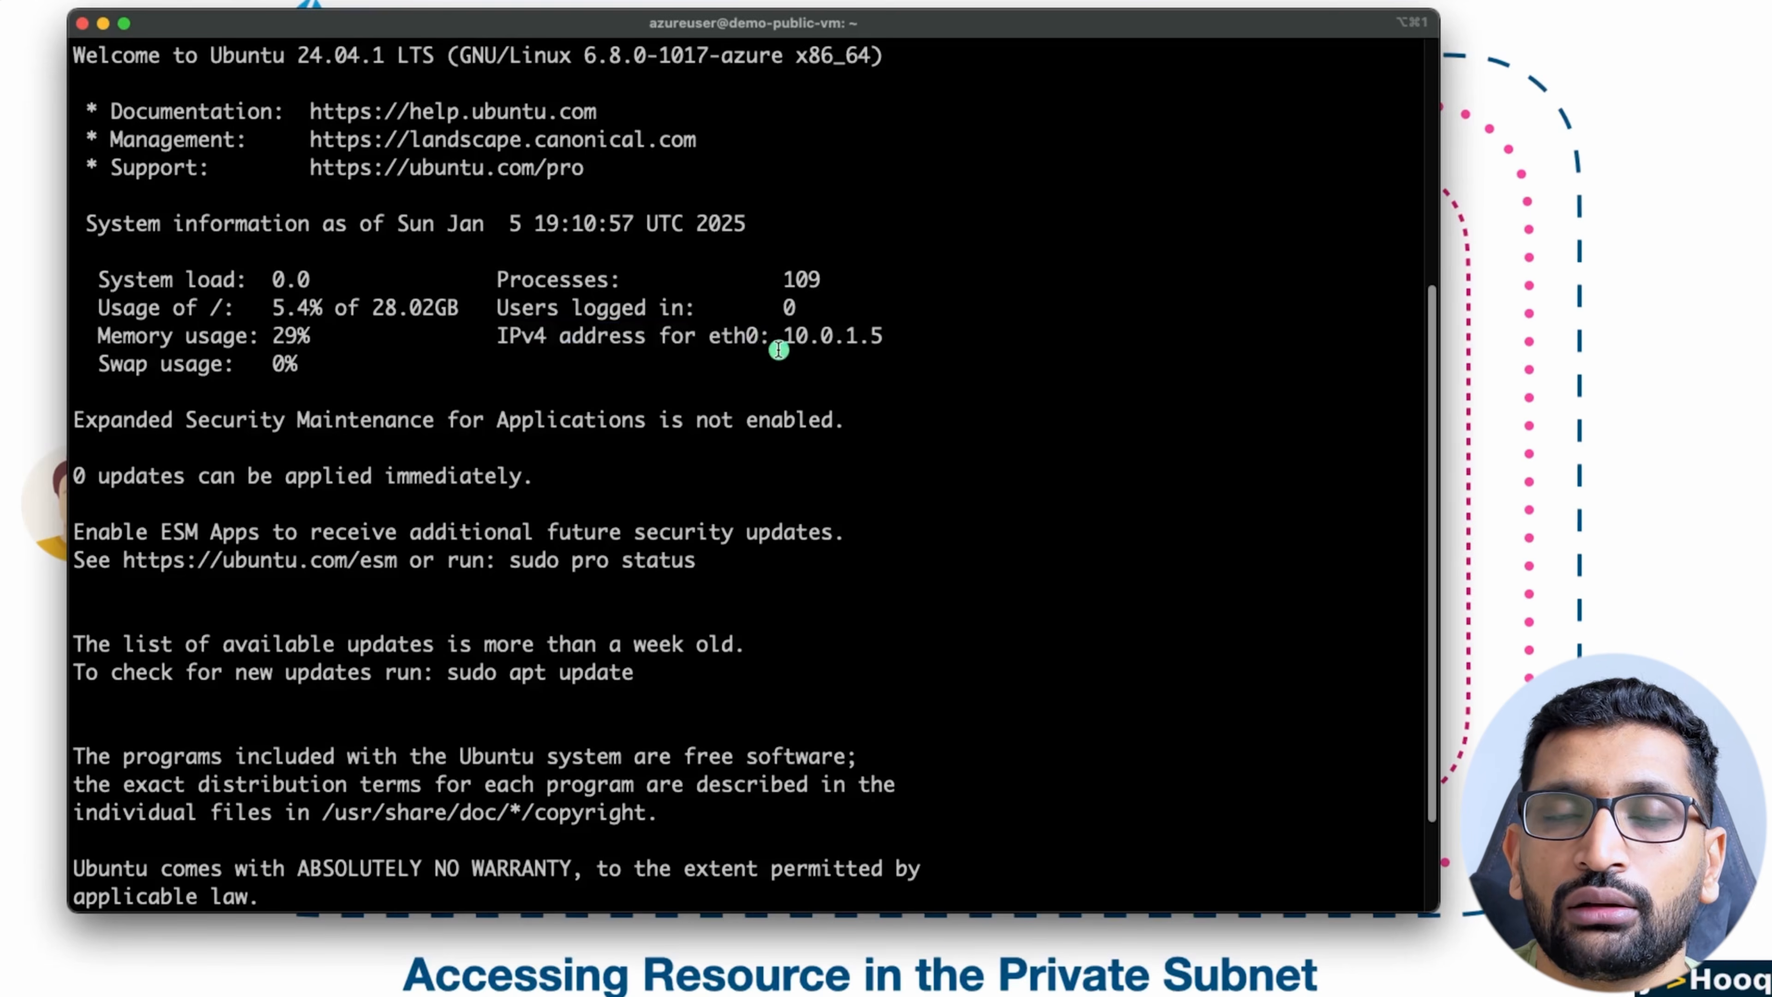
left_click_drag(777, 344, 882, 341)
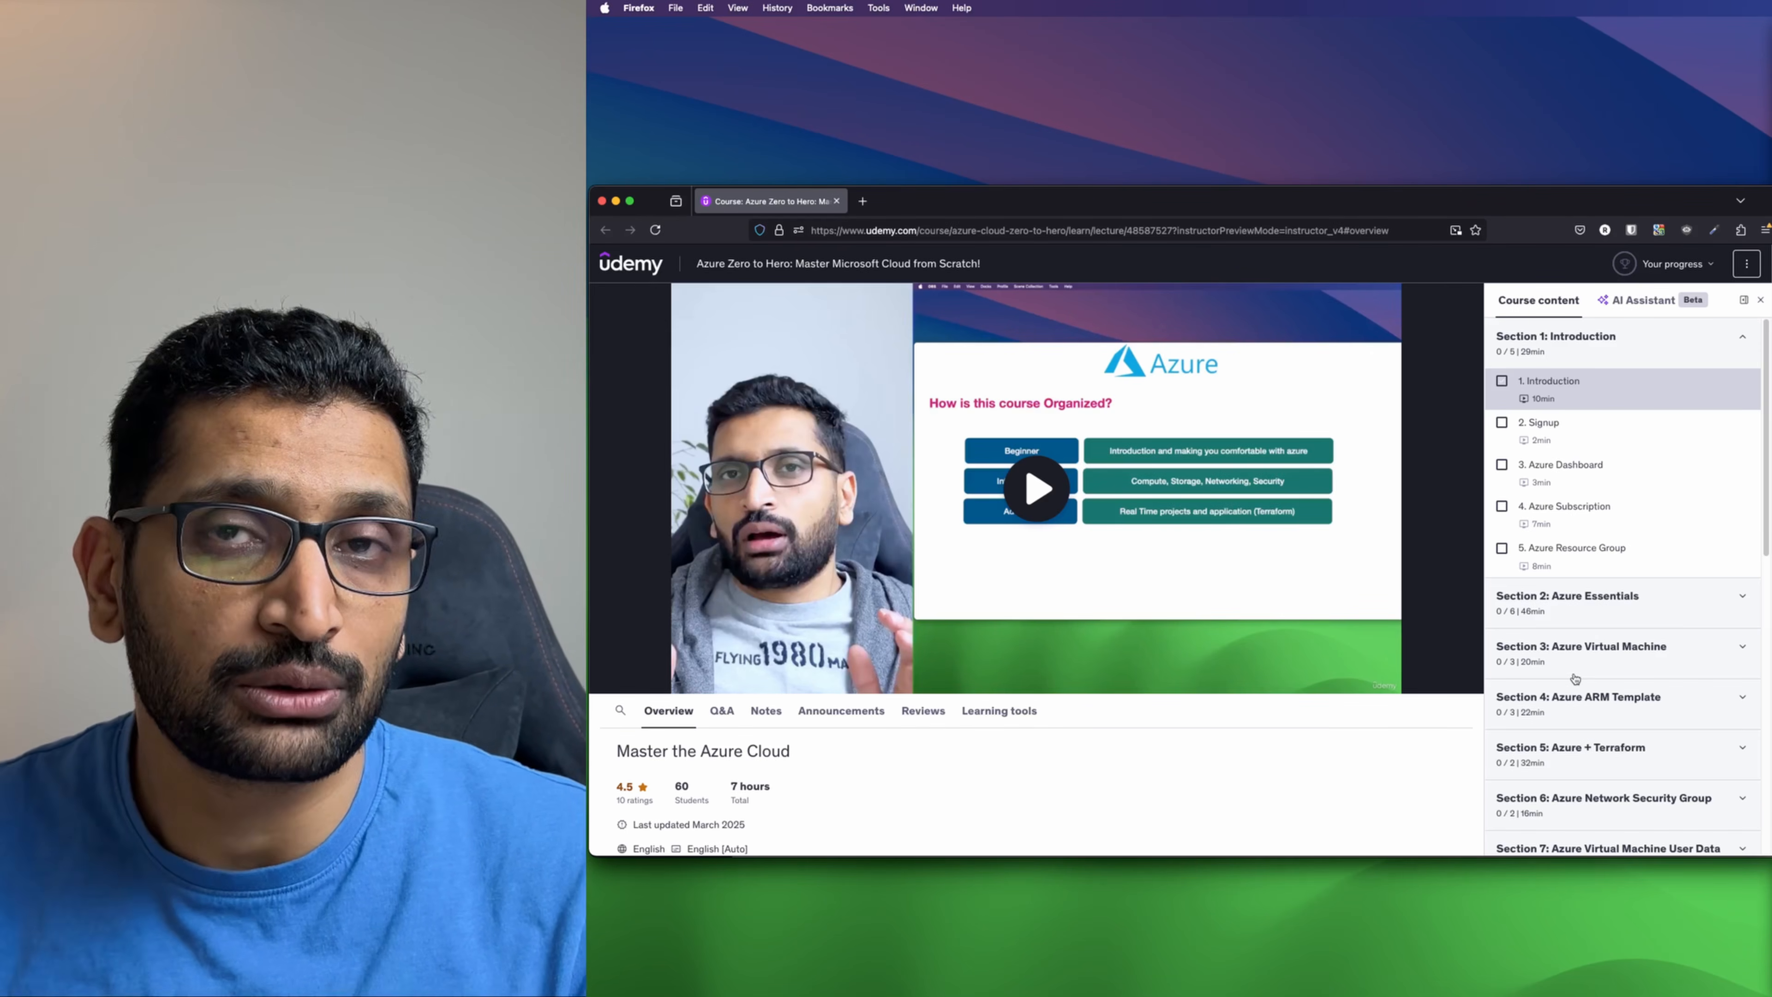
scroll(1672, 615, "down", 15)
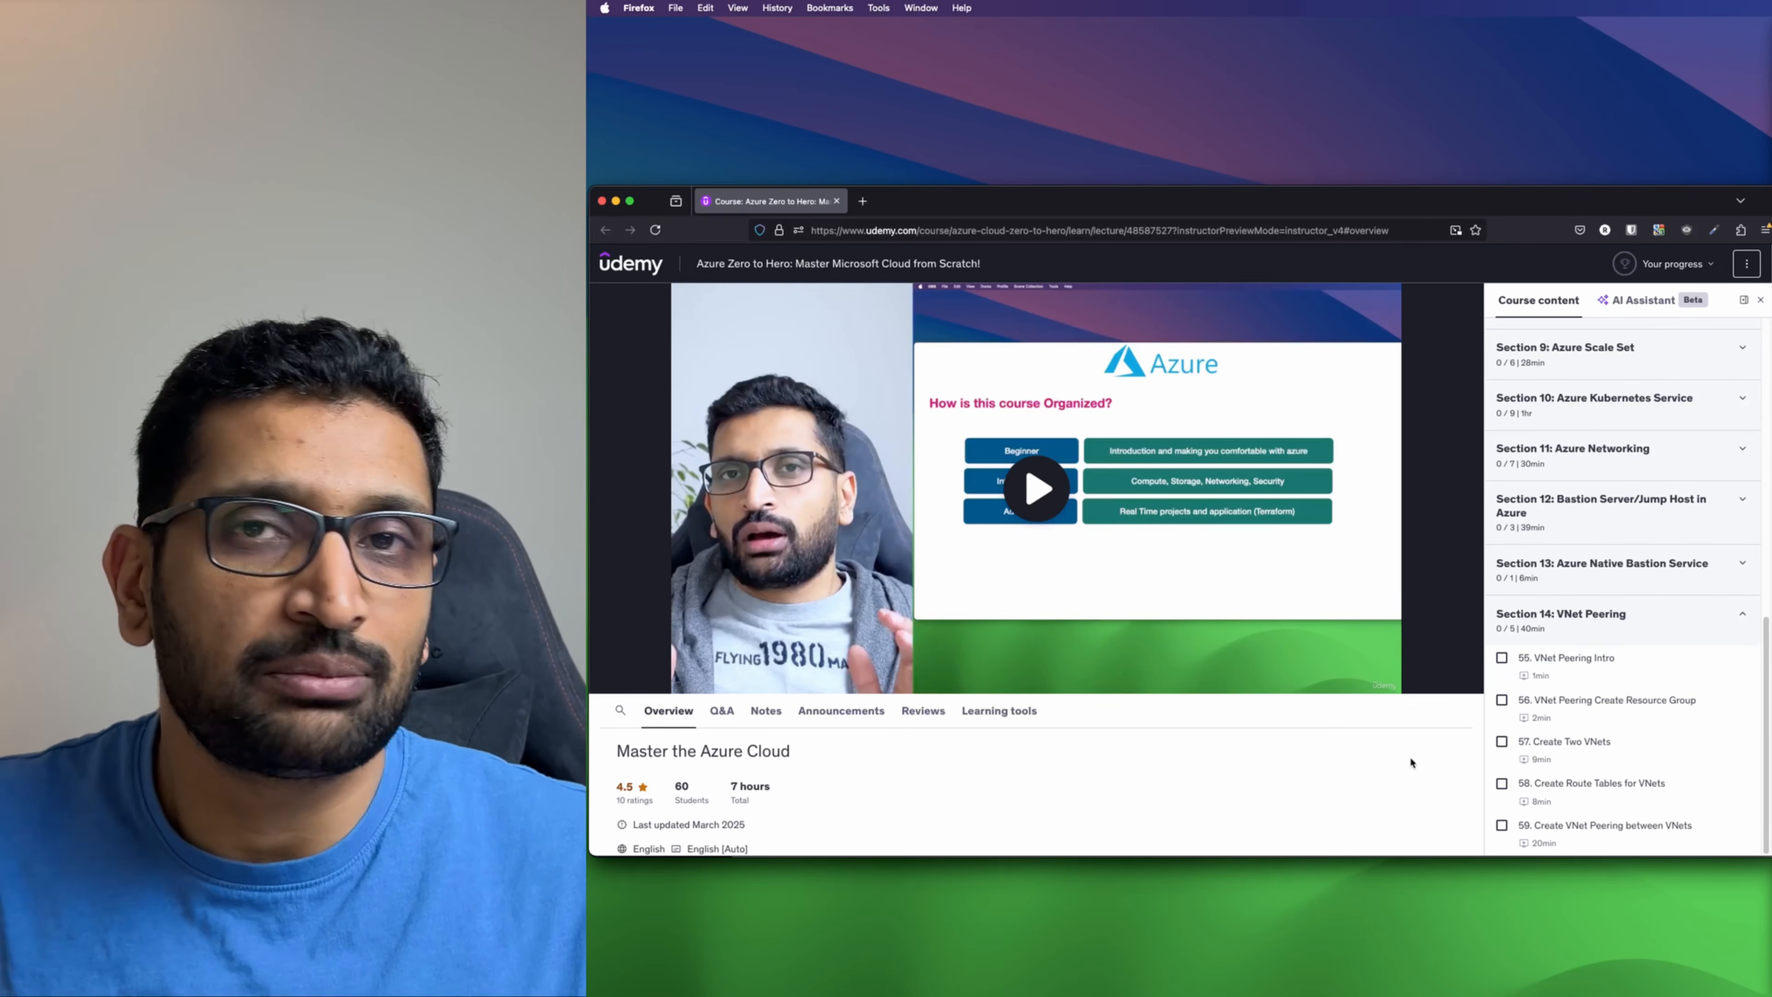
Step: Switch to the Azure portal in Firefox, find the Virtual machines service and start creating an Azure virtual machine
key("super+Tab")
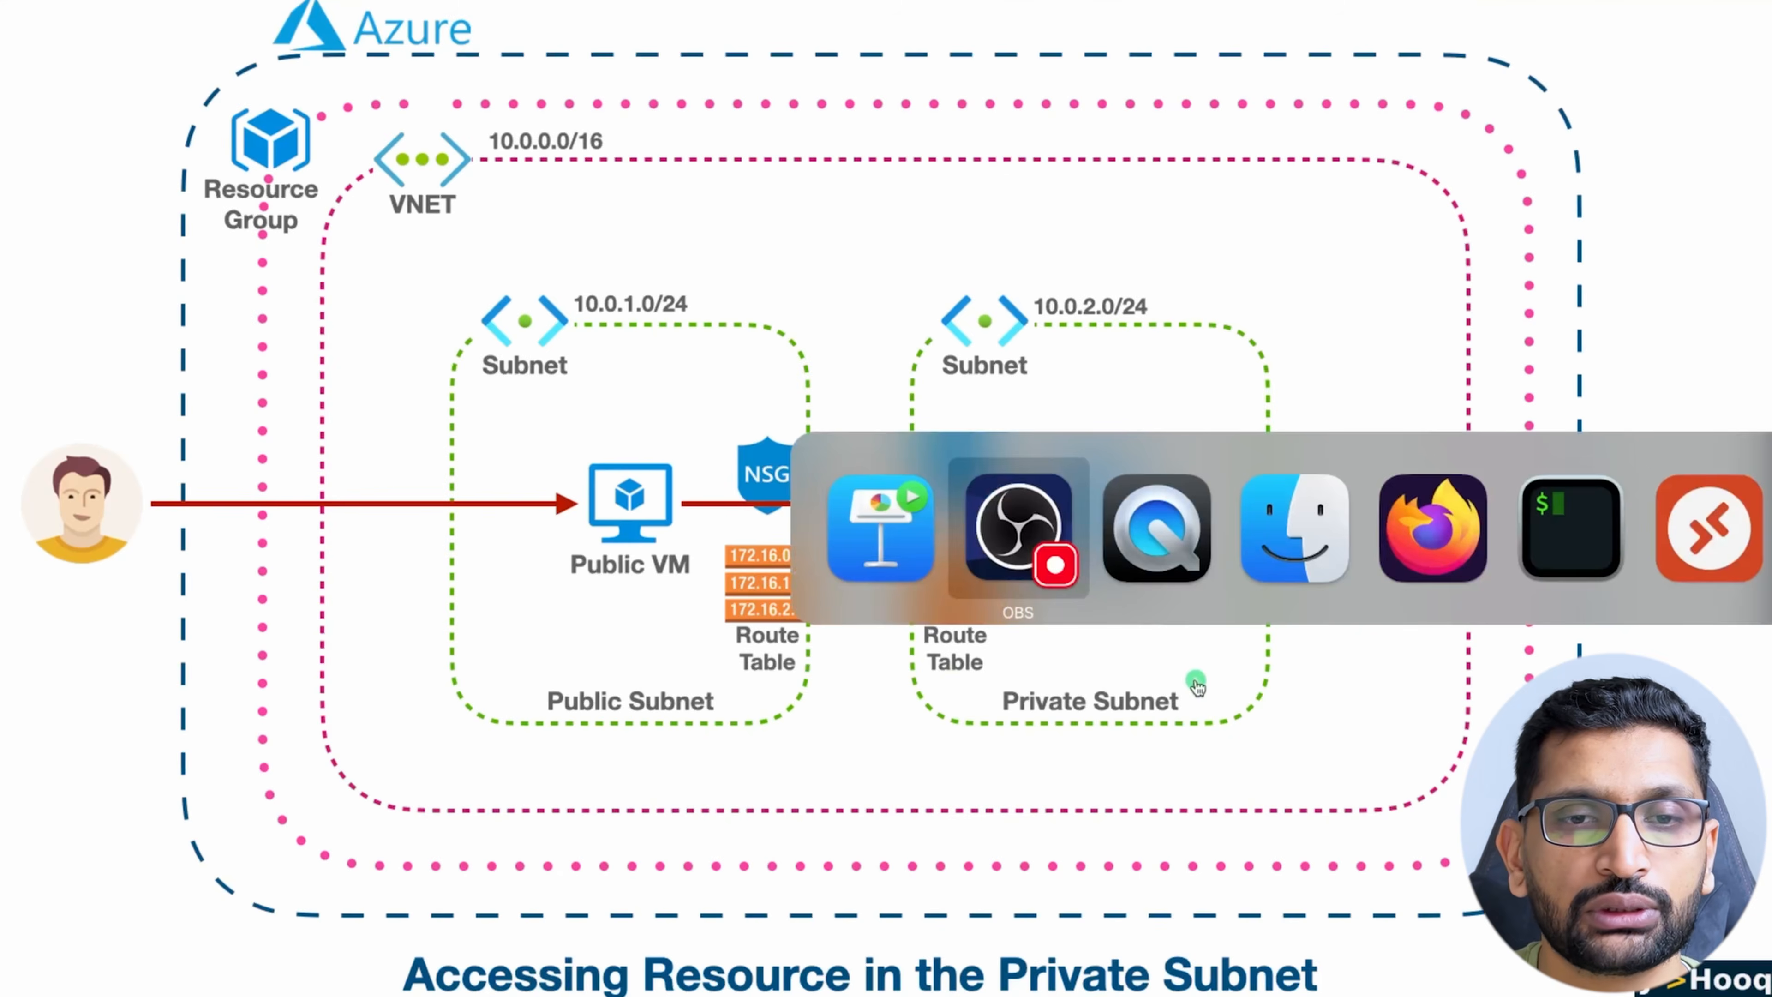
key("super+Tab")
key("super+Tab")
key("super+Tab")
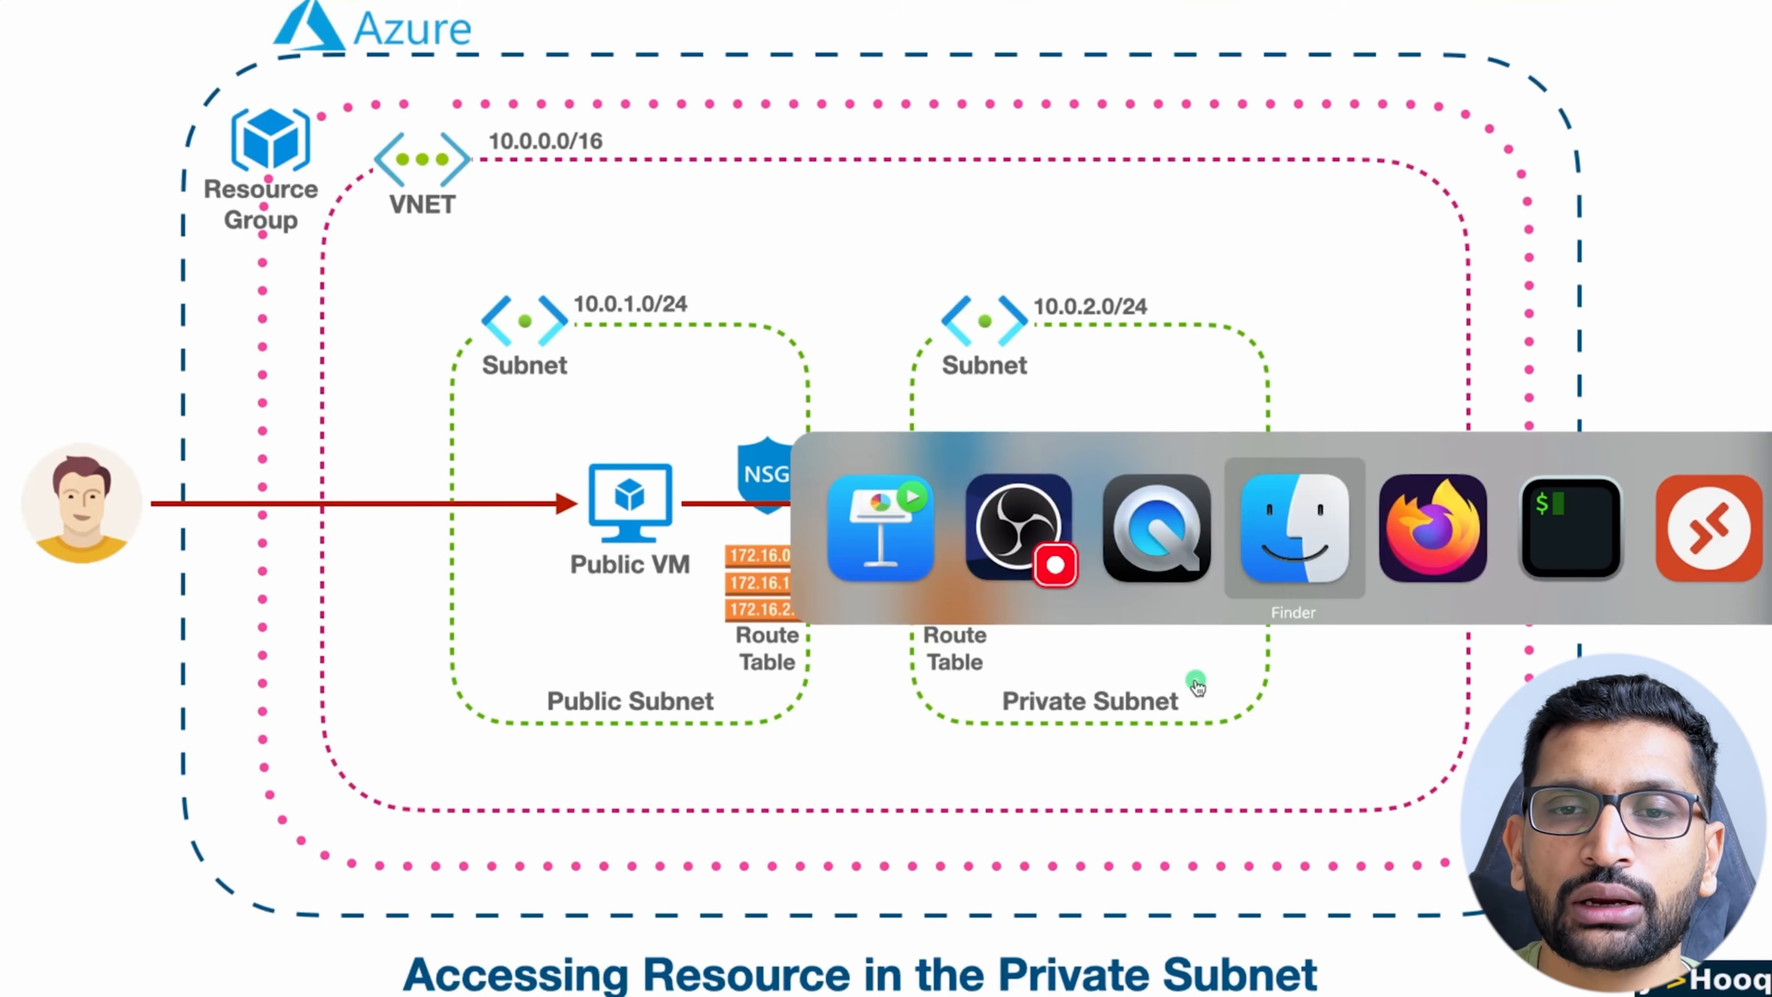
left_click(485, 116)
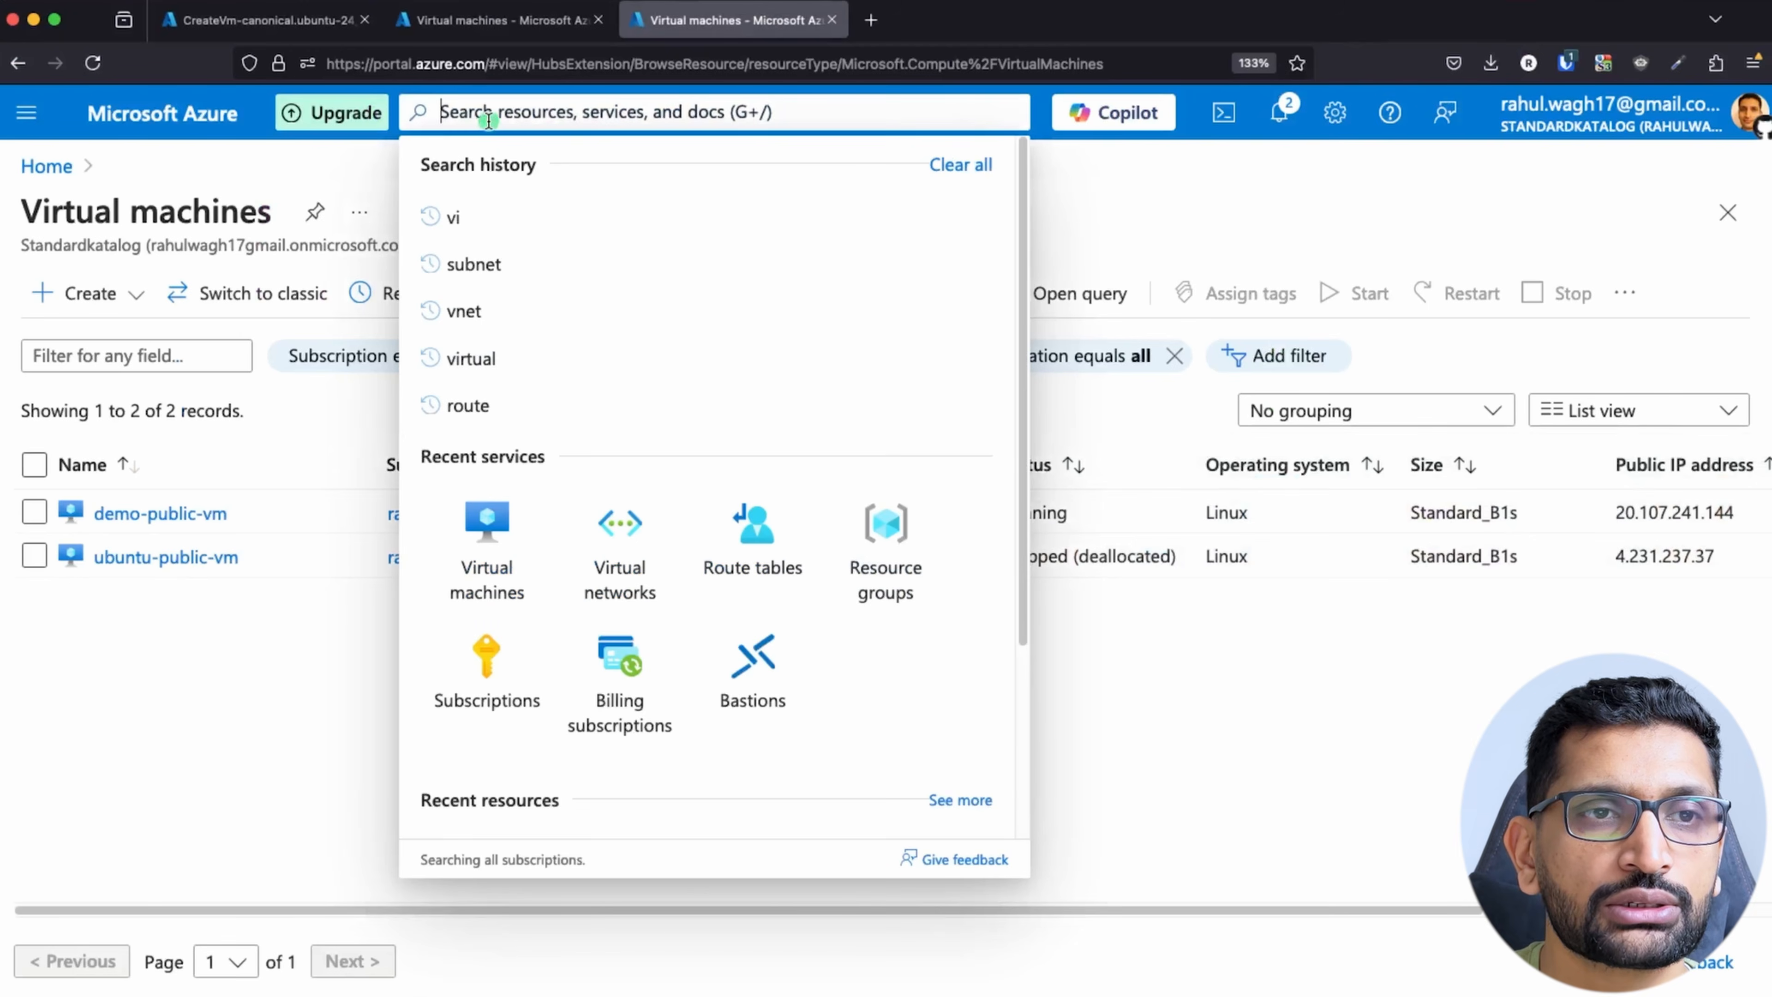
type("vir")
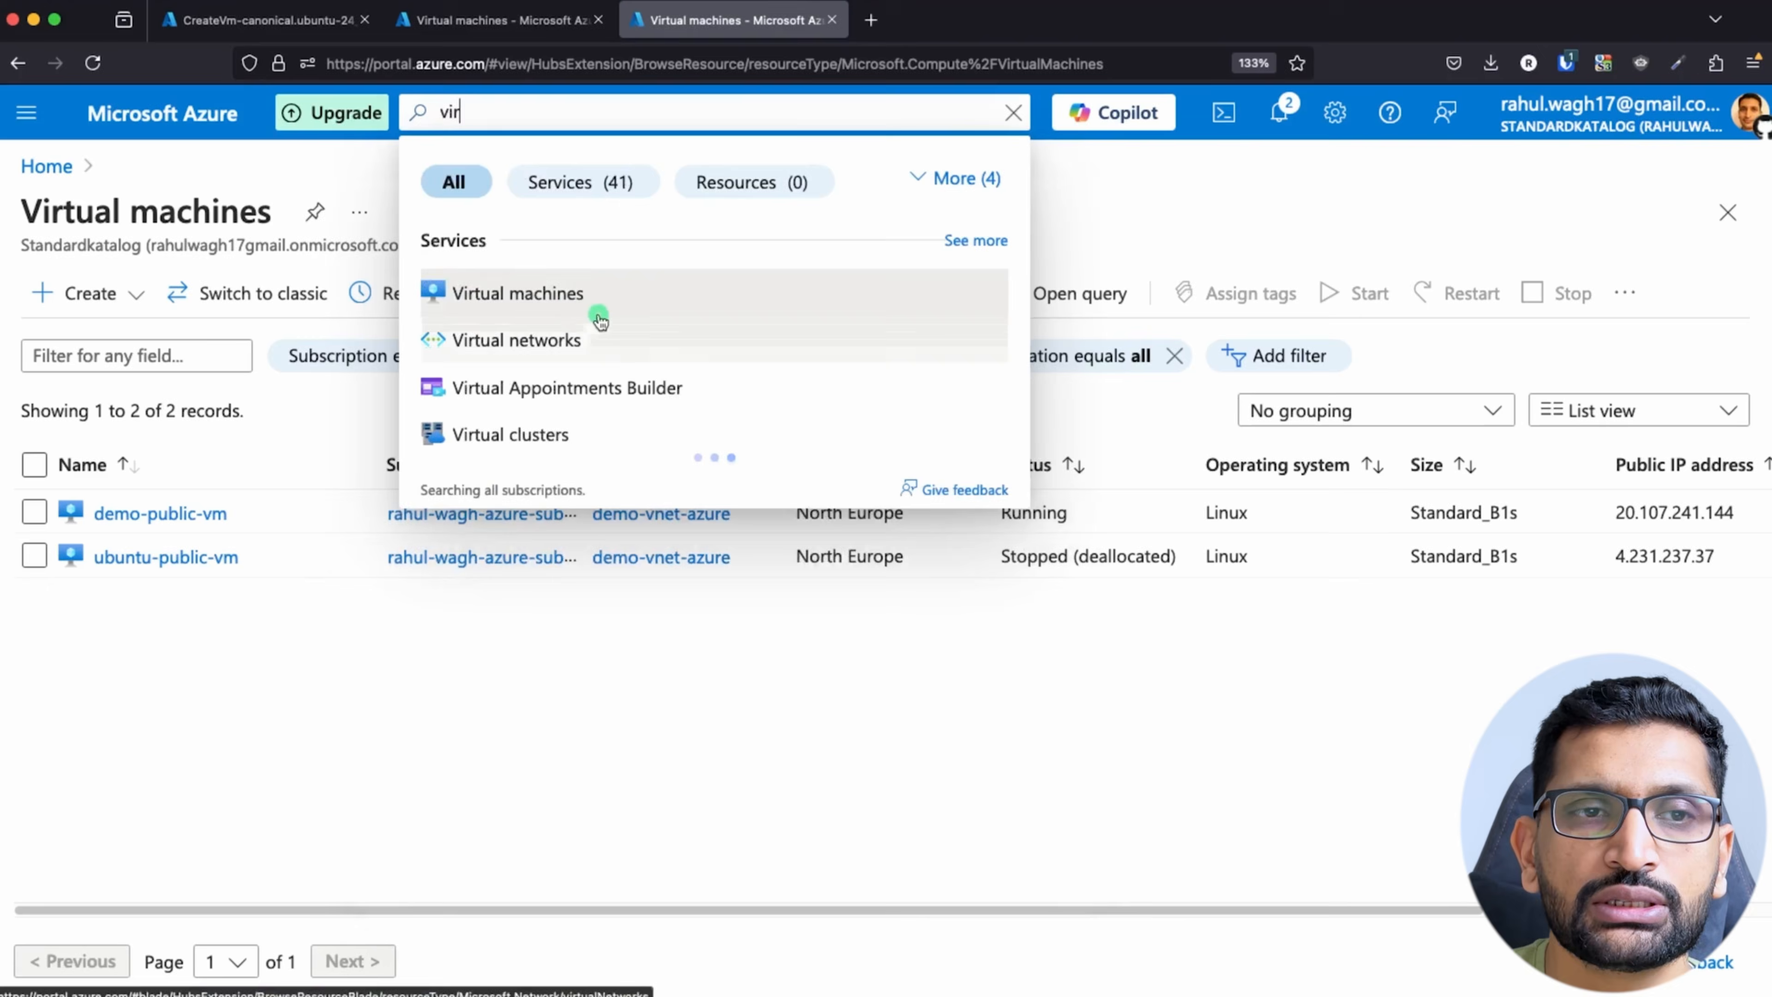
left_click(580, 300)
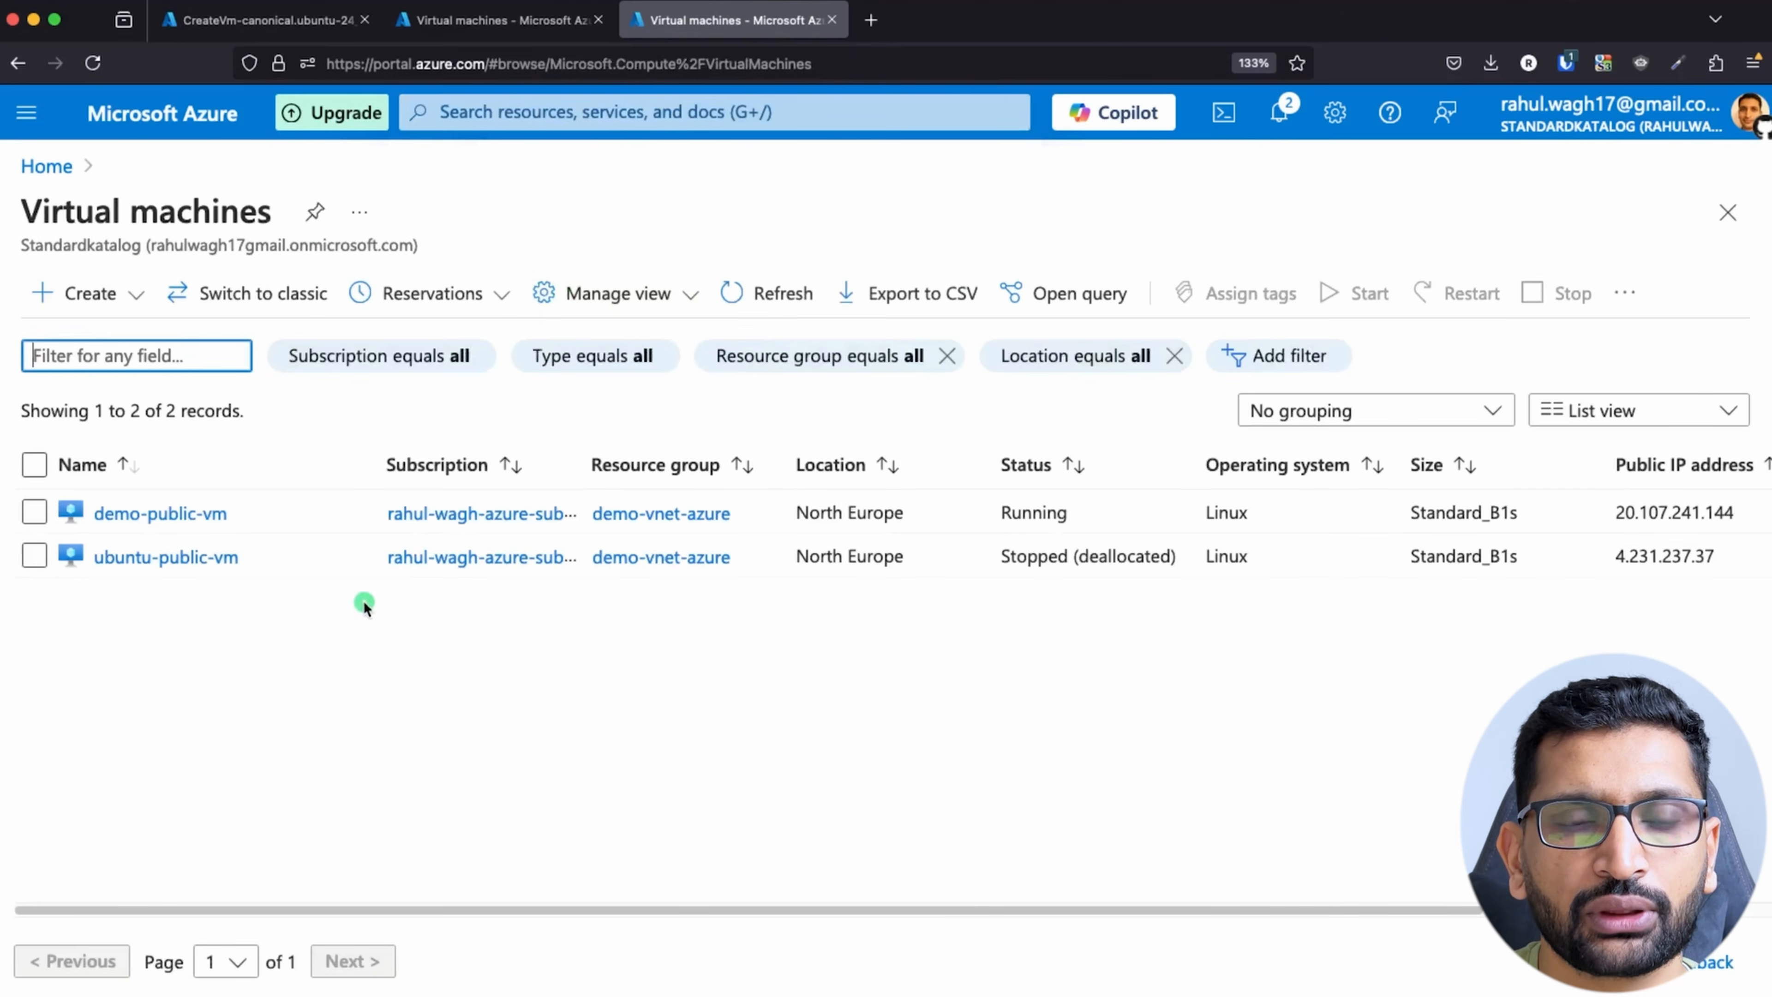
left_click(48, 299)
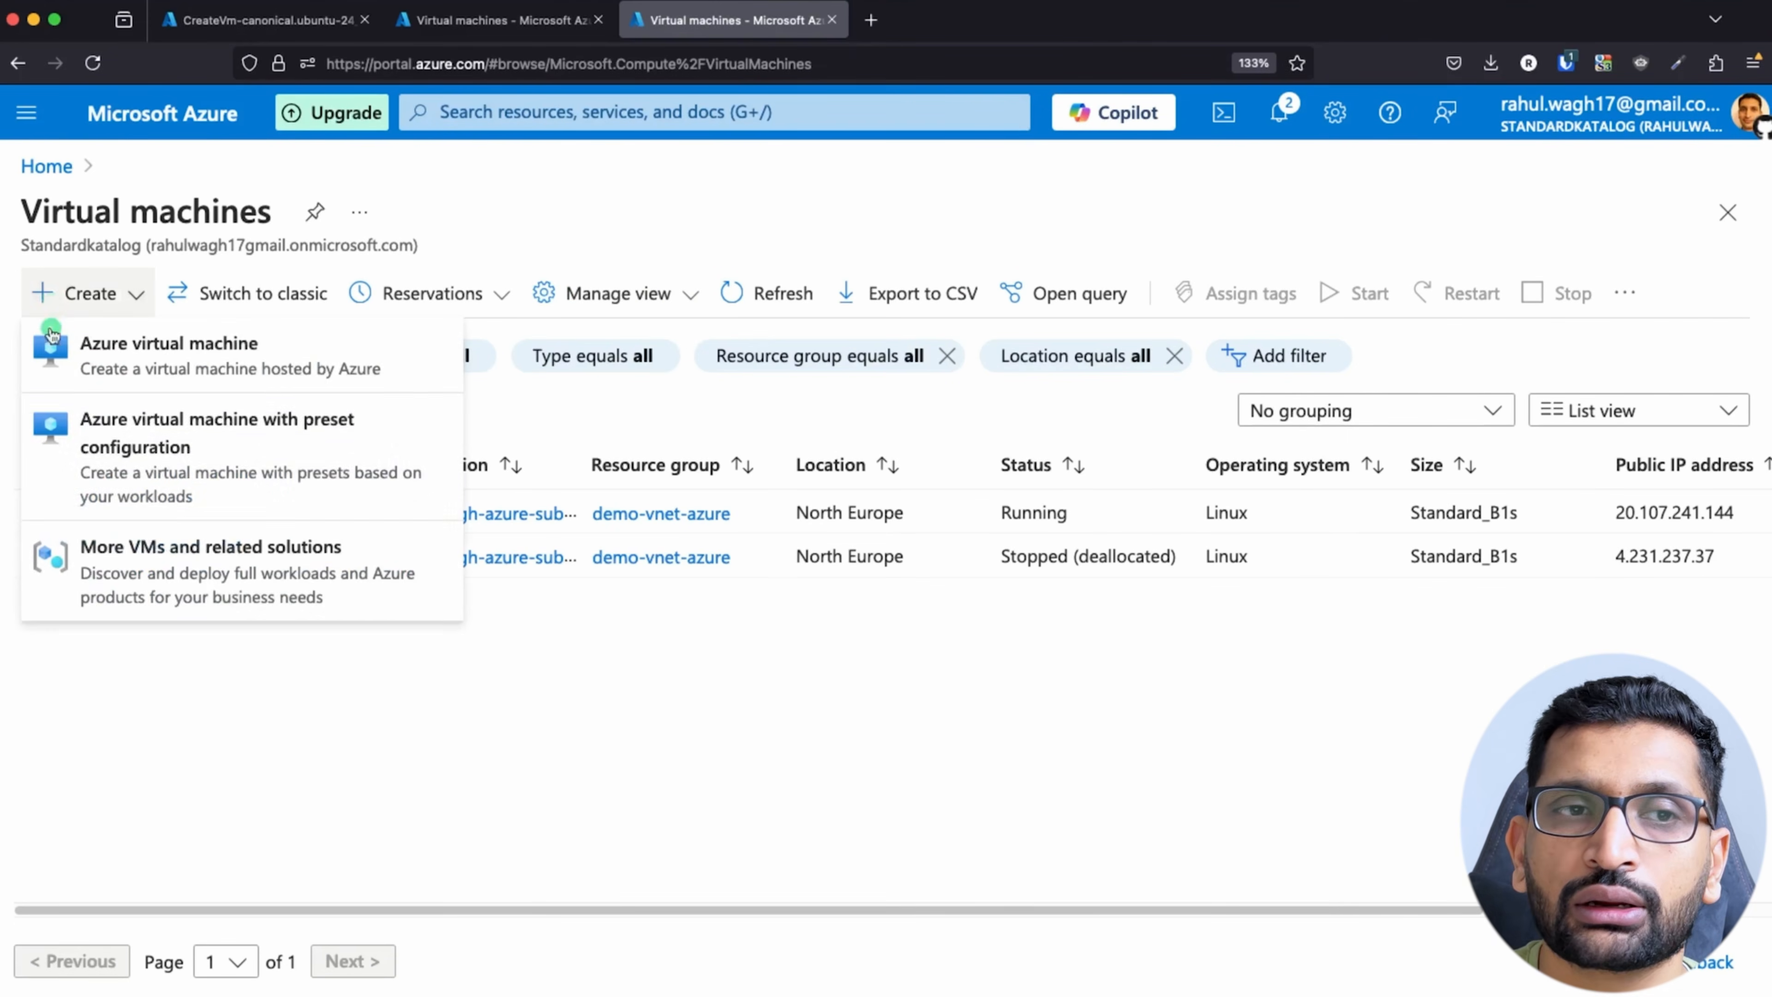
left_click(115, 366)
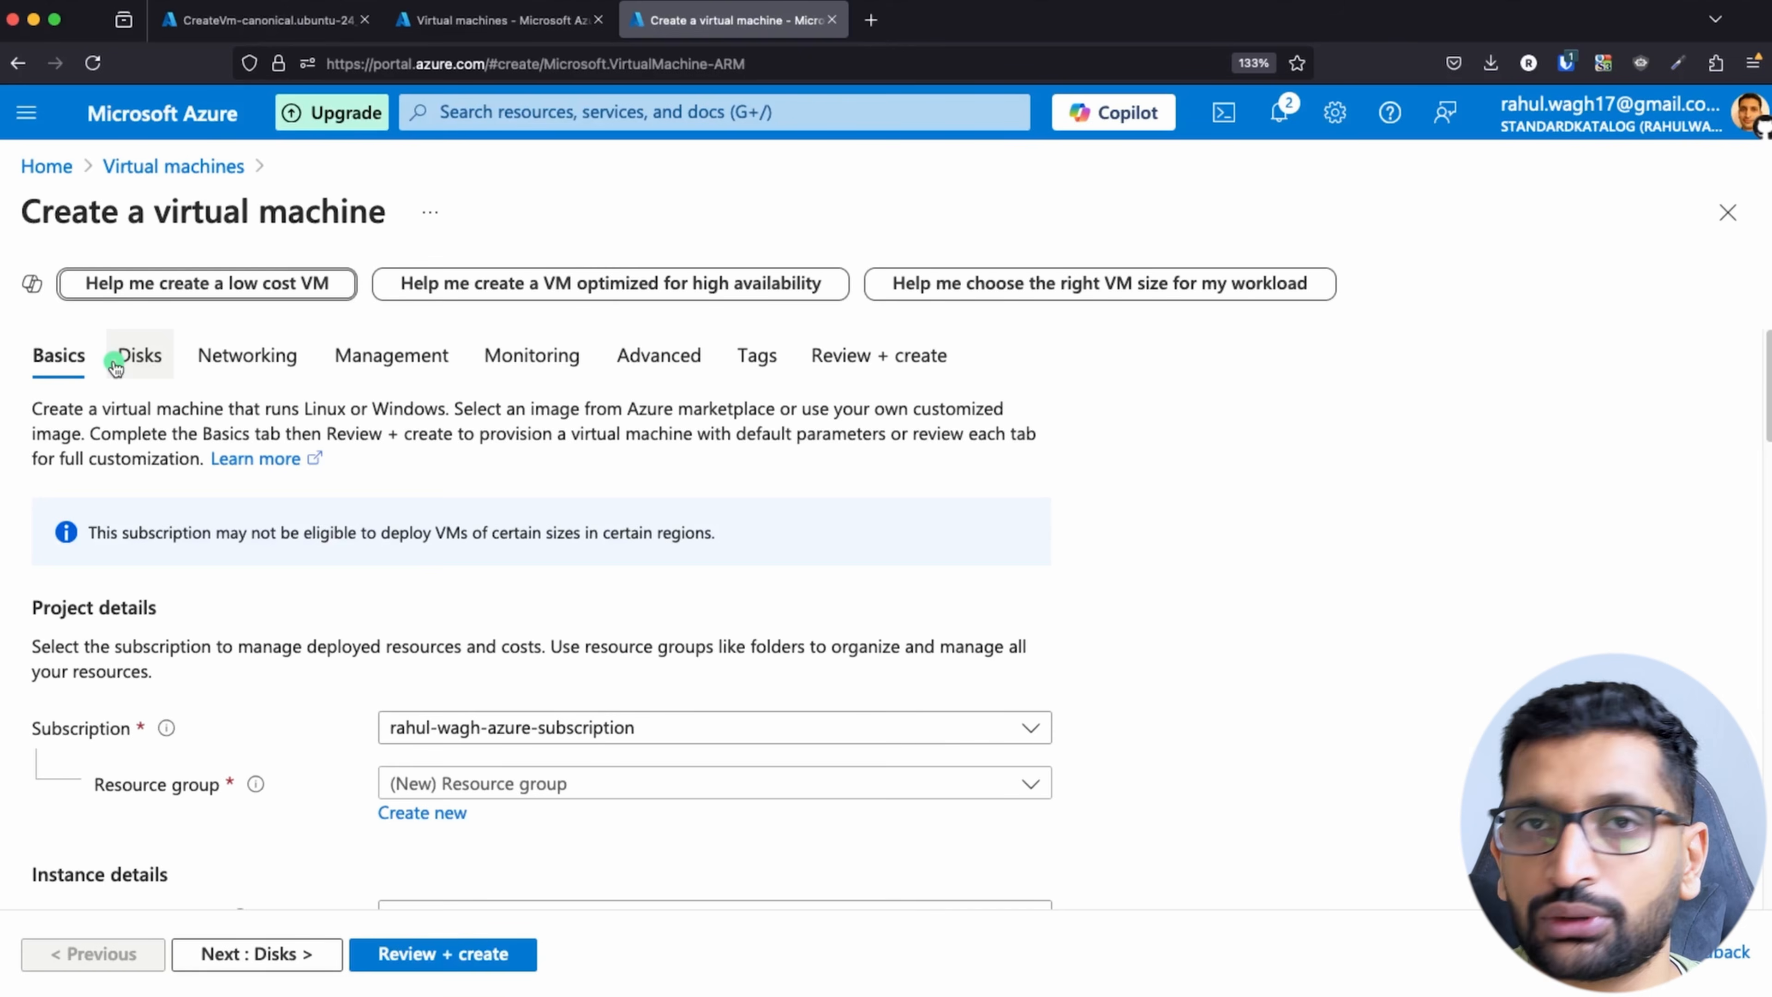
Step: Assign the new virtual machine to the demo-vnet-azure resource group and name it demo-private-vm
scroll(364, 673, "down", 5)
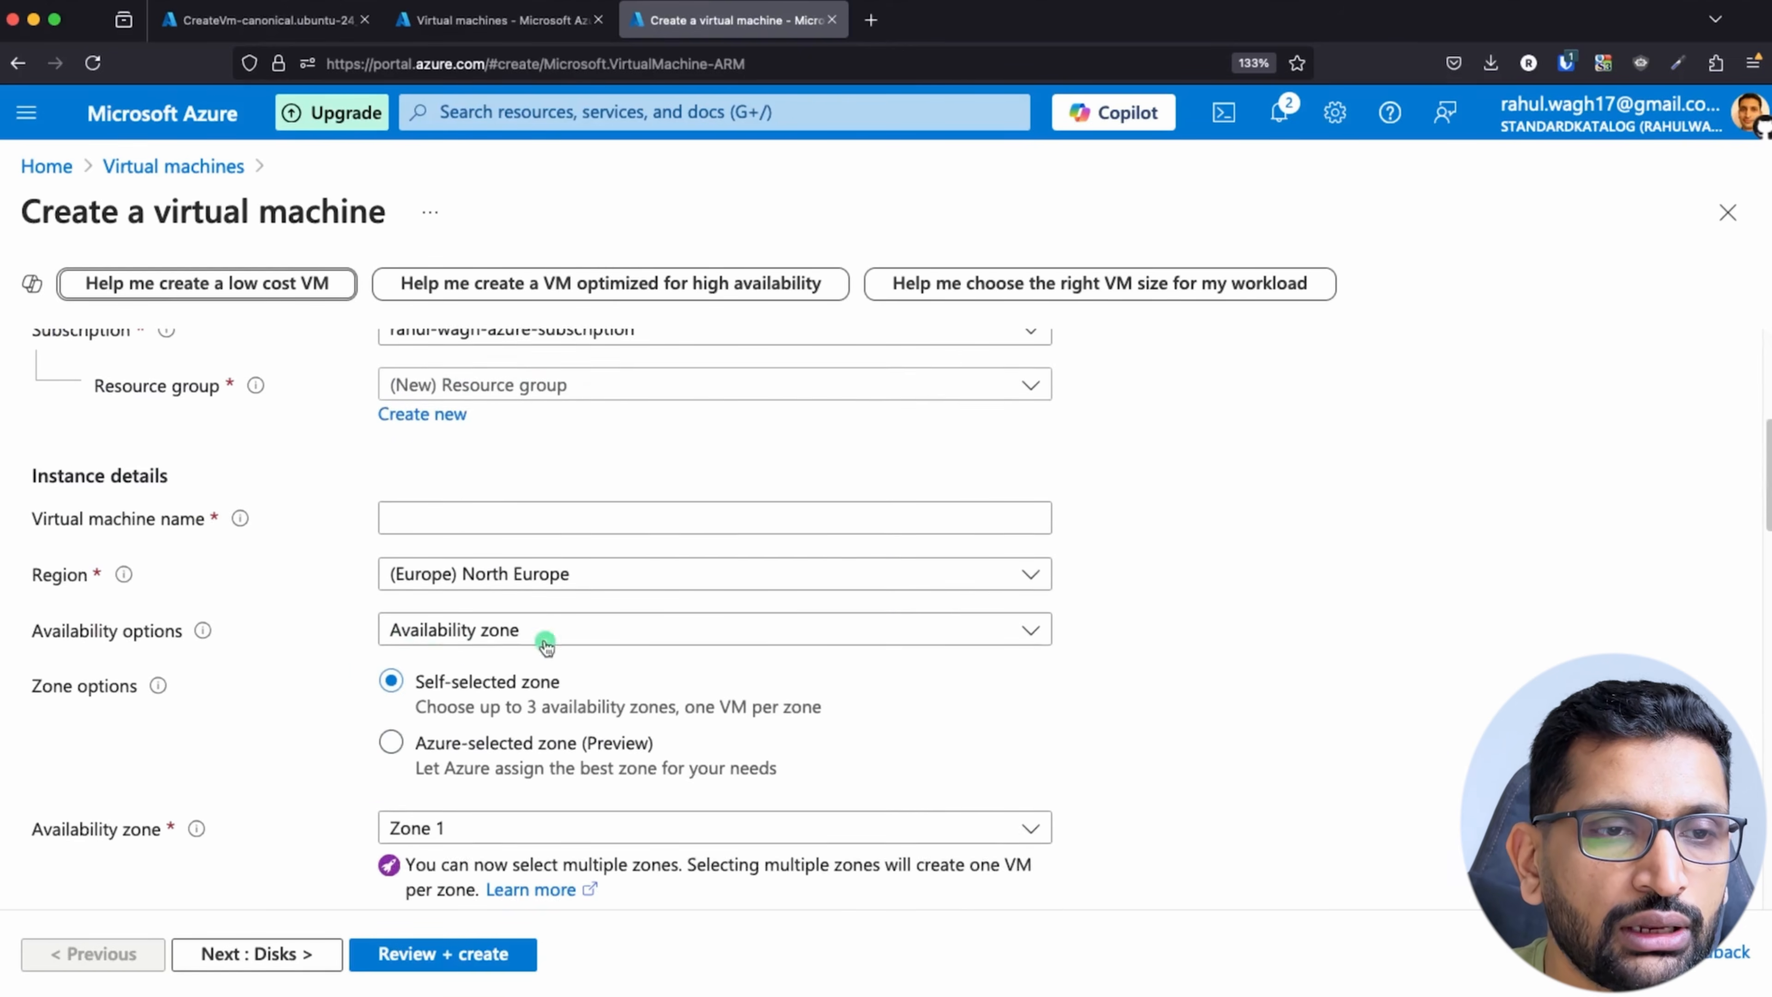
left_click(740, 385)
left_click(467, 478)
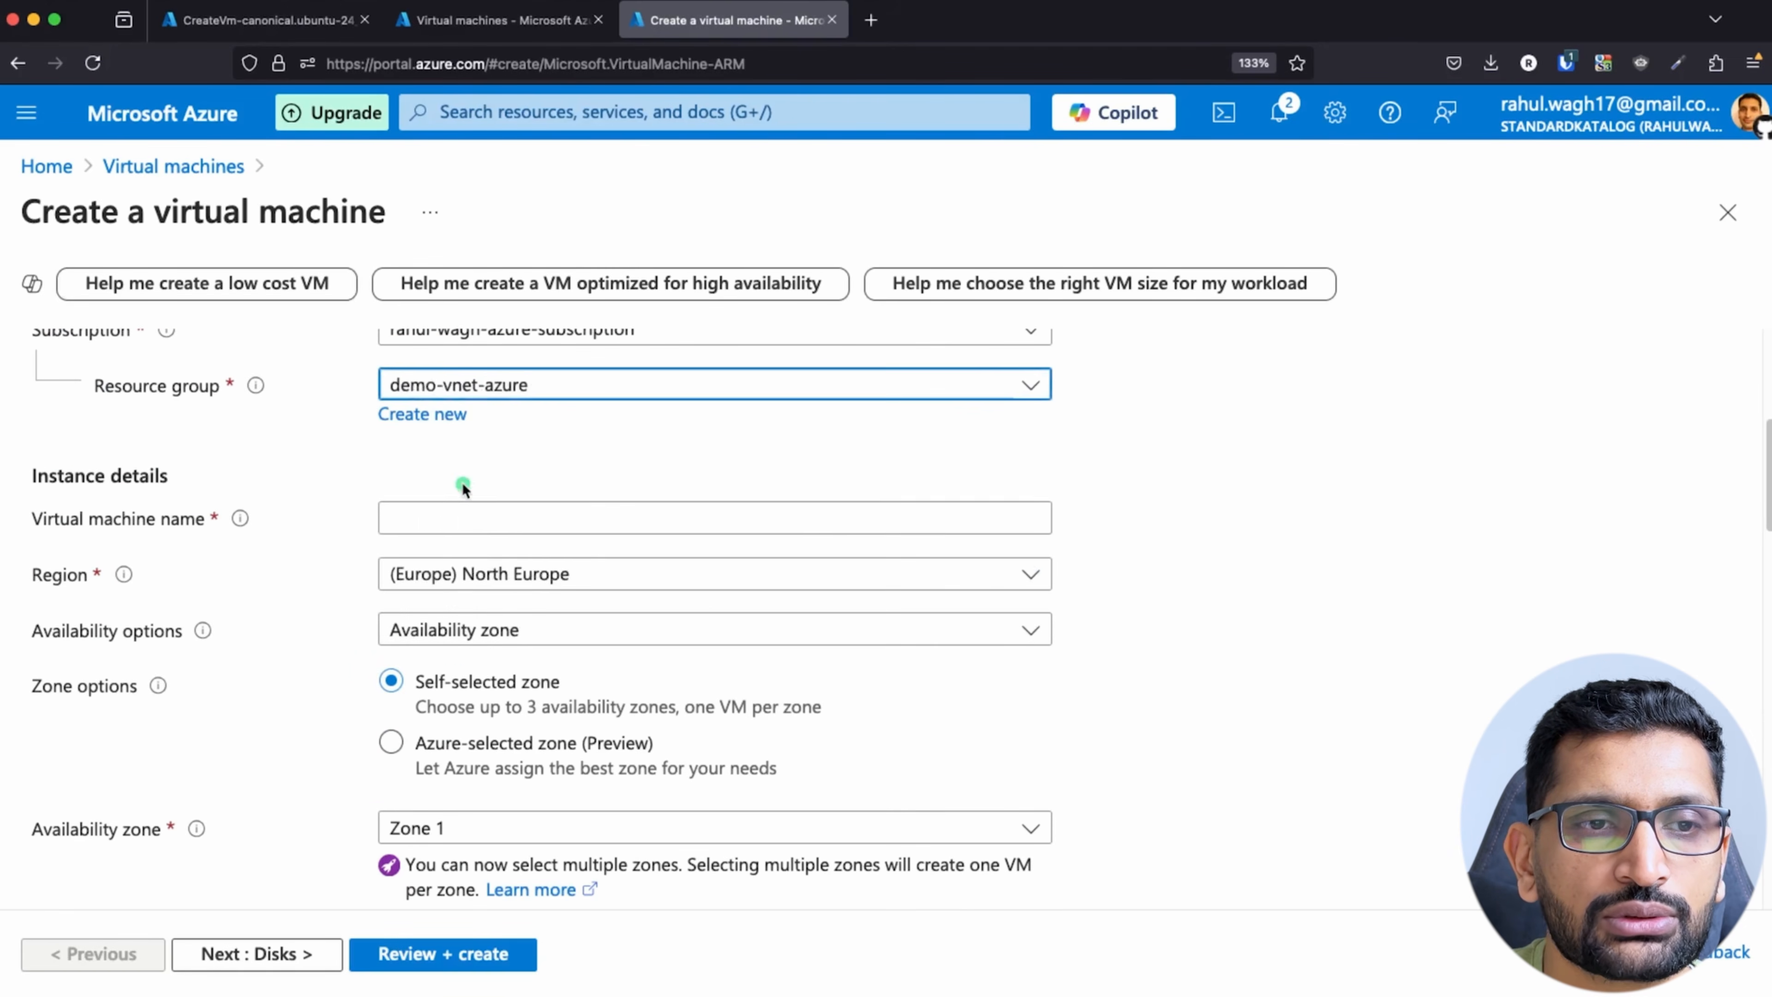
left_click(471, 513)
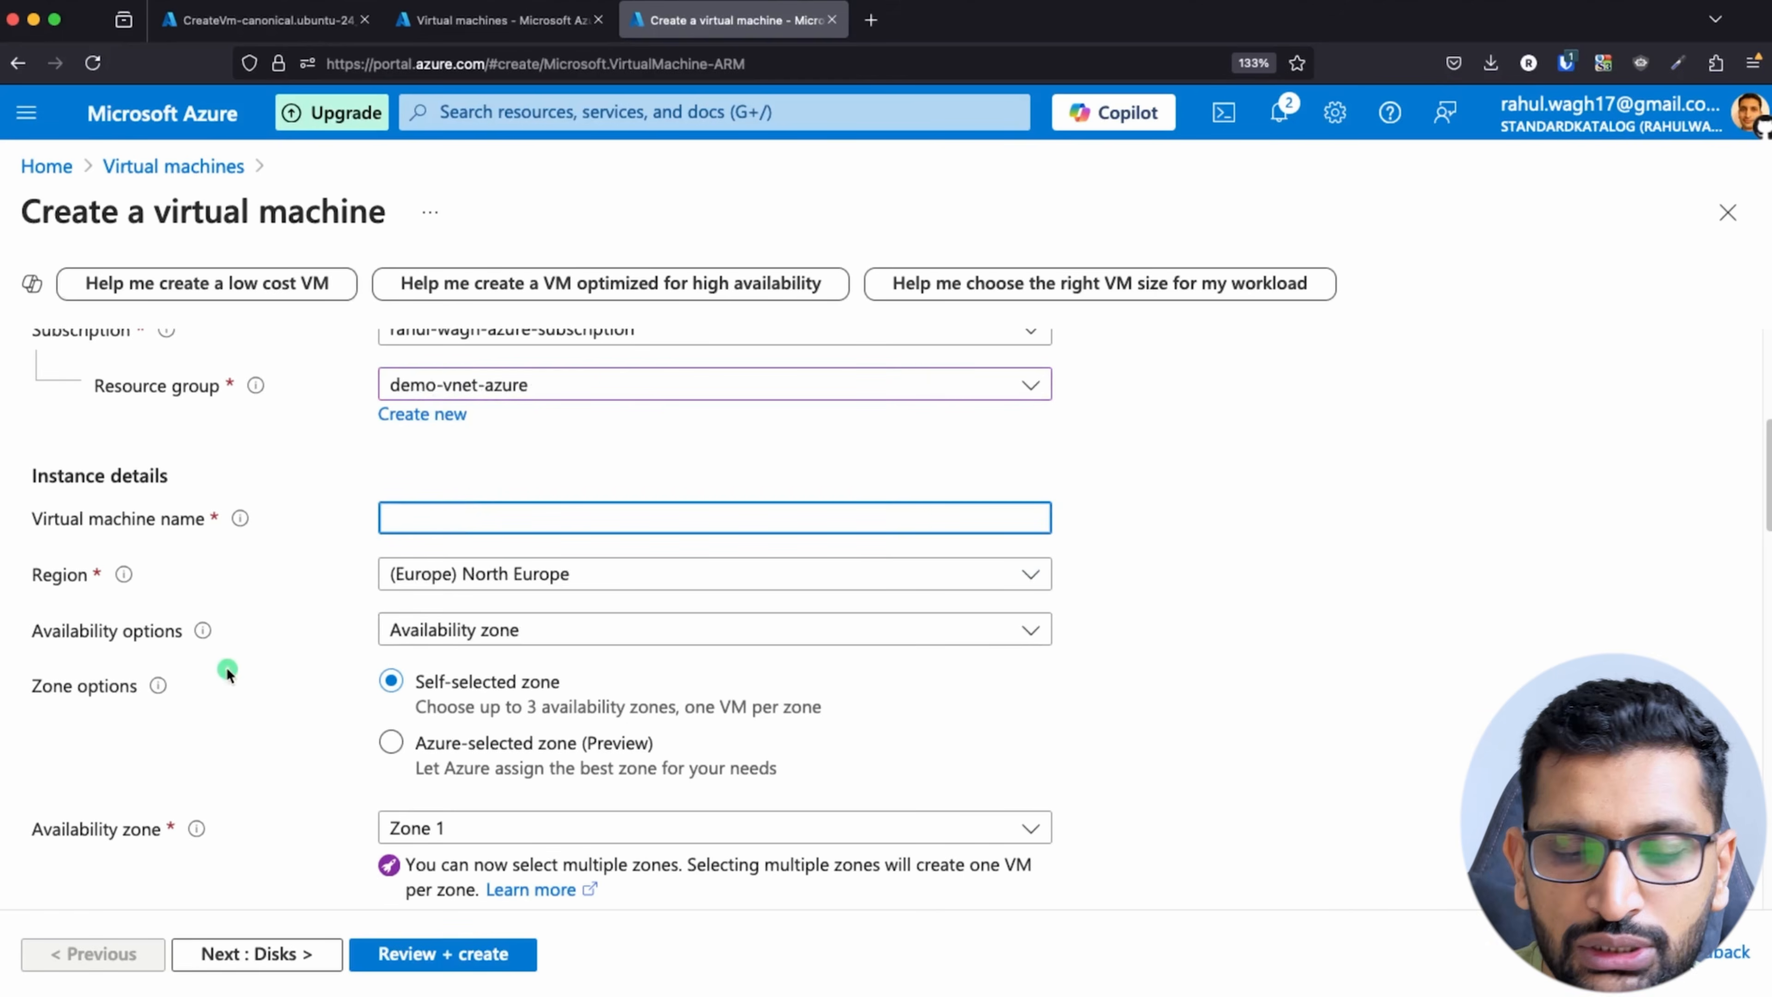
type("demo-priv")
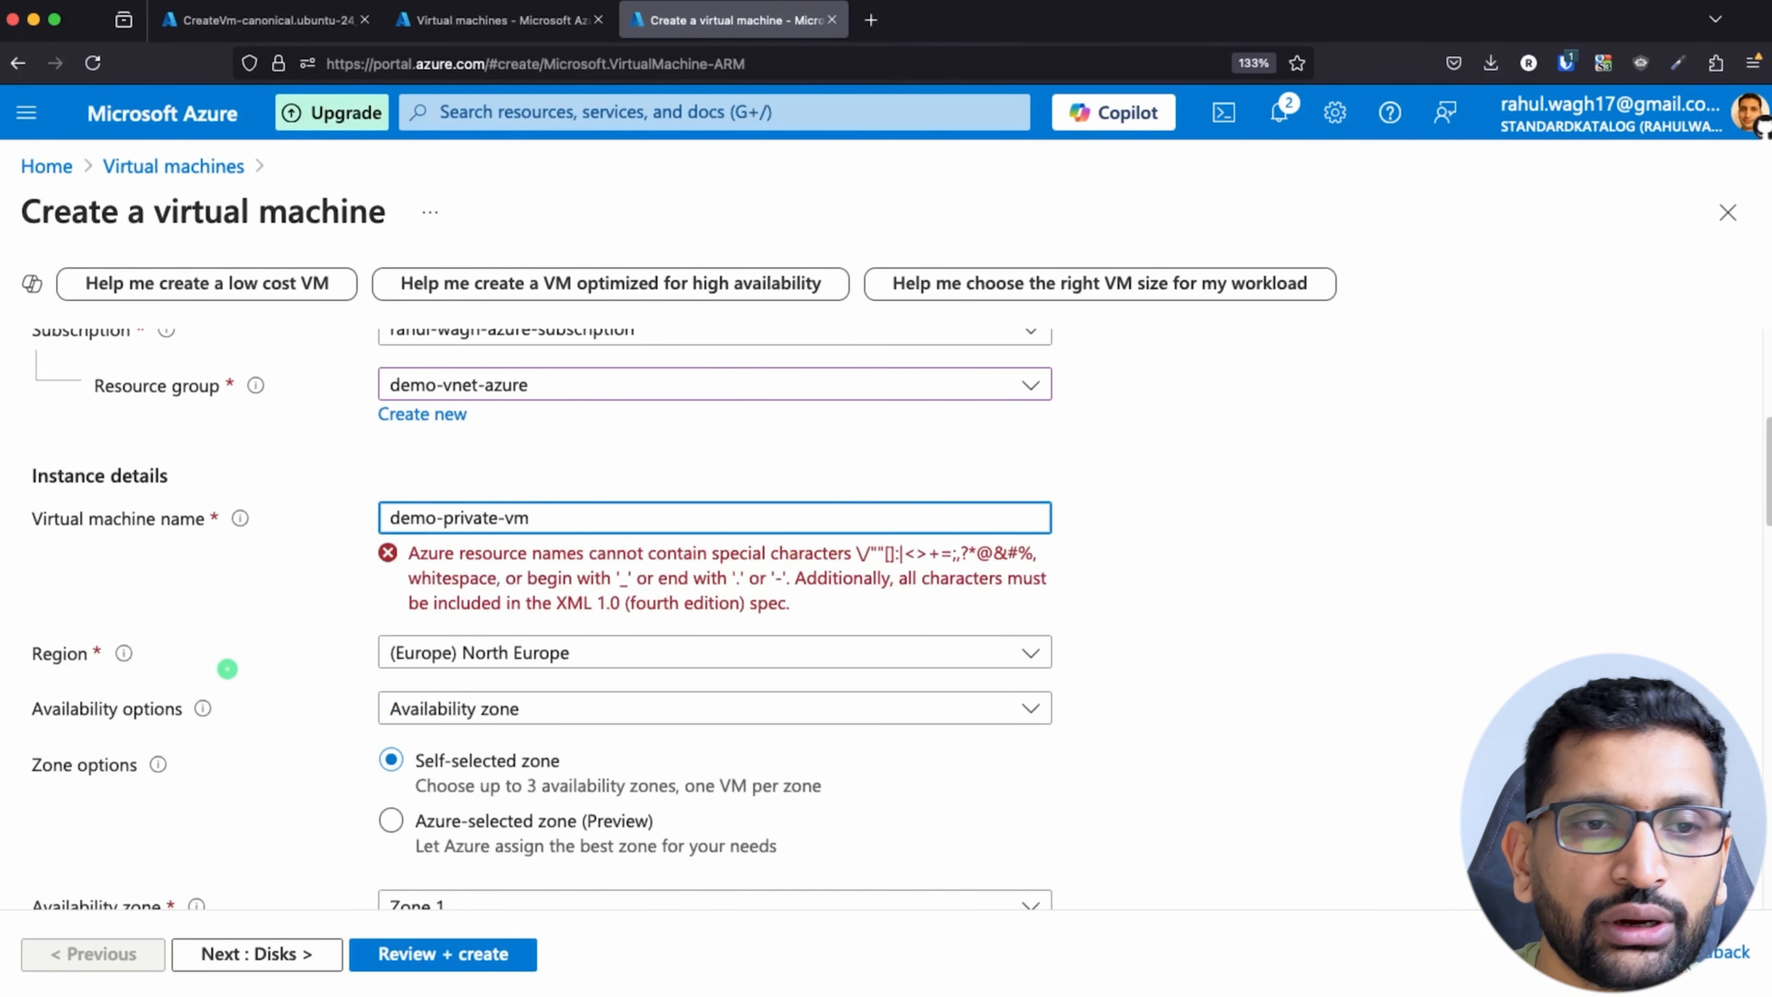
type("ate-vm")
Step: Choose Ubuntu Server 24.04 LTS - x64 Gen2 as the image for demo-private-vm
scroll(1206, 633, "down", 1)
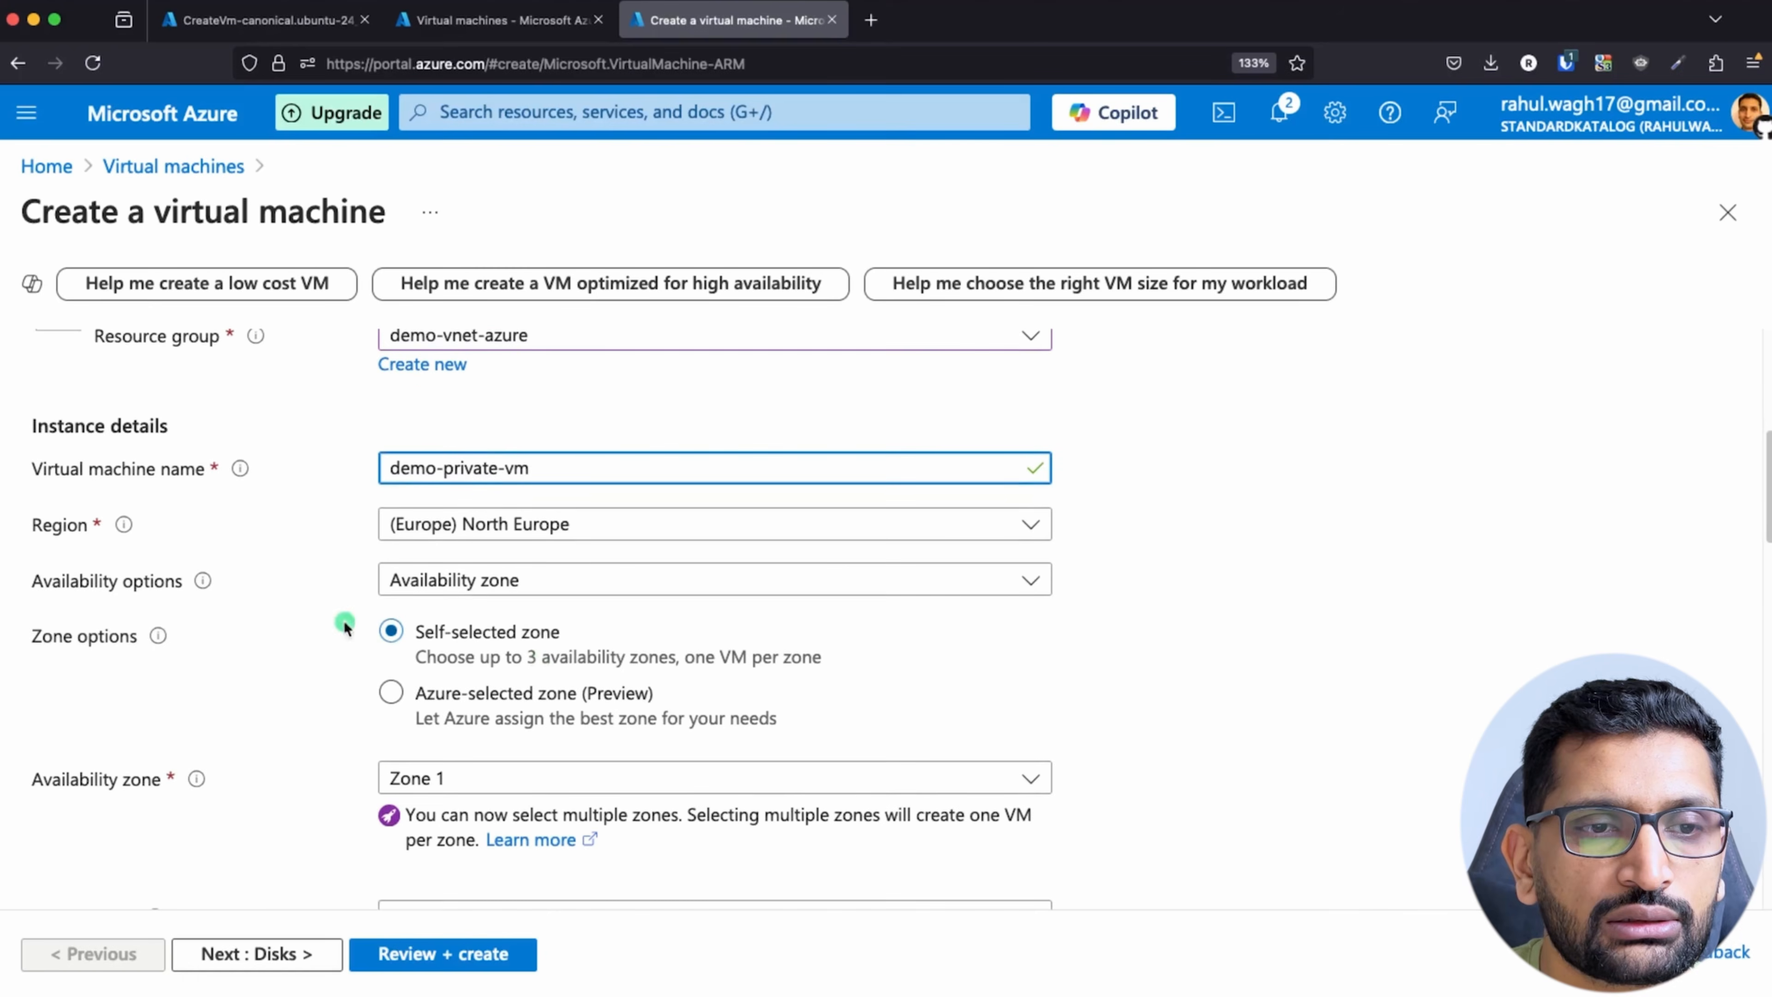
scroll(593, 645, "down", 6)
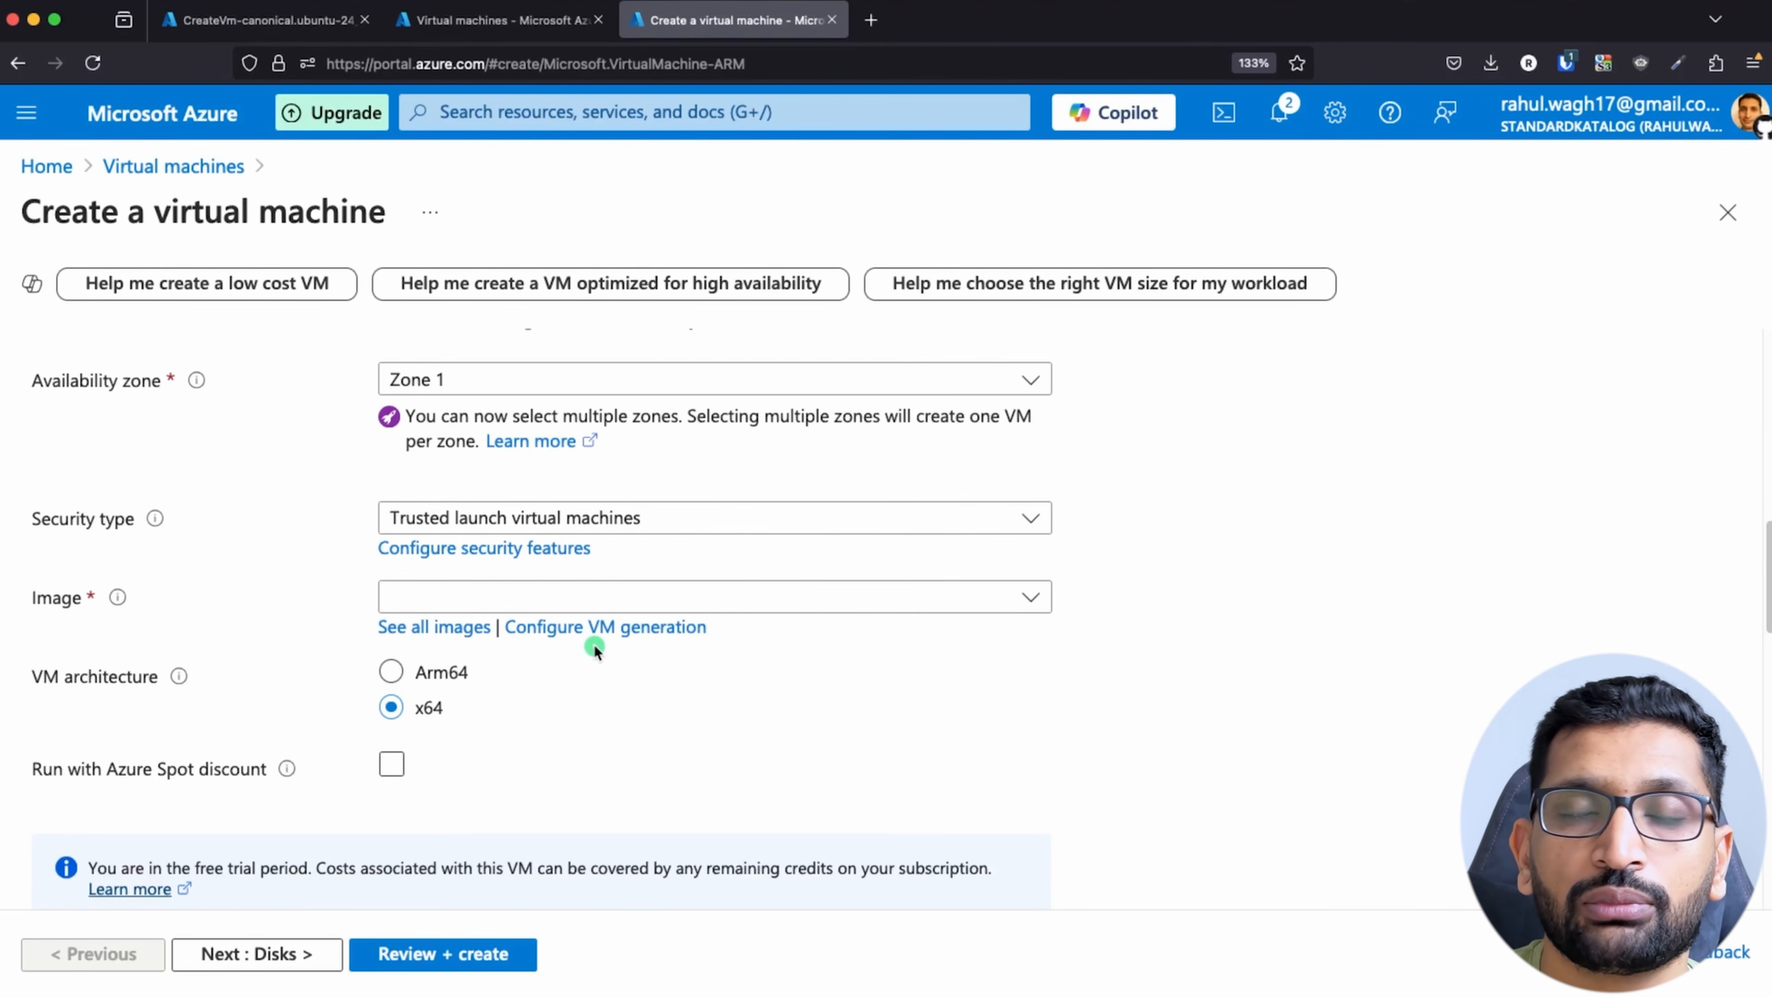
scroll(623, 628, "down", 1)
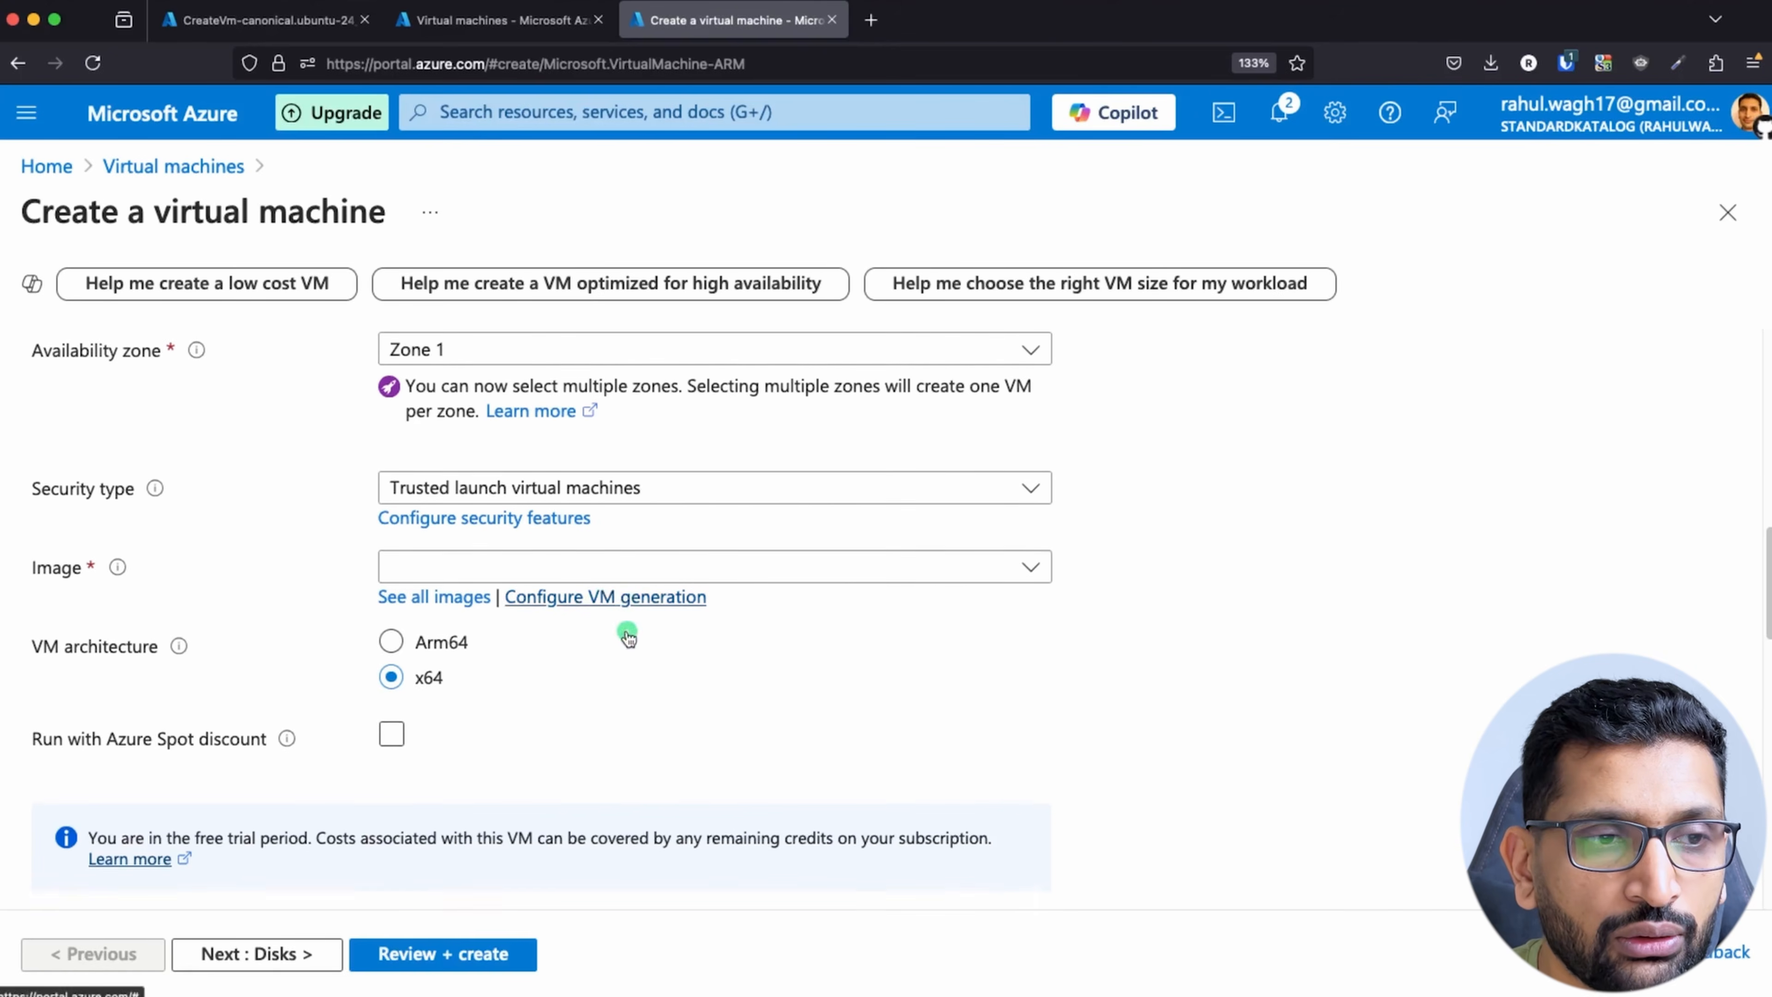
left_click(989, 557)
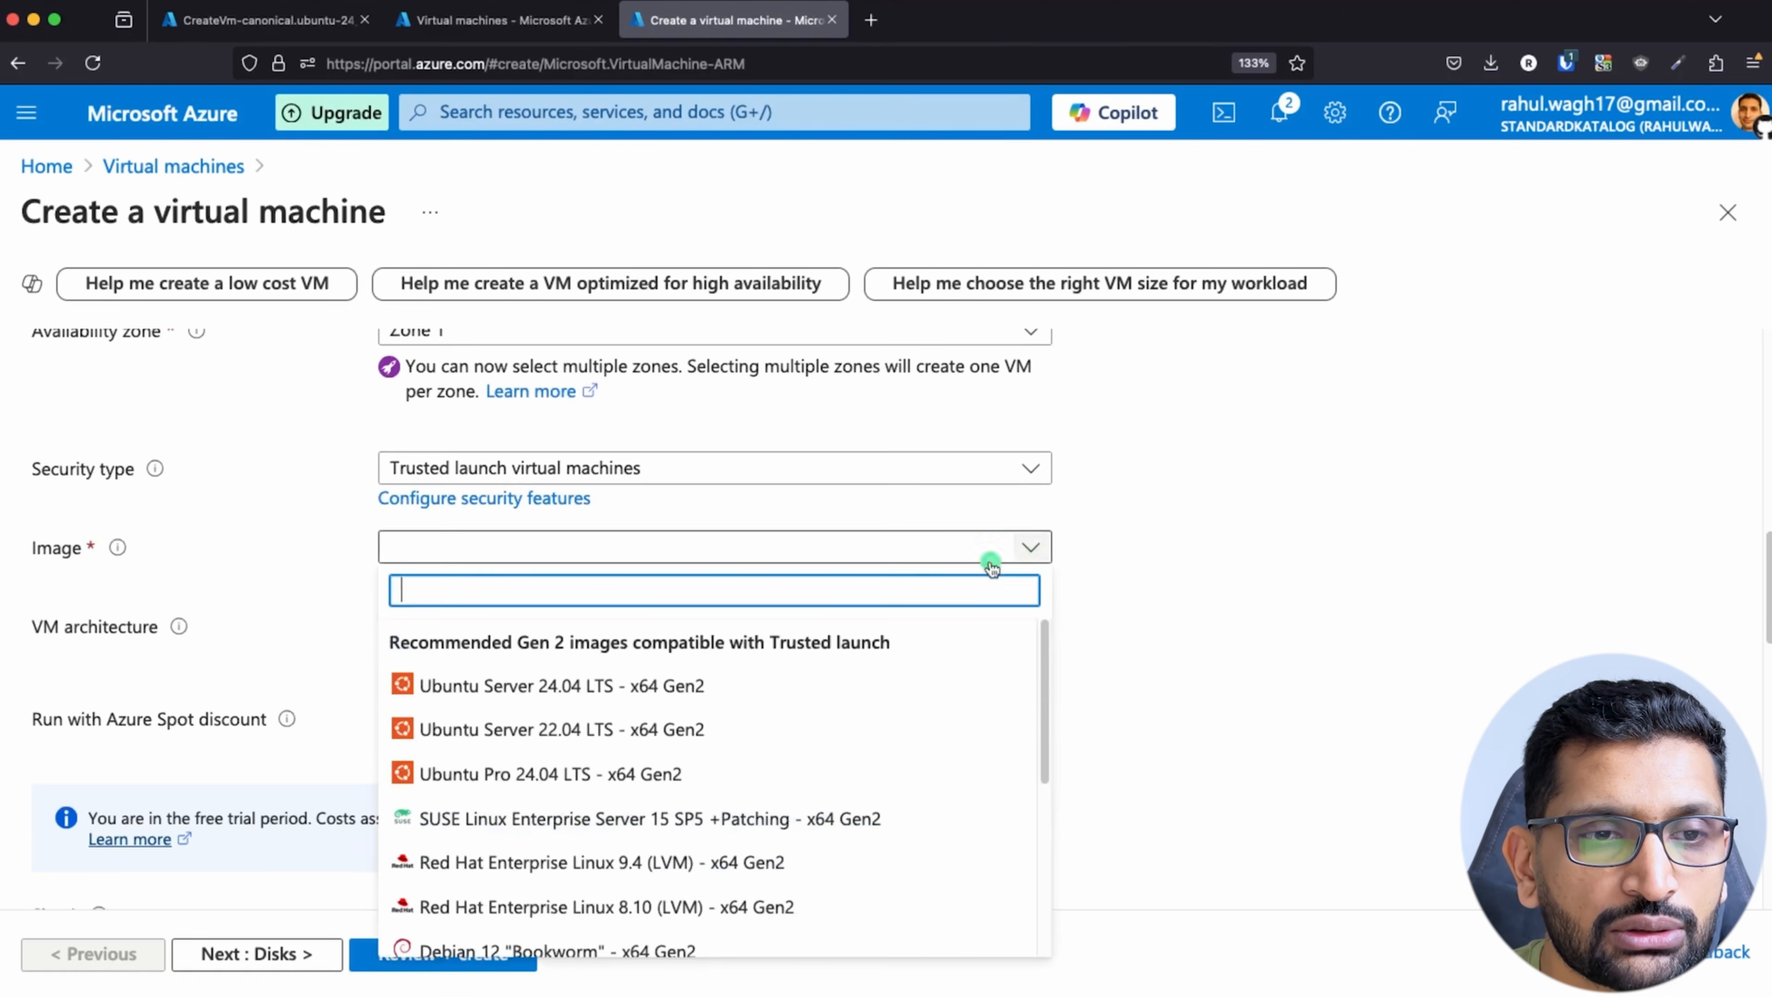
left_click(706, 688)
Step: Name the generated SSH key pair of the administrator account demo-private-vm-ssh-key-pair
scroll(894, 652, "down", 9)
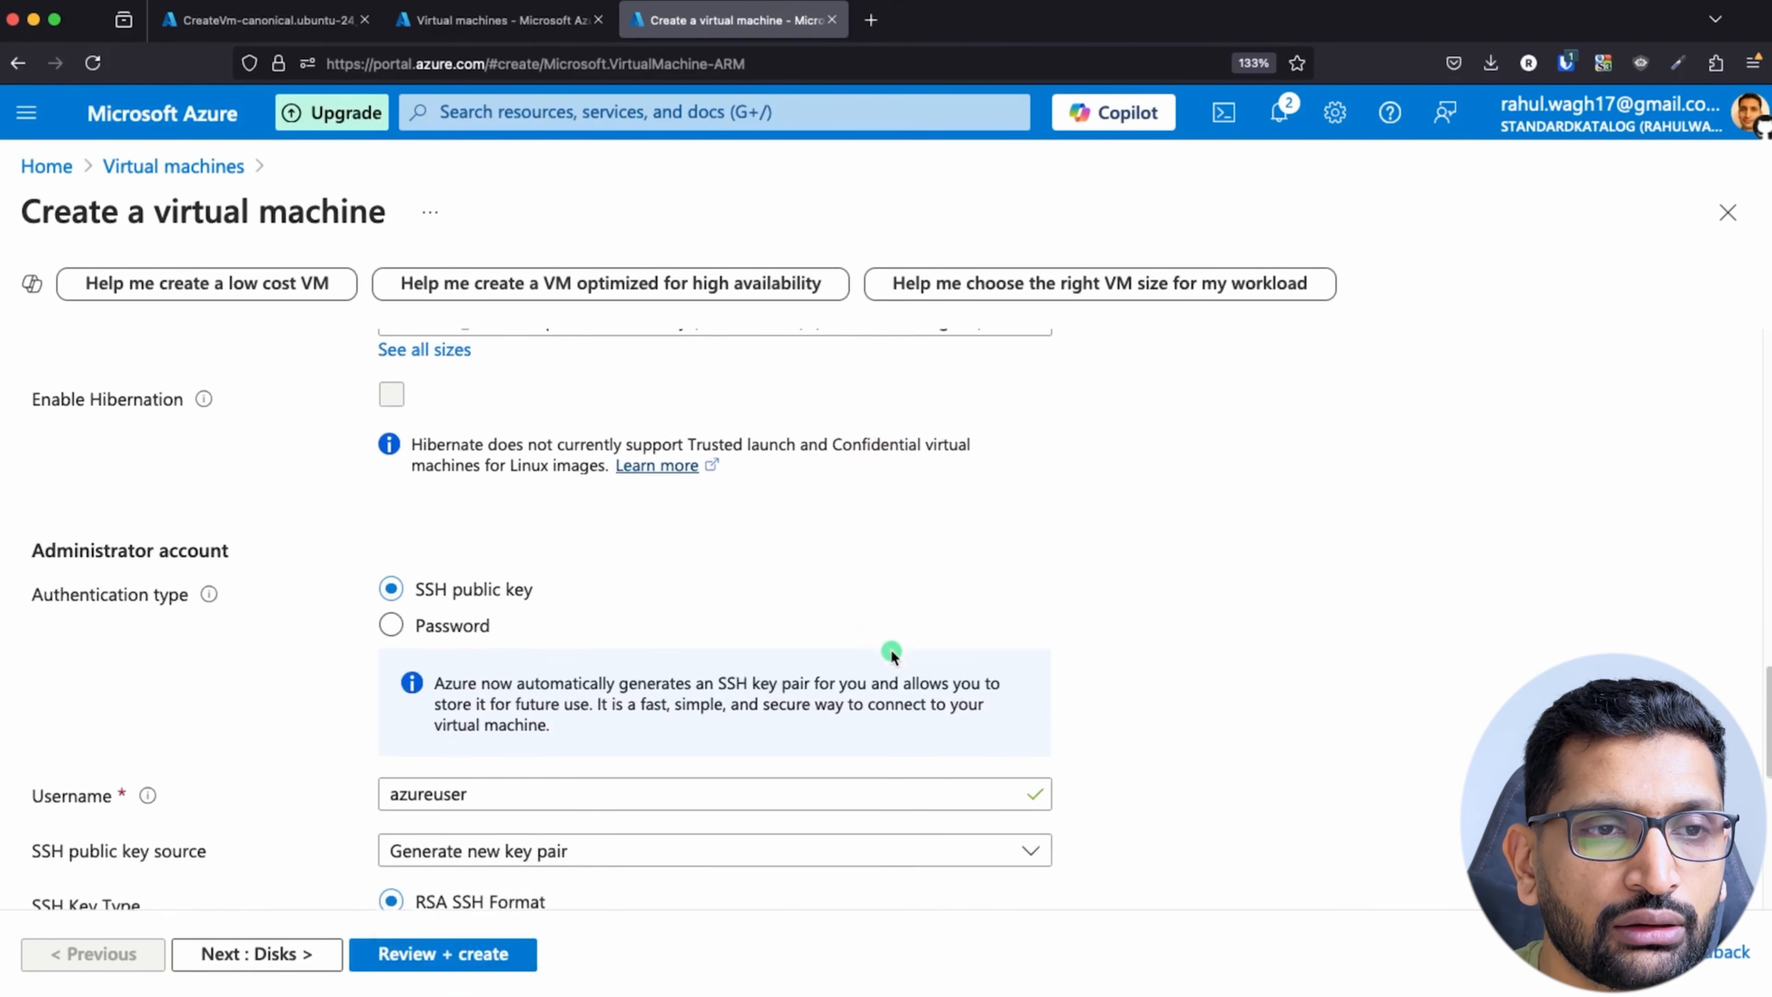
scroll(892, 653, "up", 2)
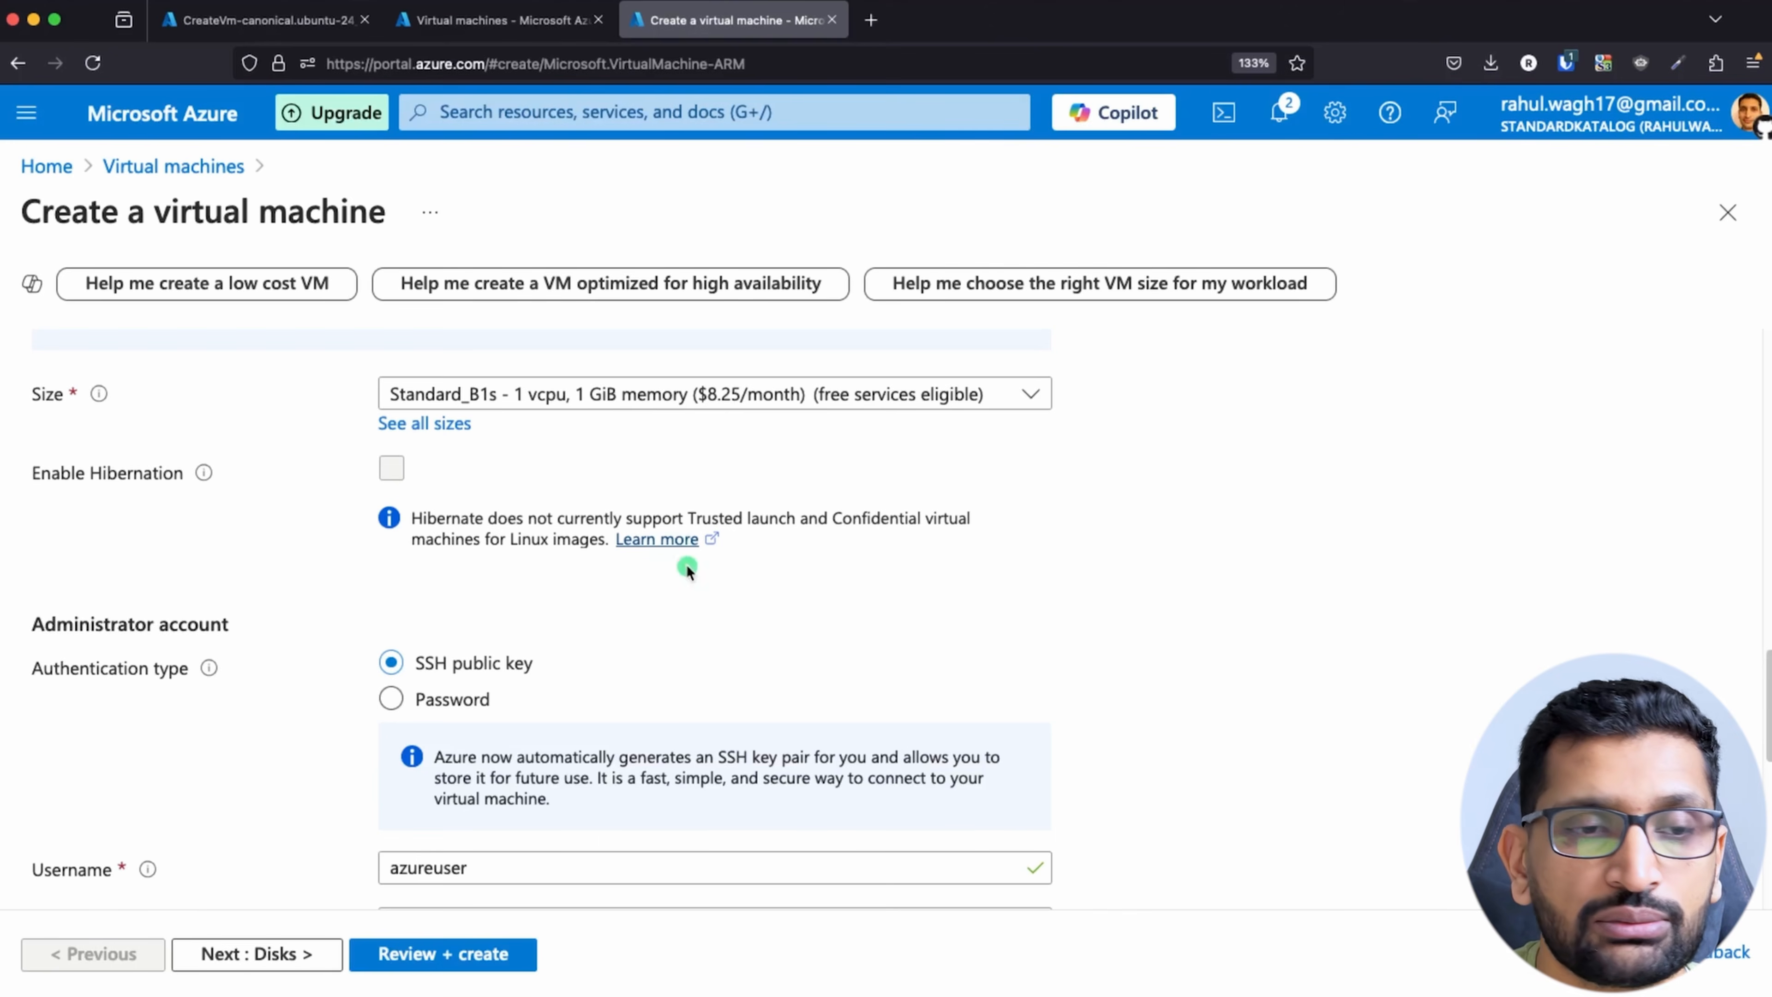
scroll(687, 569, "down", 4)
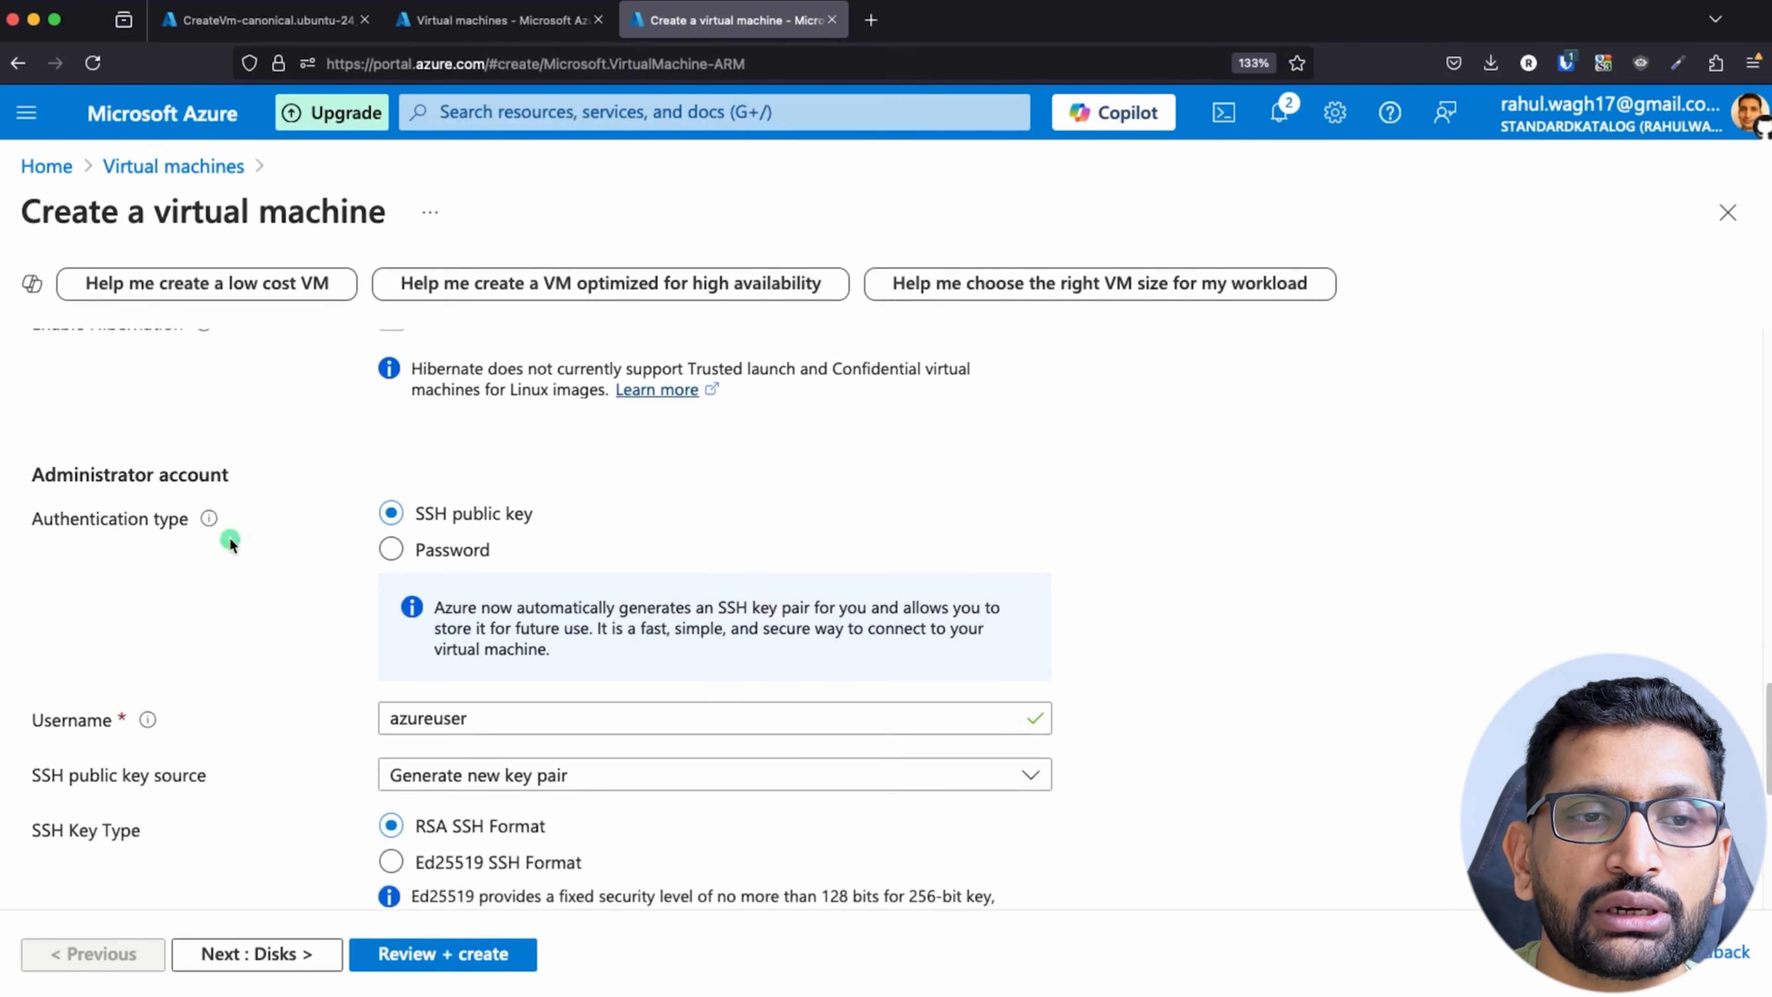
scroll(663, 593, "down", 1)
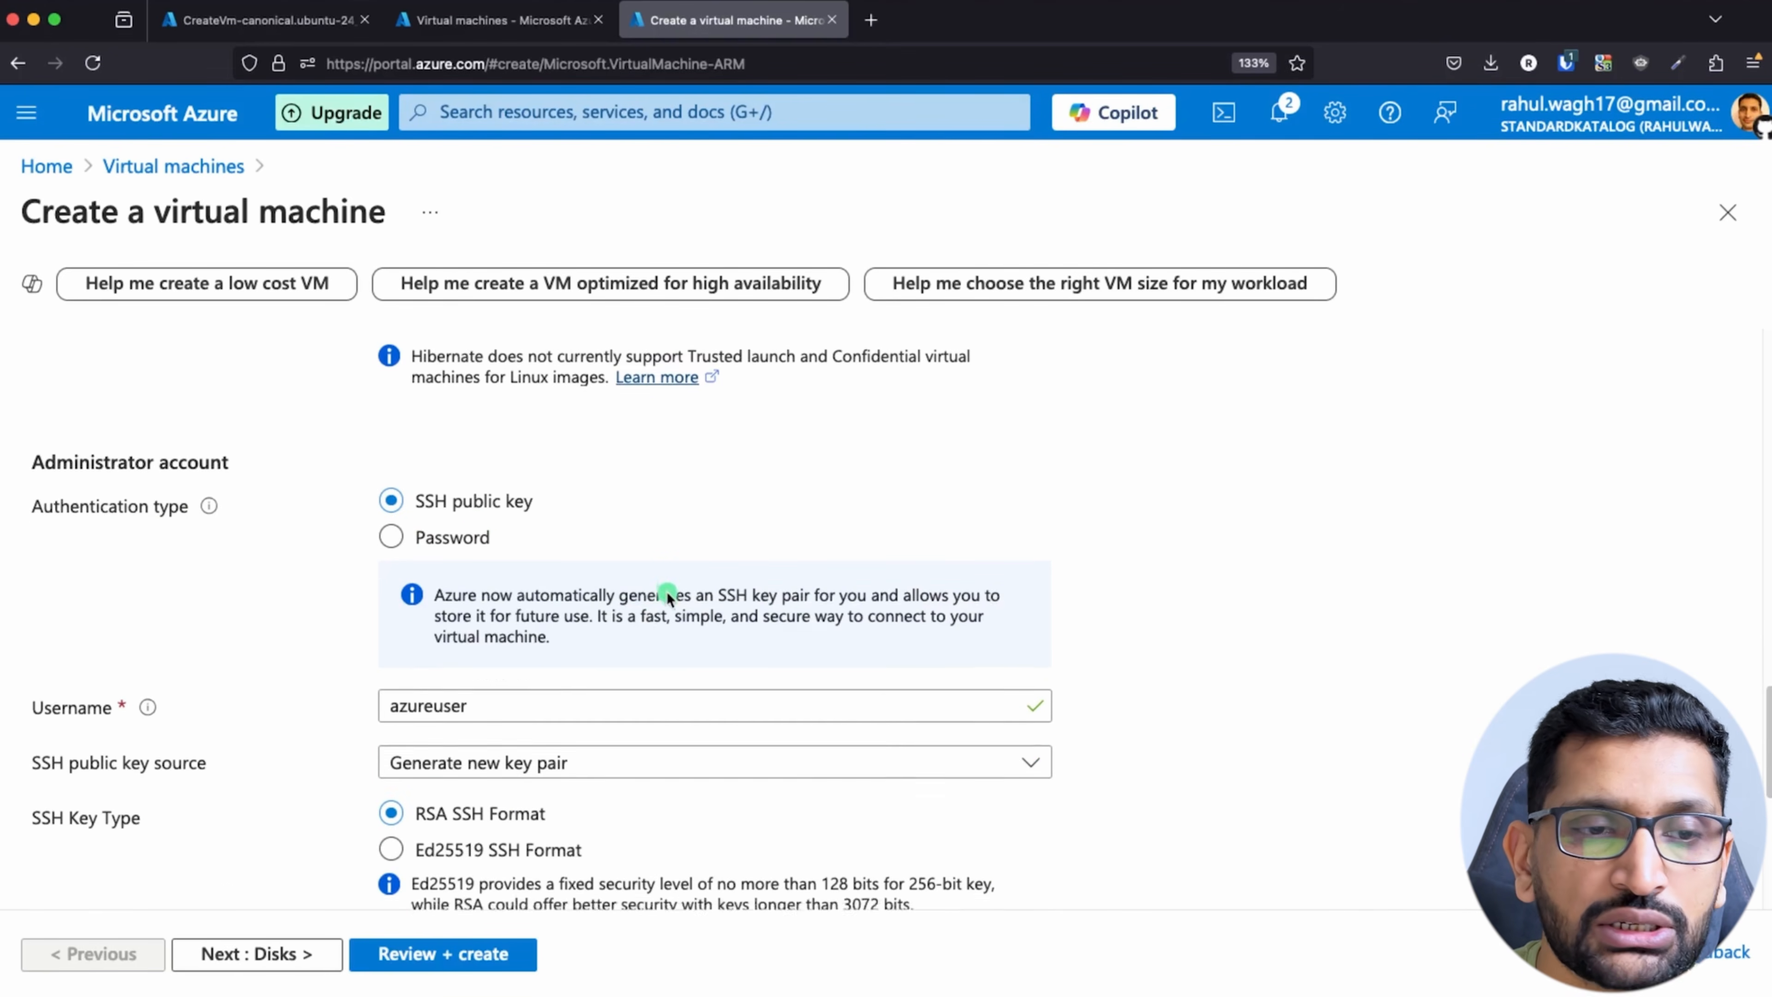
scroll(667, 596, "down", 9)
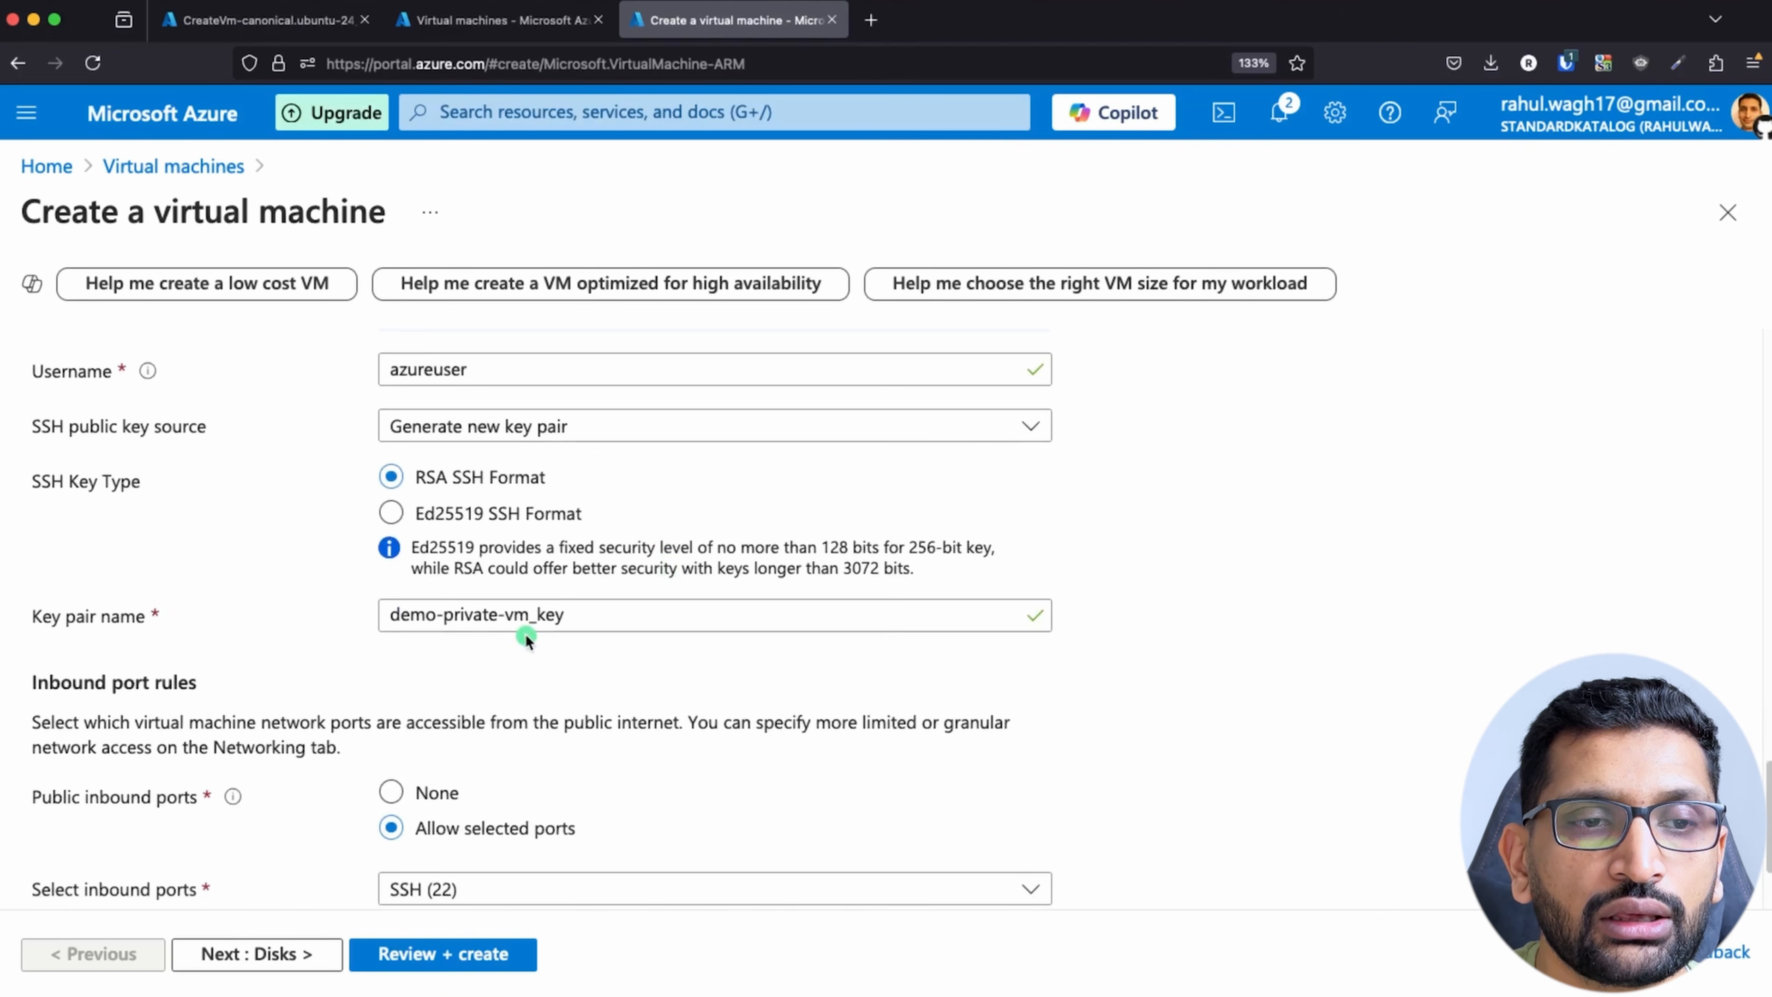
triple_click(482, 613)
type("d")
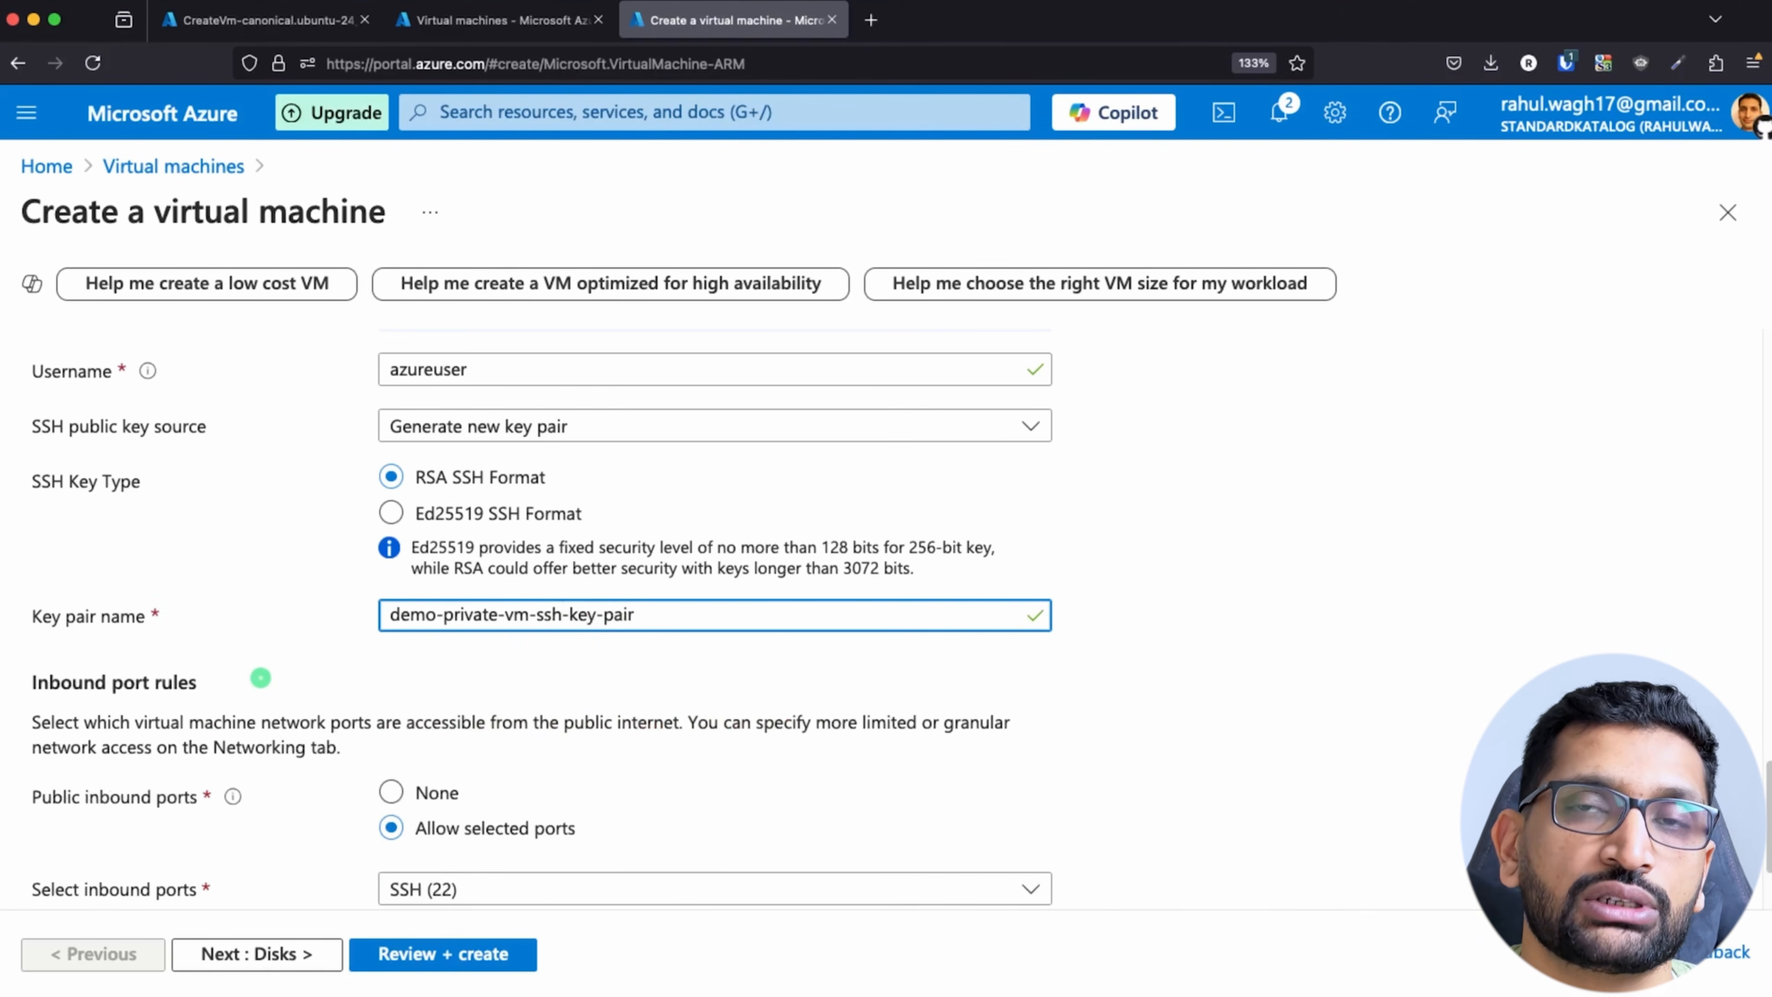
left_click(1228, 690)
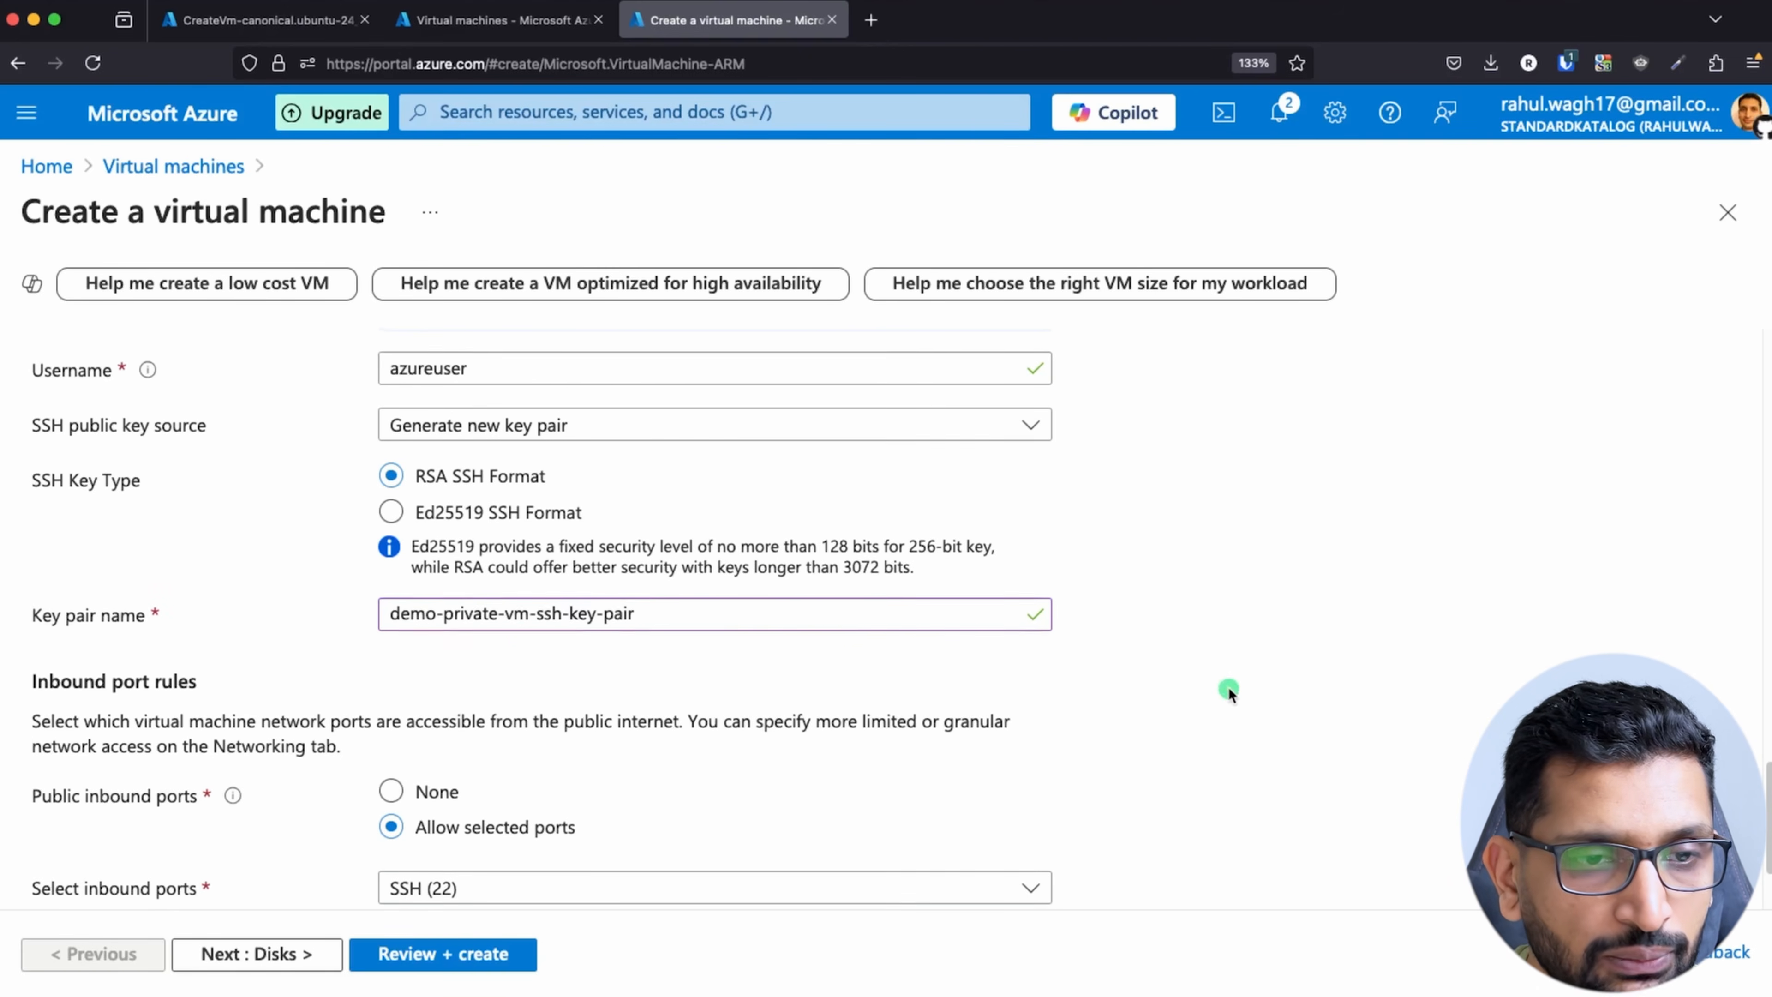
Step: Keep the default inbound port and disk settings for demo-private-vm and proceed to the networking settings
scroll(1227, 686, "down", 3)
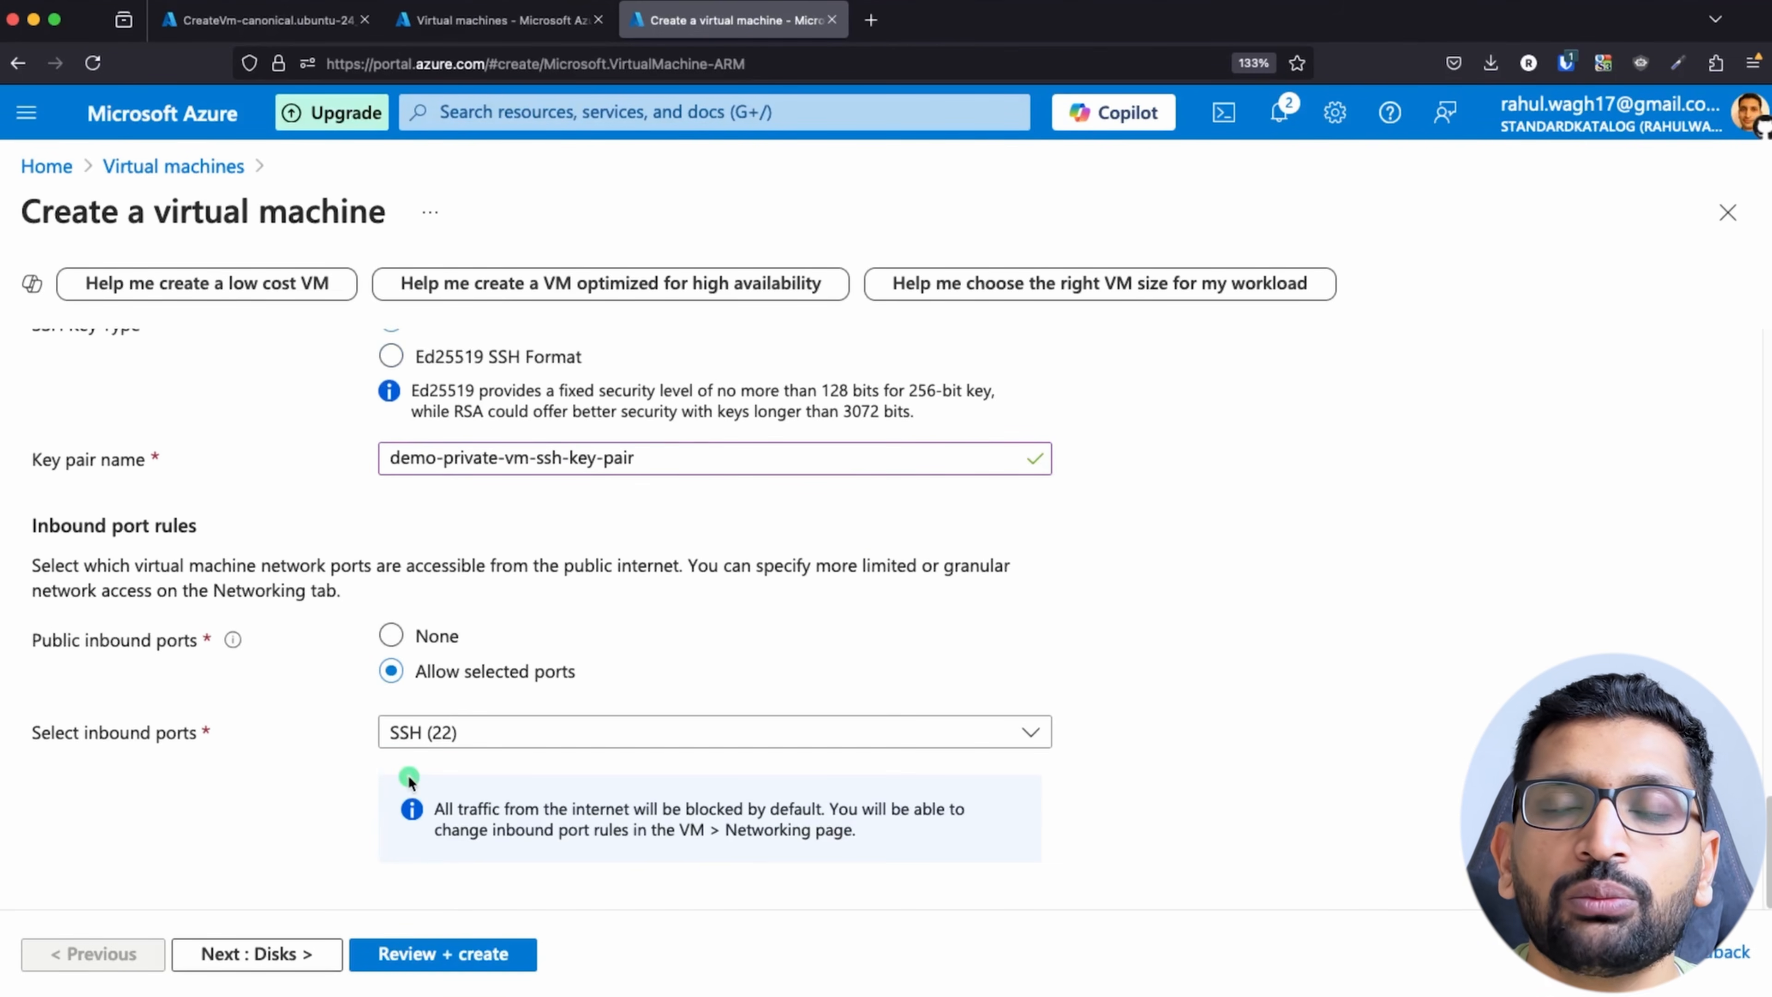
left_click(297, 964)
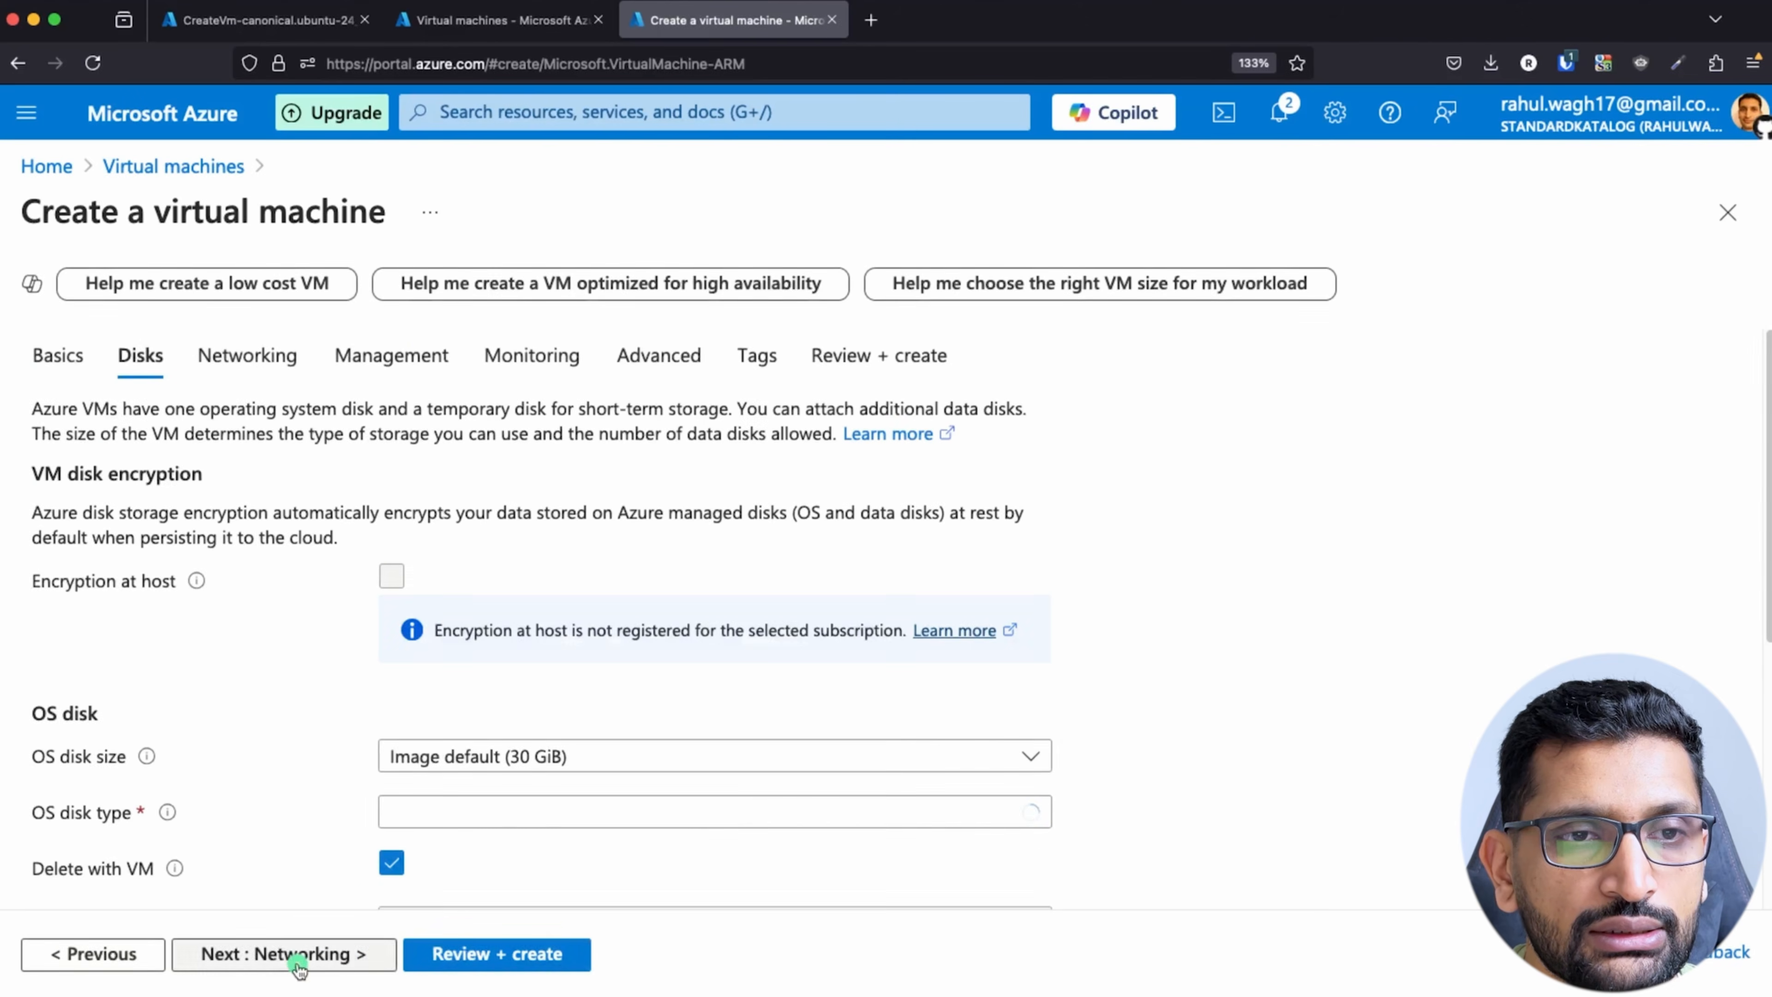
scroll(269, 796, "down", 6)
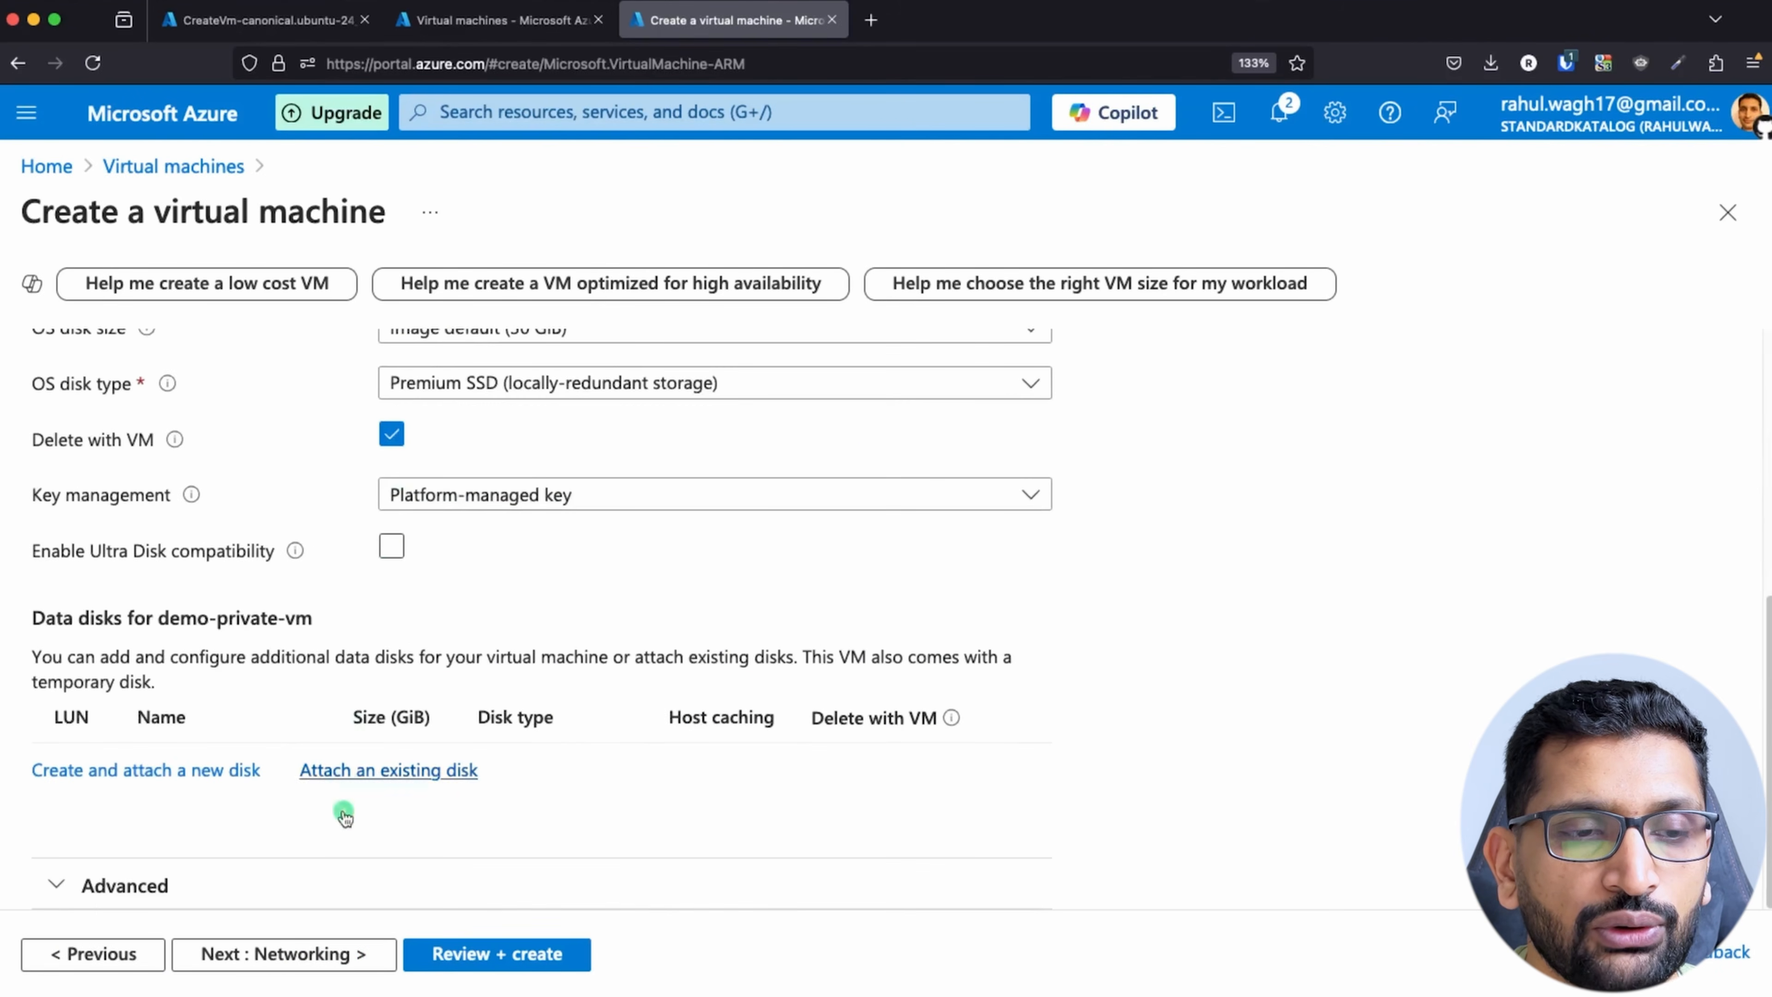
left_click(284, 958)
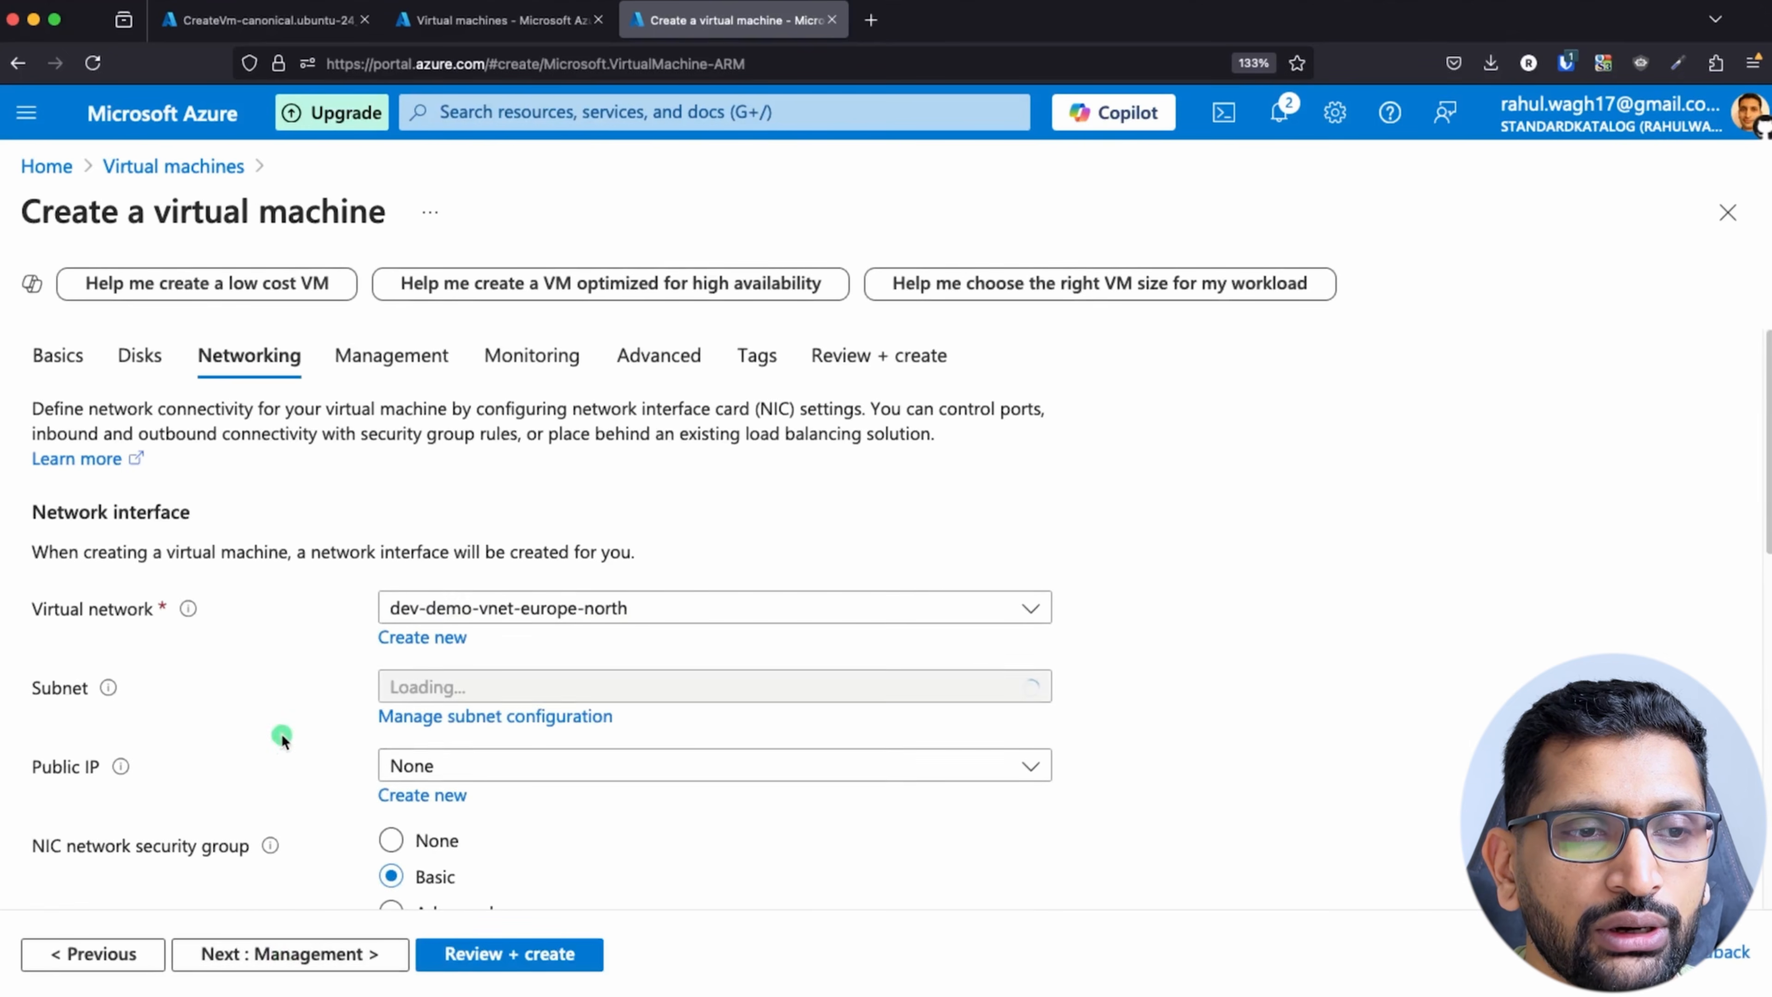
Step: Select dev-demo-private-subnet-europe-north (10.0.2.0/24) as the subnet of demo-private-vm's network interface
scroll(335, 698, "down", 1)
left_click(703, 646)
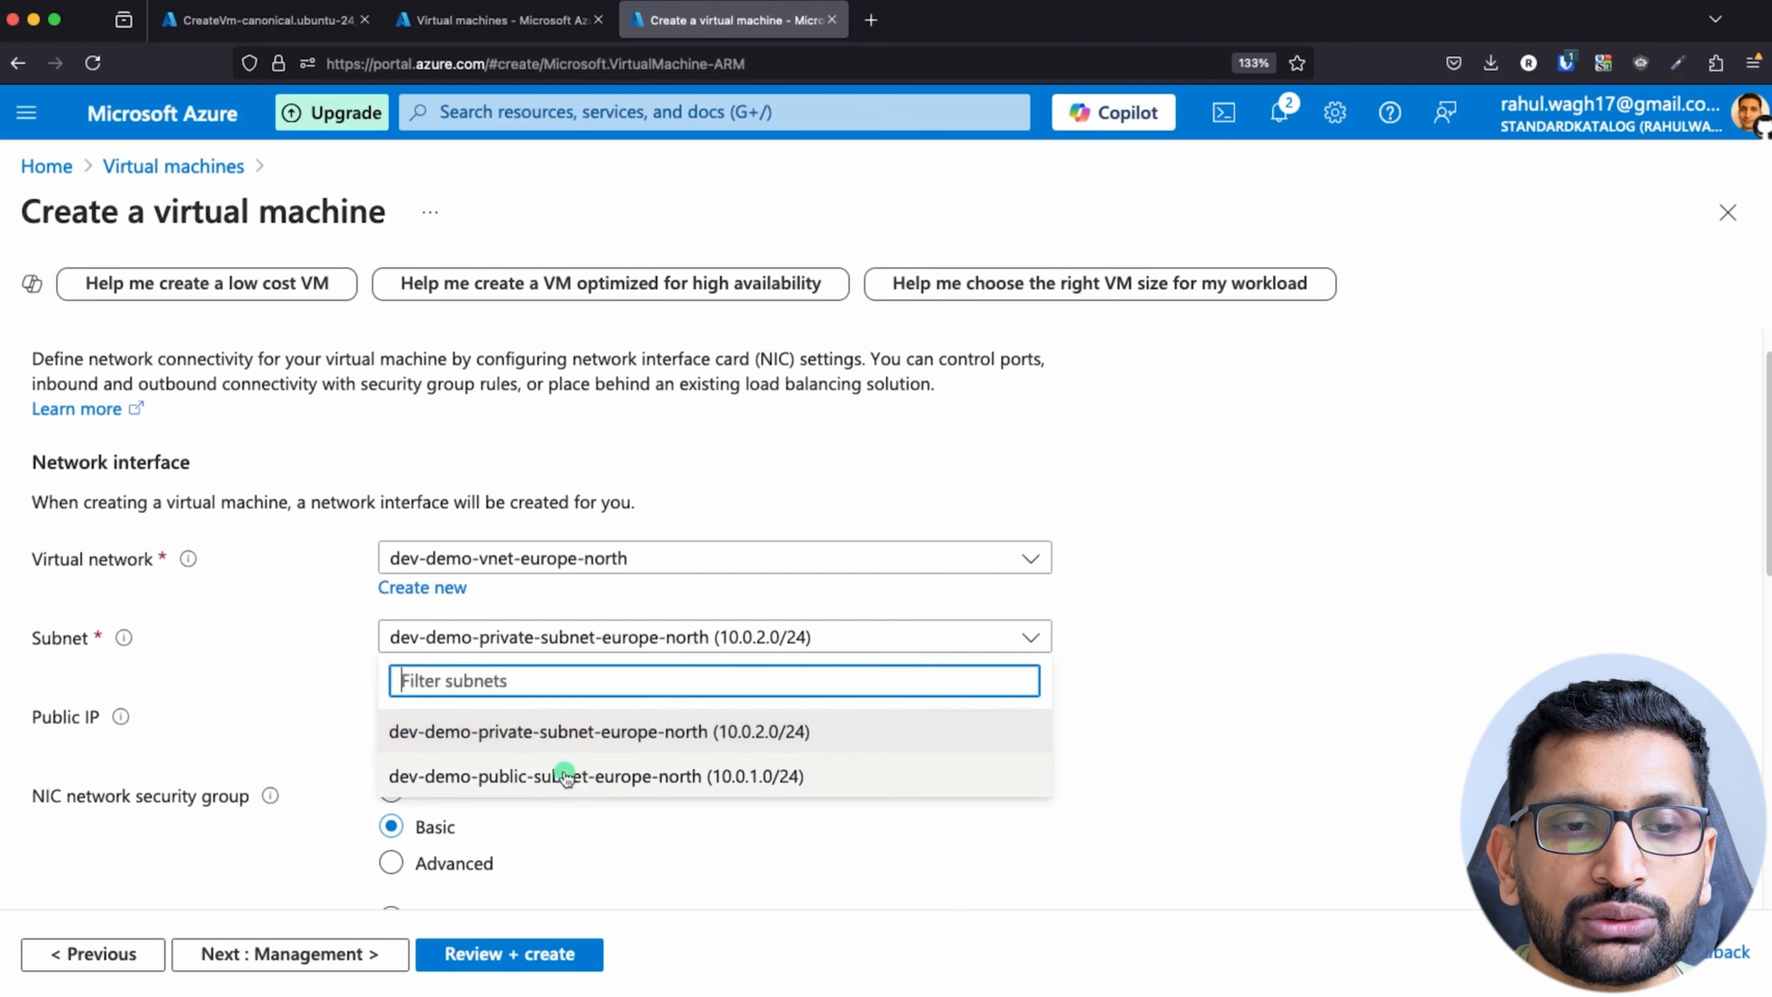
left_click(509, 747)
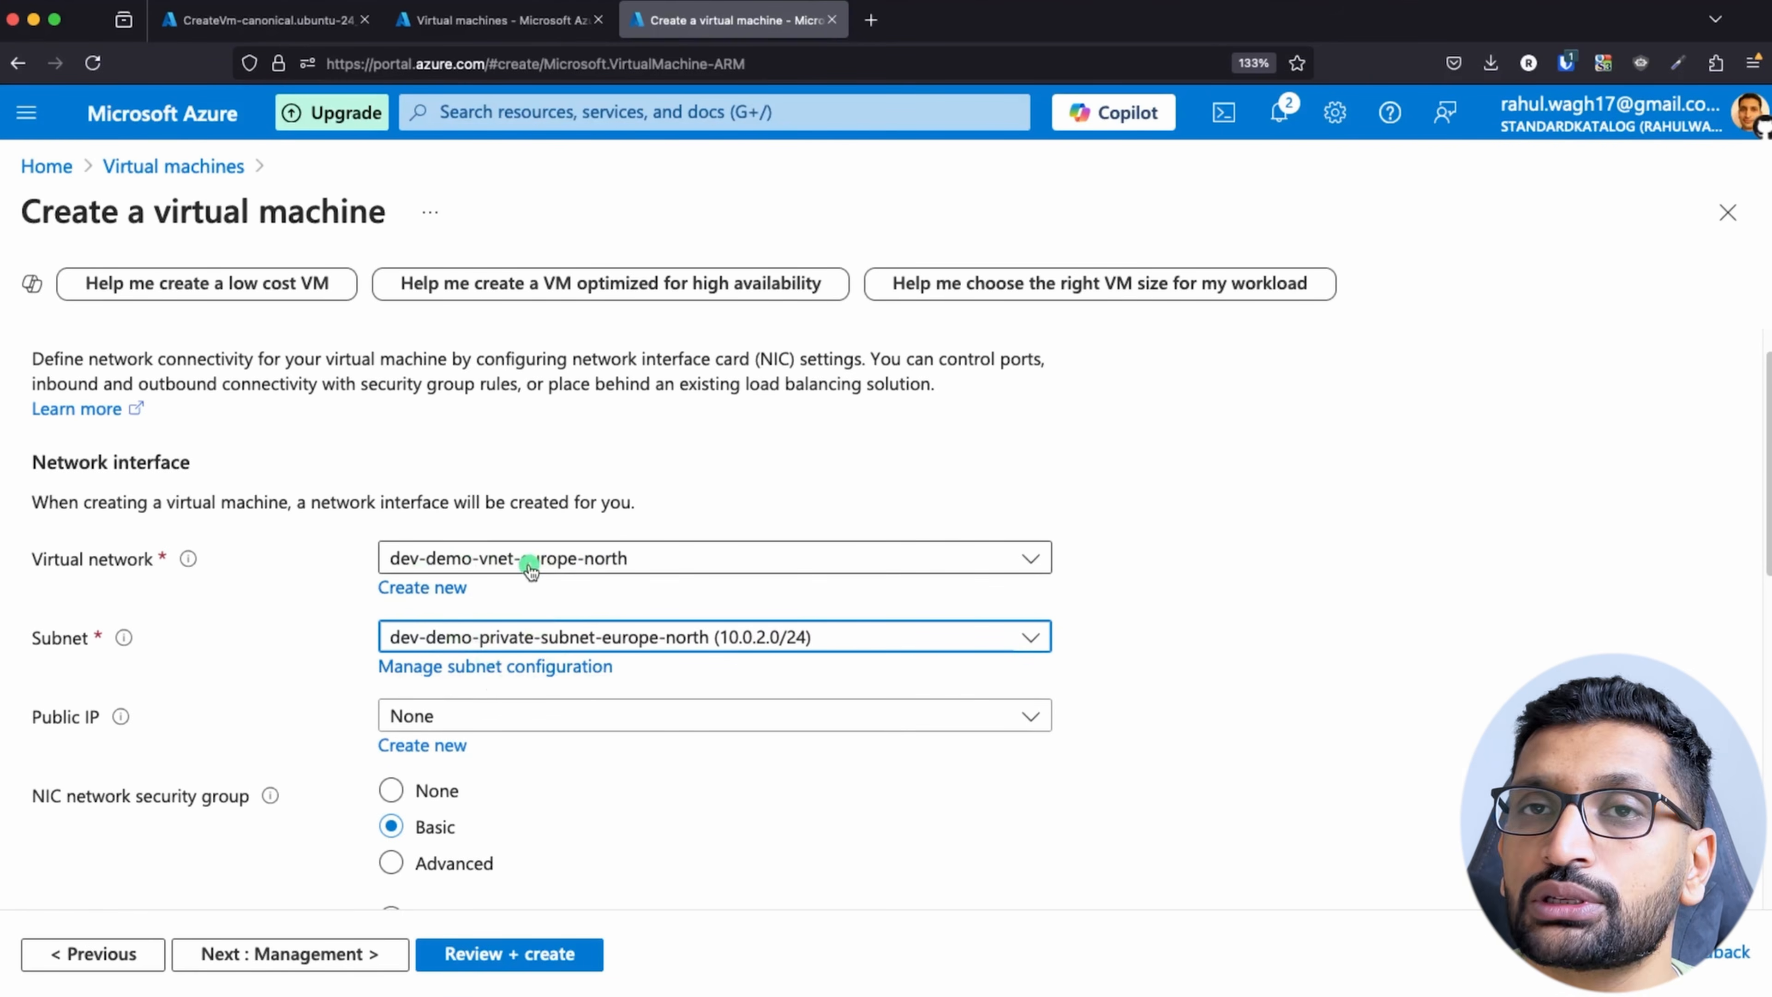
scroll(544, 618, "down", 5)
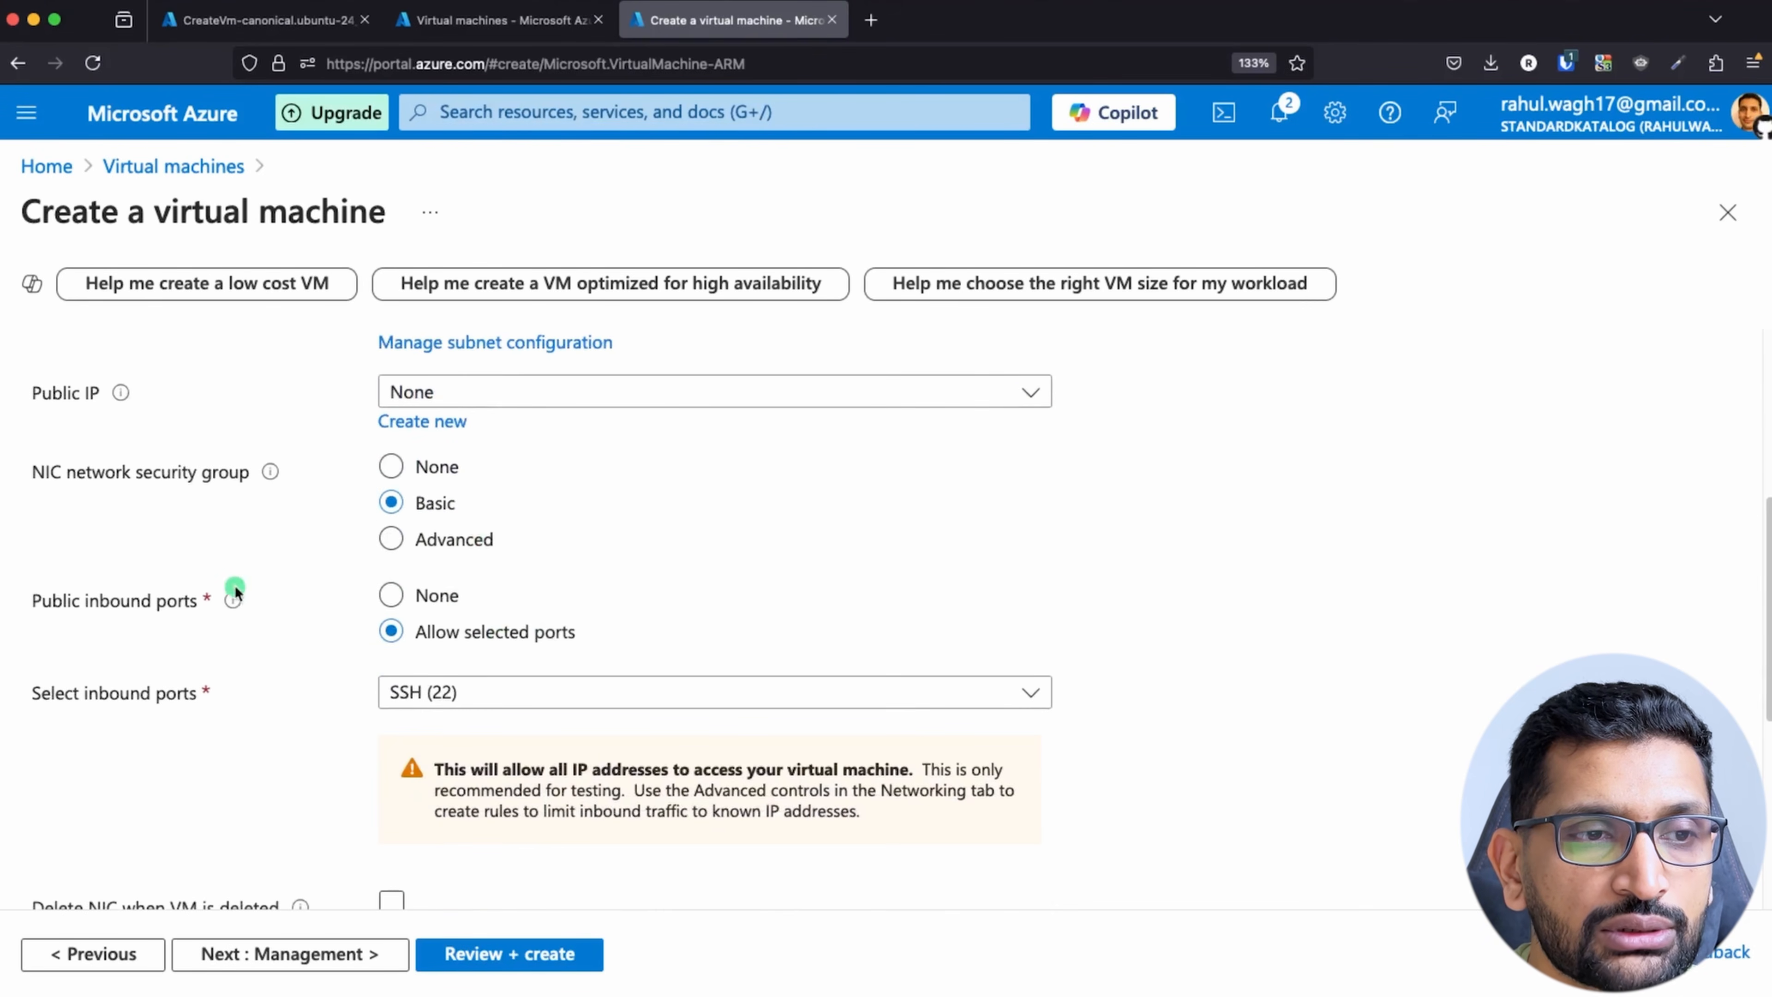
mouse_move(237, 598)
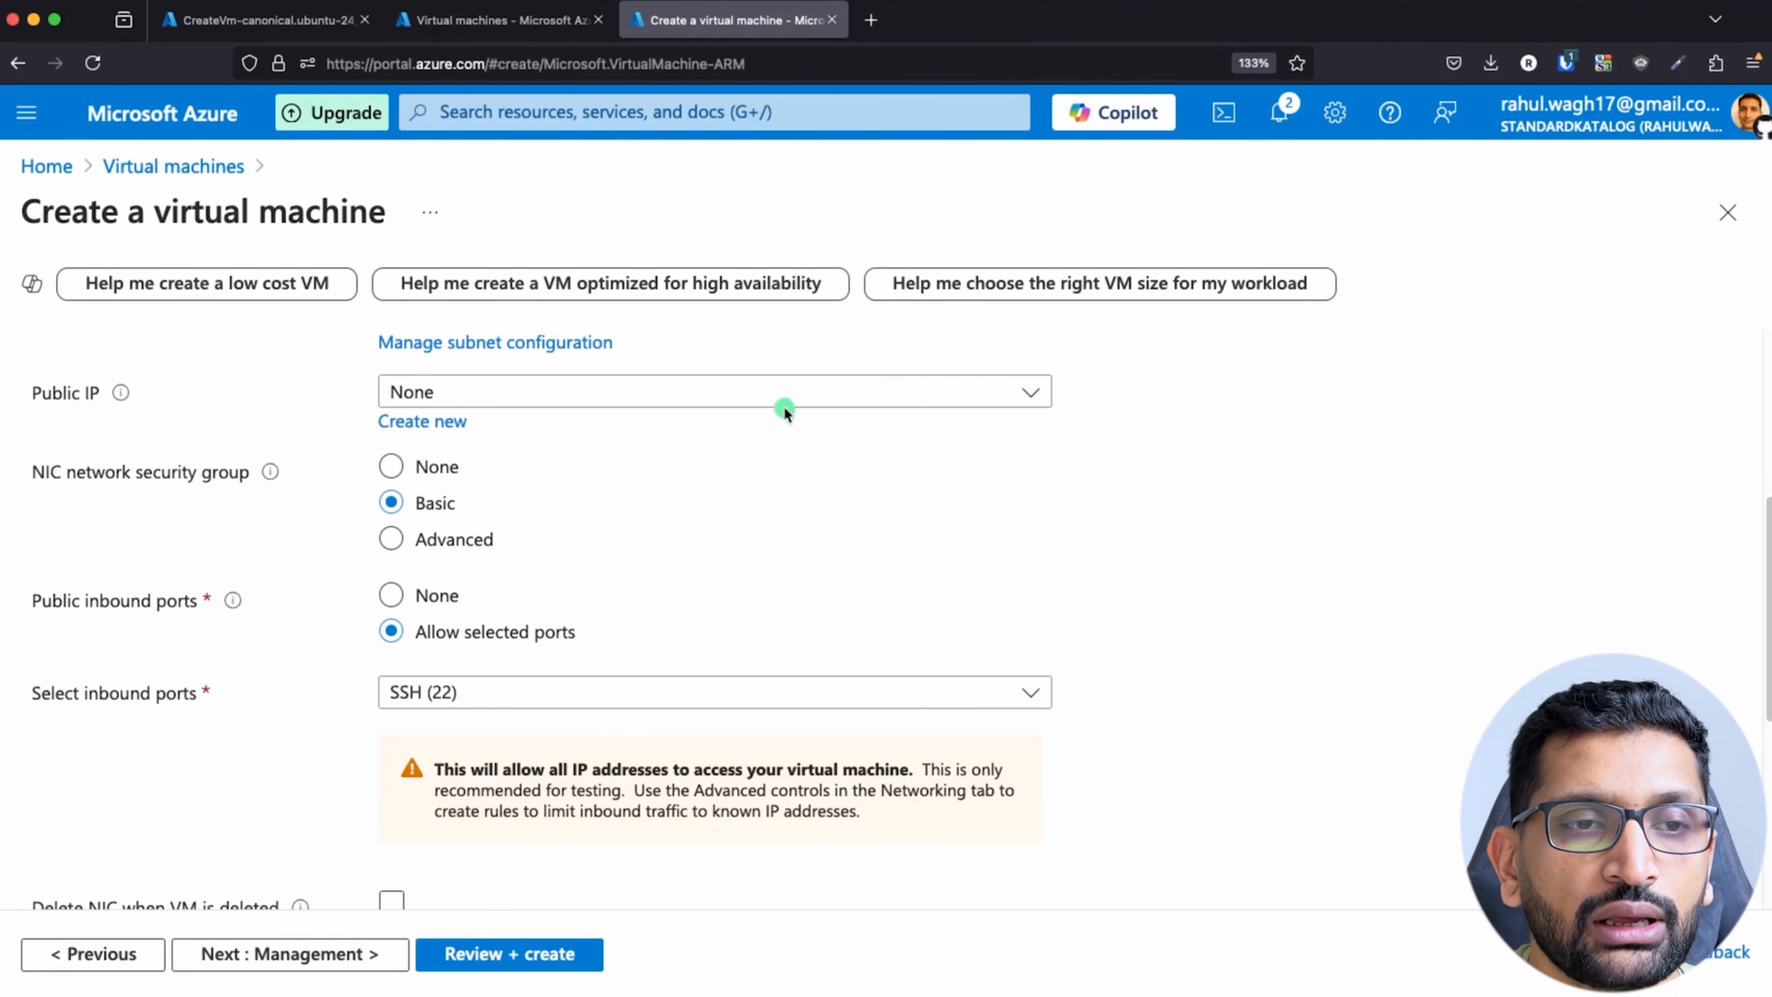
Step: Set the public IP of demo-private-vm to None, keep SSH (22) inbound and no load balancing, and proceed to the management settings
left_click(799, 403)
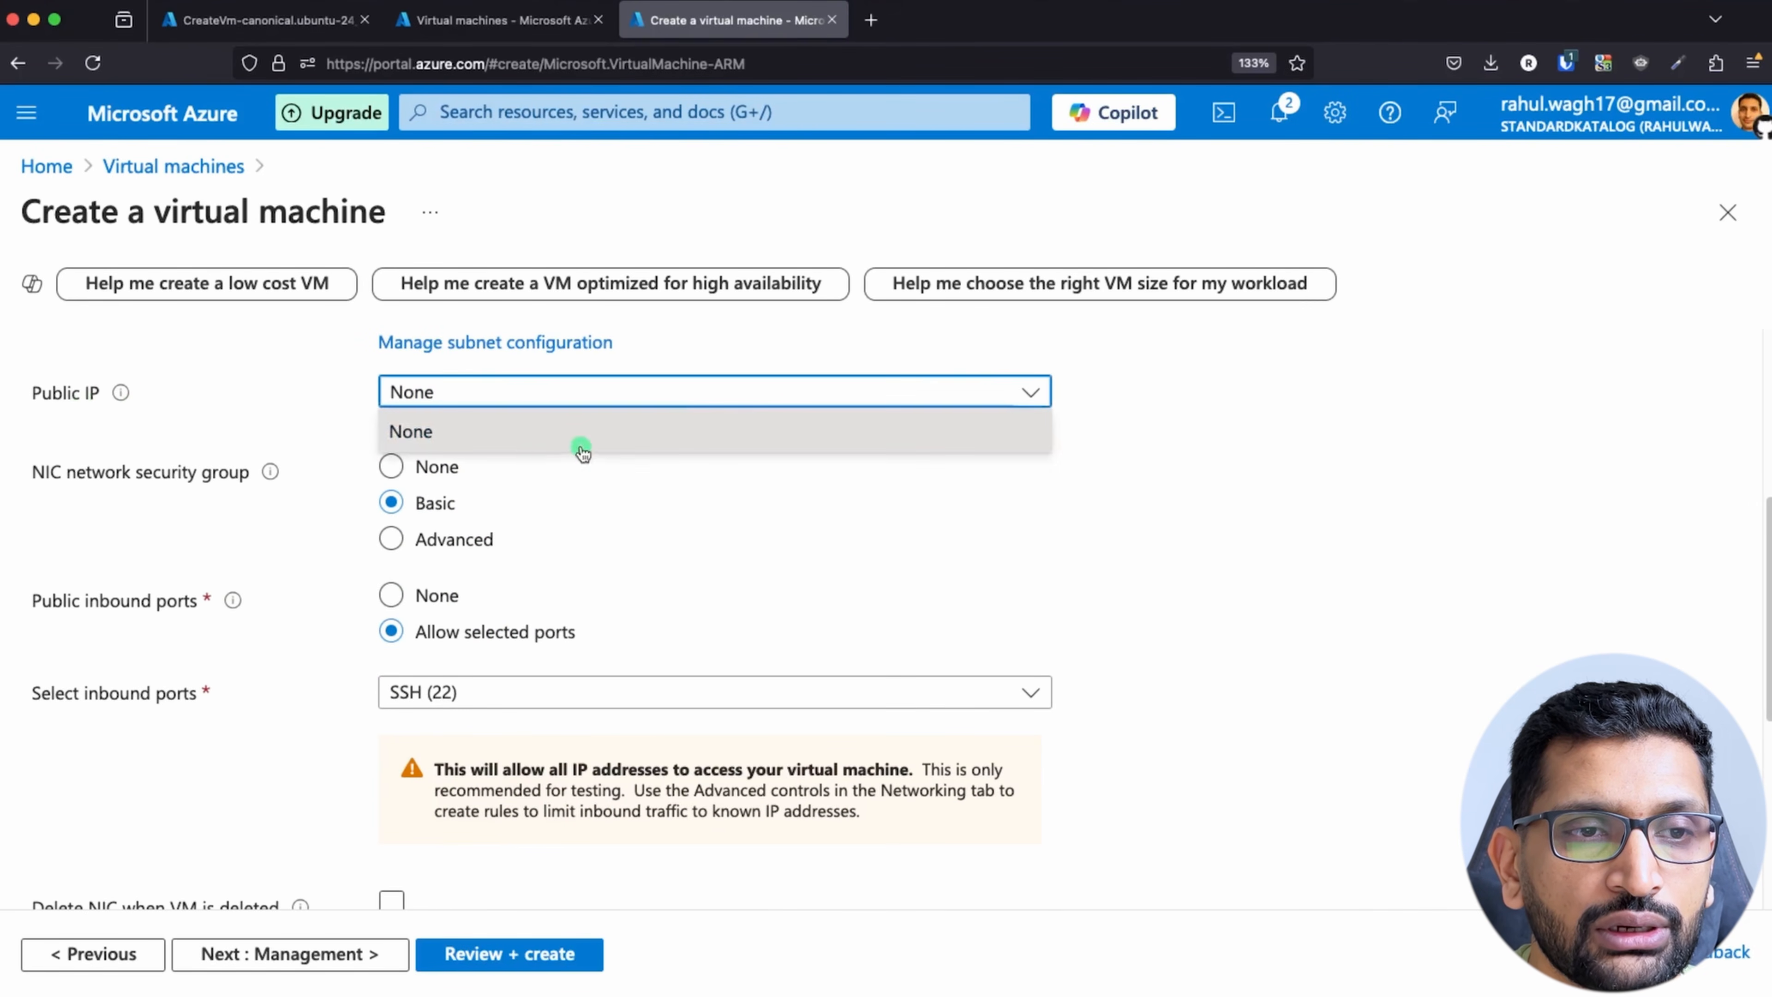
left_click(528, 434)
scroll(701, 515, "down", 2)
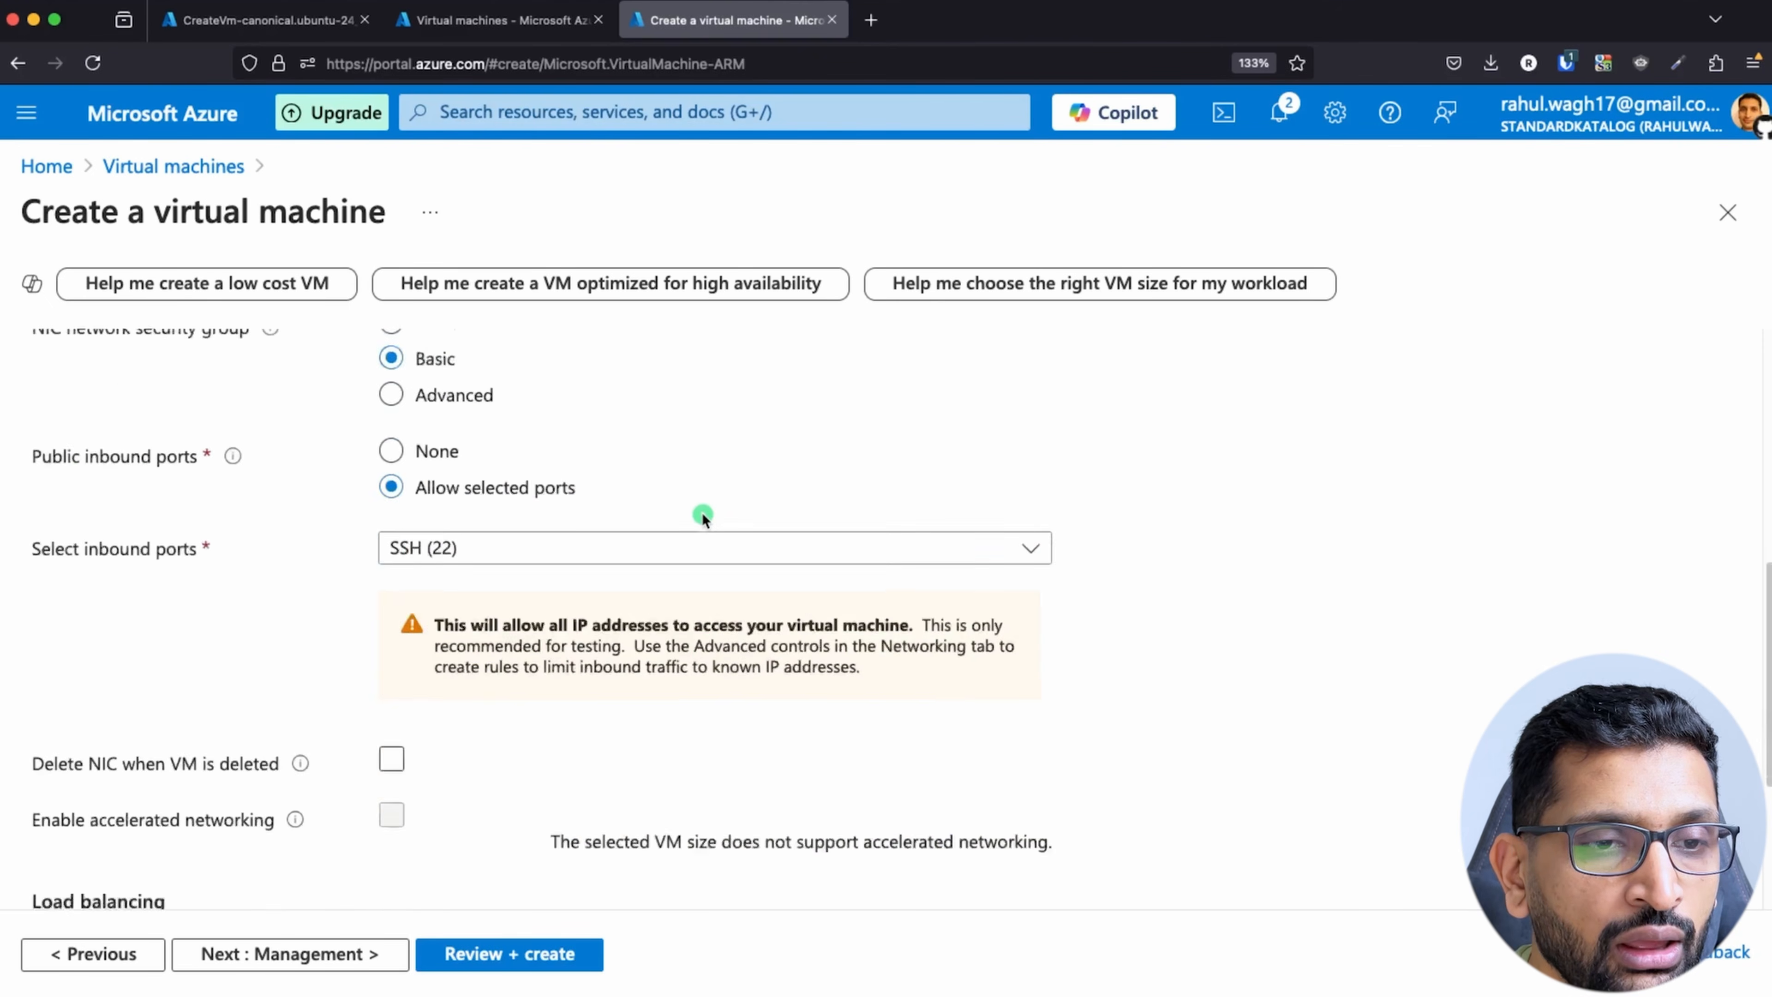
scroll(701, 514, "down", 2)
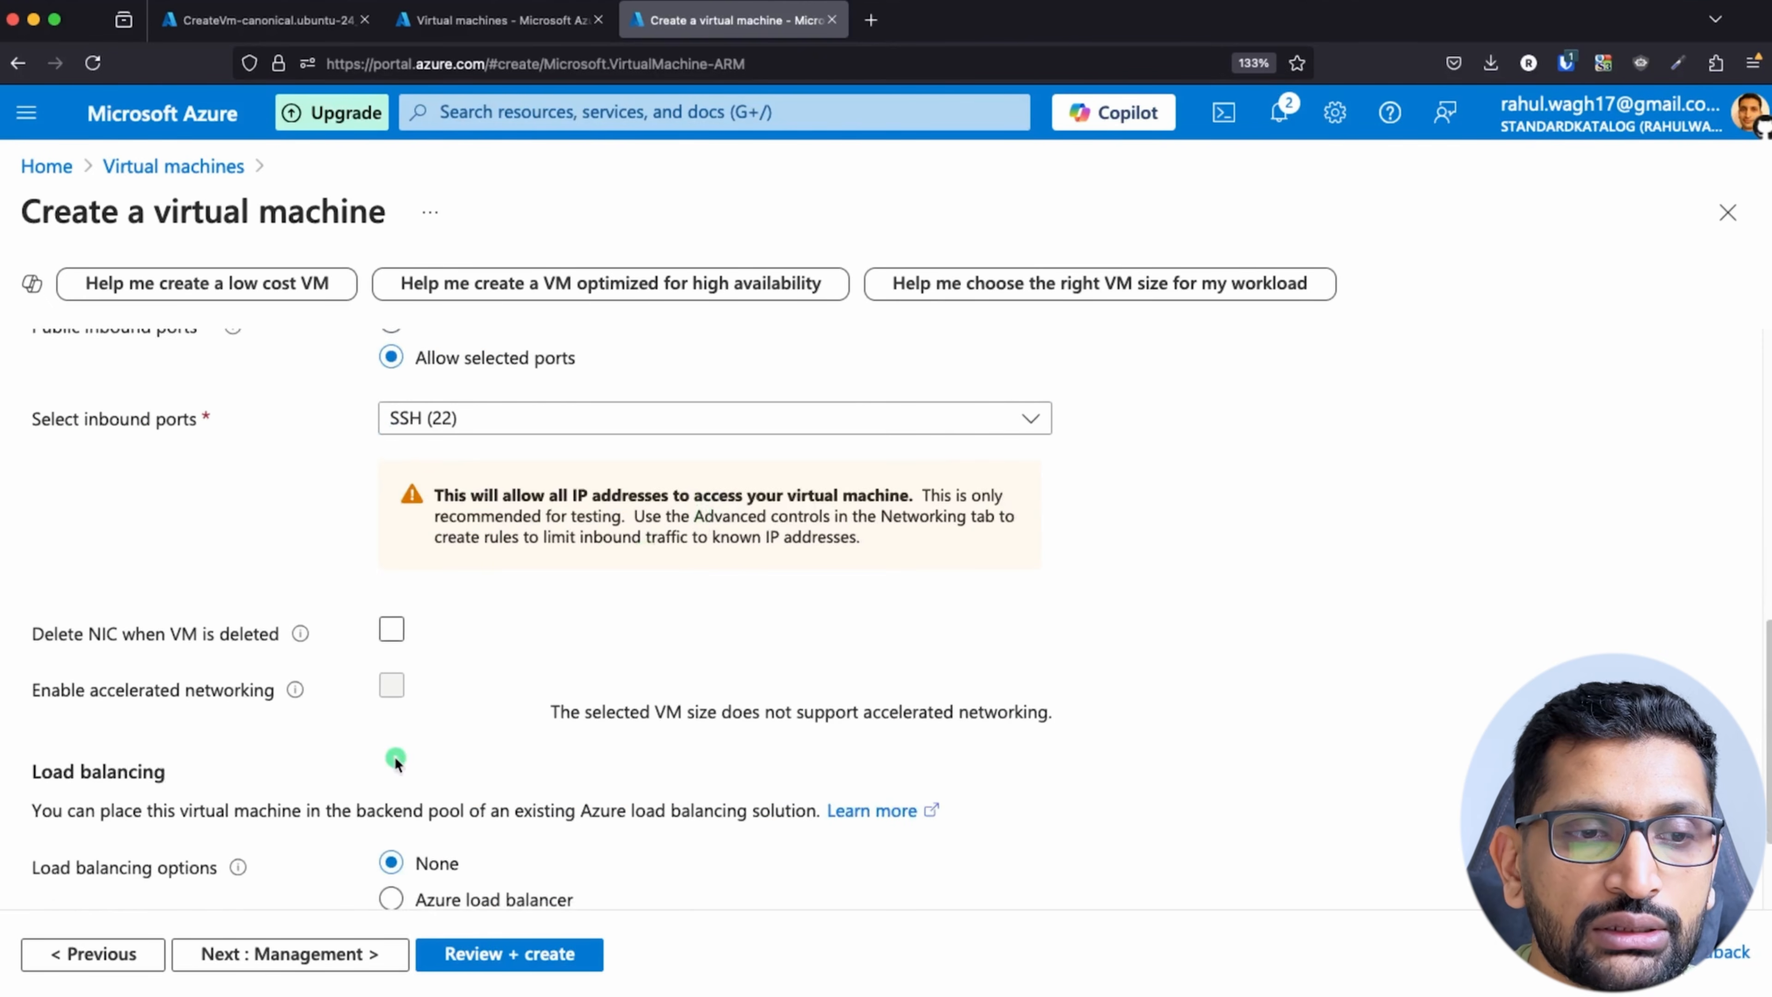
scroll(395, 760, "down", 2)
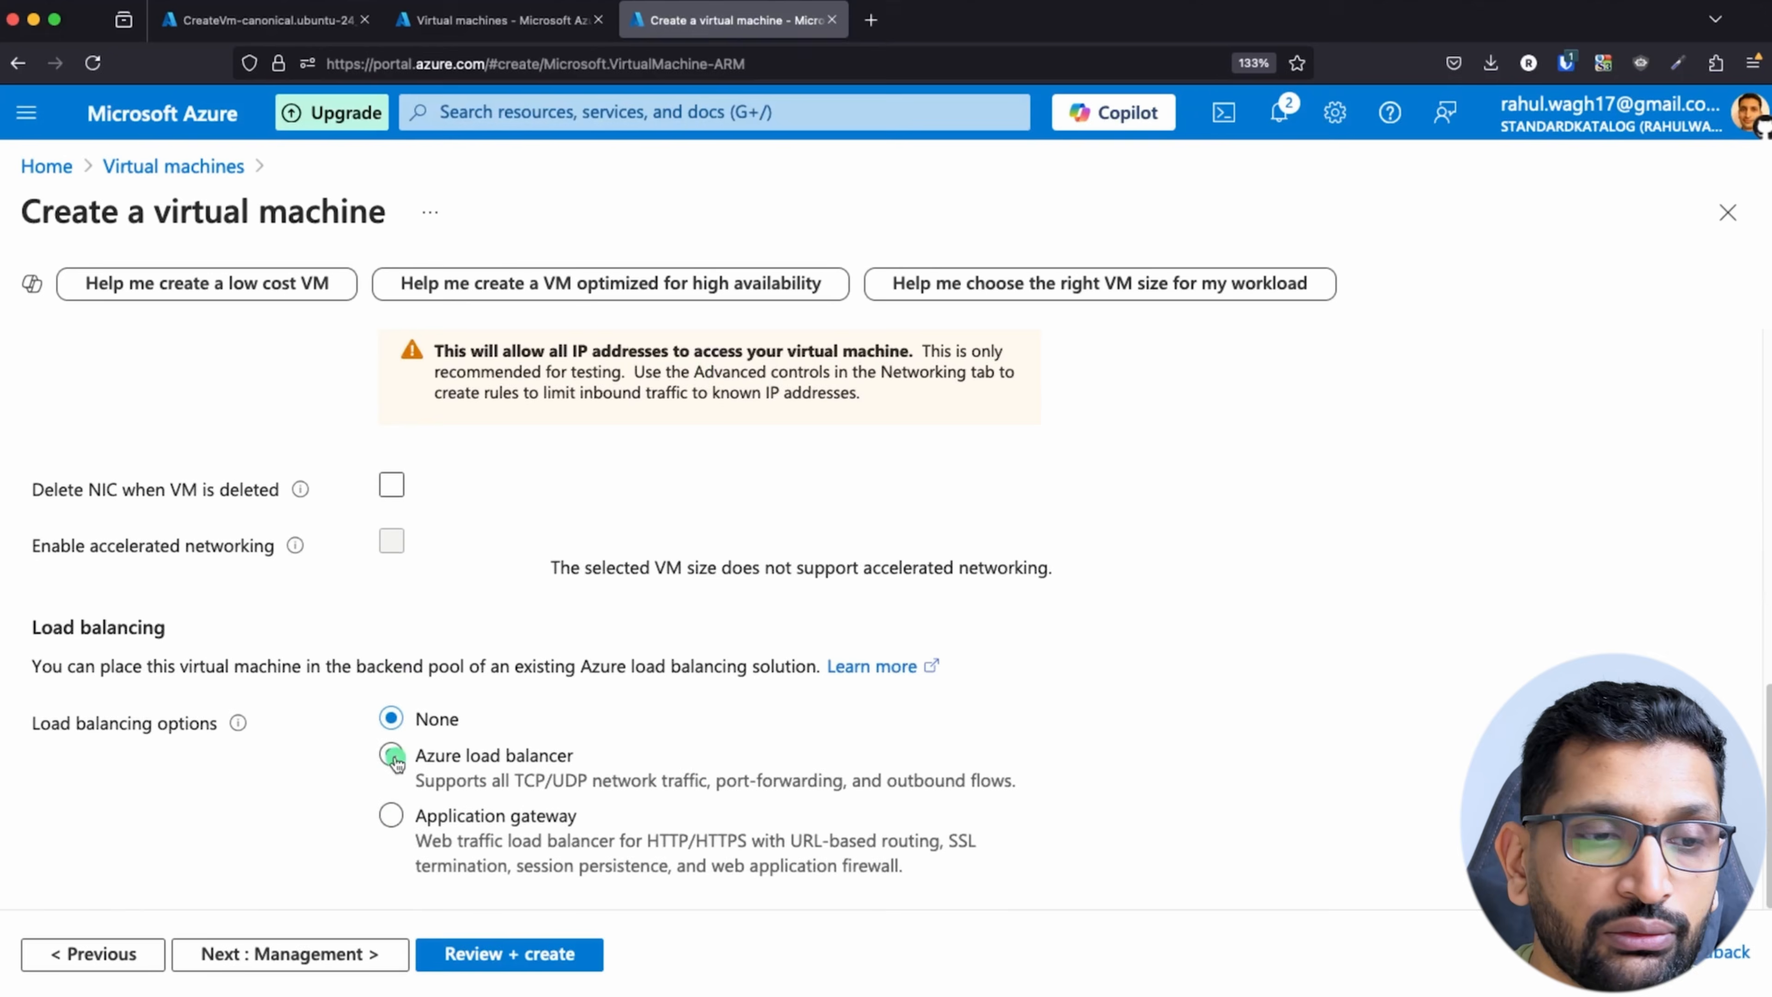
left_click(356, 953)
Step: Keep the default management, monitoring and advanced settings for demo-private-vm and proceed to the tags
scroll(626, 766, "down", 7)
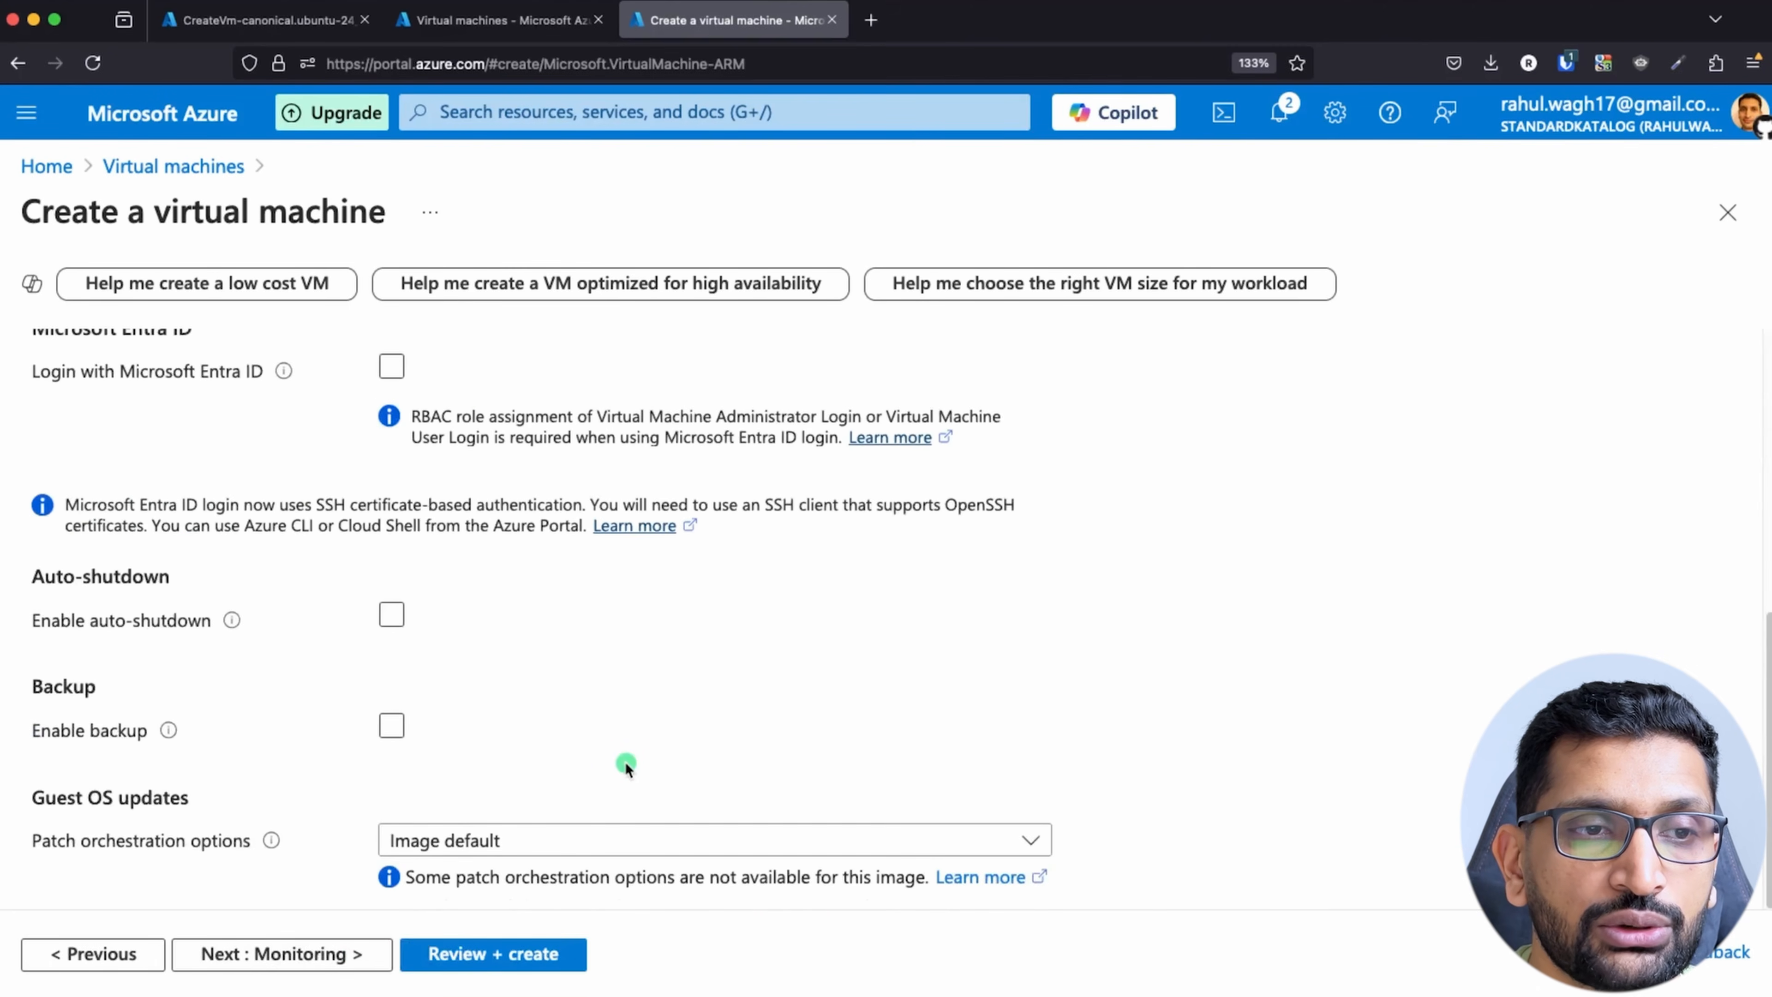
left_click(265, 953)
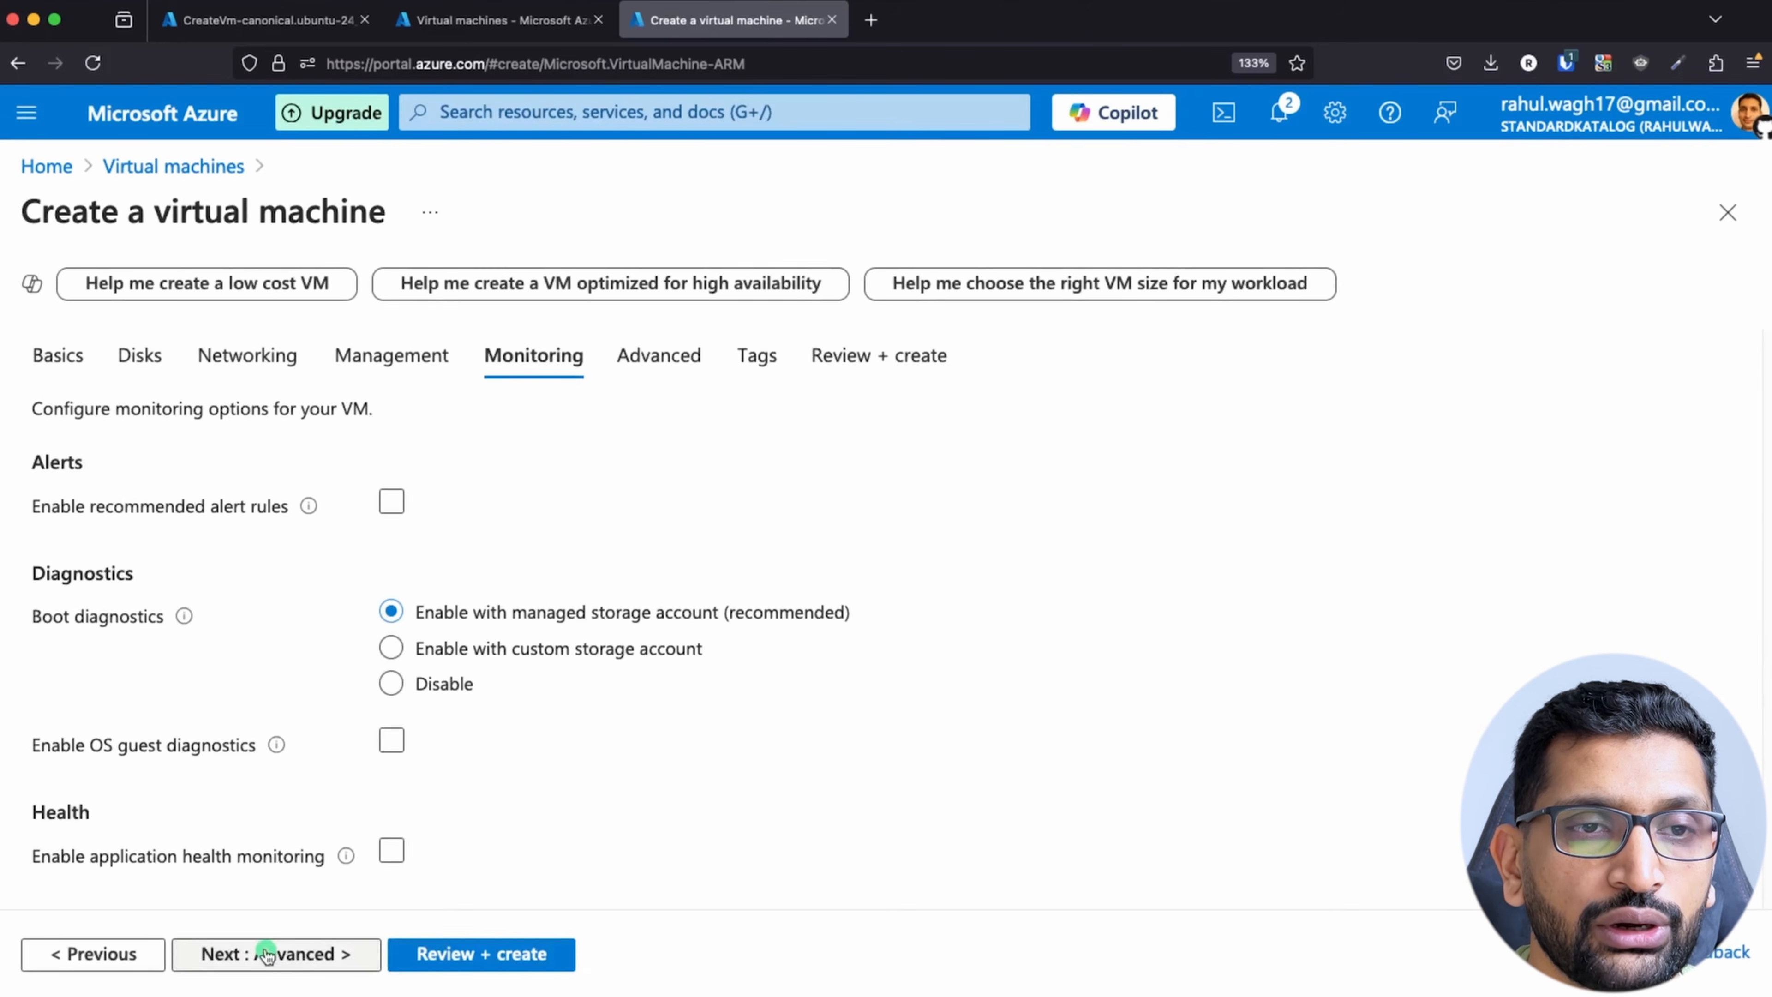
left_click(297, 955)
scroll(592, 765, "down", 5)
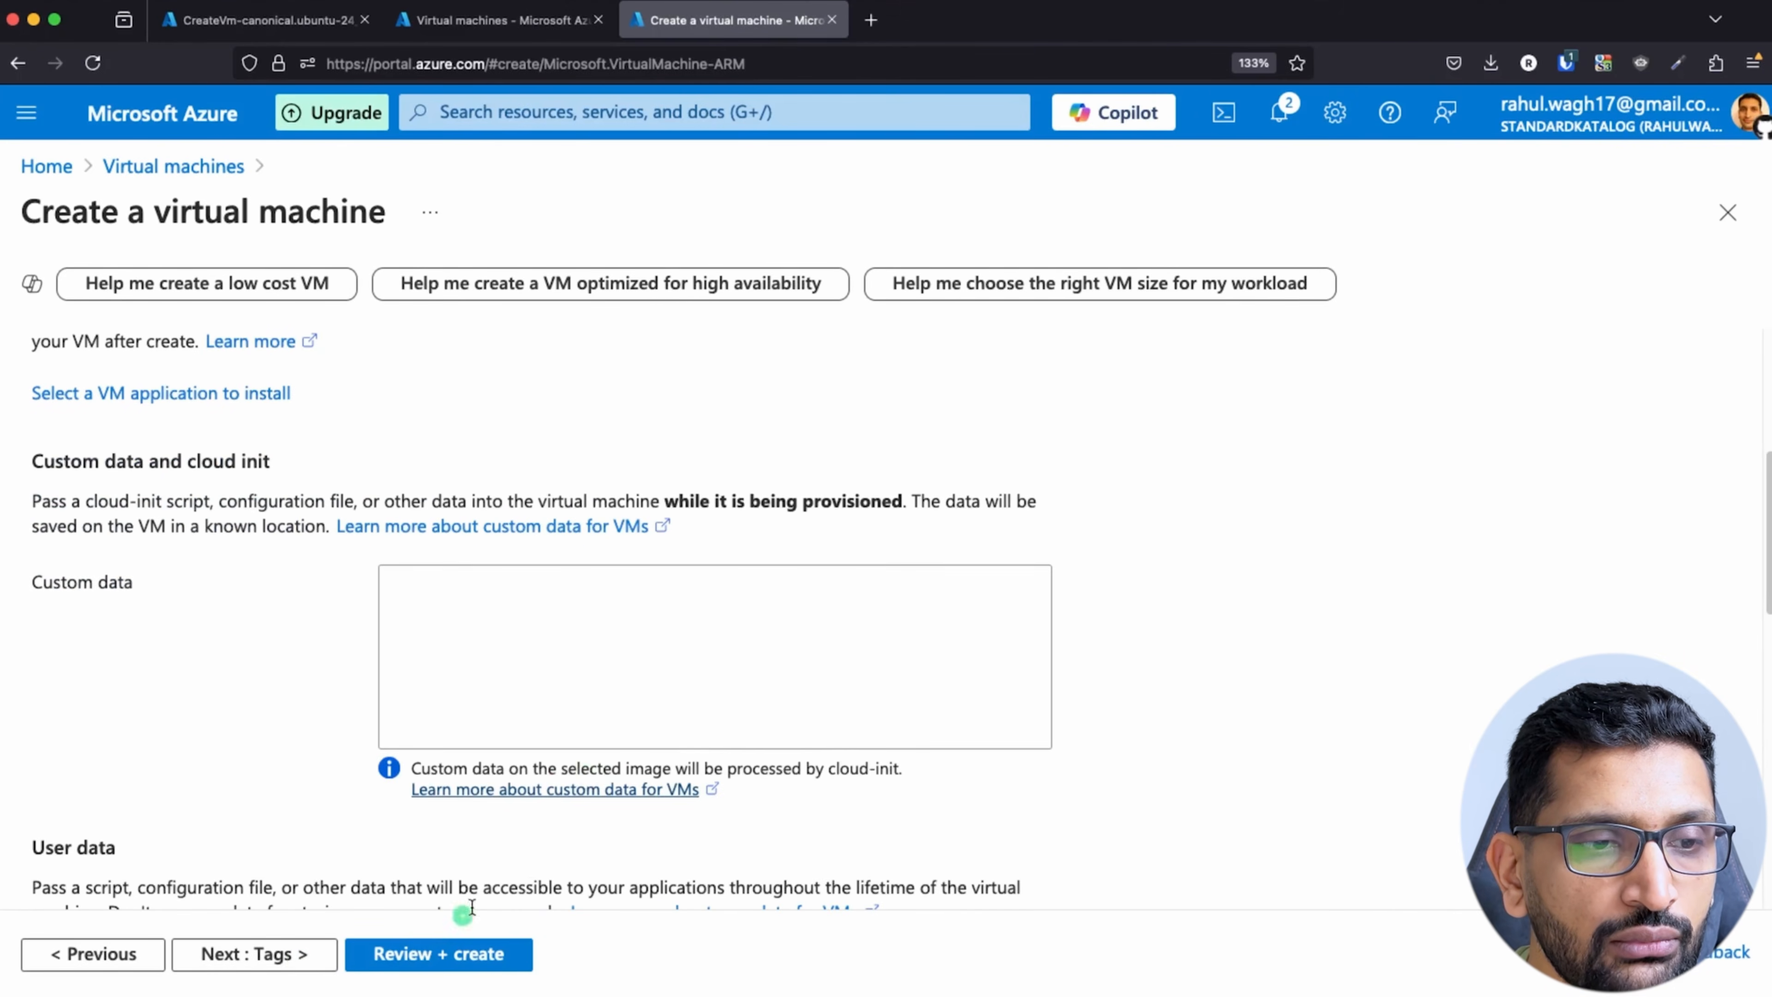
left_click(277, 967)
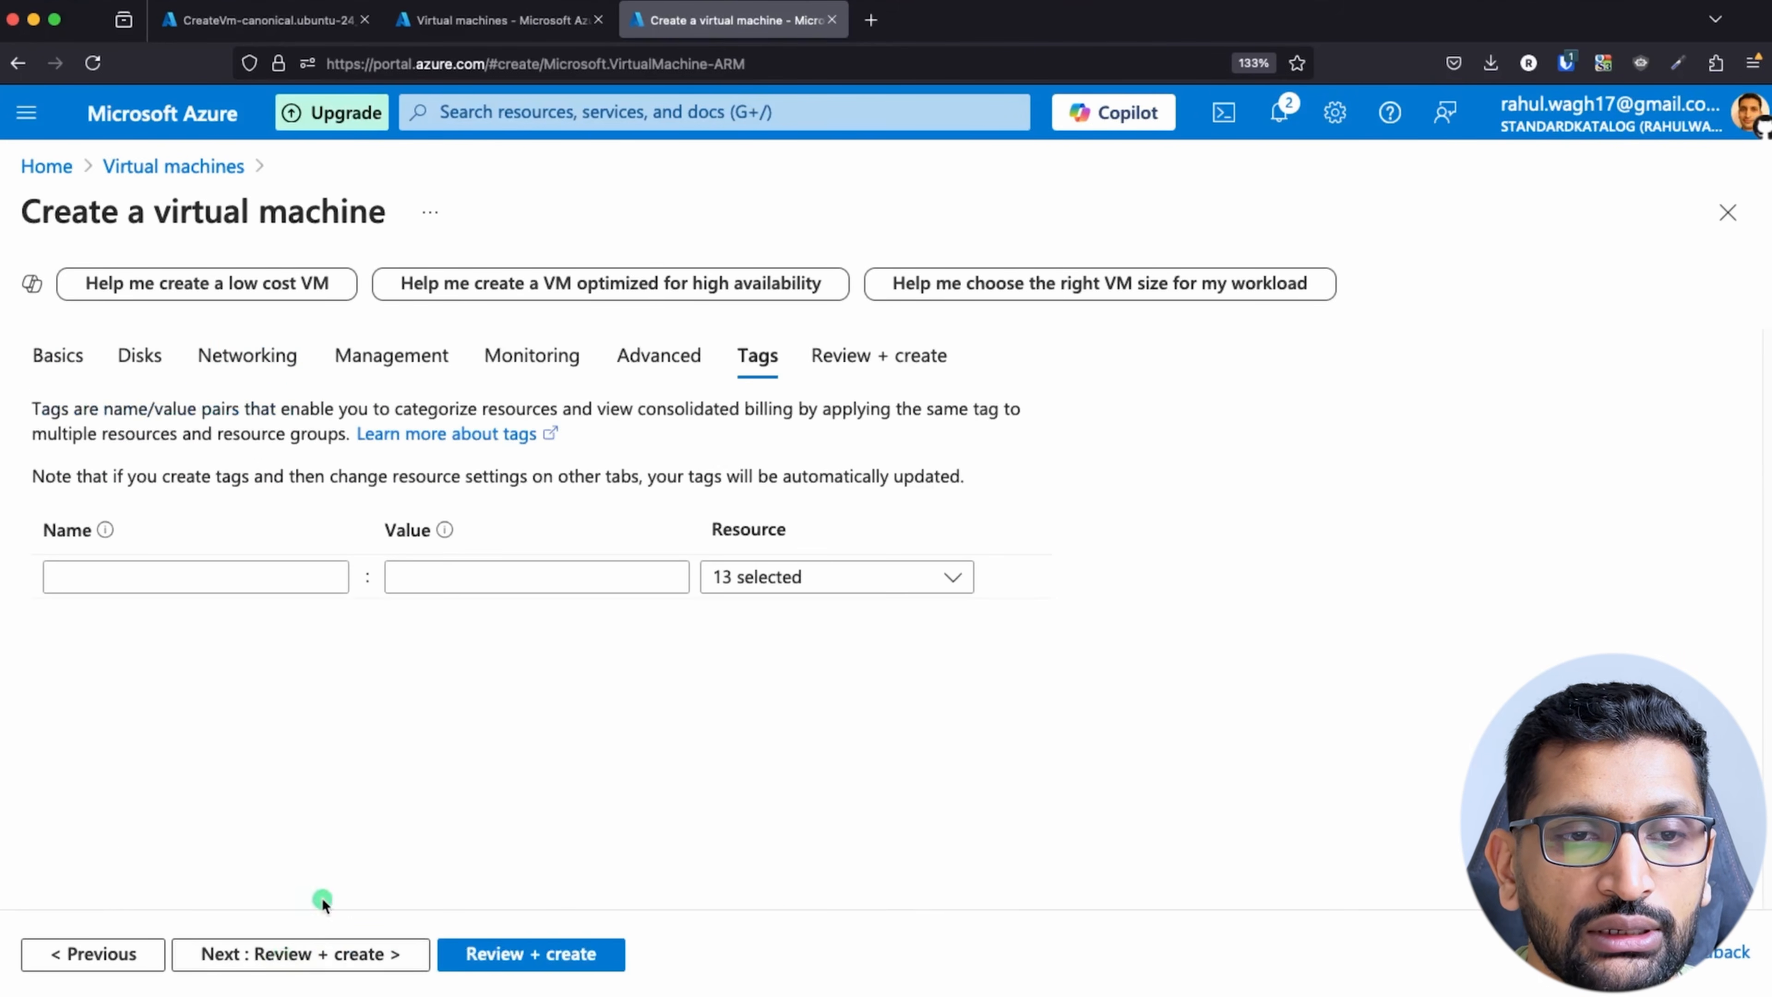
Step: Review and create demo-private-vm without tags, downloading the private key of its generated SSH key pair
left_click(299, 966)
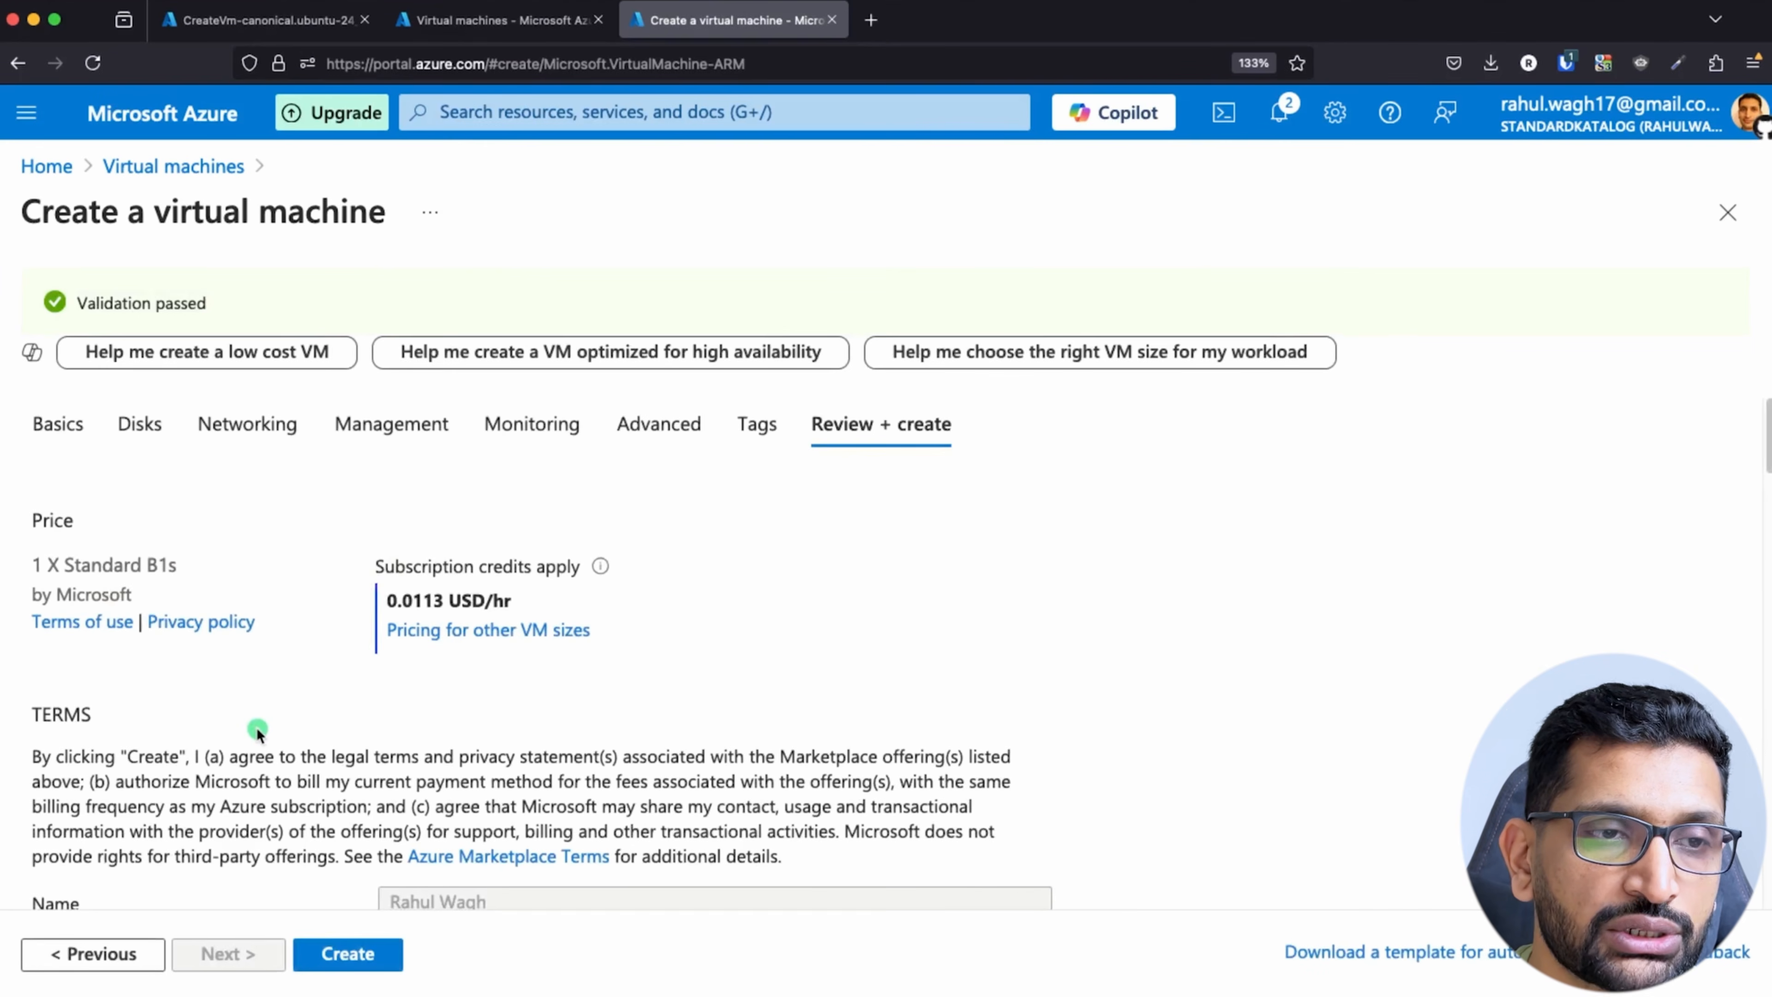
left_click(348, 953)
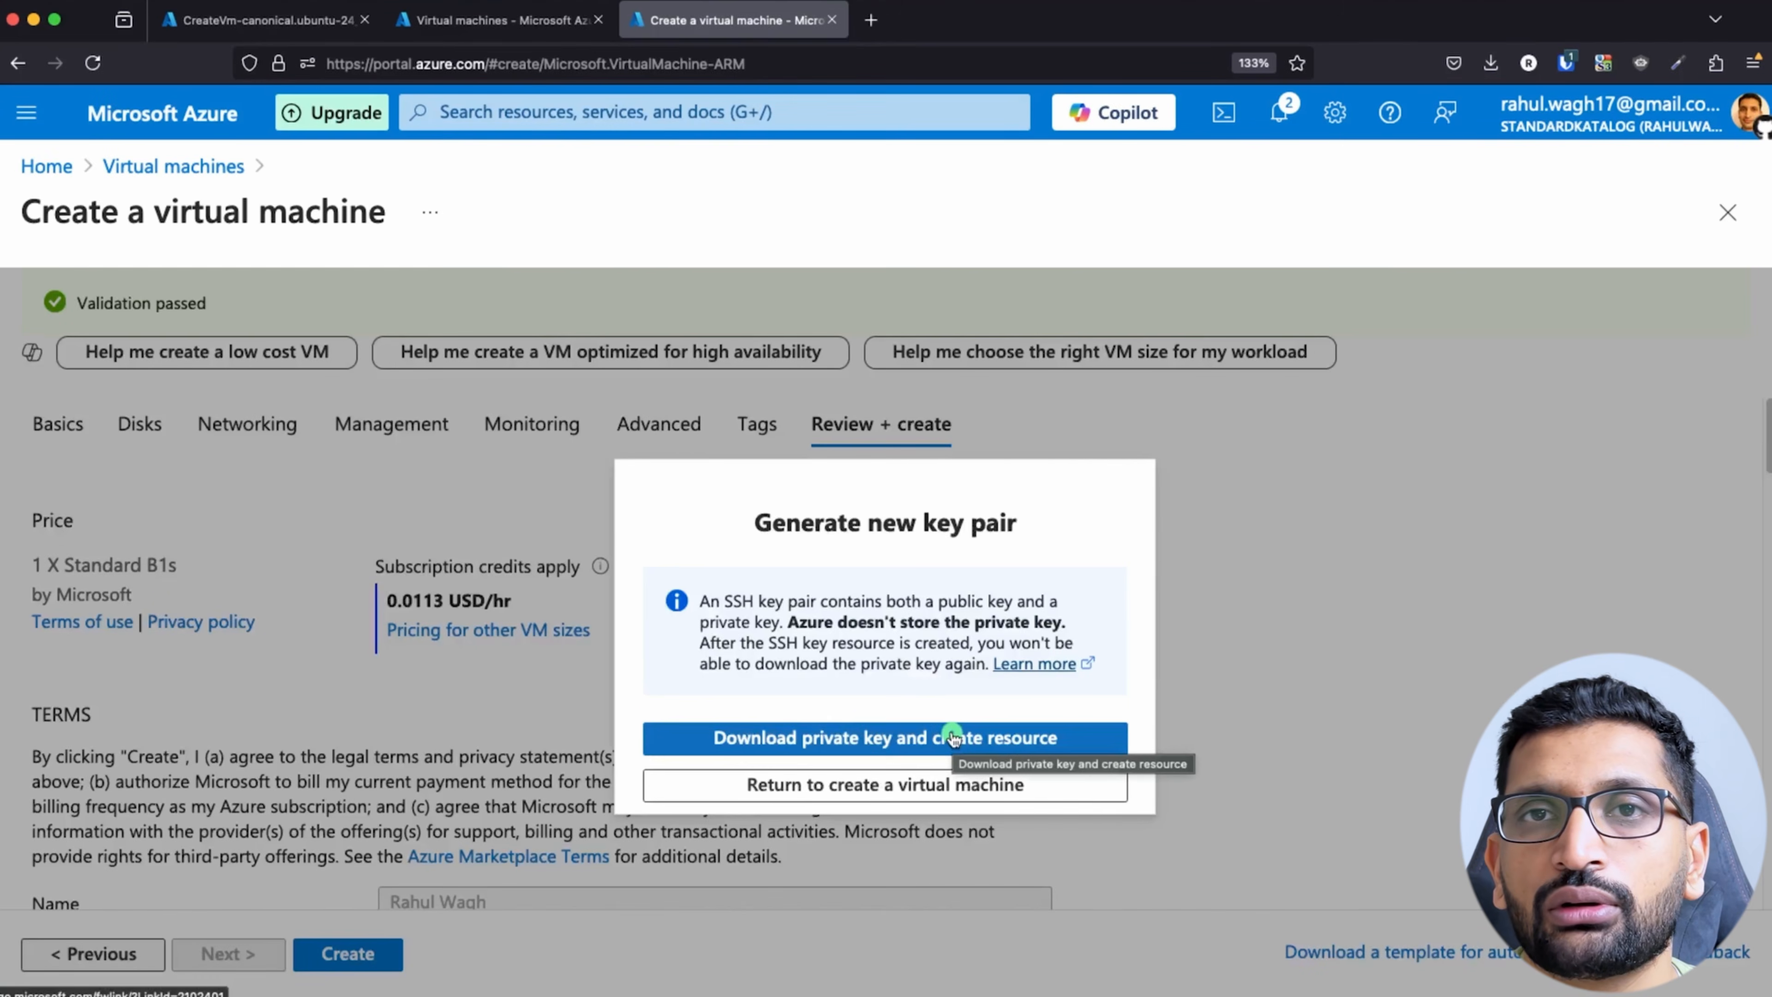
left_click(817, 745)
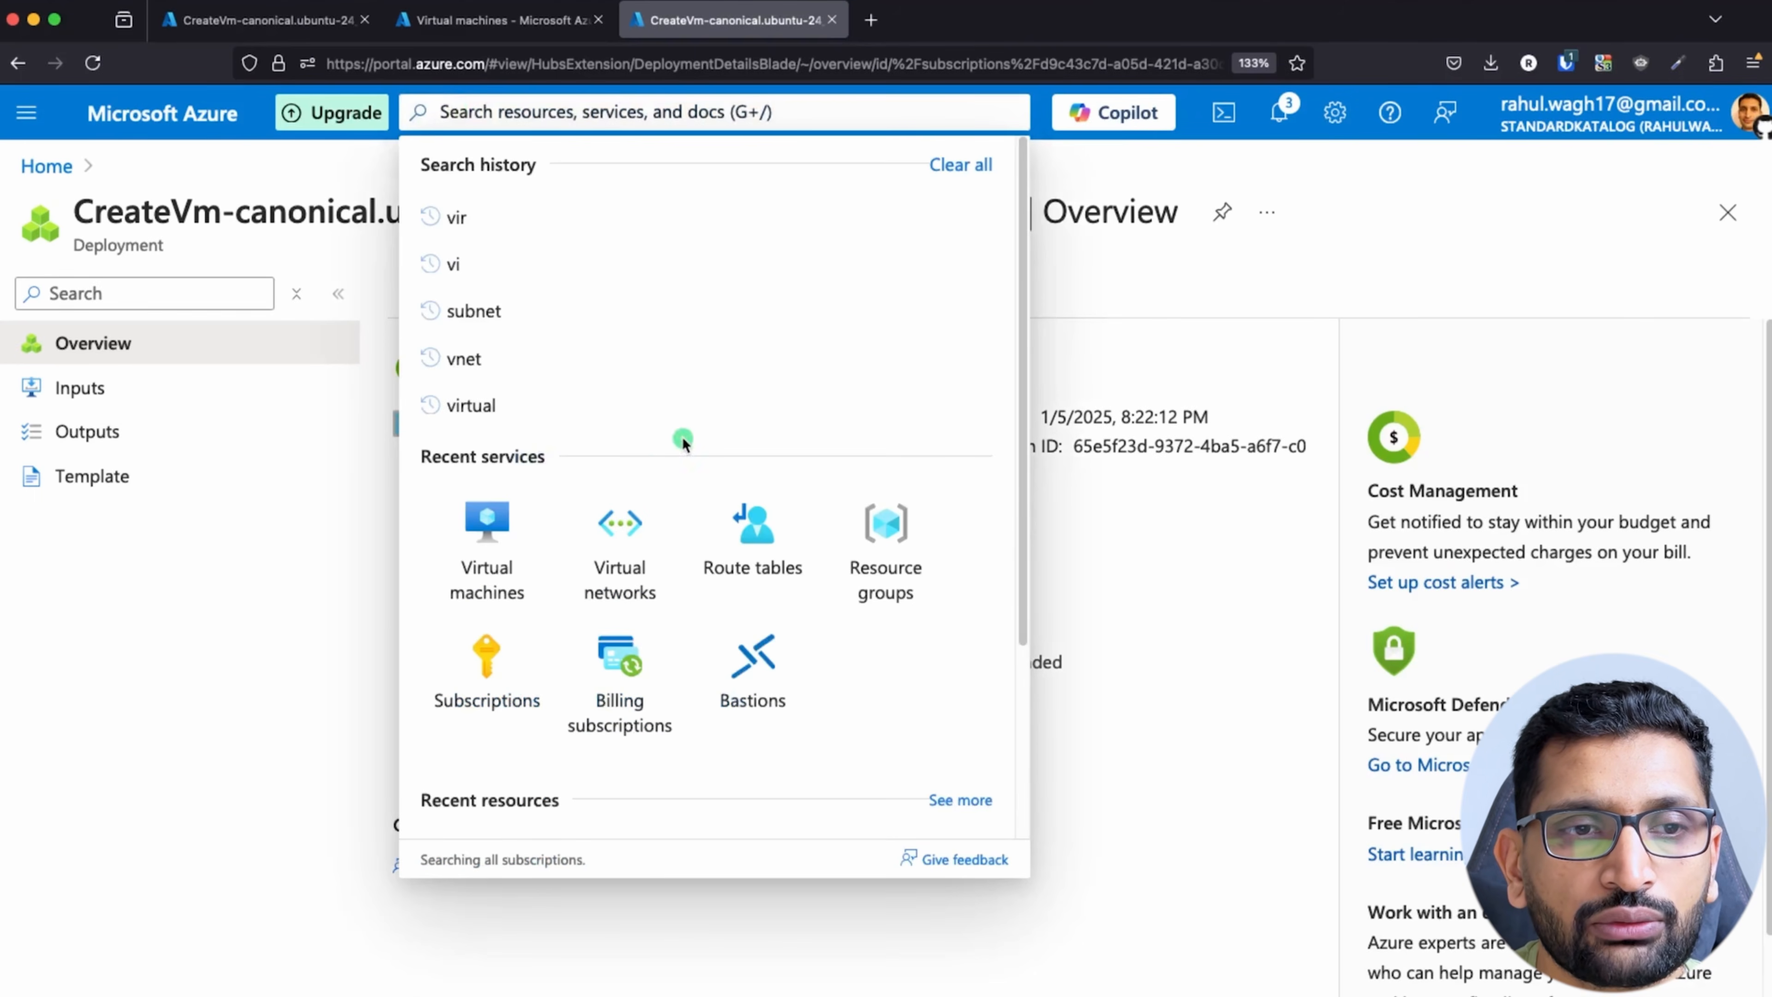
Step: Open demo-private-vm from the virtual machines list and check its public IP address in the overview
left_click(506, 543)
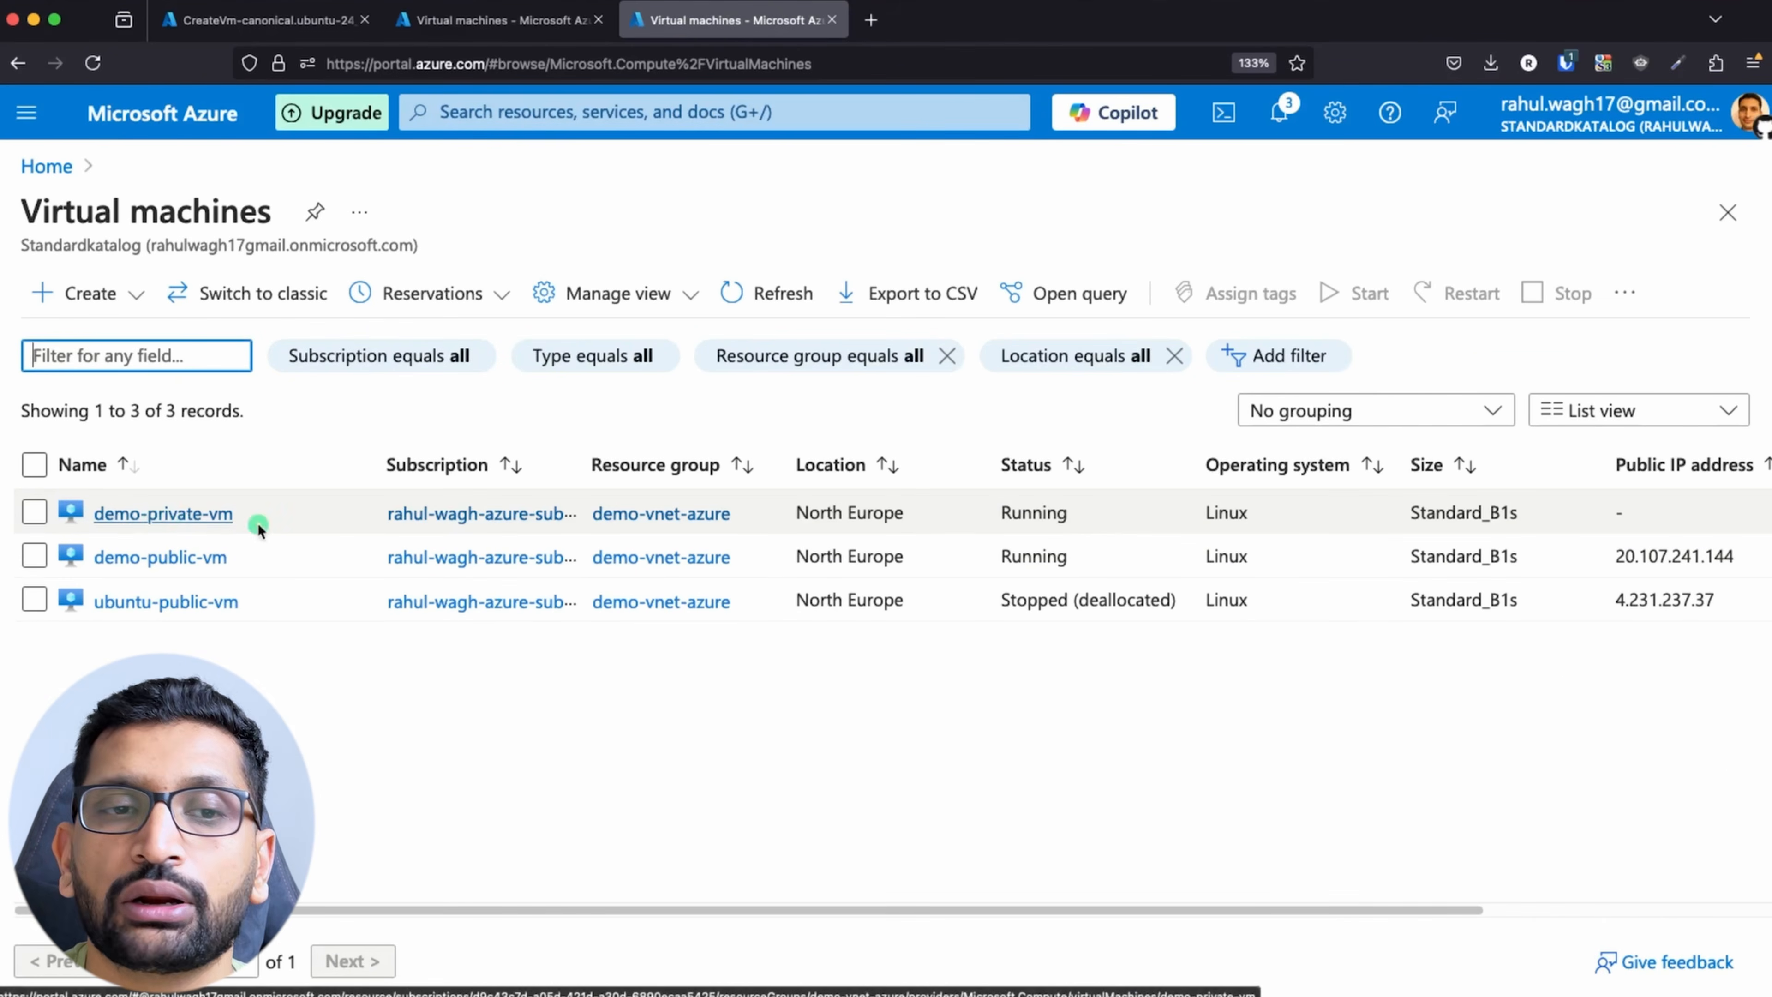
left_click(221, 515)
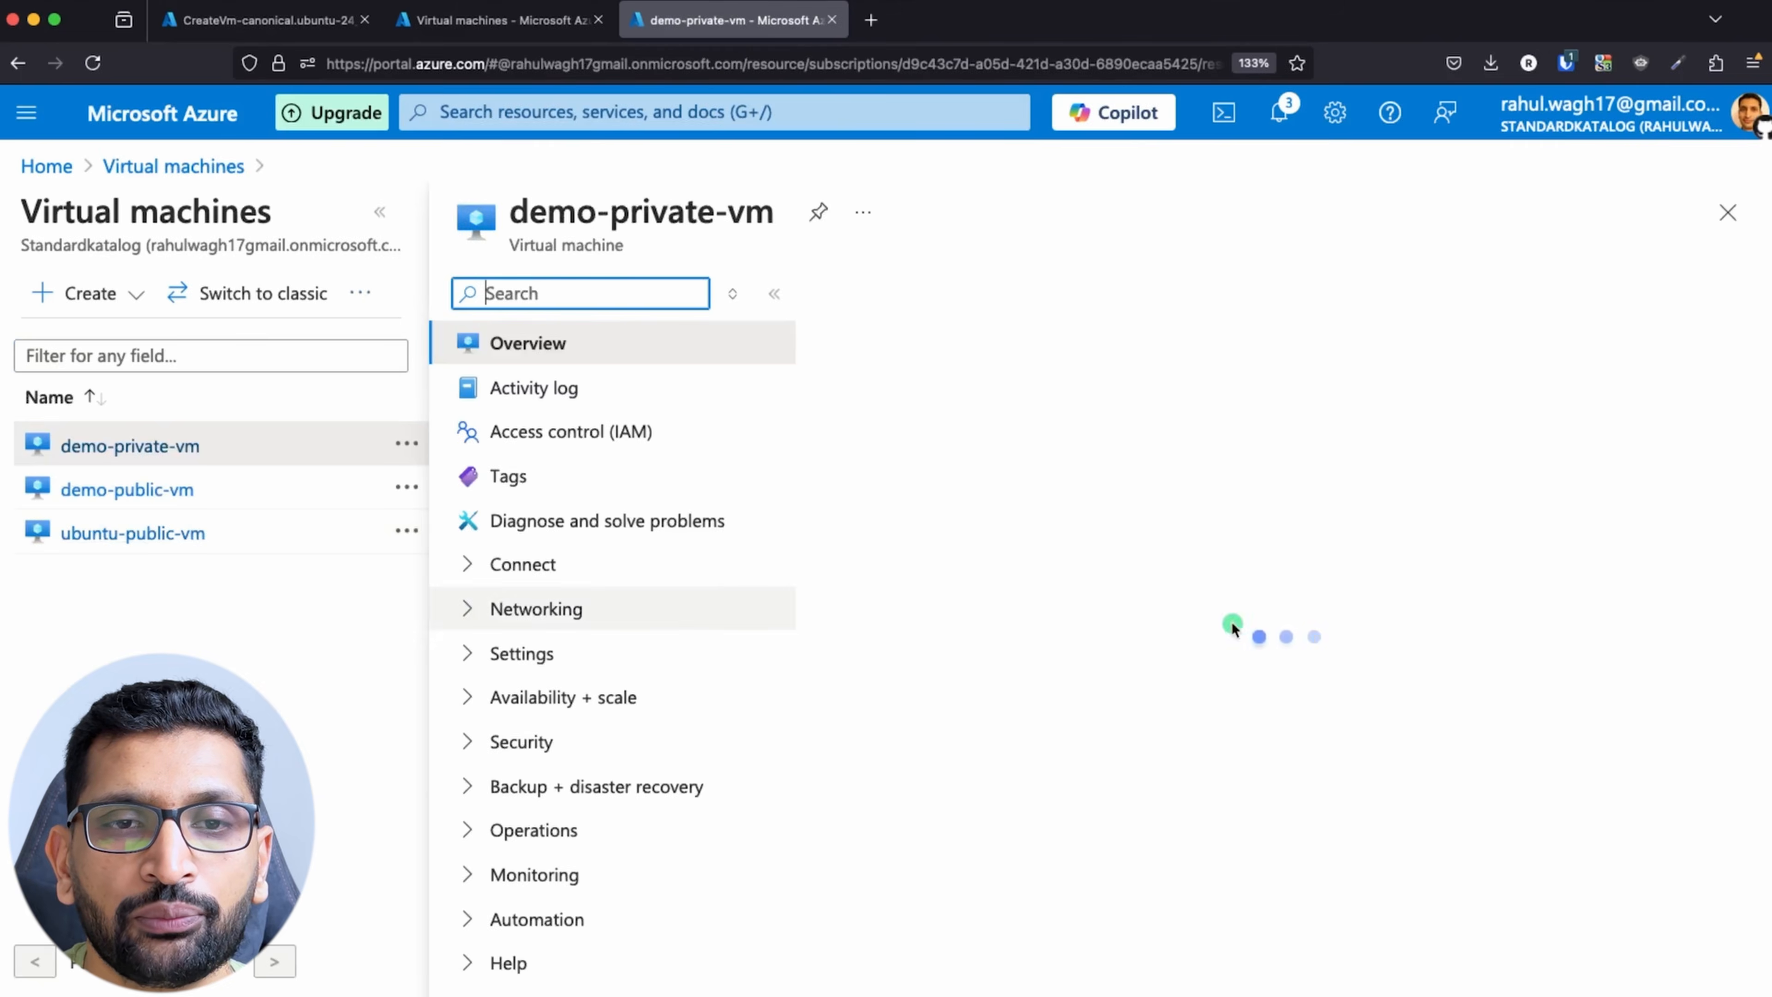
scroll(1231, 620, "down", 2)
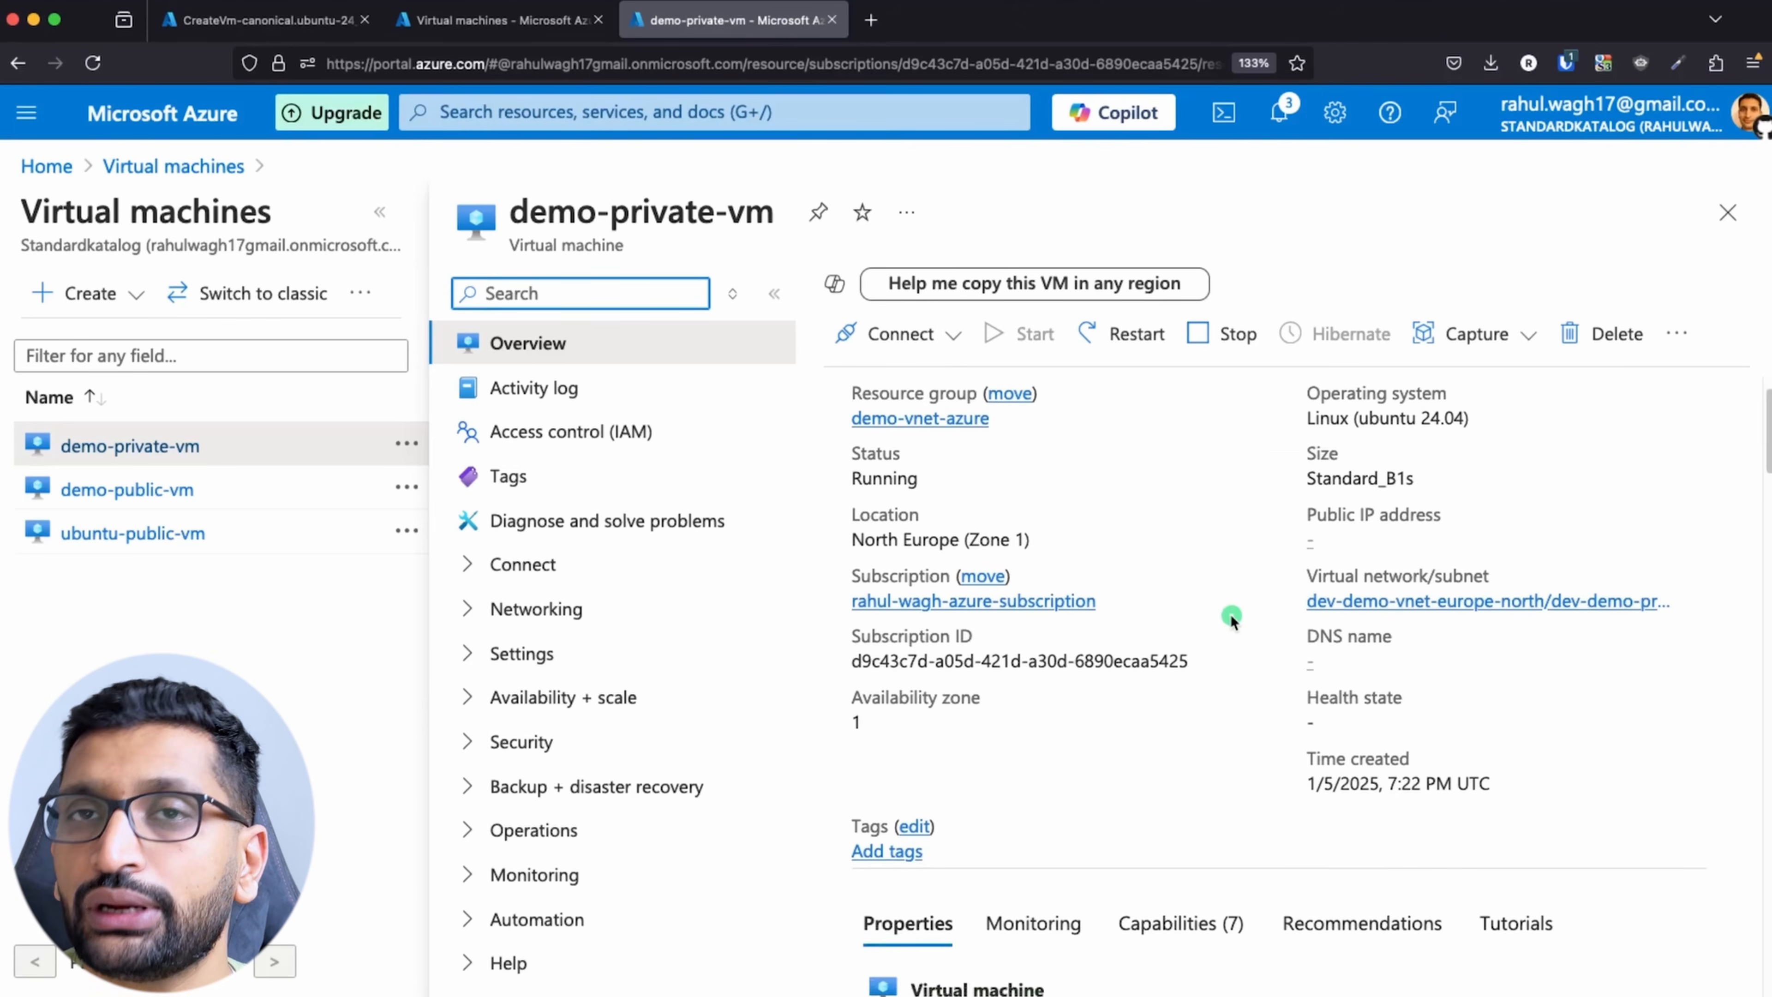
left_click_drag(1301, 526, 1507, 530)
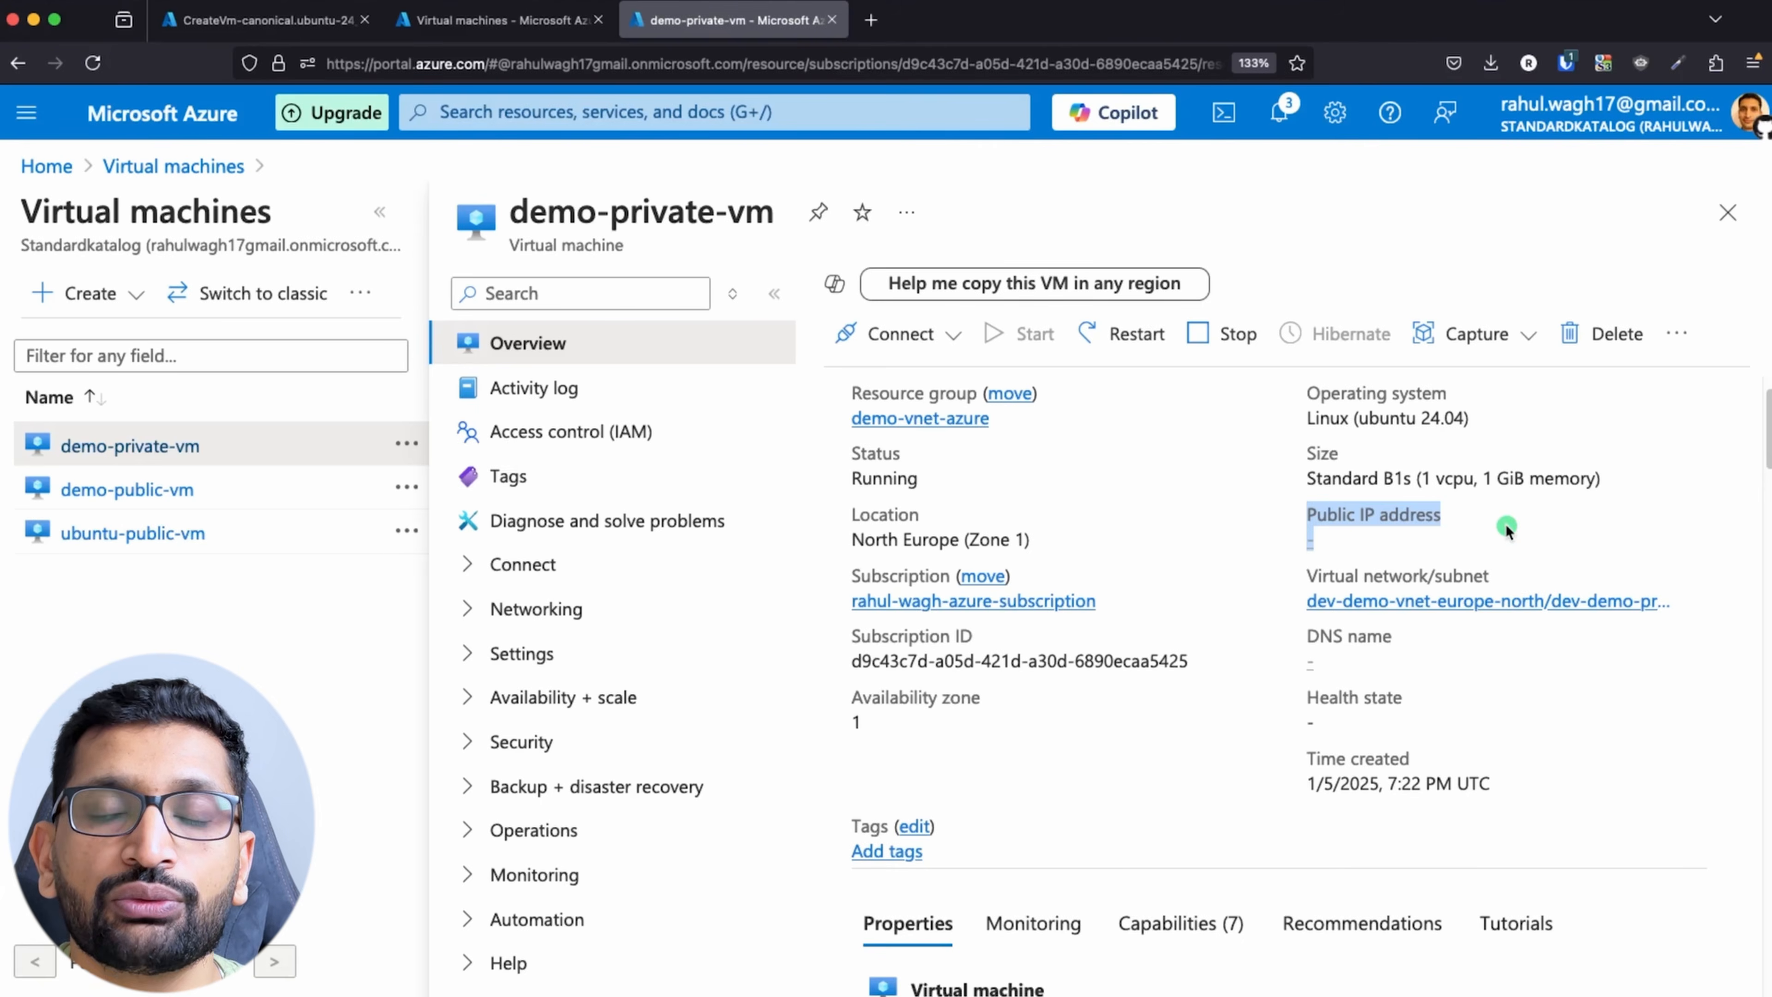
Step: Switch to the Keynote network diagram and examine the access path from the user through Public VM to Private VM
key("super+Tab")
key("super+Tab")
key("super+Tab")
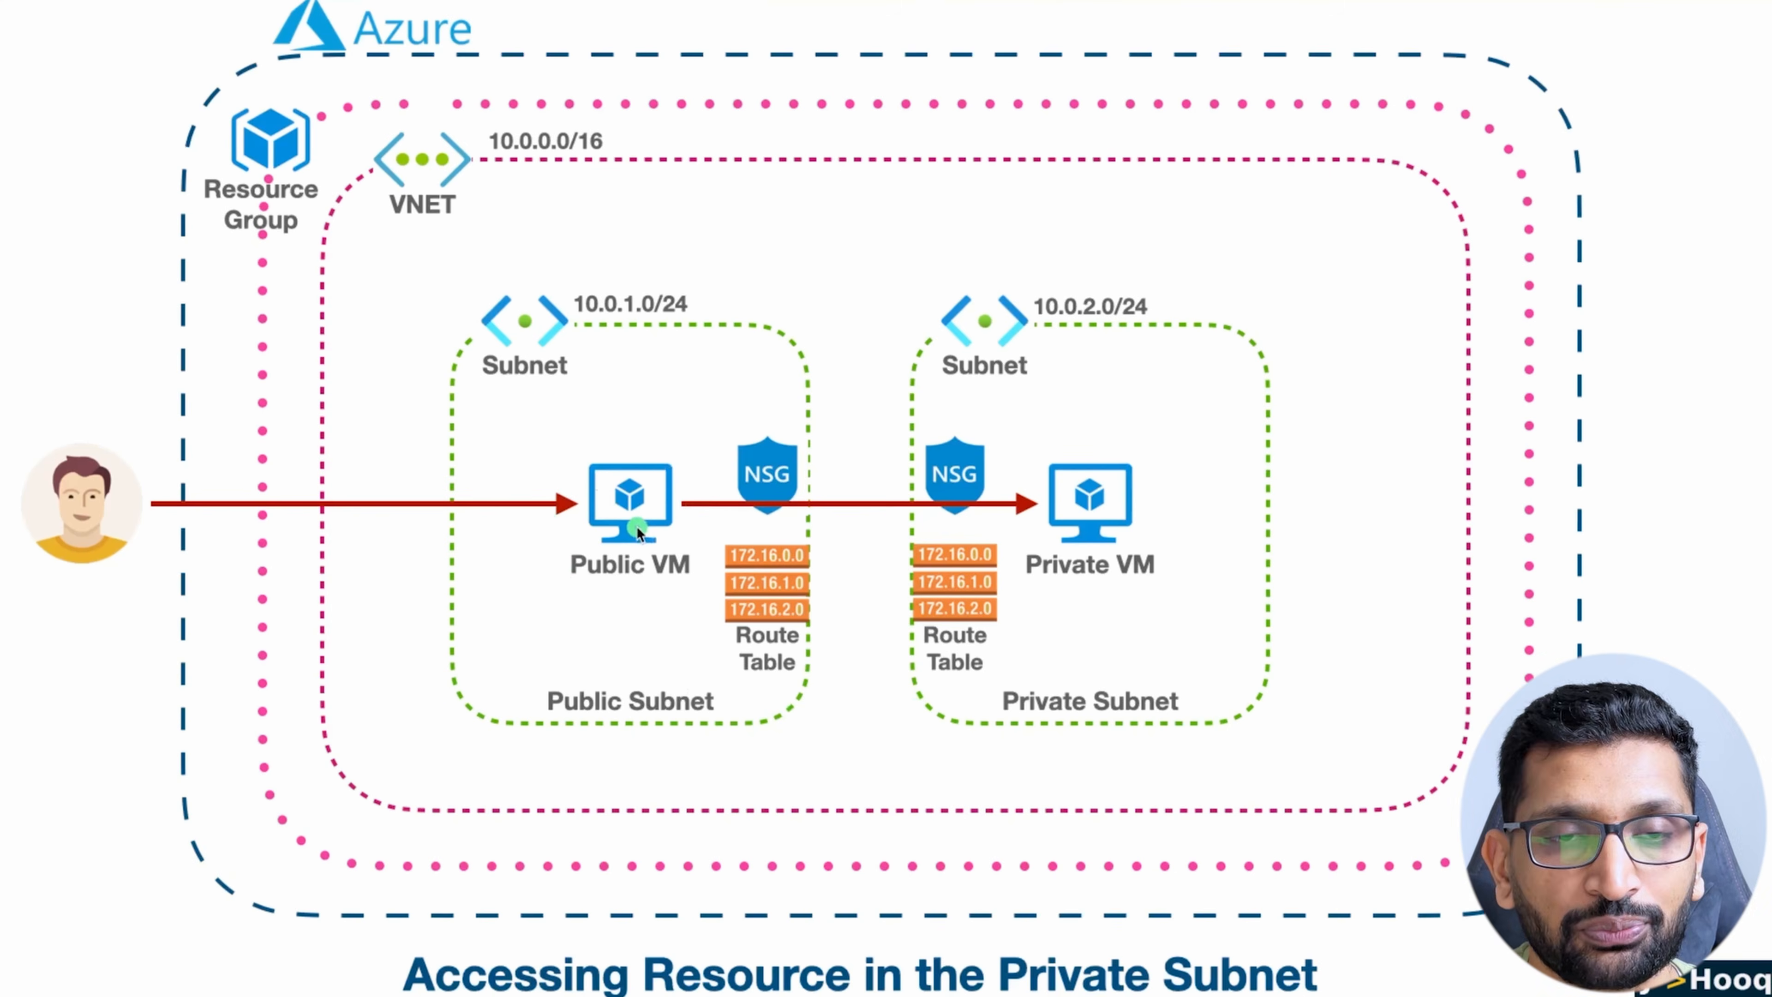
Step: Switch to the terminal's SSH session on demo-public-vm and clear its screen
key("super+Tab")
key("super+Tab")
key("super+Tab")
key("super+Tab")
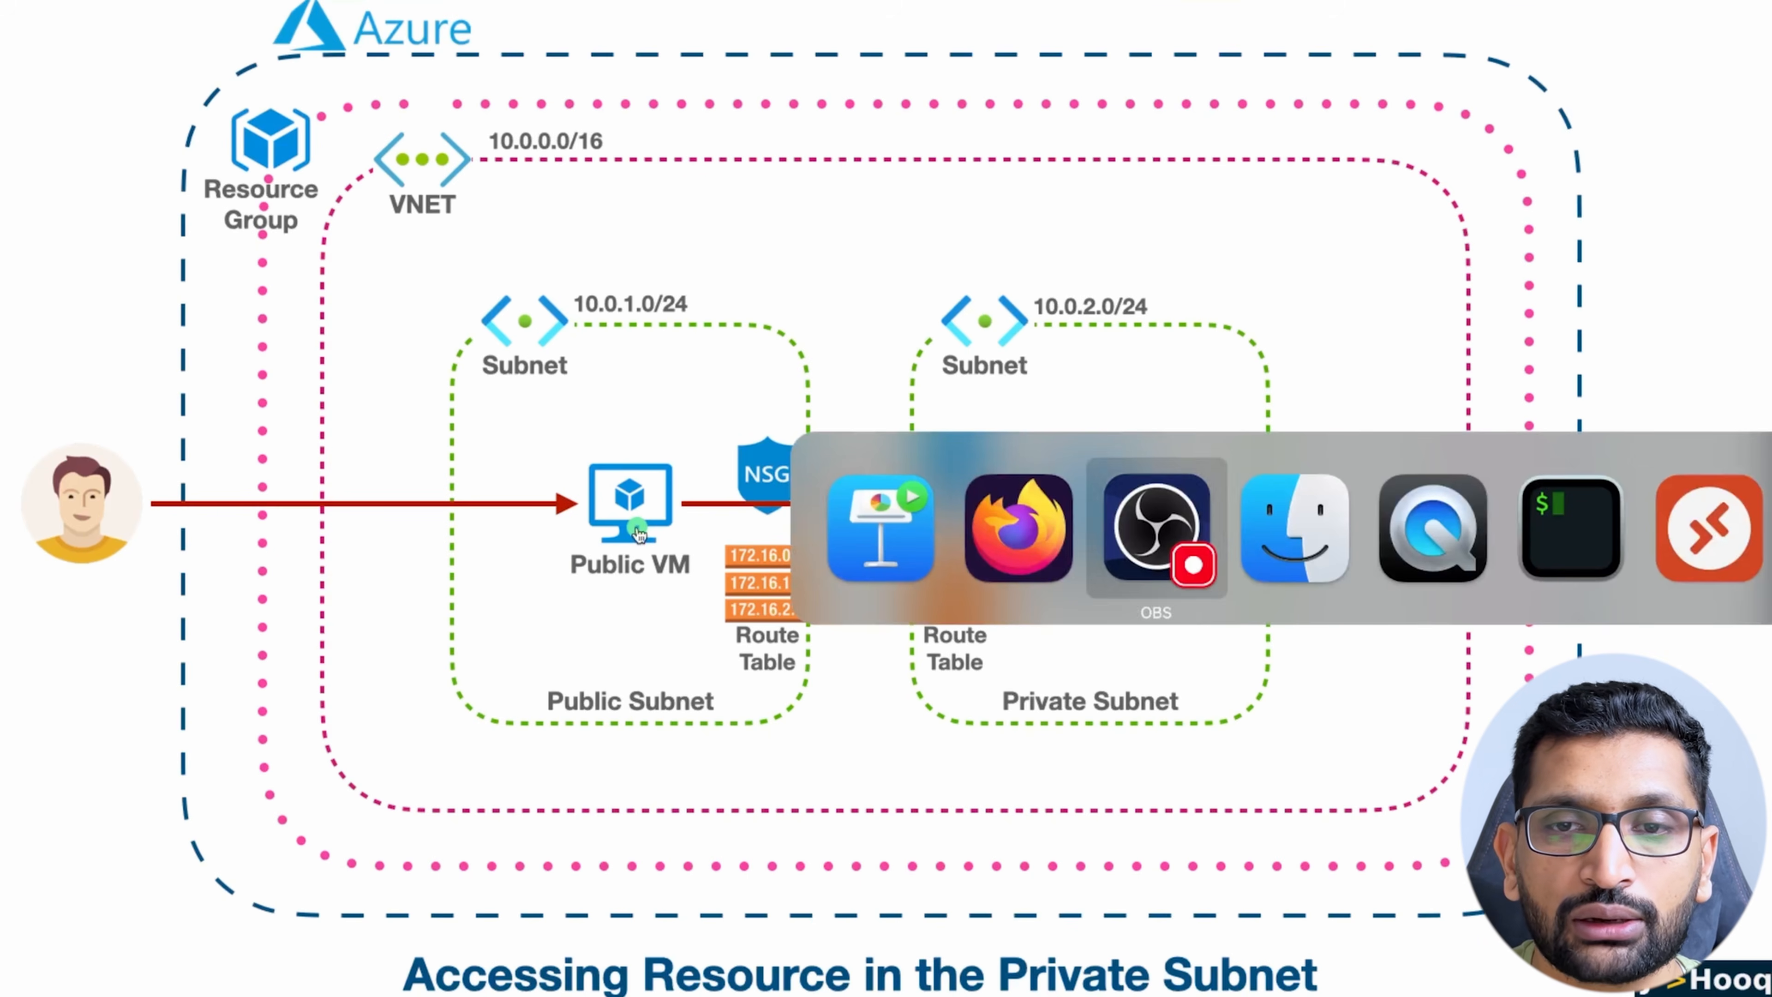
key("super+Tab")
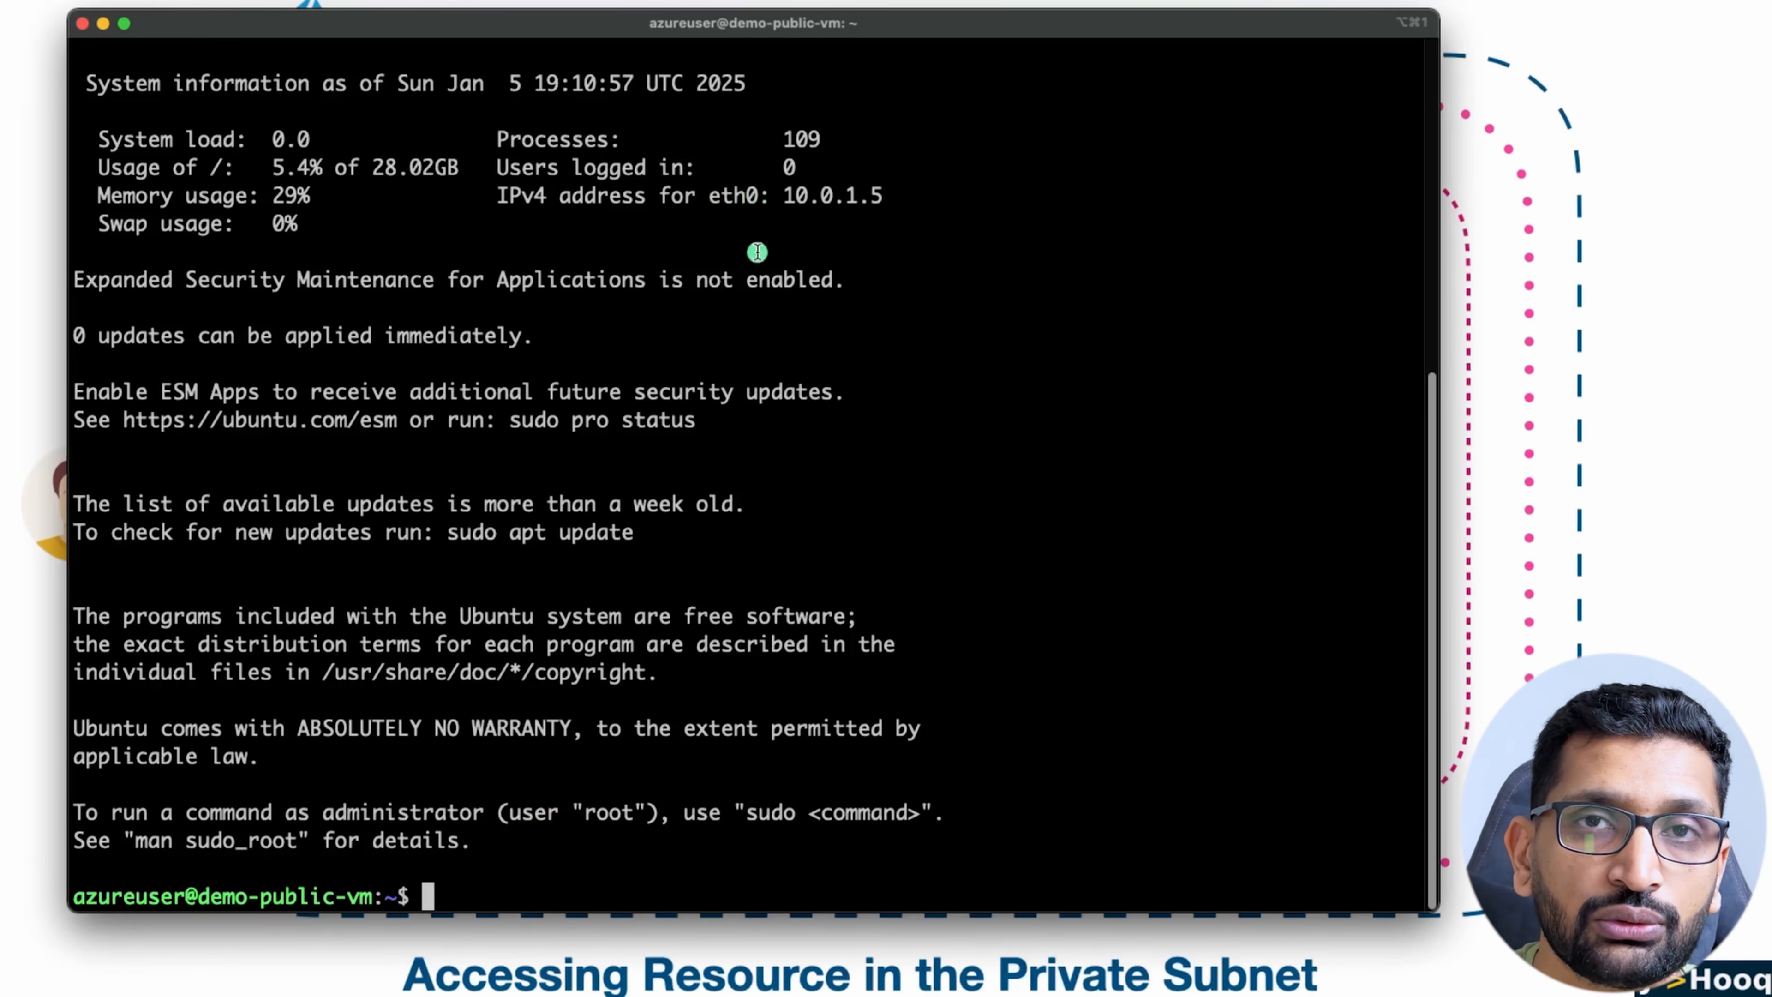
type("clear")
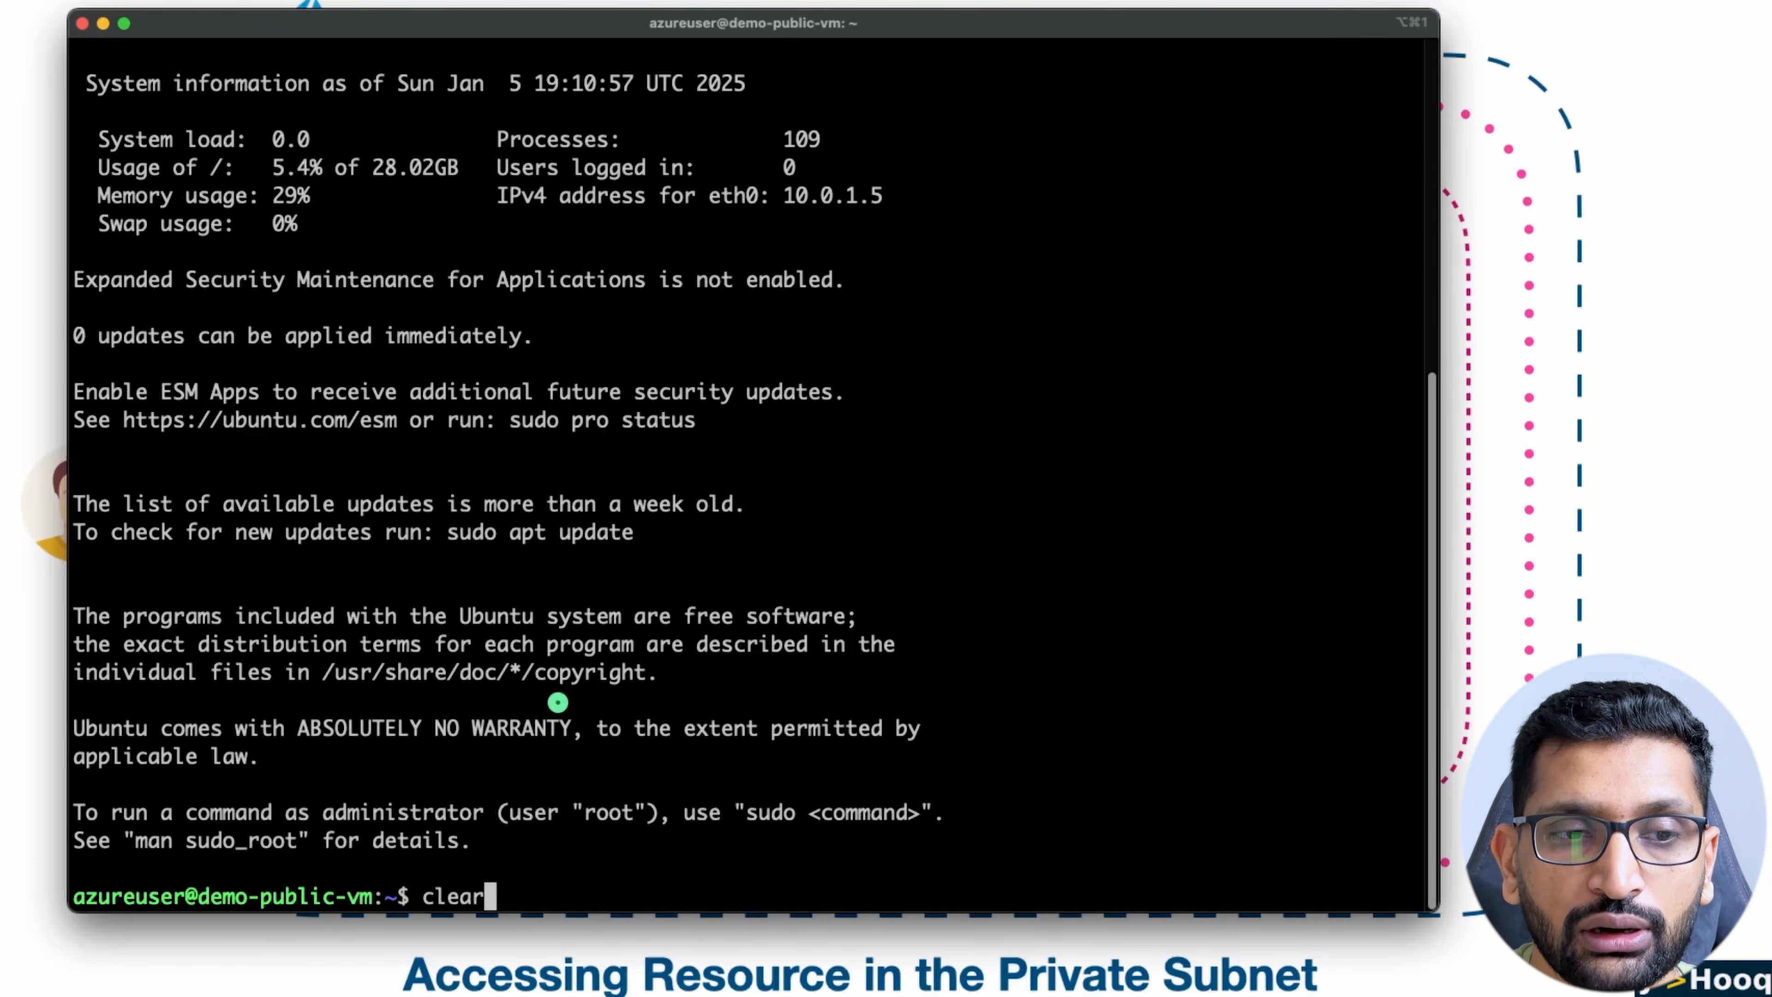
key("Return")
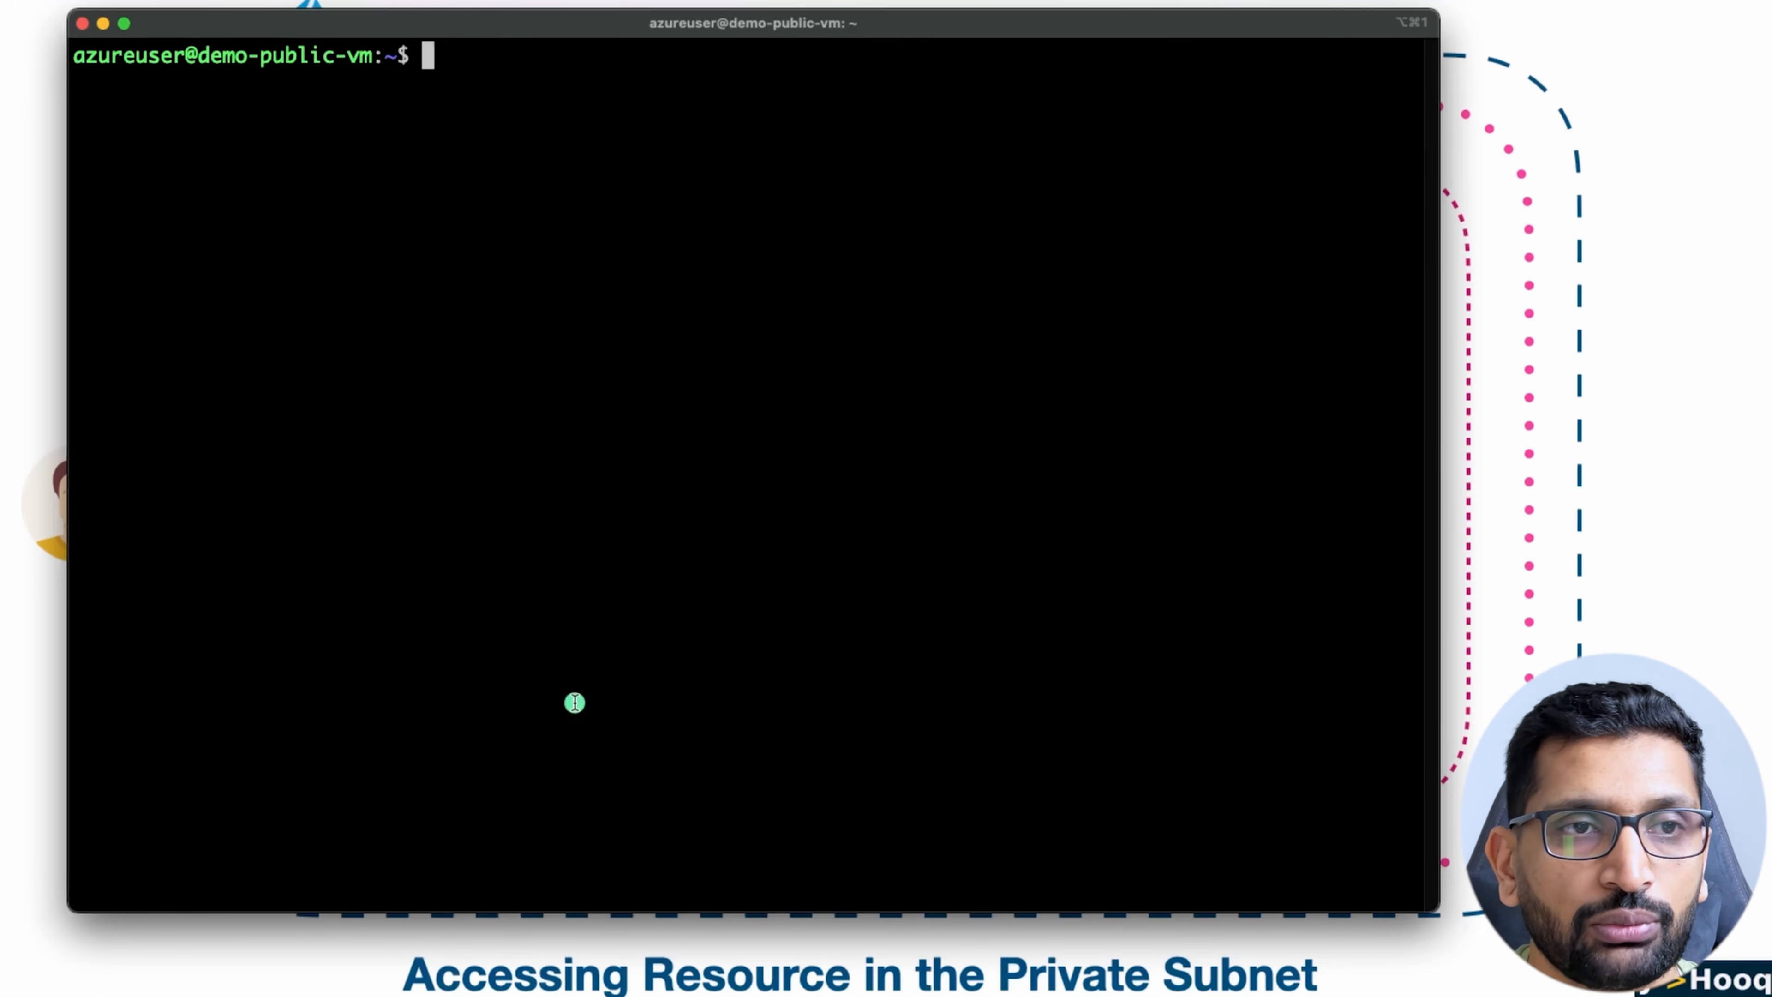
Step: Open a second local terminal session, change to Downloads/azure-demo and list its files to locate demo-private-vm-ssh-key-pair.pem
key("super+t")
type("cd ")
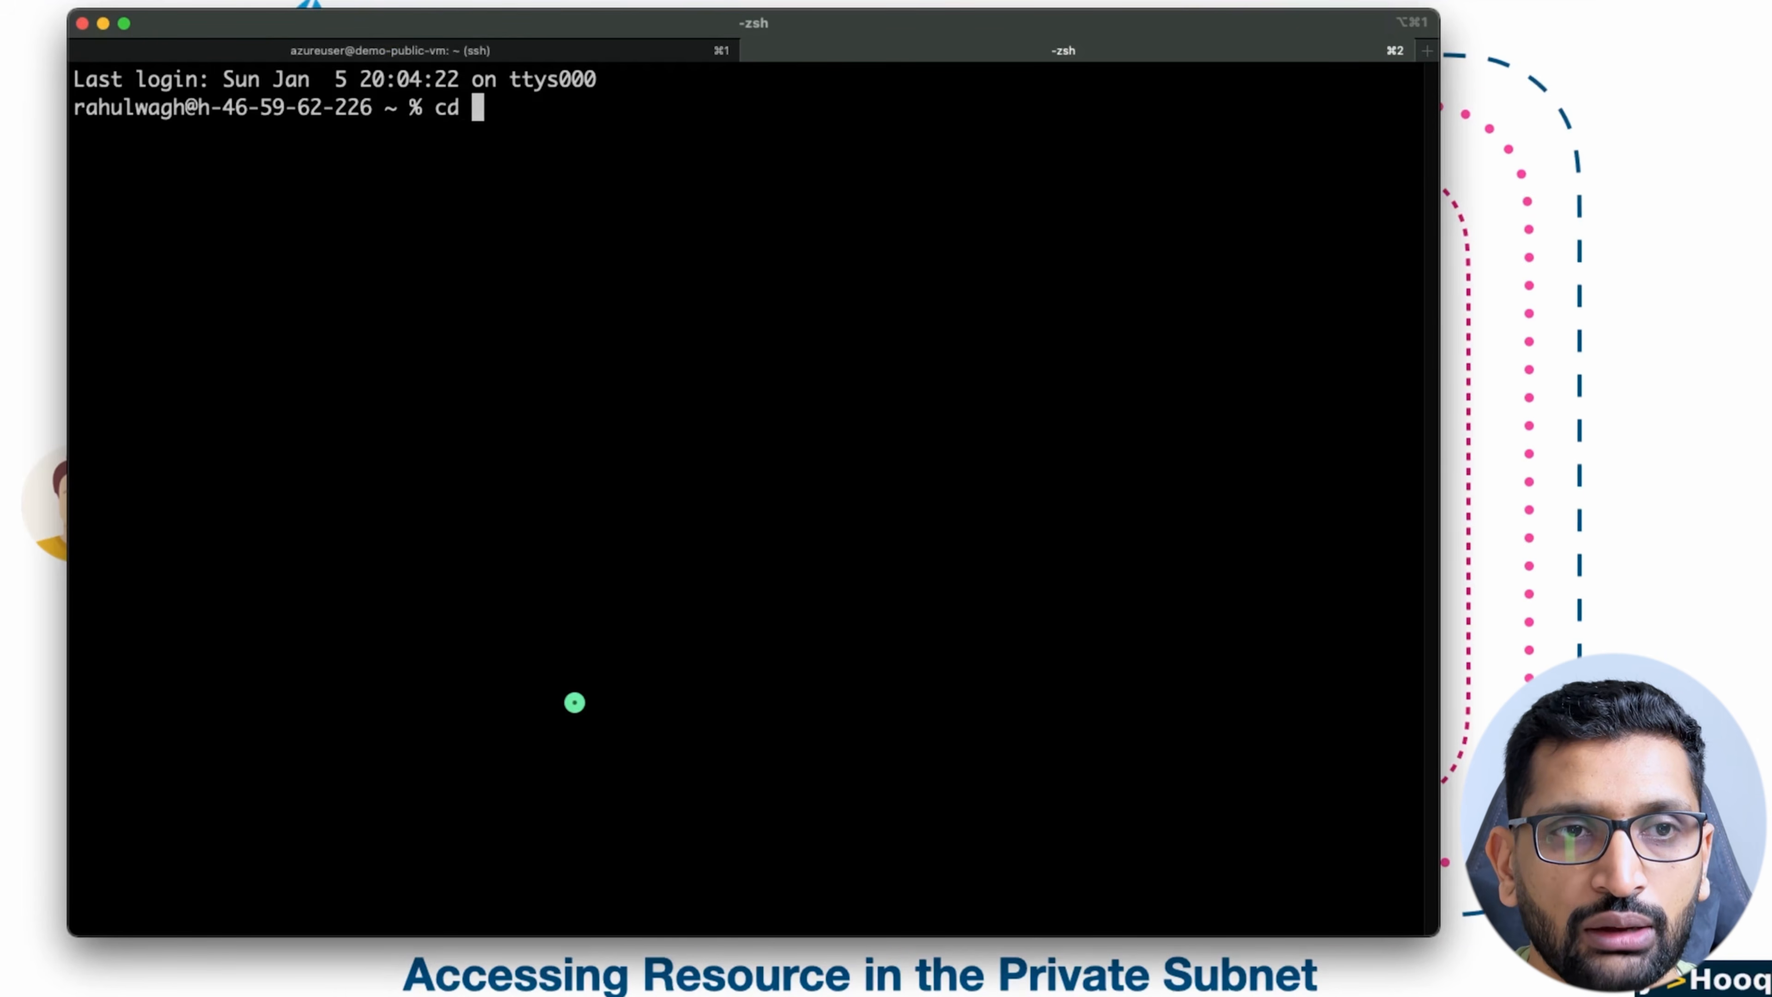
type("Dow")
key("Tab")
type("az")
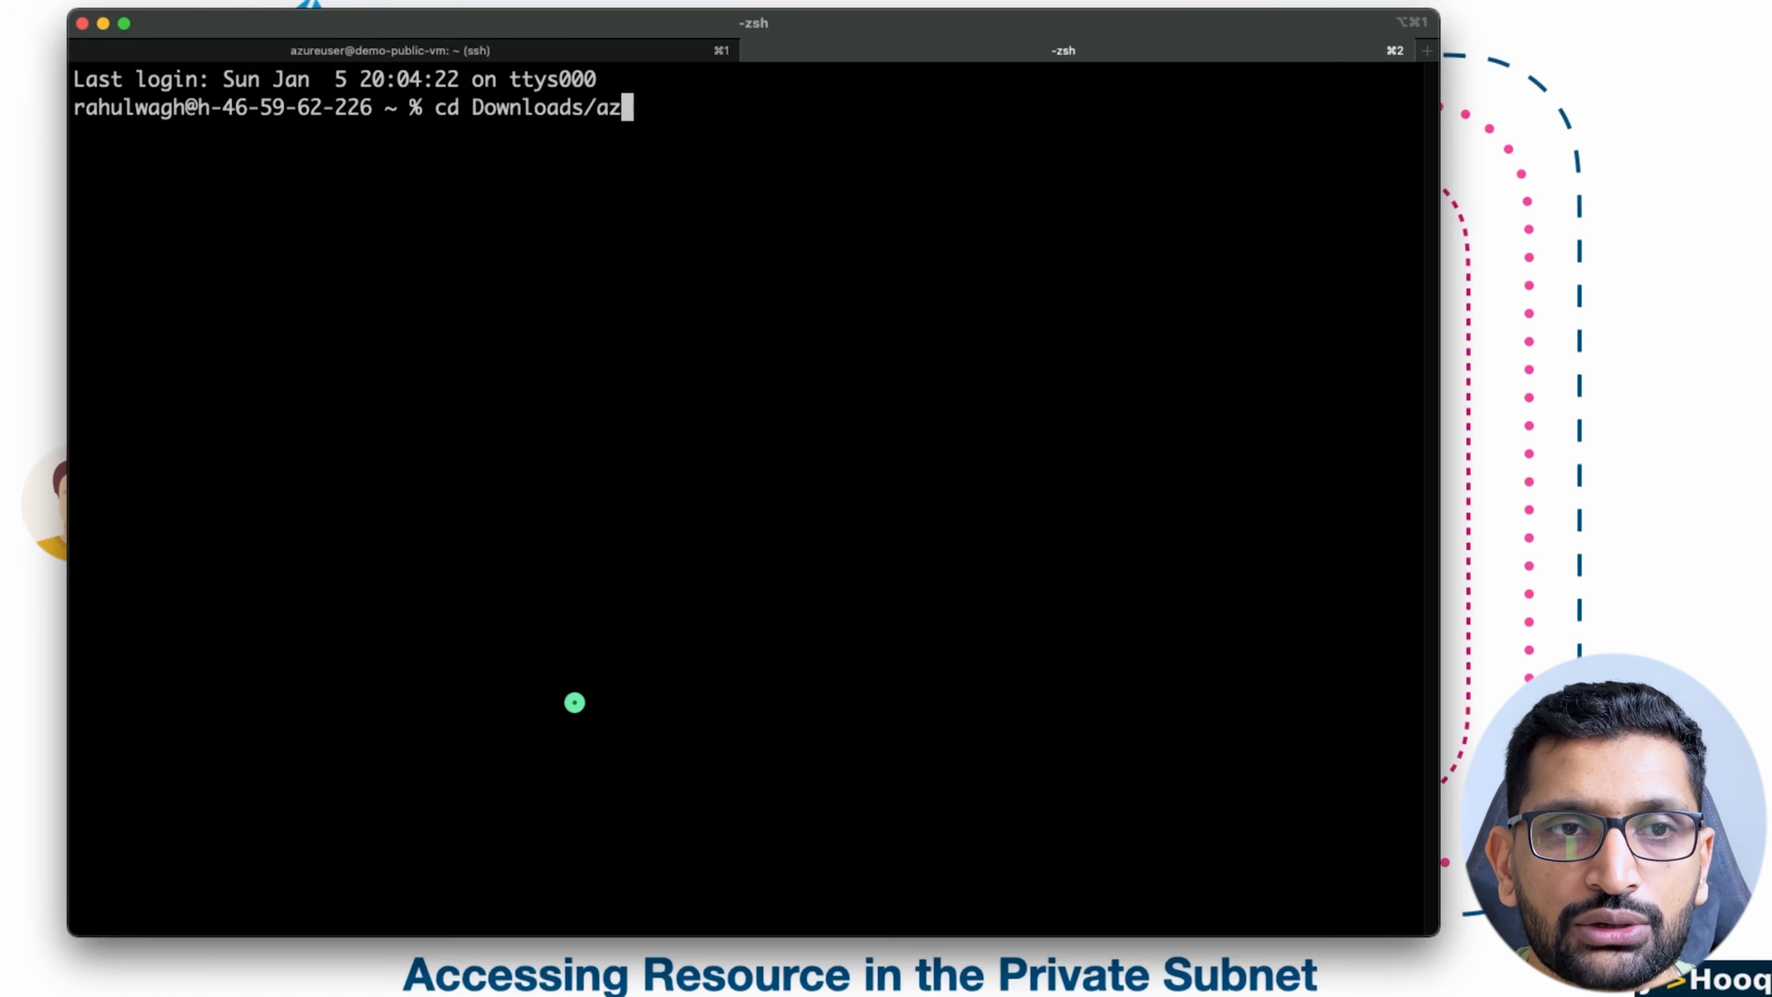
type("ure-demo")
key("Return")
type("ls")
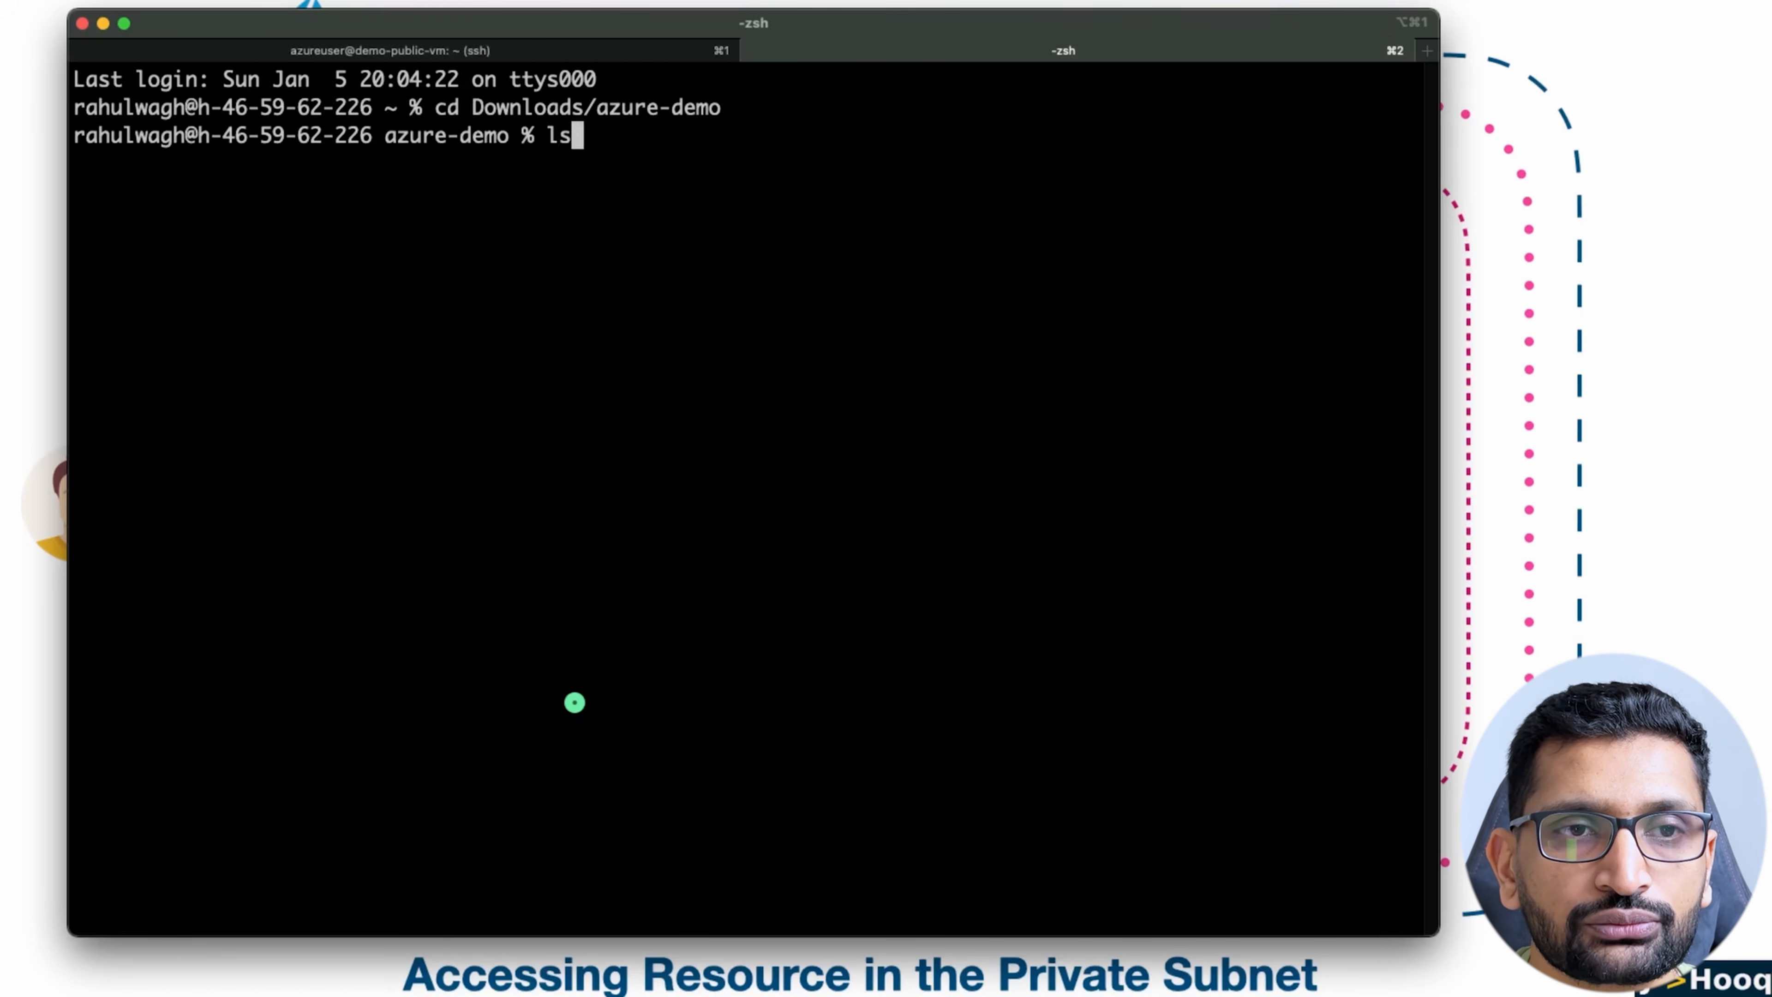
key("Return")
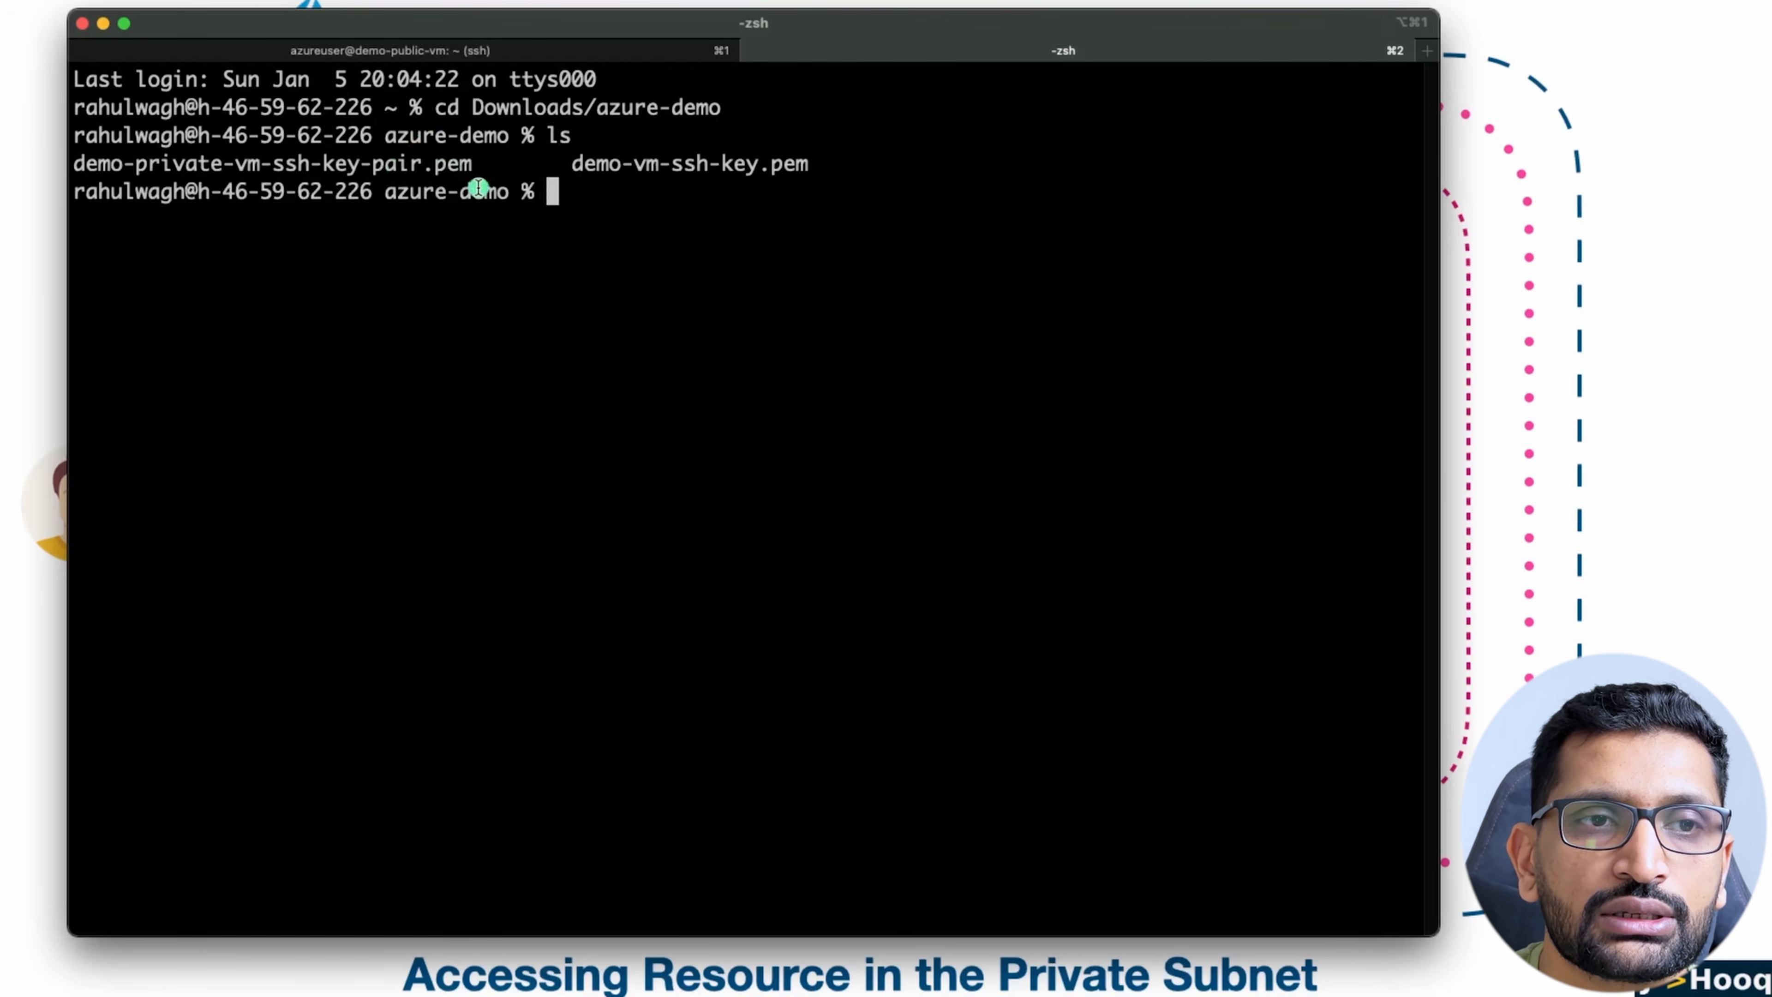
left_click_drag(474, 167, 77, 150)
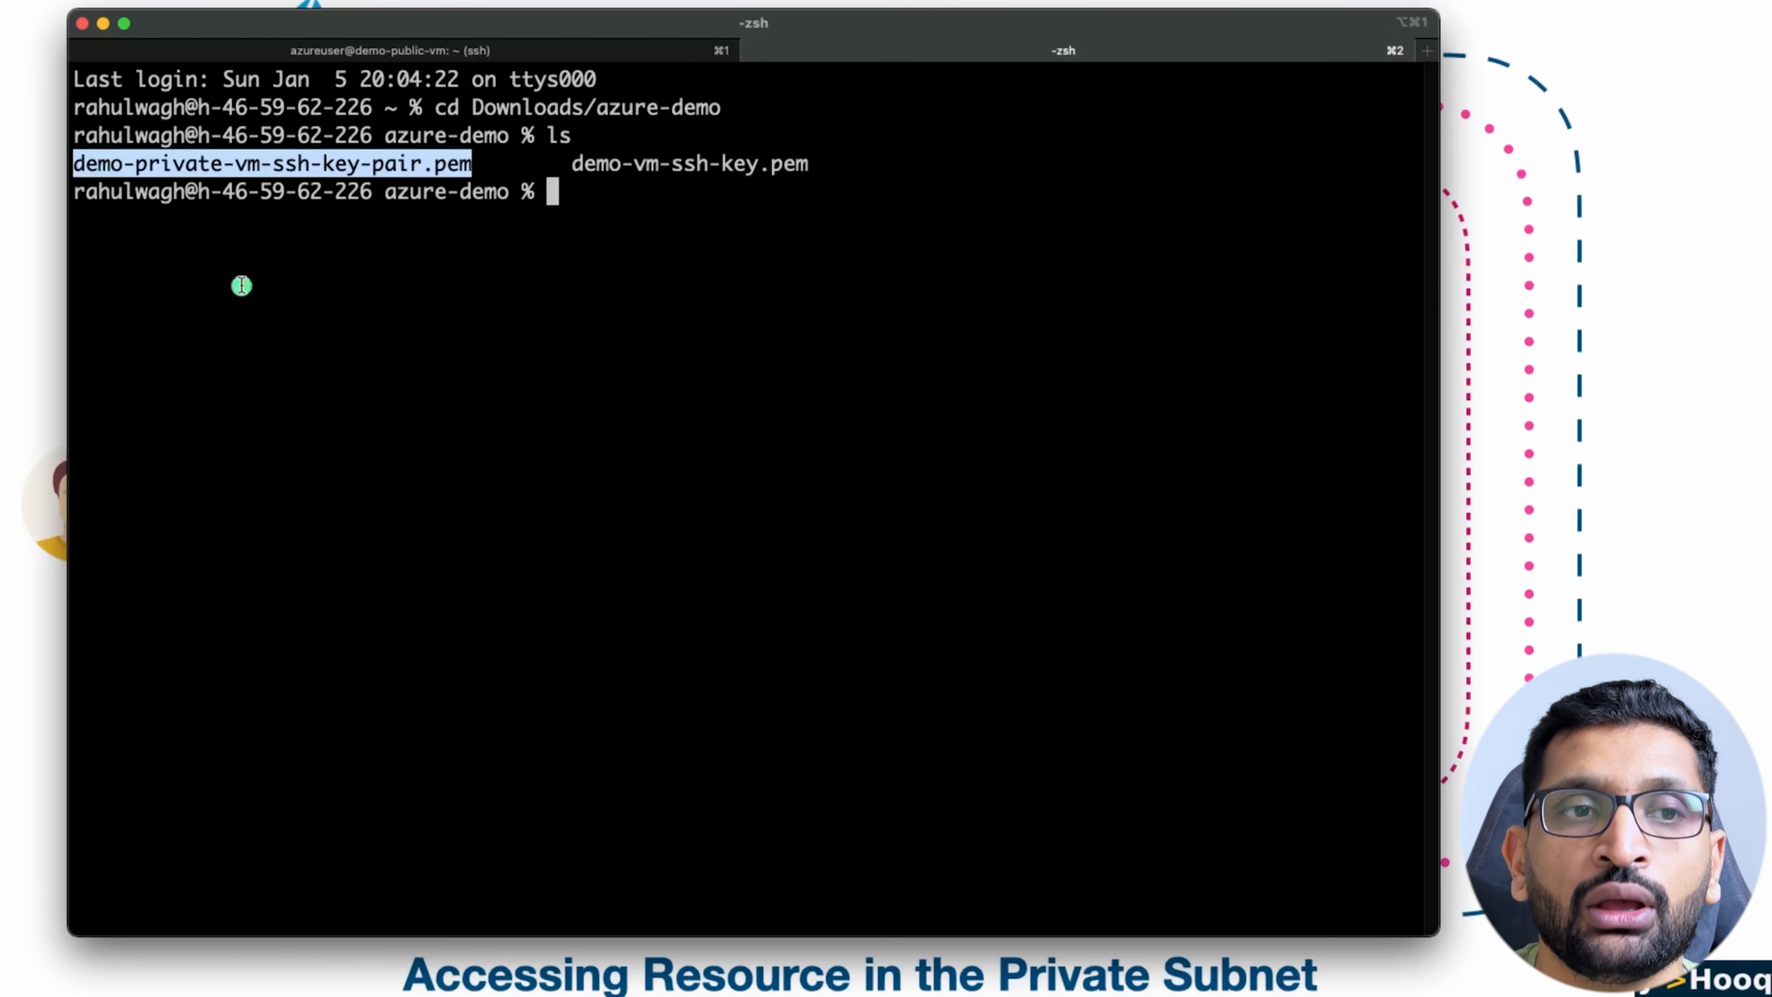
Step: Return to the demo-public-vm session and check its prompt against the Public VM in the Keynote network diagram
left_click(504, 53)
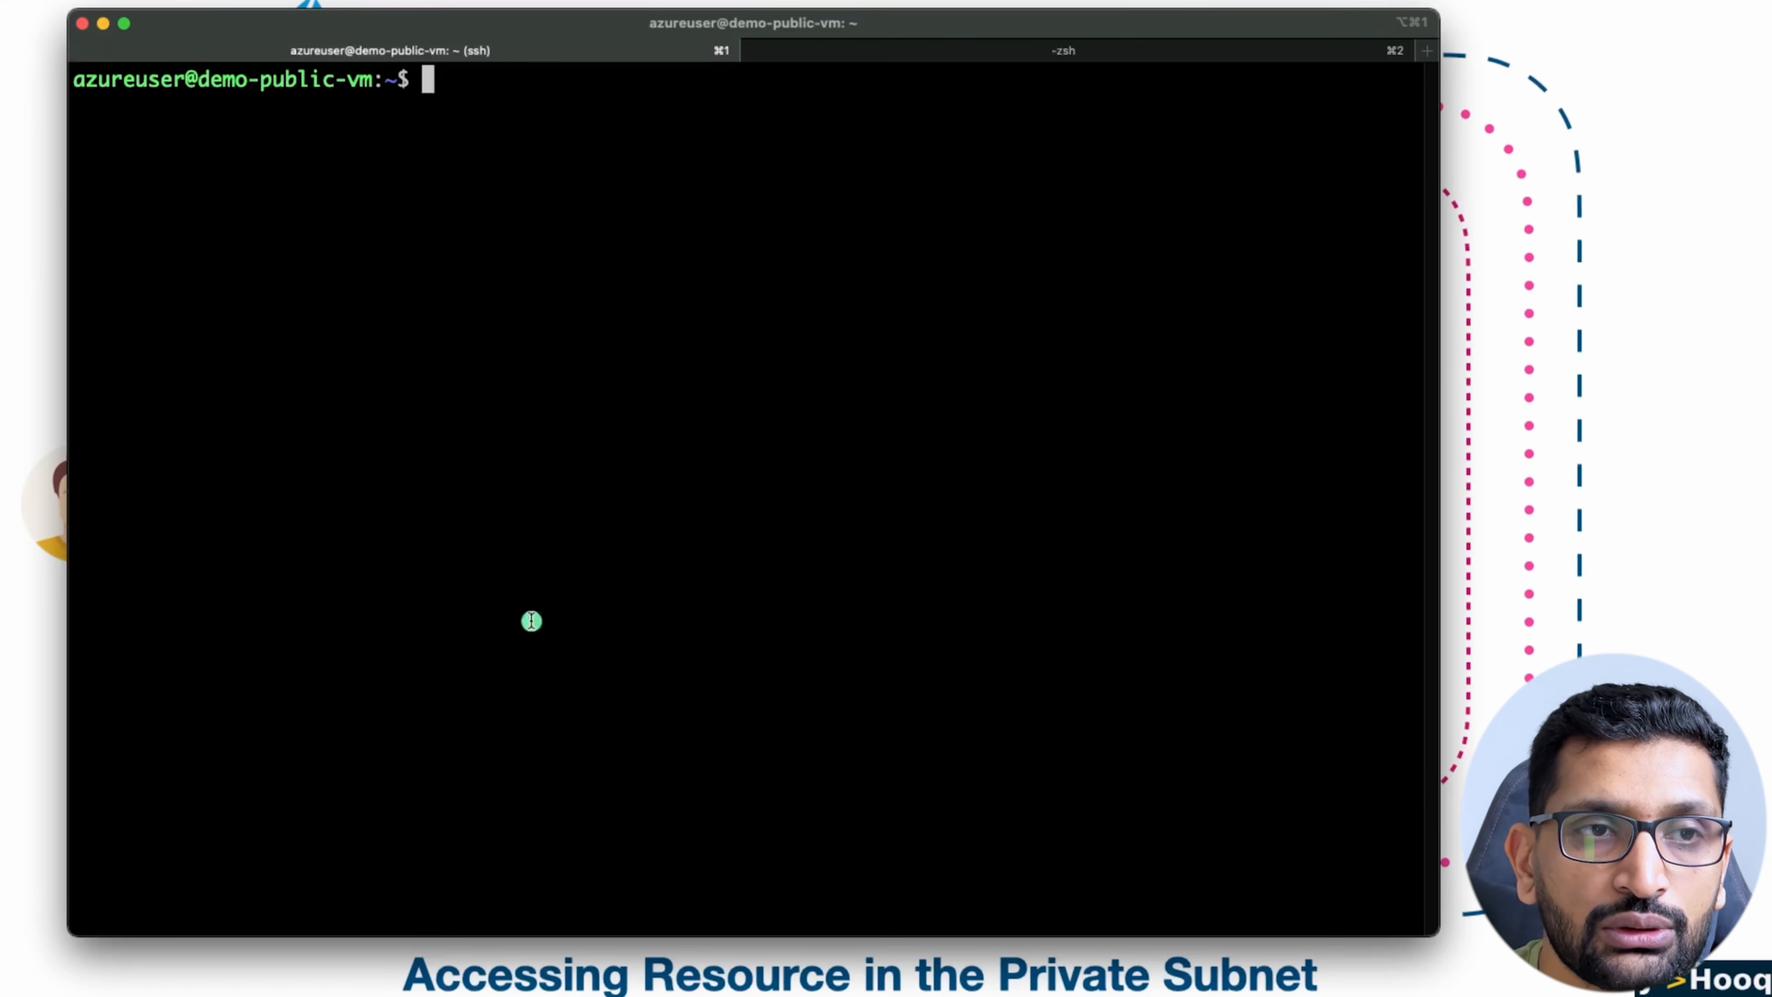
left_click_drag(400, 77, 63, 68)
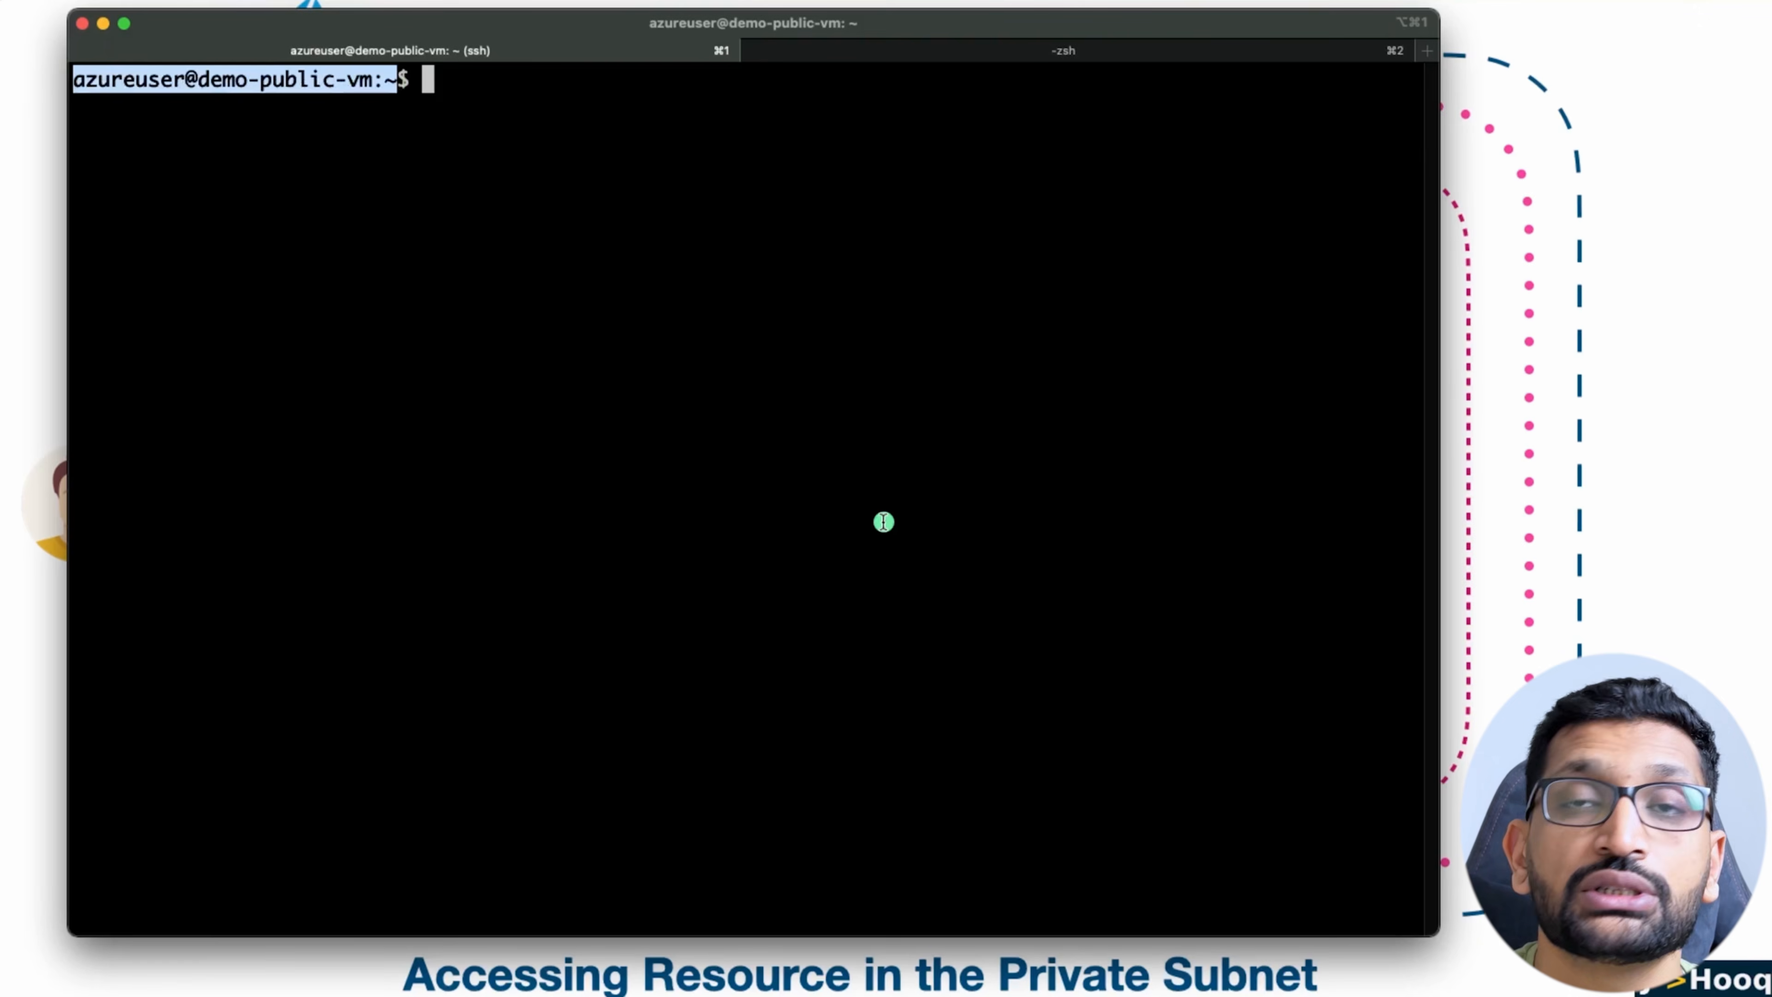
key("super+Tab")
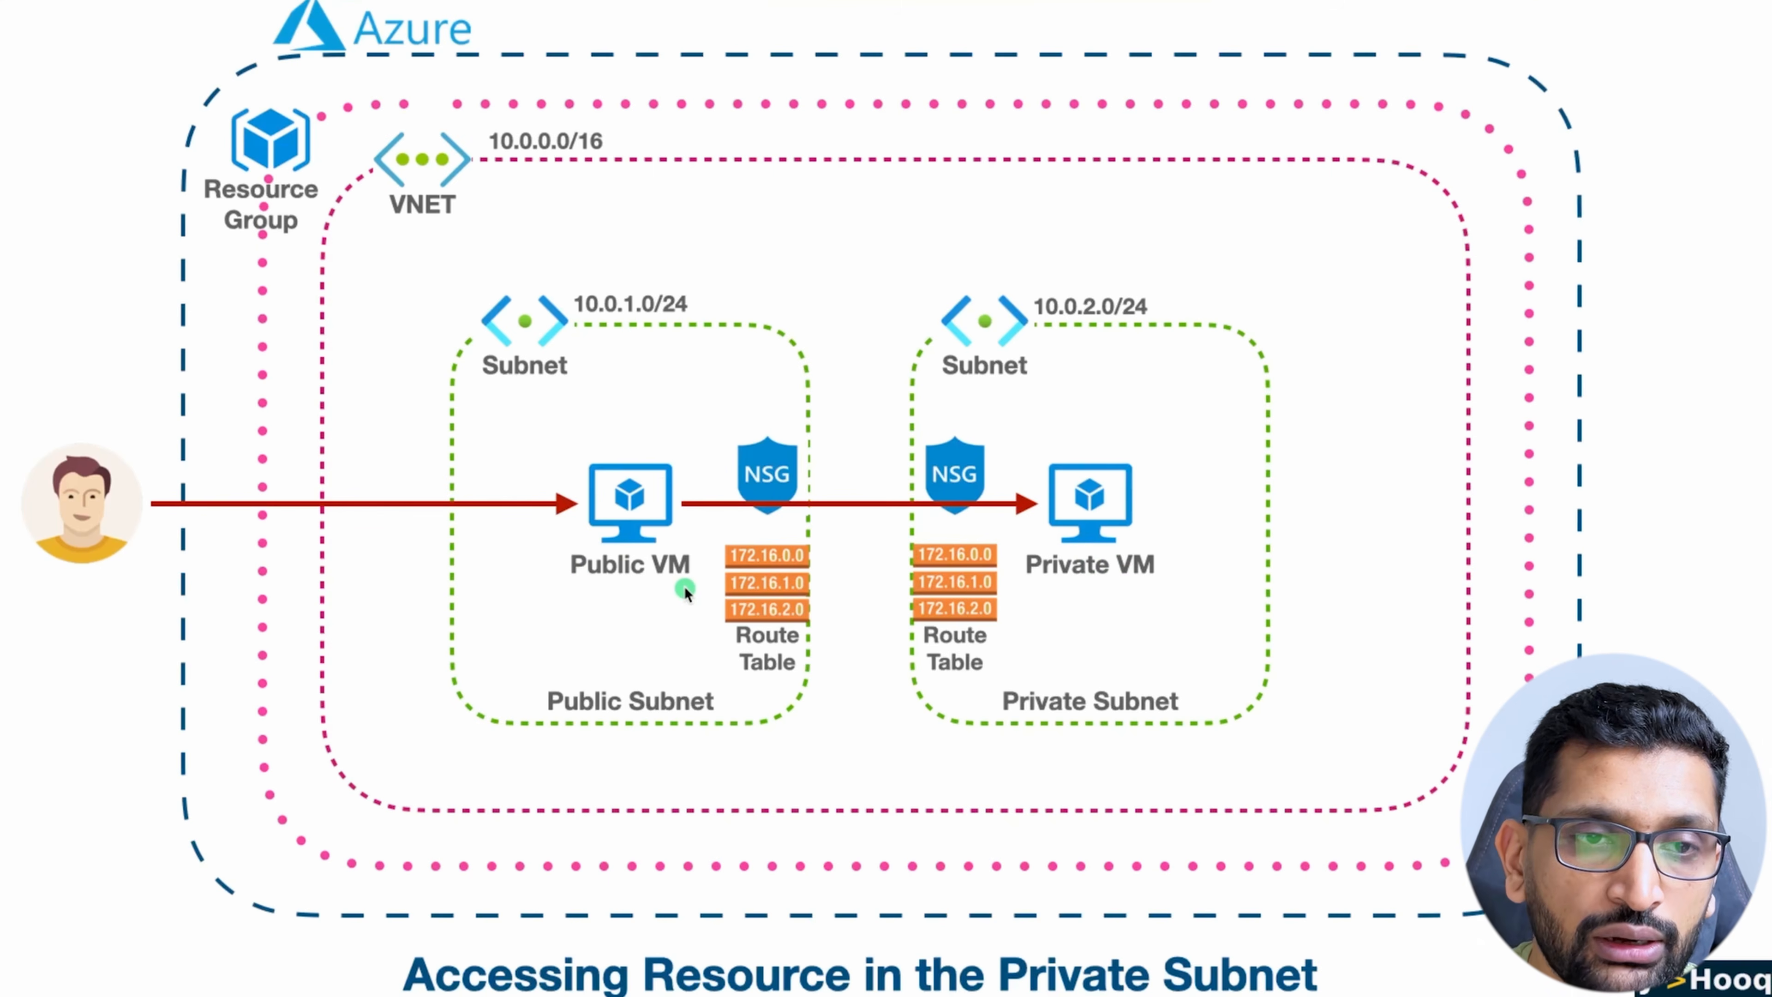
key("super+Tab")
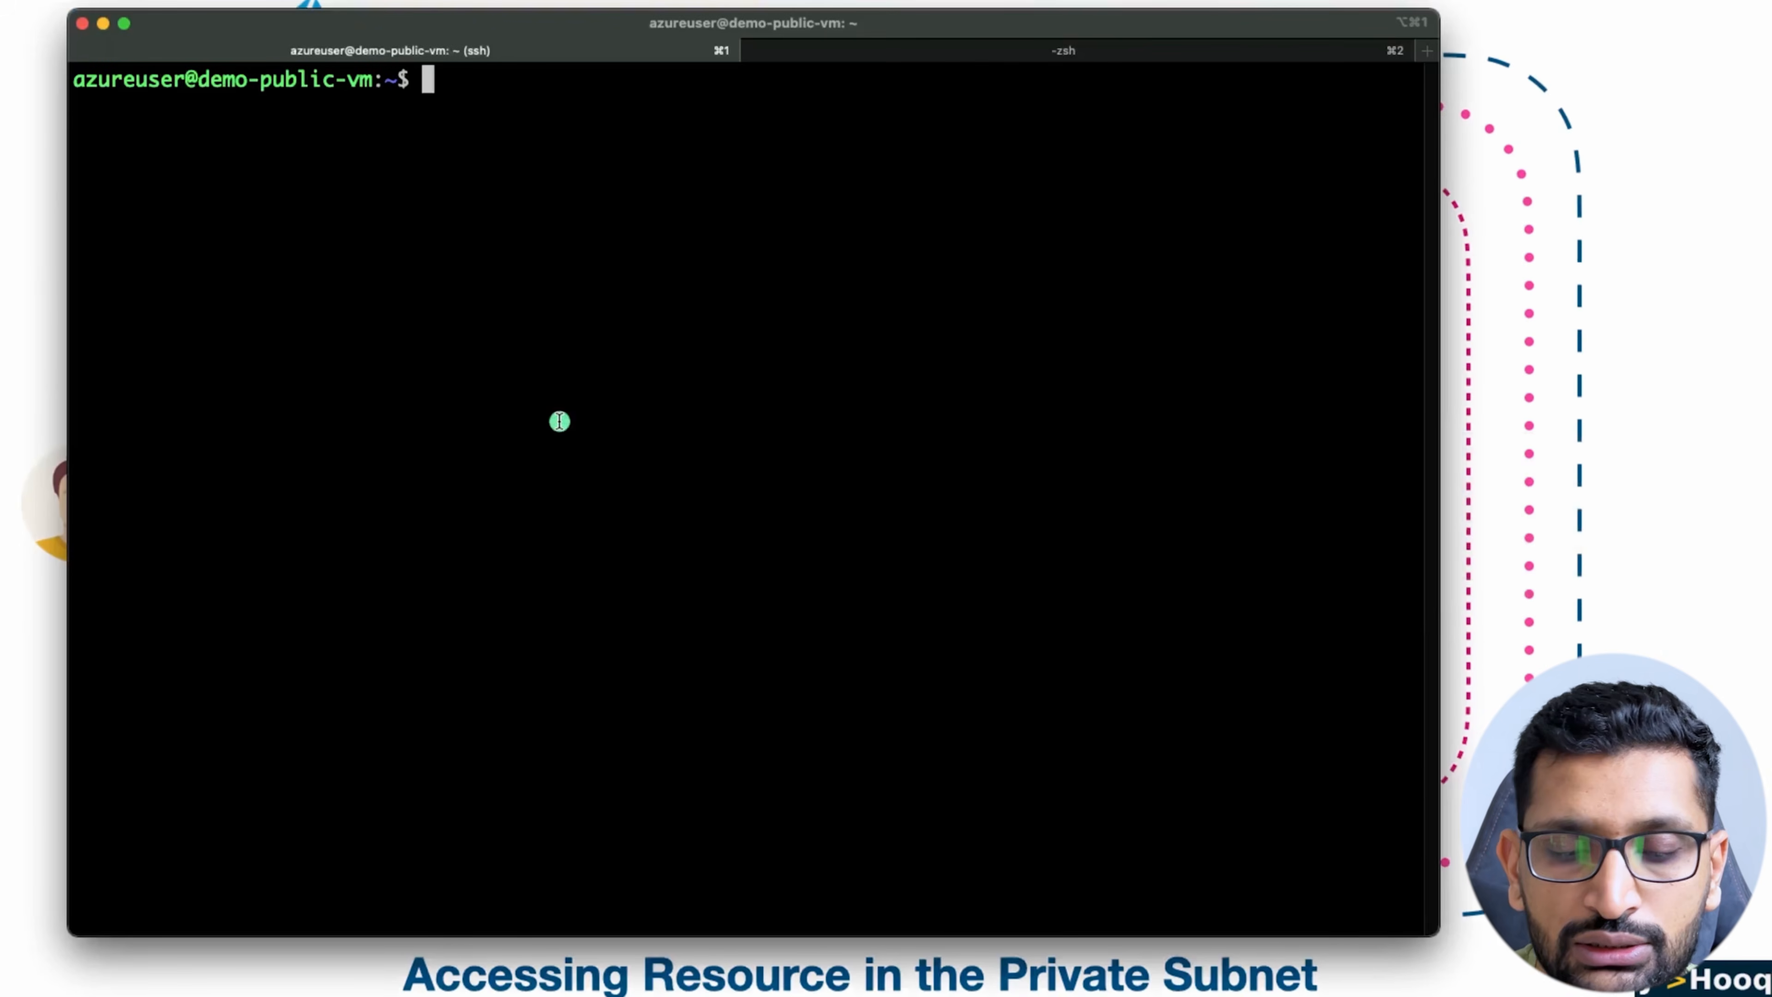
Step: Create an empty demo-private-vm-ssh-key-pair.pem on demo-public-vm with touch, using the file name copied from the local session
type("touch")
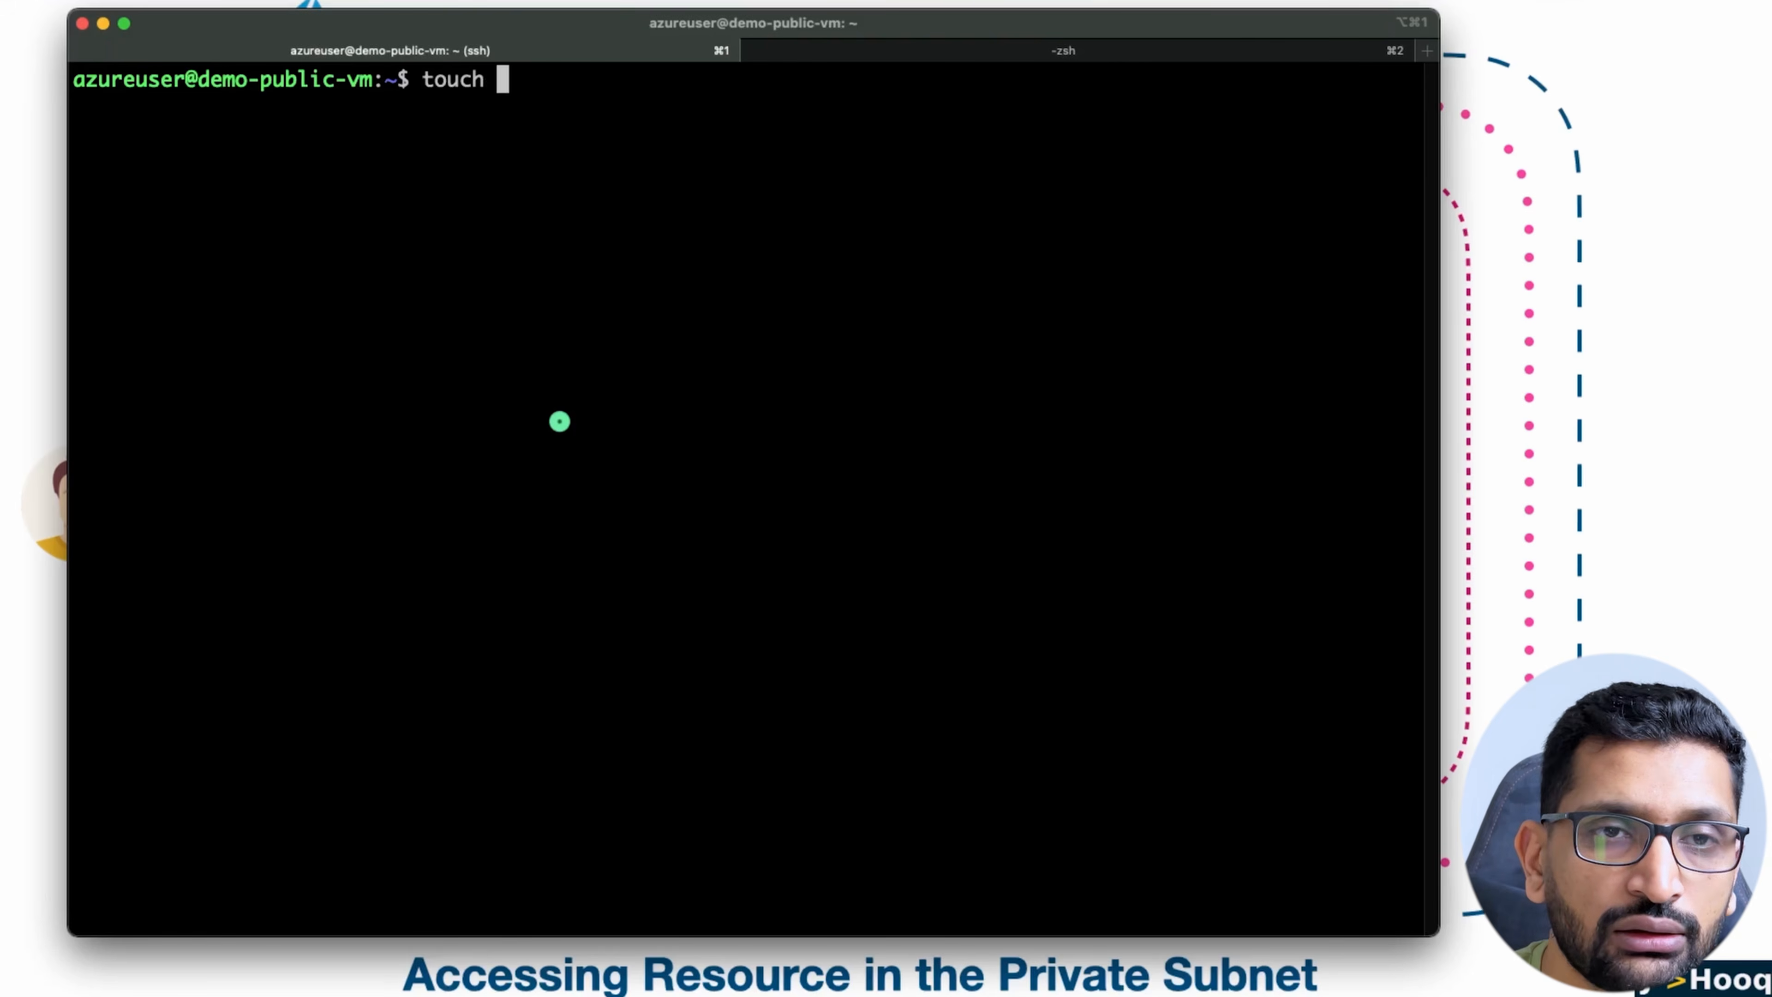
left_click(927, 57)
left_click(445, 185)
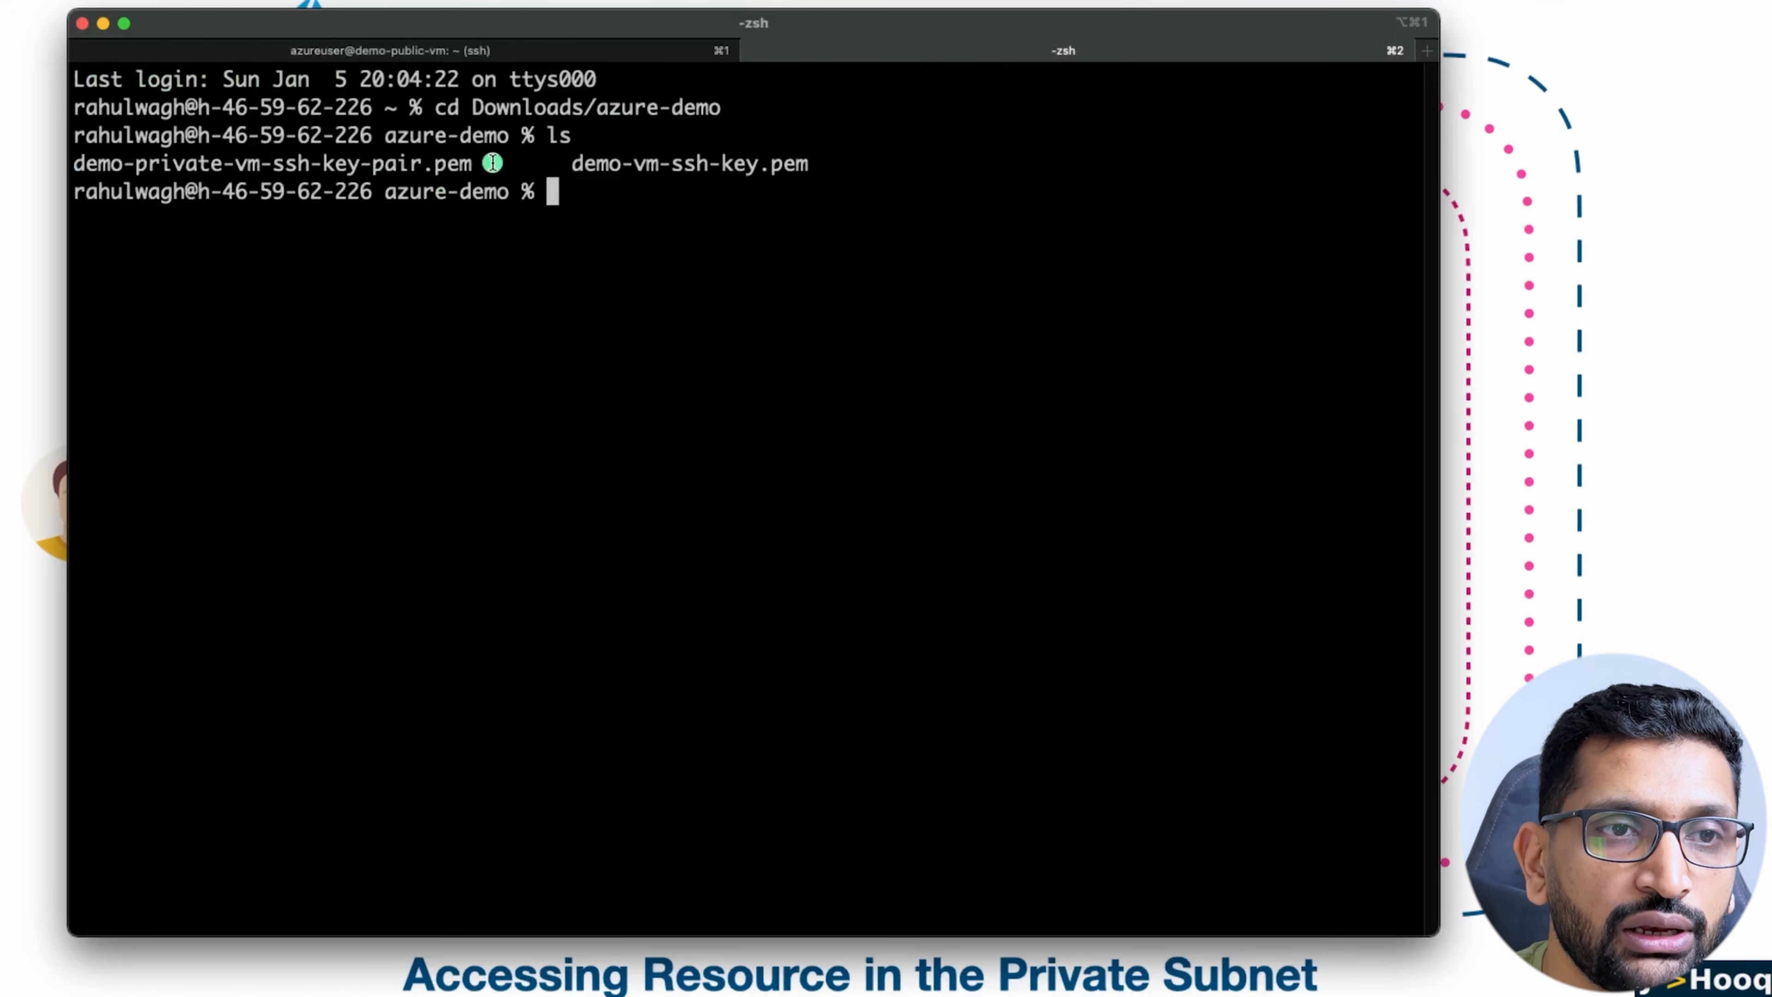
left_click_drag(489, 162, 52, 175)
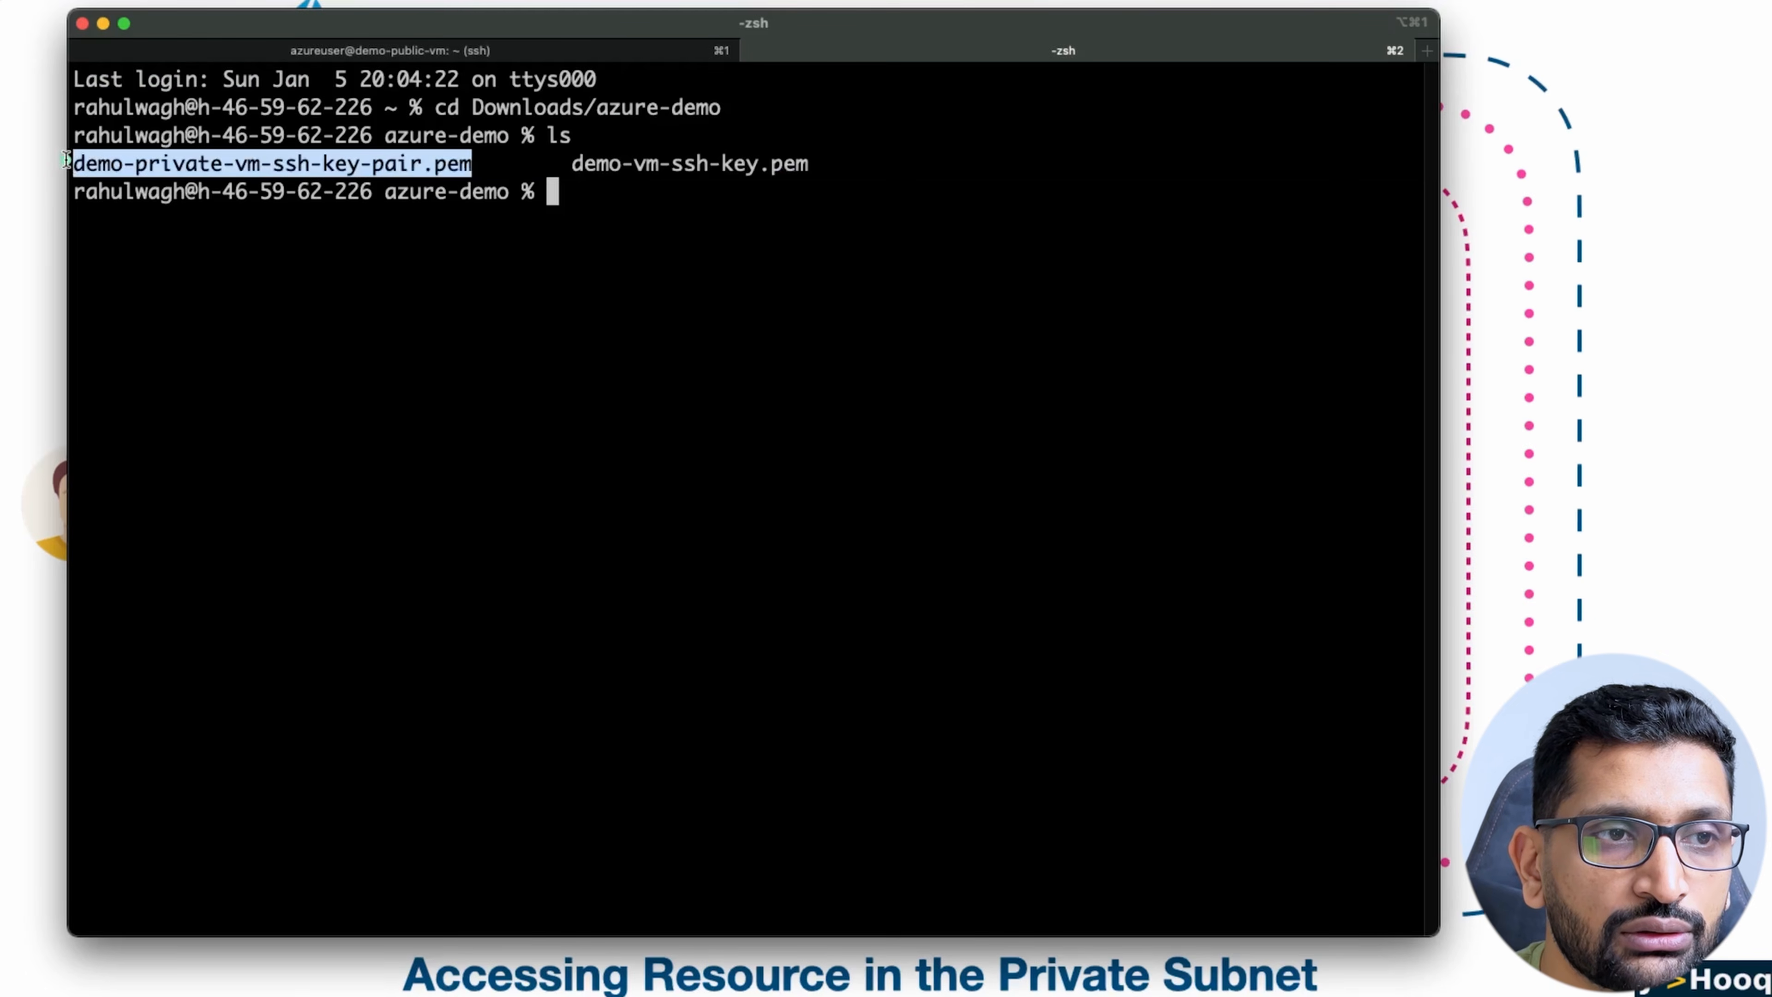
right_click(174, 156)
left_click(293, 520)
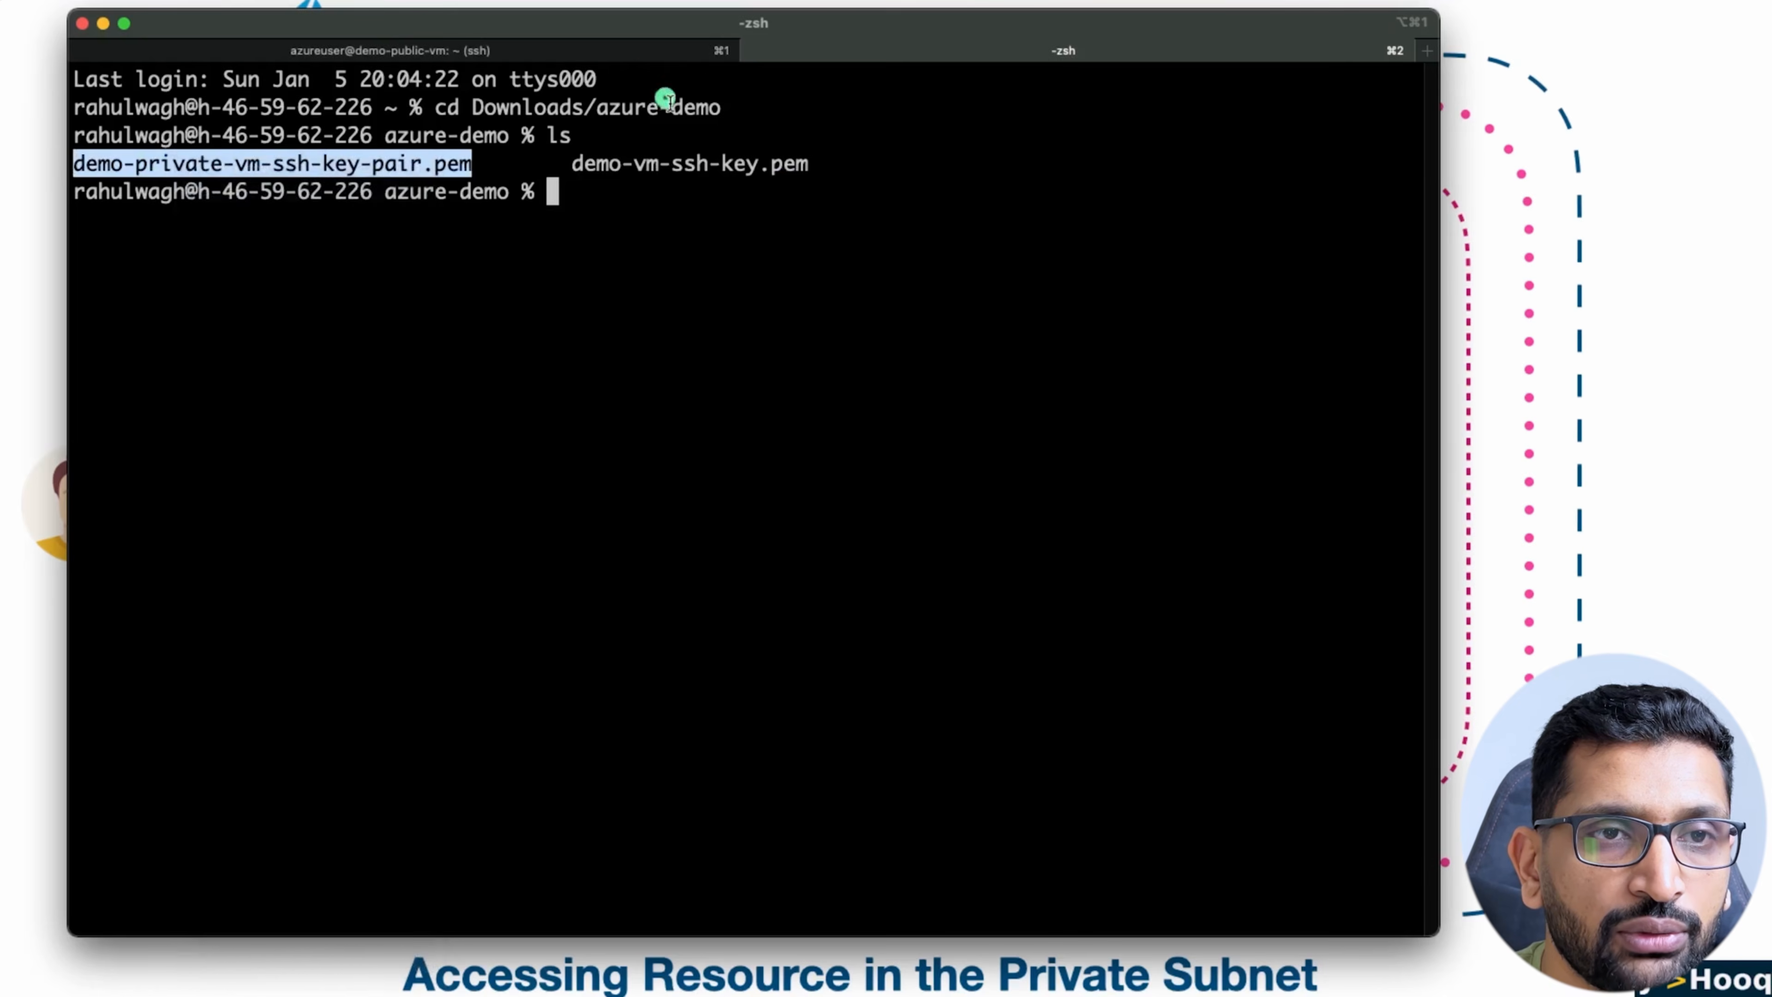
left_click(621, 52)
right_click(790, 293)
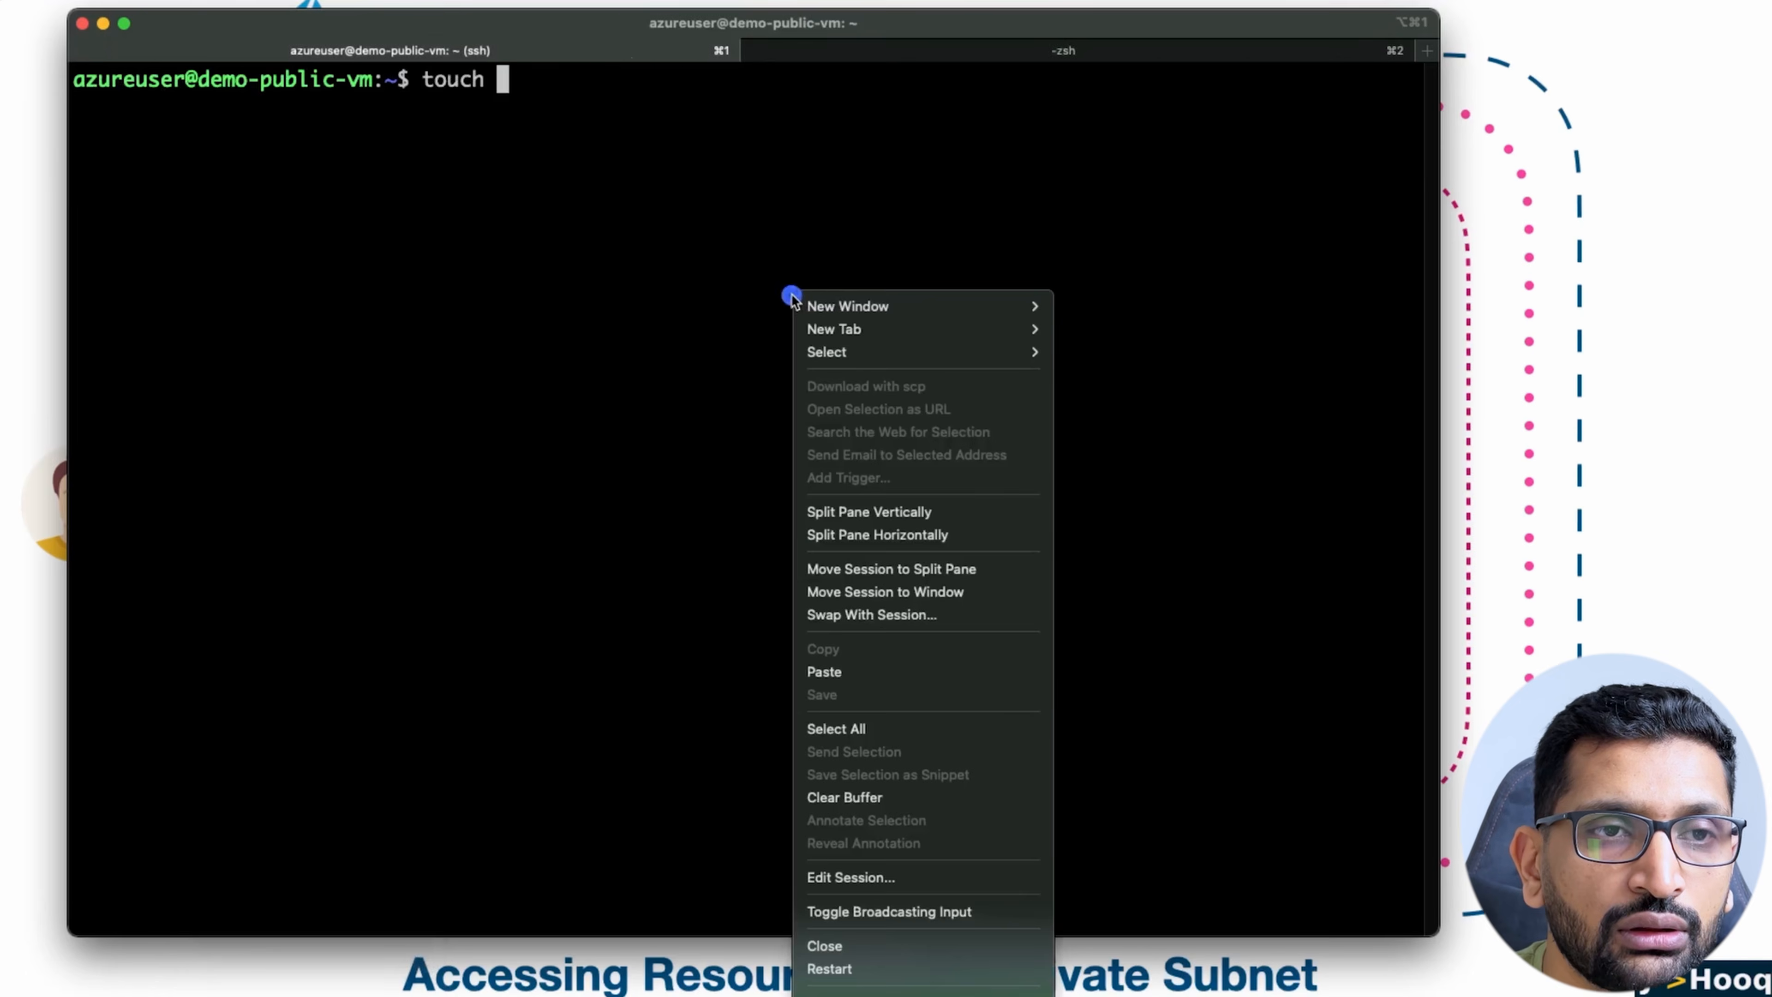
left_click(863, 673)
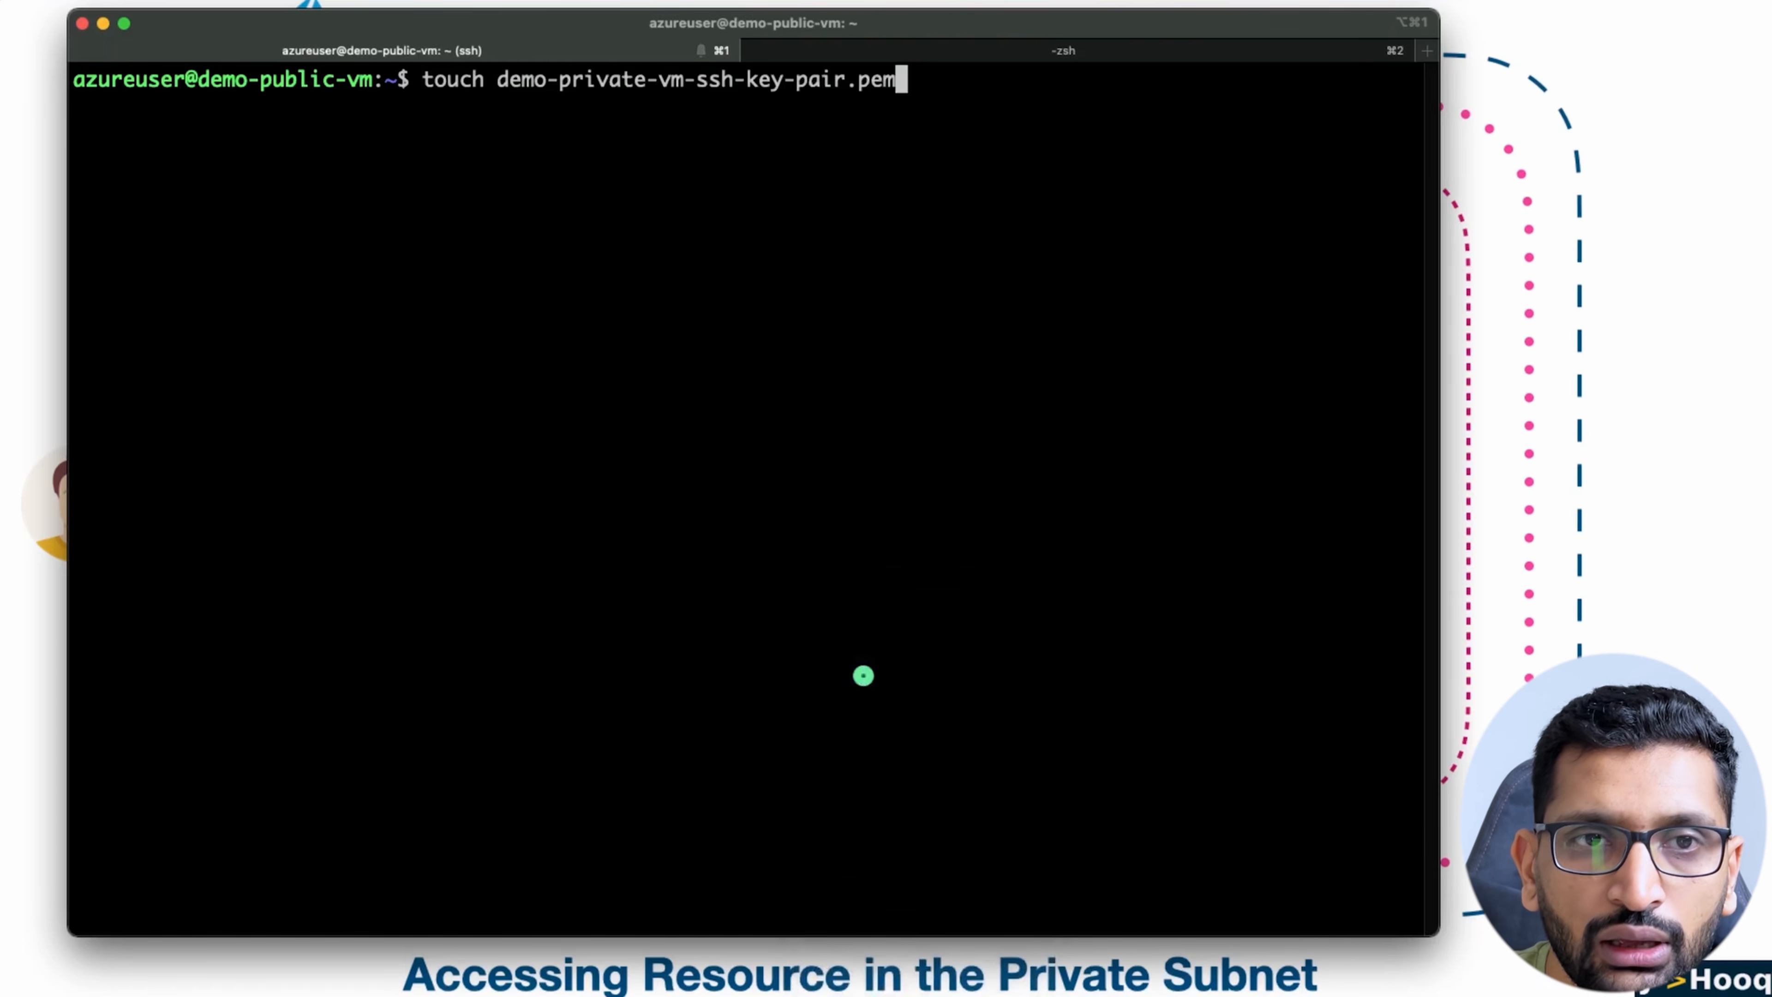
key("Return")
Step: List the home directory on demo-public-vm and open demo-private-vm-ssh-key-pair.pem in vi
key("Return")
type("ls")
key("Return")
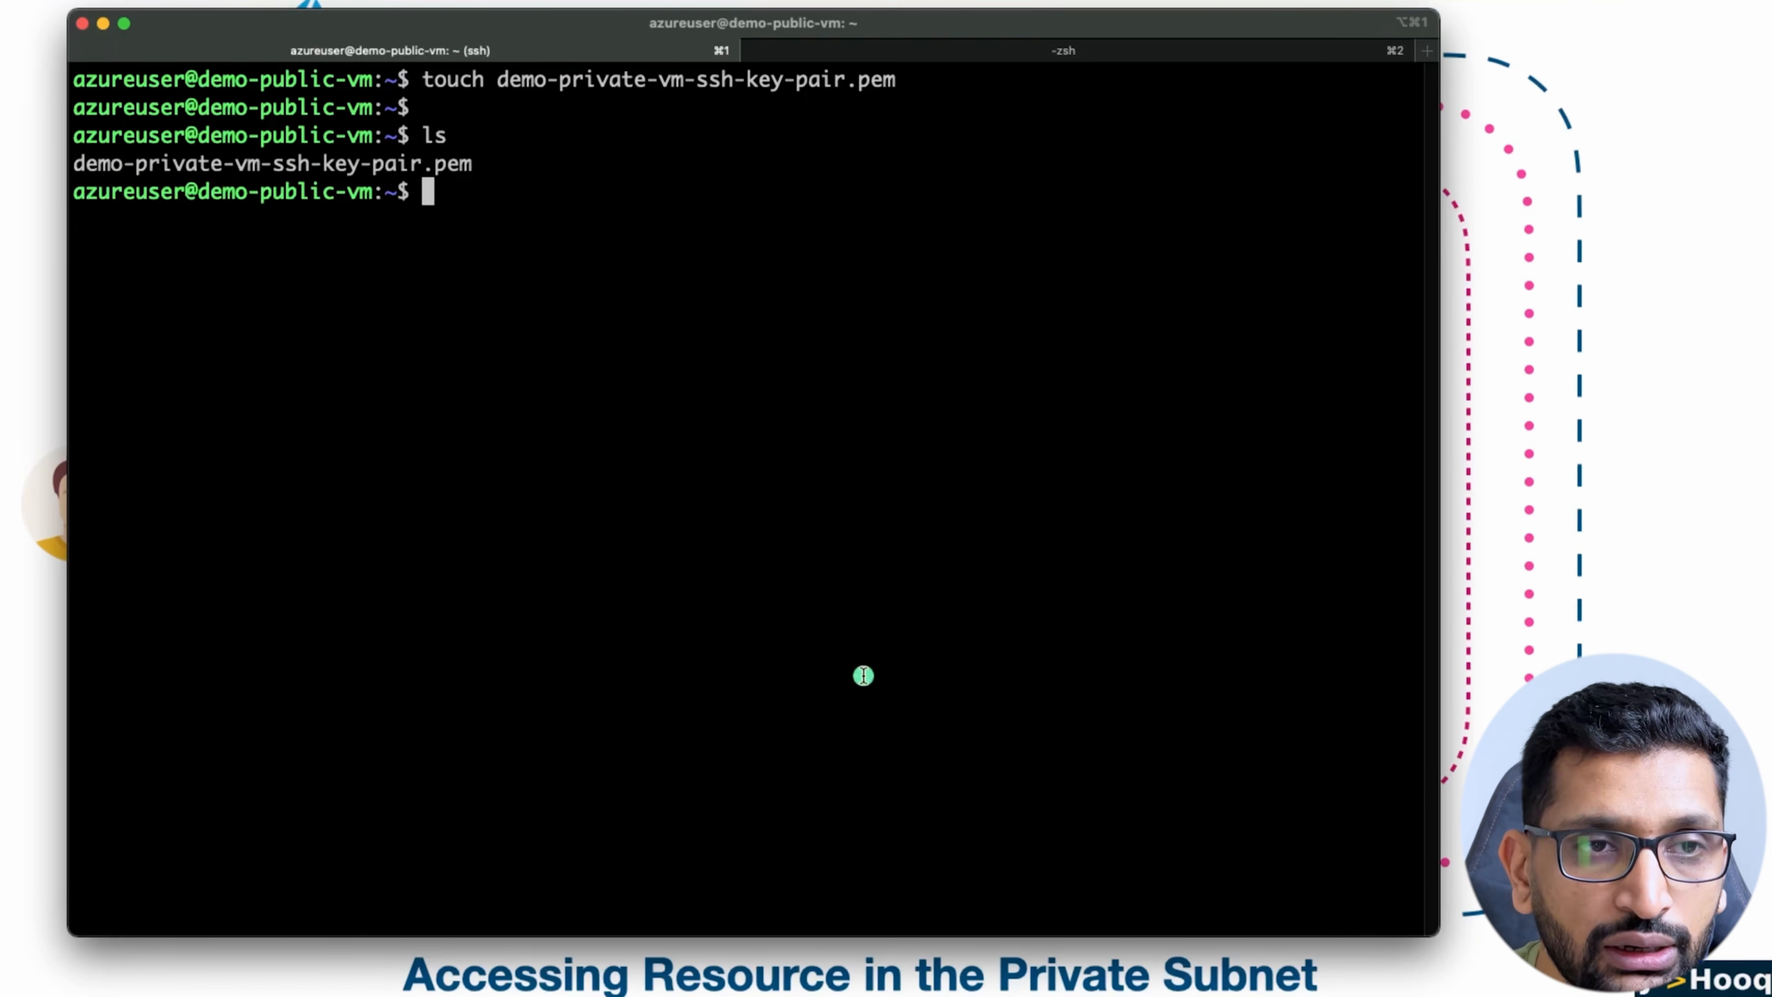
type("vi d")
key("Tab")
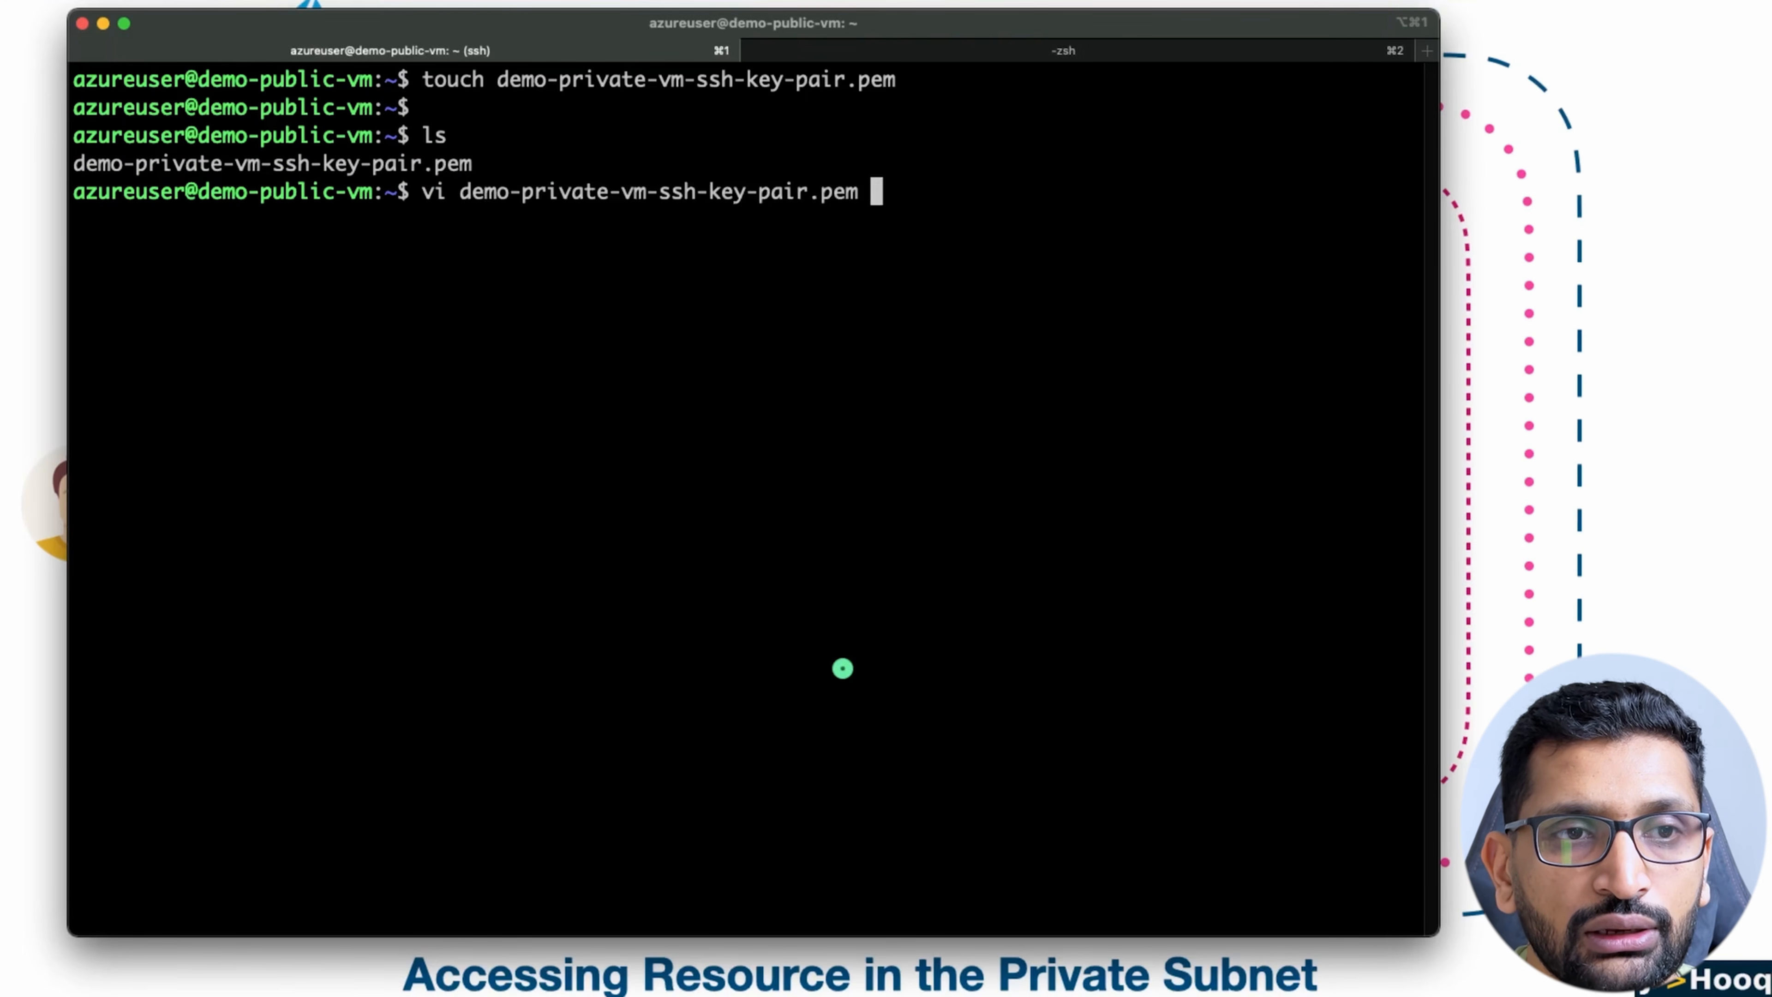
key("Return")
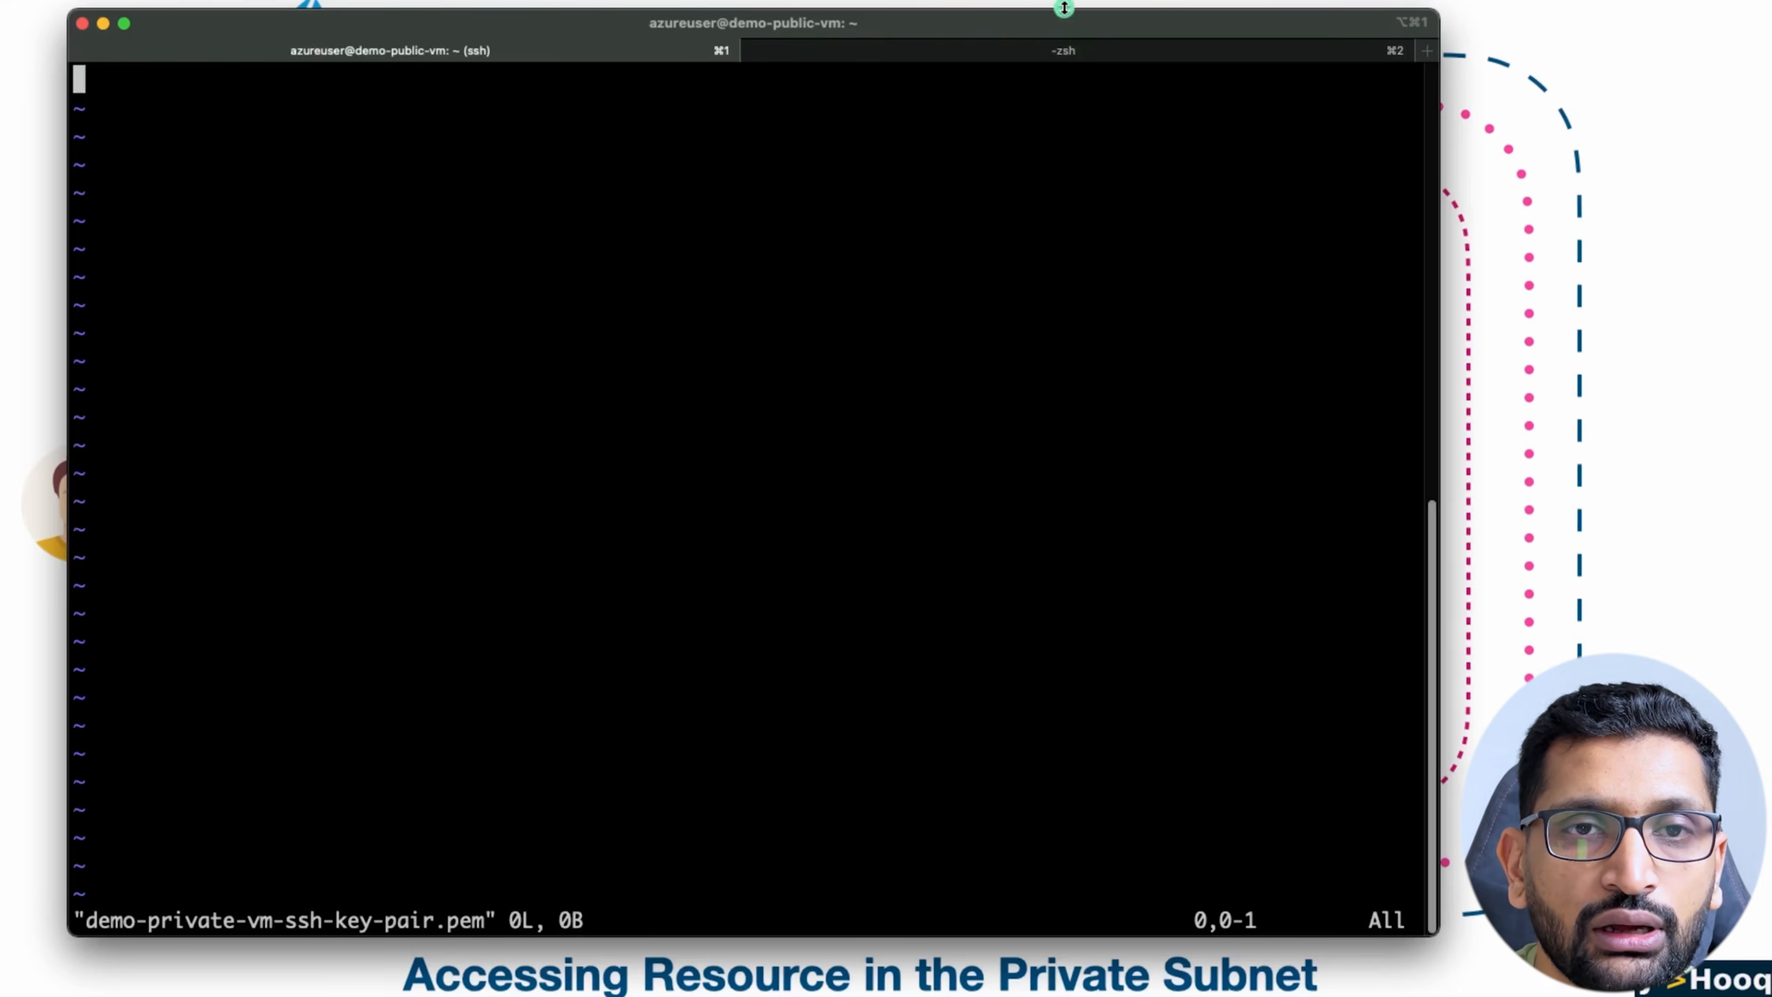
Step: Switch to the local azure-demo session and print the contents of demo-private-vm-ssh-key-pair.pem with cat
left_click(1056, 49)
left_click(767, 398)
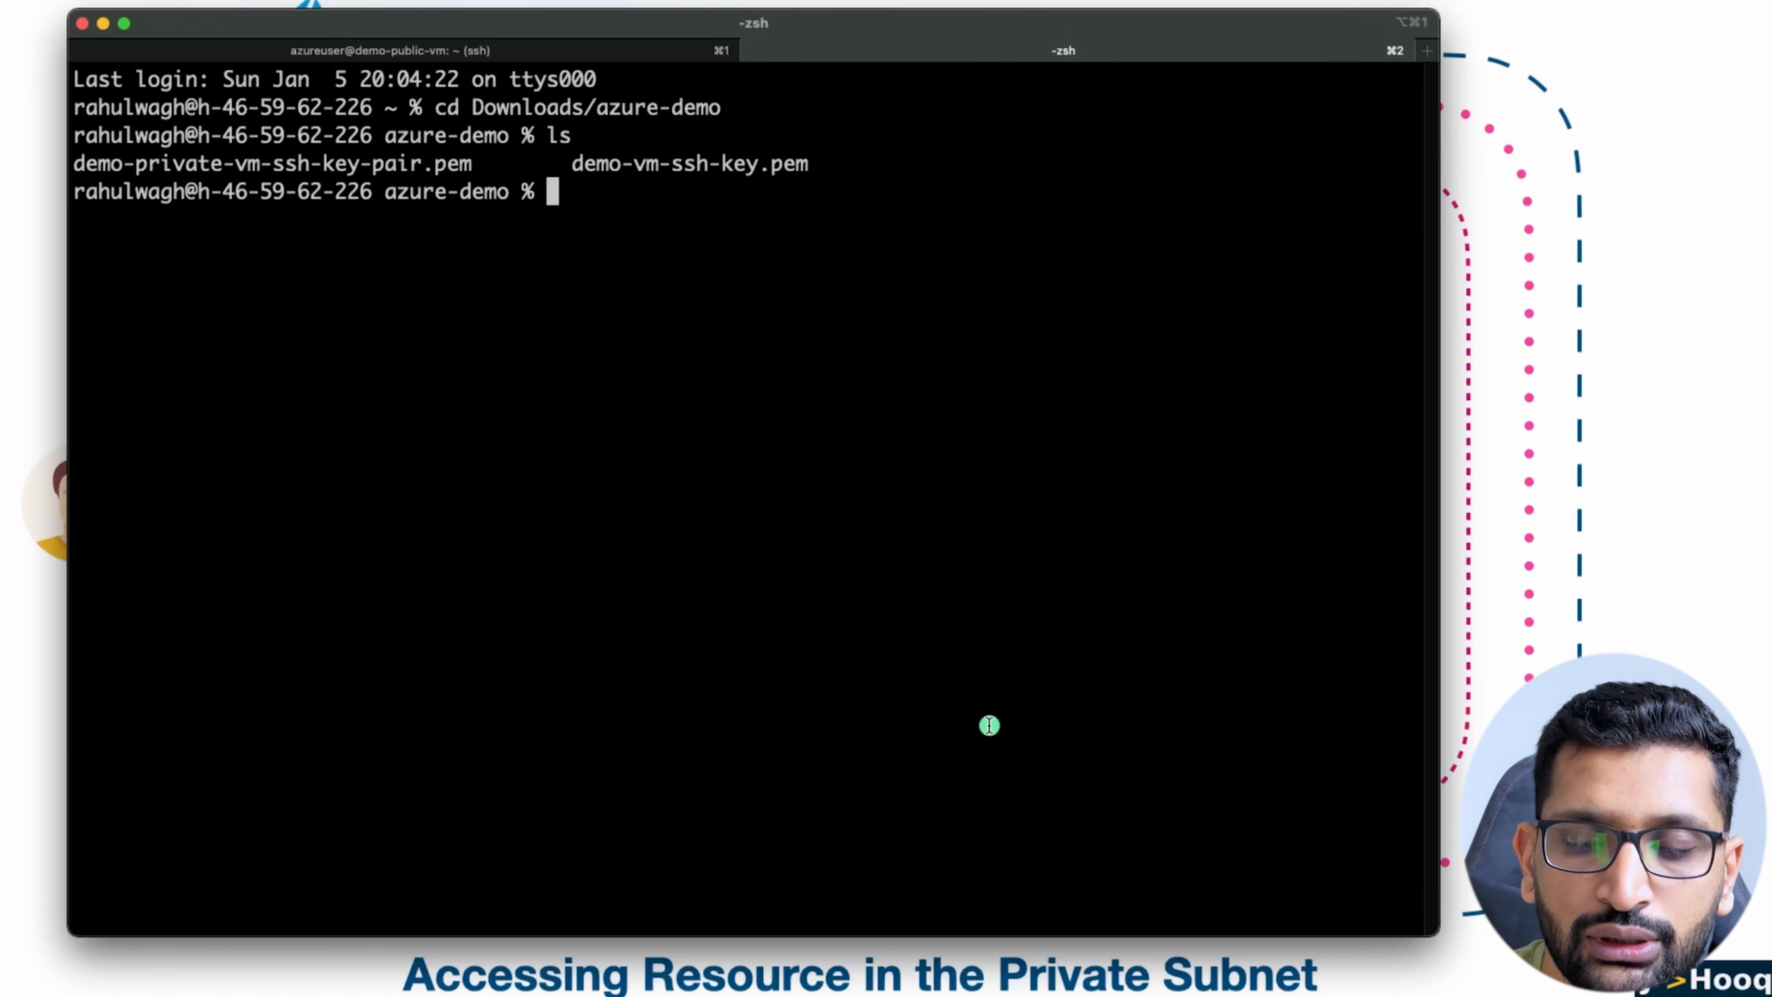
key("Return")
key("Return")
type("cat demo-")
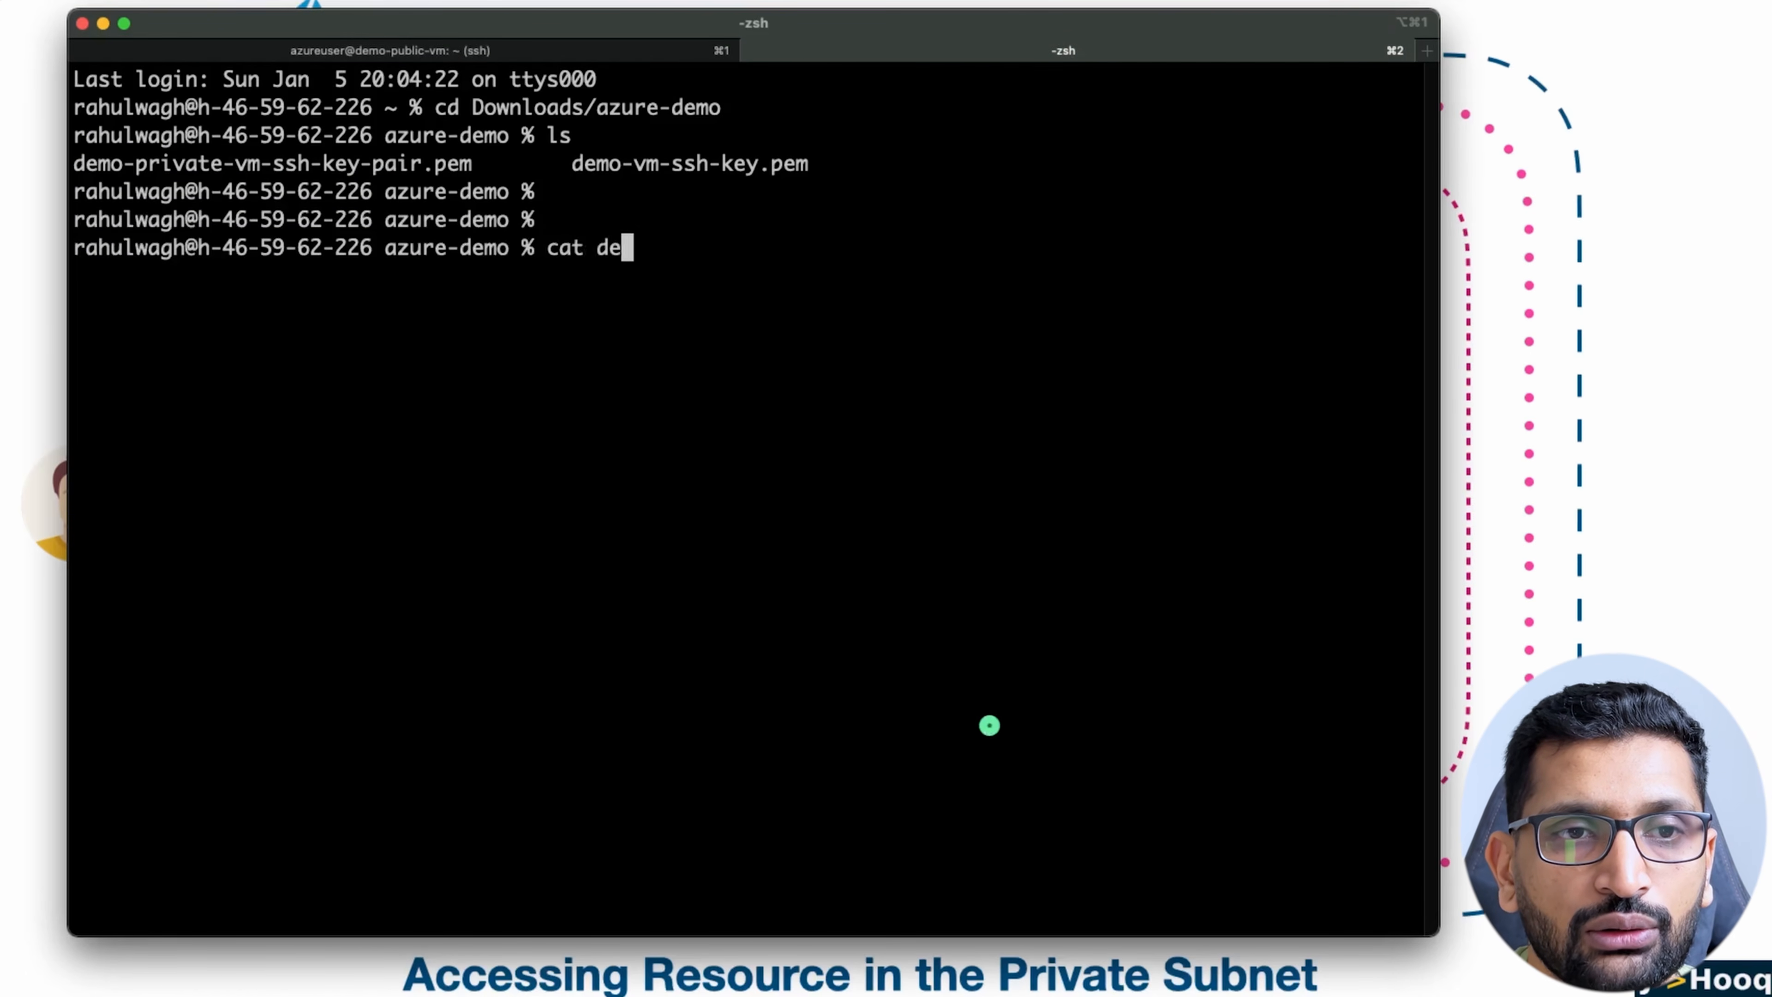
key("Return")
key("Up")
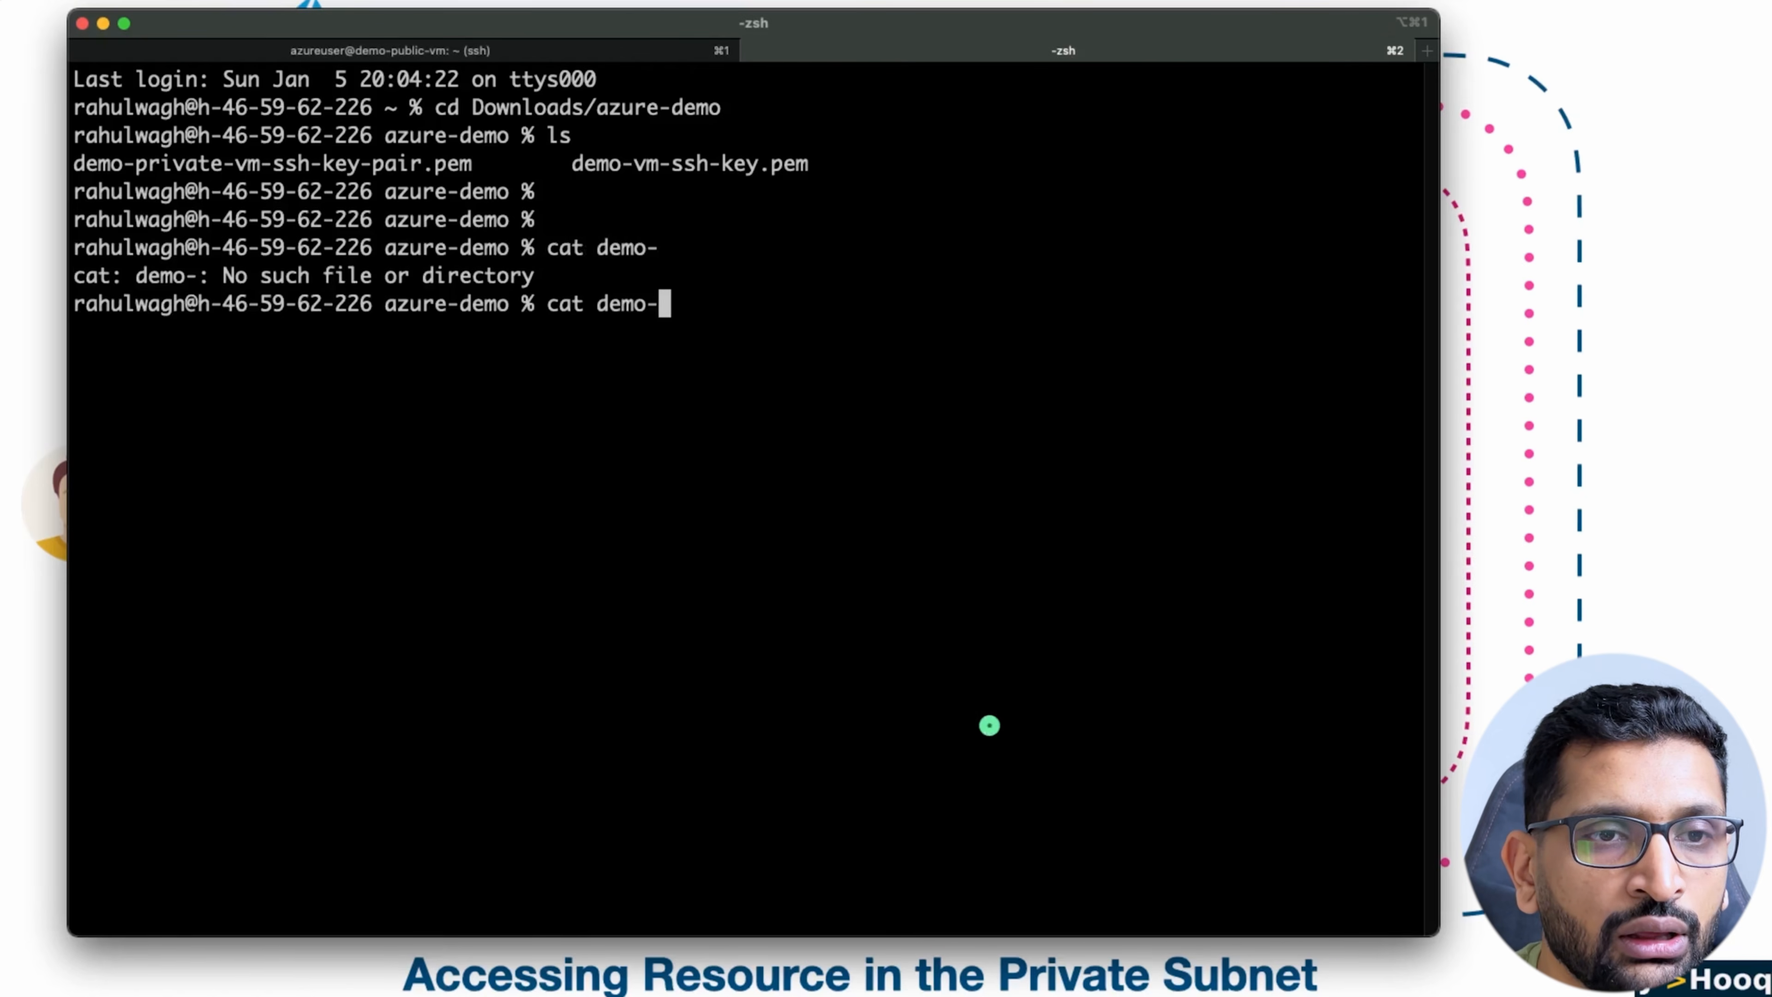
type("p")
key("Tab")
key("Return")
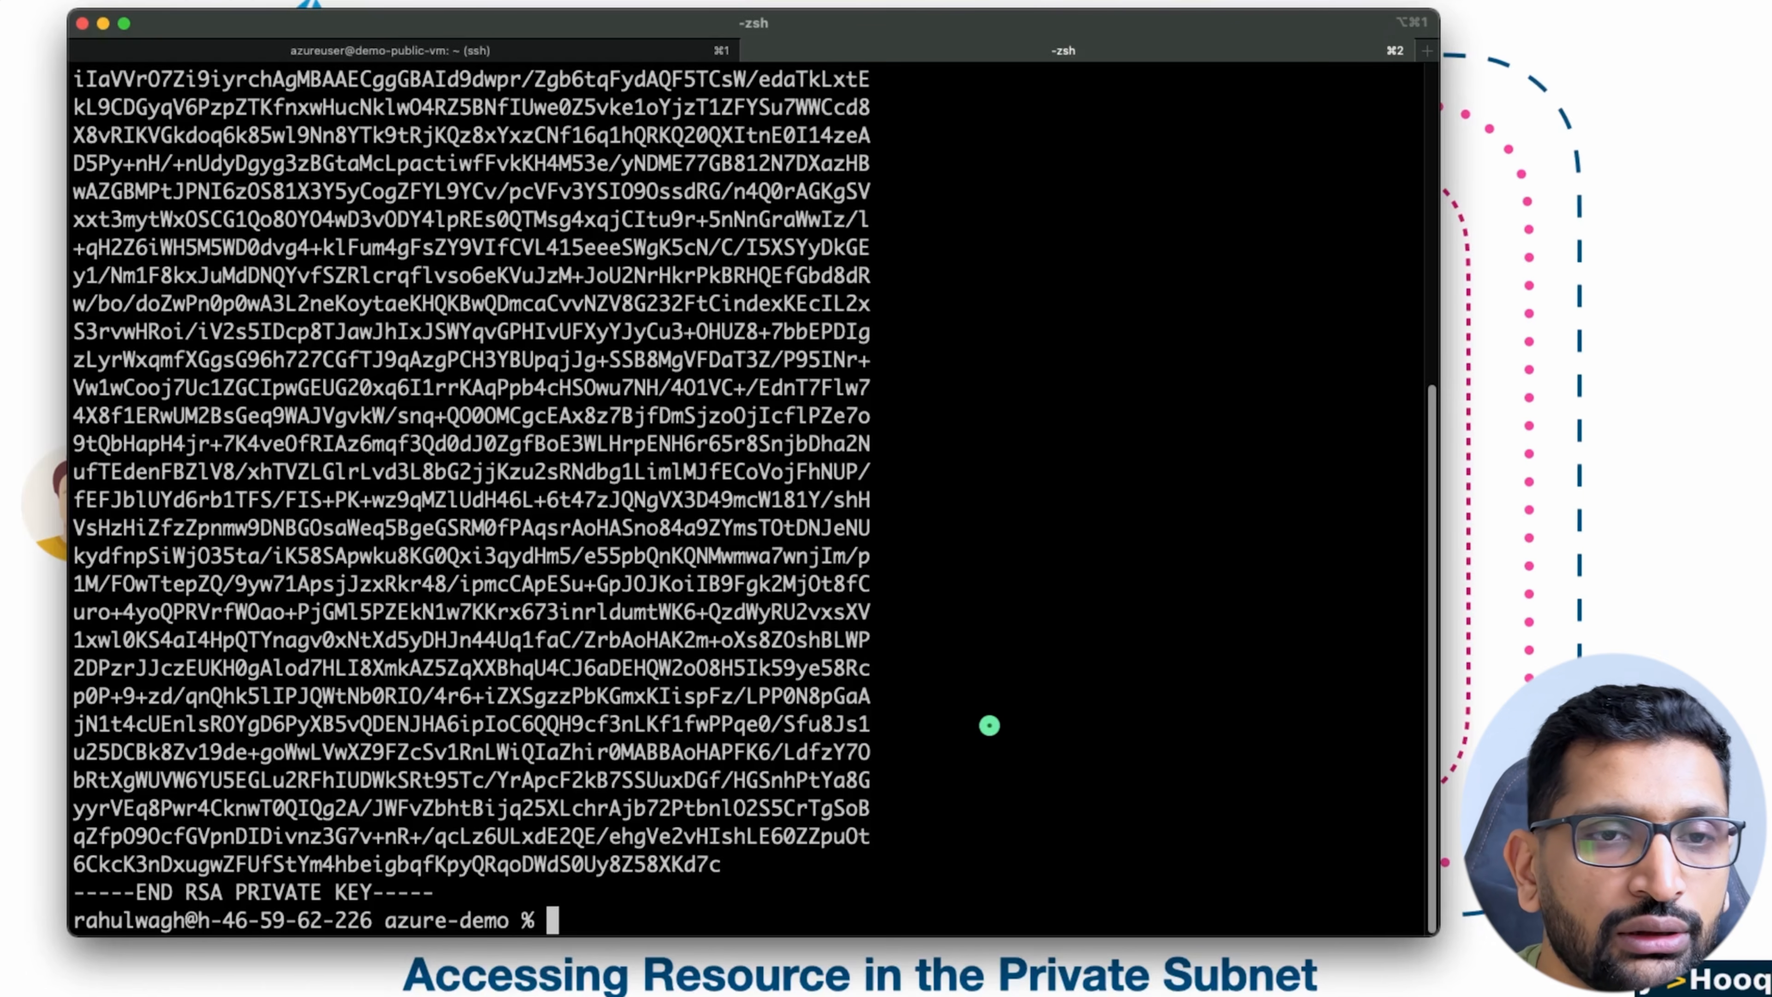
Step: Copy the complete RSA private key, including its BEGIN and END lines, and paste it into the file open in vi on demo-public-vm
scroll(534, 754, "up", 6)
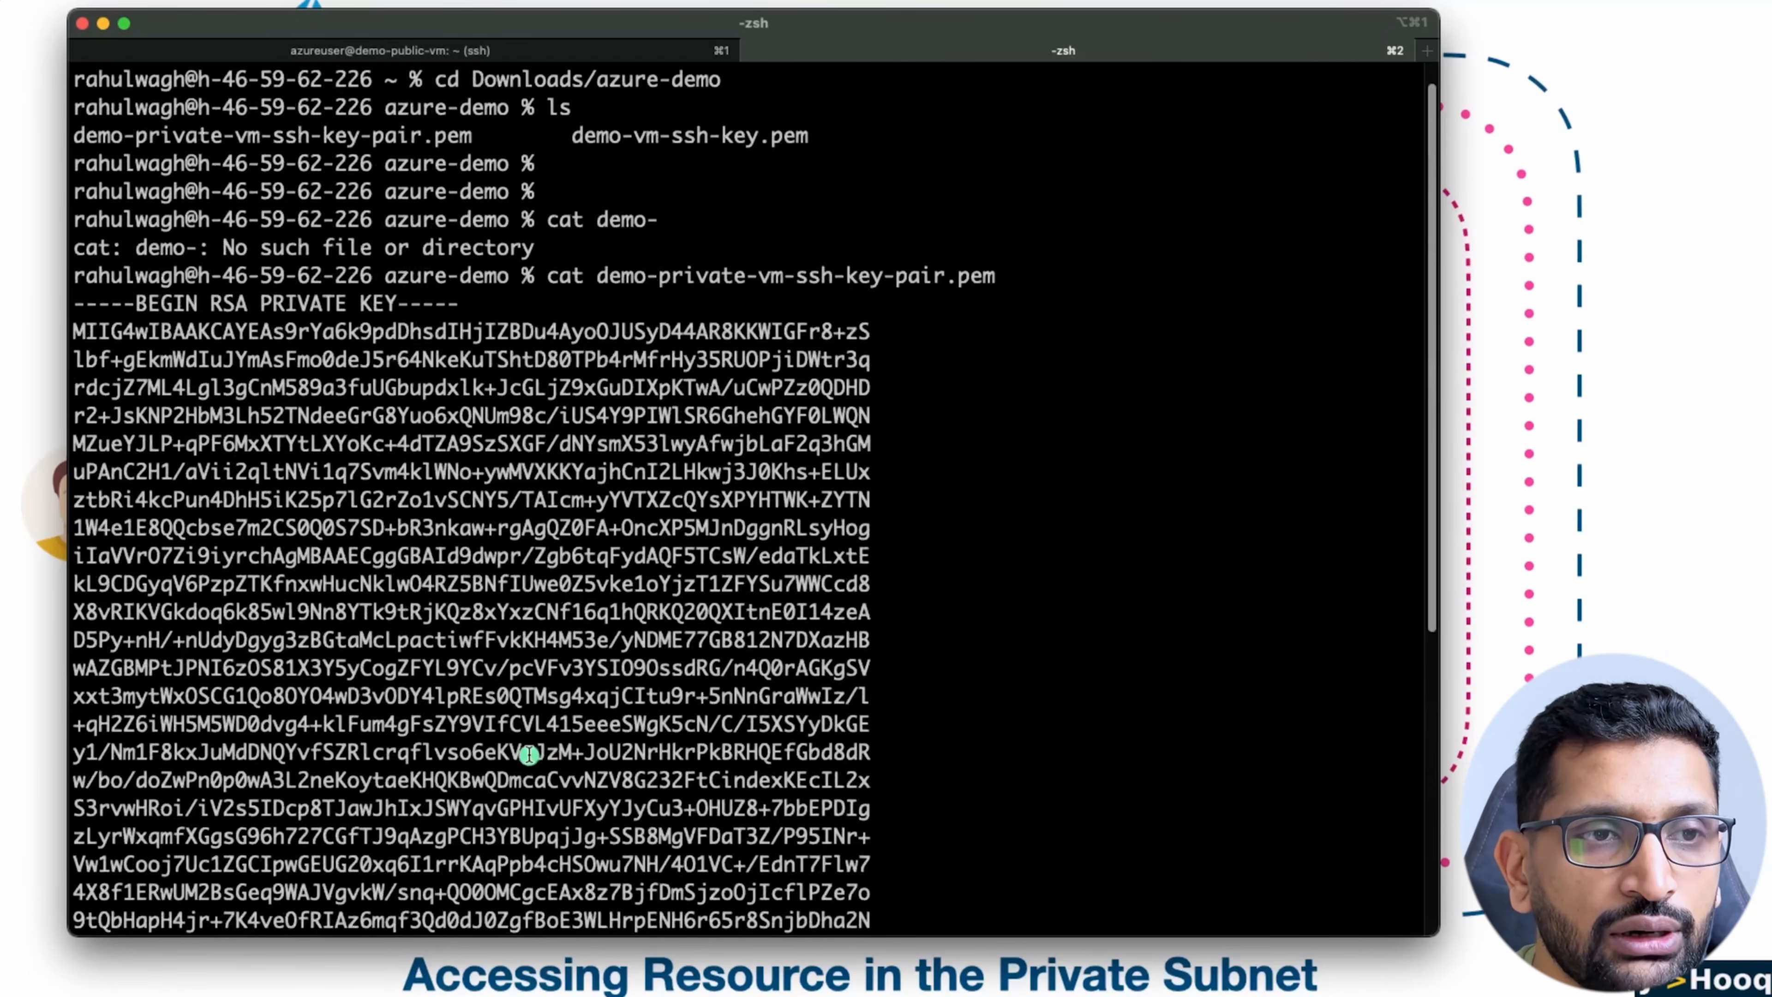
left_click_drag(72, 302, 432, 893)
right_click(418, 880)
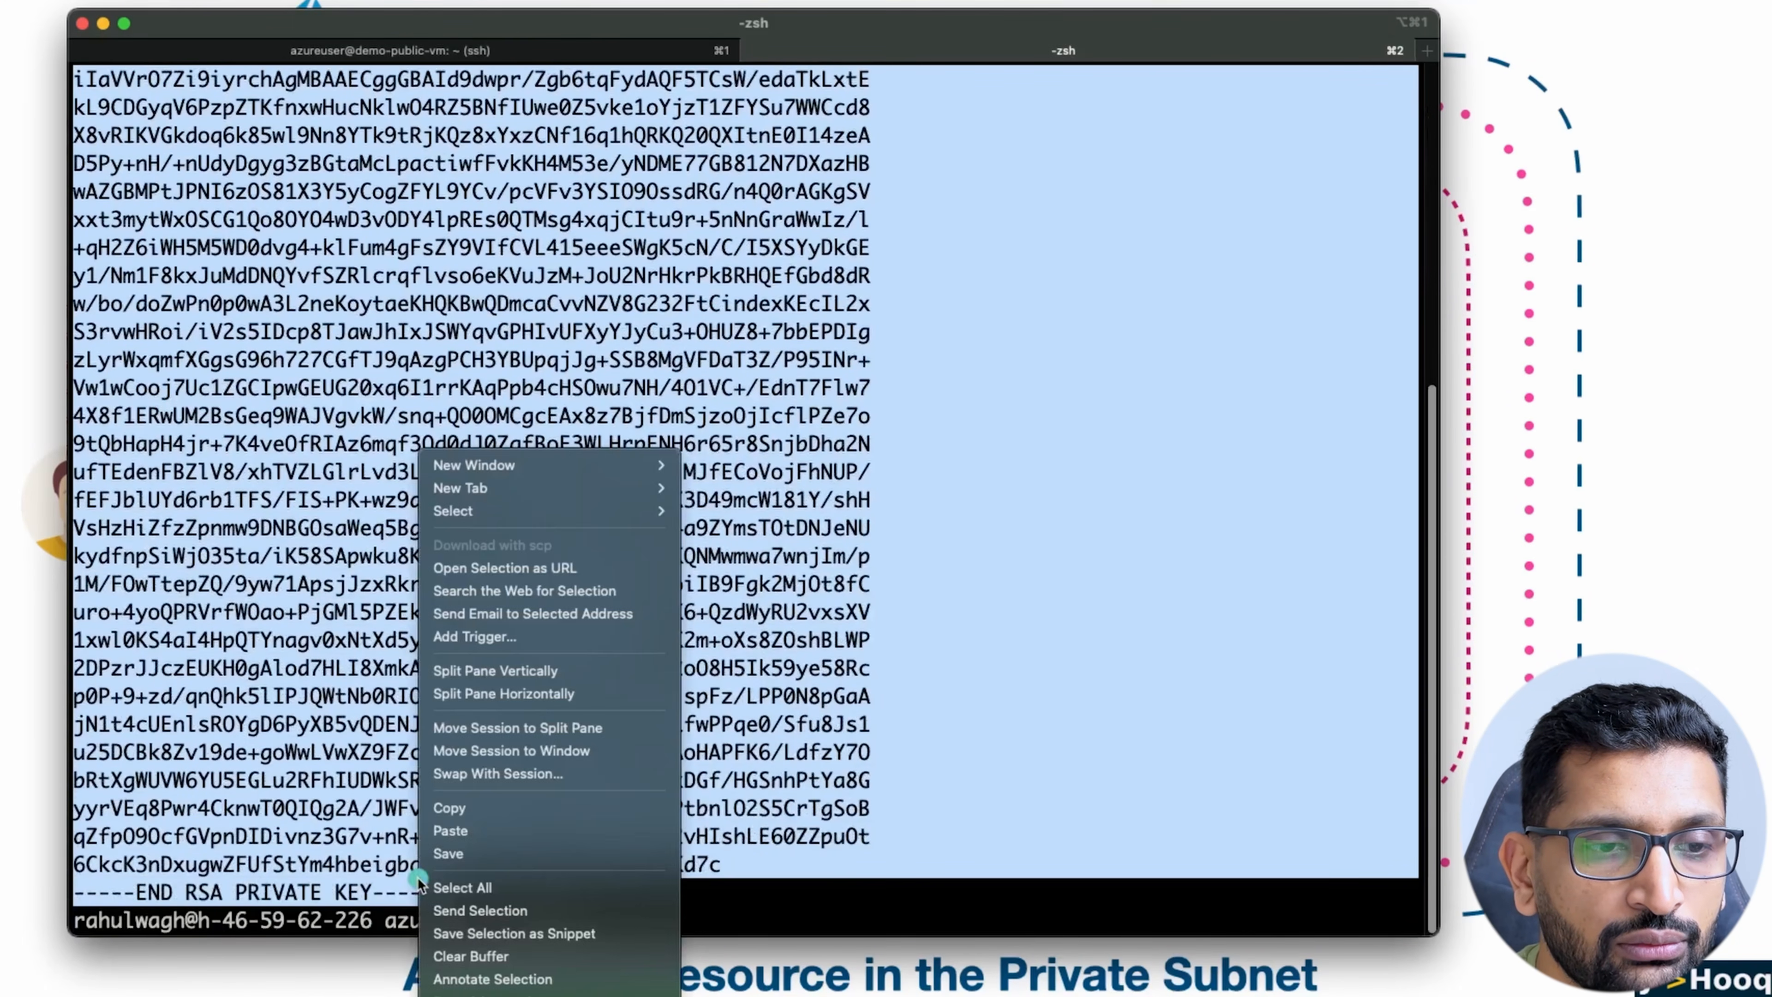
left_click(453, 804)
left_click(517, 50)
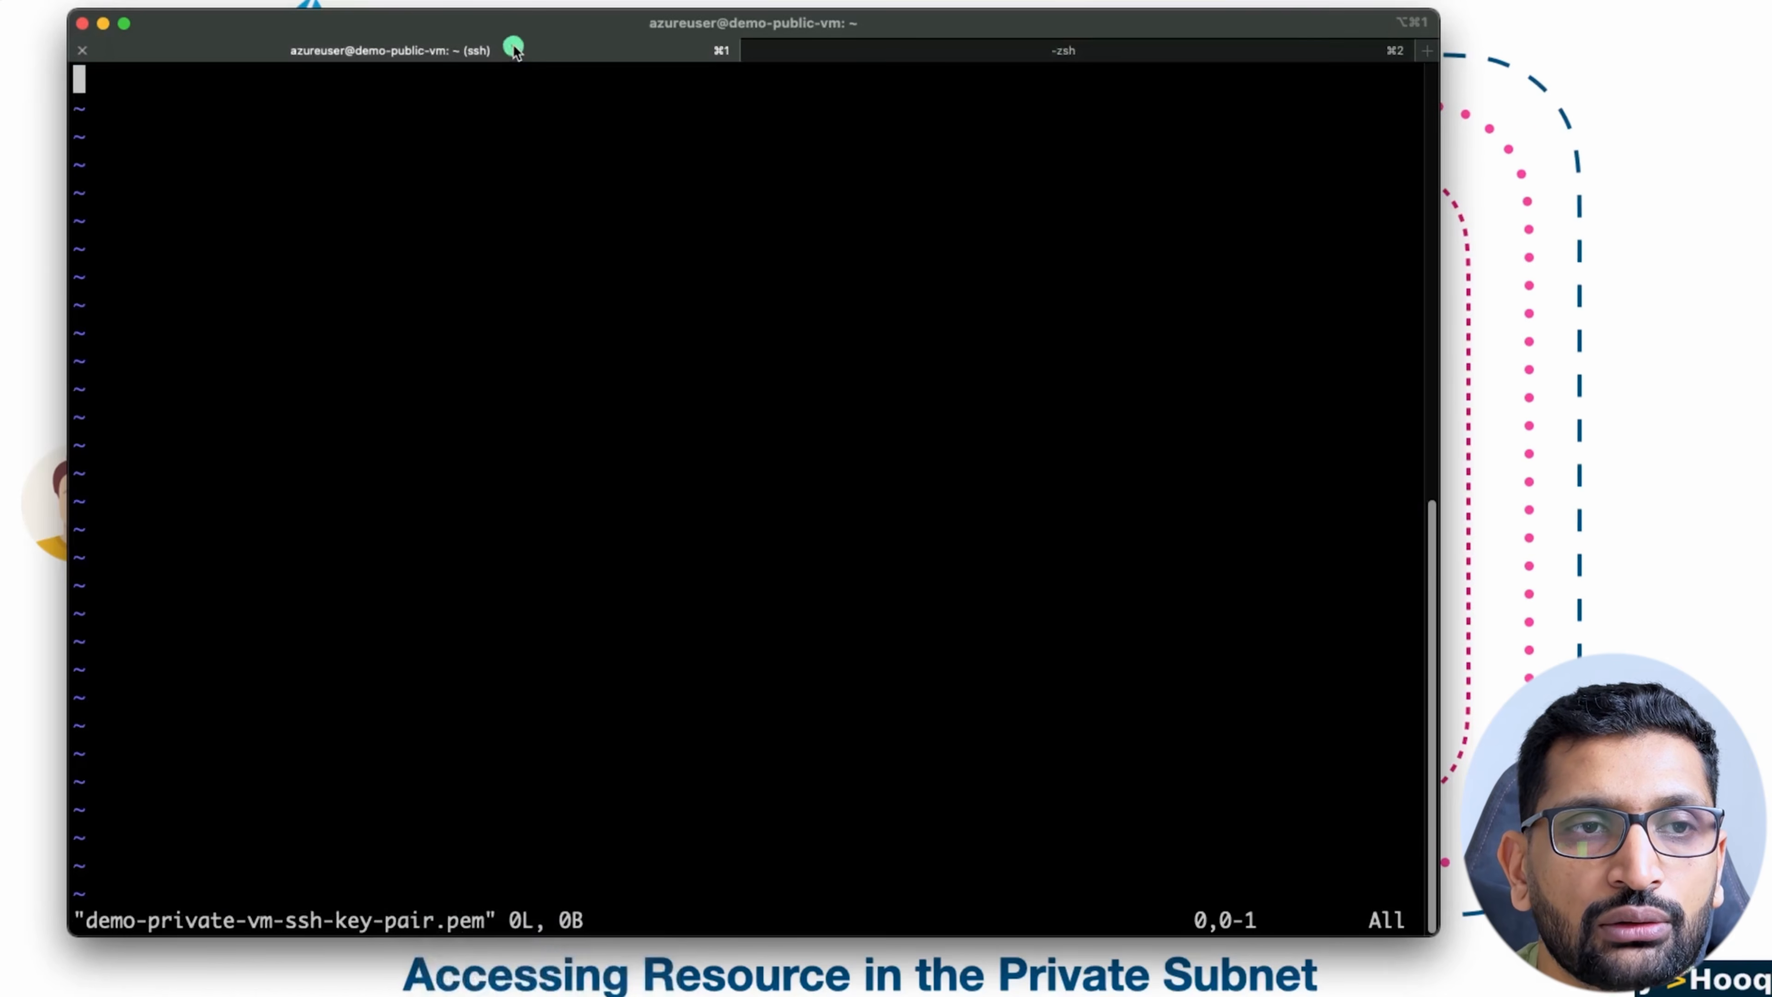
right_click(367, 298)
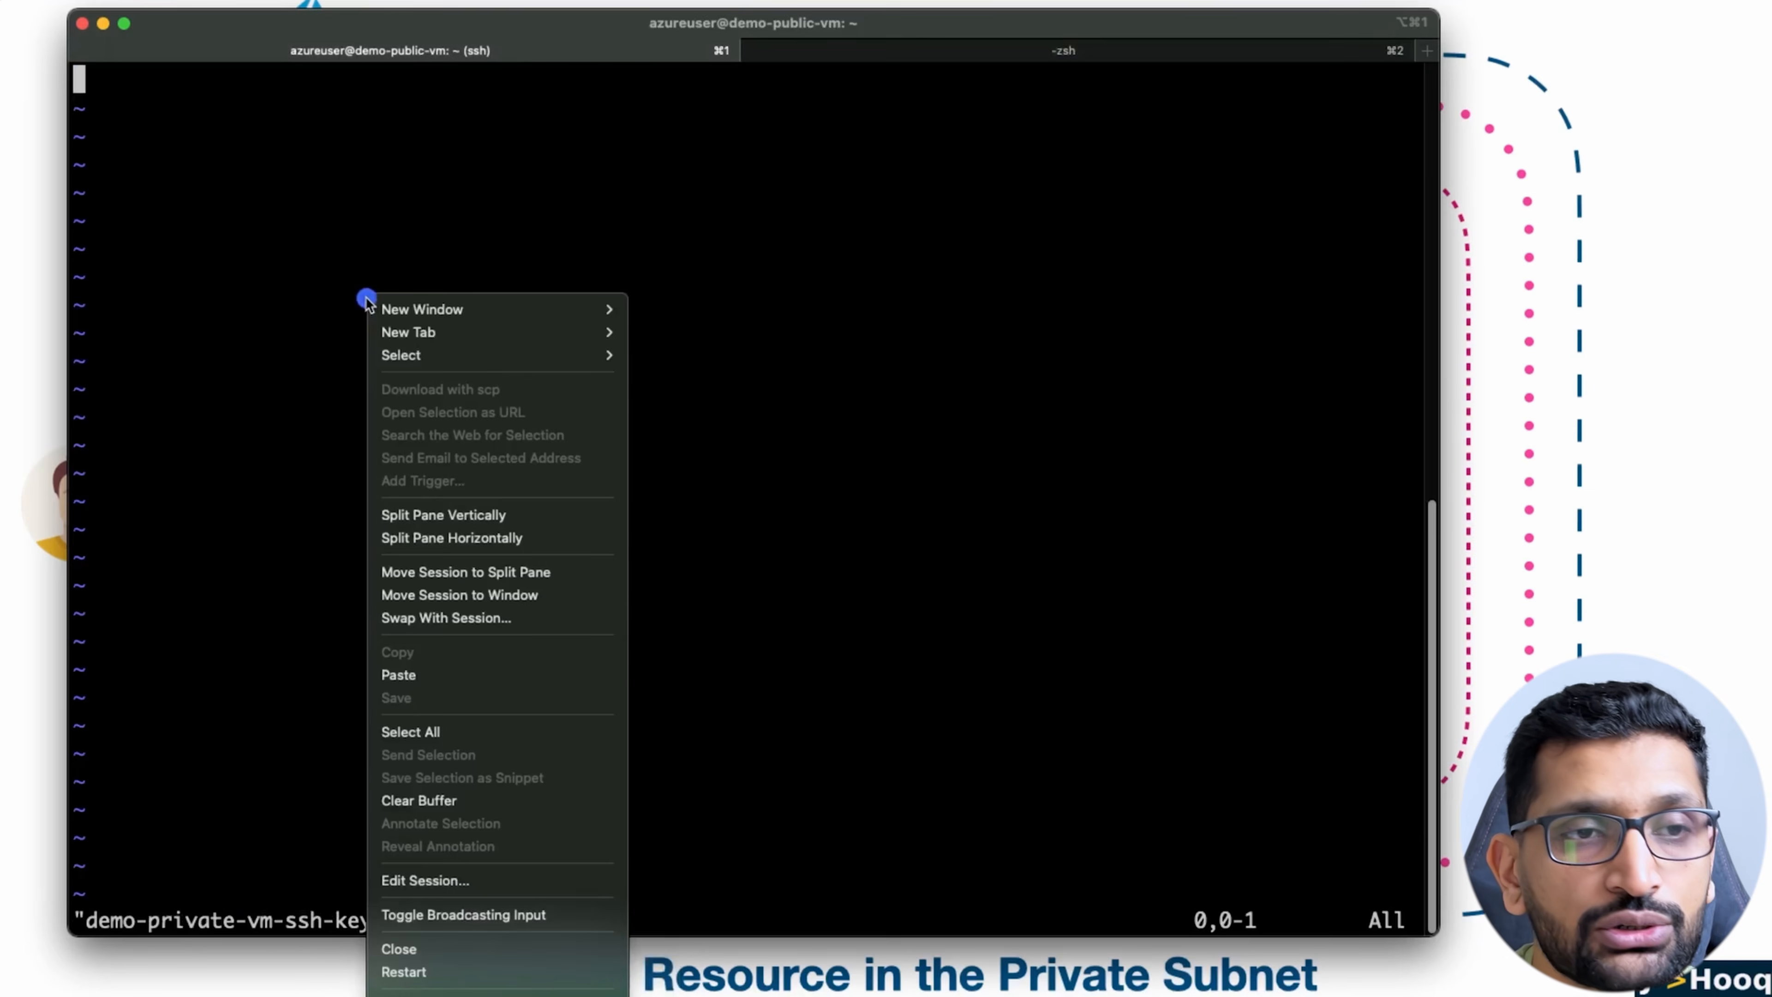
left_click(452, 677)
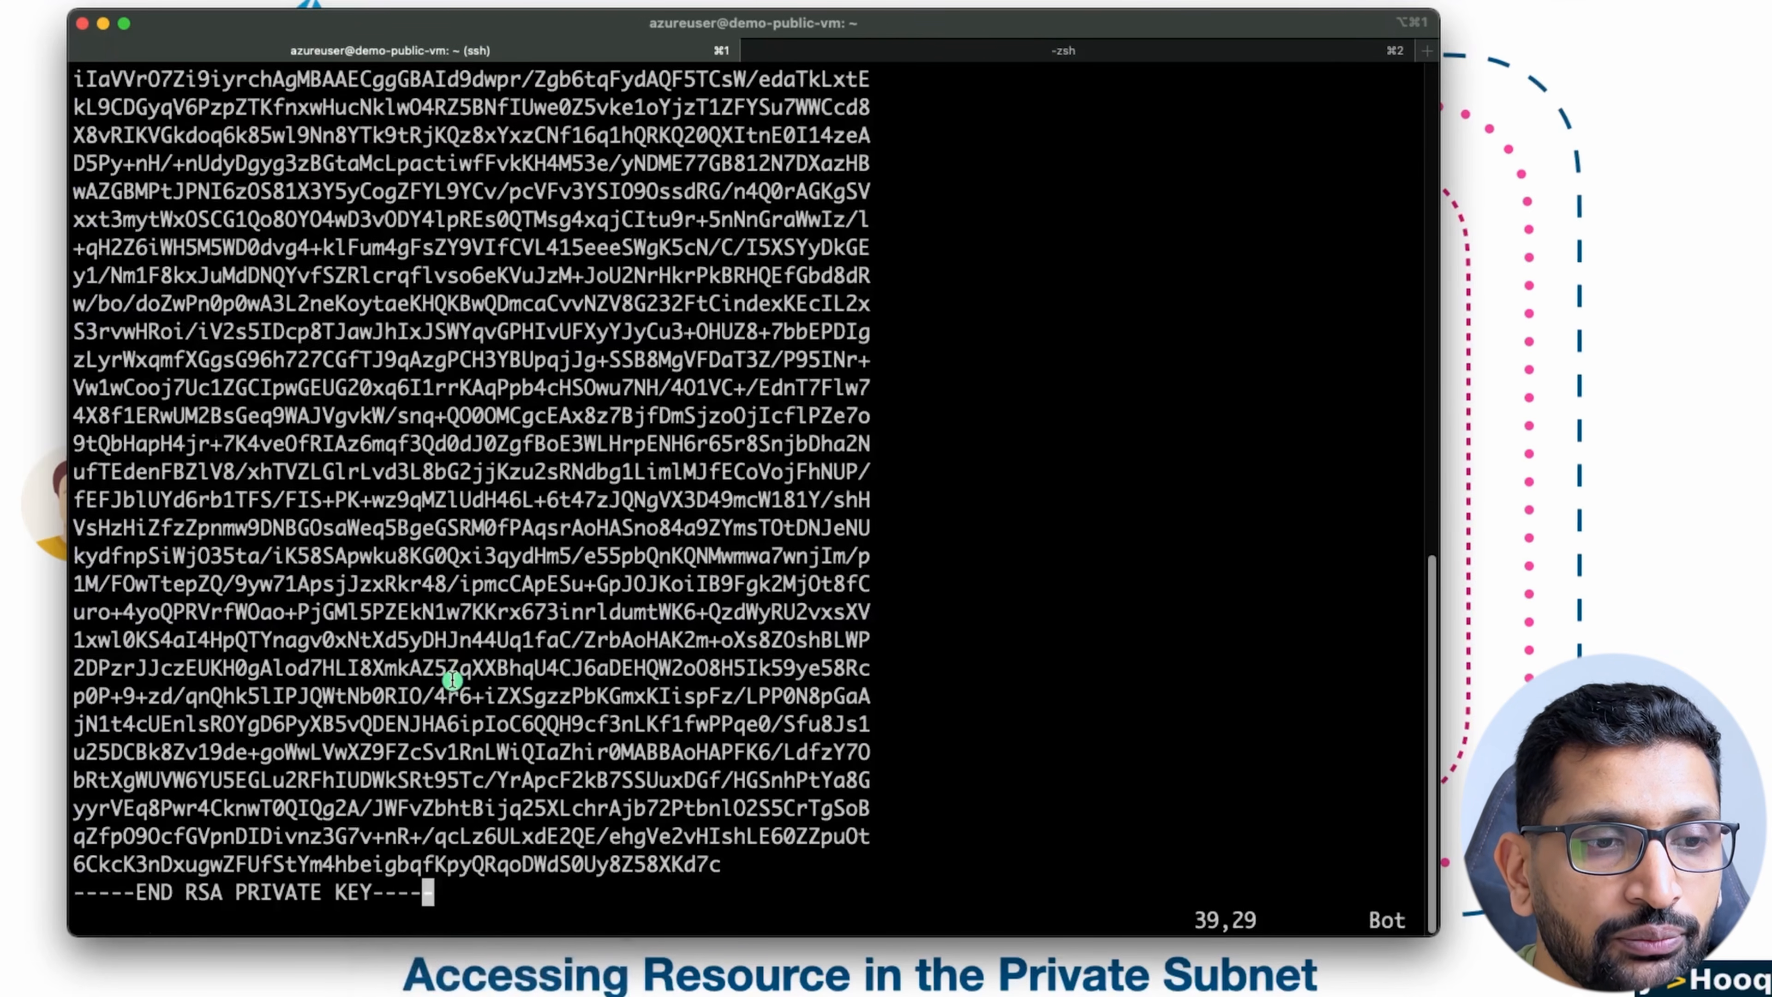
Step: Save the key file and quit vi, returning to the demo-public-vm shell prompt
type(":wq")
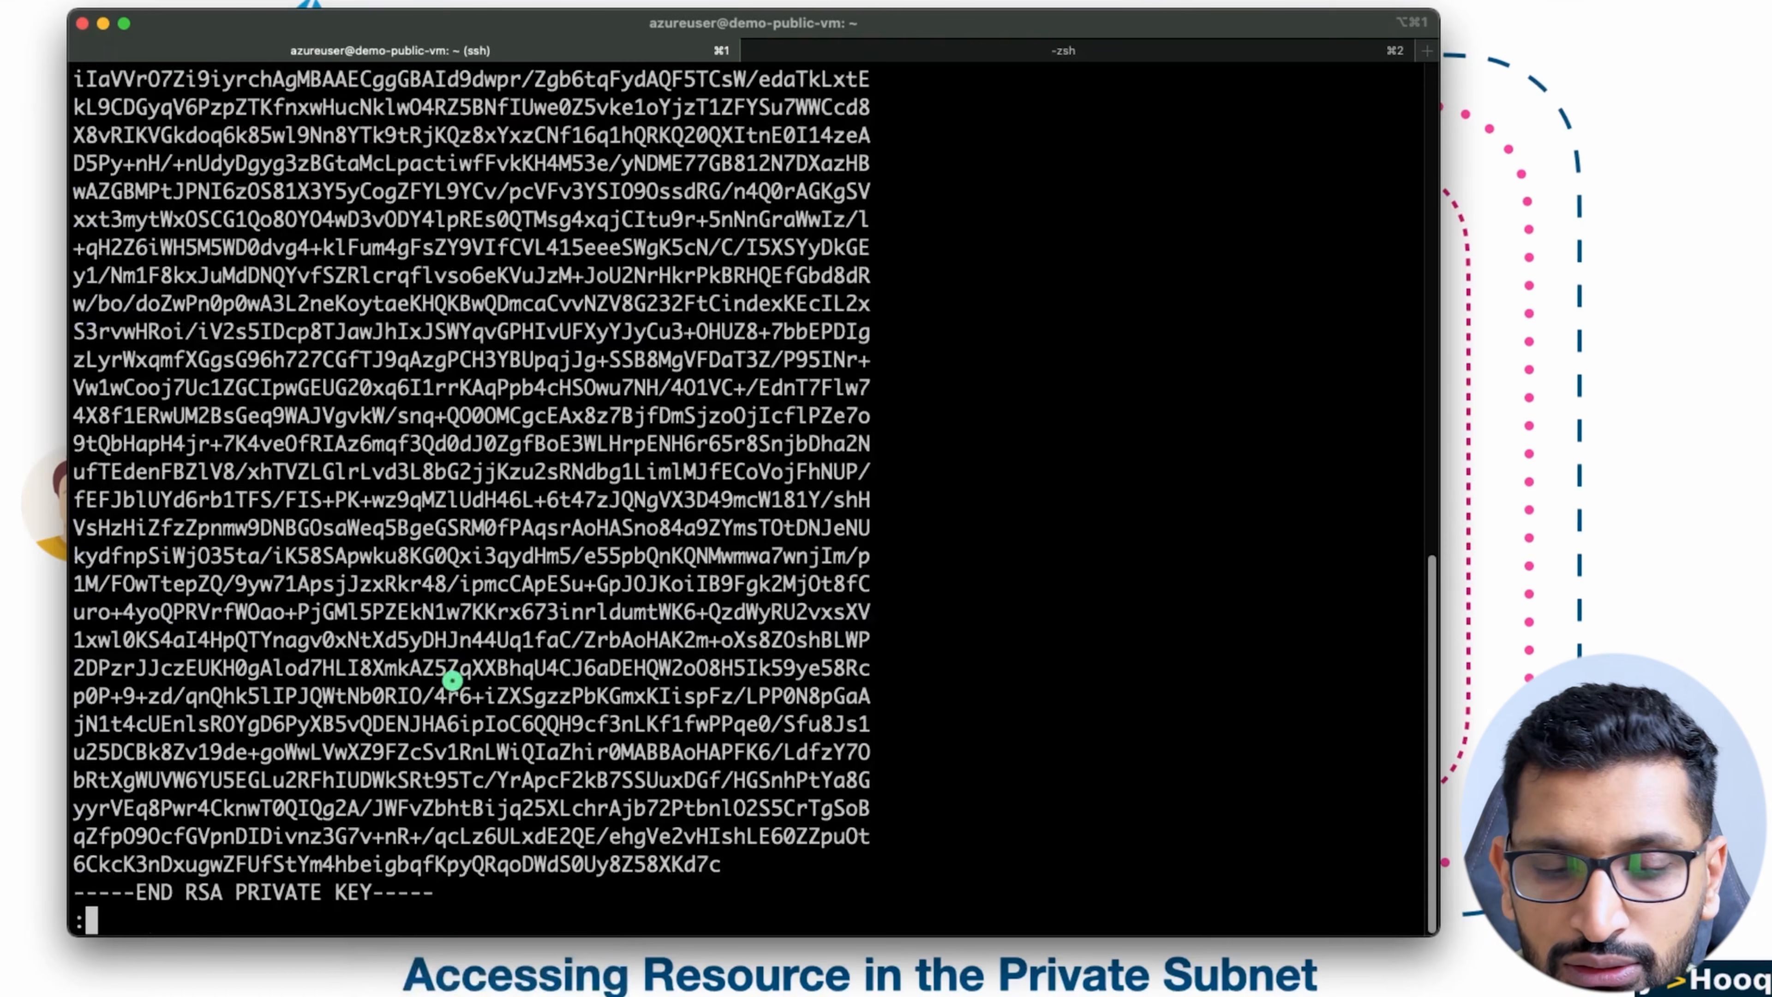
key("Return")
key("Return")
key("Return")
key("Return")
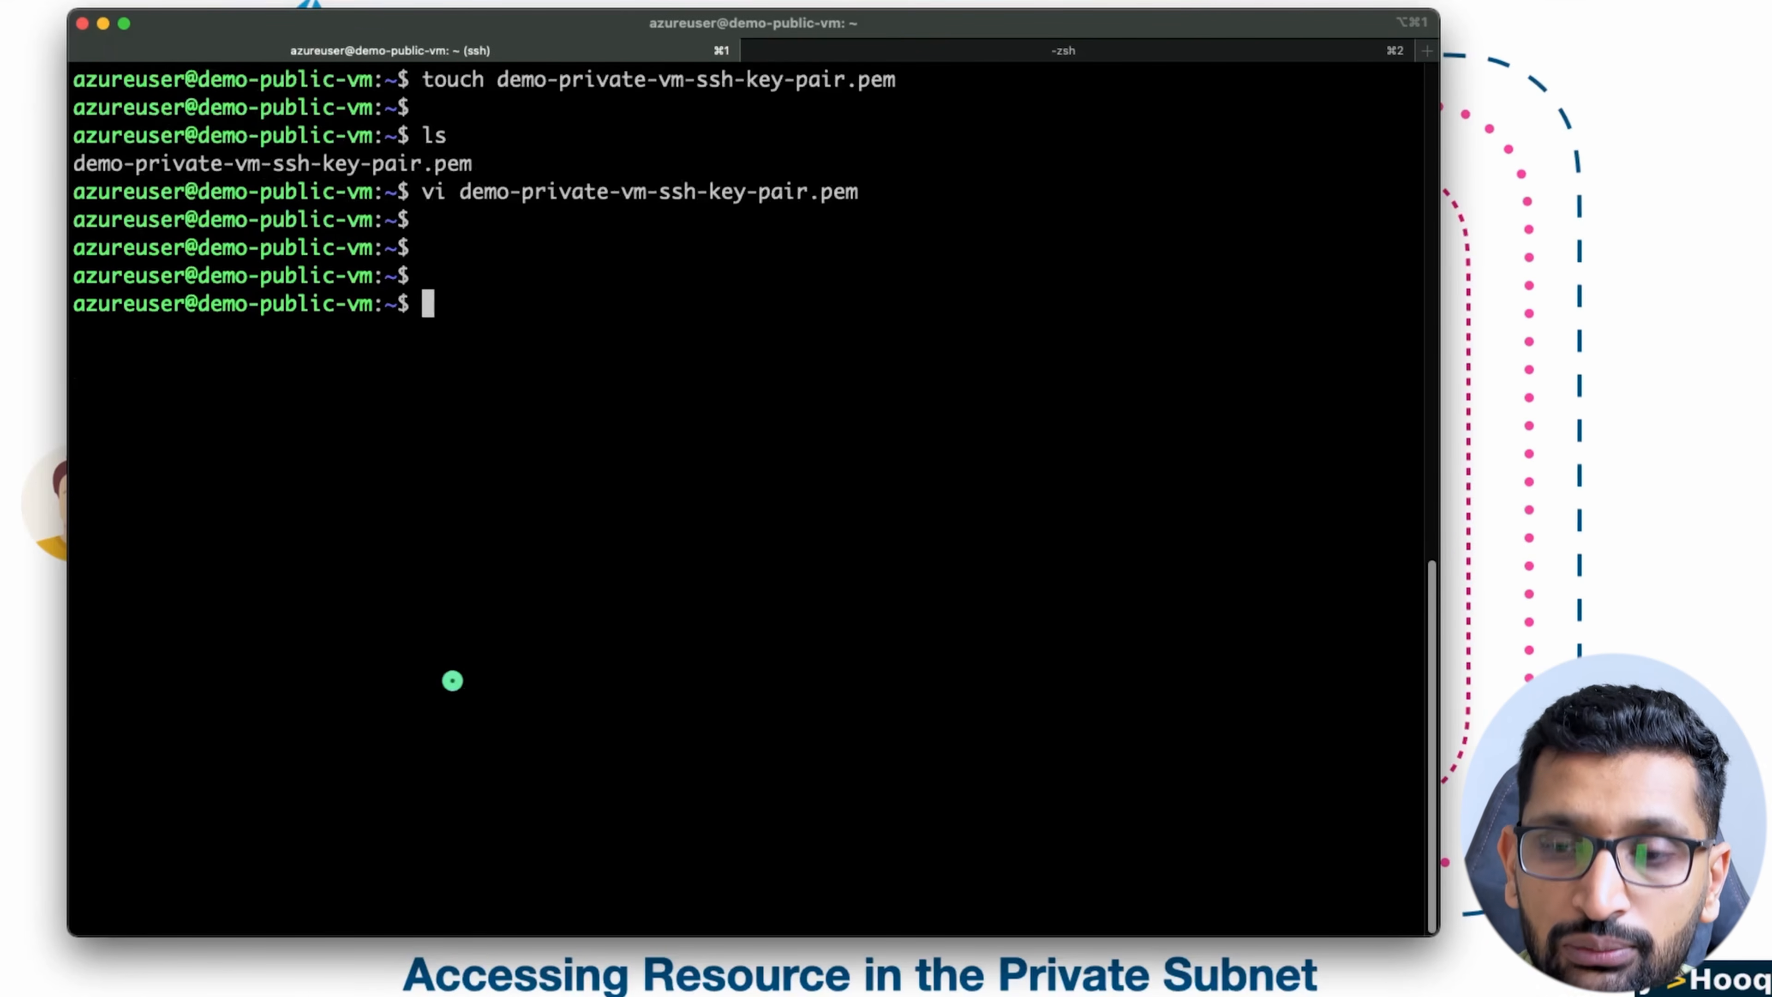
Step: List all files on demo-public-vm with ls -lart and check the permissions of demo-private-vm-ssh-key-pair.pem
type("ls -lart")
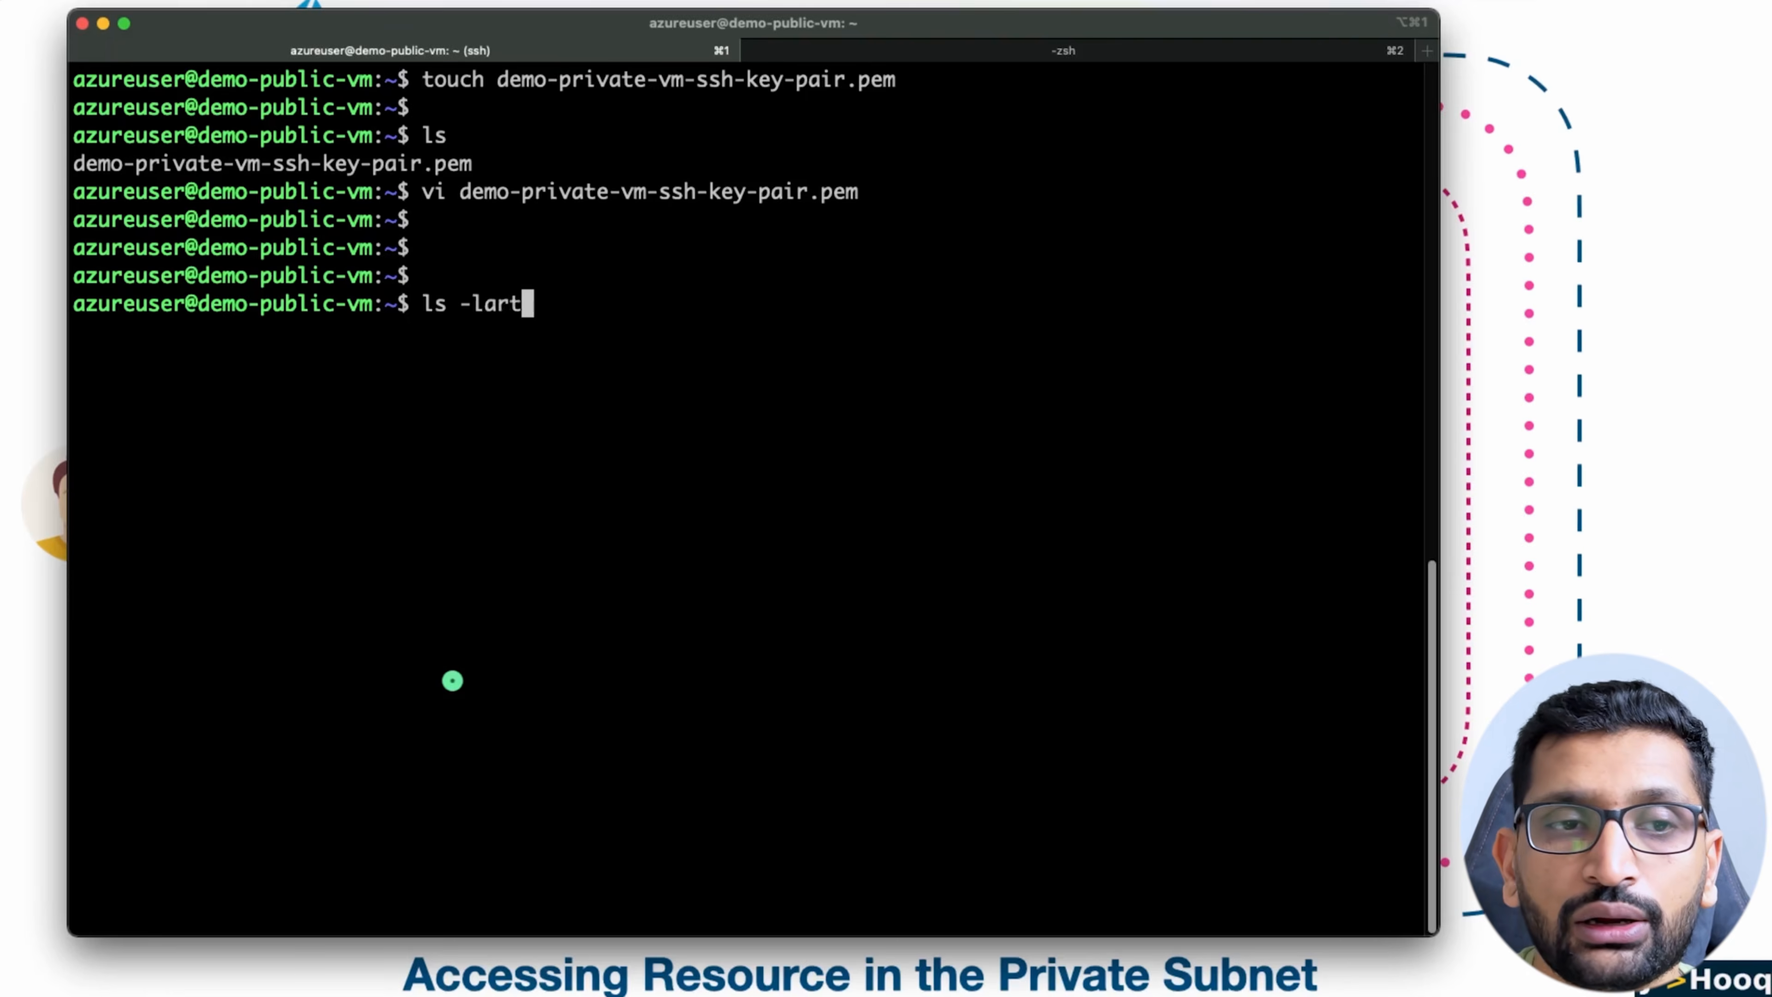
key("Return")
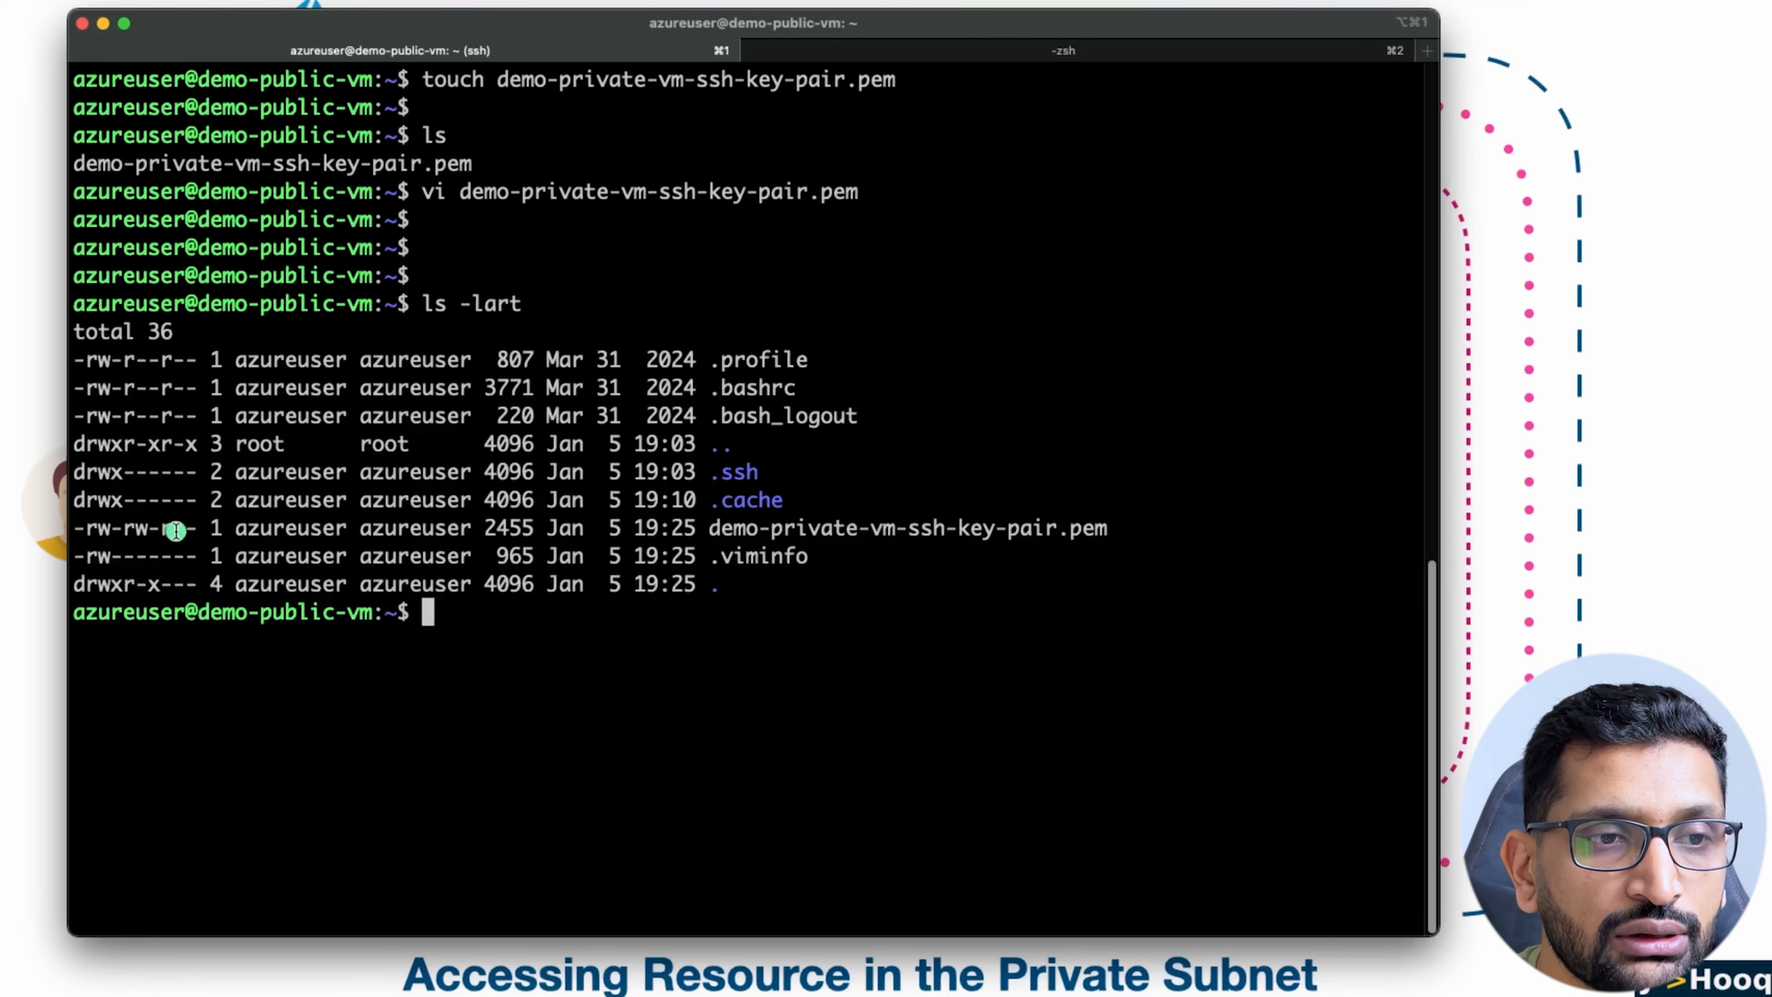
left_click_drag(175, 529, 73, 529)
left_click_drag(1155, 531, 34, 516)
left_click(622, 750)
Step: Set the permissions of demo-private-vm-ssh-key-pair.pem to 400 with chmod
type("ch")
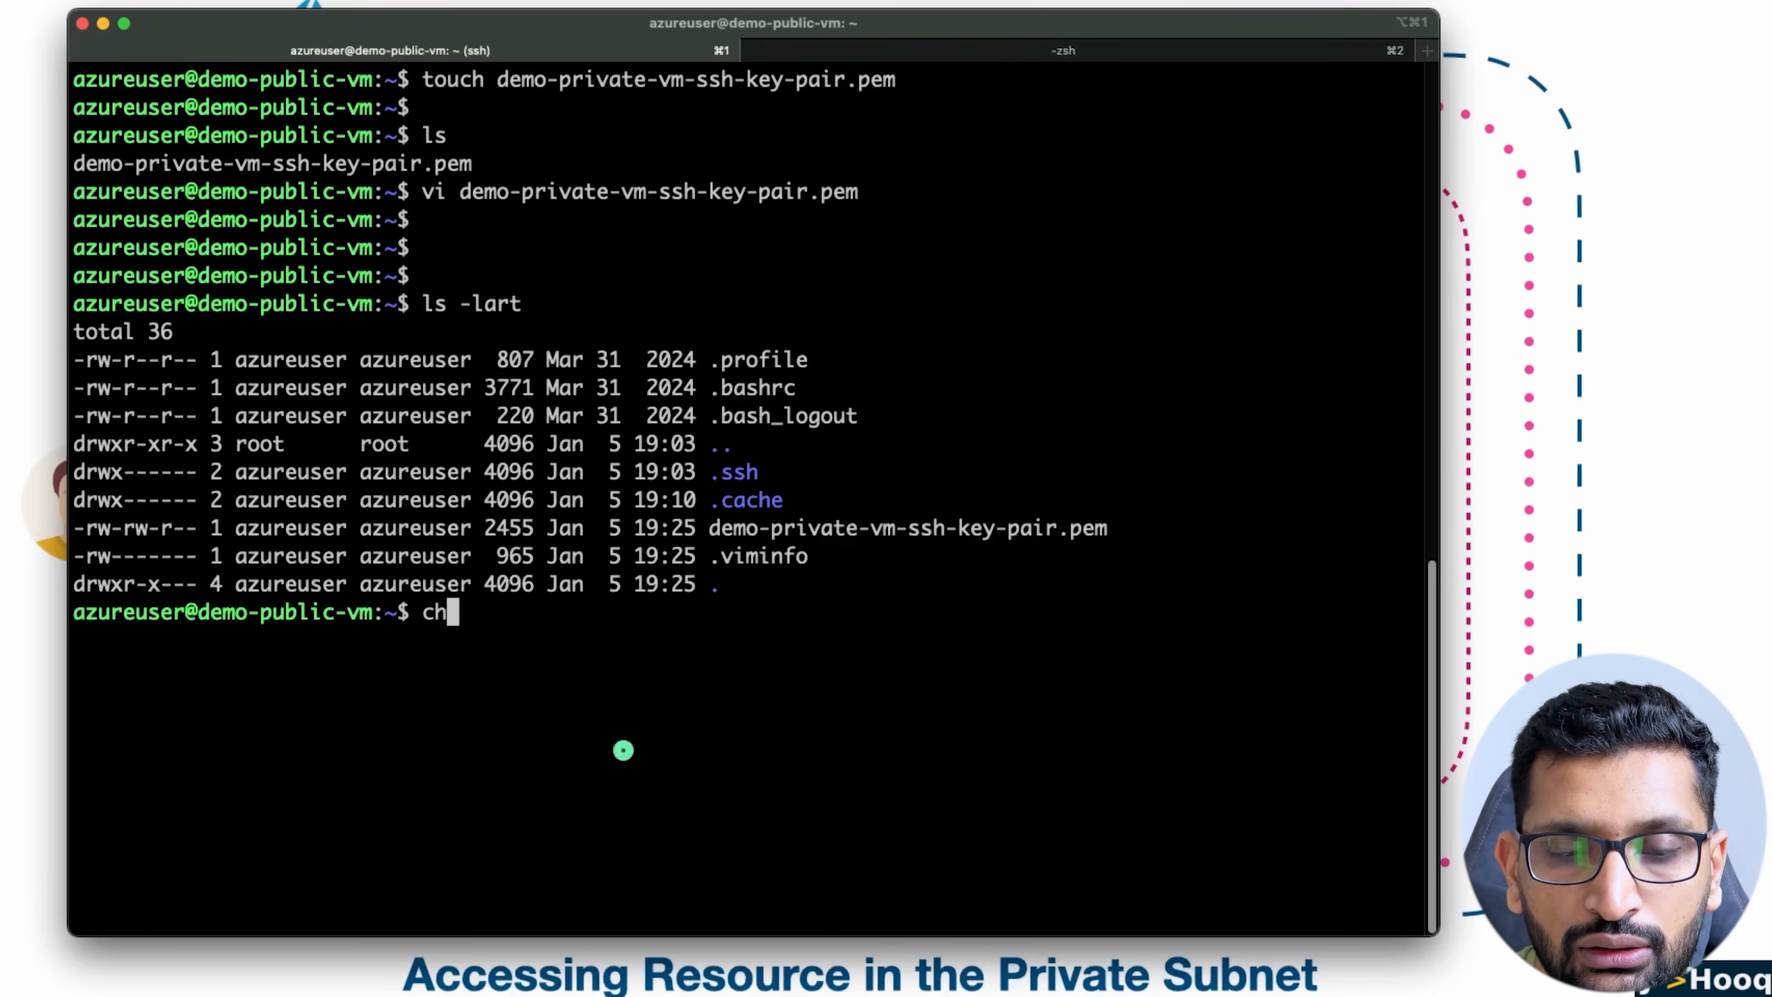
type("mod 400 de")
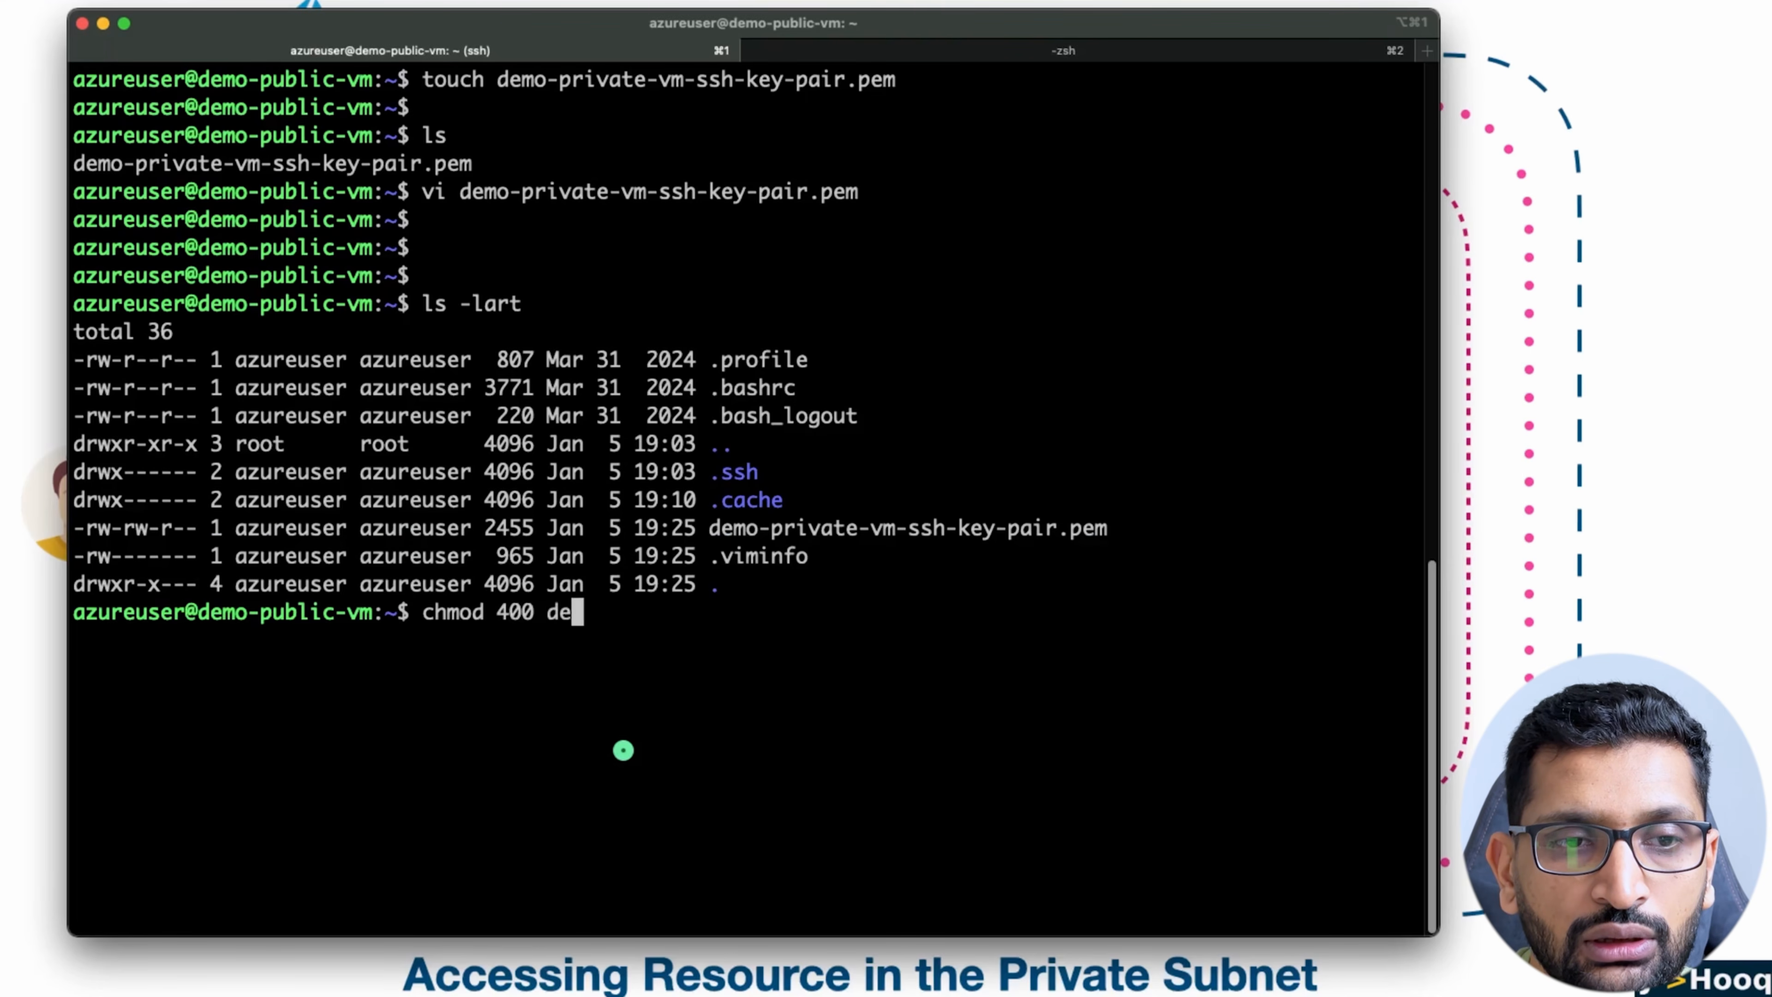
key("Tab")
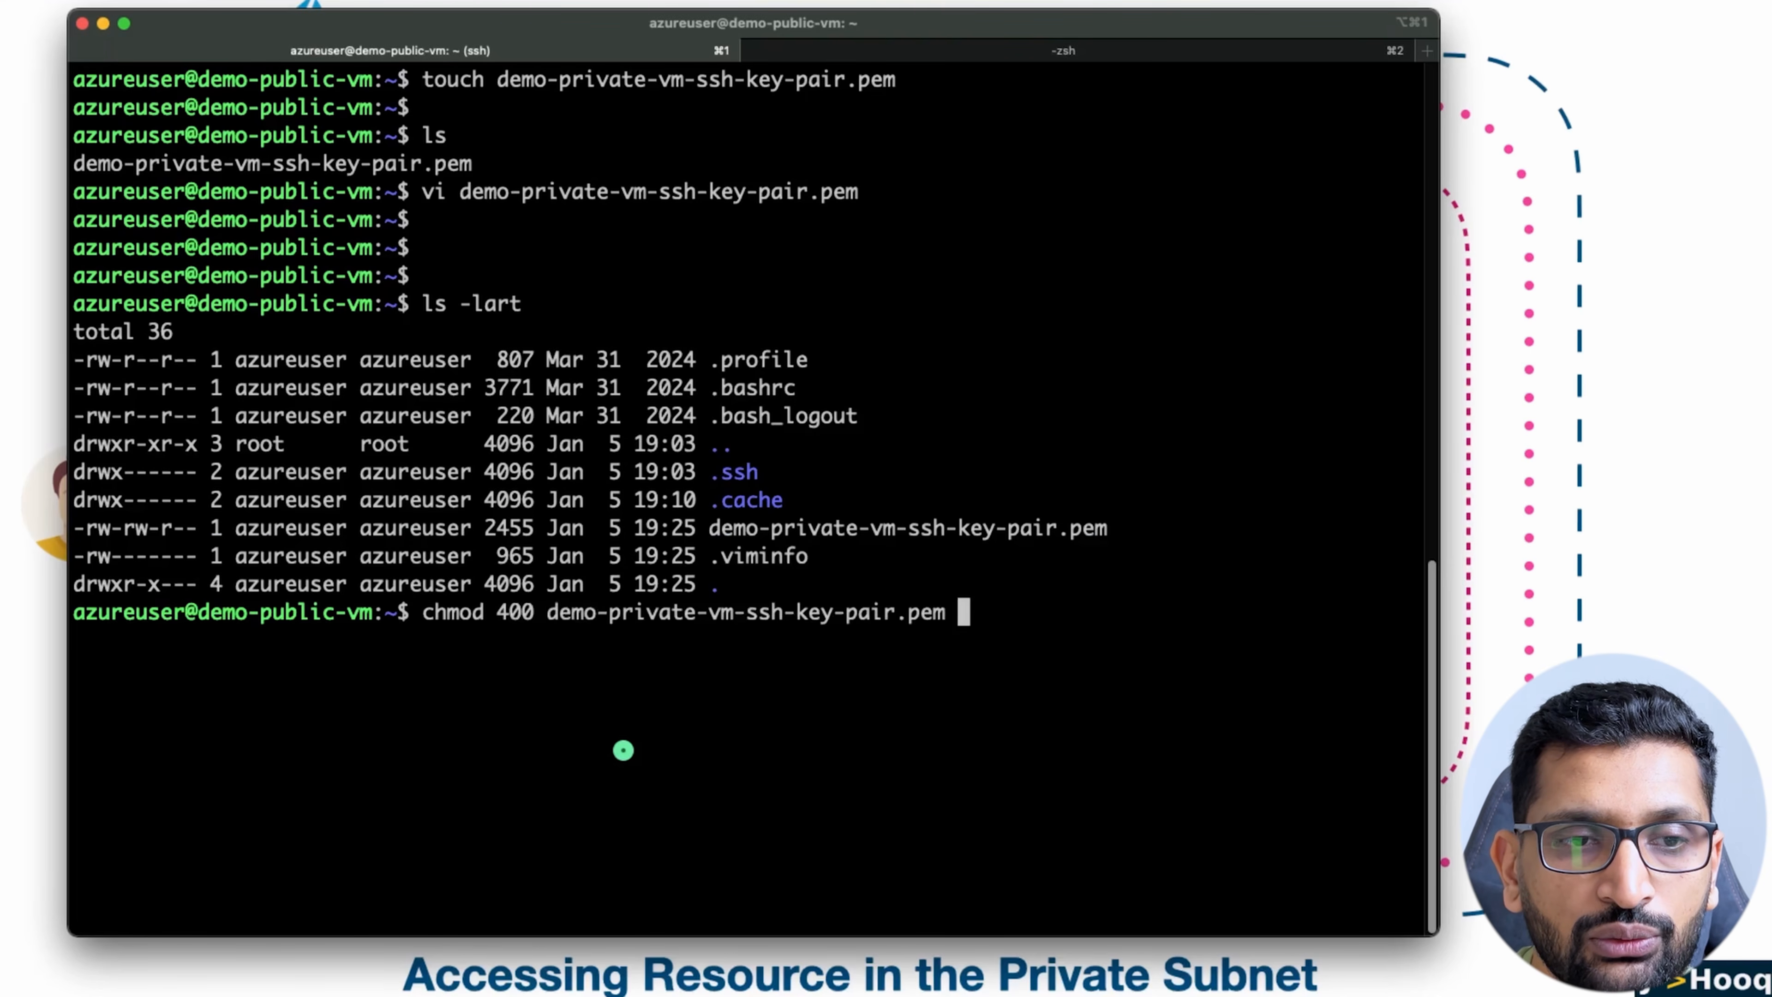
key("Return")
key("Return")
key("Return")
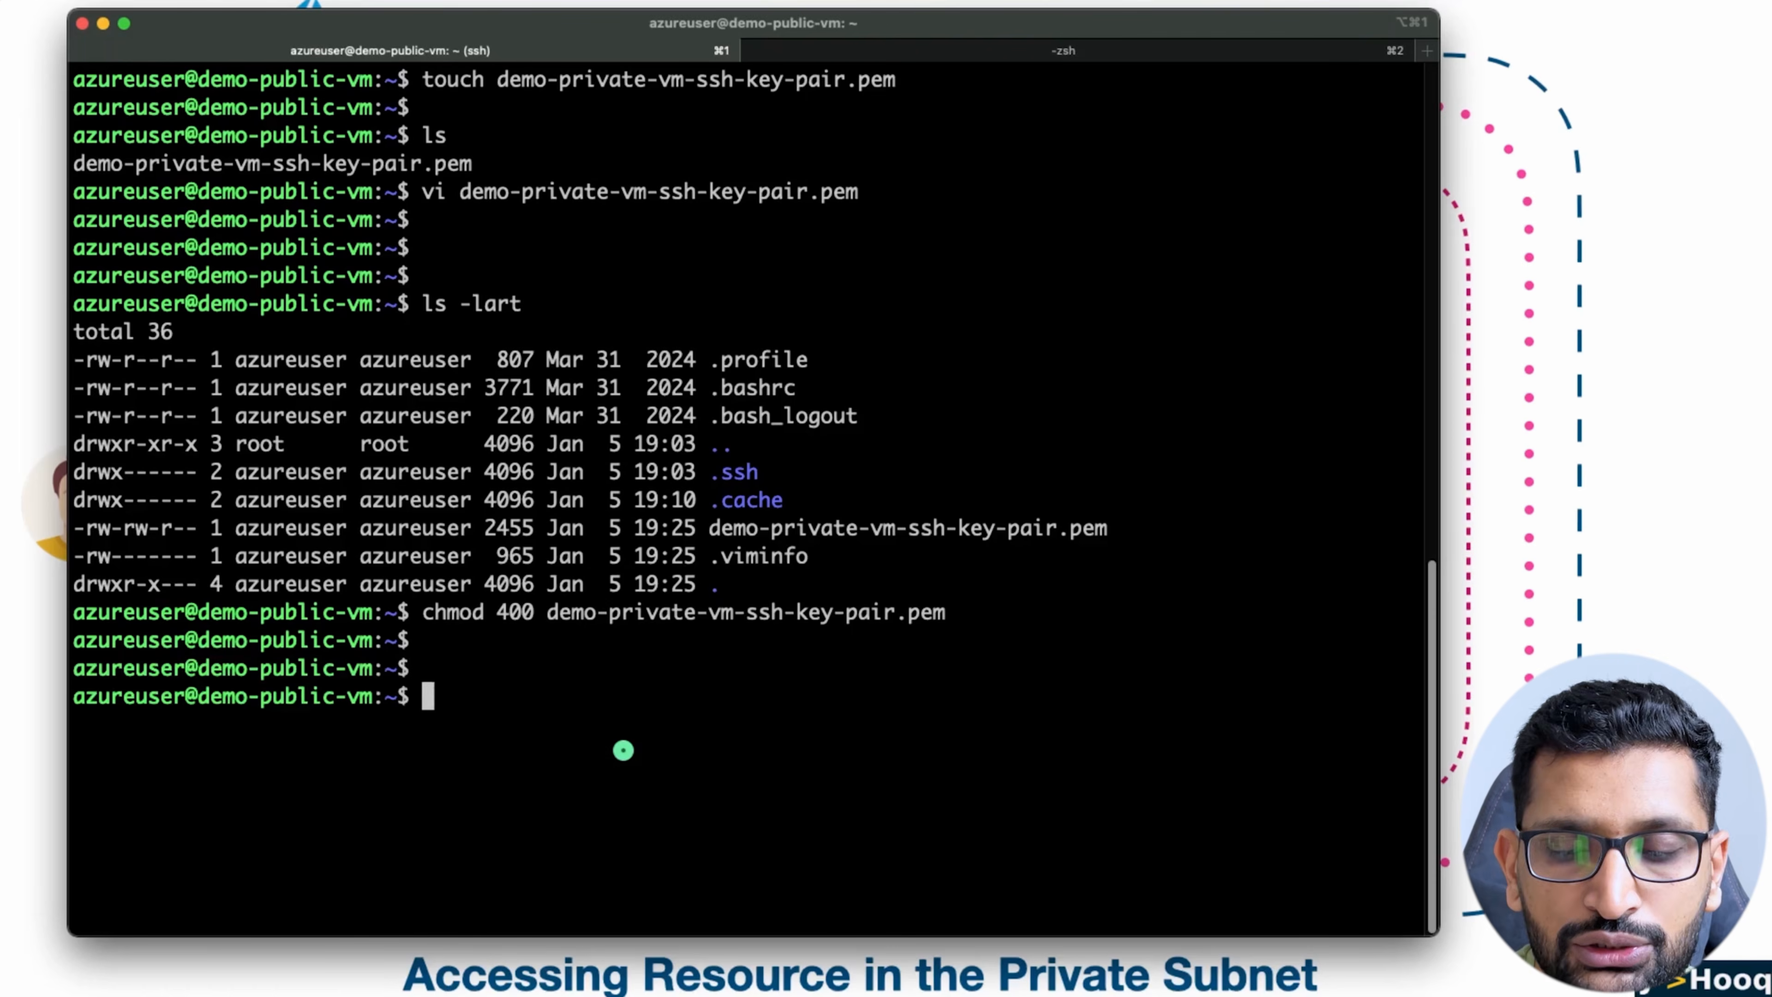
Step: Repeat the ls -lart listing and check the key file's new permissions and the demo-public-vm prompt
key("Up")
key("Up")
key("Return")
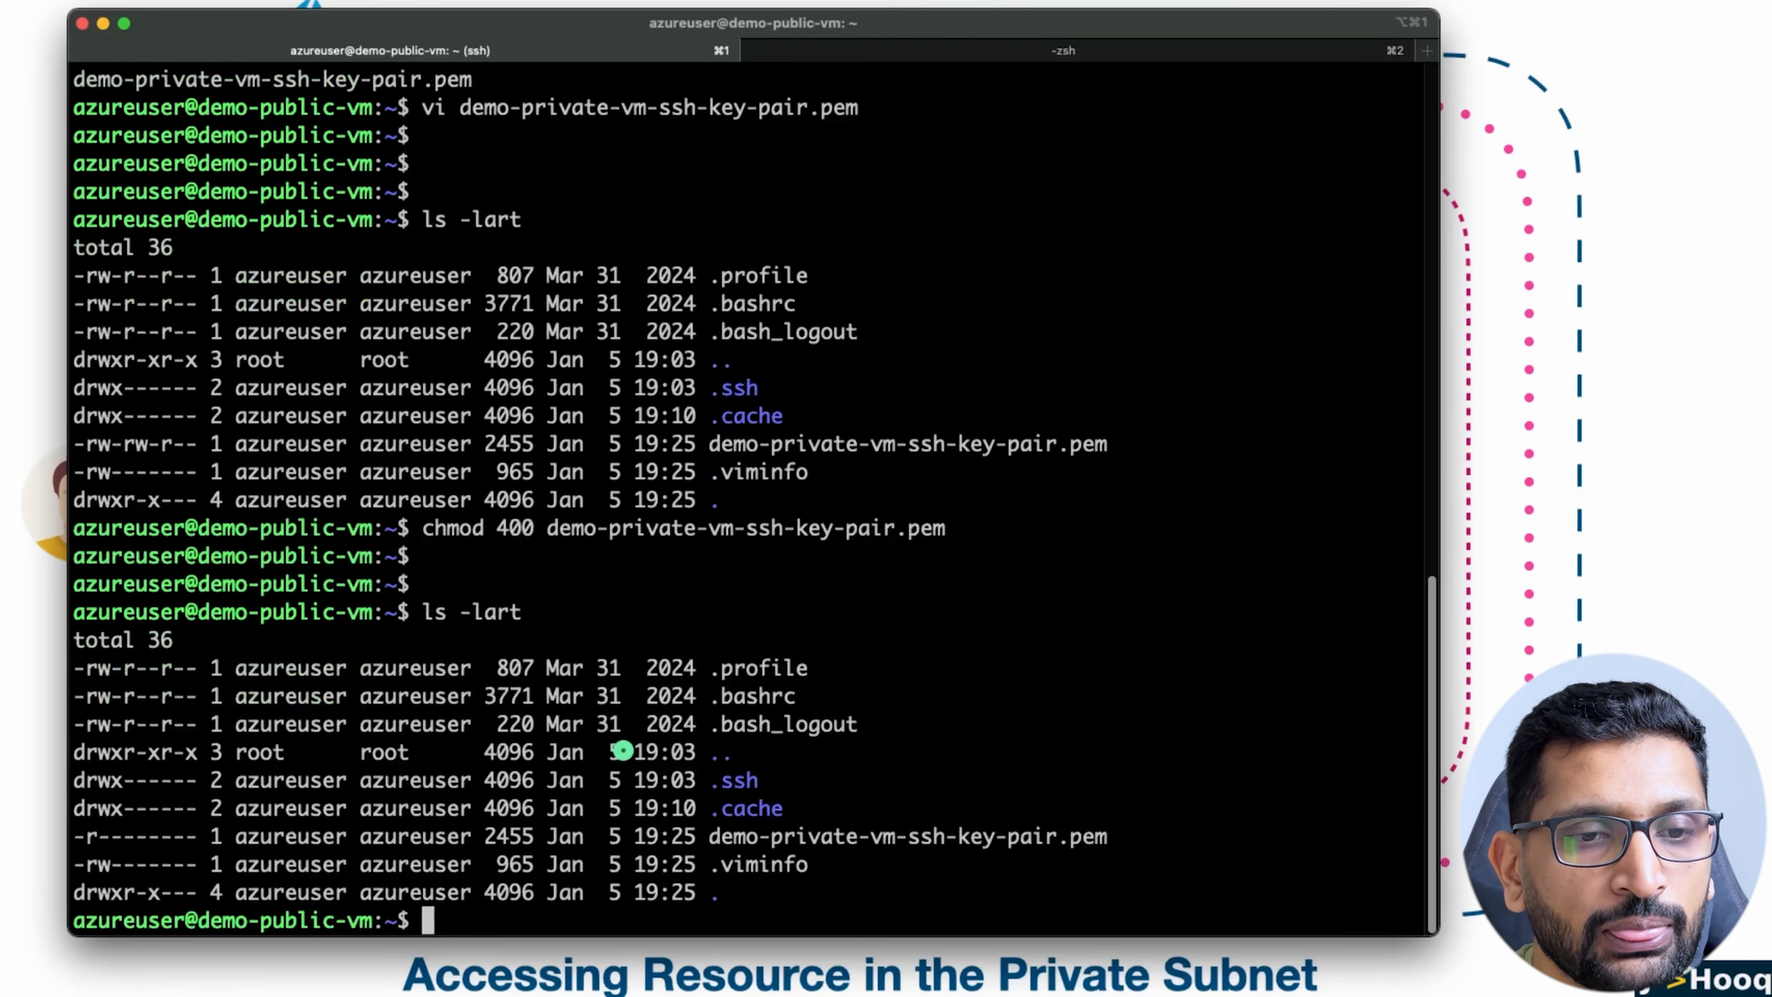
triple_click(747, 836)
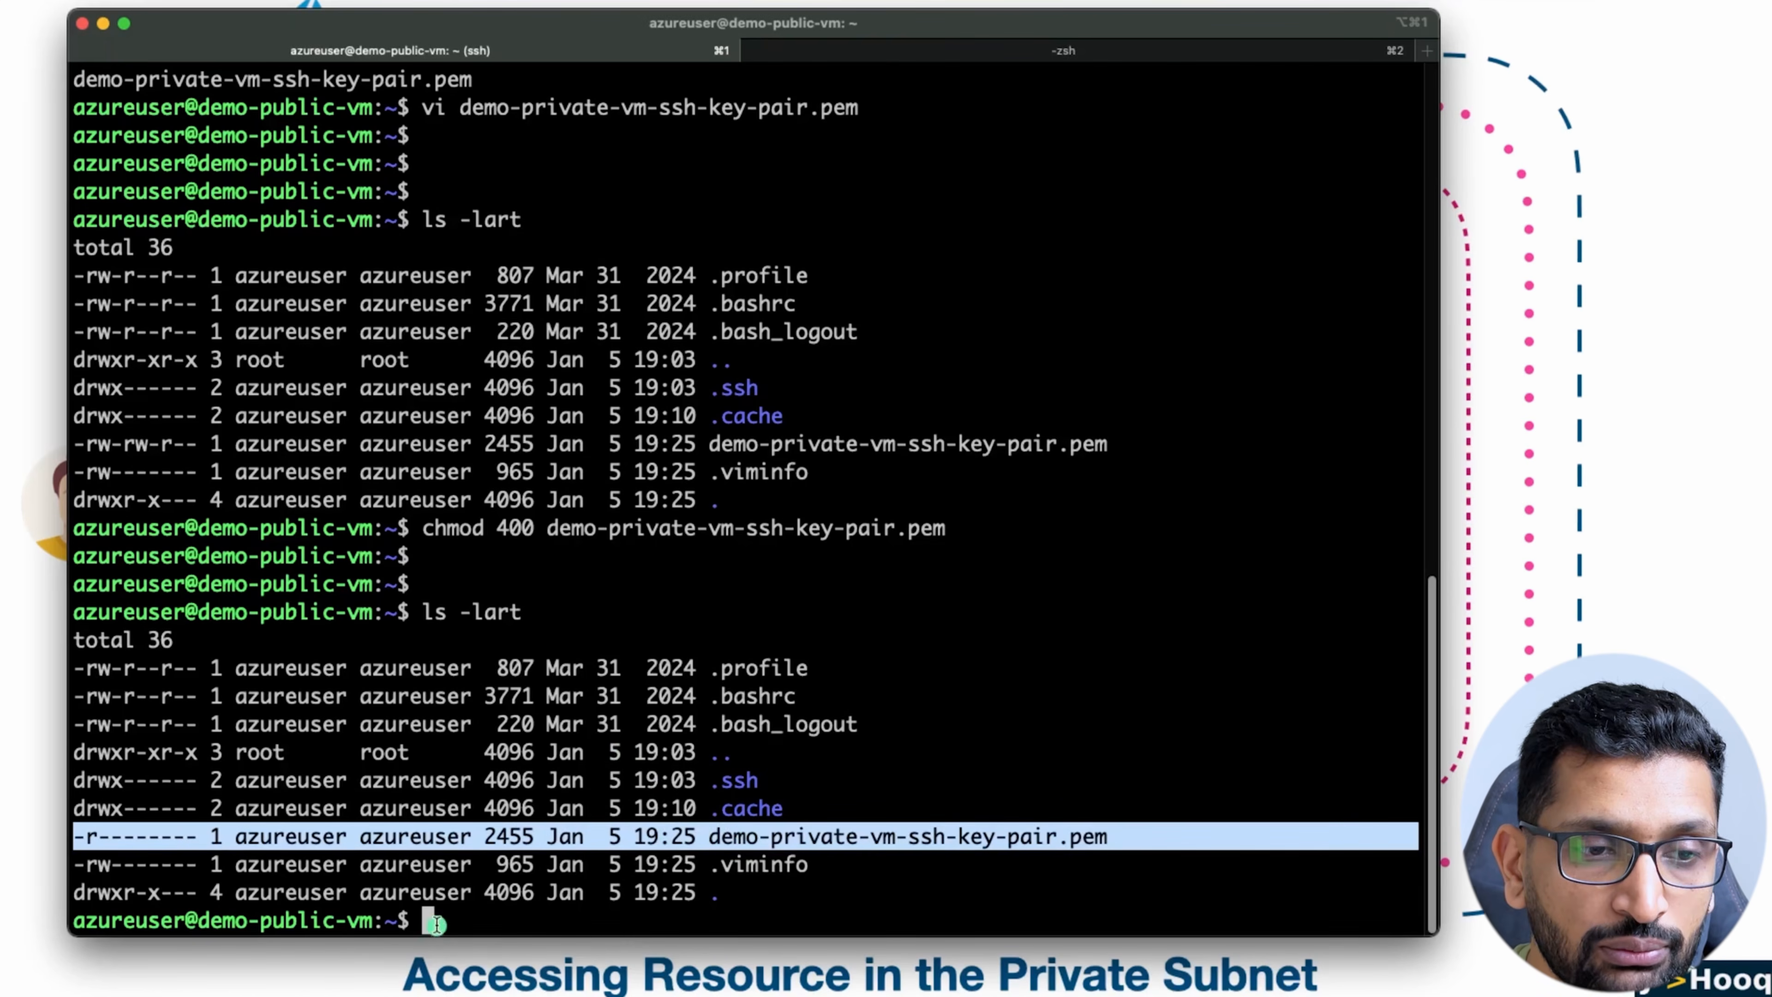
left_click_drag(436, 921, 129, 918)
Step: Switch to the Azure portal in the browser and open the Connect page of demo-private-vm
key("super+Tab")
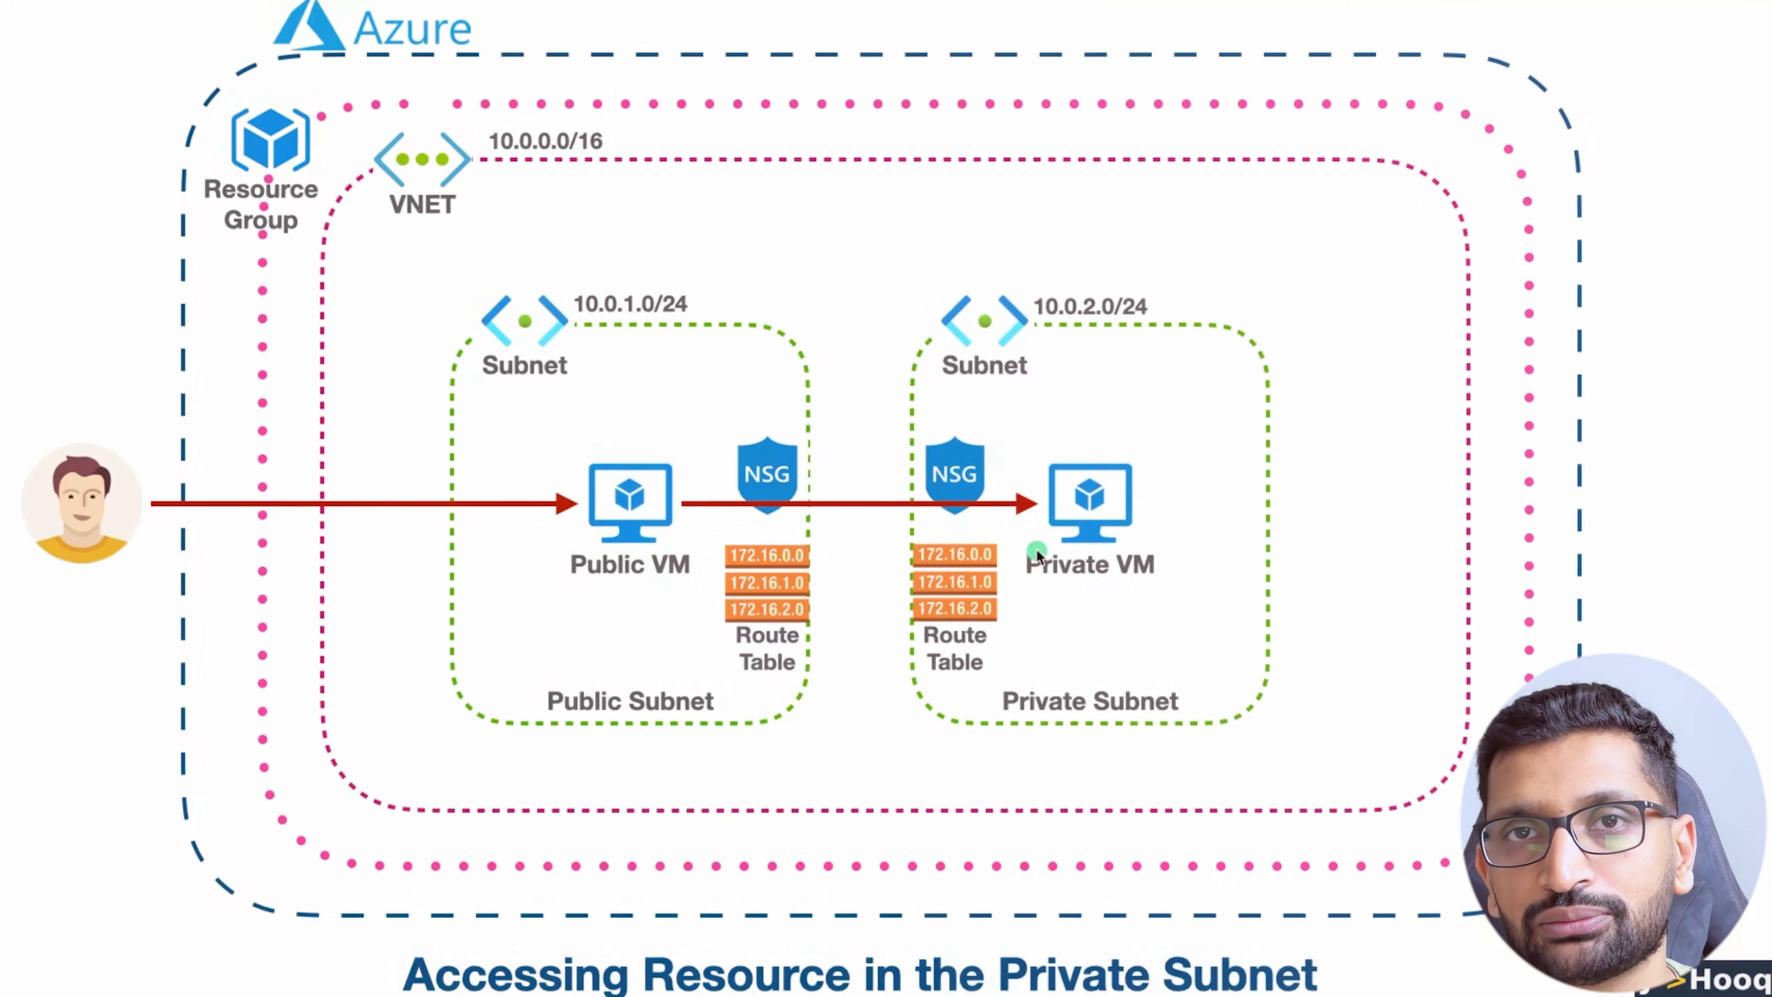
key("super+Tab")
key("super+Tab")
key("super+Tab")
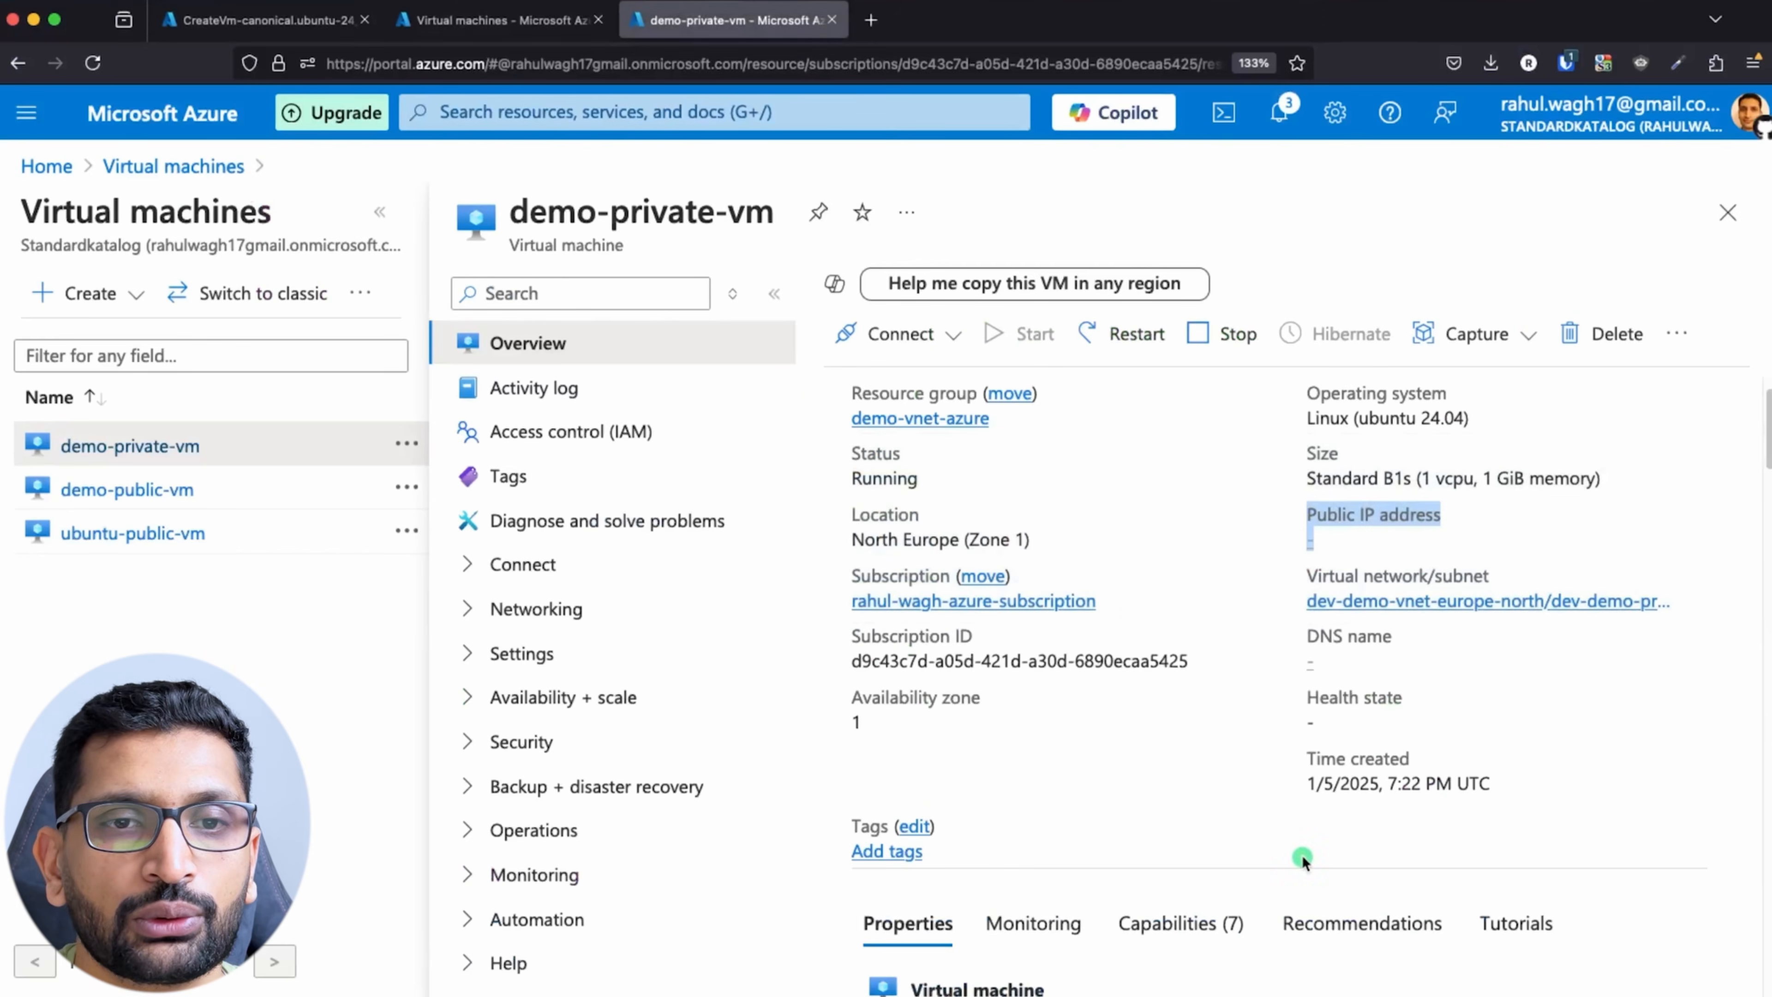
left_click(881, 337)
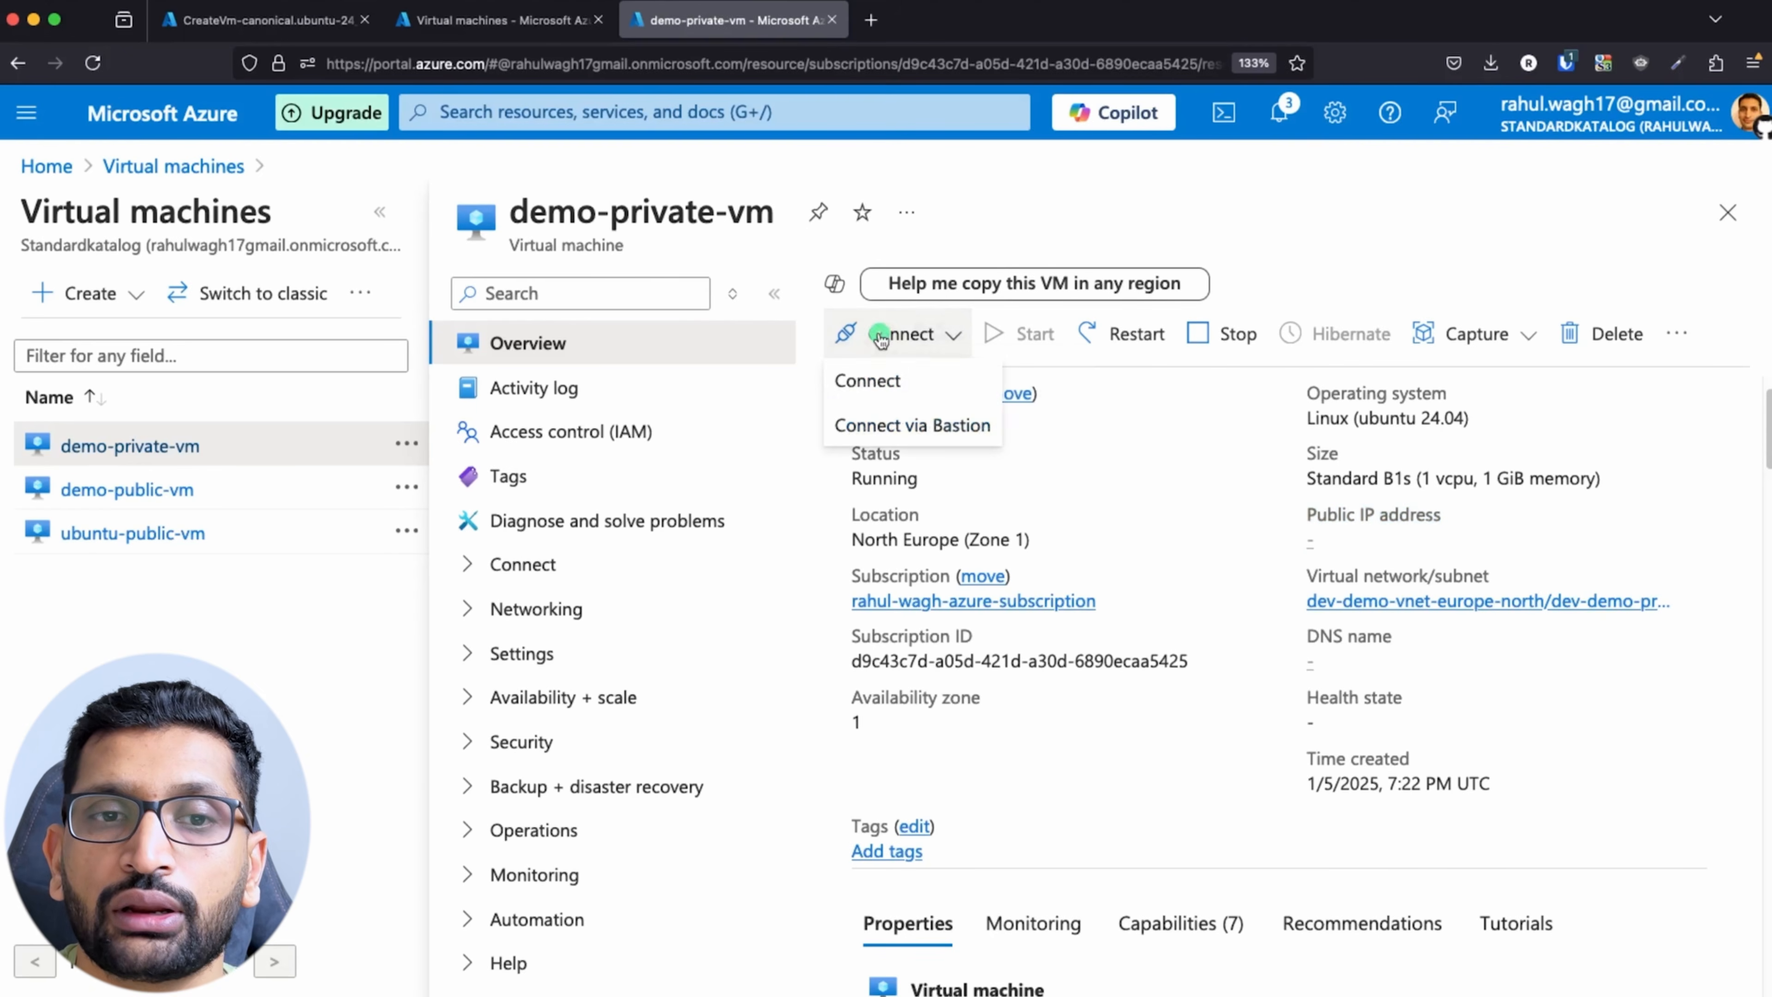
left_click(880, 380)
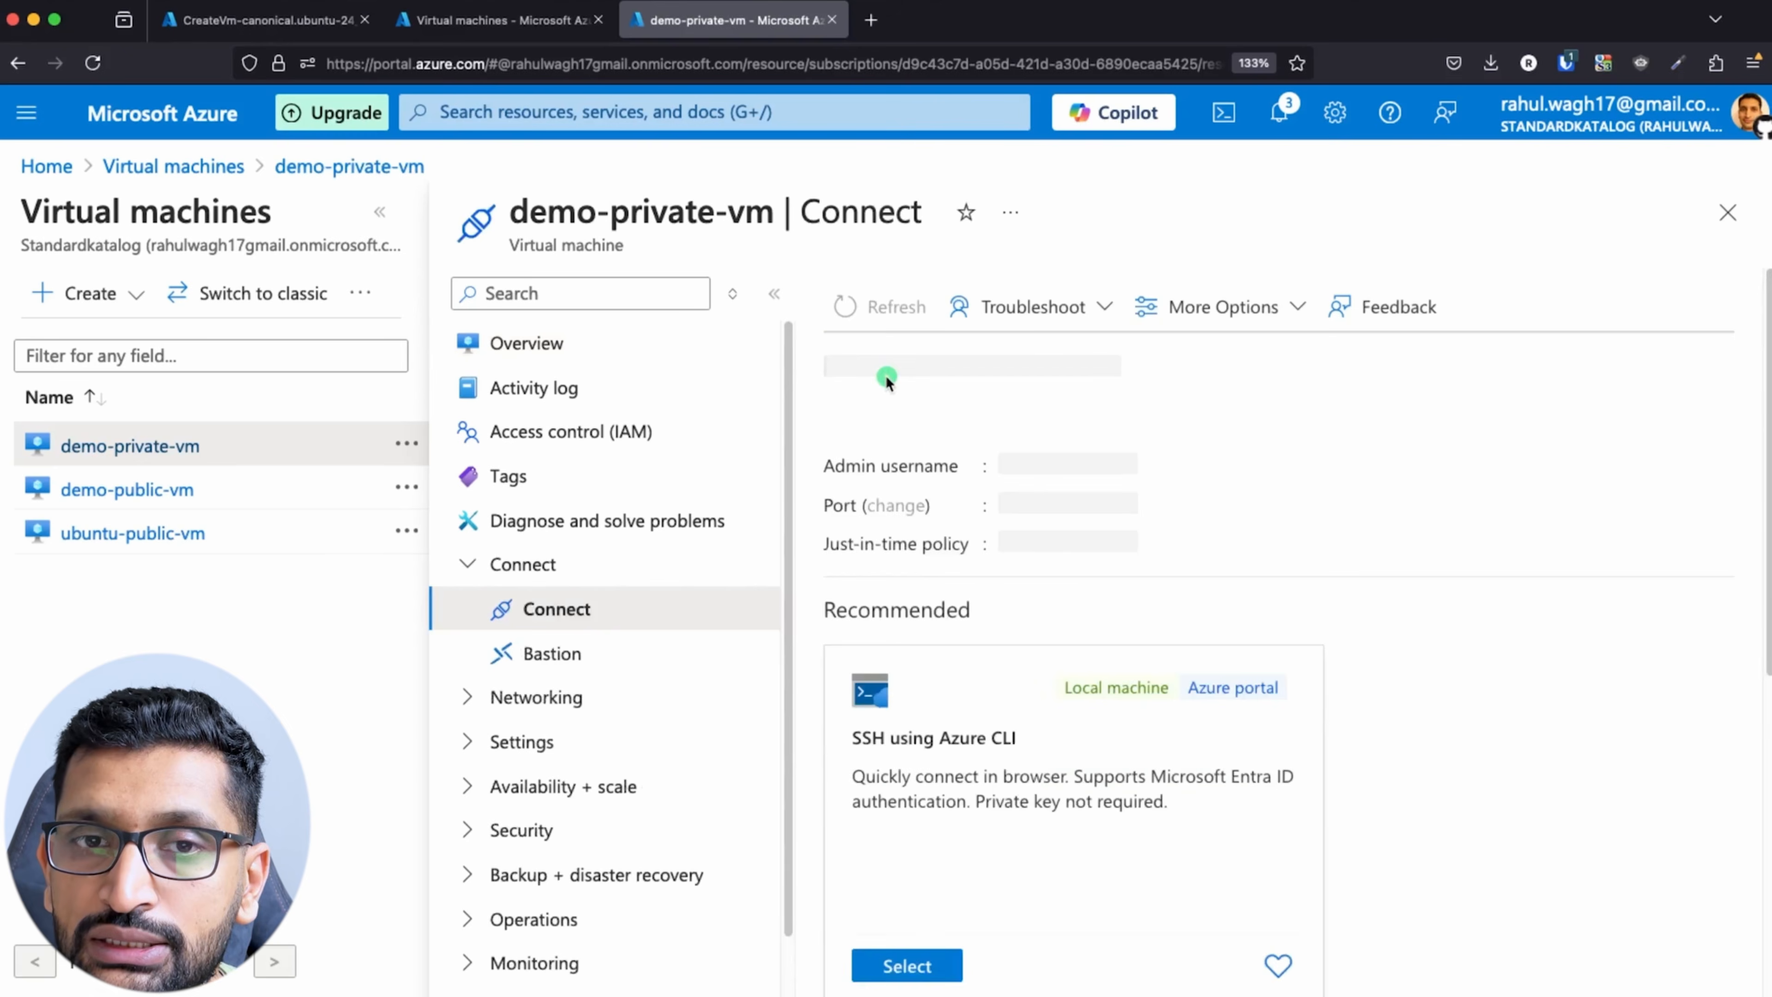
Step: Select Native SSH as the connection method for demo-private-vm and locate its SSH command in the instructions
scroll(1087, 642, "down", 5)
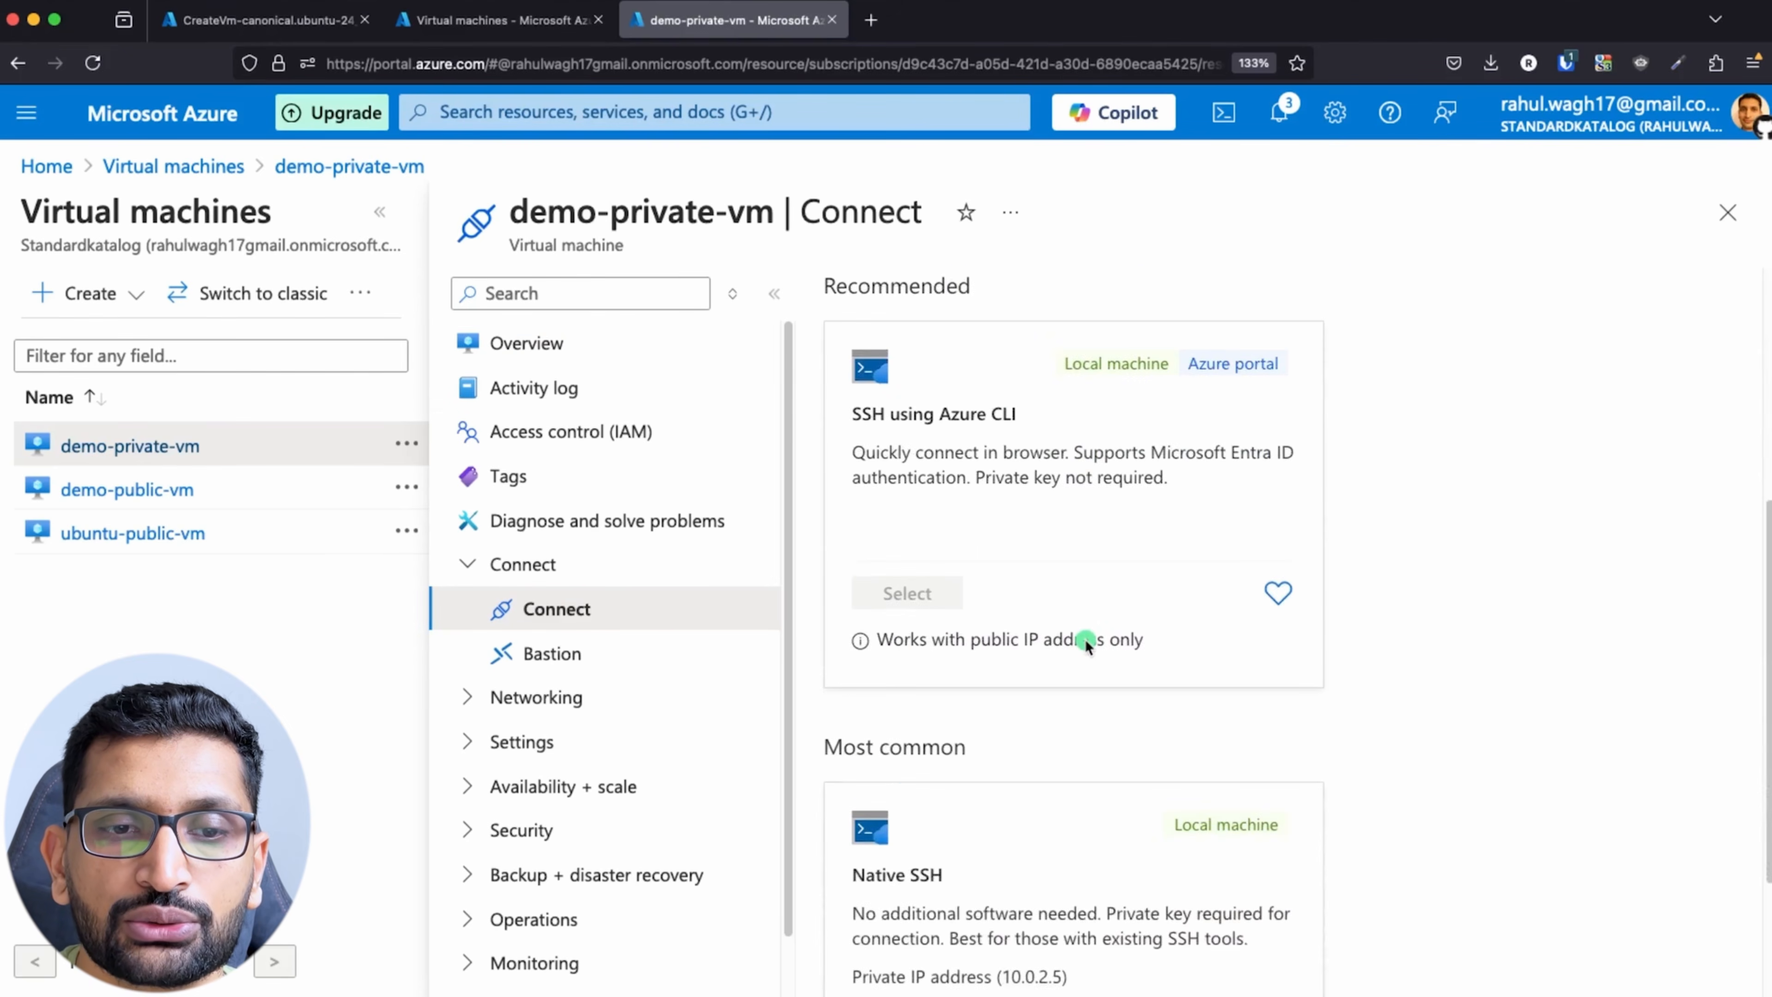
scroll(1086, 642, "down", 3)
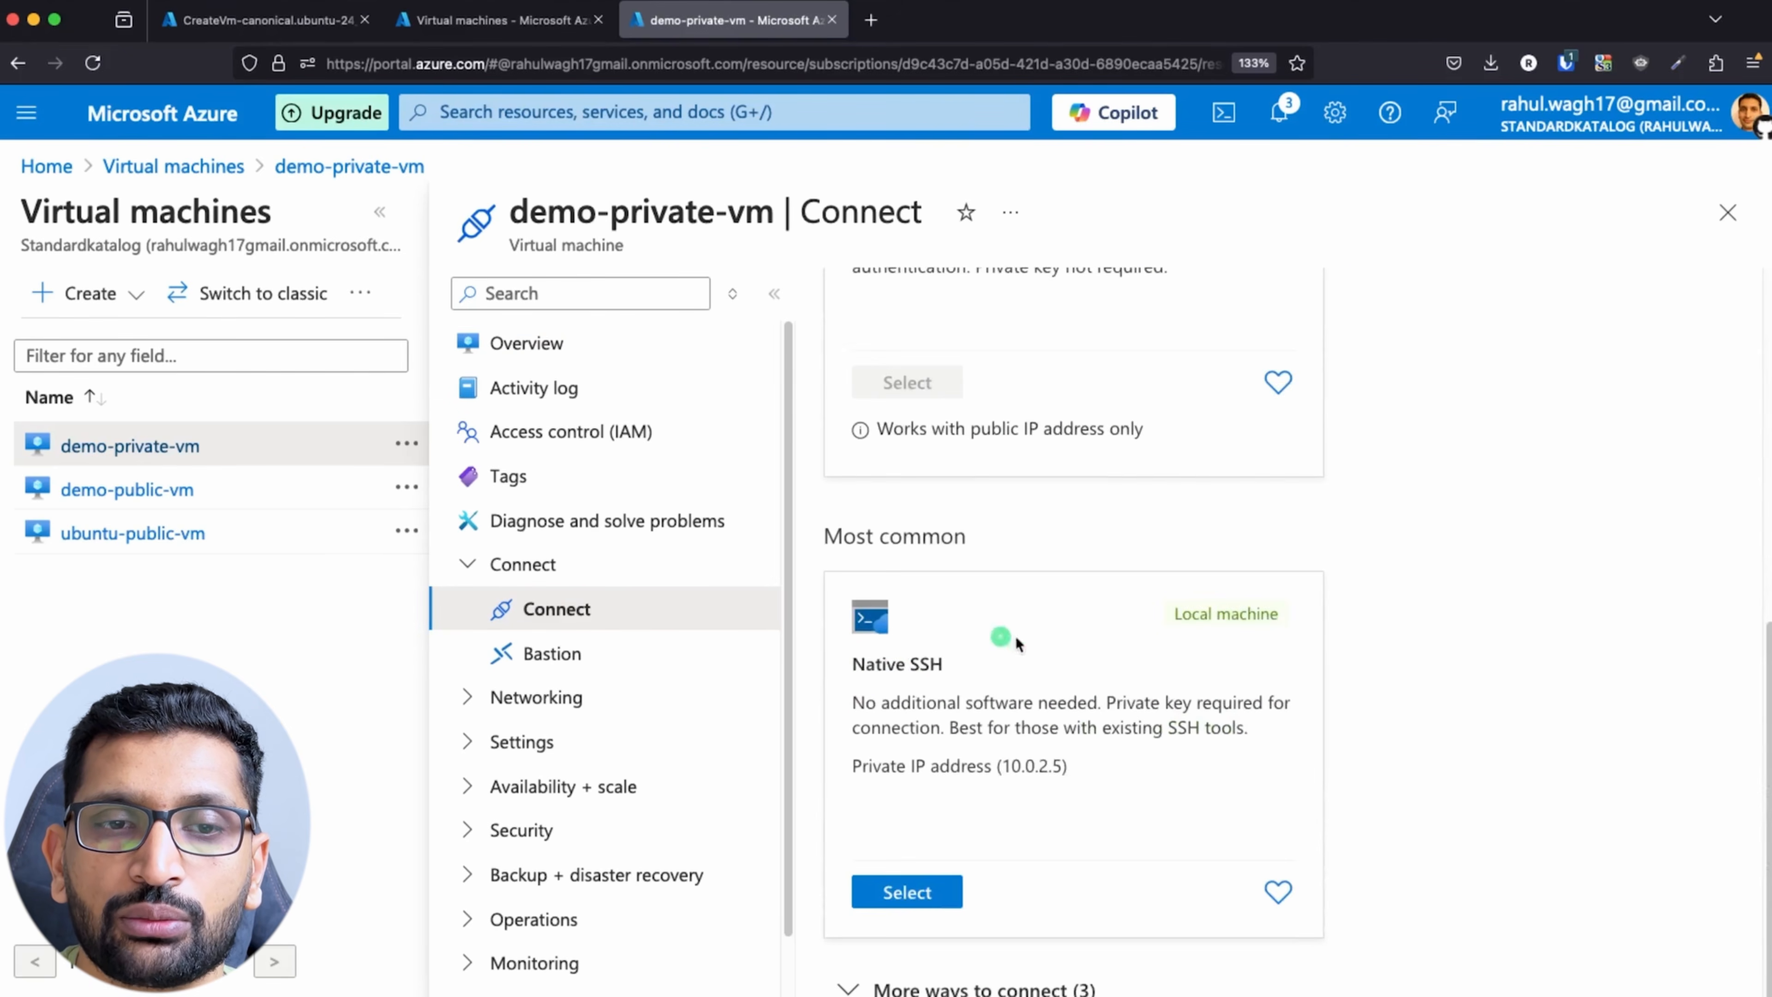
left_click(918, 894)
scroll(1158, 691, "down", 3)
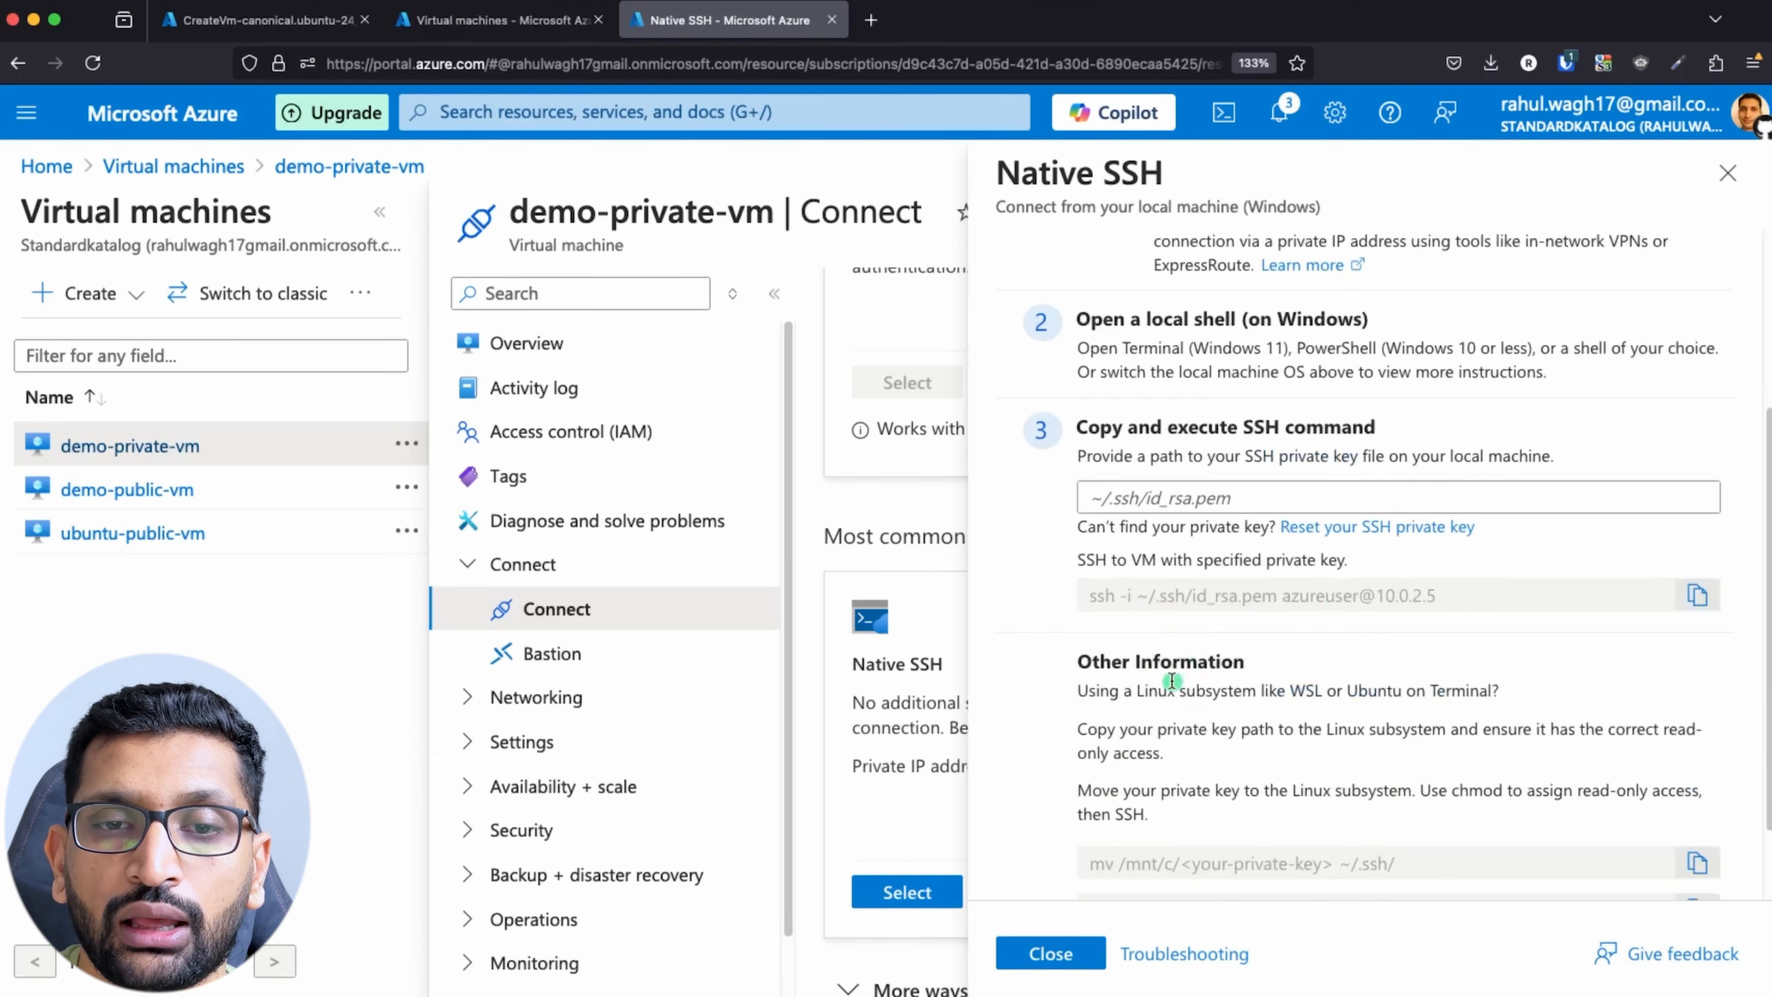
Step: Copy demo-private-vm's SSH command from the Native SSH instructions and switch to the terminal session on demo-public-vm
left_click(1697, 595)
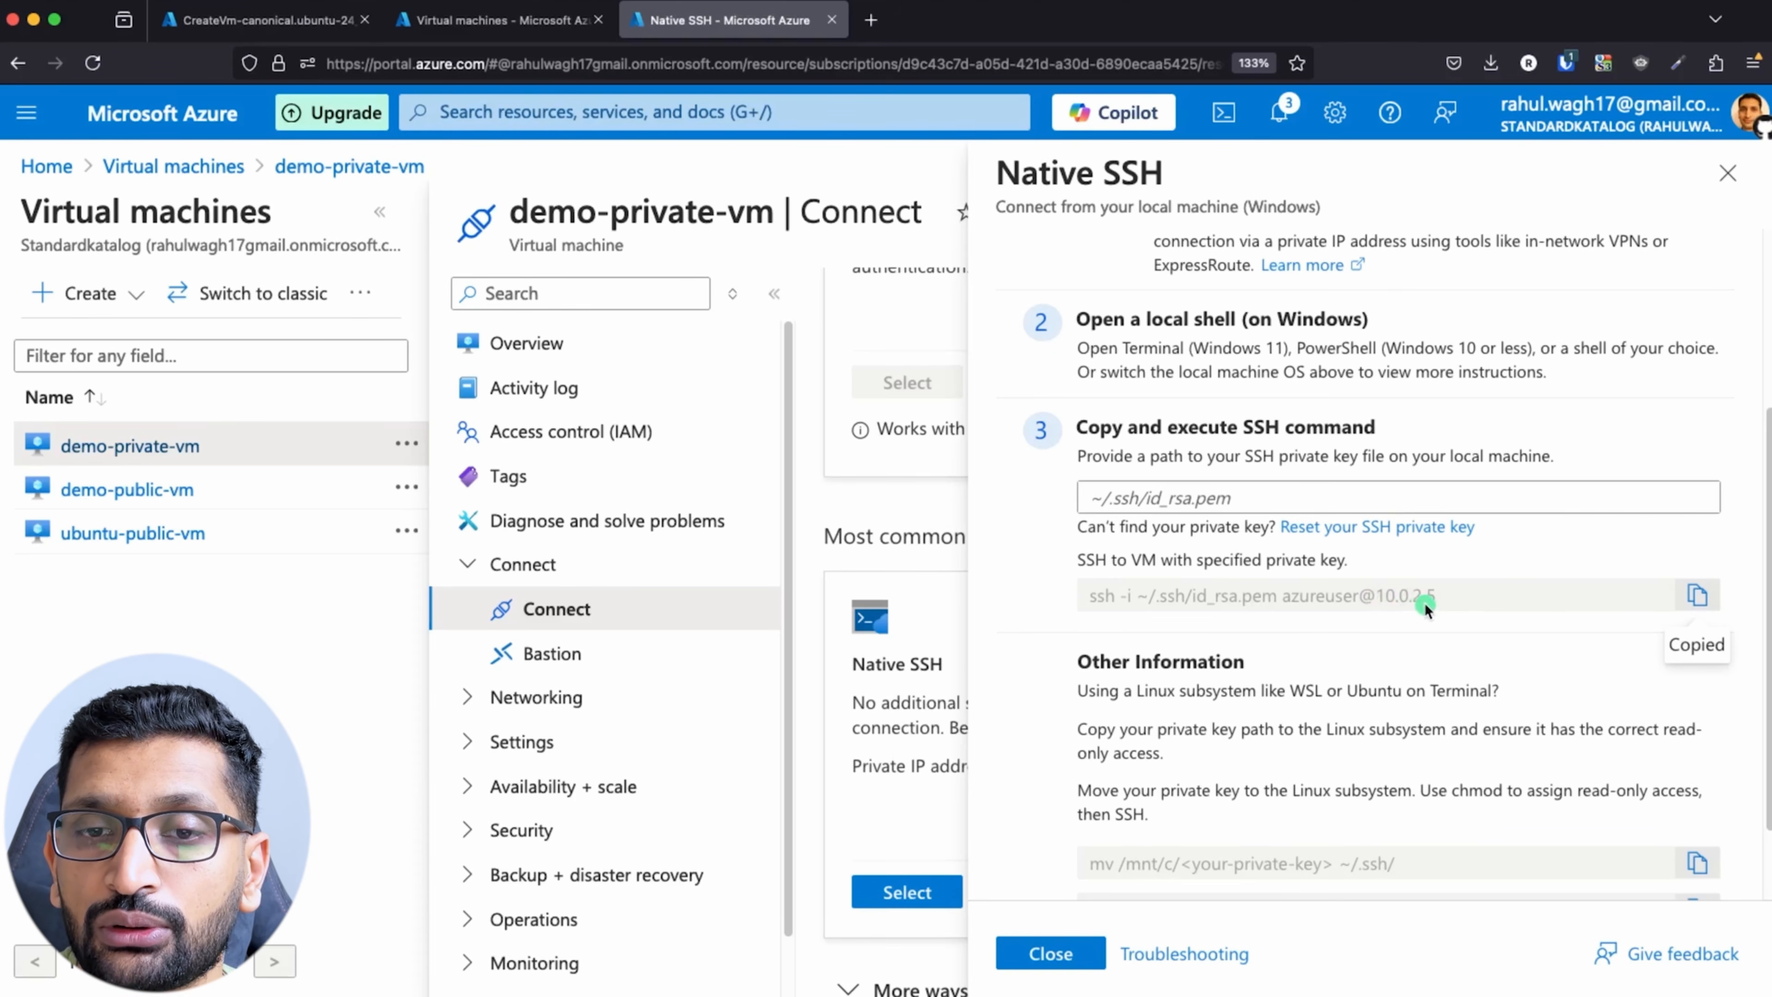
key("super+Tab")
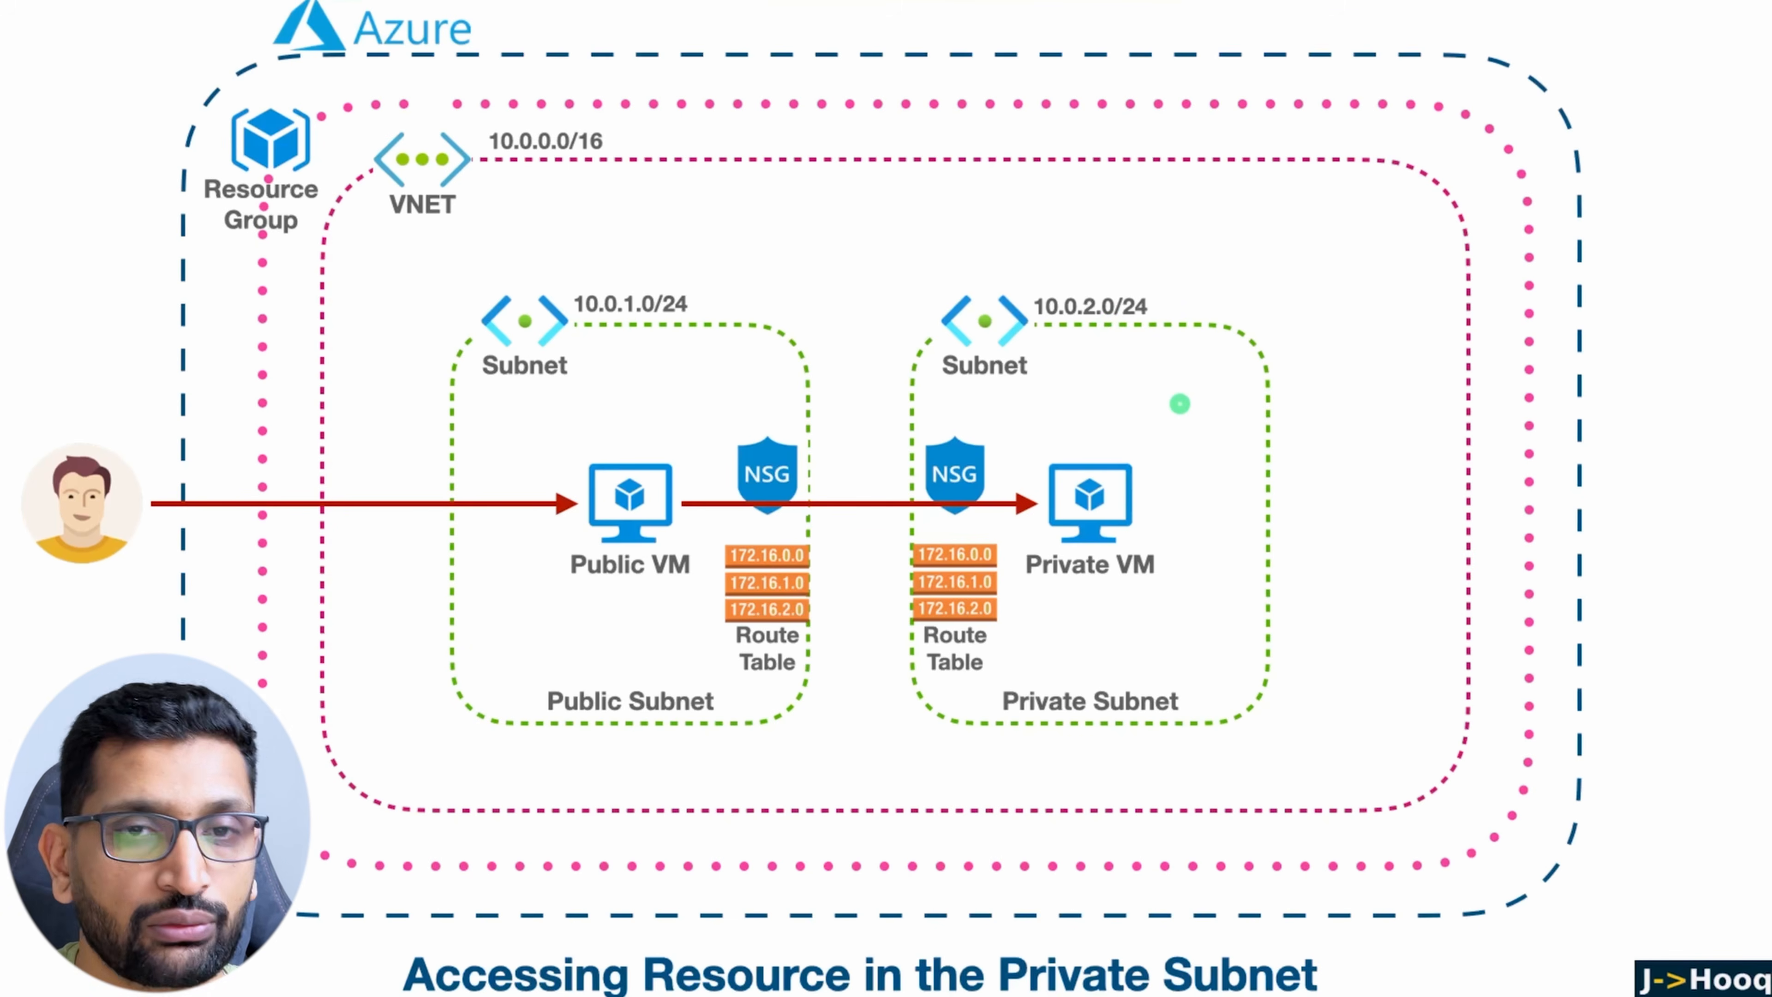
key("super+Tab")
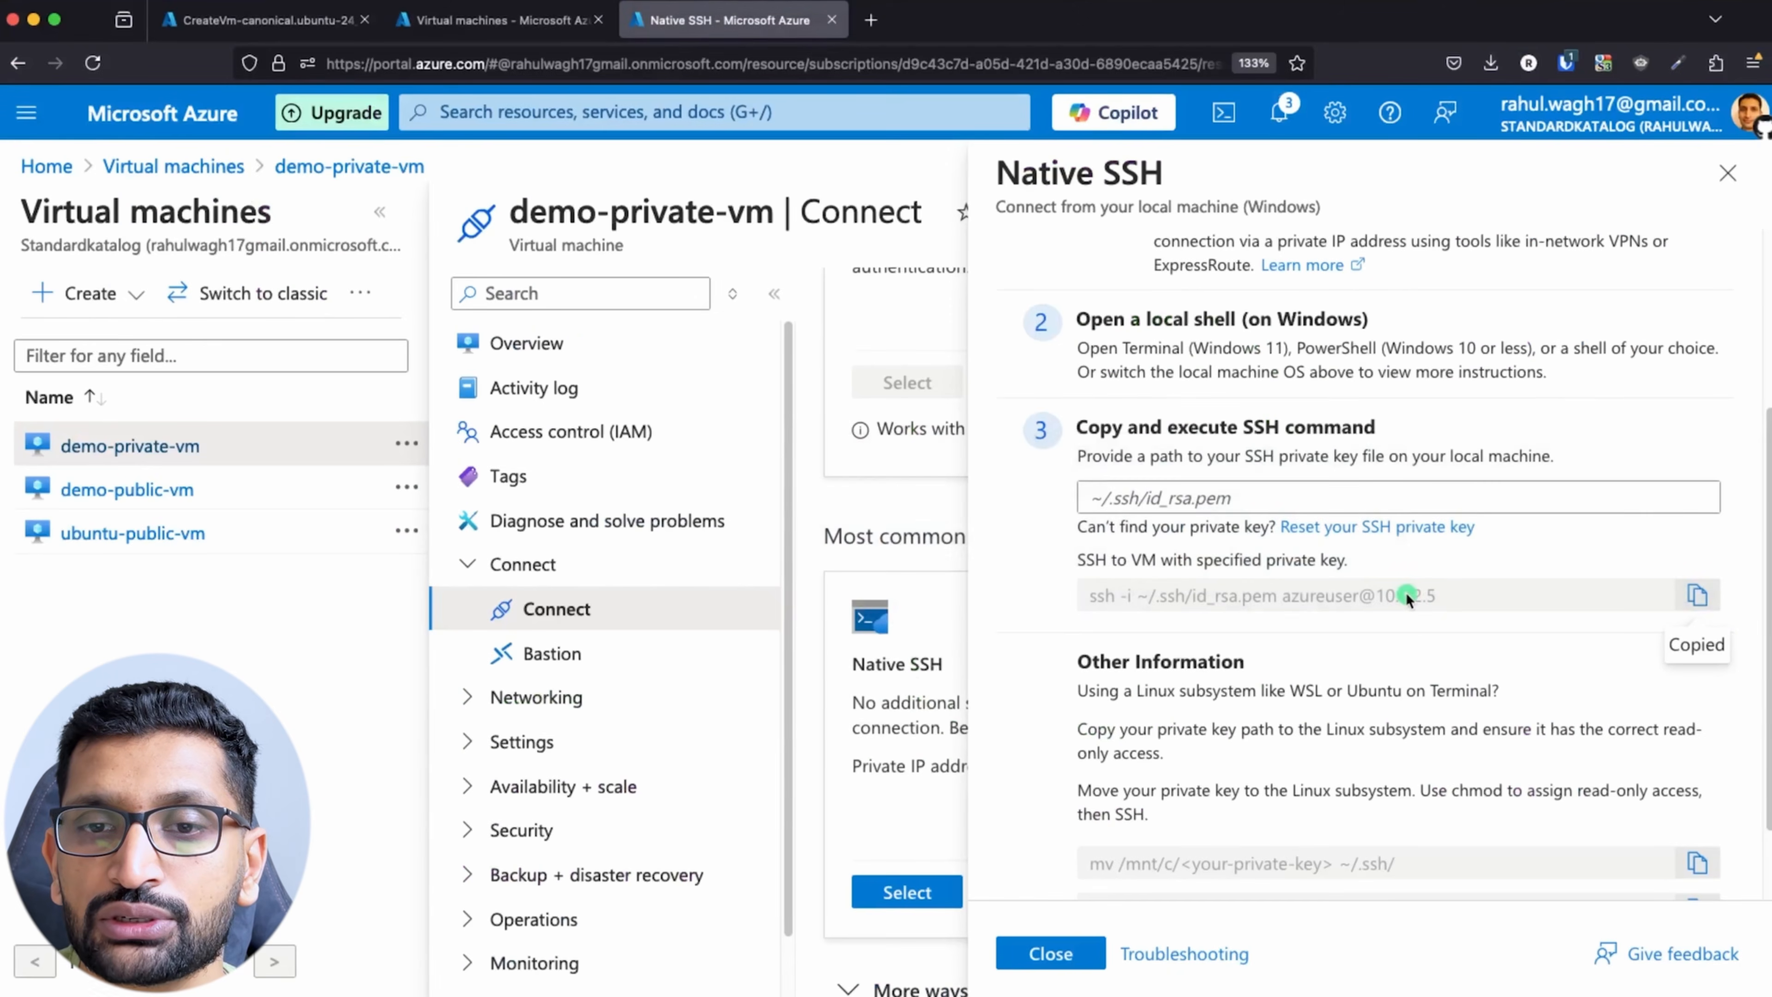
key("super+Tab")
key("super+Tab")
key("super+Tab")
key("super+Tab")
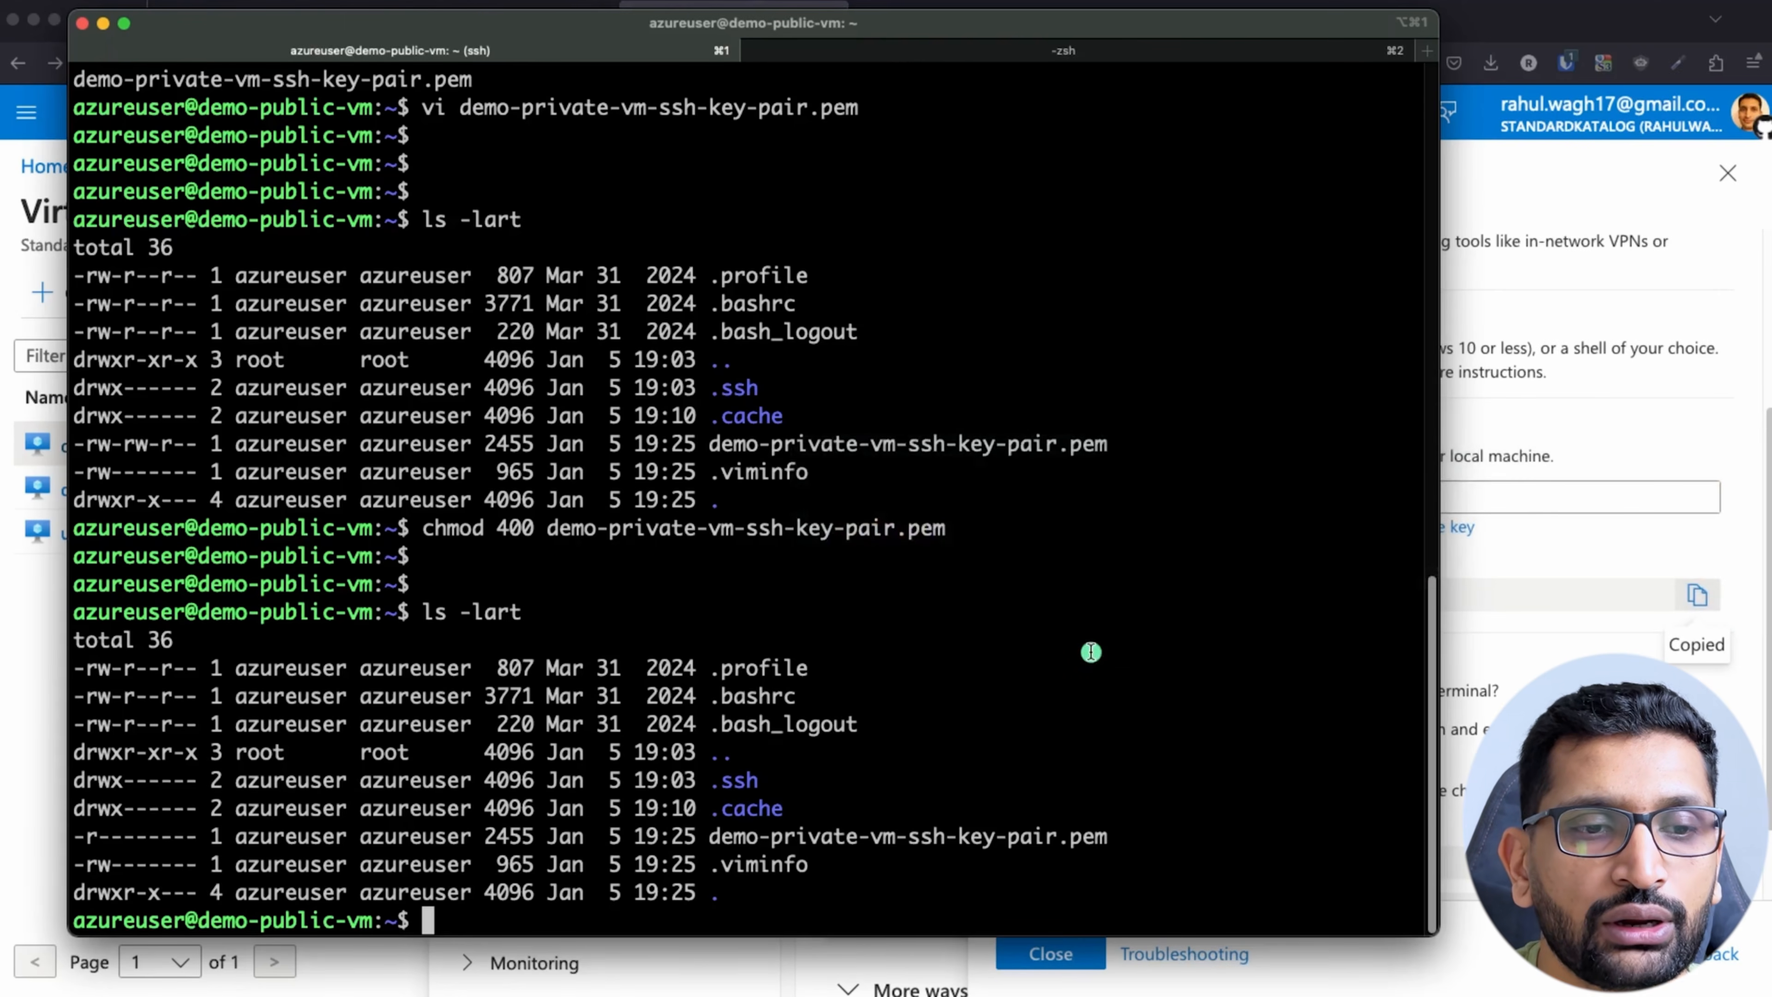
Step: Clear the terminal screen and paste the copied SSH command at the demo-public-vm prompt
type("clear")
key("Return")
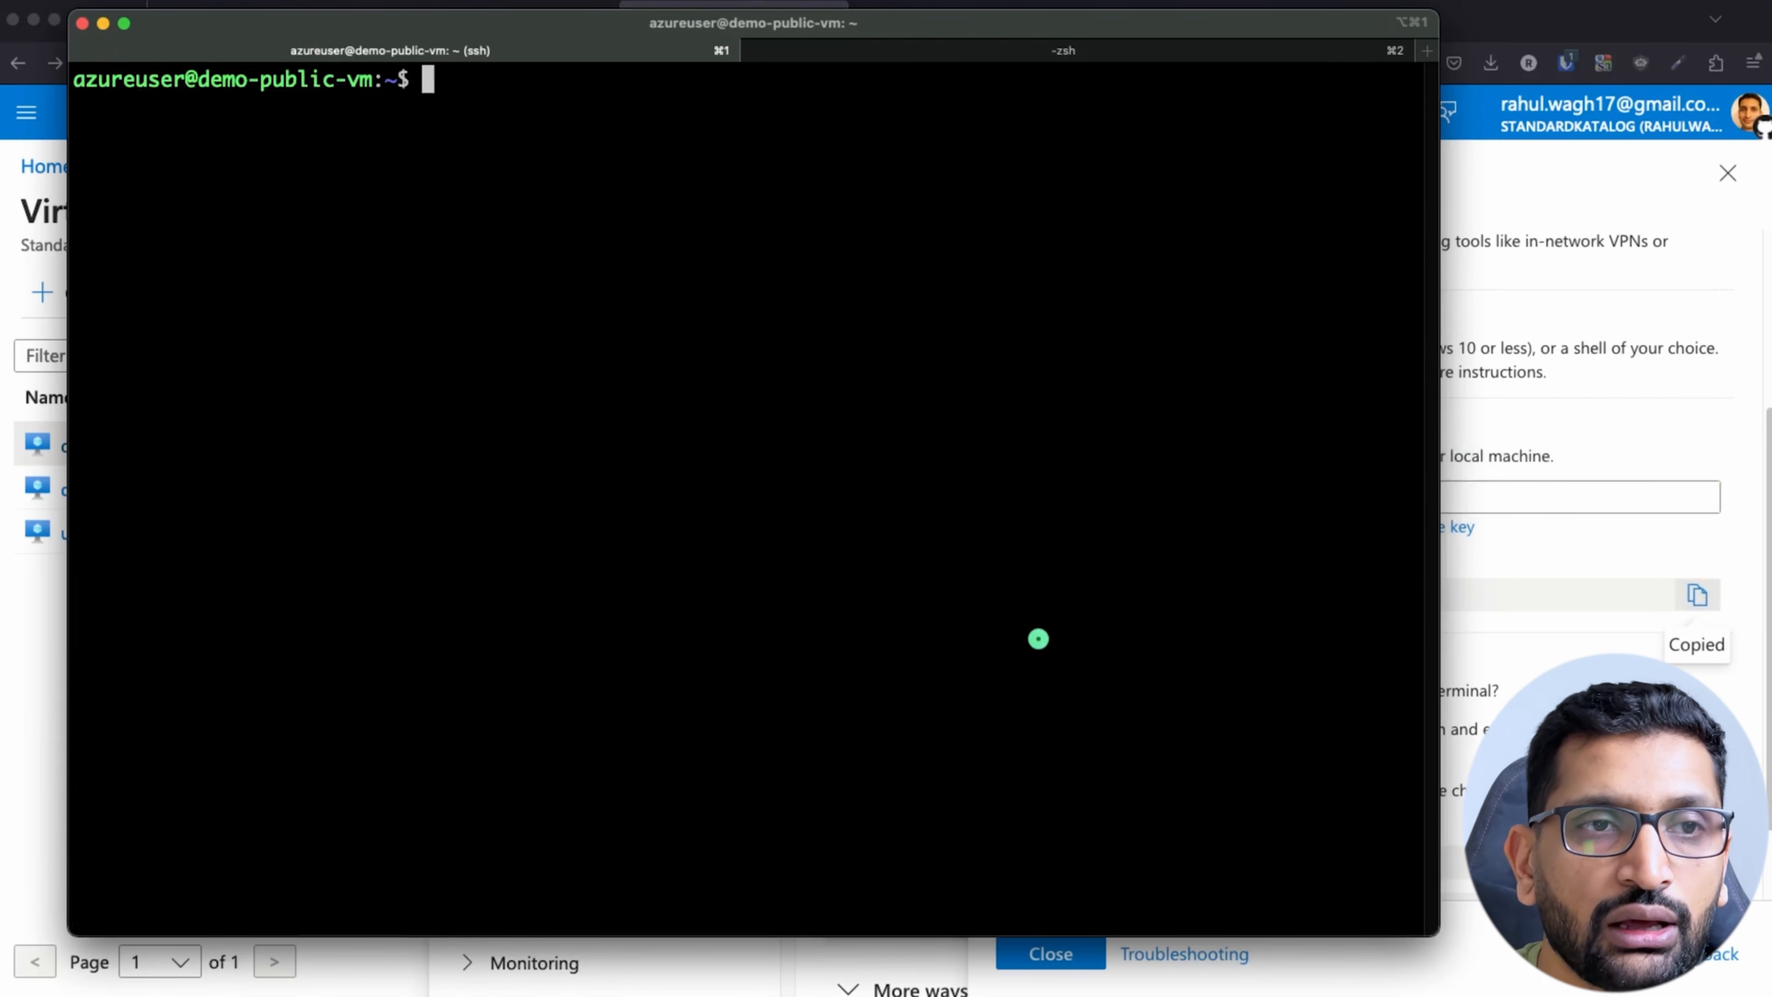
right_click(739, 392)
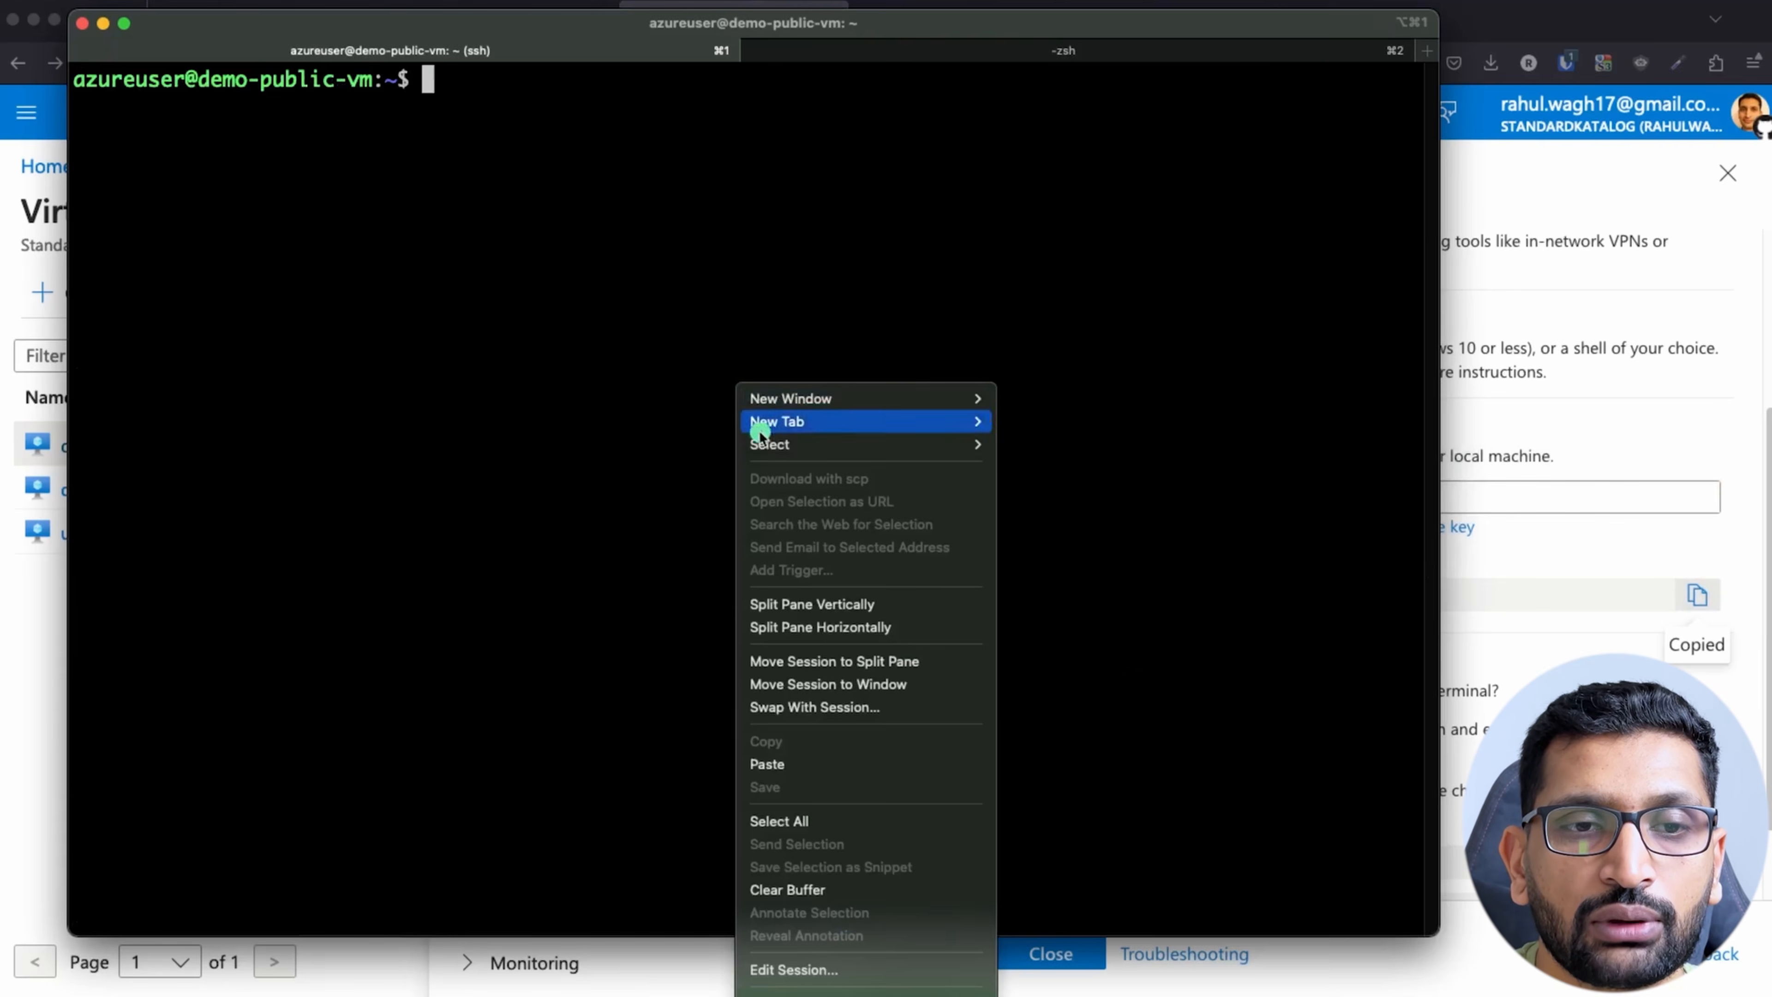
left_click(779, 764)
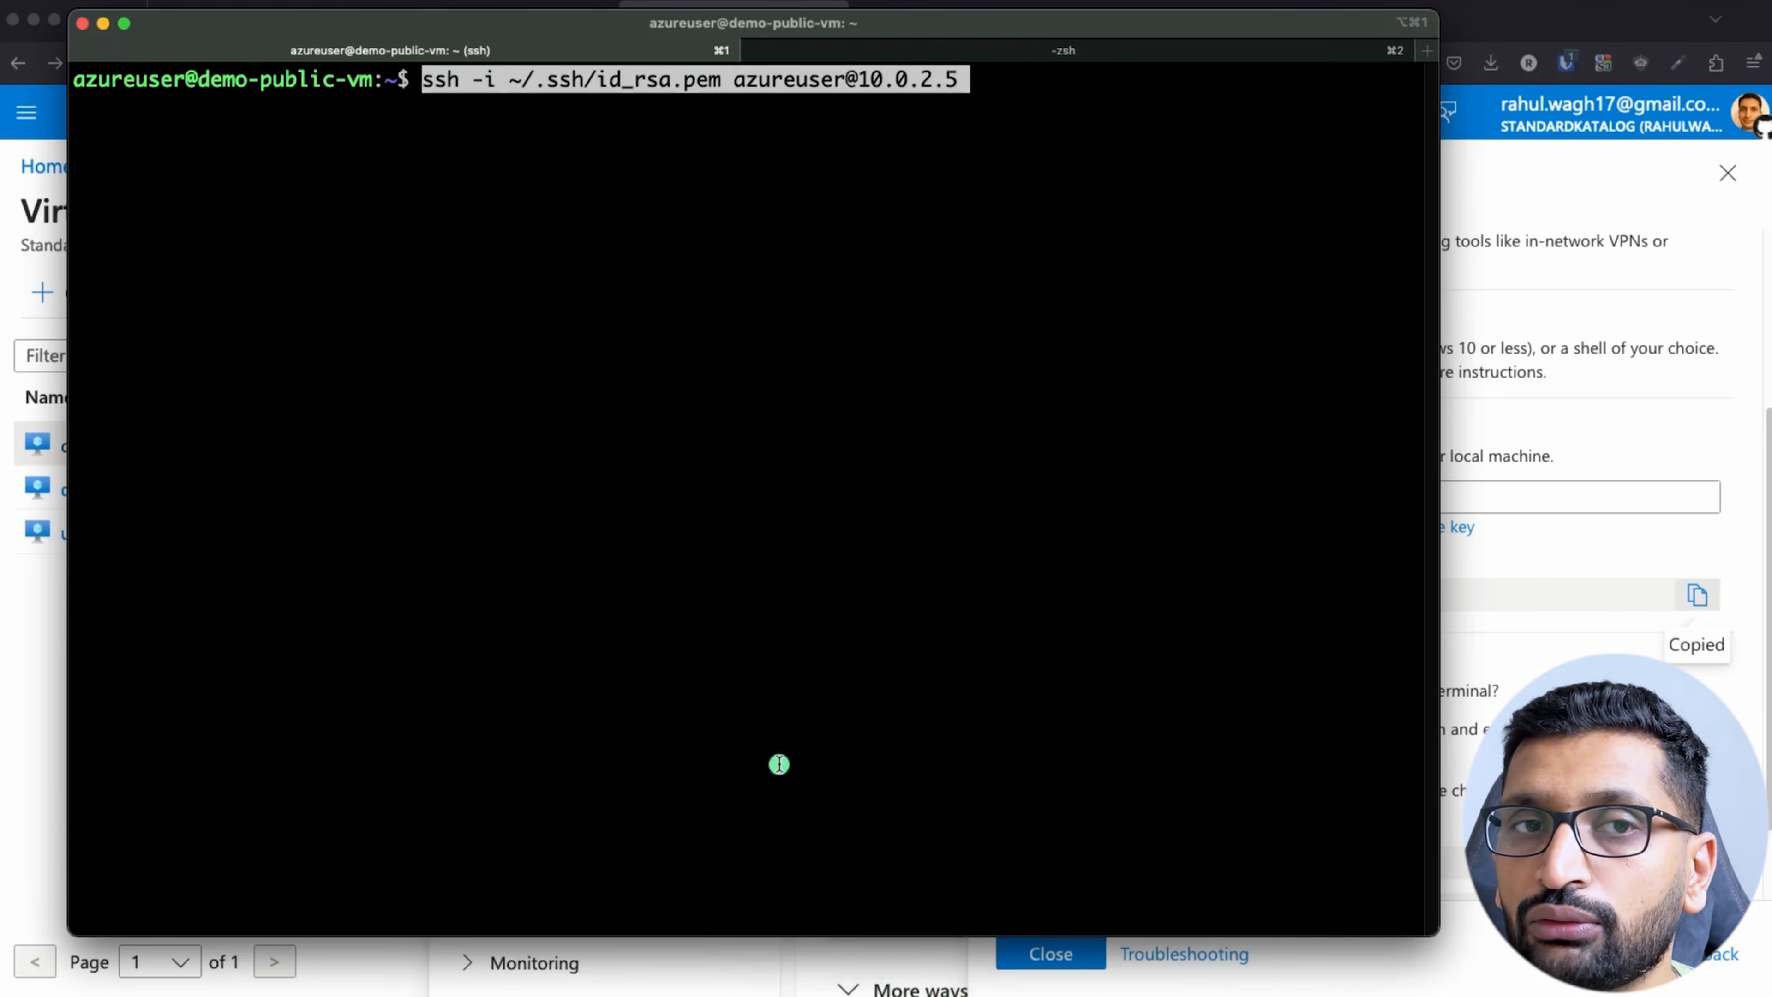
key("Left")
key("Left")
key("Left")
key("Left")
key("Left")
key("Left")
key("Left")
key("Left")
key("Left")
key("Left")
key("Left")
key("Left")
key("Left")
key("Left")
key("Left")
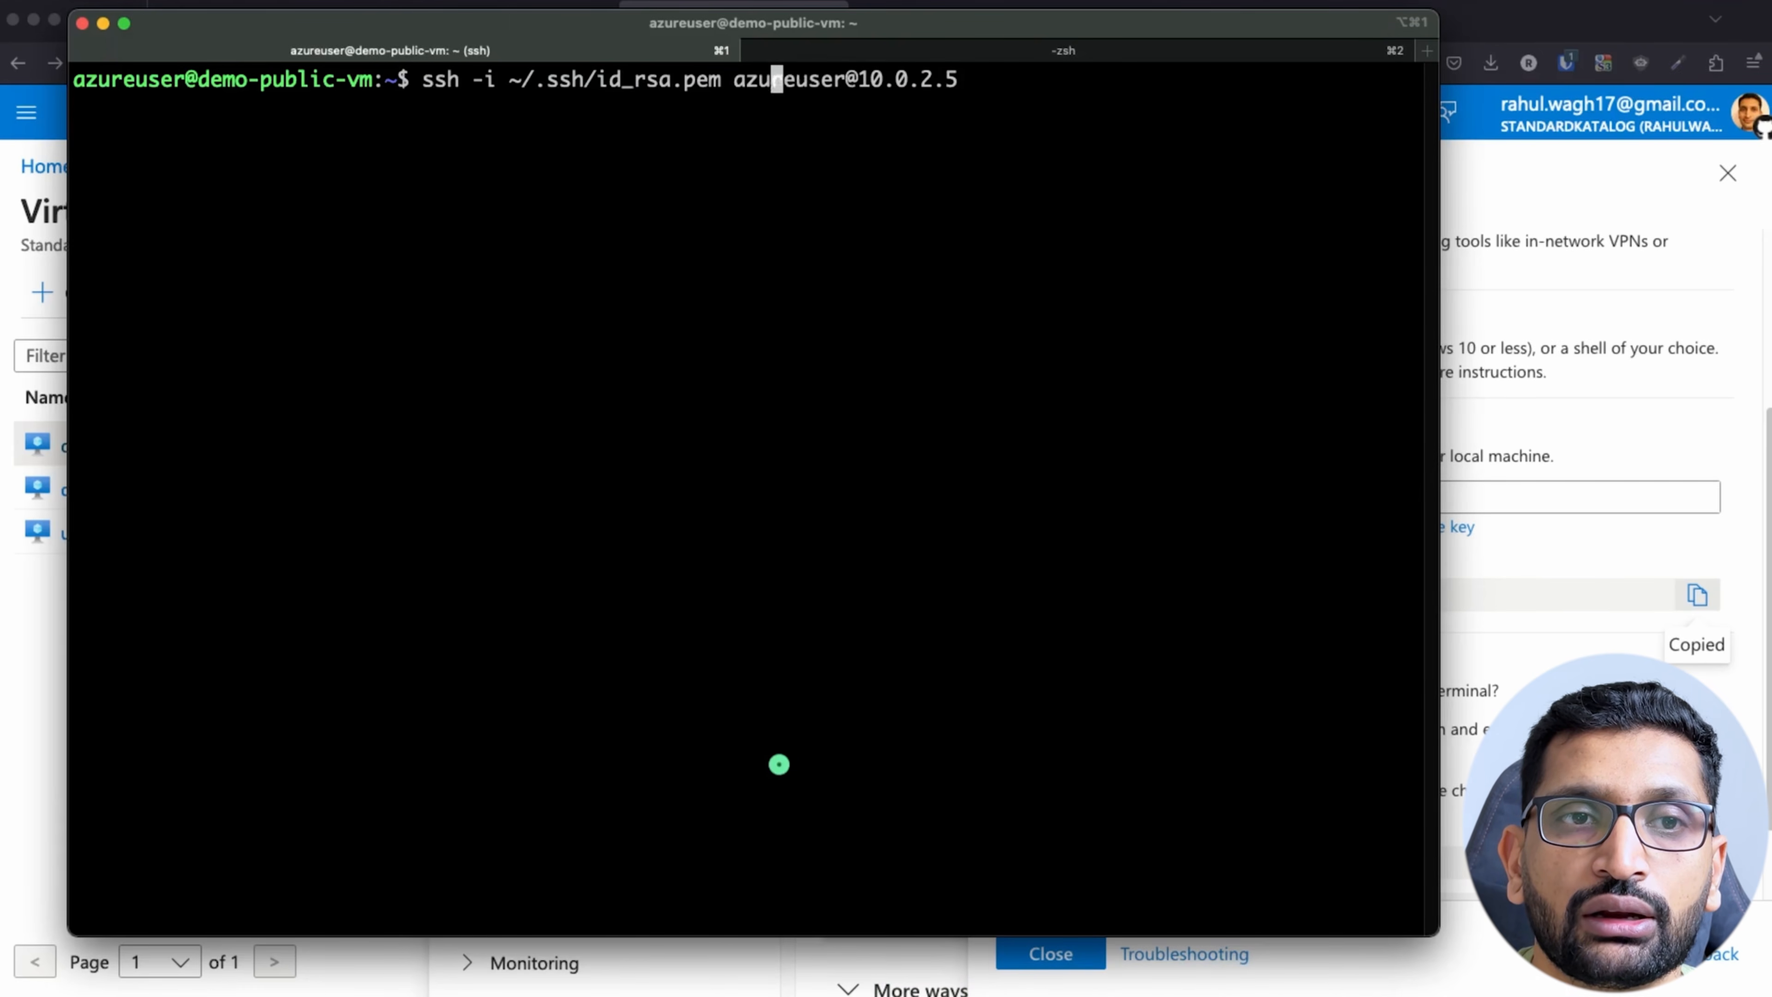
key("Left")
key("Left")
key("Left")
key("Left")
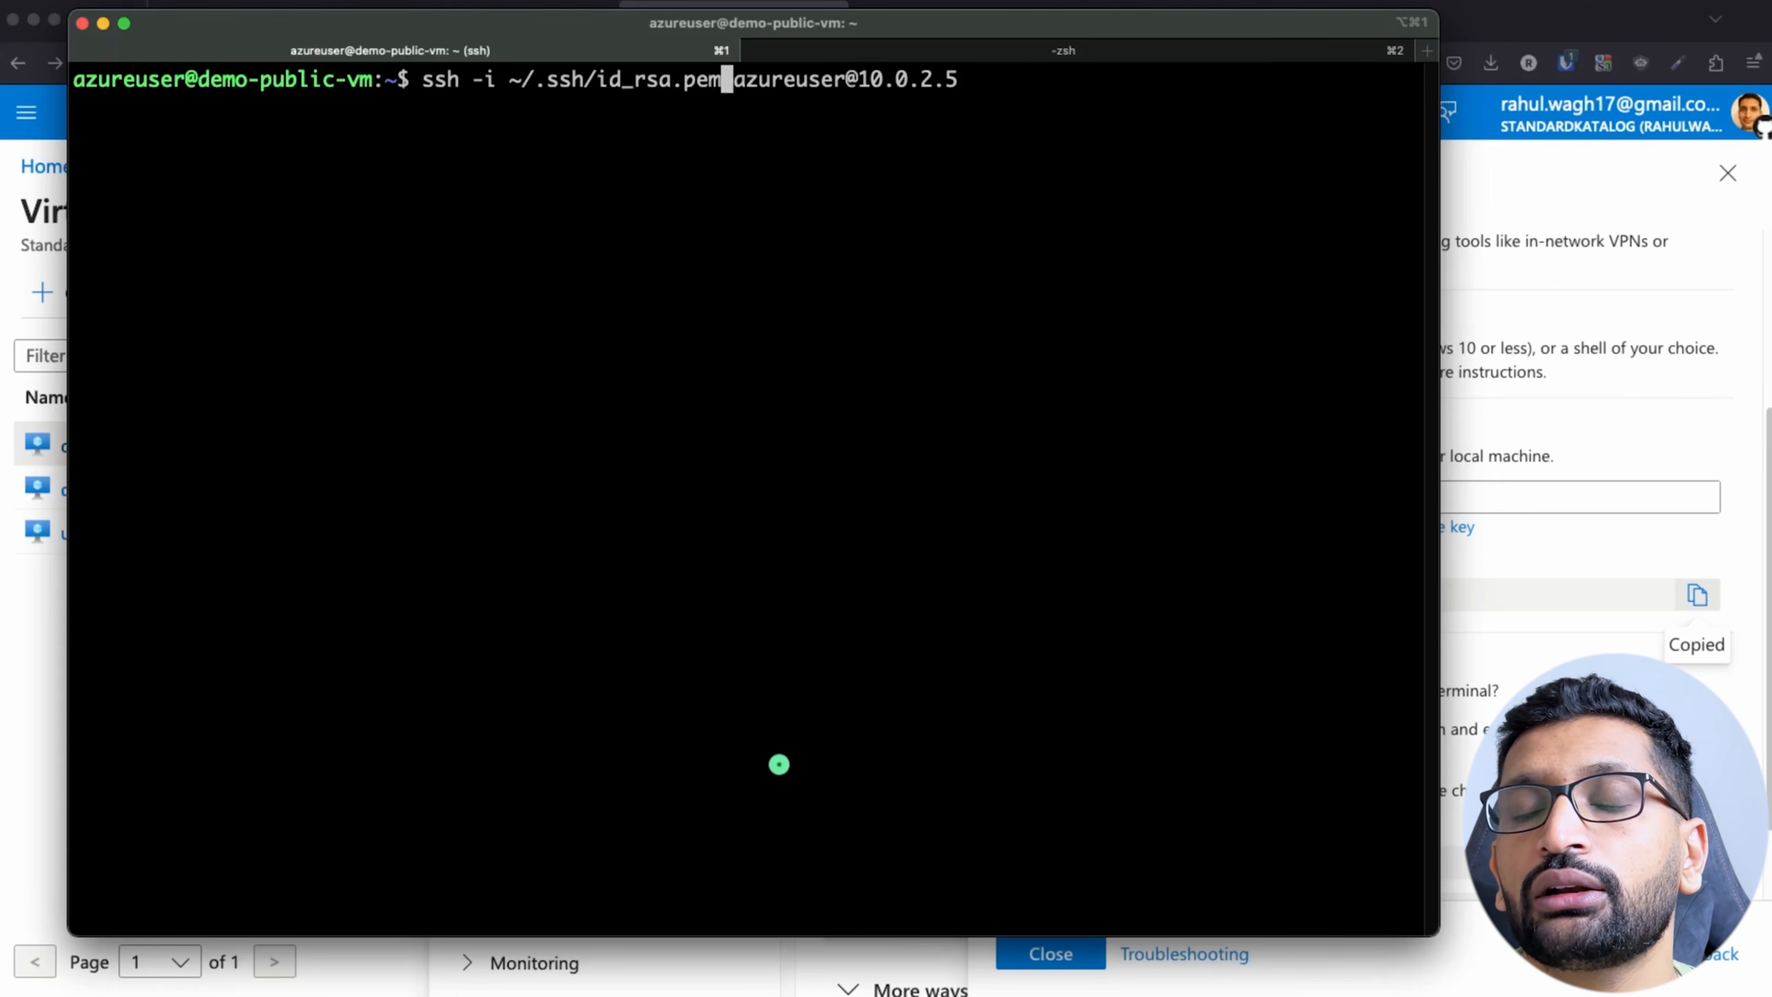
key("BackSpace")
key("BackSpace")
key("BackSpace")
key("BackSpace")
key("BackSpace")
key("BackSpace")
key("BackSpace")
key("BackSpace")
key("BackSpace")
key("BackSpace")
key("BackSpace")
key("BackSpace")
key("BackSpace")
key("BackSpace")
key("BackSpace")
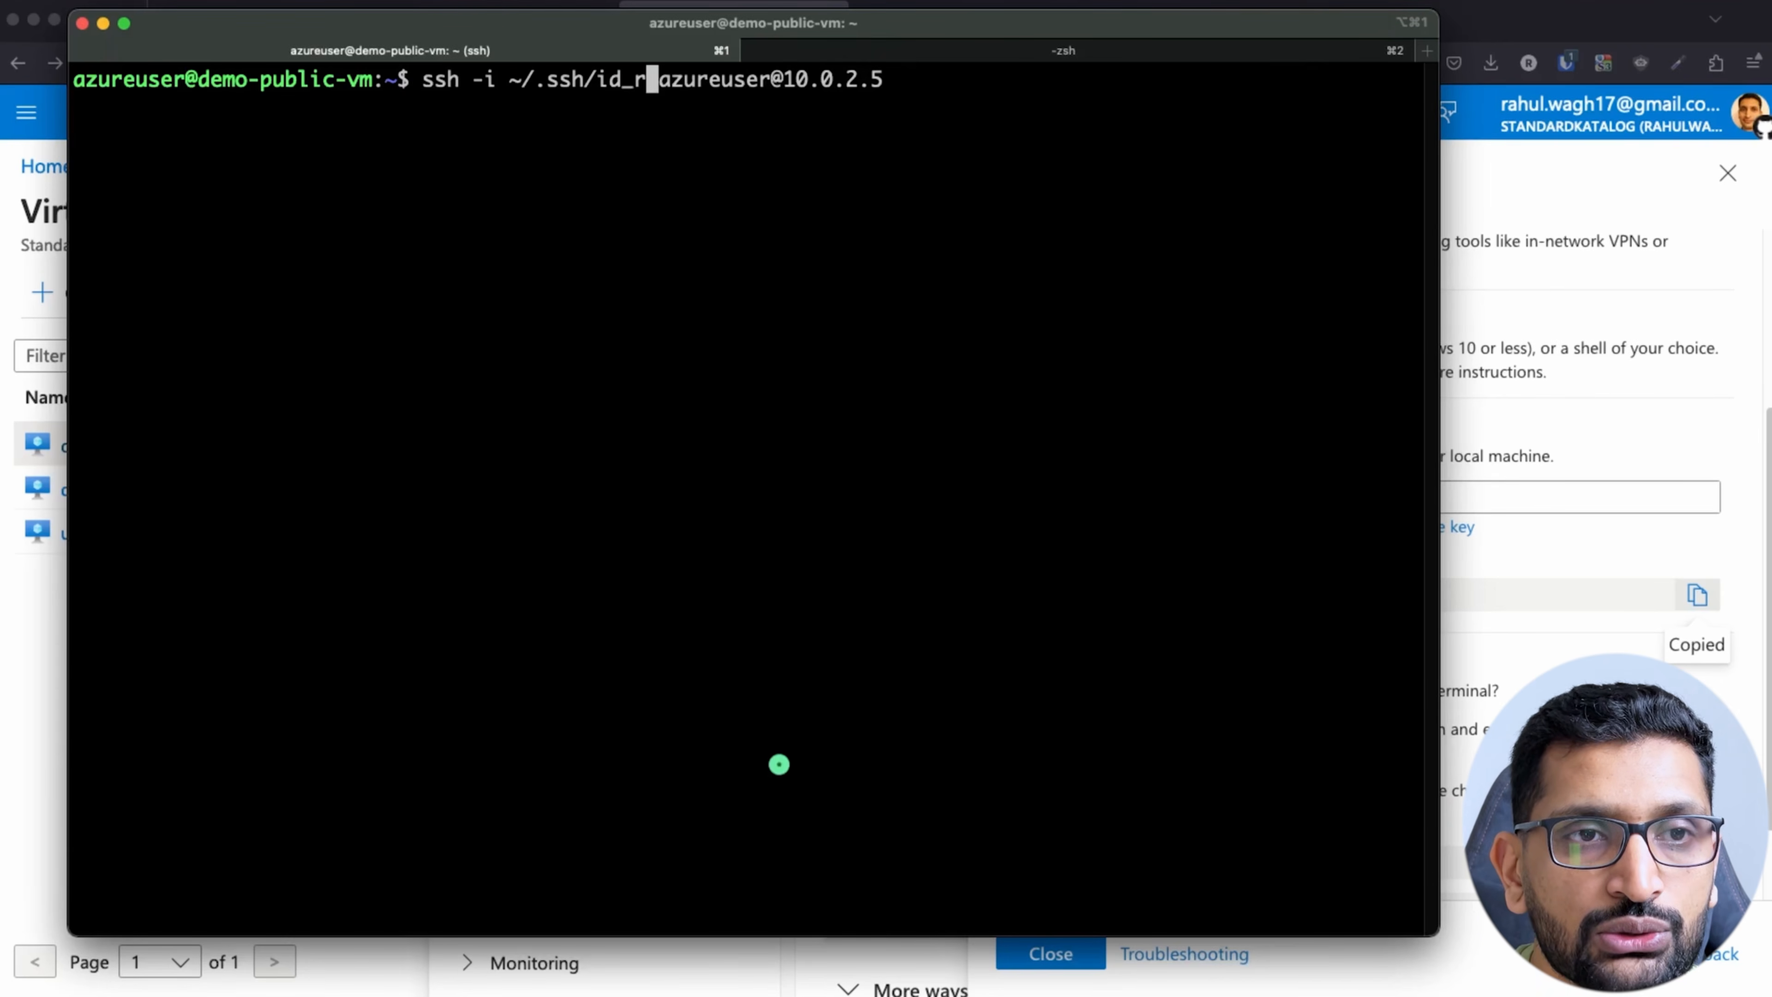
key("BackSpace")
key("BackSpace")
type("d")
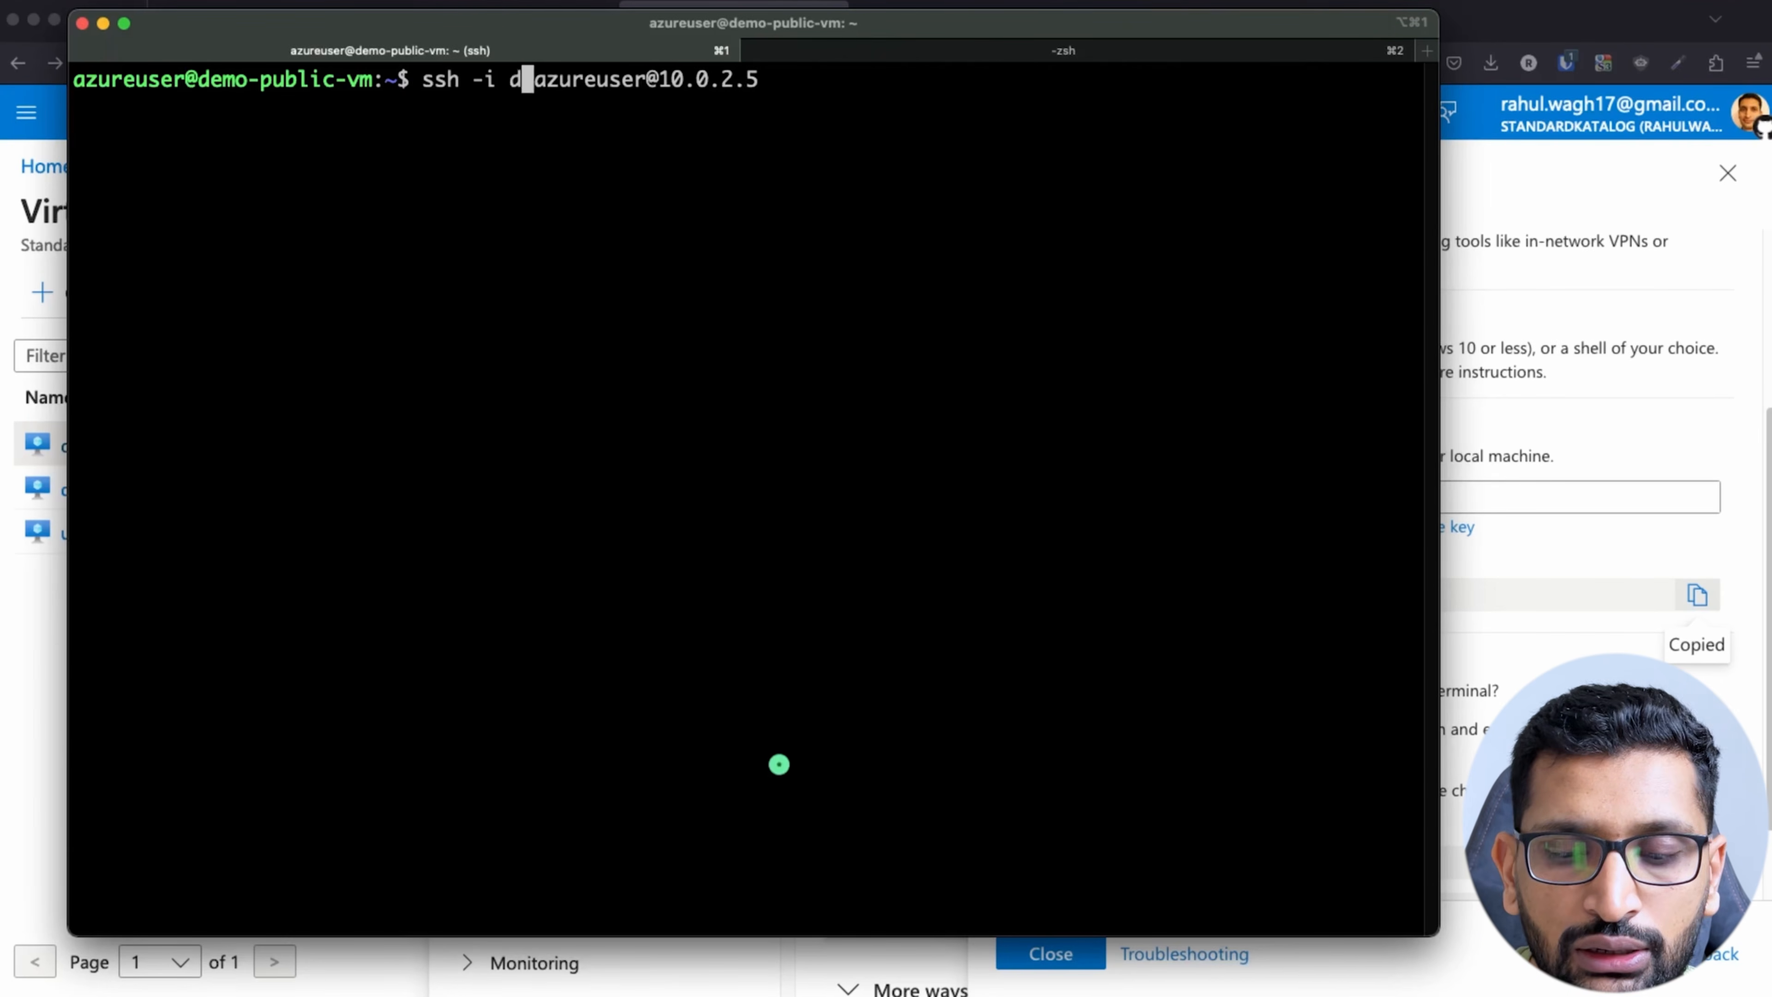
key("Tab")
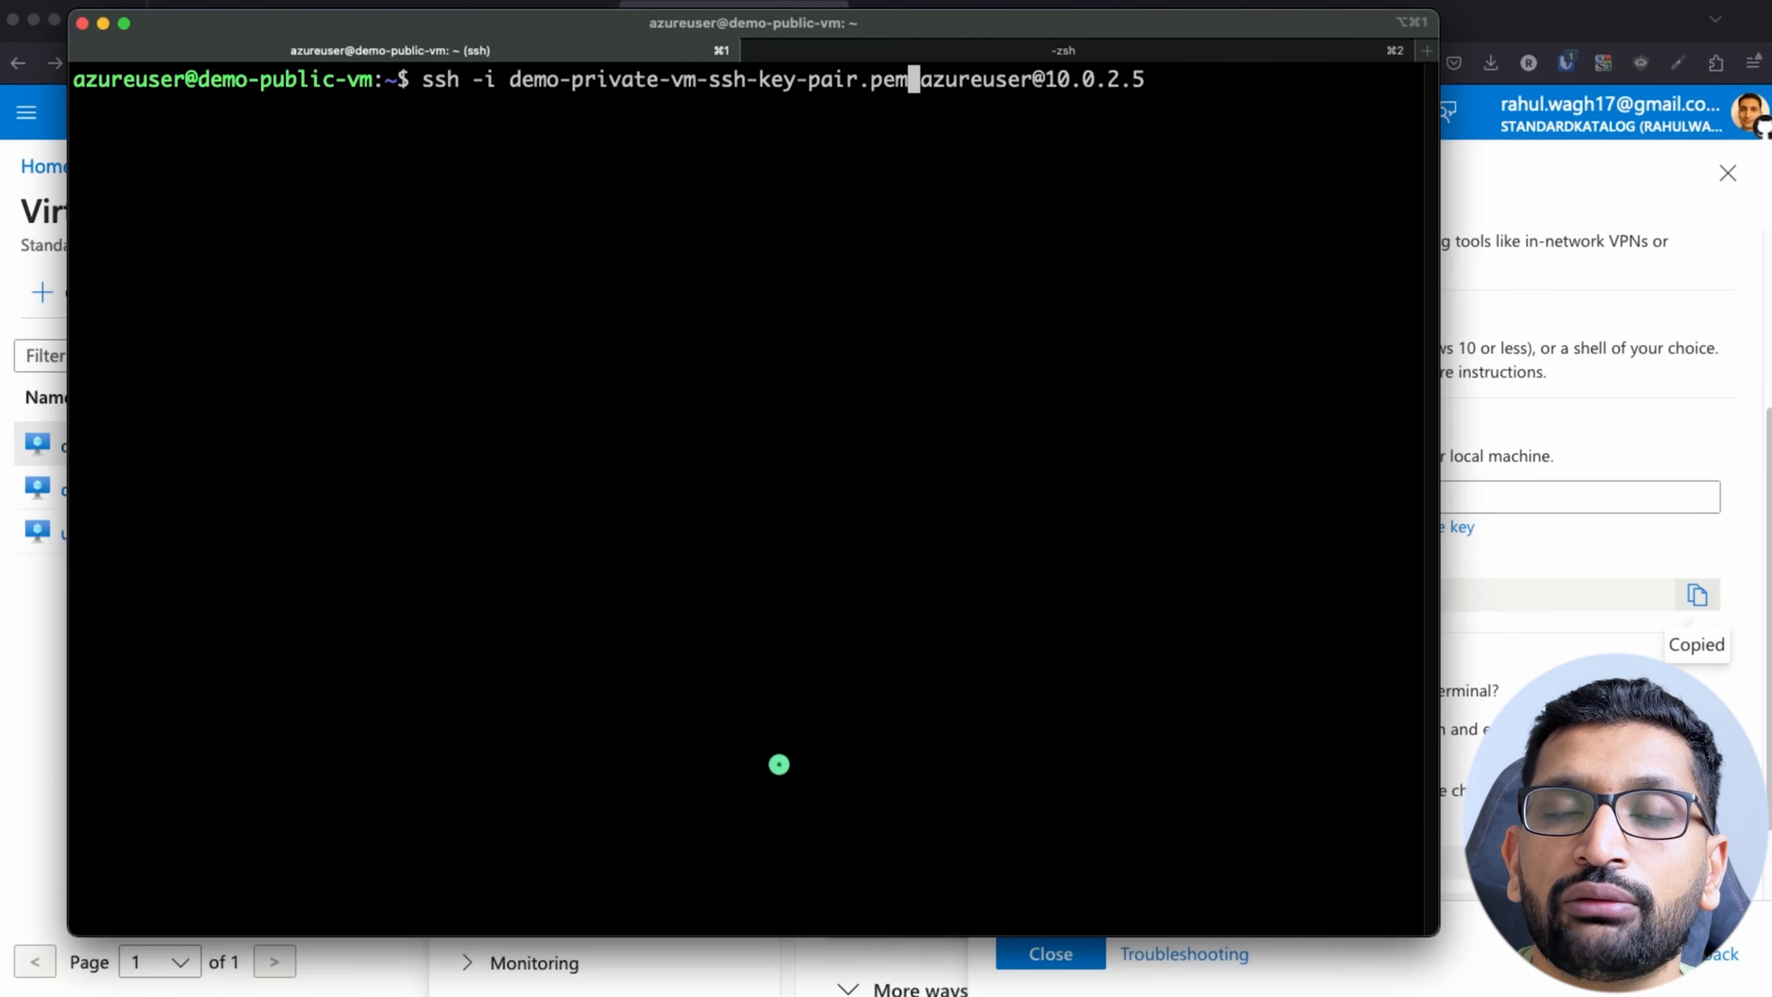
Step: Run the SSH command to connect to demo-private-vm at 10.0.2.5 and accept its host key with yes
key("Right")
key("Right")
key("Right")
key("Right")
key("Right")
key("Right")
key("Right")
key("Right")
key("Right")
key("Right")
key("Right")
key("Right")
key("Right")
key("Right")
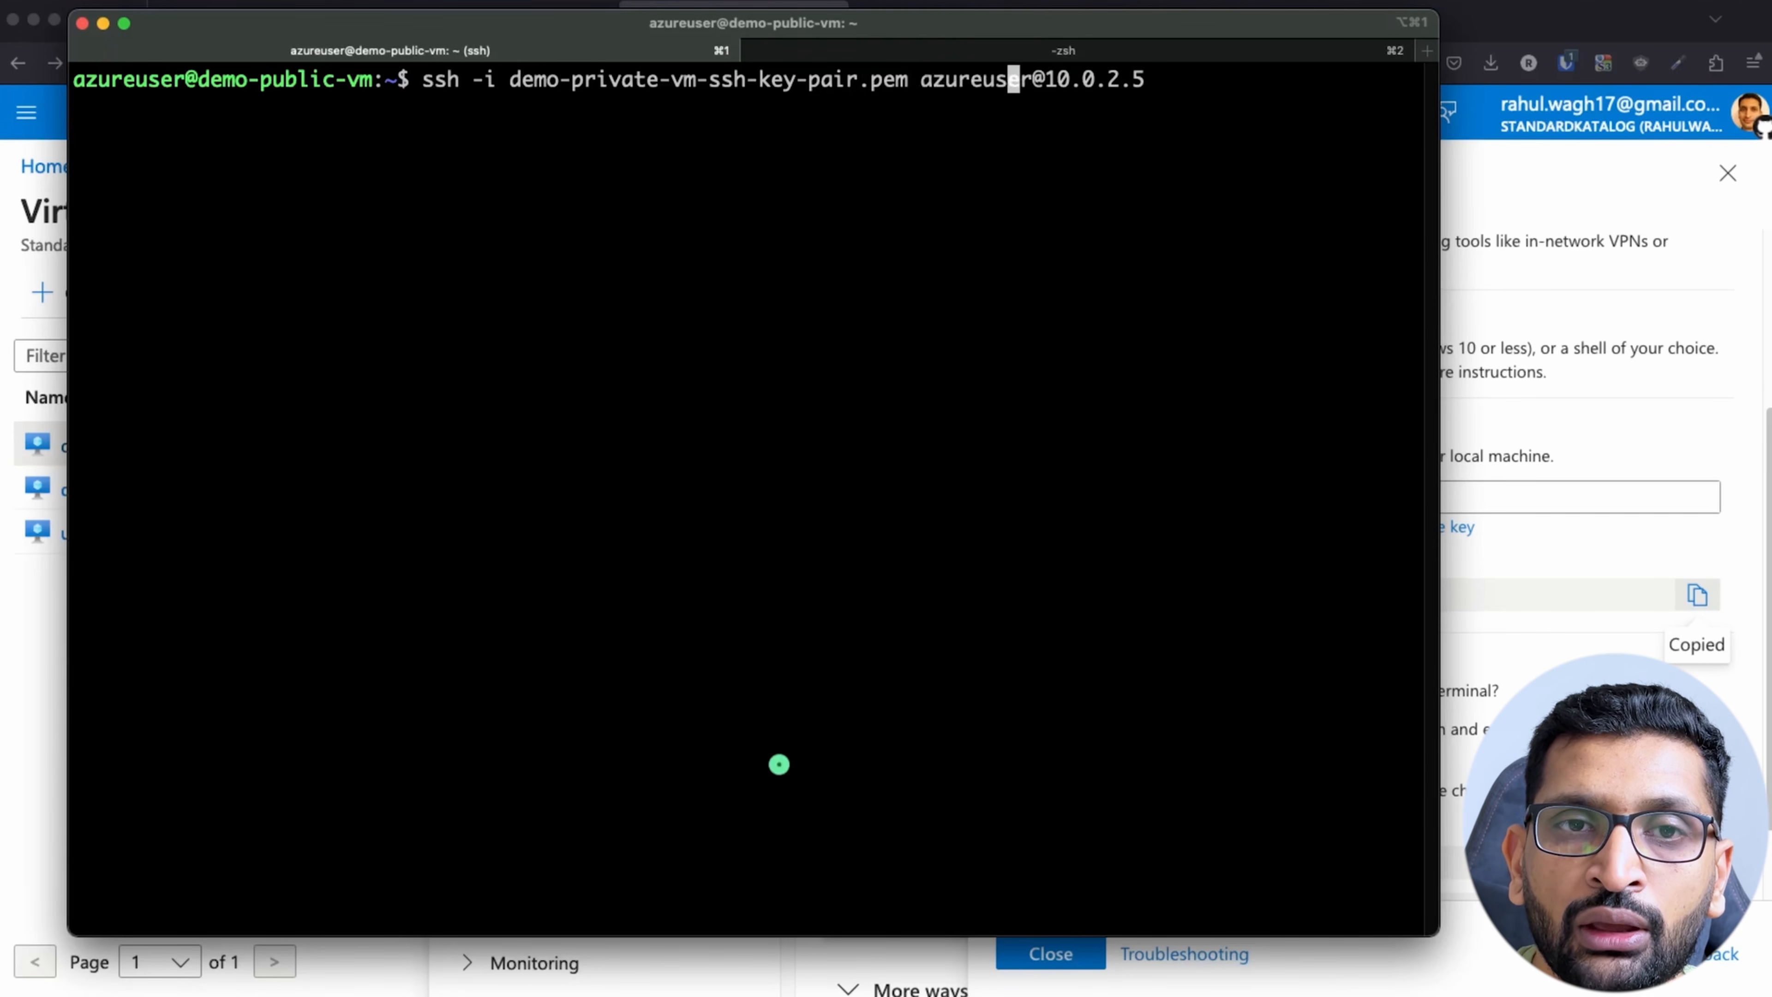
key("Right")
key("Right")
key("Right")
key("Right")
key("Right")
key("Return")
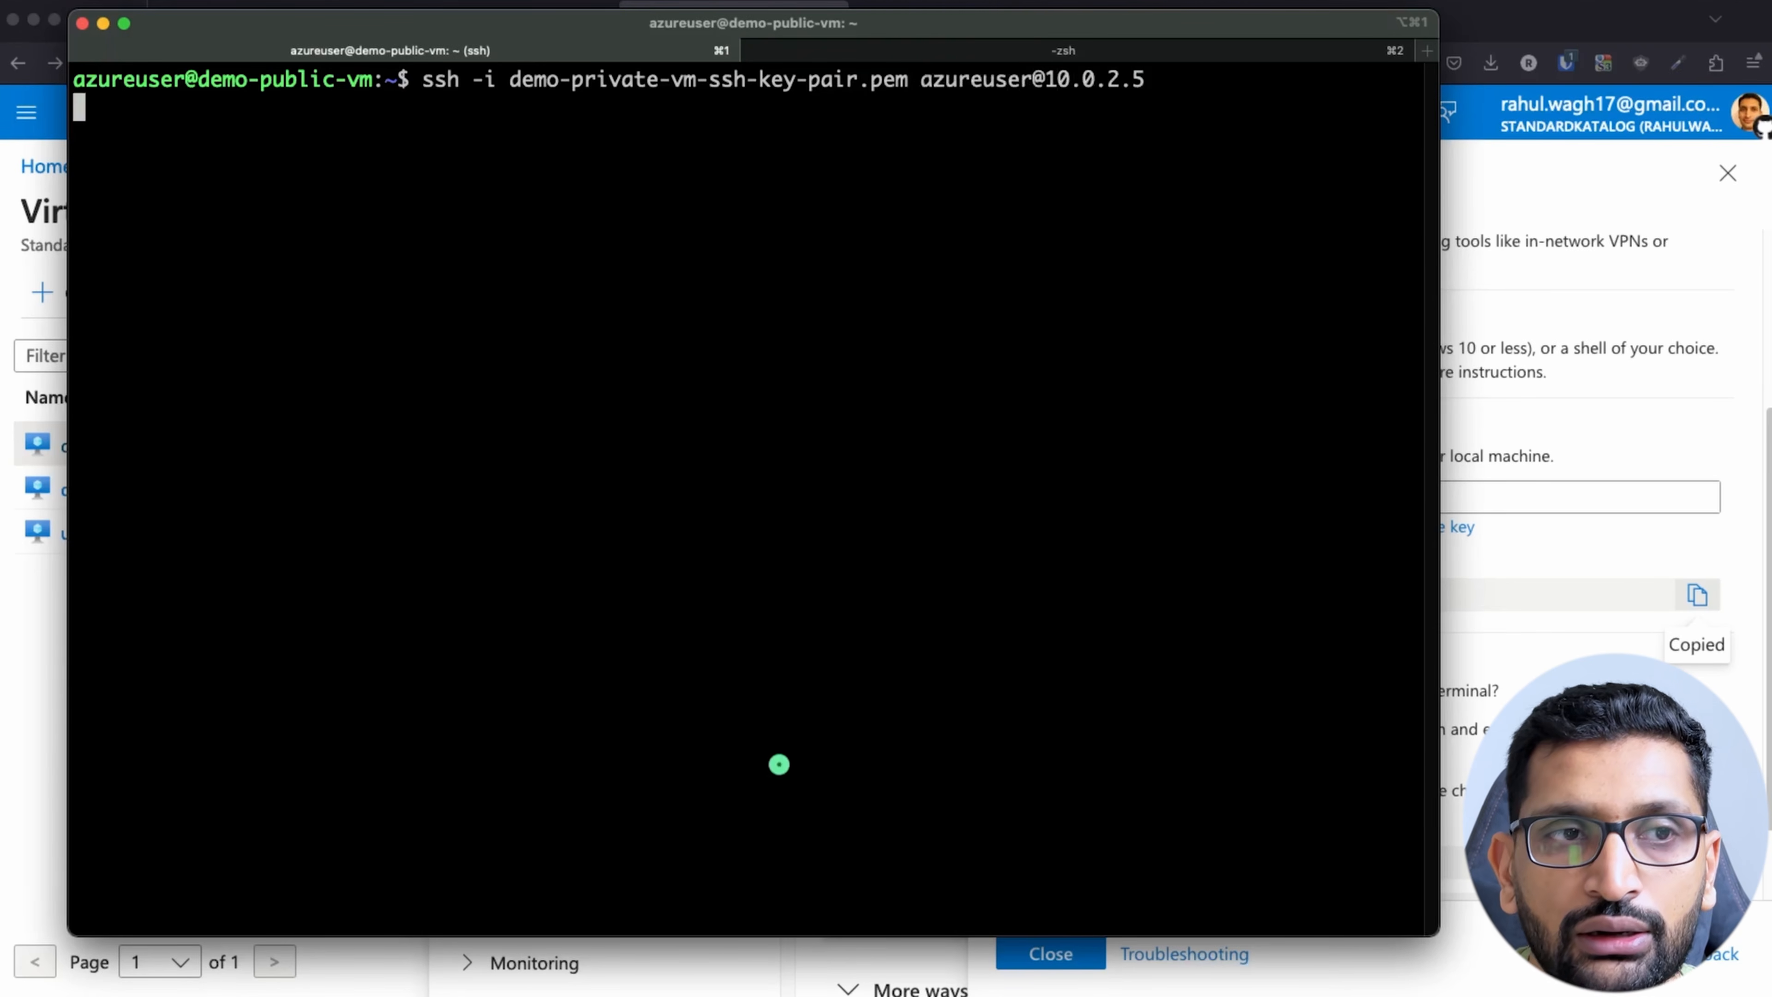
type("yes")
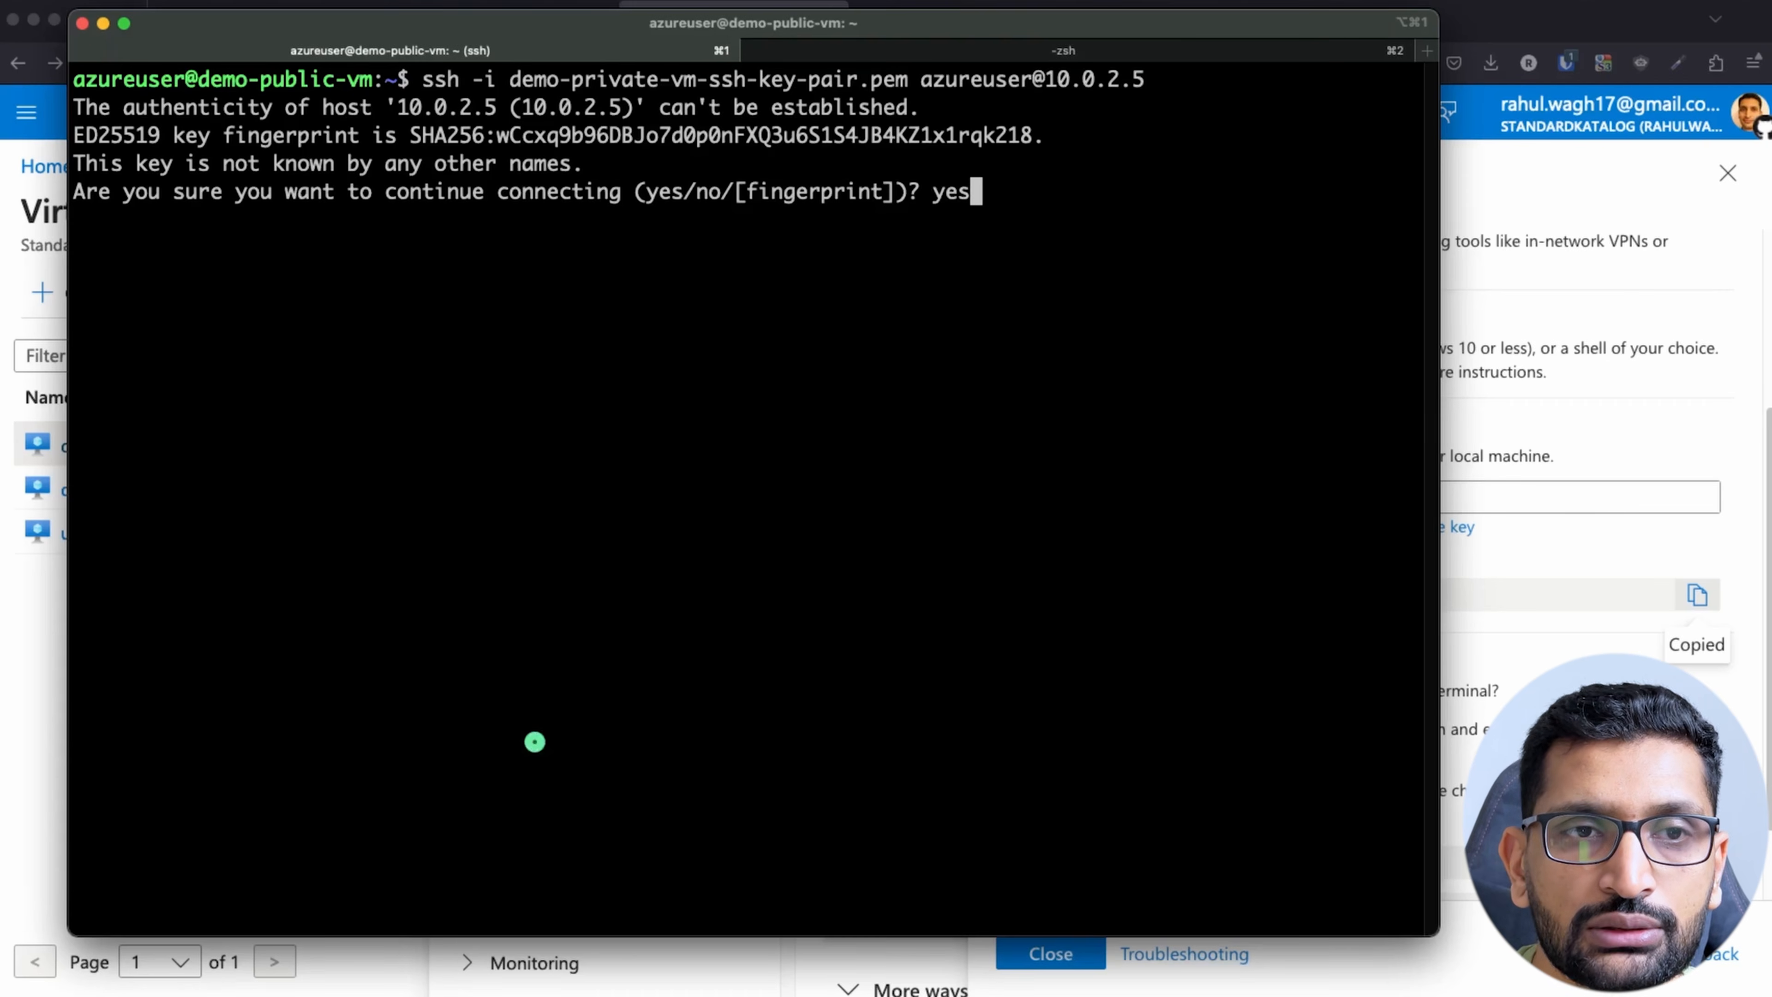
key("Return")
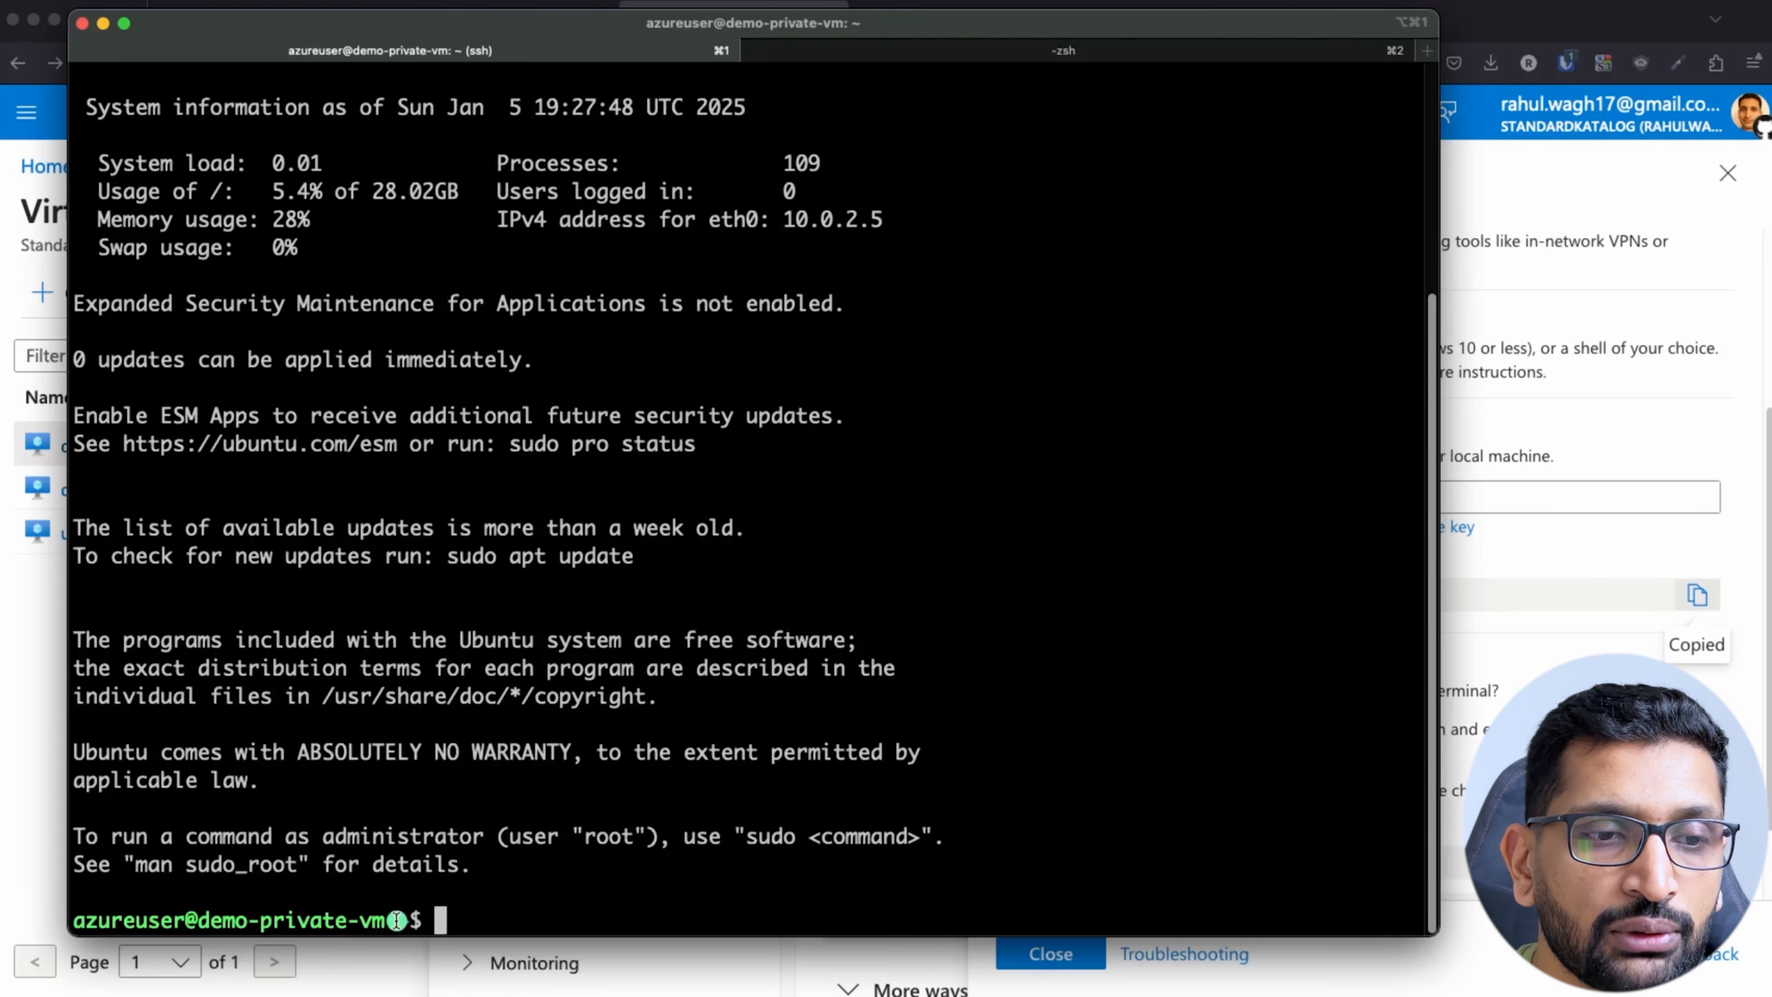
Step: Check the demo-private-vm shell prompt and the eth0 IPv4 address in the login's system information
left_click_drag(396, 921, 44, 916)
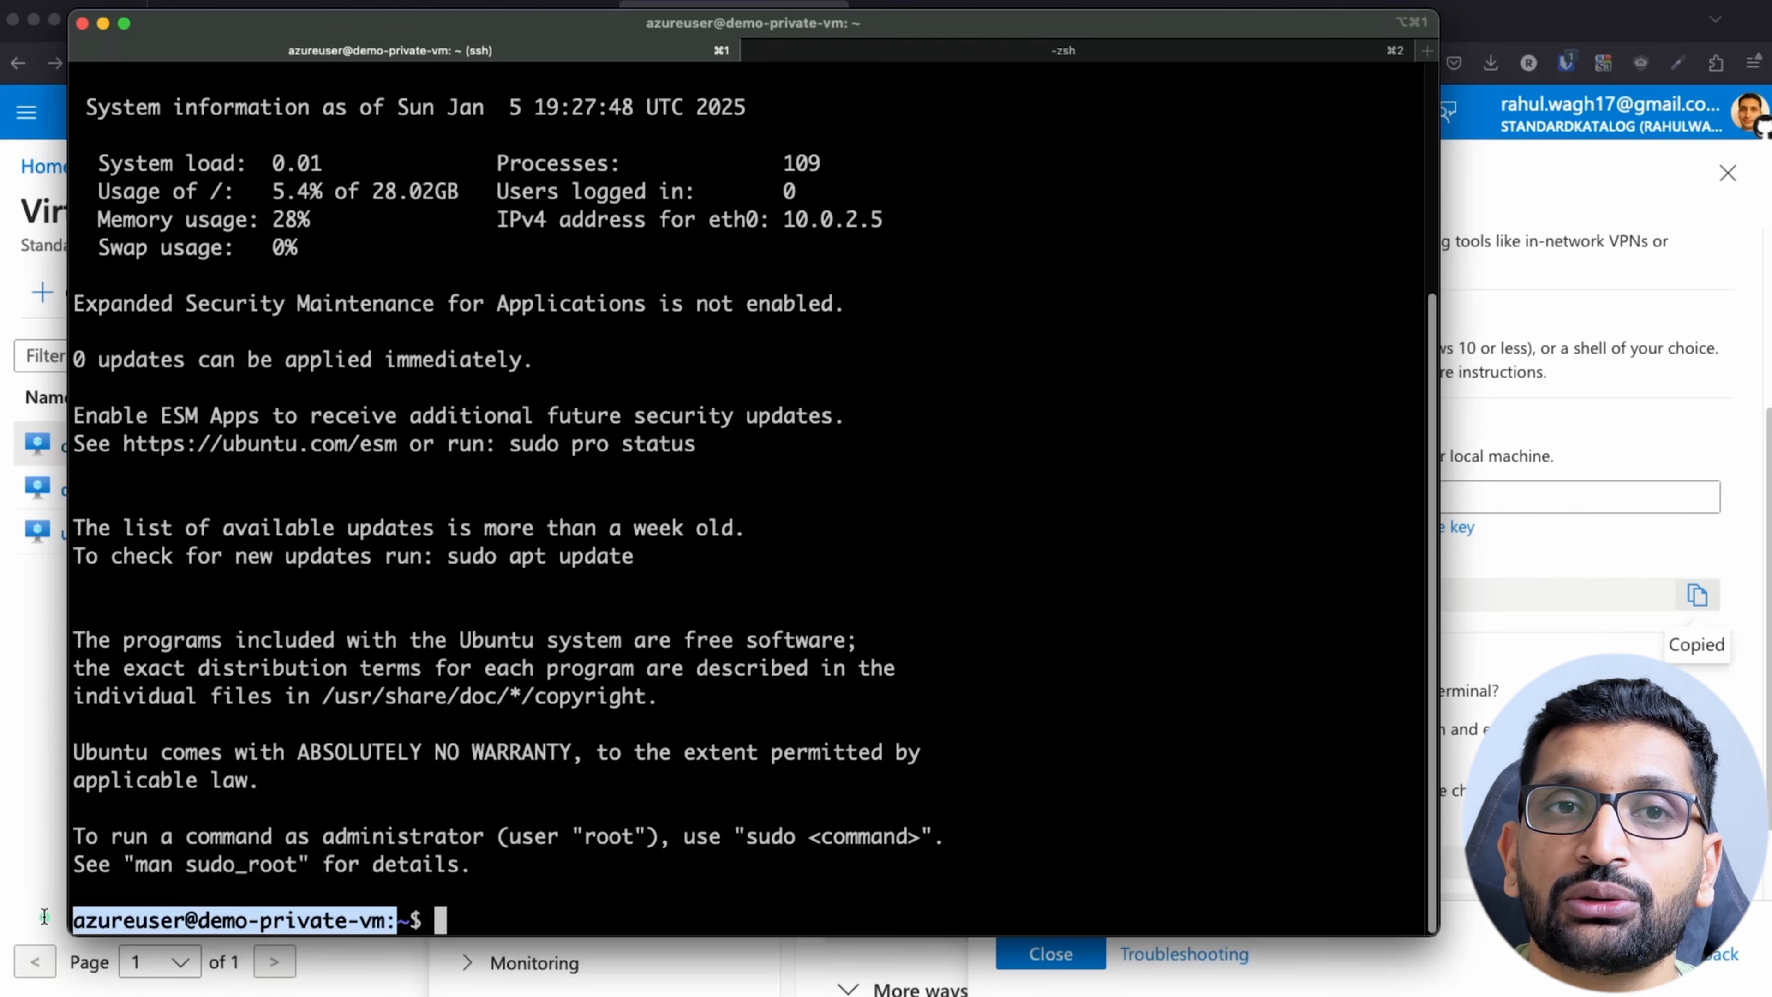
scroll(548, 719, "up", 3)
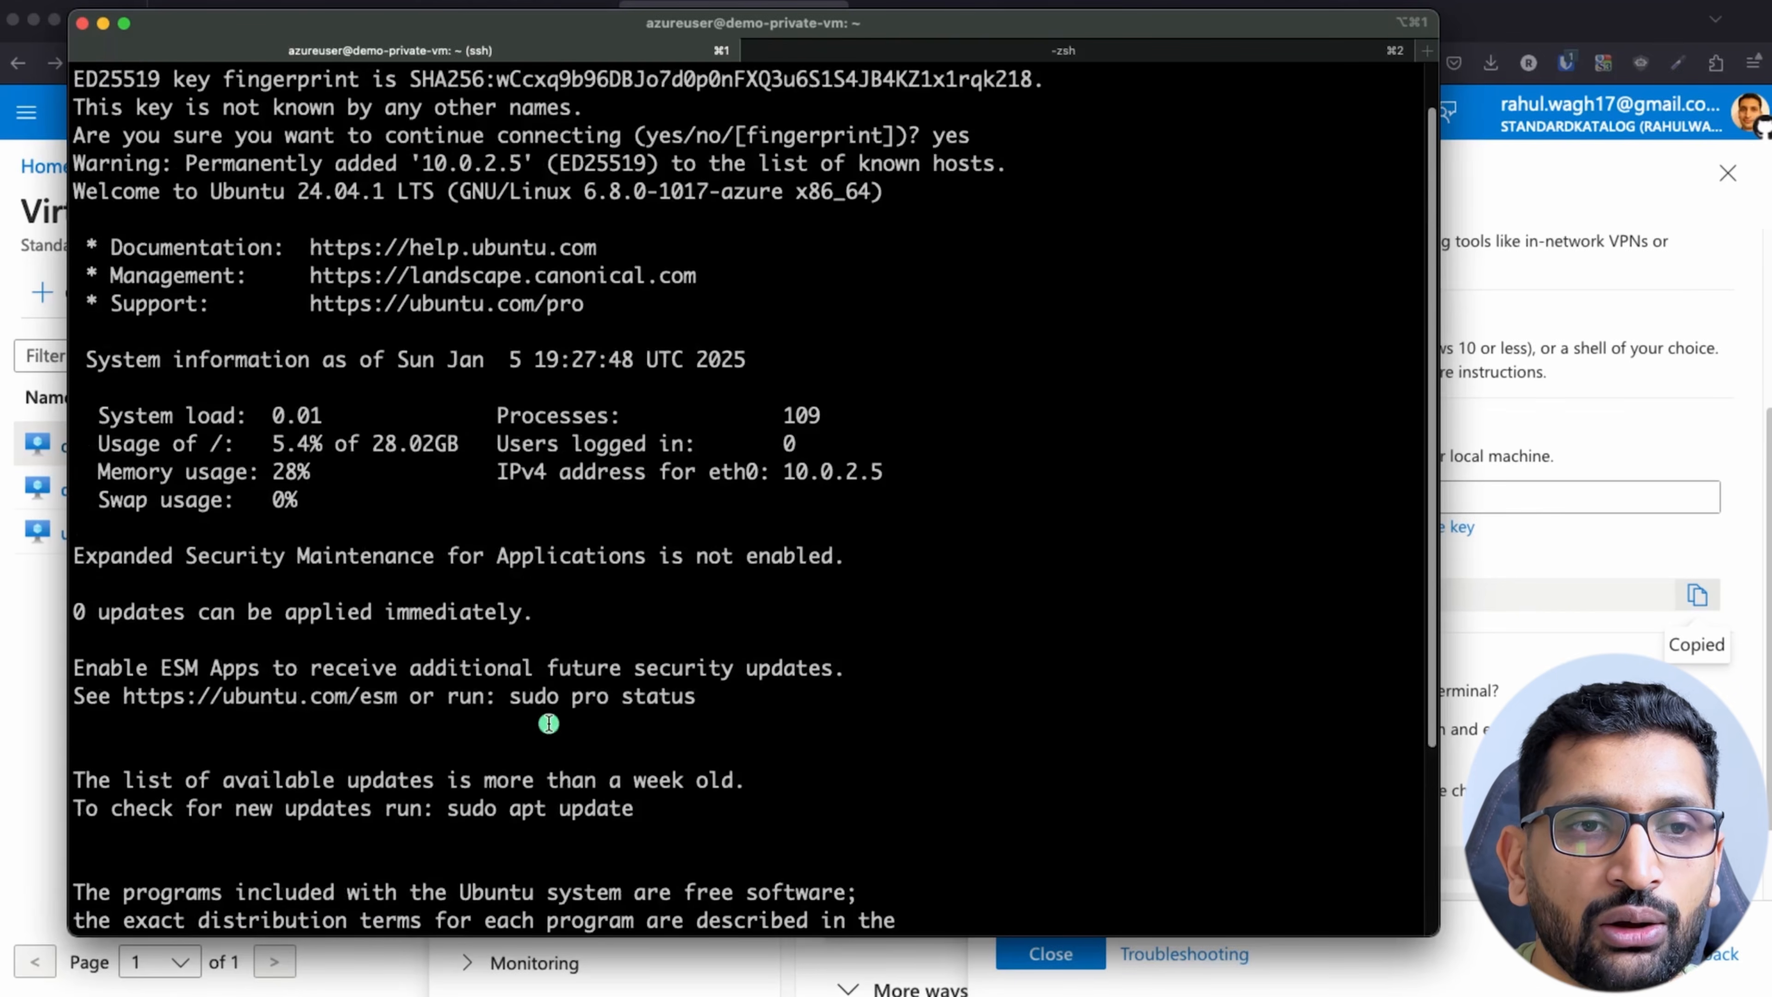
left_click_drag(937, 481, 499, 475)
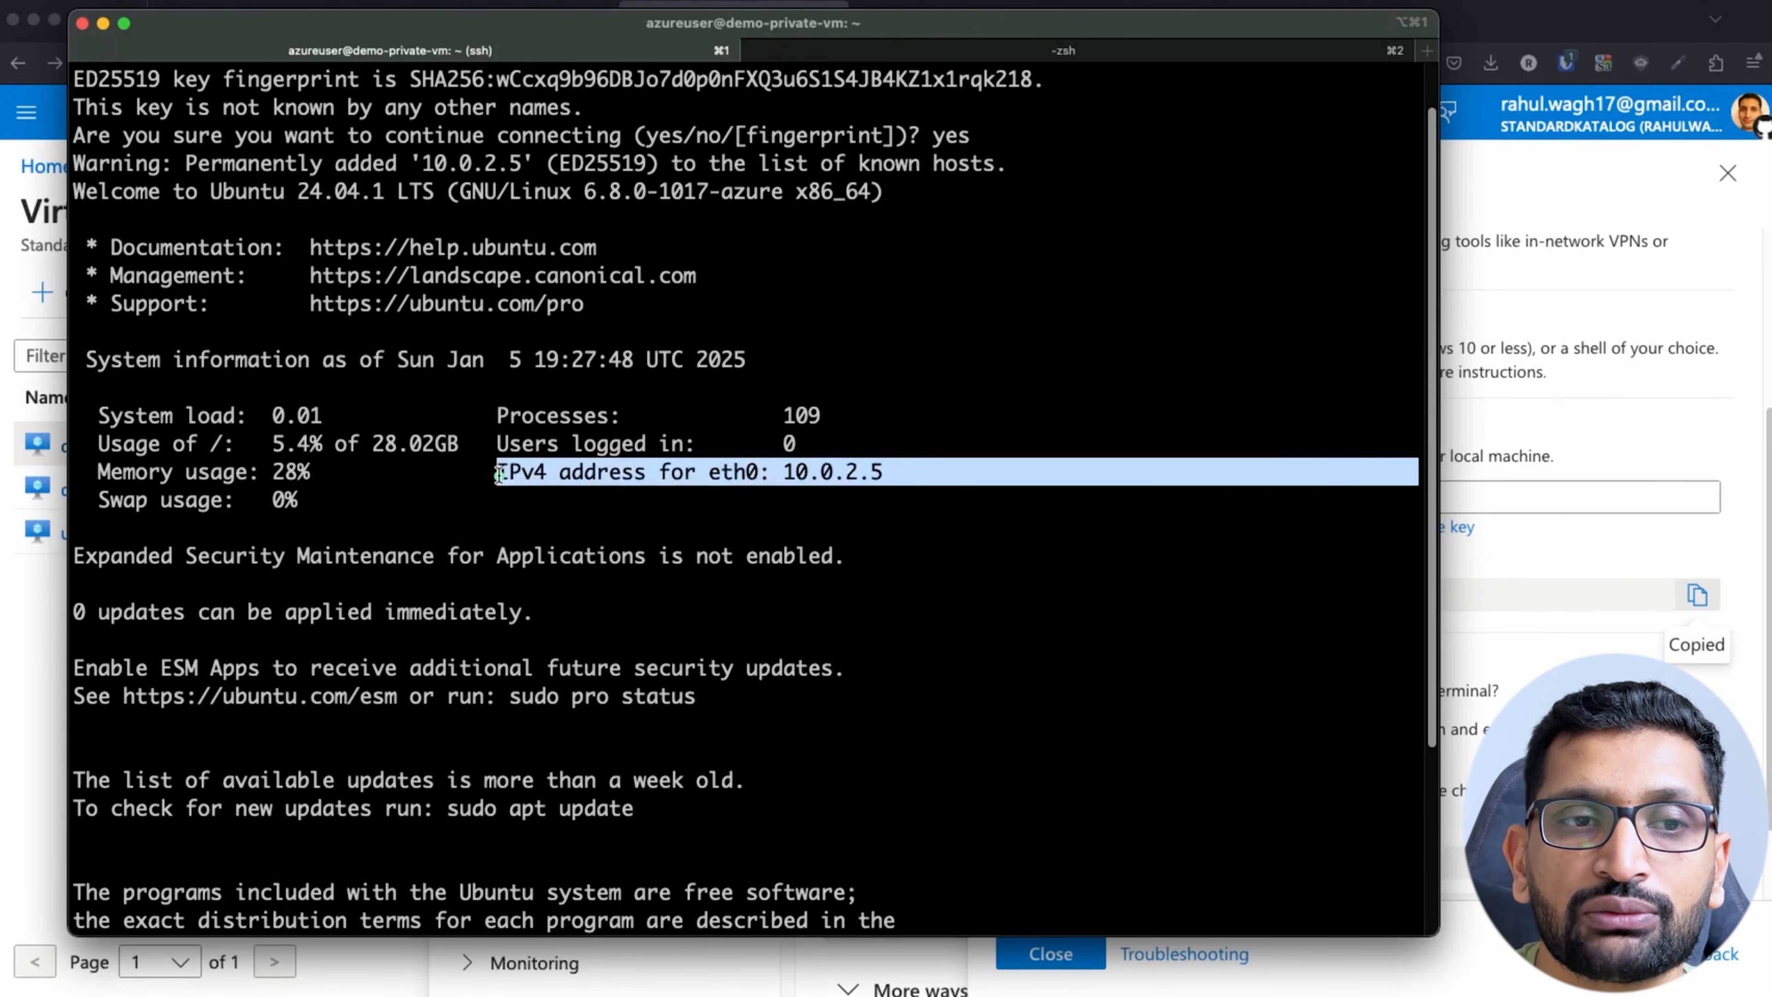